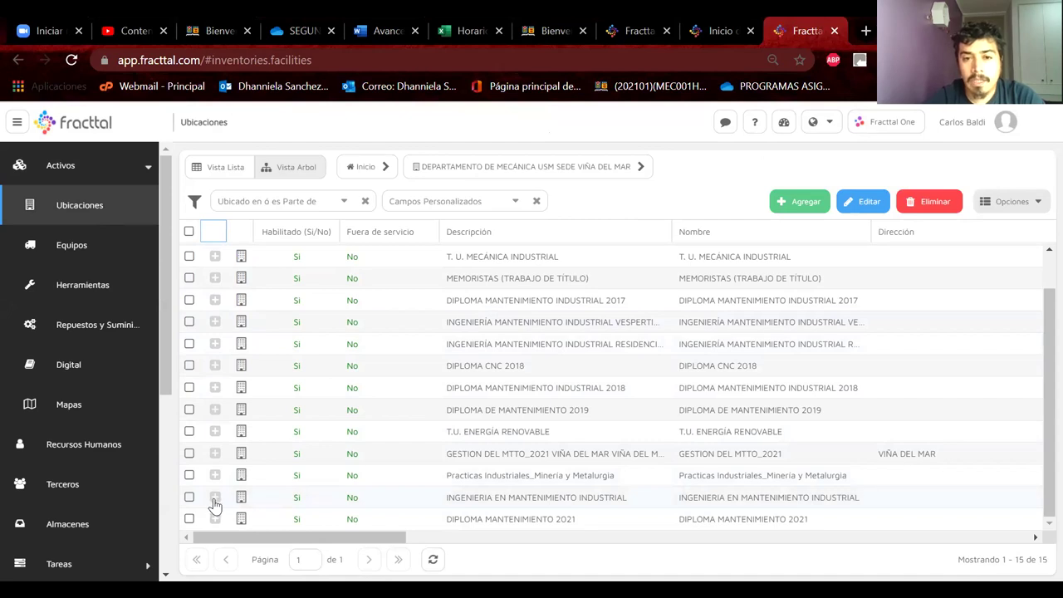
Step: Open INGENIERIA EN MANTENIMIENTO INDUSTRIAL, then AÑO 2021_DIURNO, look at the locations inside GRUPO A and return to the group list
click(215, 498)
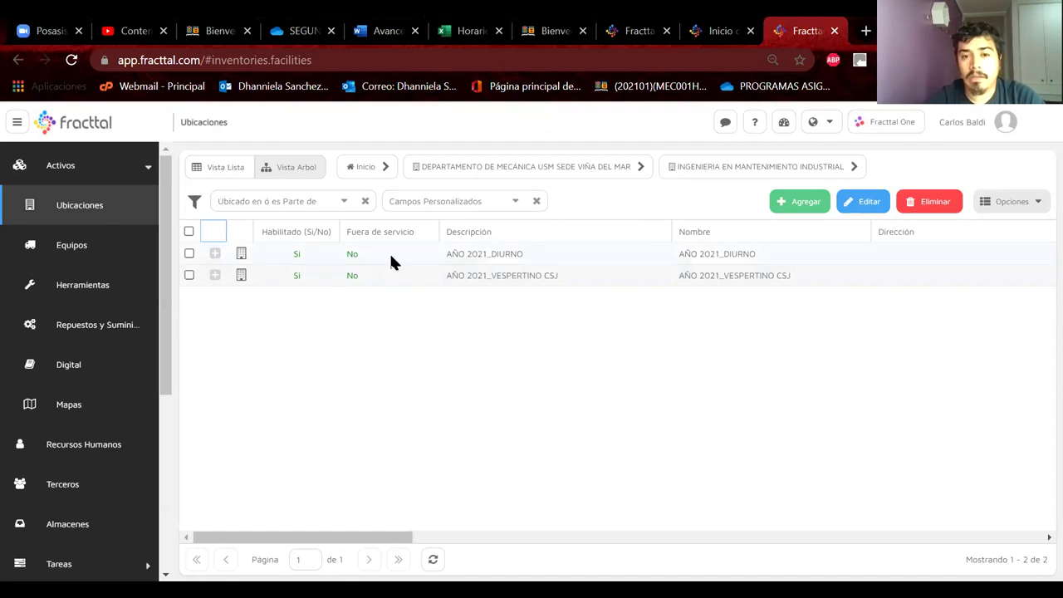
click(215, 255)
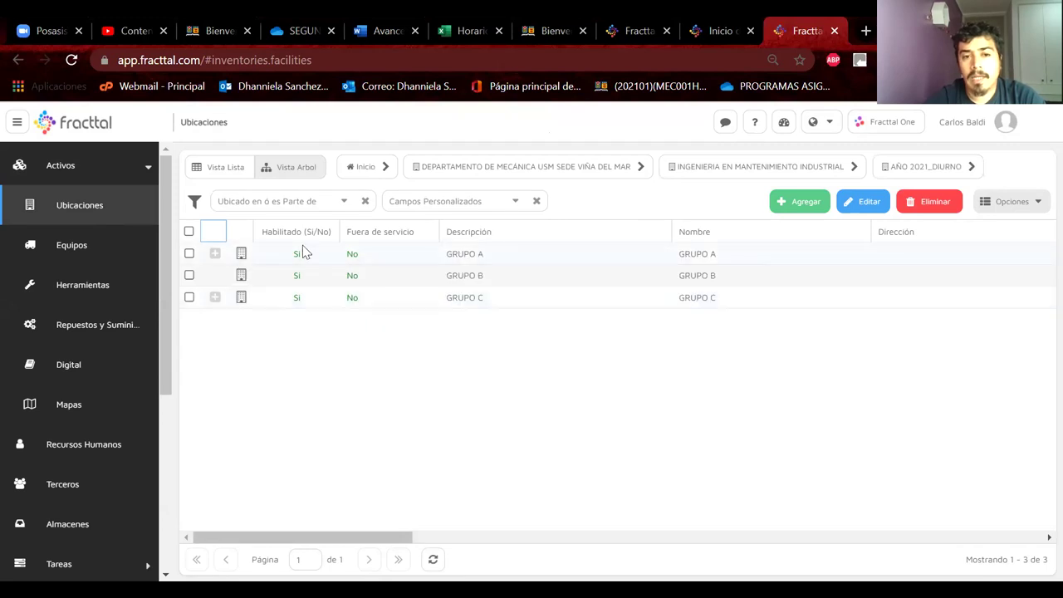
click(216, 254)
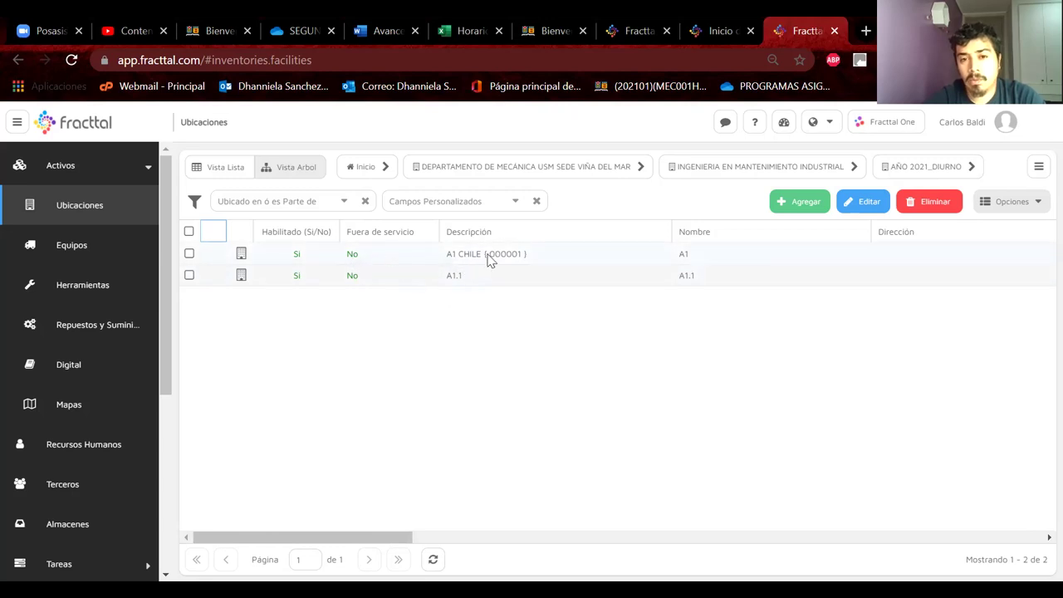
click(943, 175)
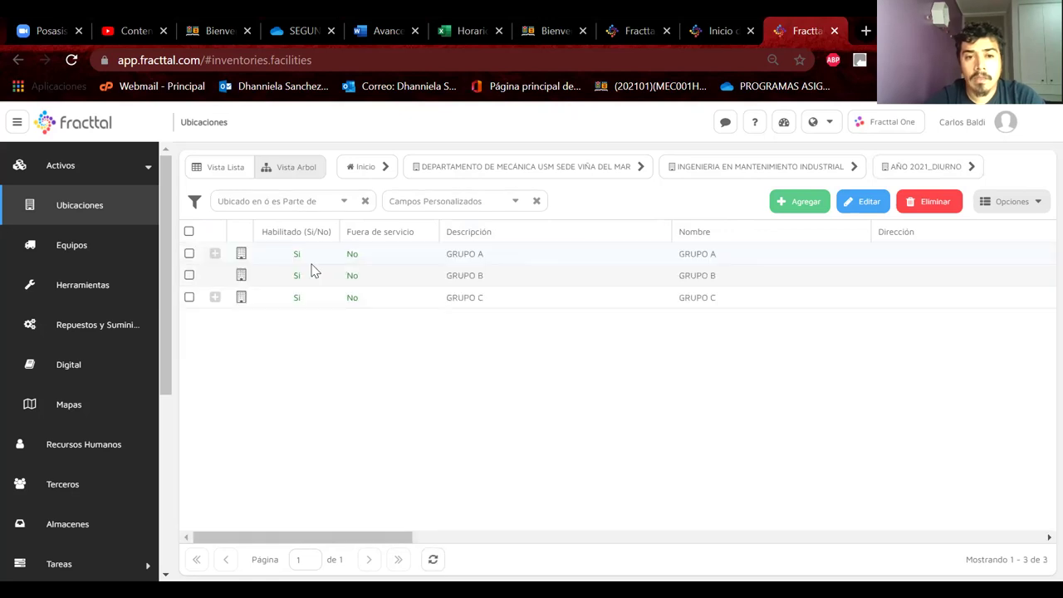
Step: Look at the areas of LOS PELAMBRES inside GRUPO C and return to the AÑO 2021_DIURNO group list
click(213, 299)
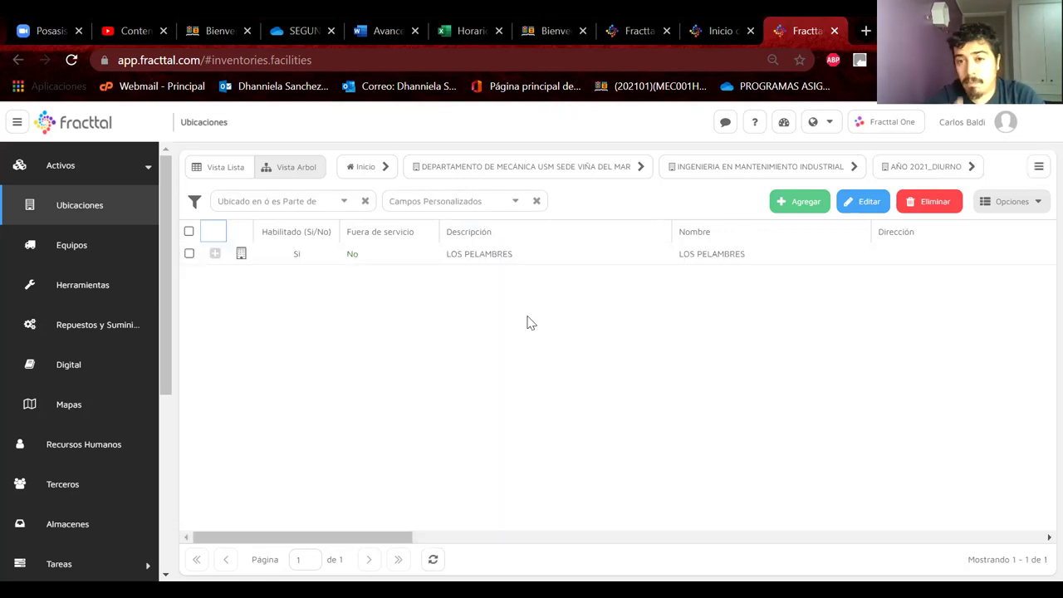
click(215, 254)
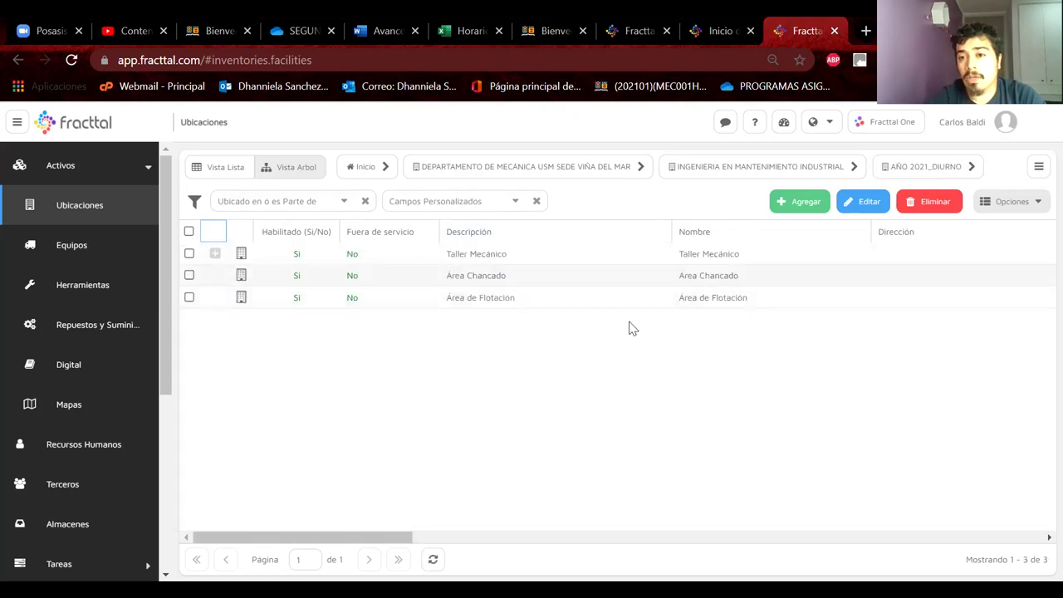
click(930, 169)
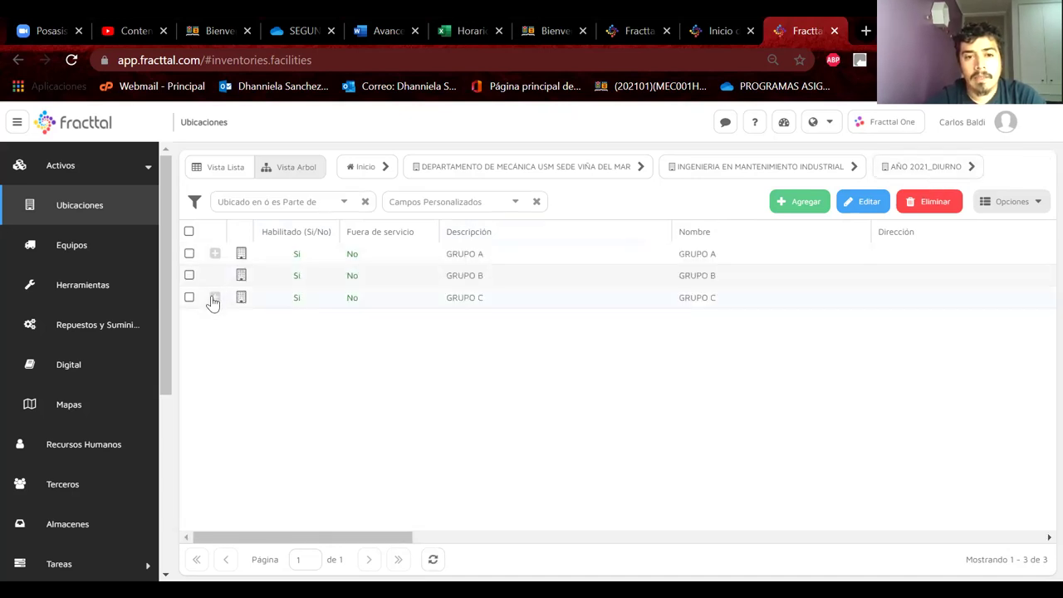
Step: Try to delete the LOS PELAMBRES location inside GRUPO C, confirming a quantity of 1
click(214, 297)
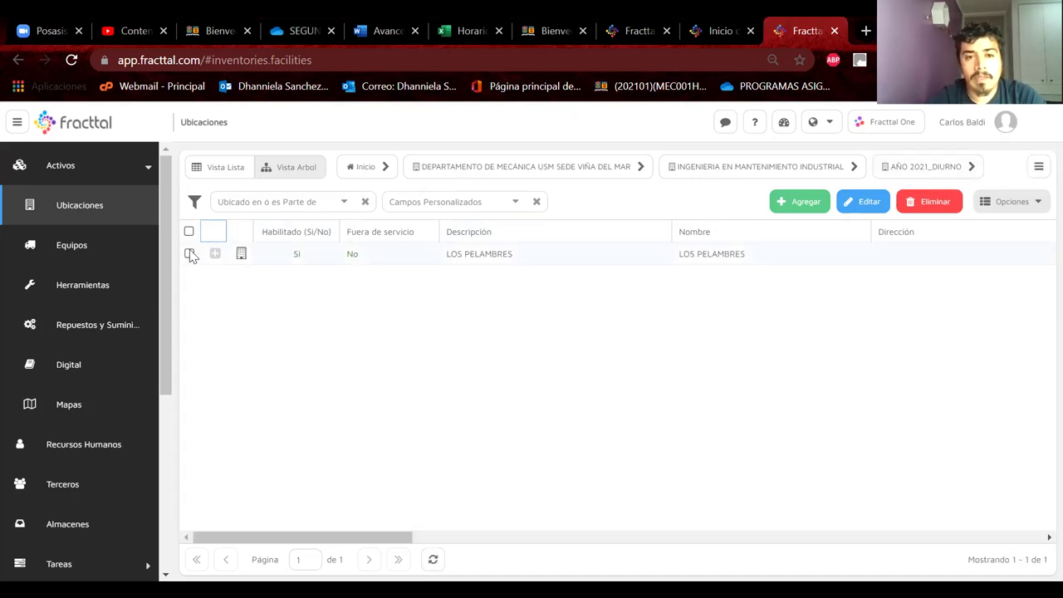
click(190, 253)
click(928, 208)
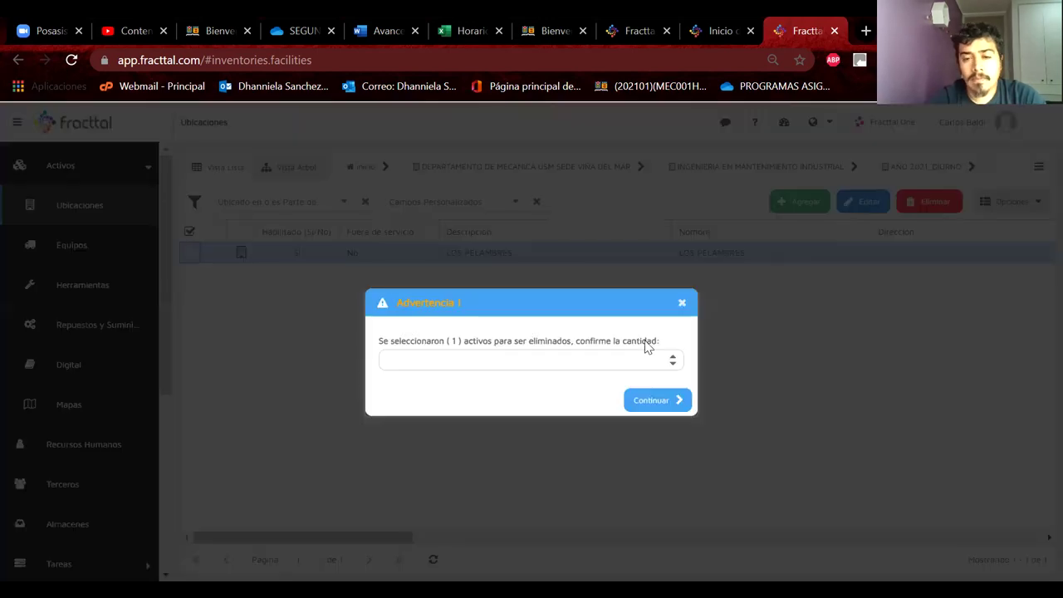
click(673, 356)
click(652, 400)
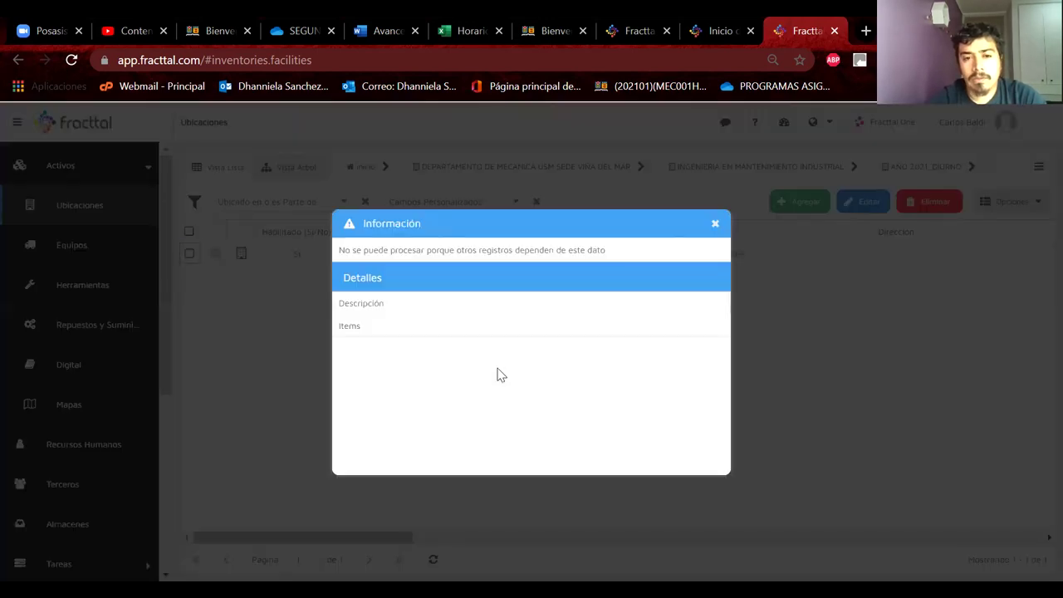
click(715, 223)
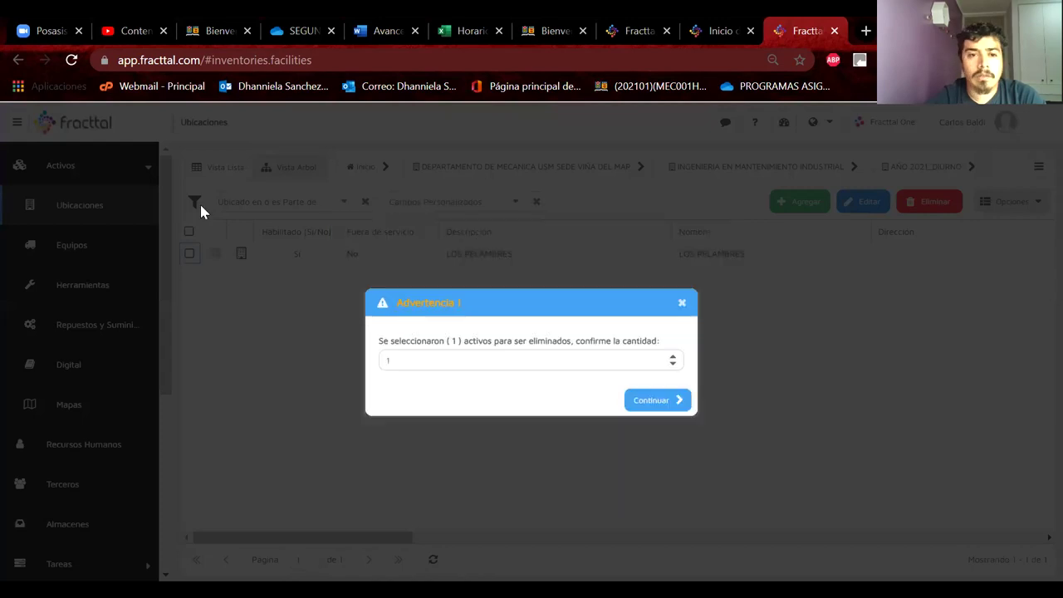
click(682, 303)
Step: Delete the Área Chancado and Área de Flotación locations inside LOS PELAMBRES, confirming a quantity of 2
click(217, 255)
click(189, 275)
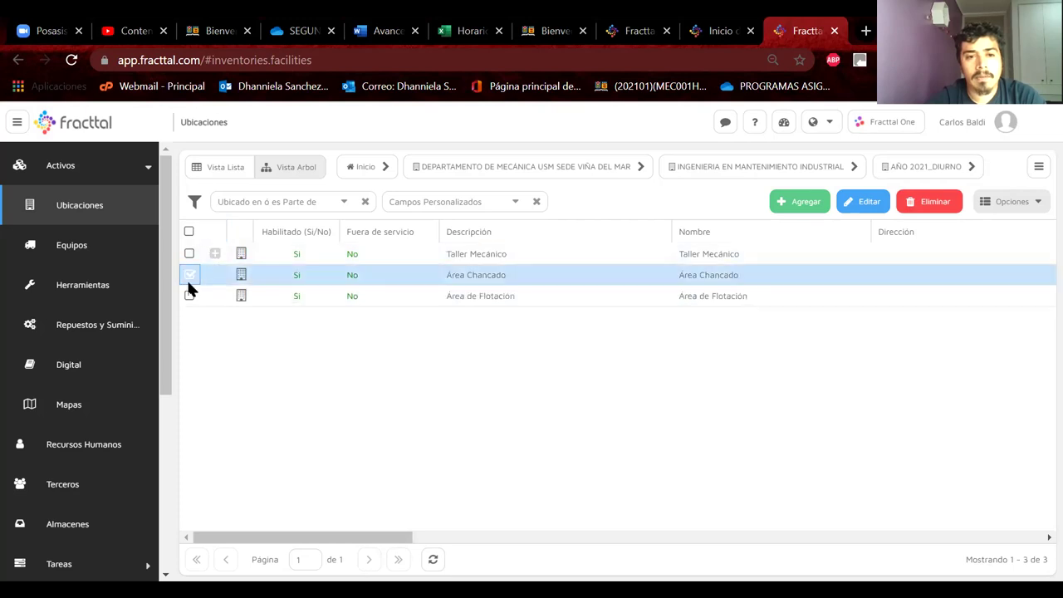
click(190, 297)
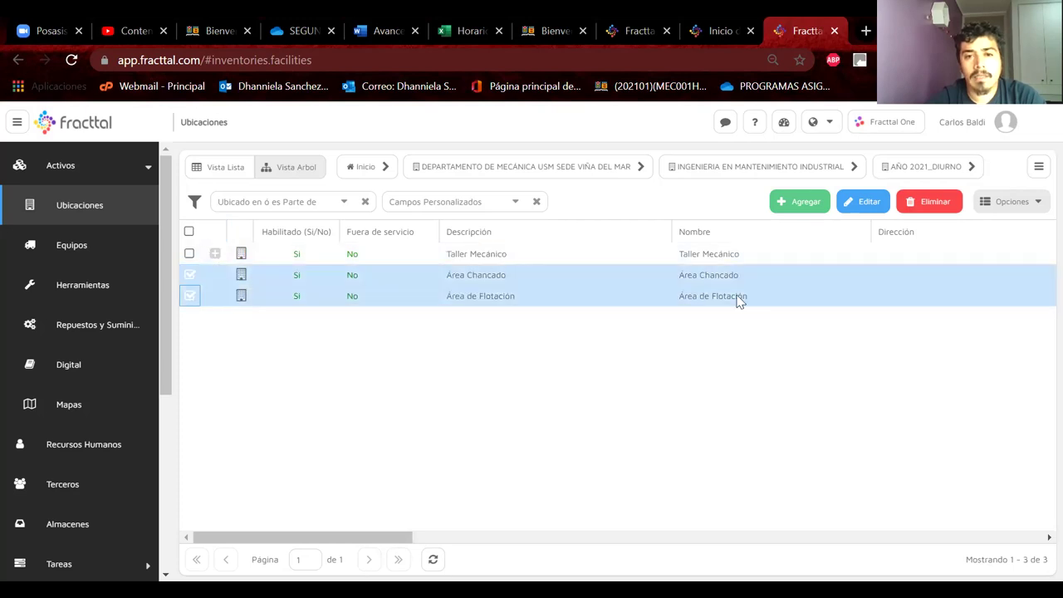
click(929, 202)
click(672, 356)
click(672, 356)
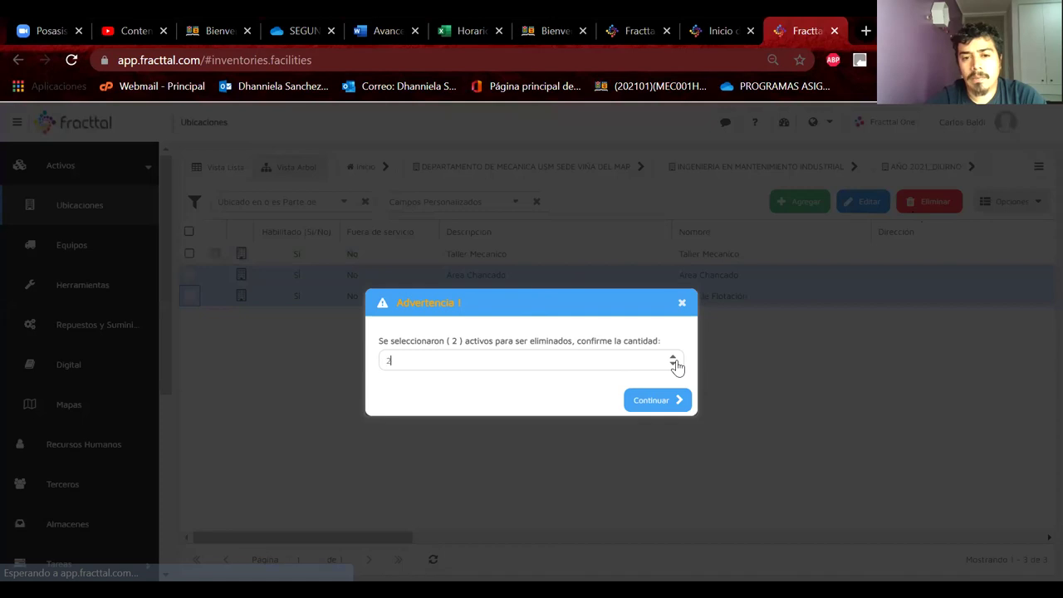
click(663, 400)
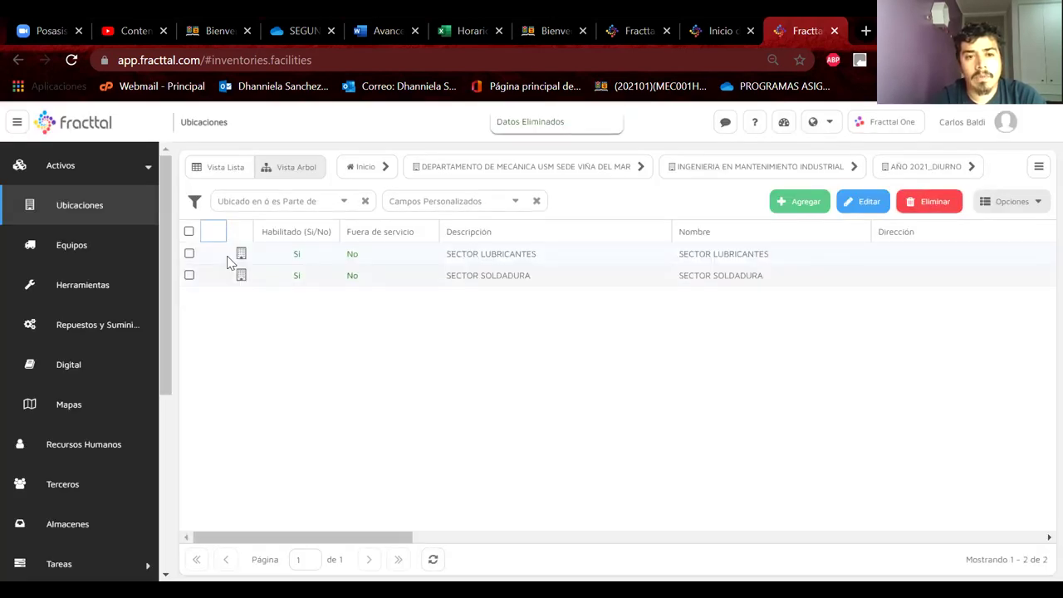
Step: Delete SECTOR LUBRICANTES and SECTOR SOLDADURA inside Taller Mecánico, confirming a quantity of 2
click(190, 254)
click(191, 275)
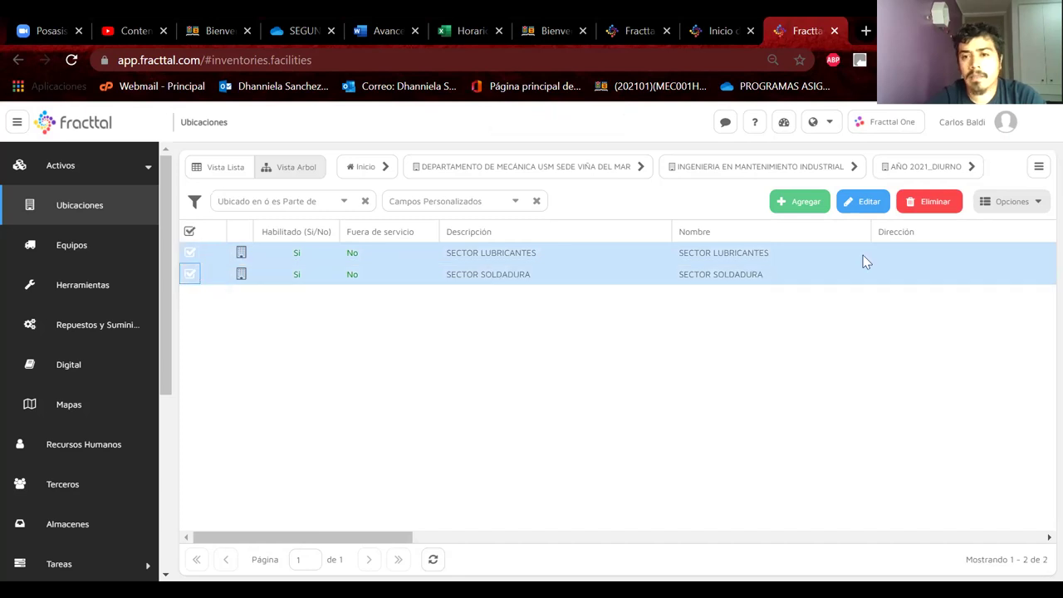
click(924, 201)
text(2)
click(650, 399)
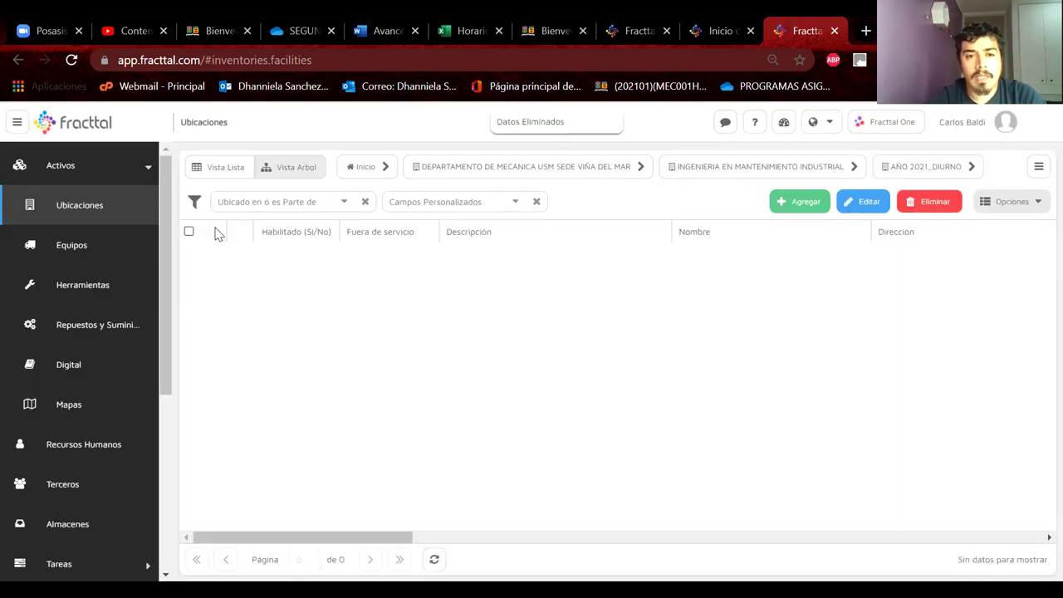
Step: Check GRUPO C, LOS PELAMBRES and its Taller Mecánico for remaining sub-locations
click(924, 167)
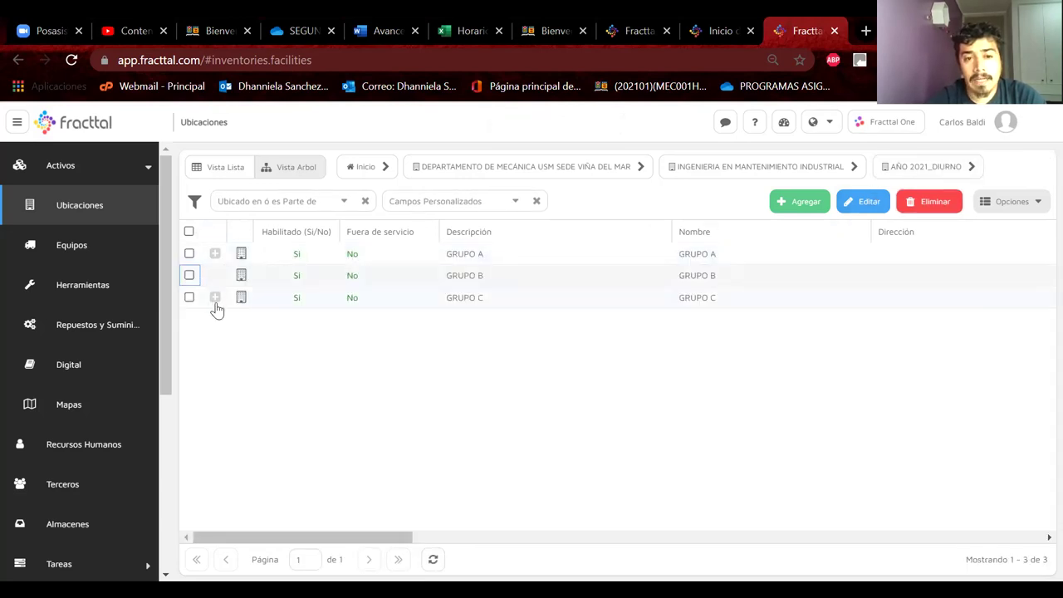
click(215, 297)
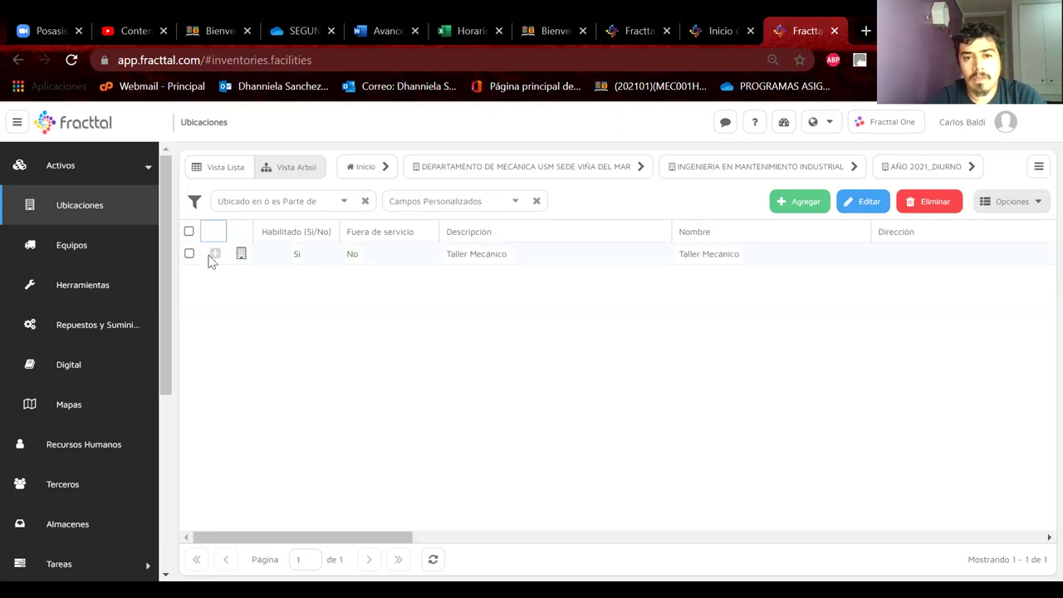
click(214, 254)
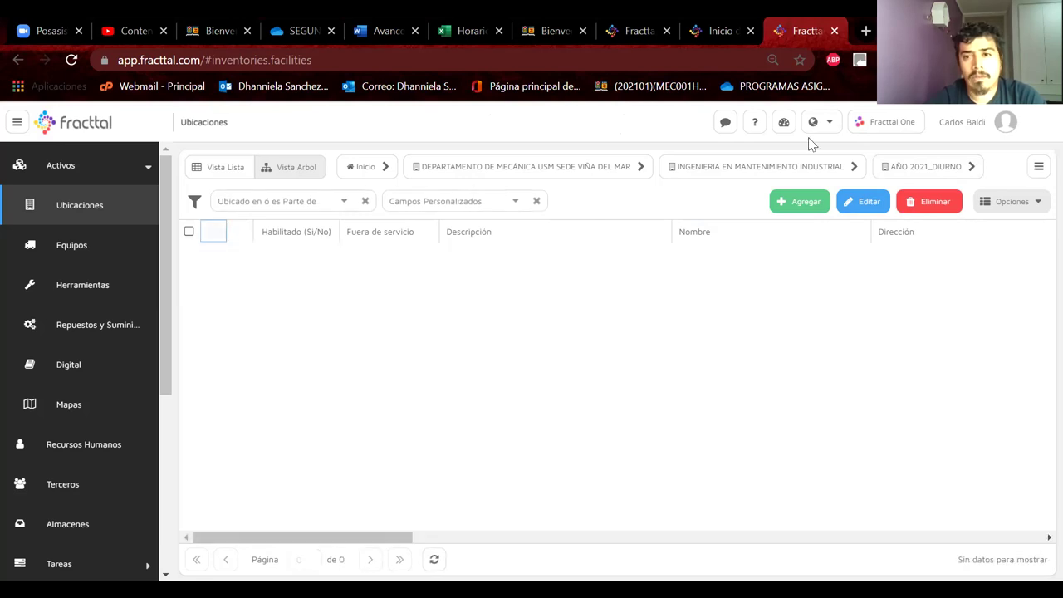
click(1038, 166)
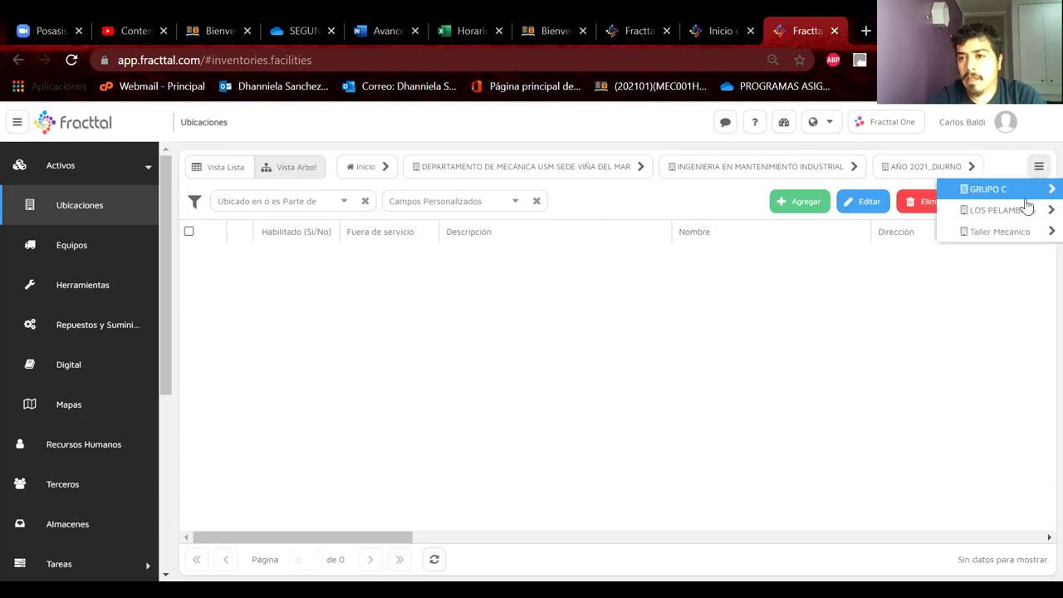
click(1005, 211)
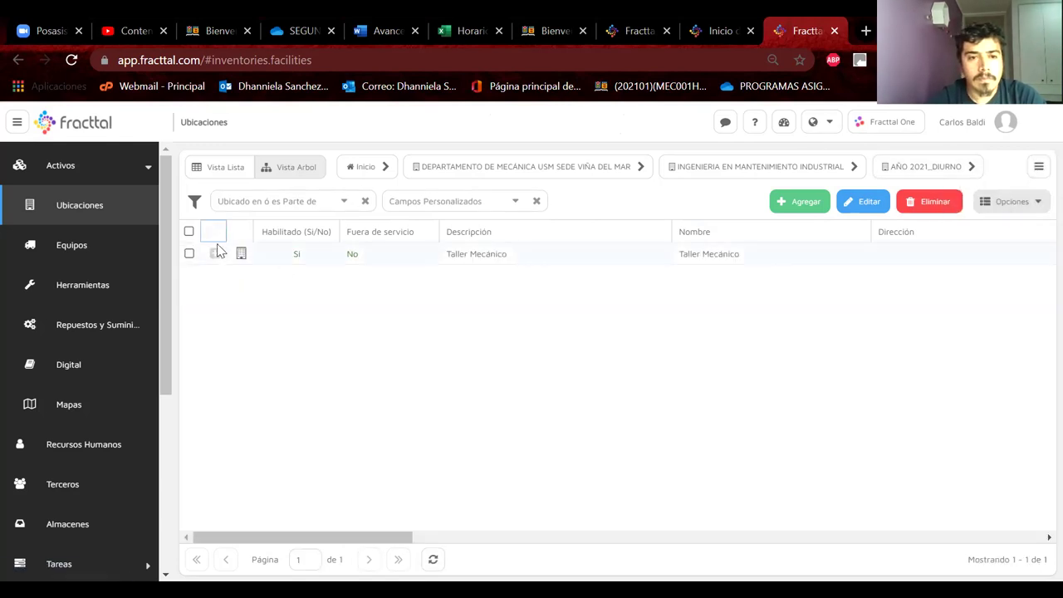
click(213, 255)
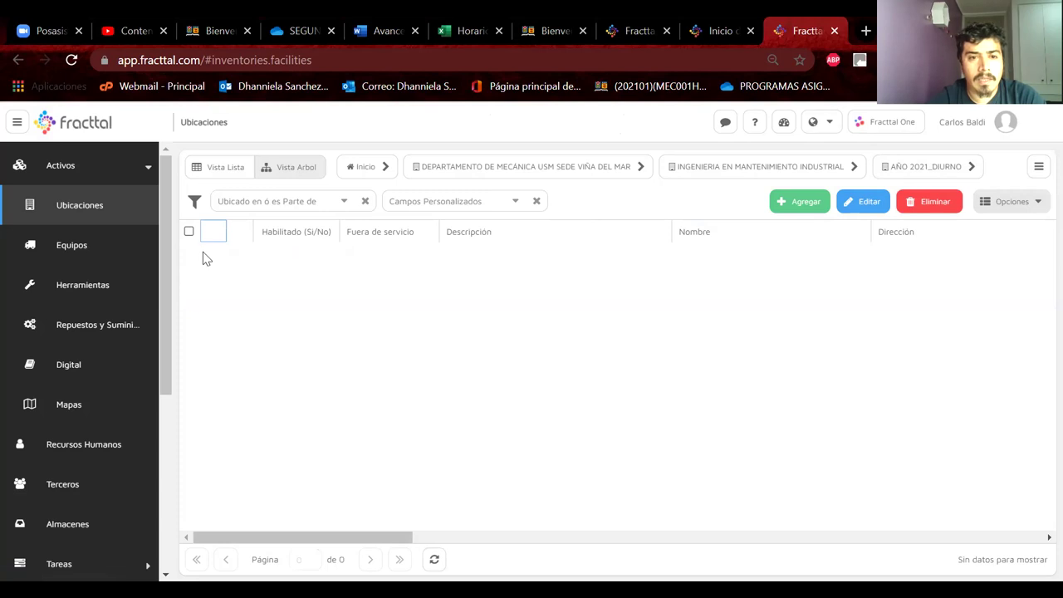
Step: Try again to delete LOS PELAMBRES from GRUPO C of AÑO 2021_DIURNO, confirming a quantity of 1
click(924, 170)
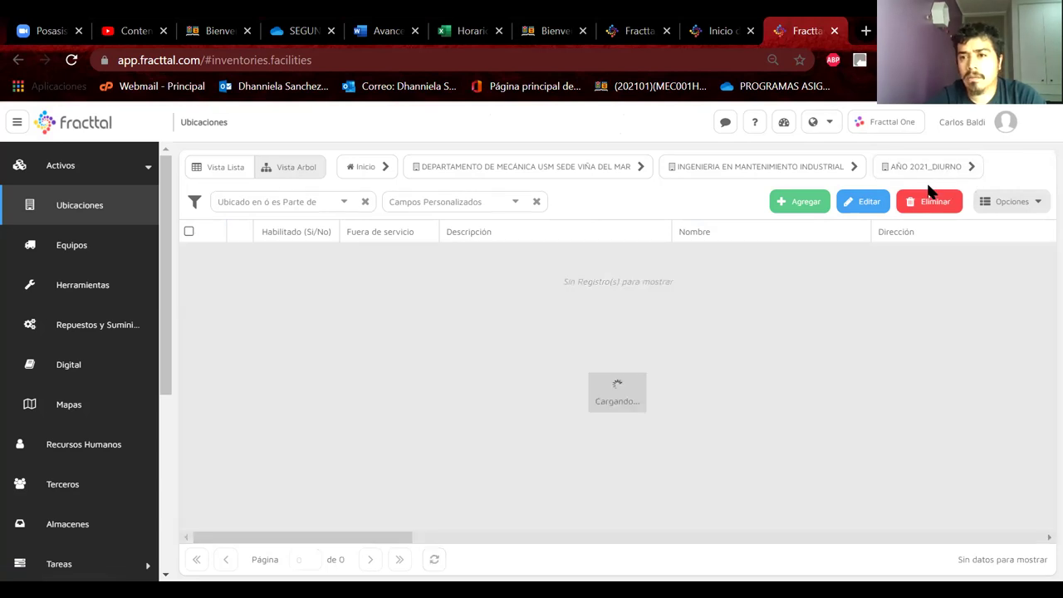
click(213, 297)
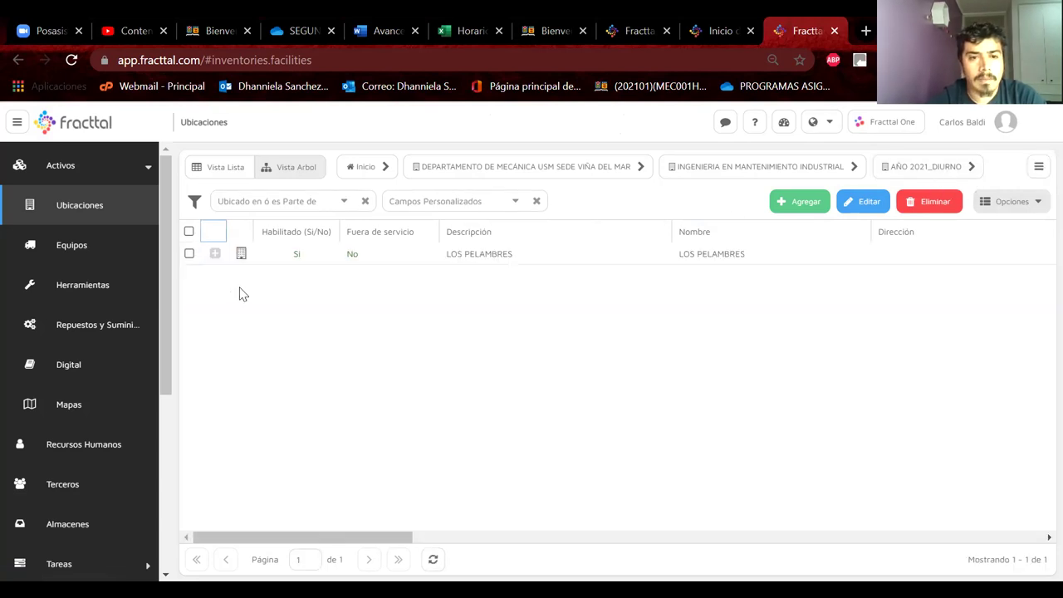
click(190, 255)
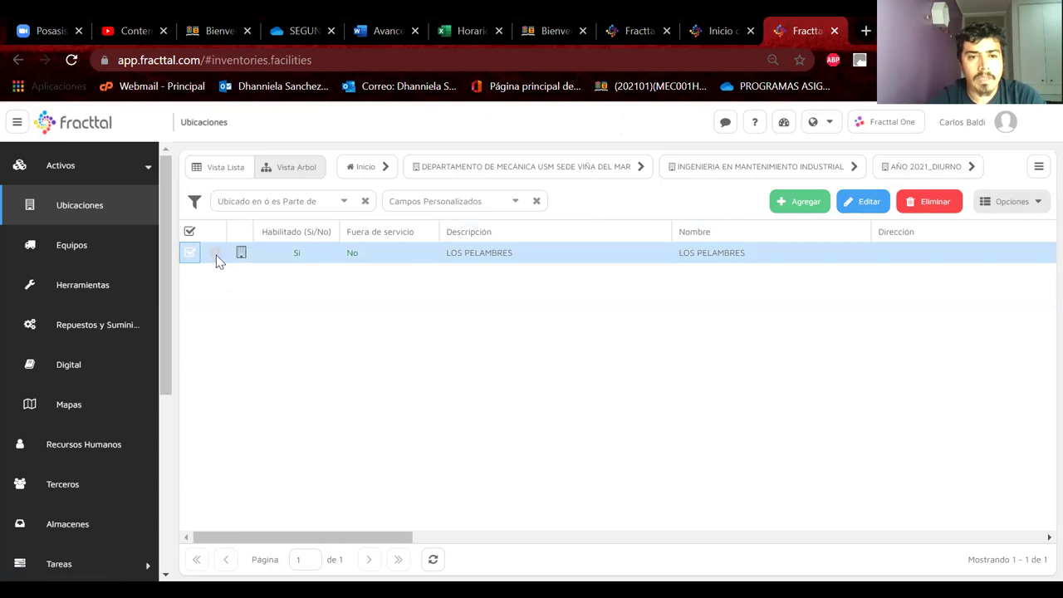
click(923, 202)
click(672, 357)
click(655, 401)
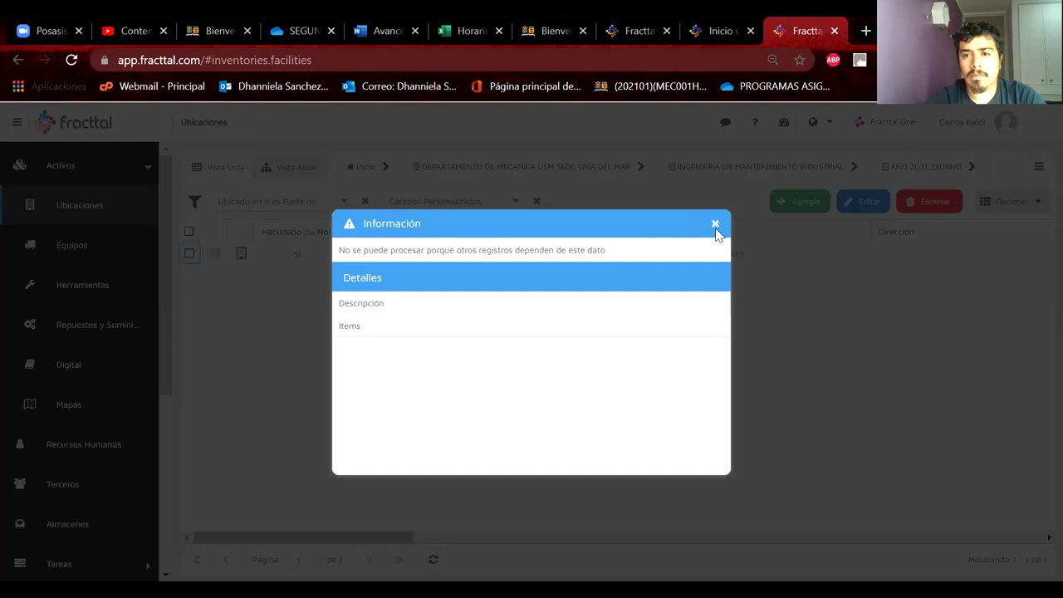
click(722, 226)
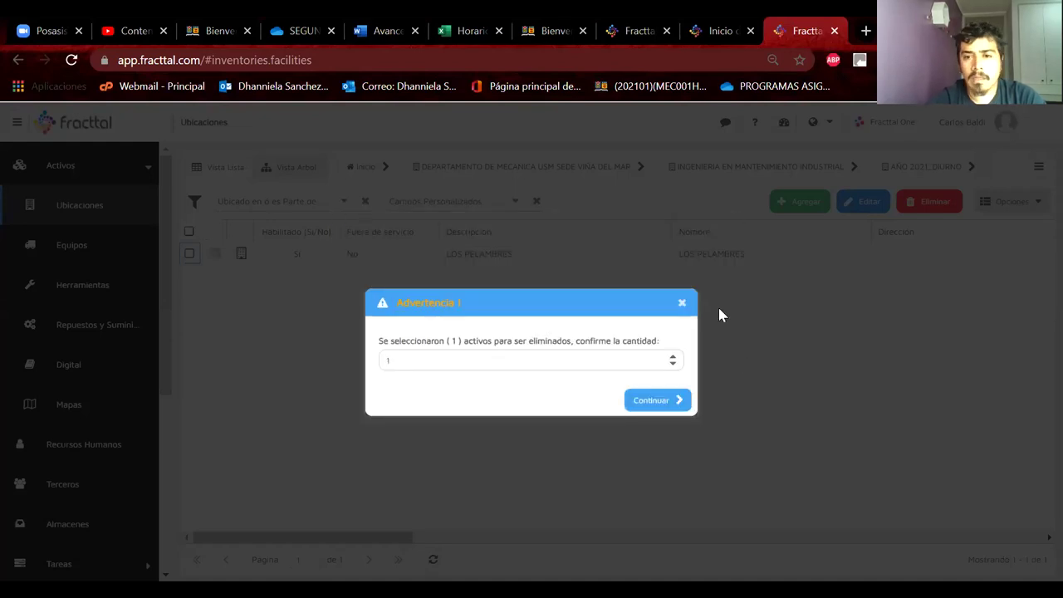
click(682, 302)
Step: Delete the Taller Mecánico location inside LOS PELAMBRES, confirming a quantity of 1
click(213, 256)
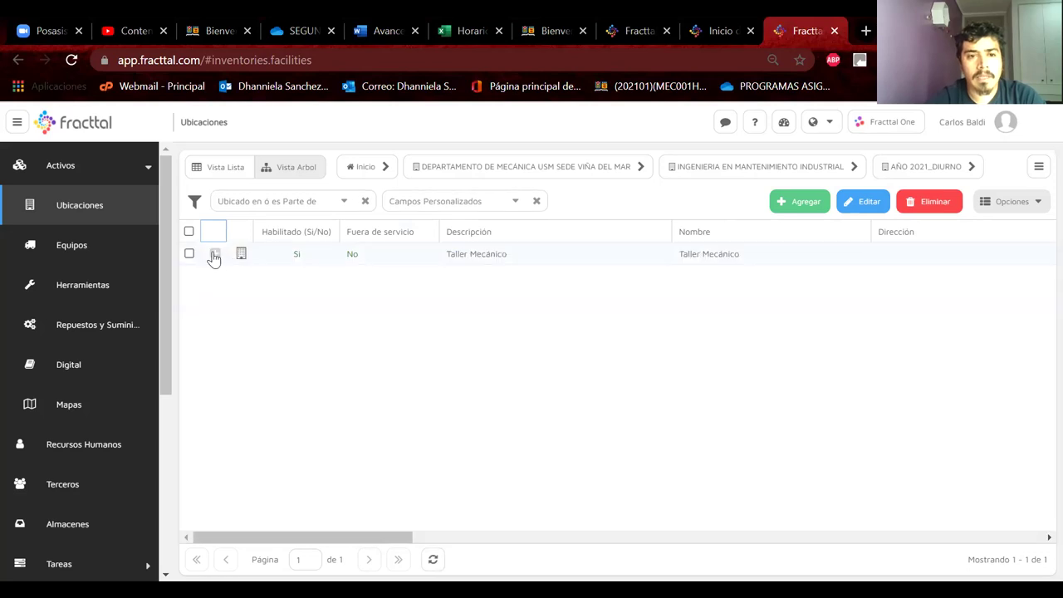
click(189, 253)
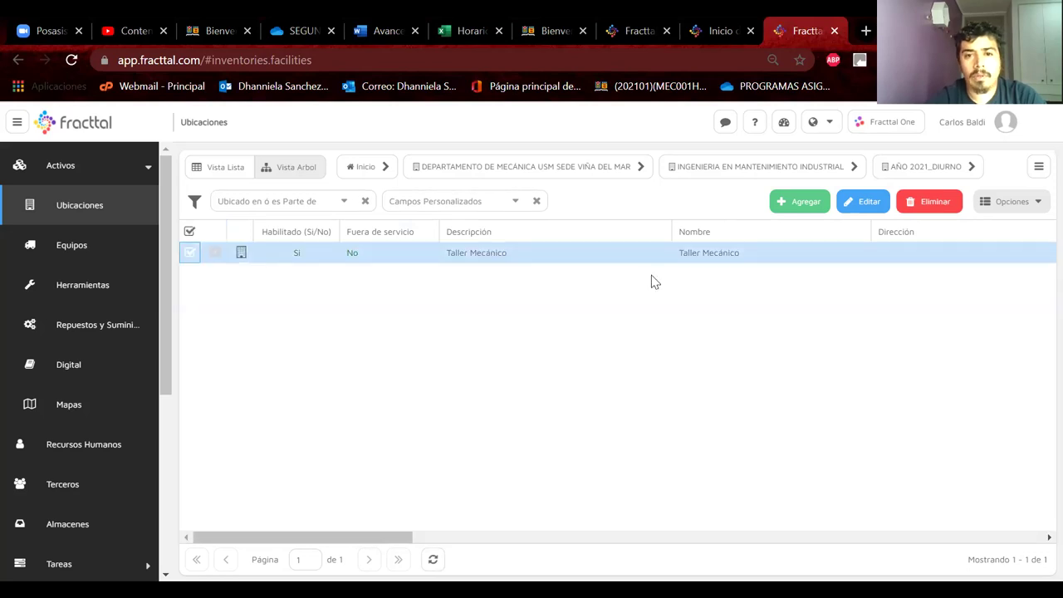
click(931, 208)
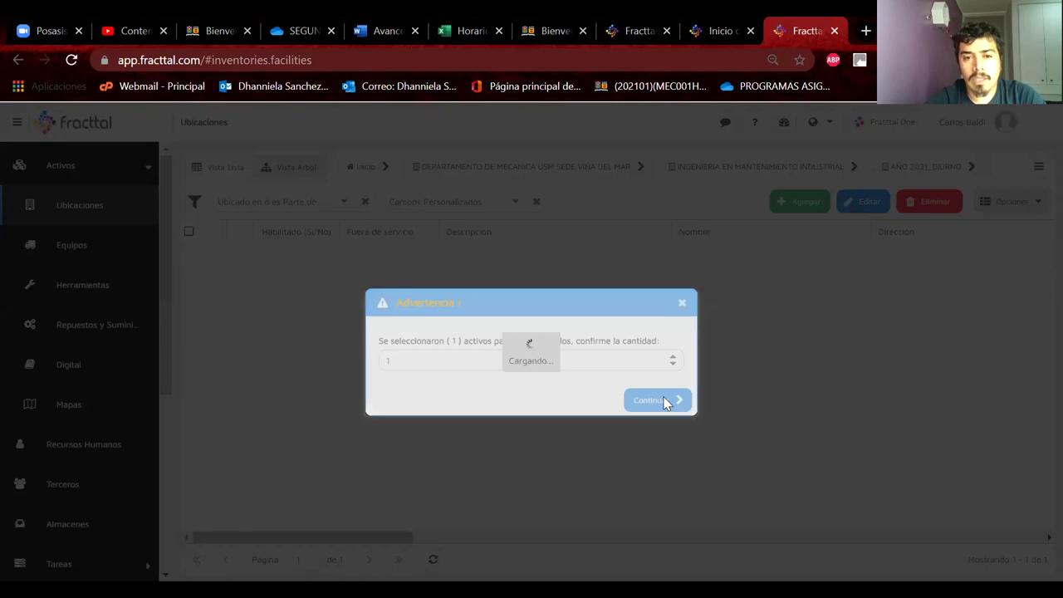
click(656, 400)
Step: Delete LOS PELAMBRES from GRUPO C, confirming a quantity of 1, and return to the AÑO 2021_DIURNO group list
click(974, 168)
click(215, 299)
click(191, 255)
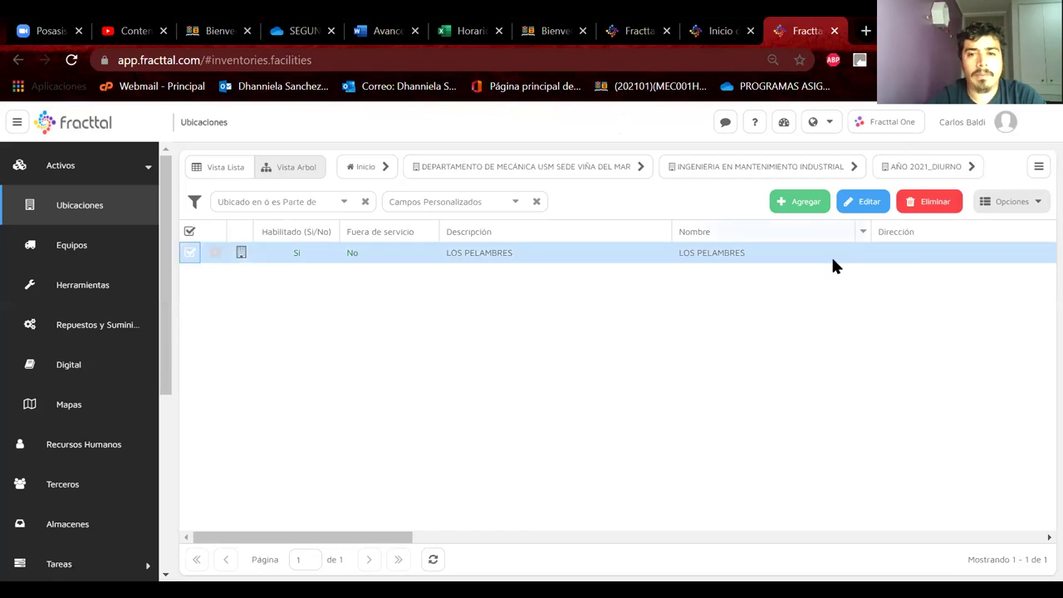
click(934, 204)
click(673, 357)
click(662, 401)
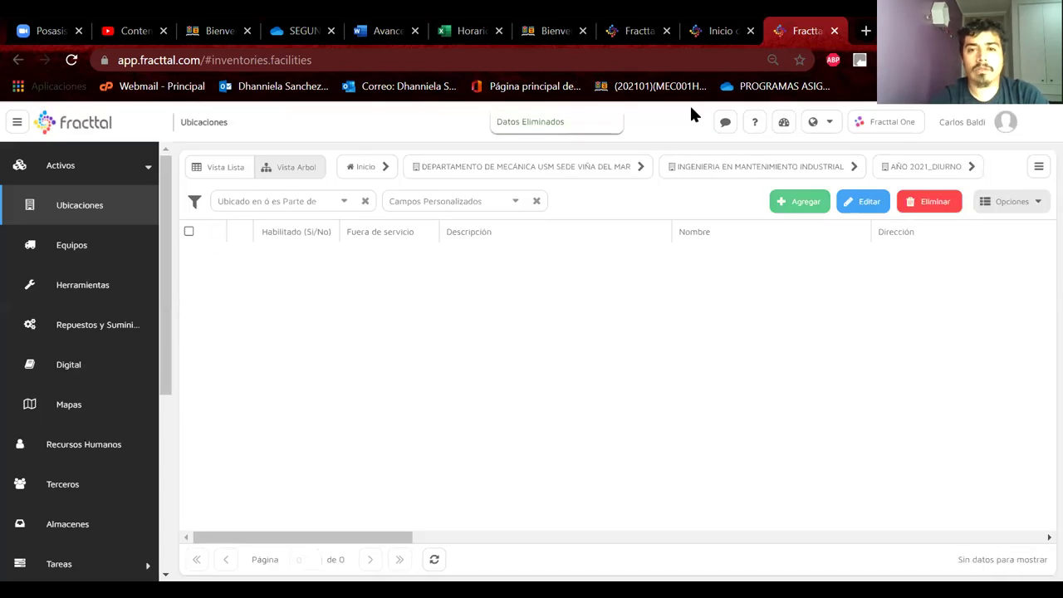
click(933, 167)
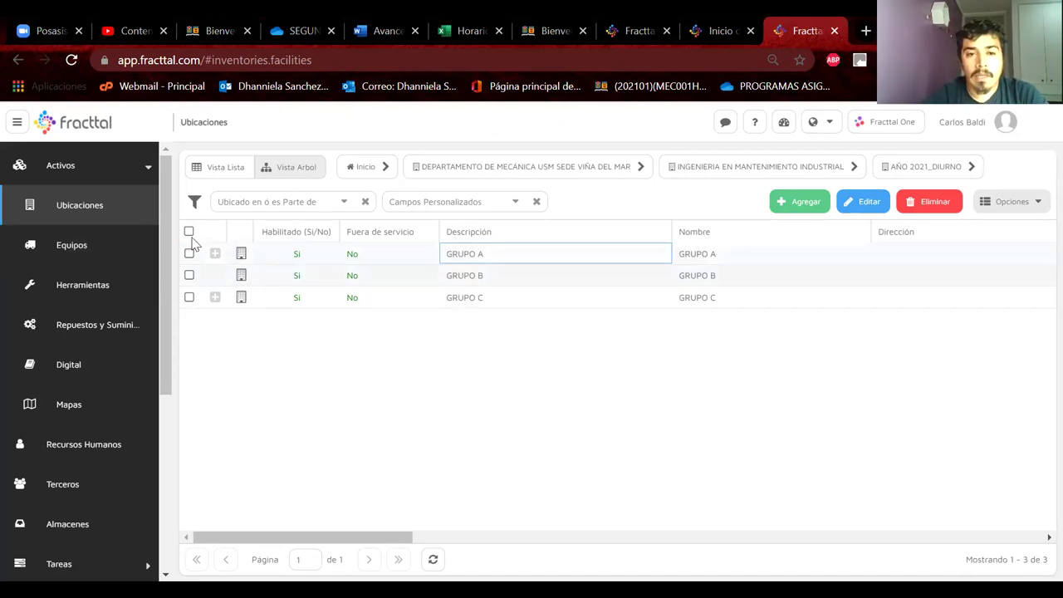
Step: Open the equipment (Equipos) inventory
click(94, 247)
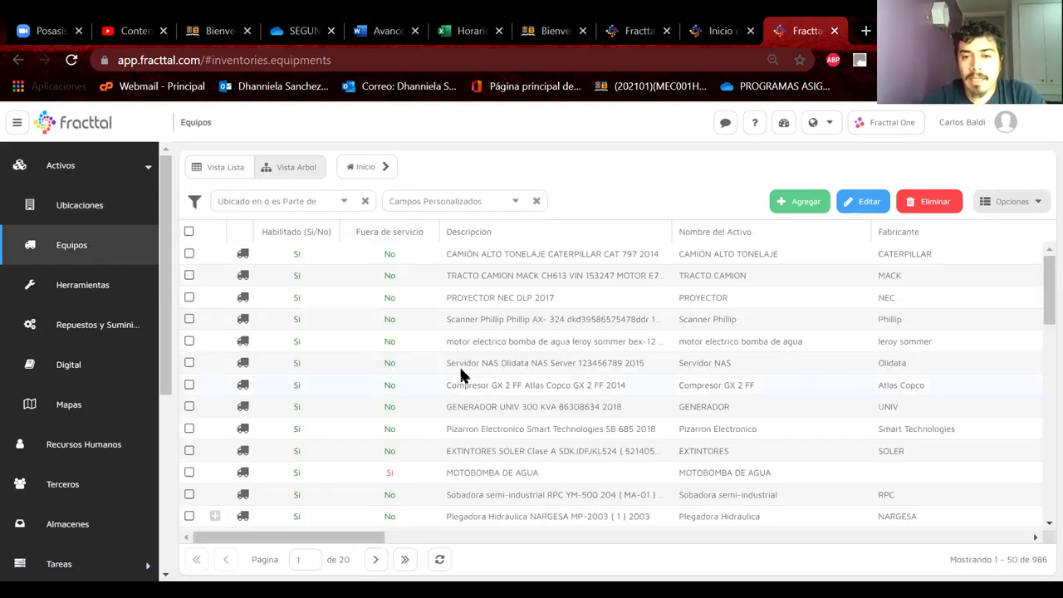
Step: Open the CAMIÓN ALTO TONELAJE CATERPILLAR CAT 797 2014 equipment record and review its manufacturer, model and other general data
click(538, 260)
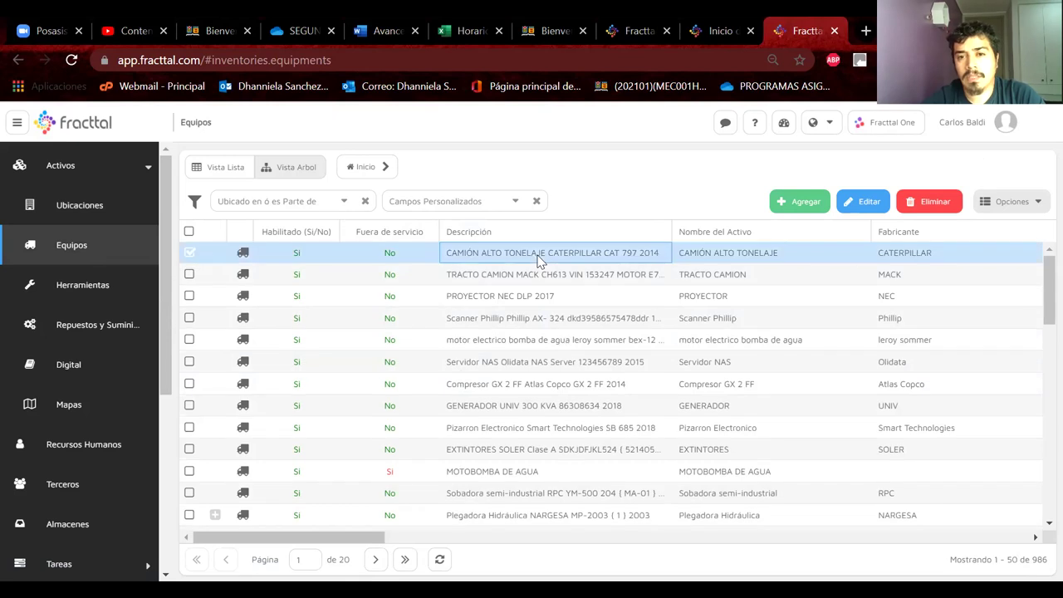
double_click(564, 249)
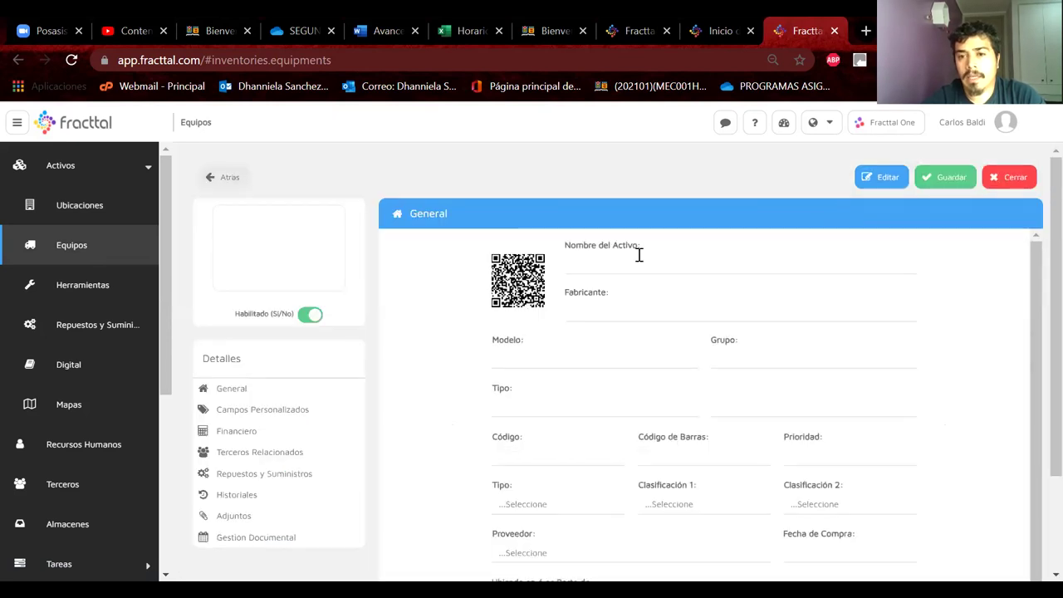
drag(636, 306, 570, 311)
drag(515, 358, 524, 359)
scroll(602, 403, down, 3)
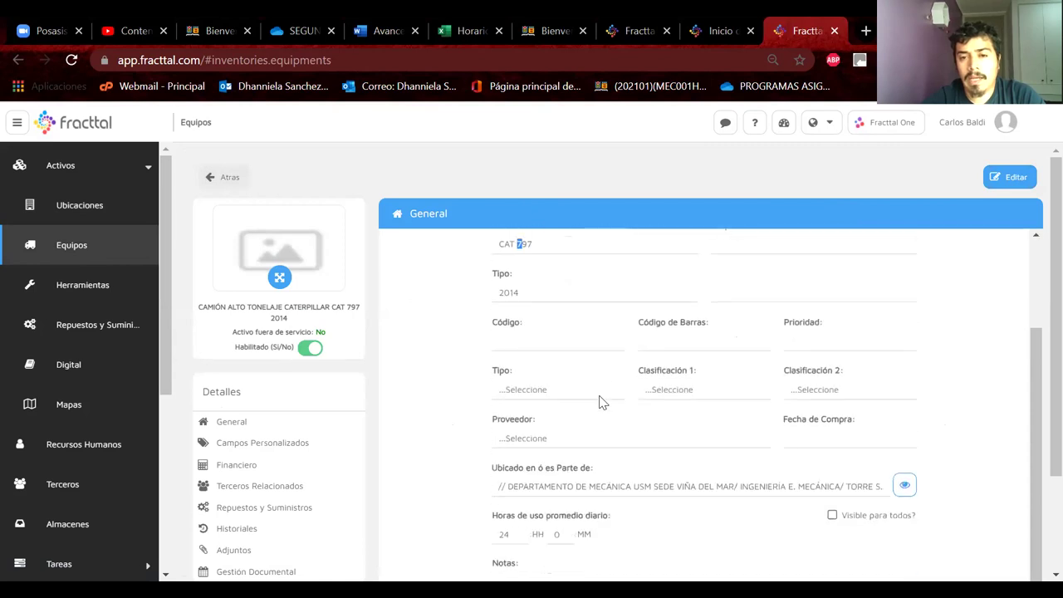
scroll(600, 395, down, 1)
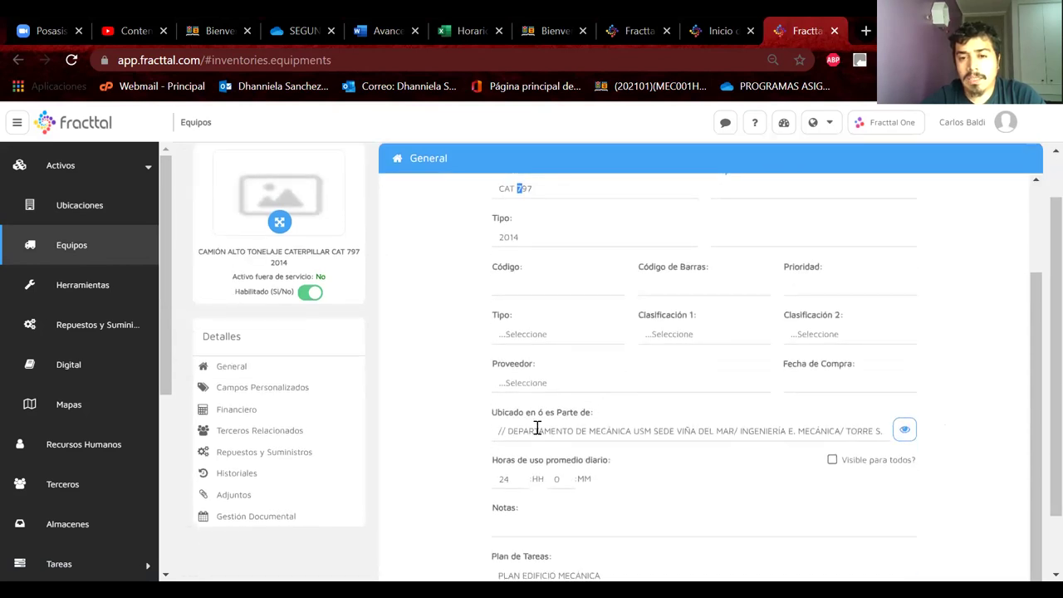
Step: Examine the truck's full location path and remaining general fields, and return to the equipment list
drag(535, 431, 989, 424)
scroll(710, 413, up, 2)
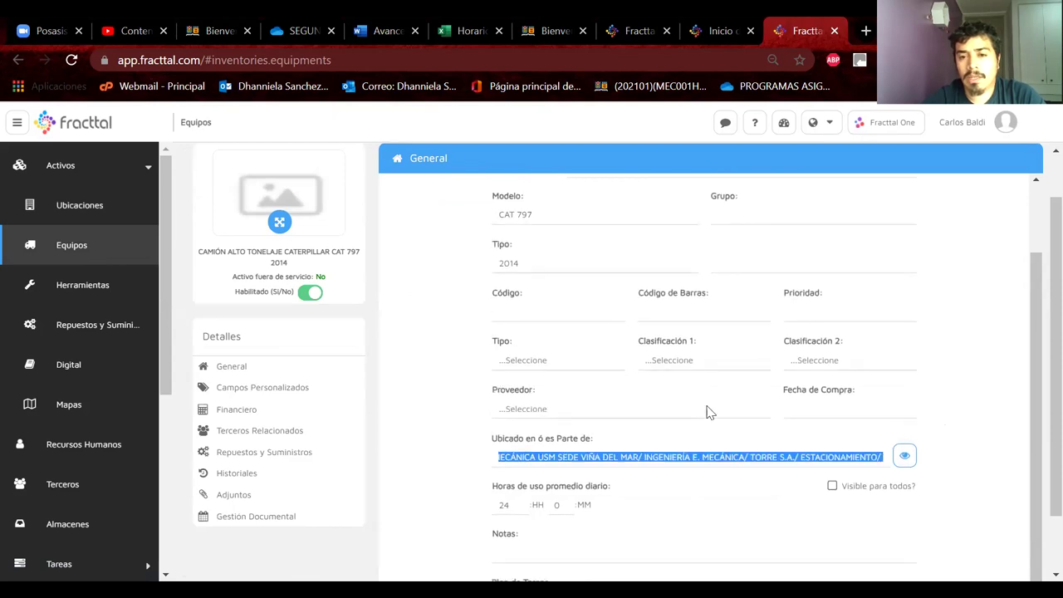
scroll(710, 412, down, 2)
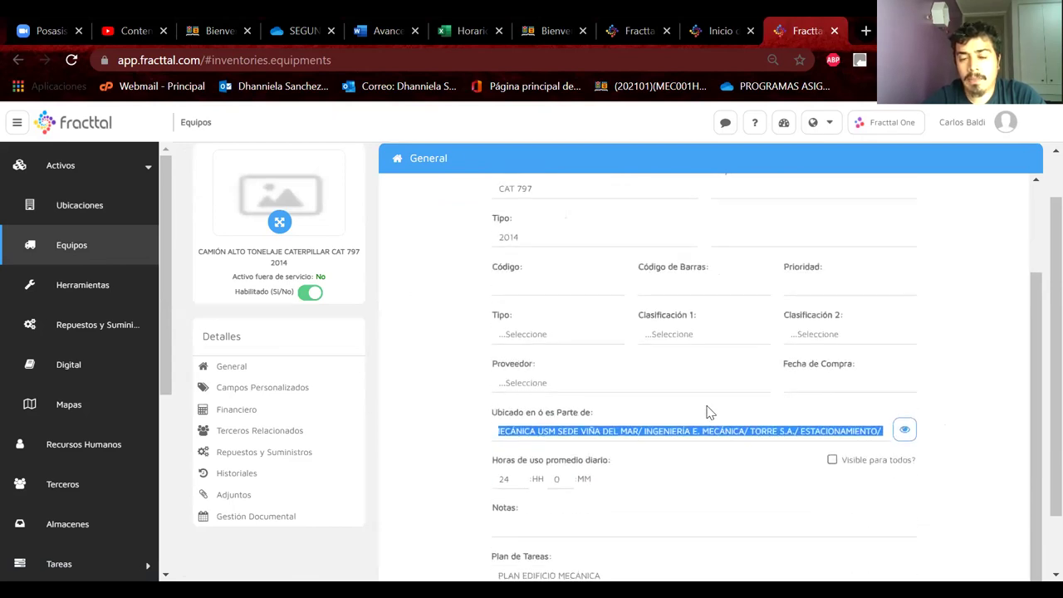
scroll(728, 390, up, 2)
scroll(730, 397, up, 1)
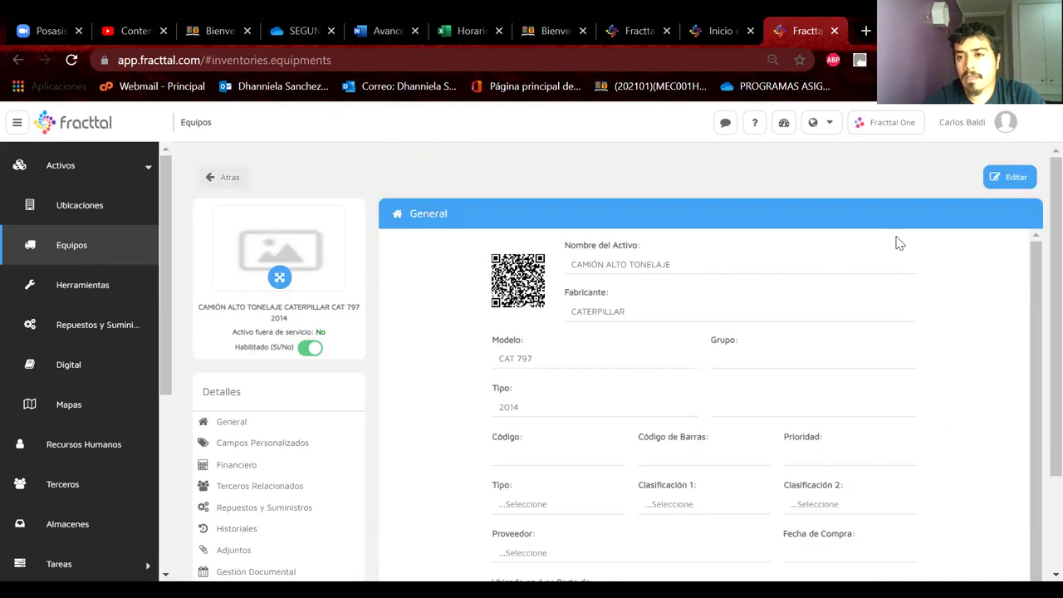
scroll(590, 308, down, 1)
scroll(589, 309, up, 1)
scroll(589, 308, down, 1)
scroll(589, 308, down, 1)
scroll(590, 308, up, 2)
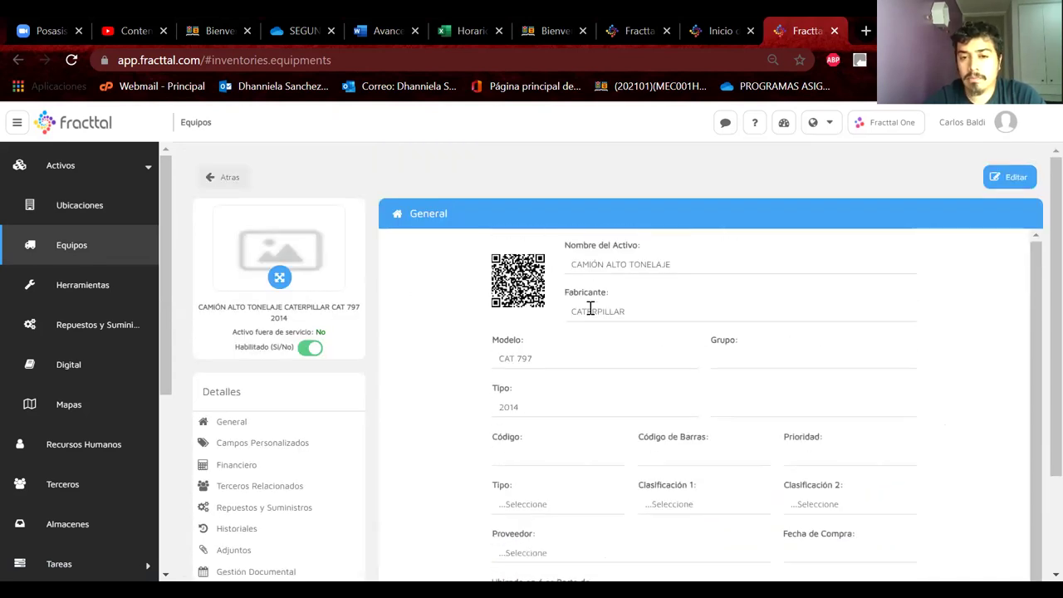
click(219, 178)
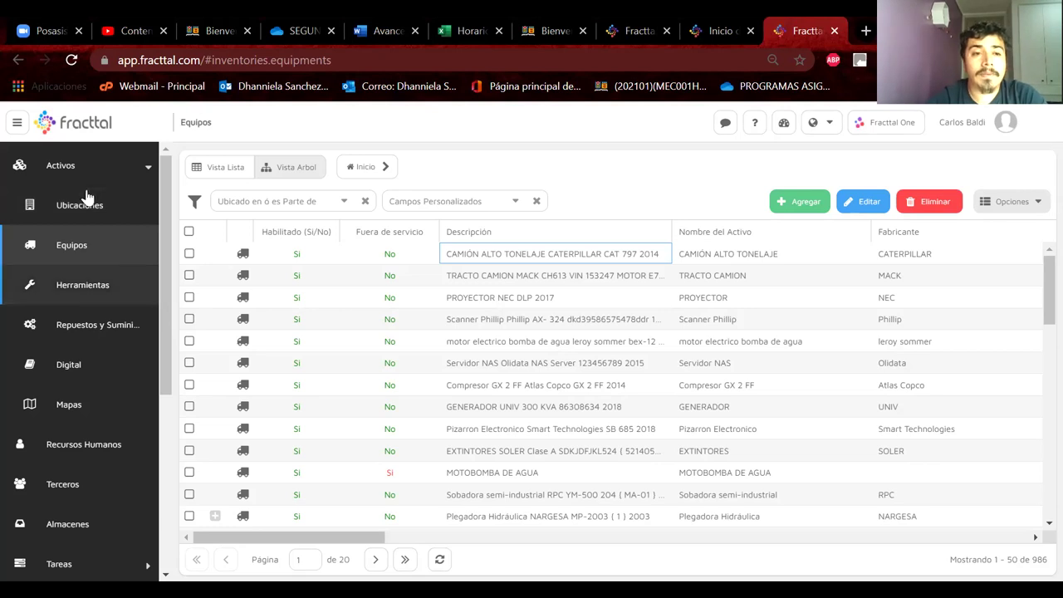
Step: Examine the blank new-tool form in the Herramientas inventory and close it without saving
click(103, 291)
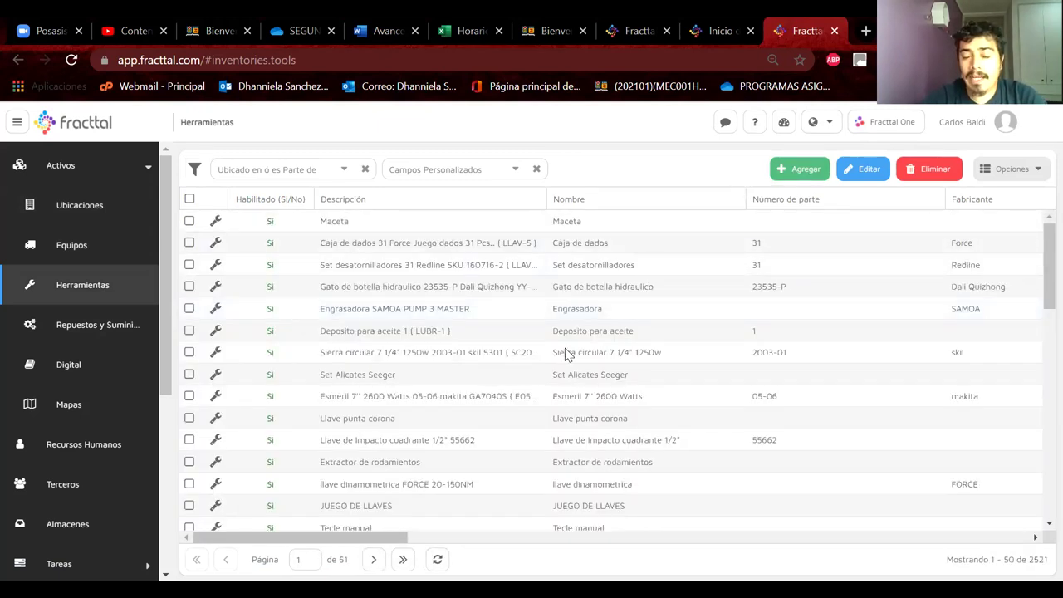
click(517, 457)
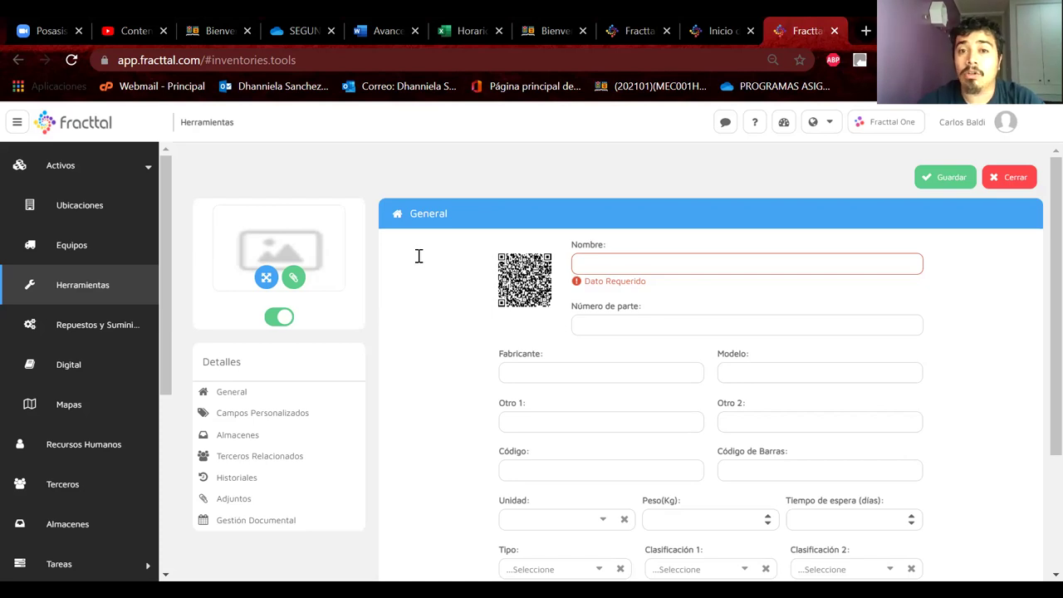
mouse_move(322, 153)
mouse_down()
mouse_move(363, 177)
mouse_move(410, 178)
mouse_move(403, 199)
mouse_move(491, 168)
mouse_move(610, 178)
mouse_up()
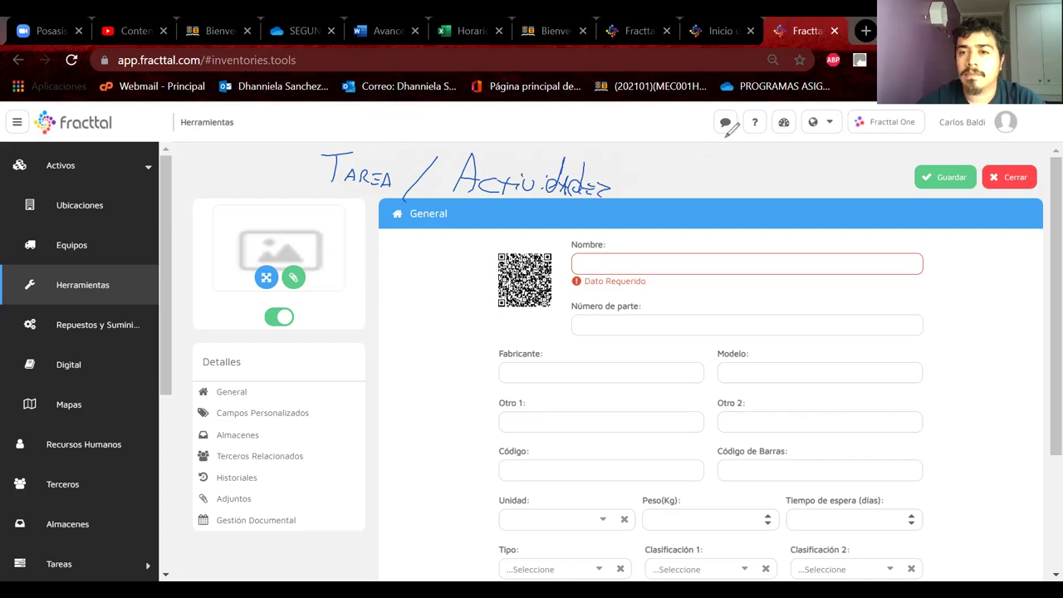
key(e)
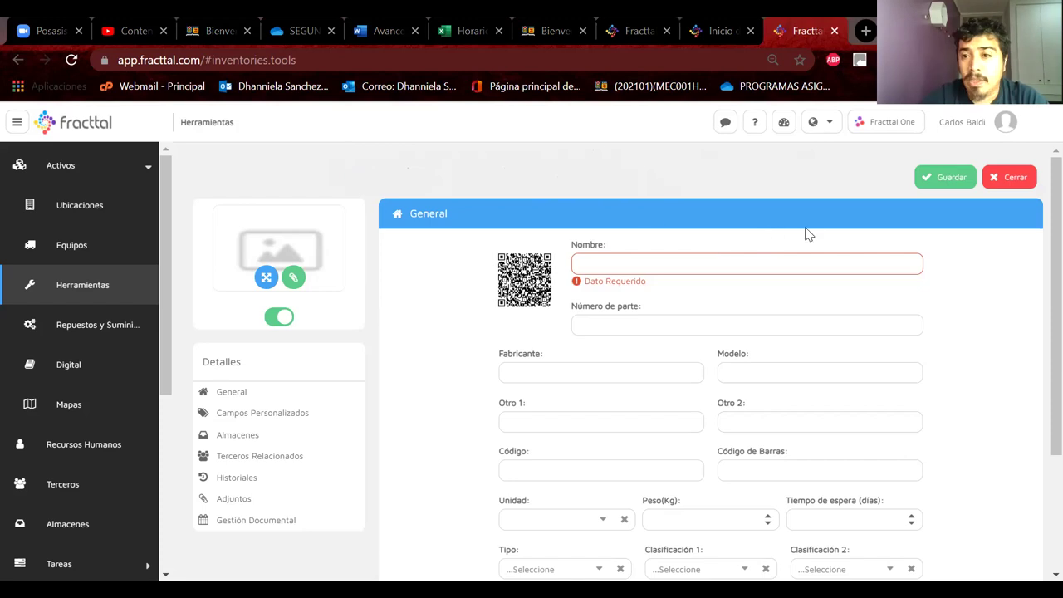
scroll(604, 388, down, 2)
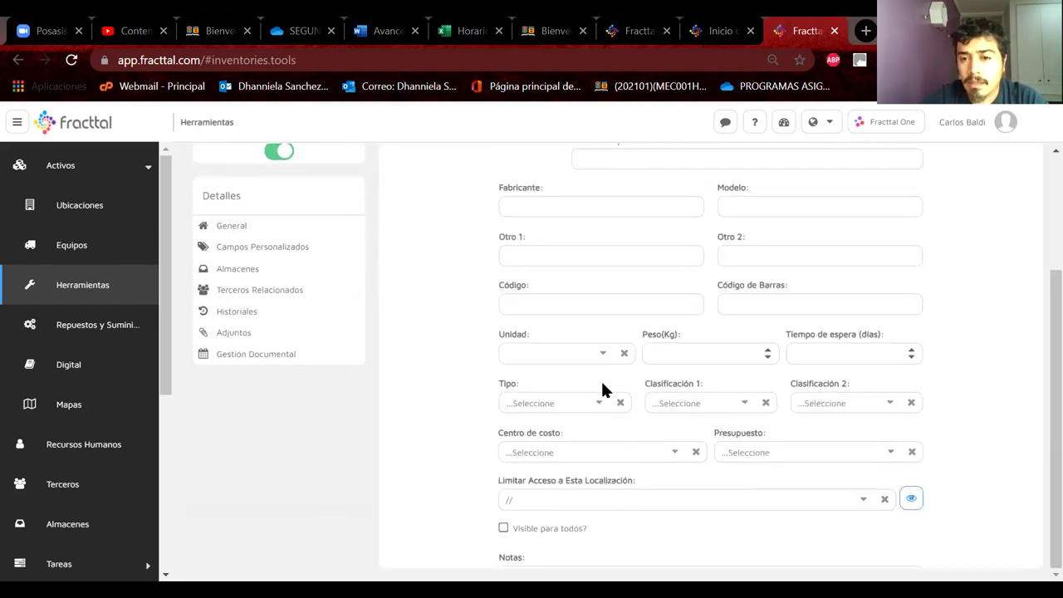
scroll(604, 387, up, 2)
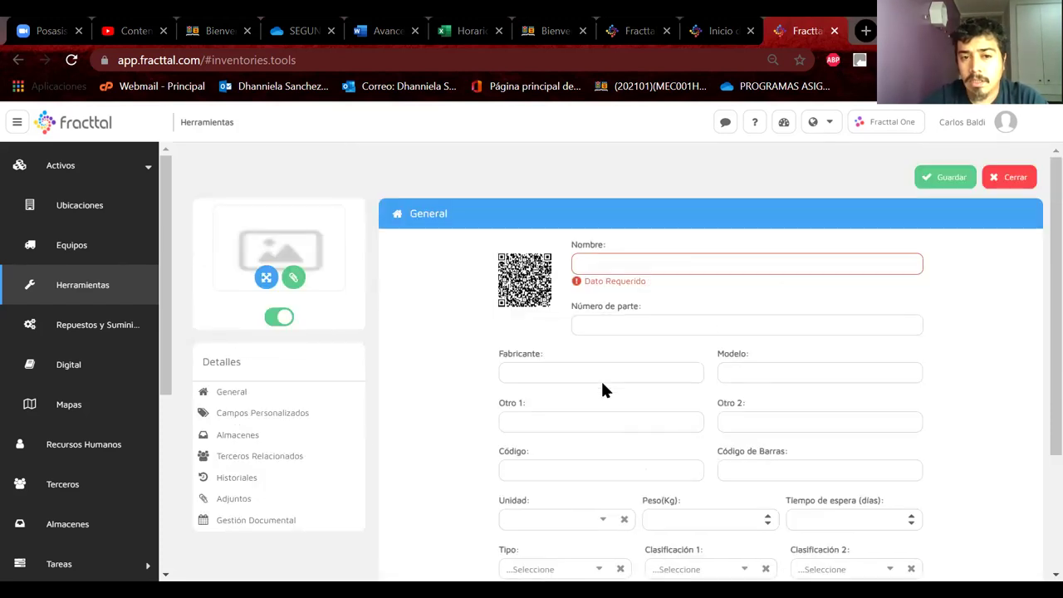
click(994, 183)
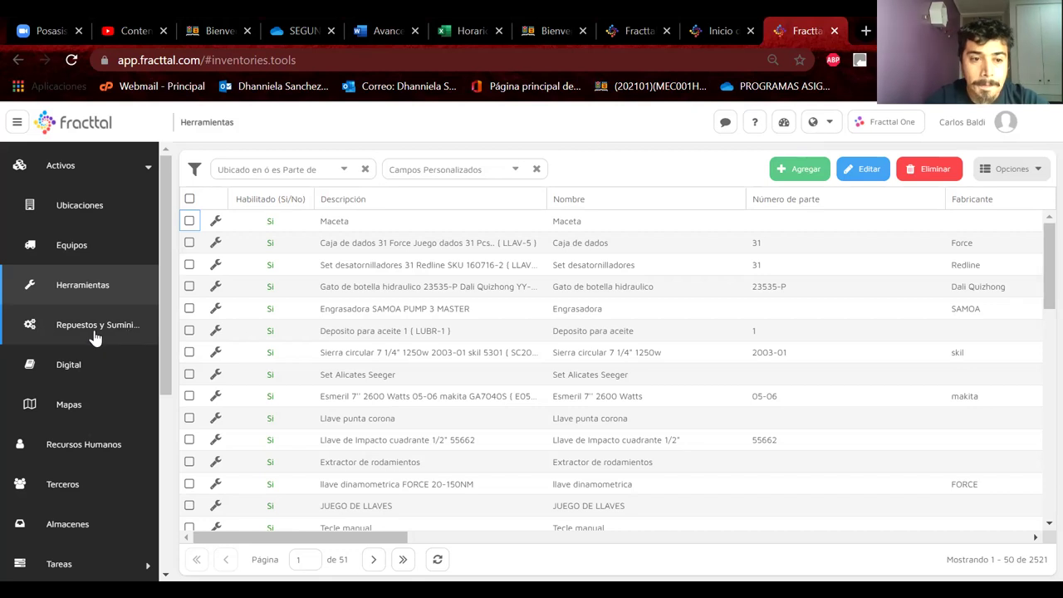
Step: Open the Grasa multiusos 03006 record in the Repuestos y Suministros inventory and review its general data
click(95, 331)
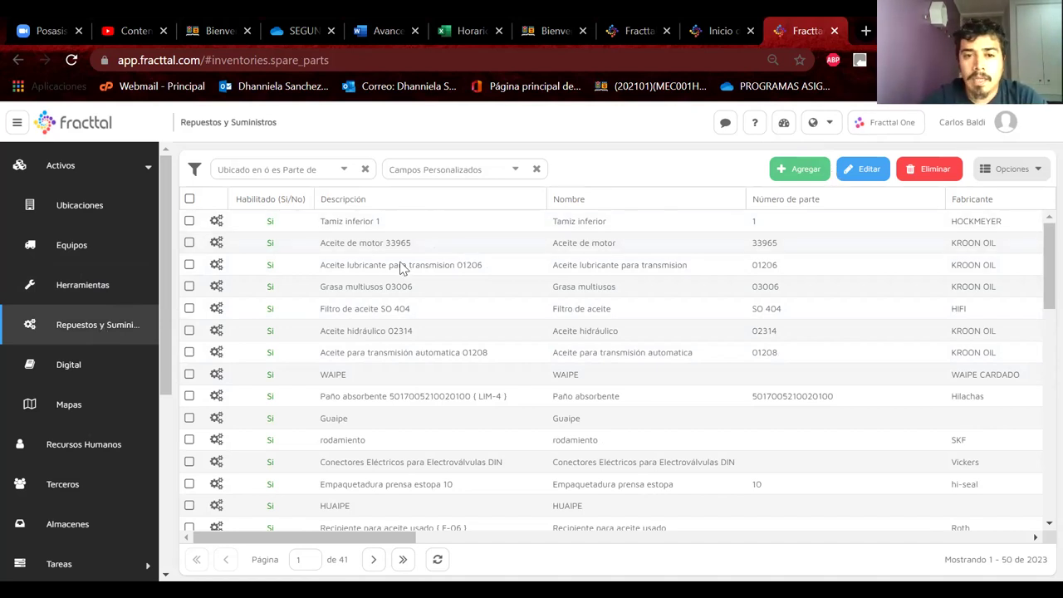
click(366, 286)
double_click(366, 285)
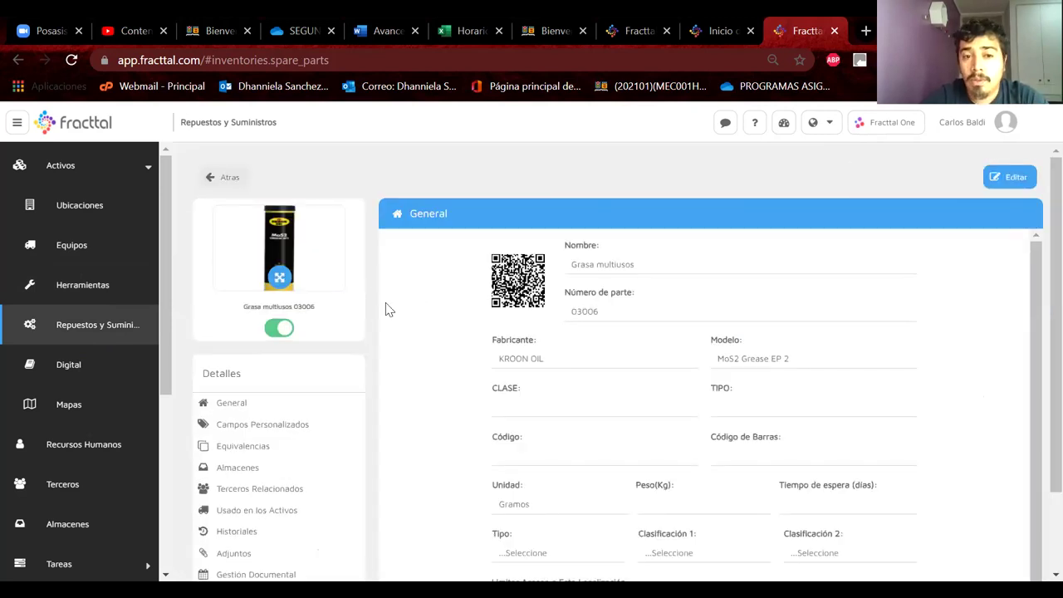
scroll(399, 309, down, 1)
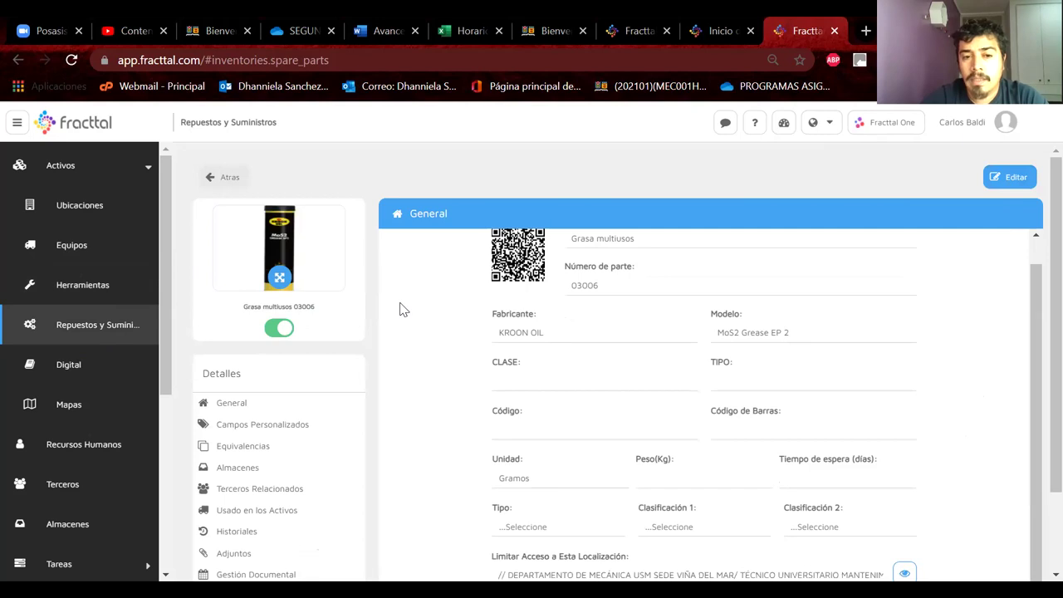
Step: Check the equivalences (Equivalencias) of the Grasa multiusos record and return to the spare parts list
click(241, 448)
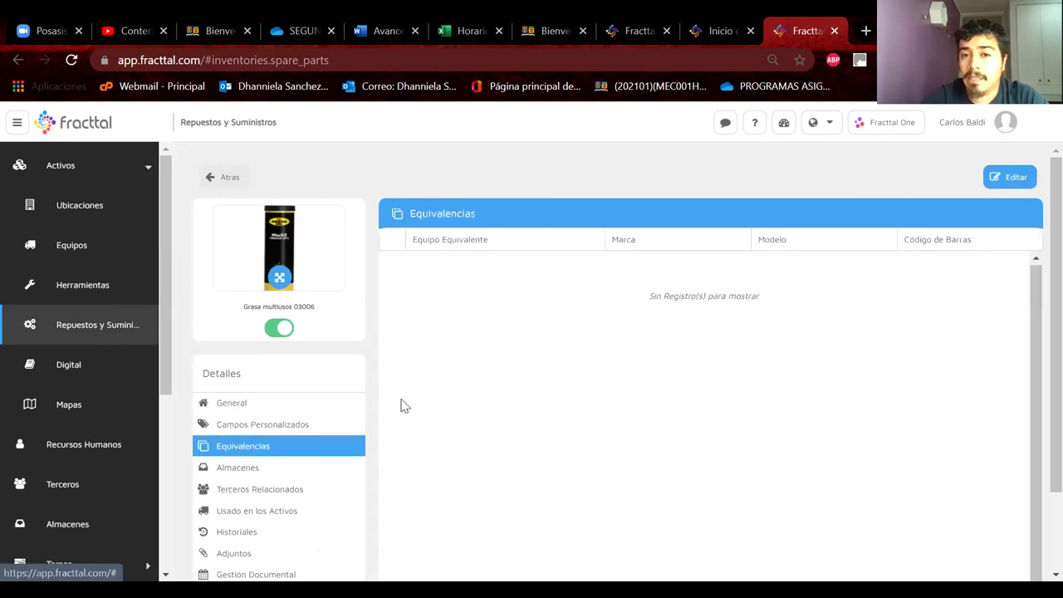
scroll(357, 360, down, 2)
scroll(357, 360, up, 2)
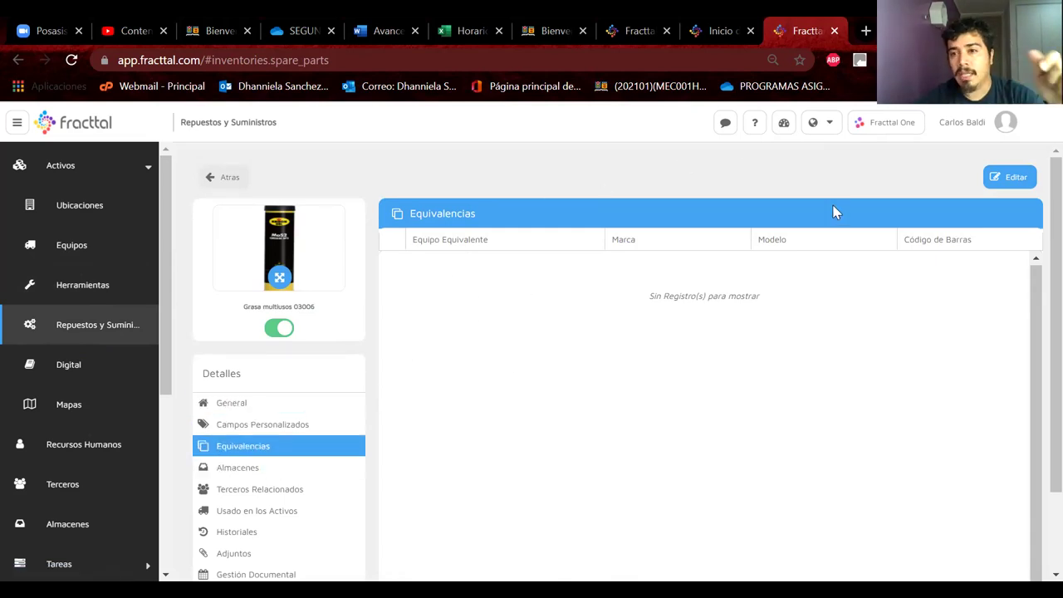
click(220, 177)
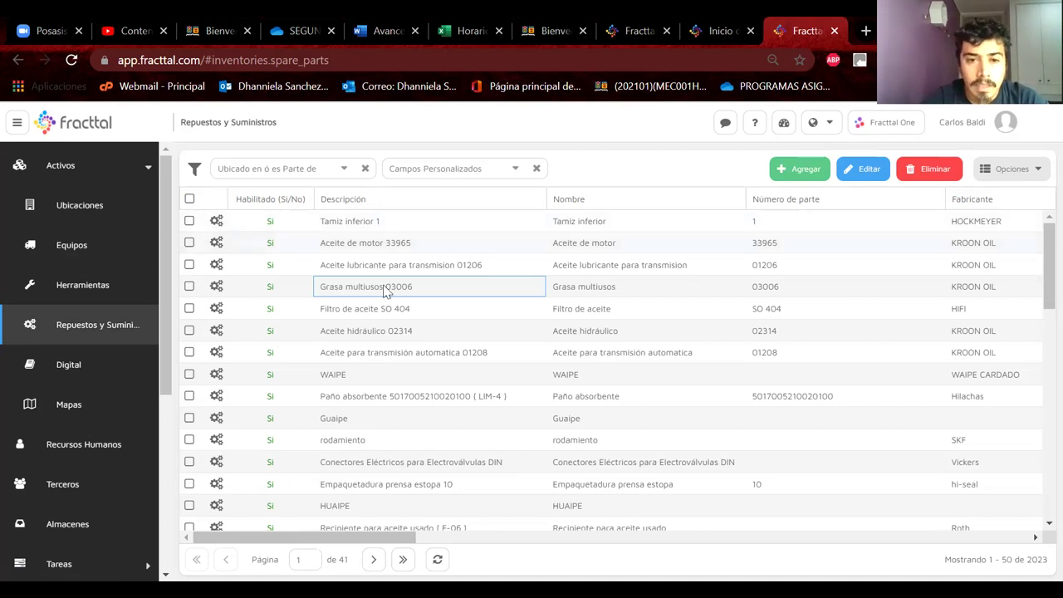
Step: Open the Filtro de aceite SO 404 record and check its equivalences
click(345, 309)
double_click(346, 310)
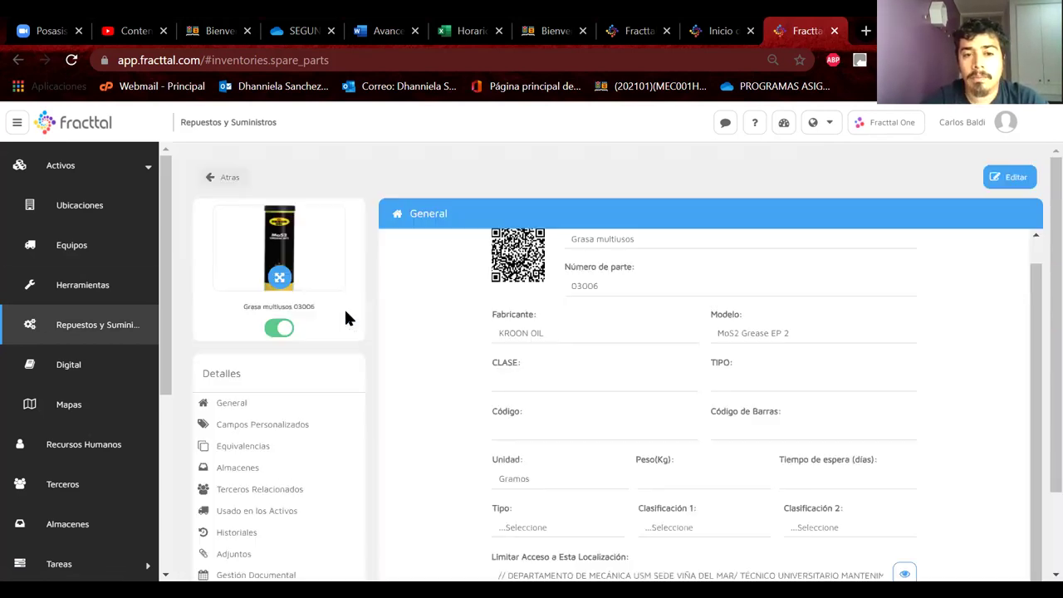
click(256, 449)
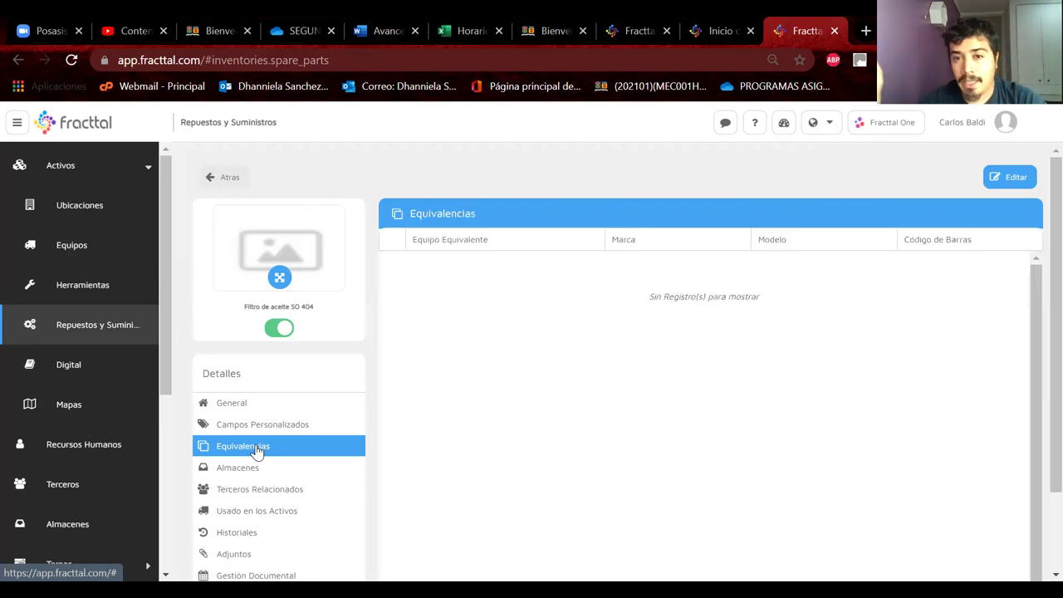
Step: Examine the oil filter's warehouse (Almacenes) details, including its cost statistics and the warehouse that stocks it
click(262, 468)
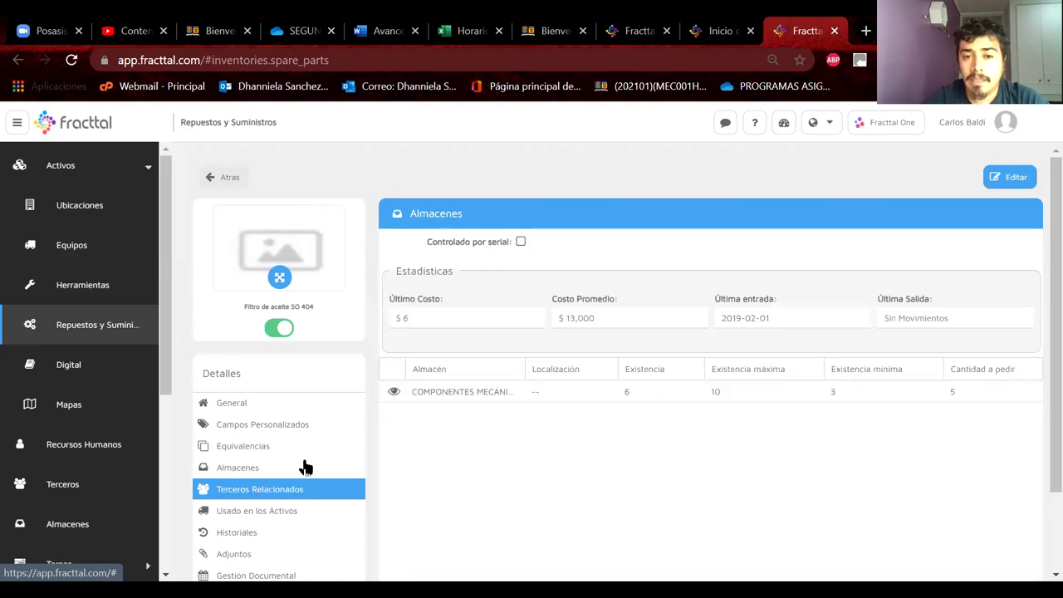
click(451, 390)
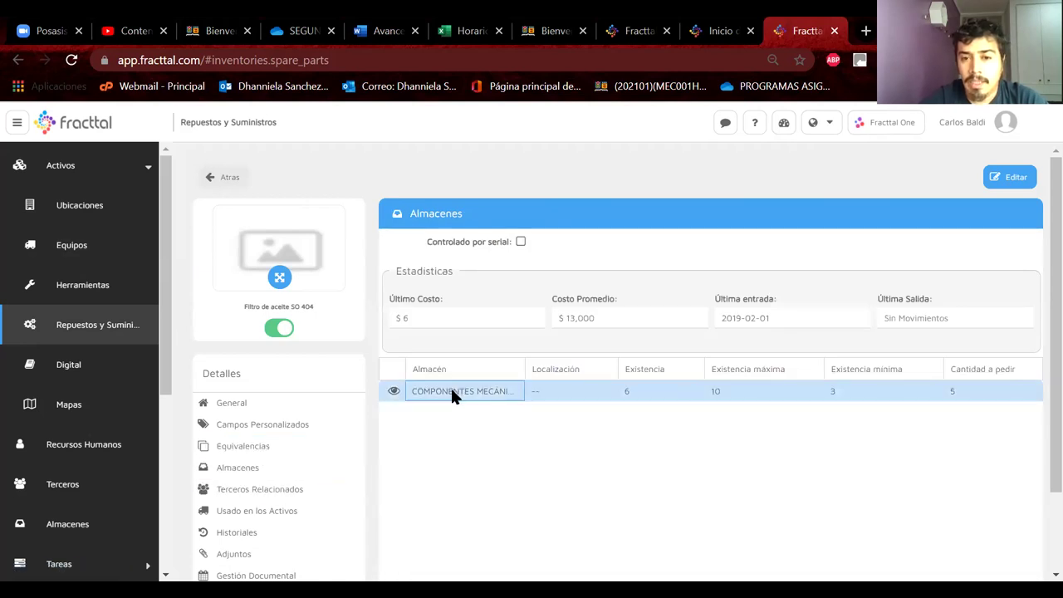
click(521, 370)
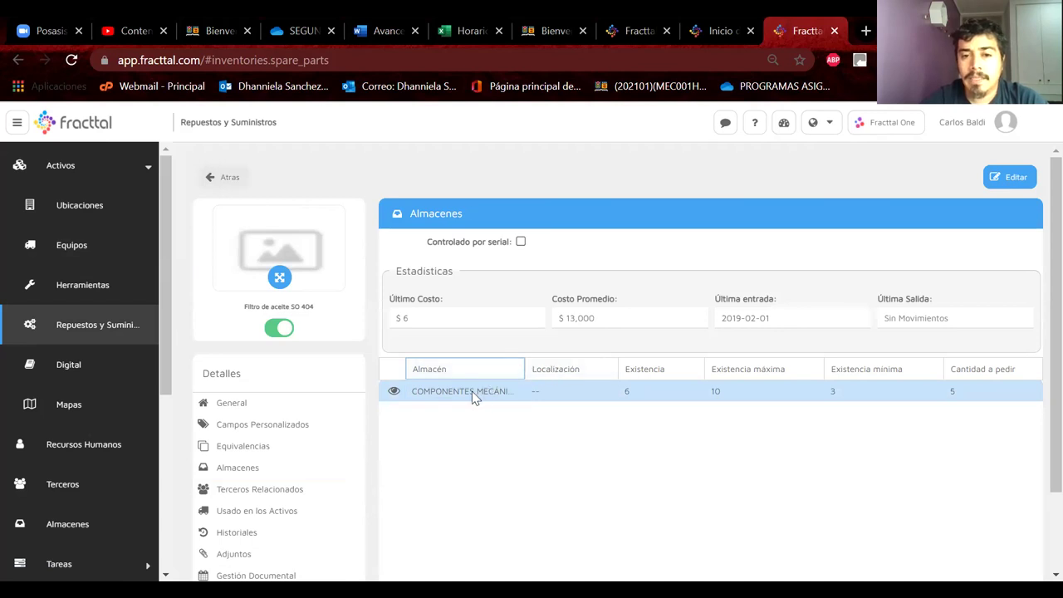
click(233, 402)
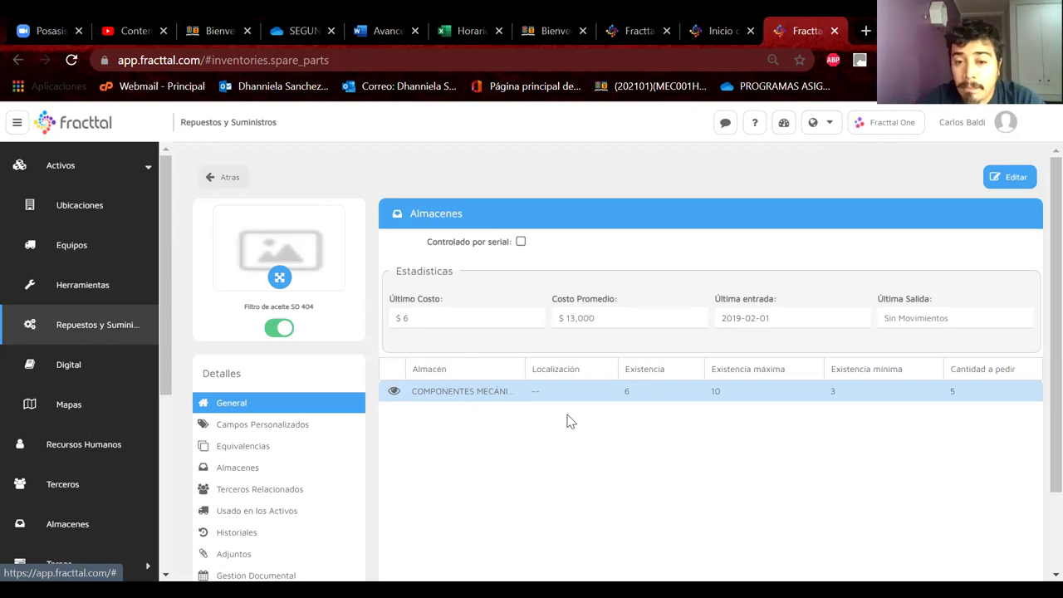
click(334, 488)
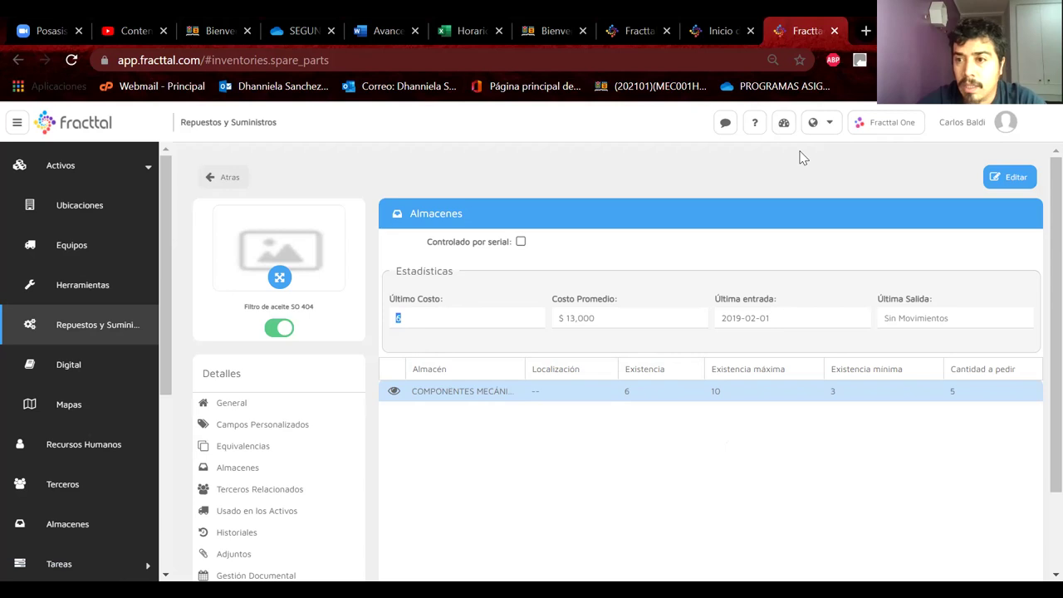
Step: Put the oil filter record in edit mode and examine its last cost, average cost, current stock and maximum stock
click(978, 189)
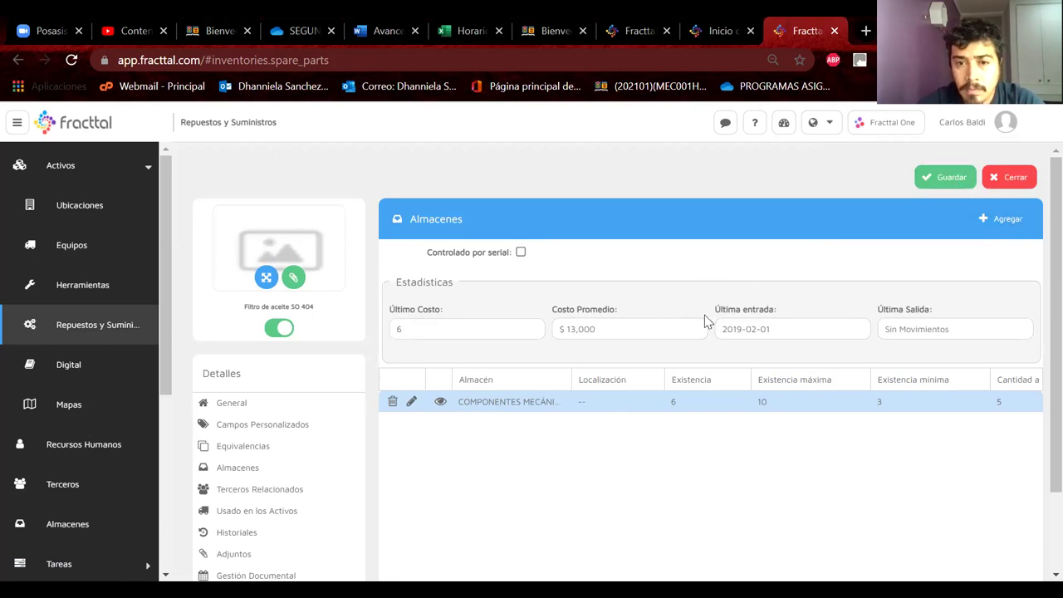
double_click(565, 328)
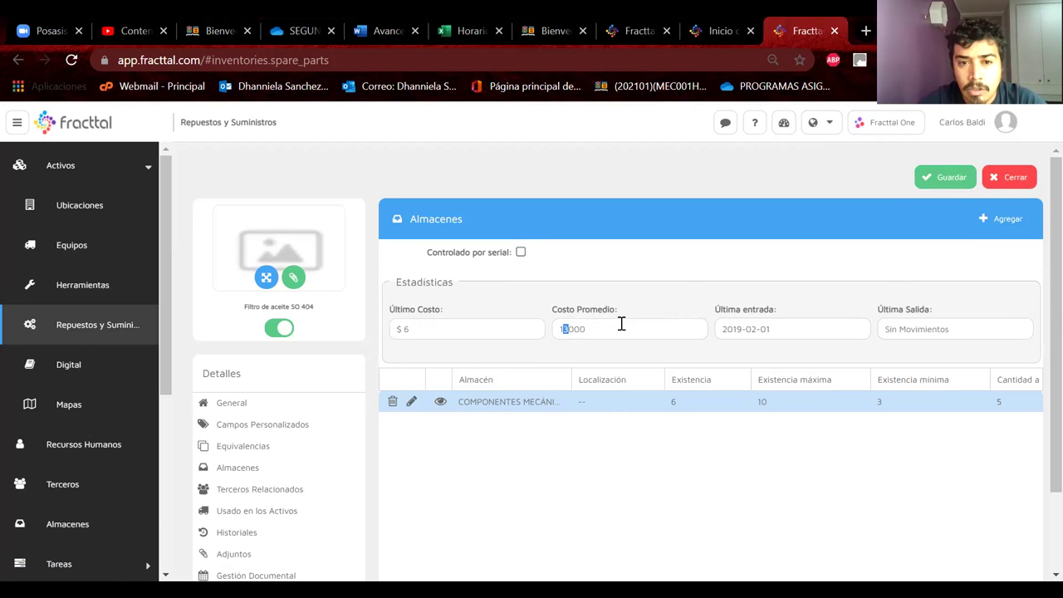
double_click(401, 328)
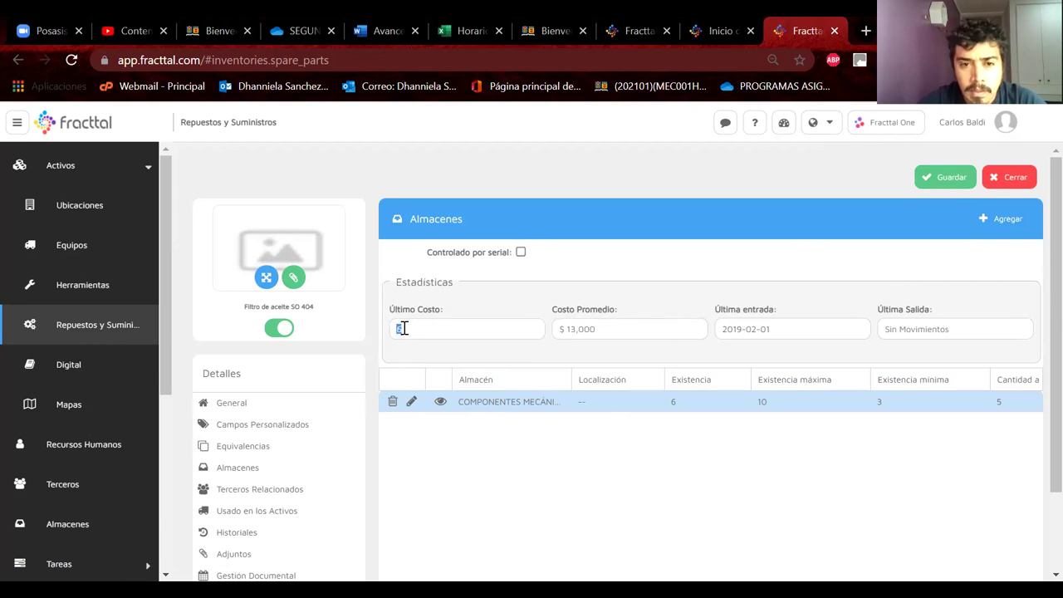
drag(424, 281, 431, 281)
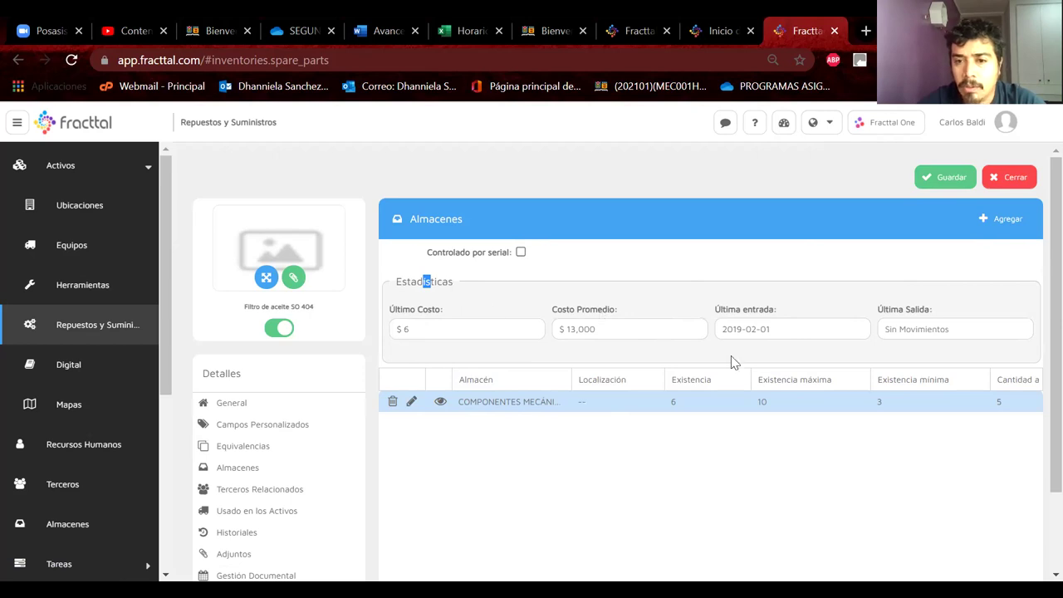
click(688, 409)
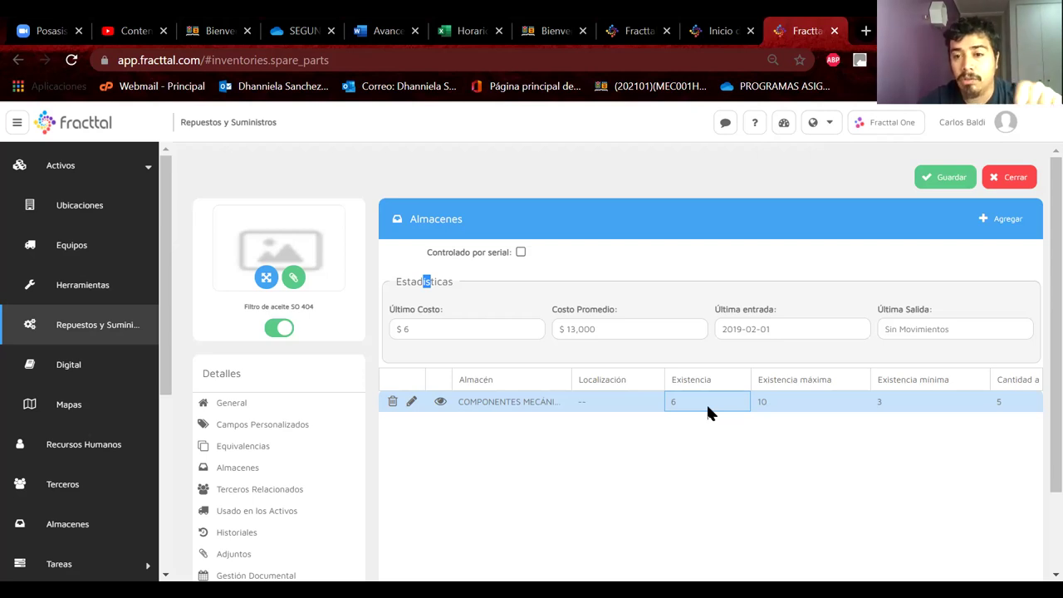
click(821, 397)
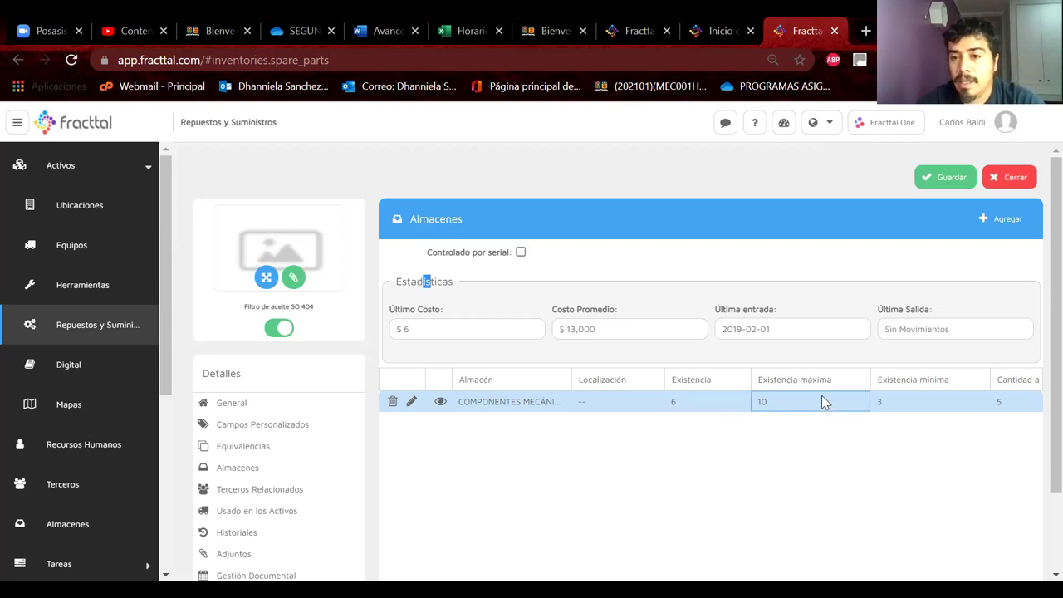
Step: Check the minimum stock (Existencia mínima) in the oil filter's warehouse row
scroll(837, 470, right, 2)
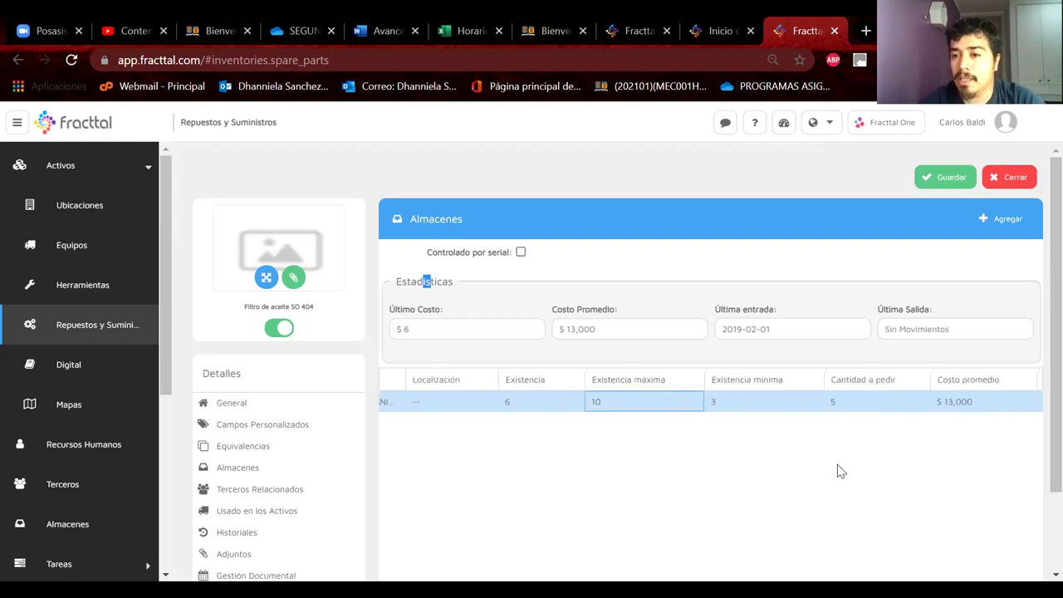
click(745, 401)
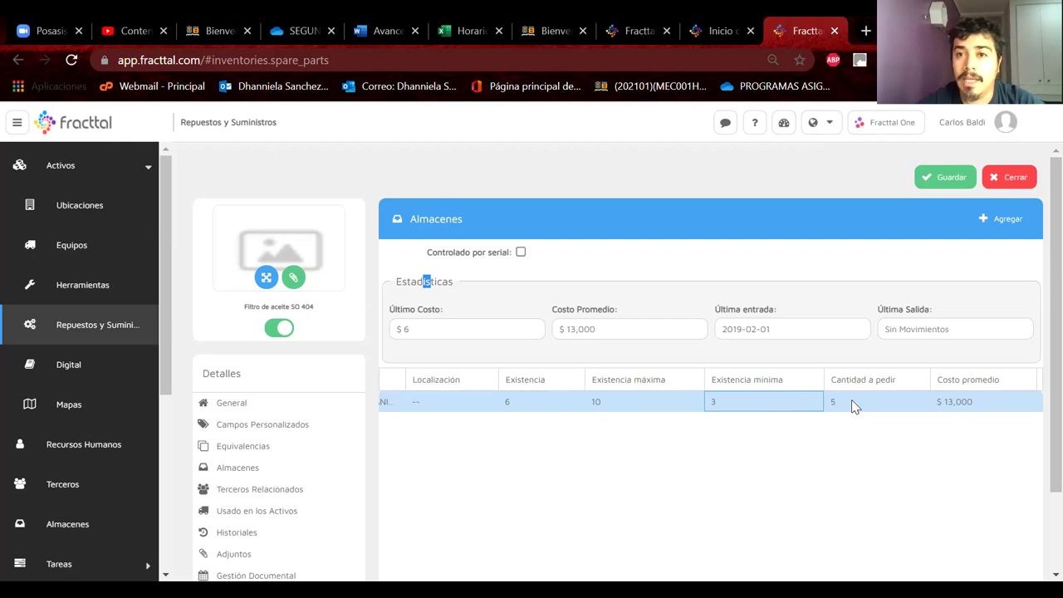
Step: Sketch a sawtooth stock-level graph with two axes freehand over the empty area below the warehouse row
mouse_move(519, 423)
mouse_down()
mouse_move(498, 538)
mouse_move(736, 542)
mouse_up()
drag(525, 443, 565, 495)
mouse_move(579, 445)
mouse_down()
mouse_move(565, 496)
mouse_move(612, 499)
mouse_up()
mouse_move(621, 450)
mouse_down()
mouse_move(612, 498)
mouse_move(721, 501)
mouse_up()
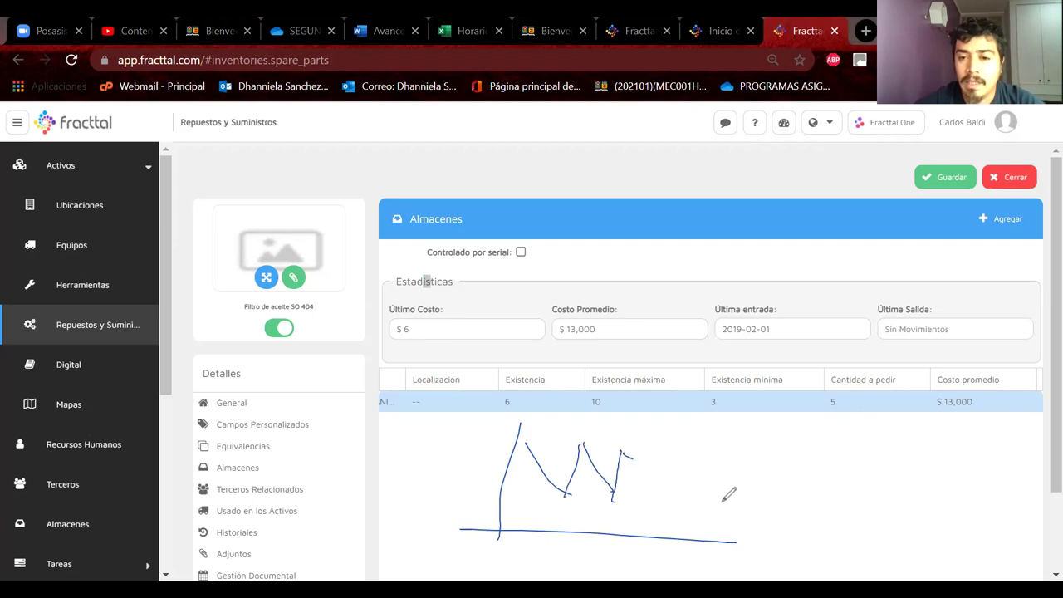
mouse_move(728, 453)
mouse_down()
mouse_move(715, 505)
mouse_move(773, 480)
mouse_up()
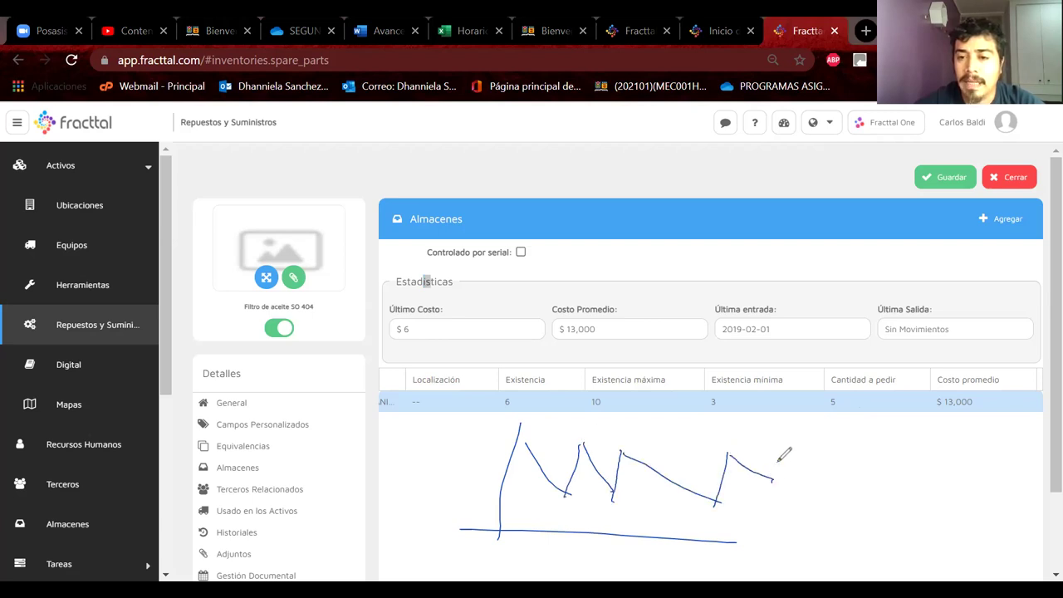
mouse_move(463, 420)
mouse_down()
mouse_move(470, 441)
mouse_move(490, 420)
mouse_up()
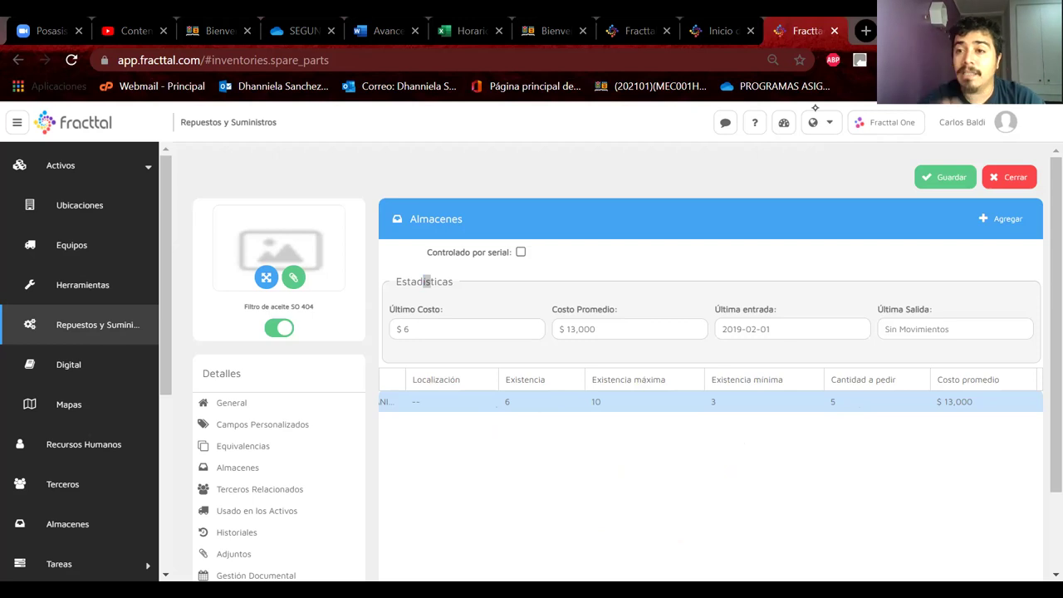
Step: Examine the order quantity, average cost, last cost and last entry and exit dates in the oil filter's warehouse row
scroll(856, 399, right, 3)
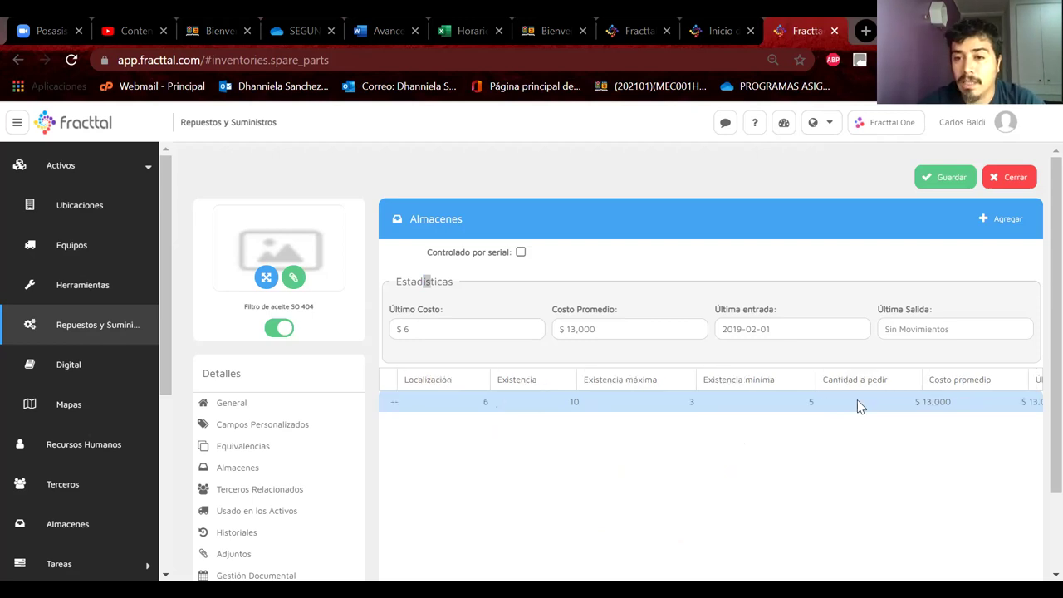
click(681, 399)
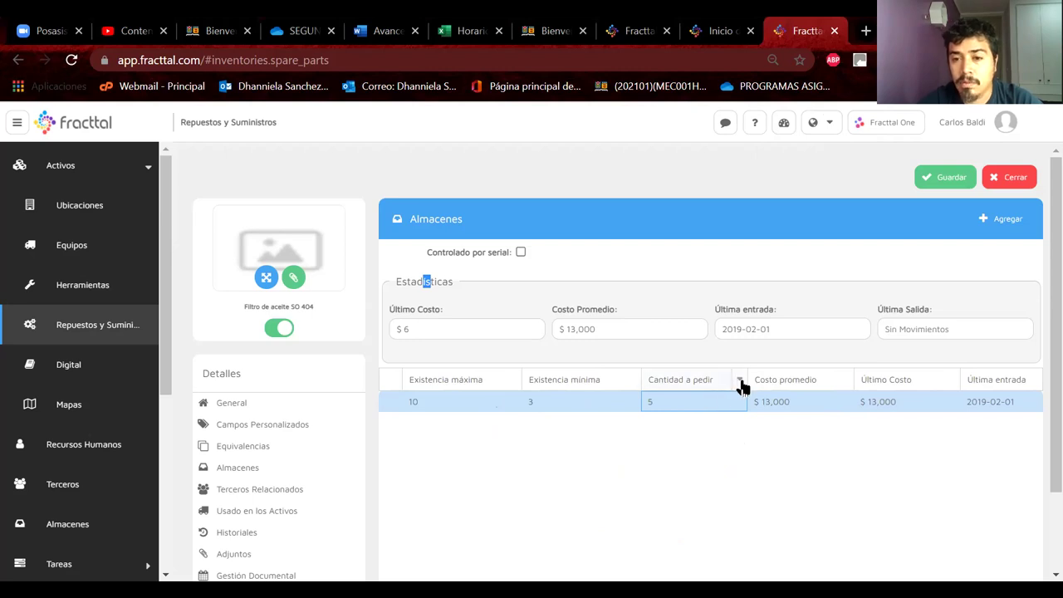
click(738, 380)
click(697, 413)
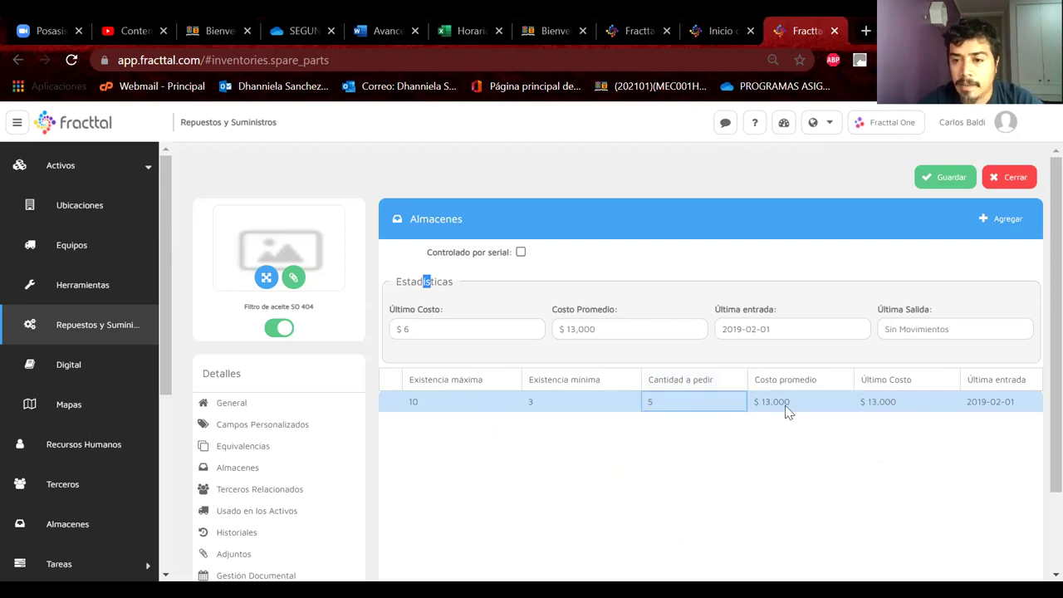
click(789, 408)
click(892, 405)
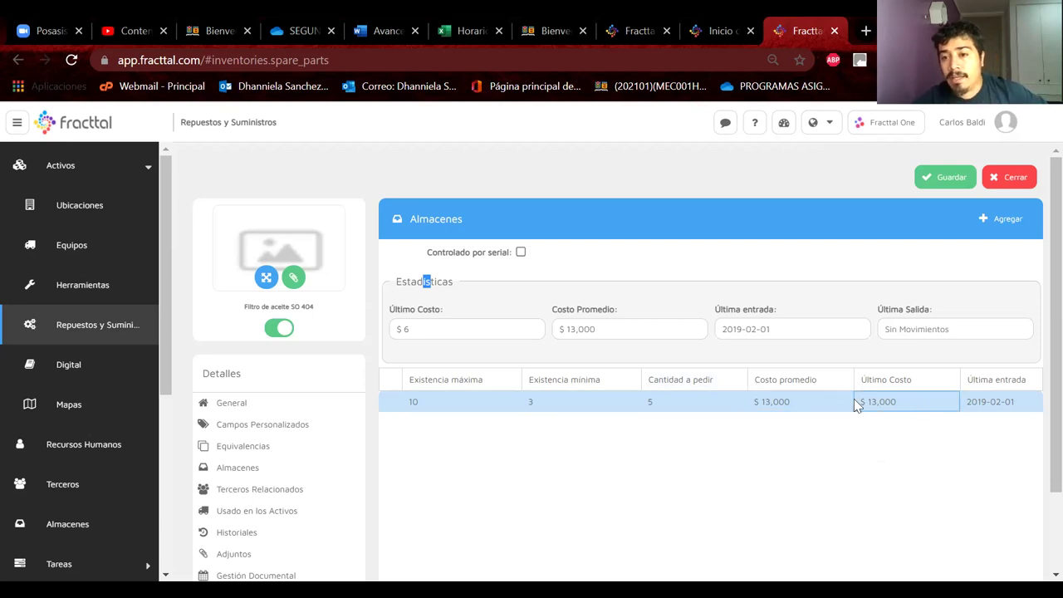
click(919, 407)
scroll(920, 407, right, 2)
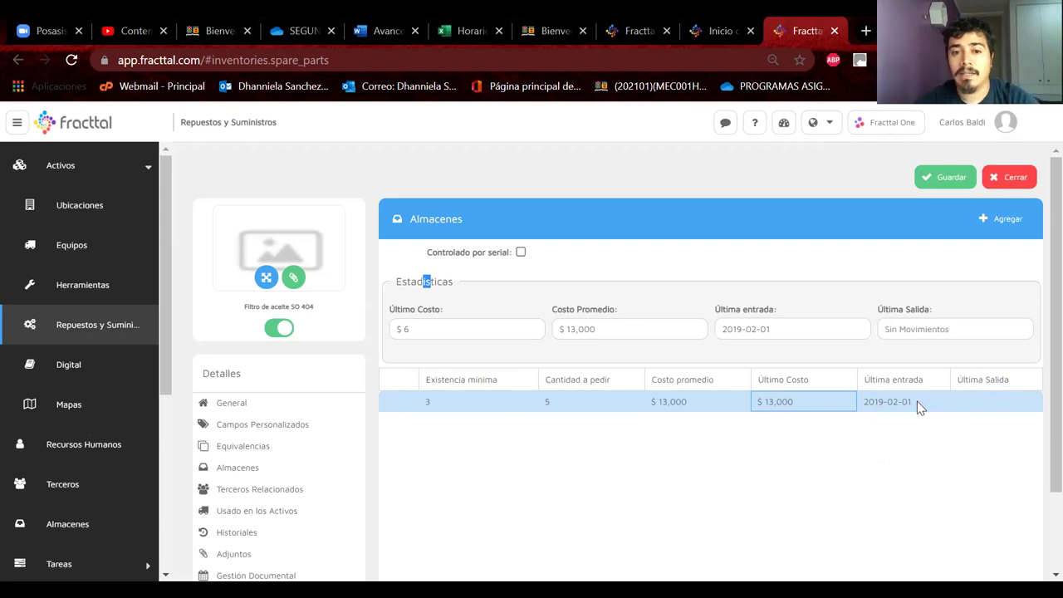
scroll(920, 407, left, 6)
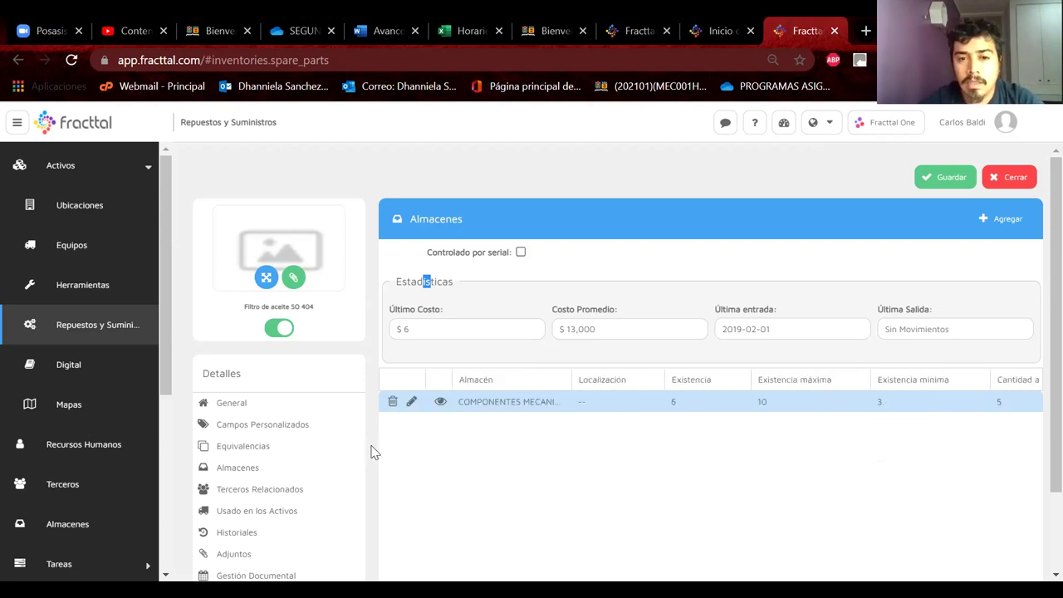
Step: Edit the oil filter's COMPONENTES MECÁNICOS warehouse association and save it with an order quantity (Cantidad a pedir) of 7
click(410, 403)
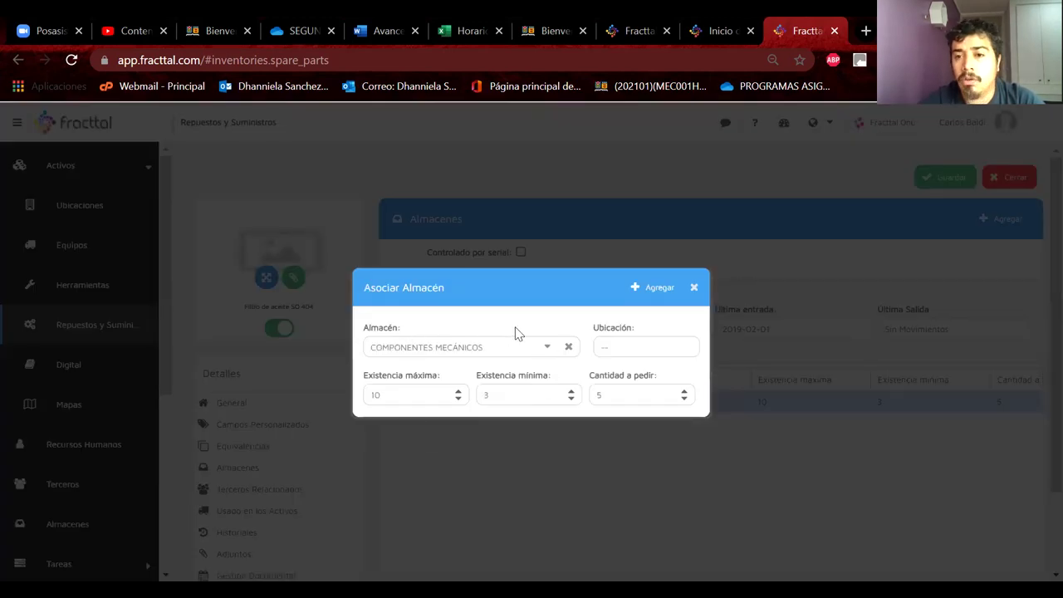
drag(513, 279, 480, 310)
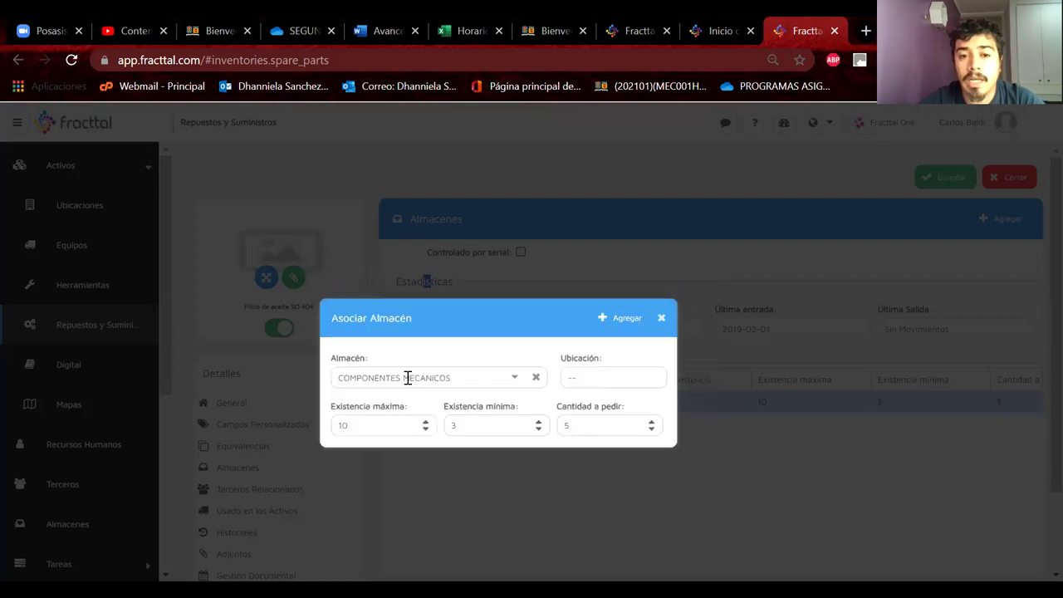
click(515, 386)
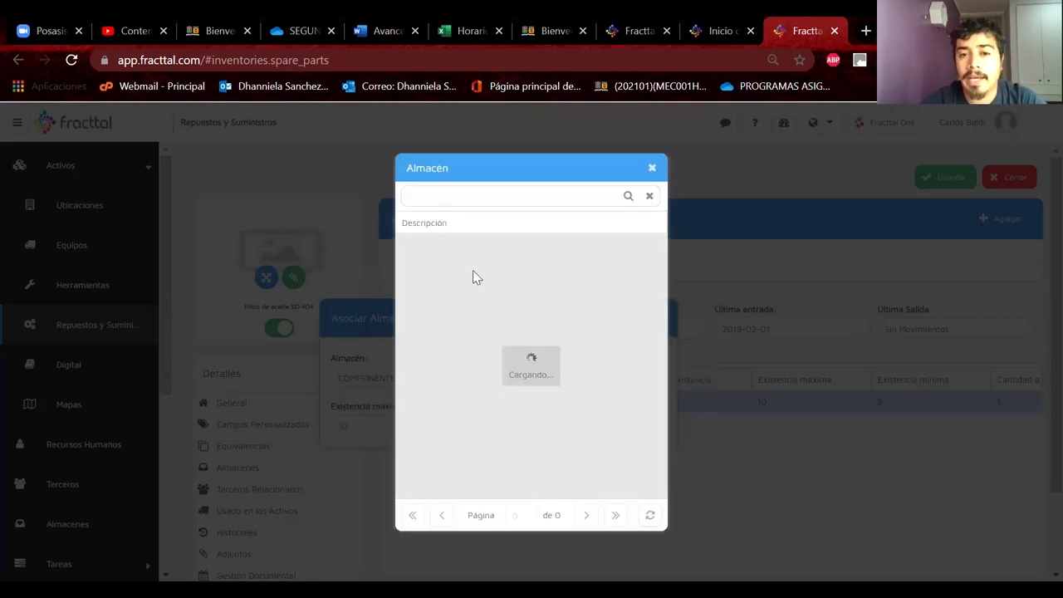
click(652, 169)
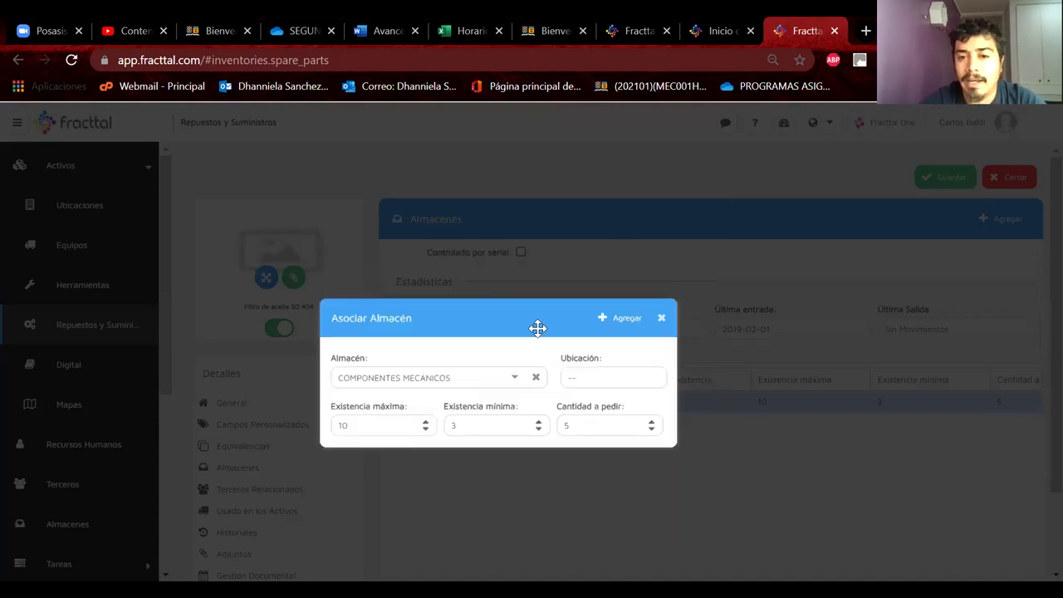
double_click(573, 378)
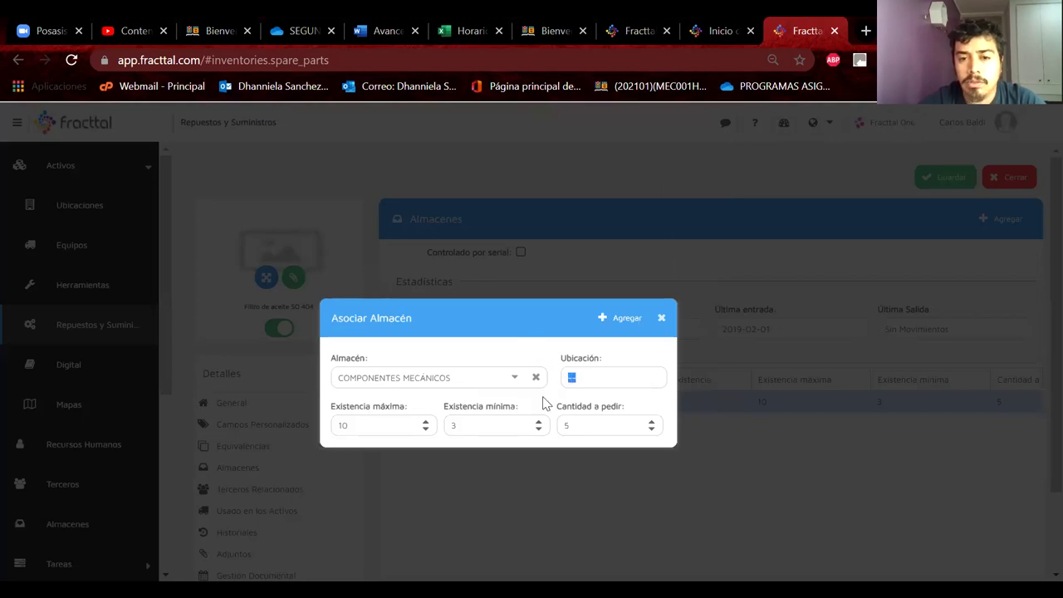
click(652, 423)
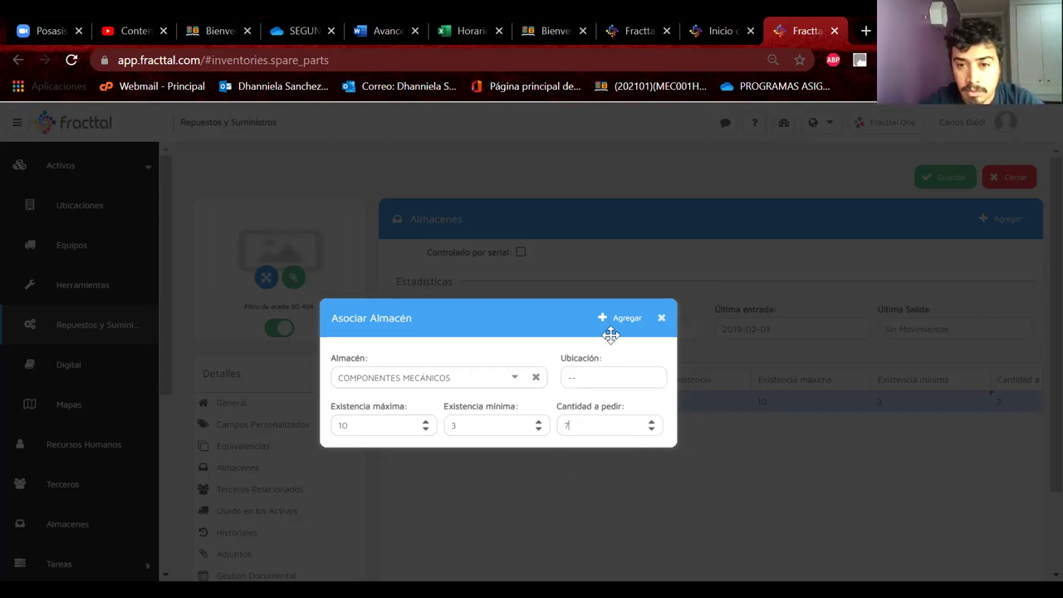
click(647, 318)
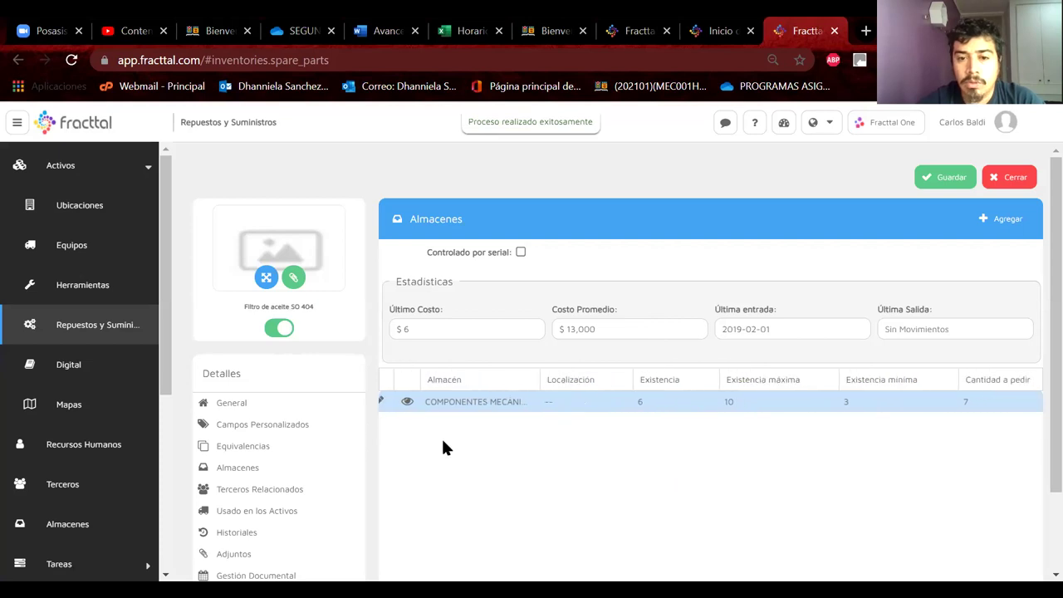
Step: Review the COMPONENTES MECÁNICOS warehouse association in its read-only and editable views, closing each without changes
click(411, 402)
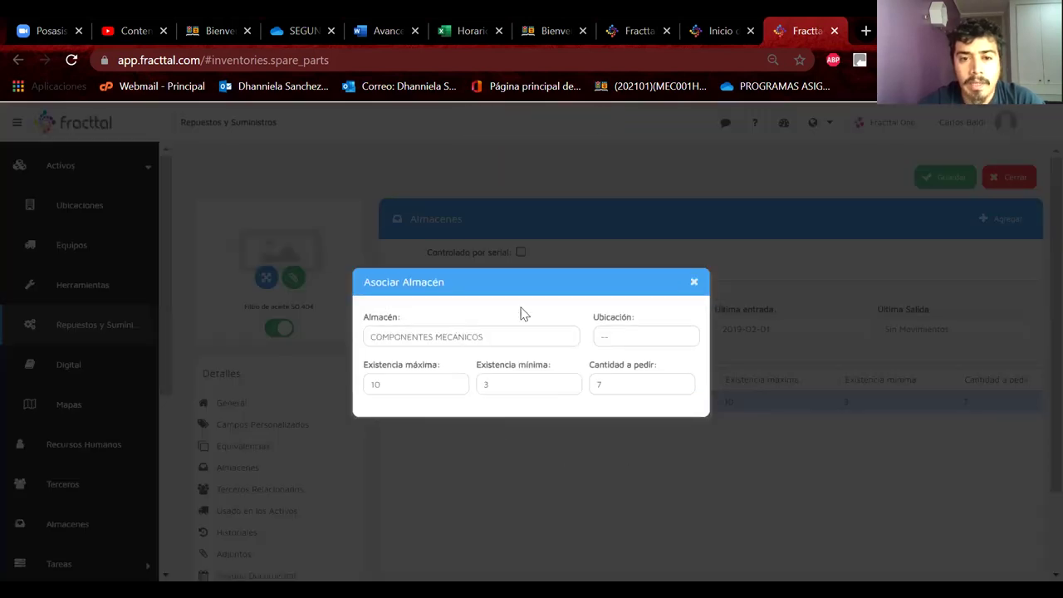
click(694, 282)
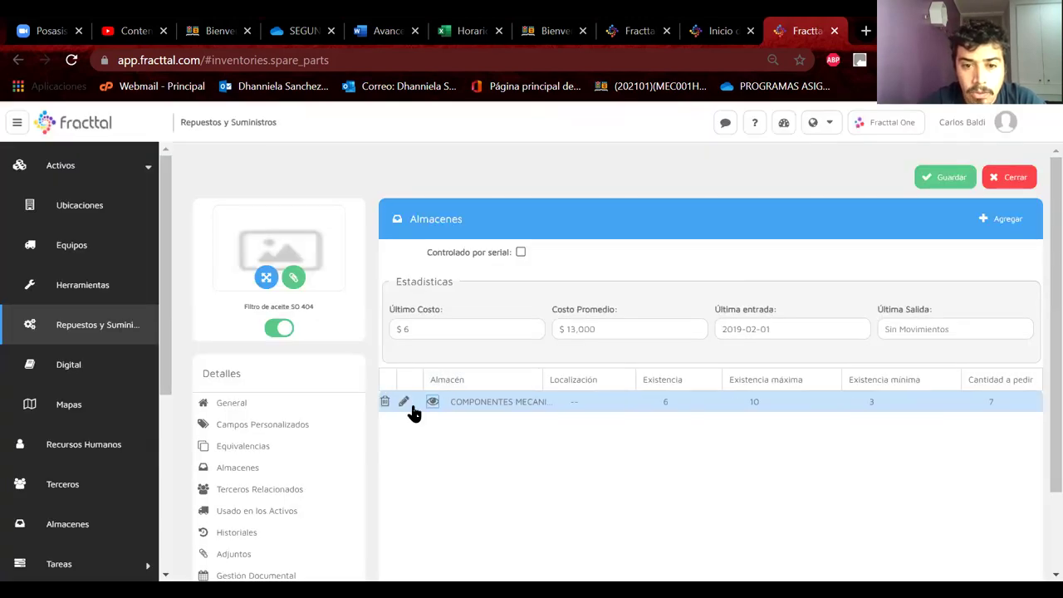
click(439, 406)
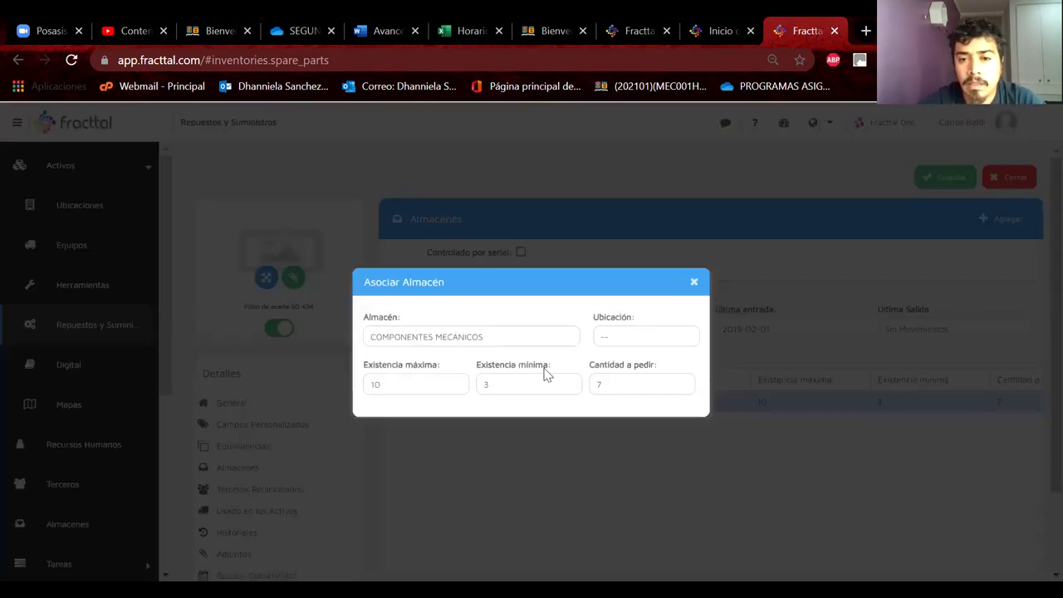
click(694, 283)
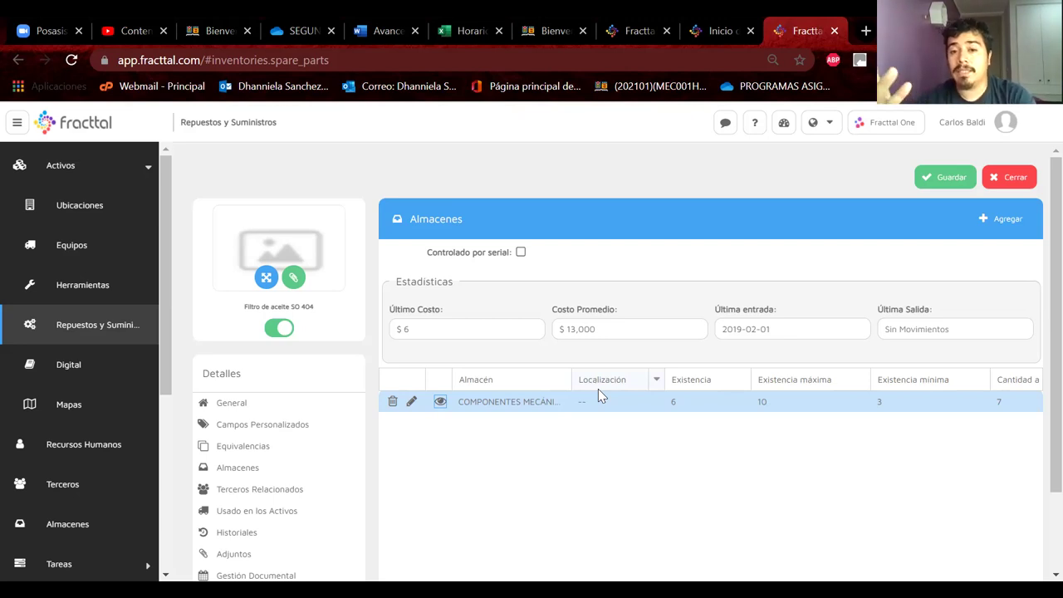
click(440, 403)
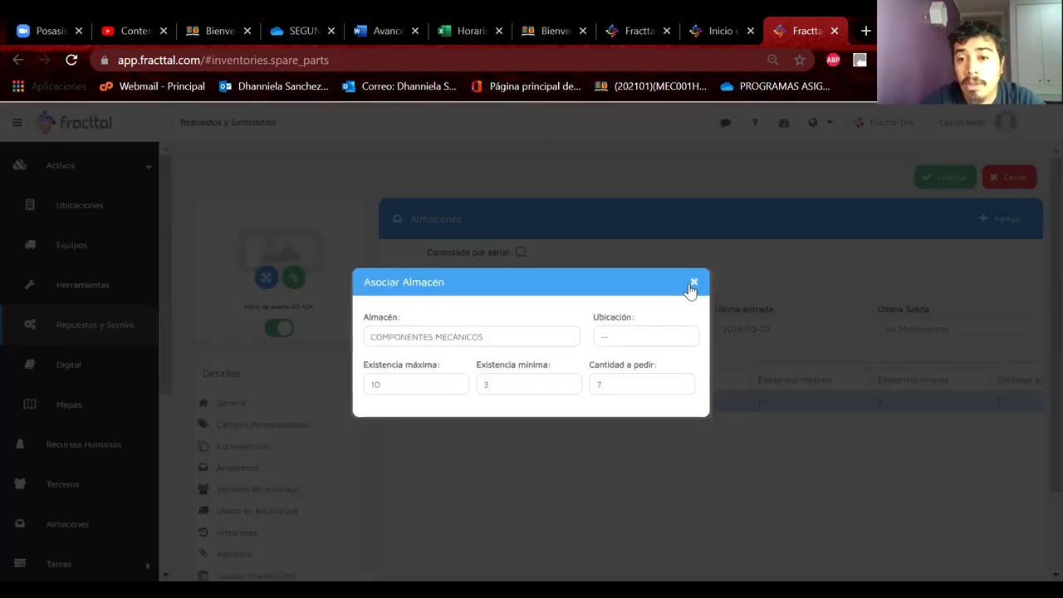
click(694, 282)
click(411, 402)
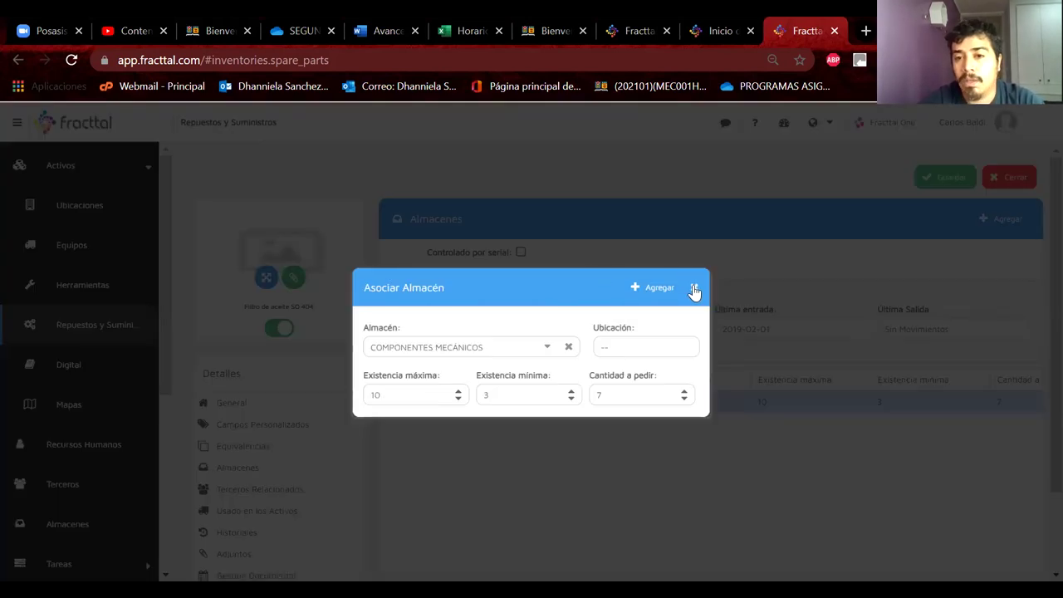
click(633, 290)
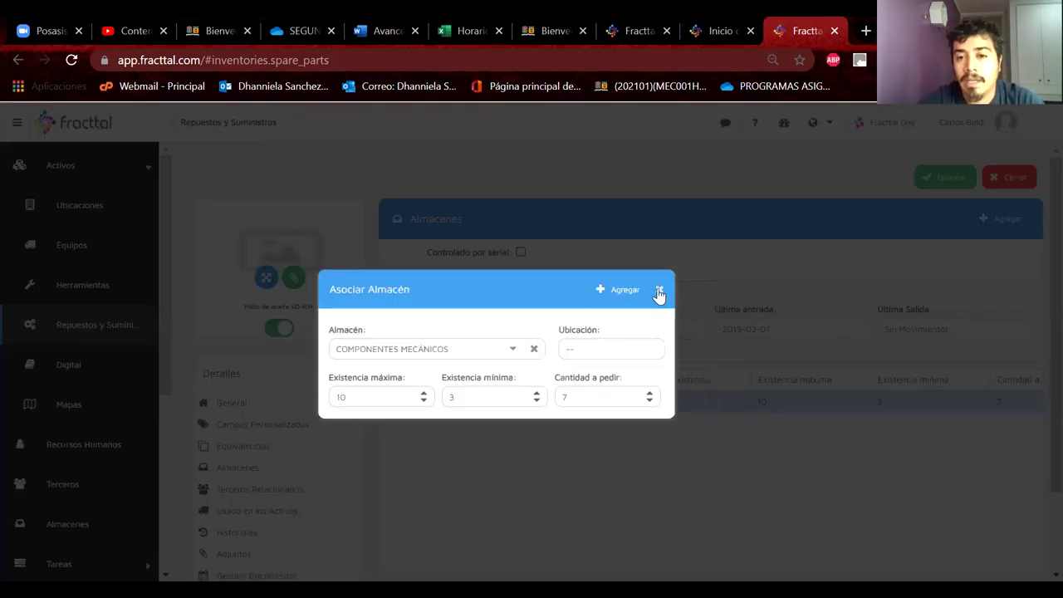
click(659, 285)
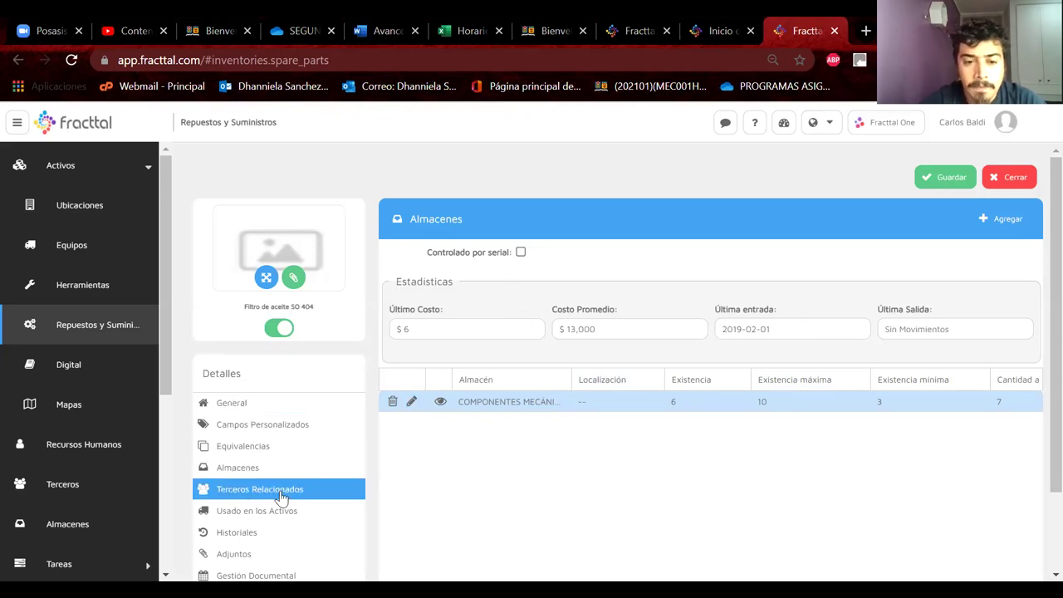
Step: View the assets that use the oil filter (Usado en los Activos) and check the bulk export option, cancelling the export
click(252, 516)
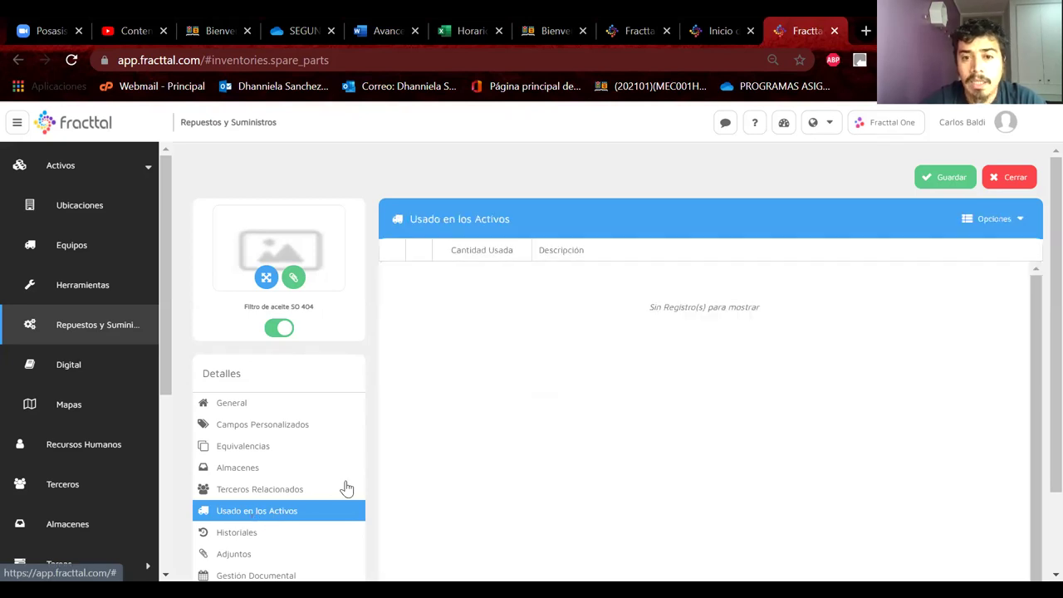
click(315, 490)
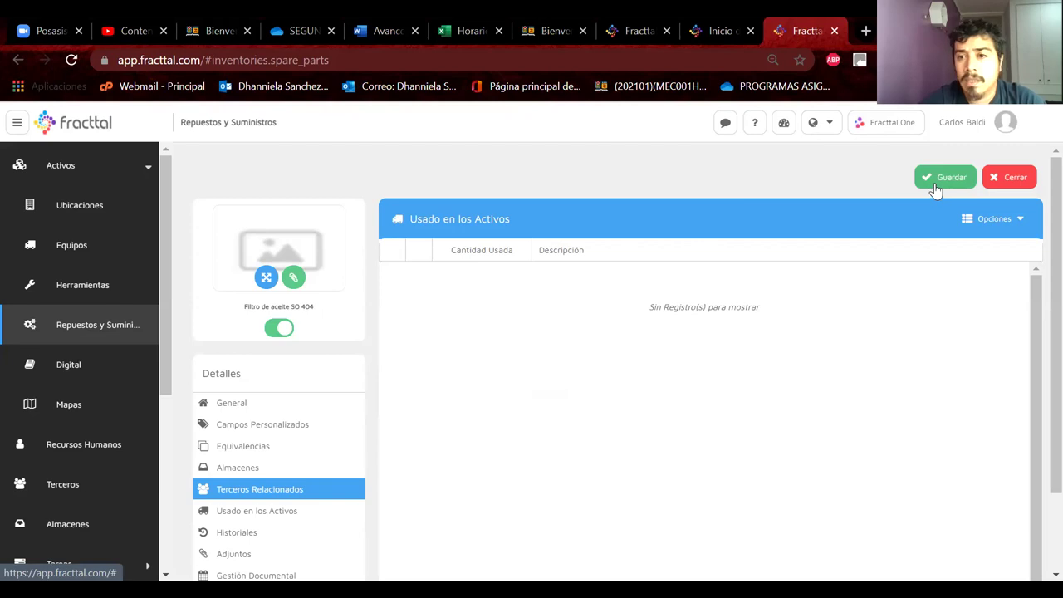
click(988, 221)
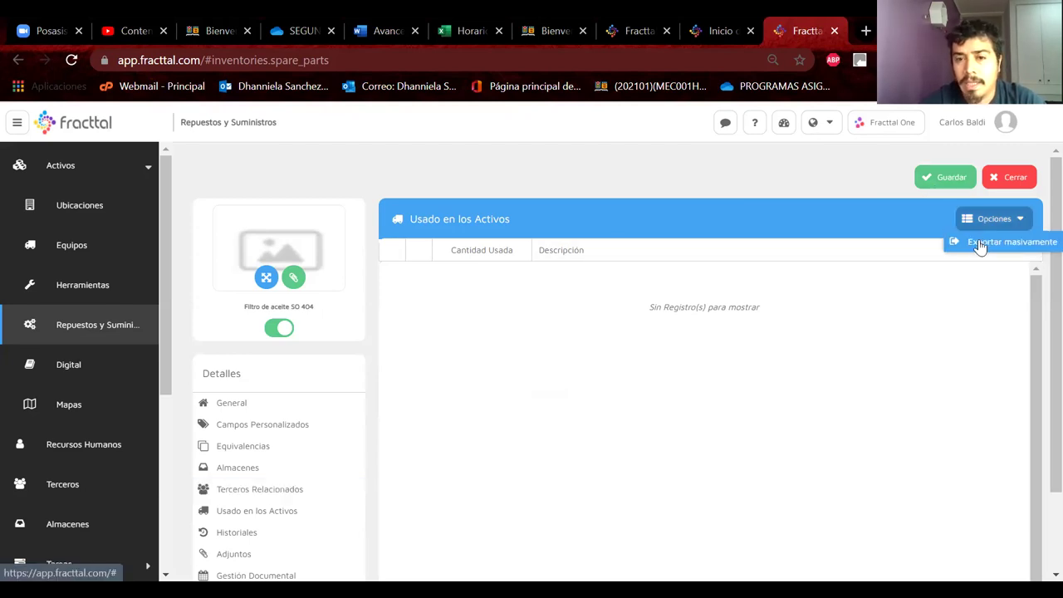
click(548, 302)
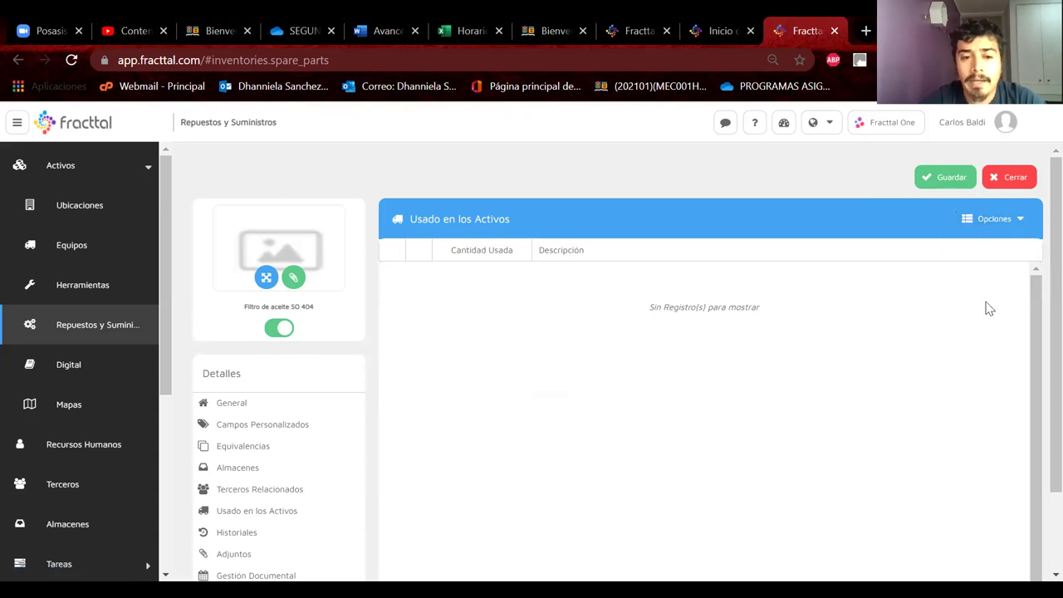
click(1020, 217)
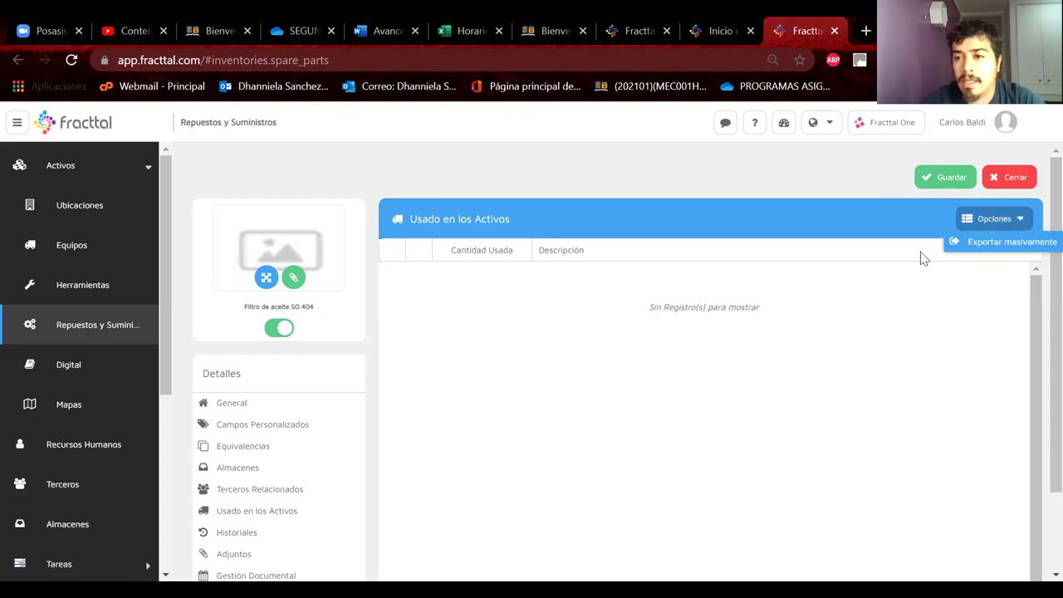
click(976, 249)
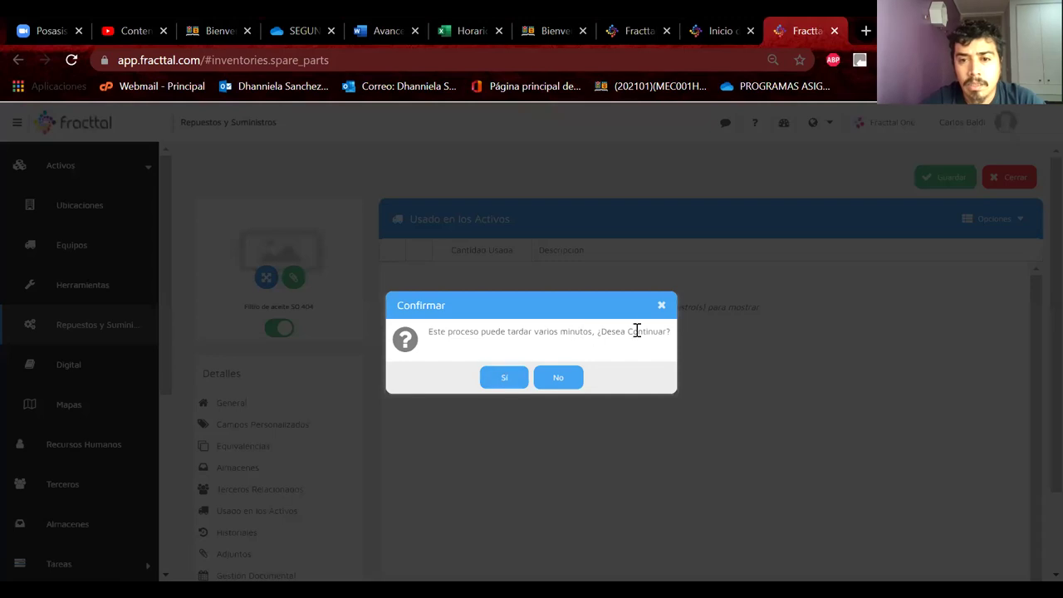
click(662, 307)
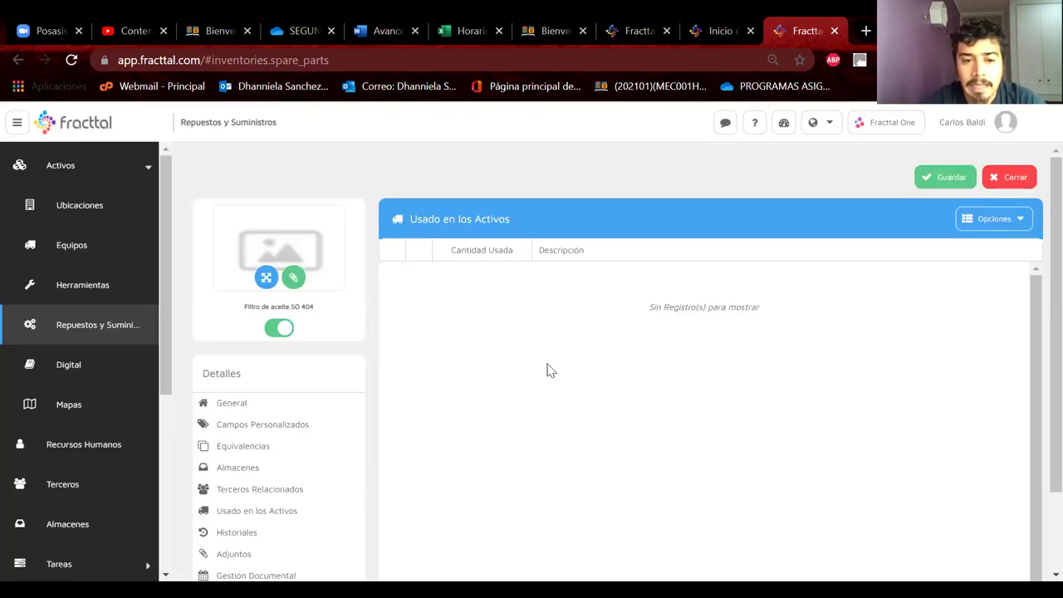
Step: Open the oil filter's histories (Historiales) at its asset history
click(274, 446)
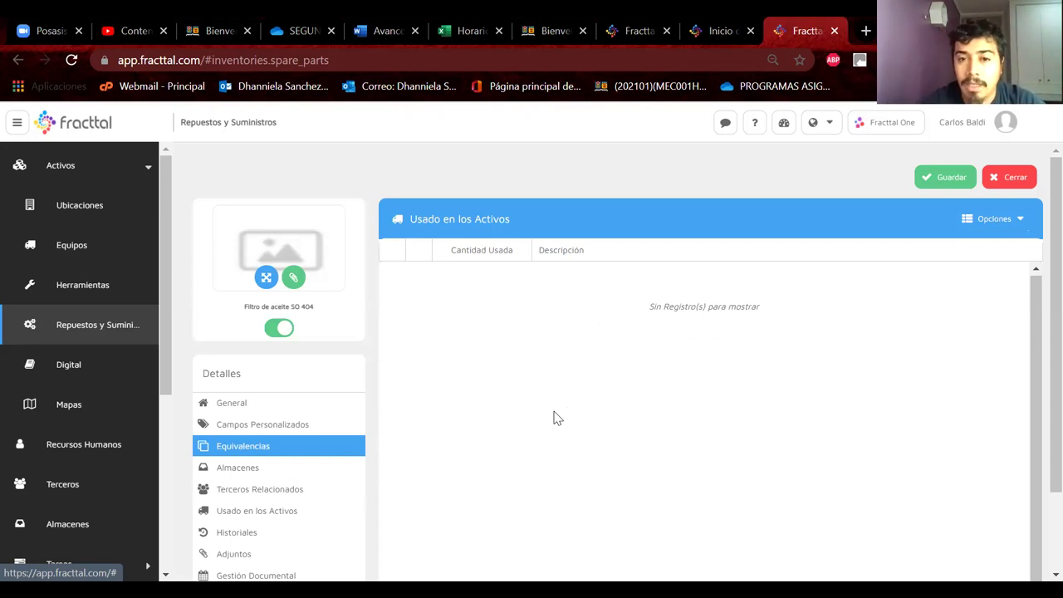
scroll(501, 468, down, 1)
click(287, 442)
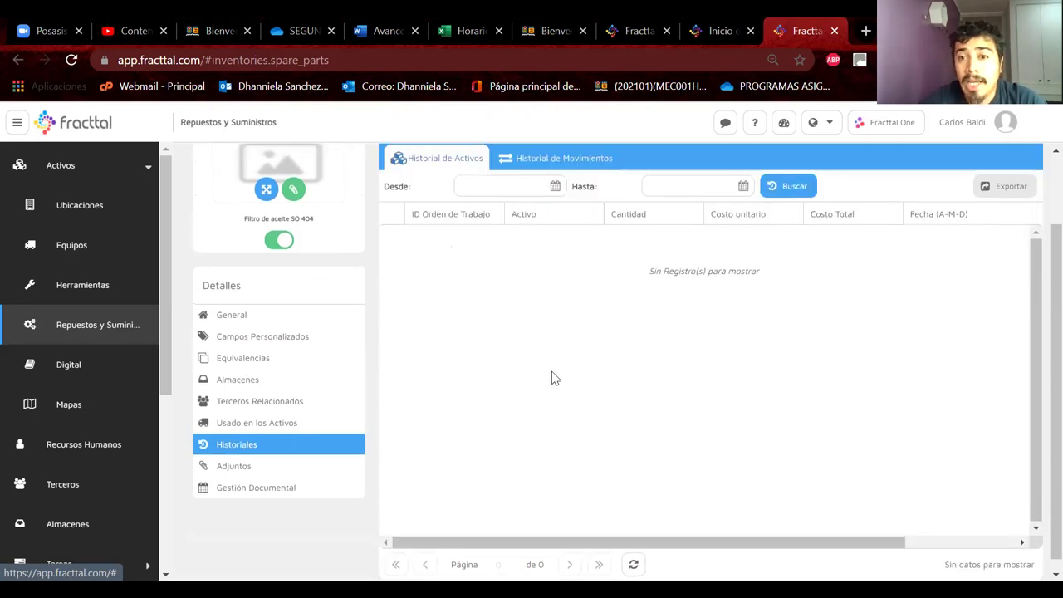
Step: View the oil filter's movement history (Historial de Movimientos) and open the details of the Inventario Inicial movement dated 2019-02-01
scroll(553, 375, up, 1)
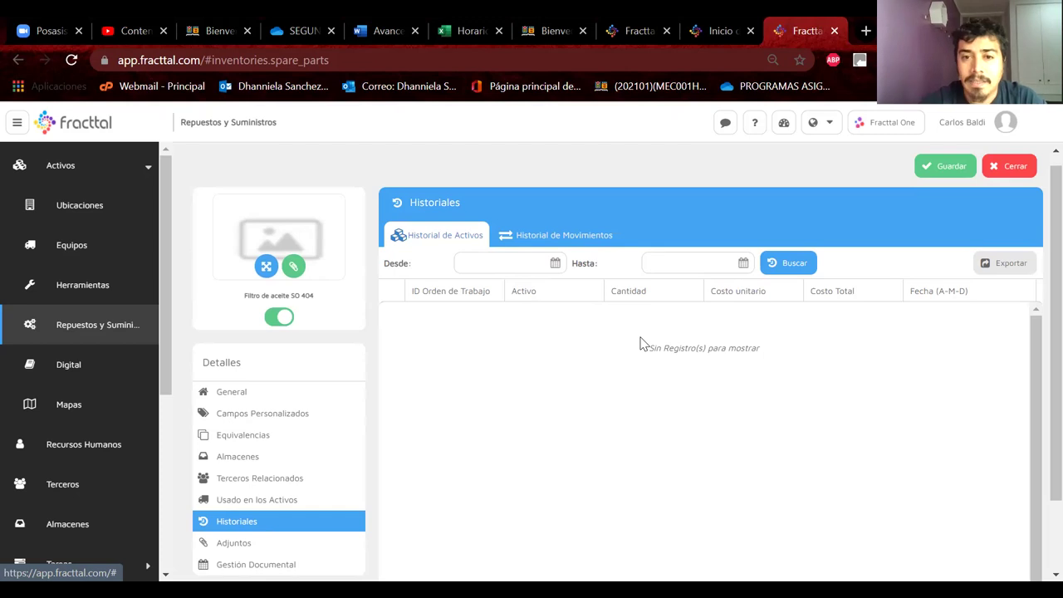
click(532, 238)
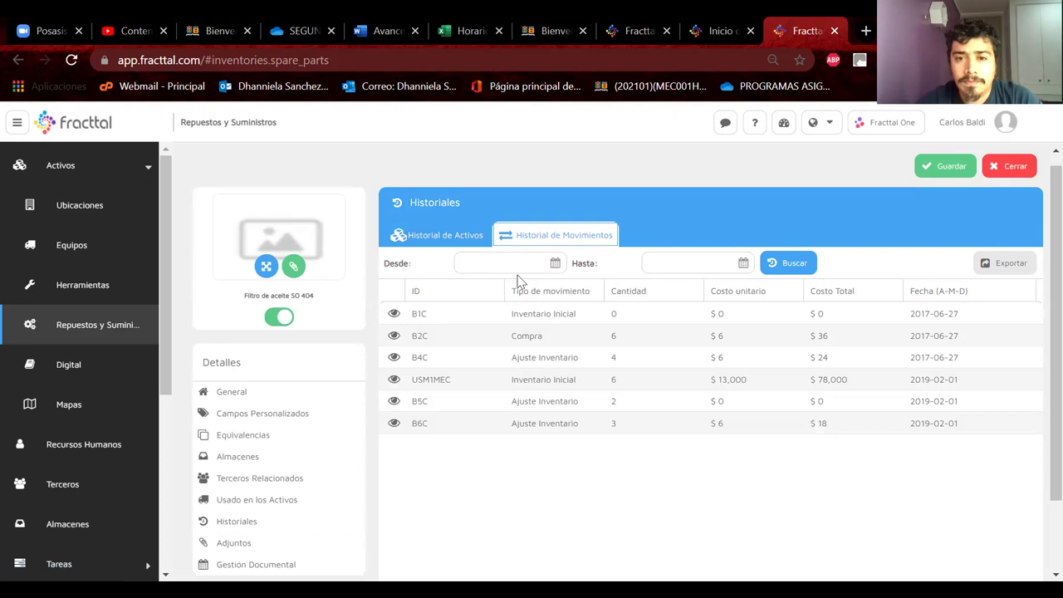
click(945, 320)
click(949, 380)
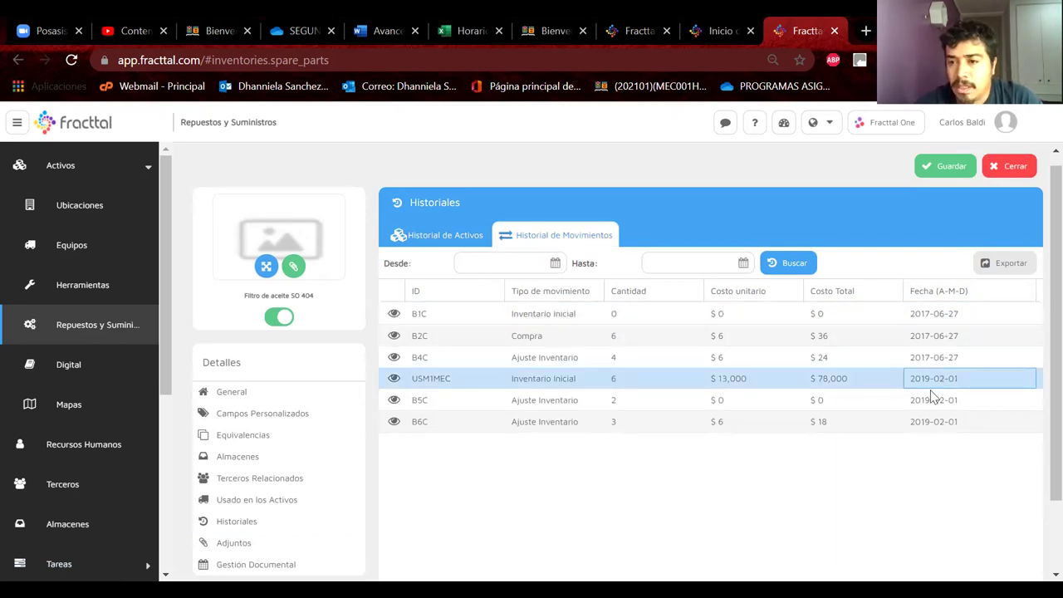
click(620, 380)
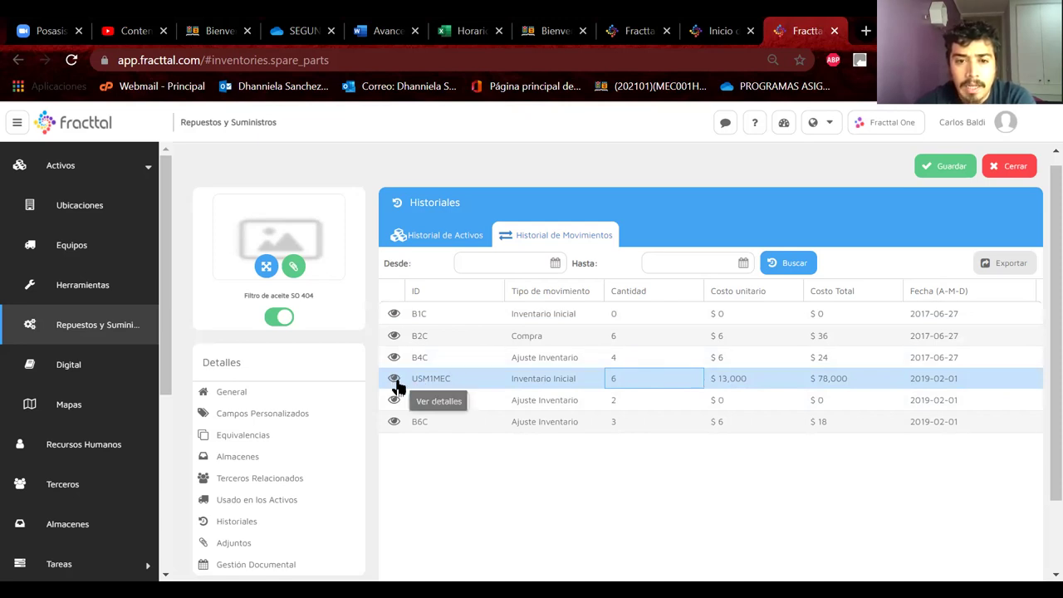
click(423, 381)
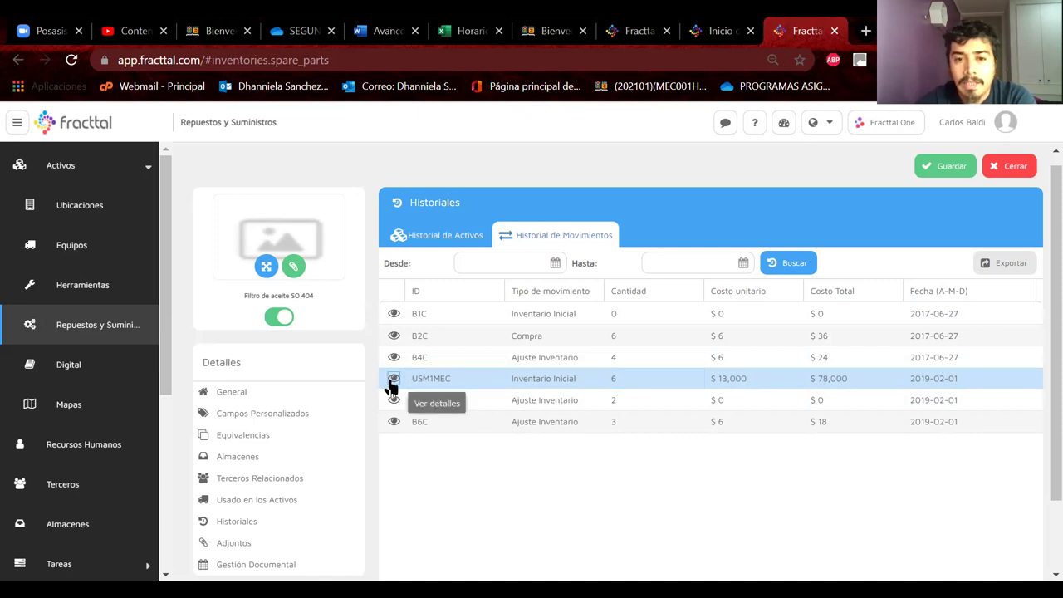
click(392, 380)
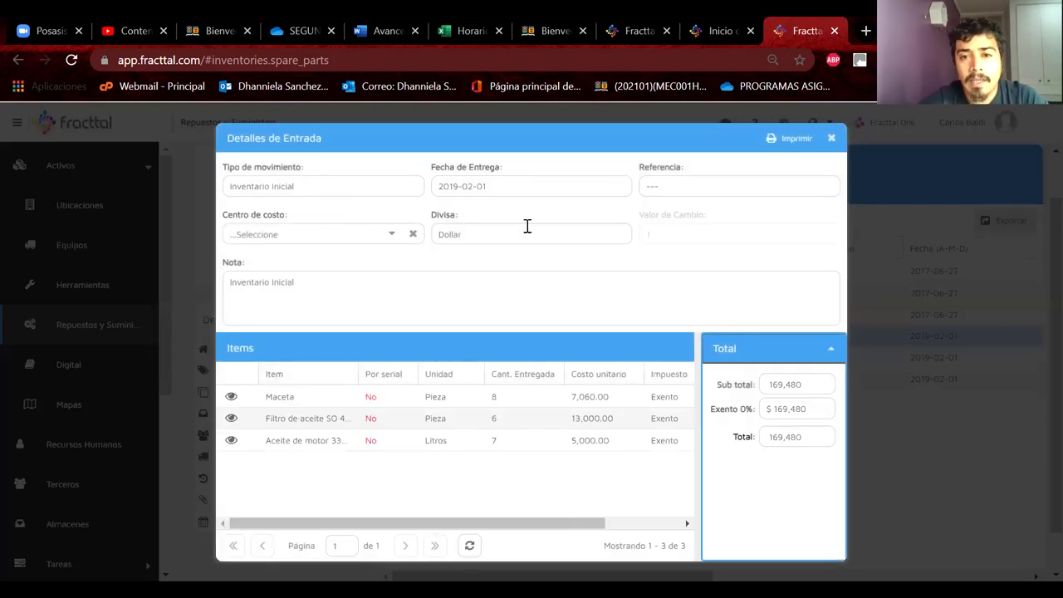
Step: Examine the entry's delivery date and its items (Maceta, Filtro de aceite, Aceite de motor) with their delivered quantities and unit costs
drag(369, 186, 523, 127)
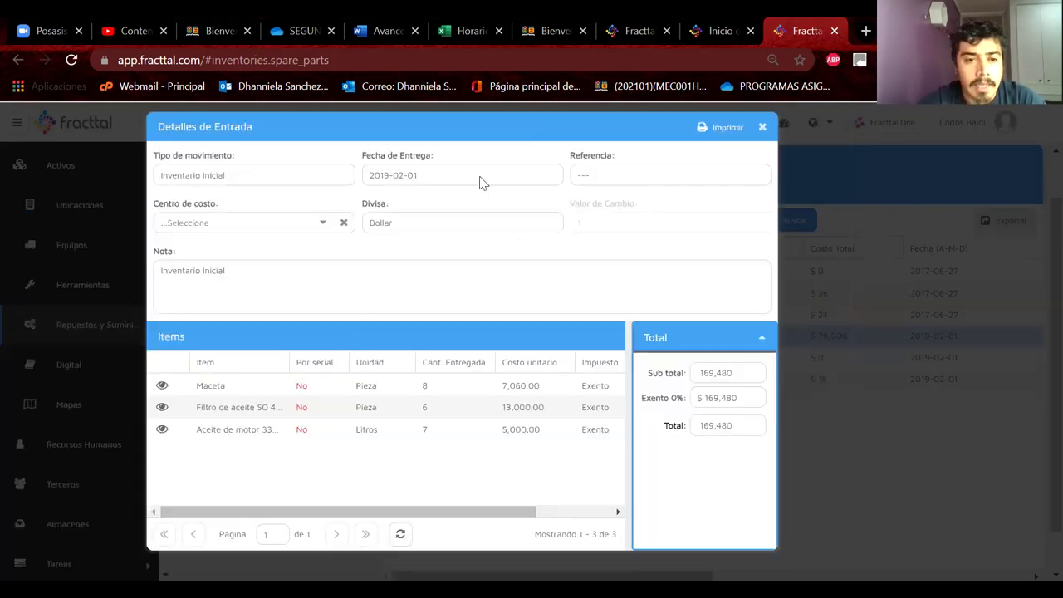
click(226, 409)
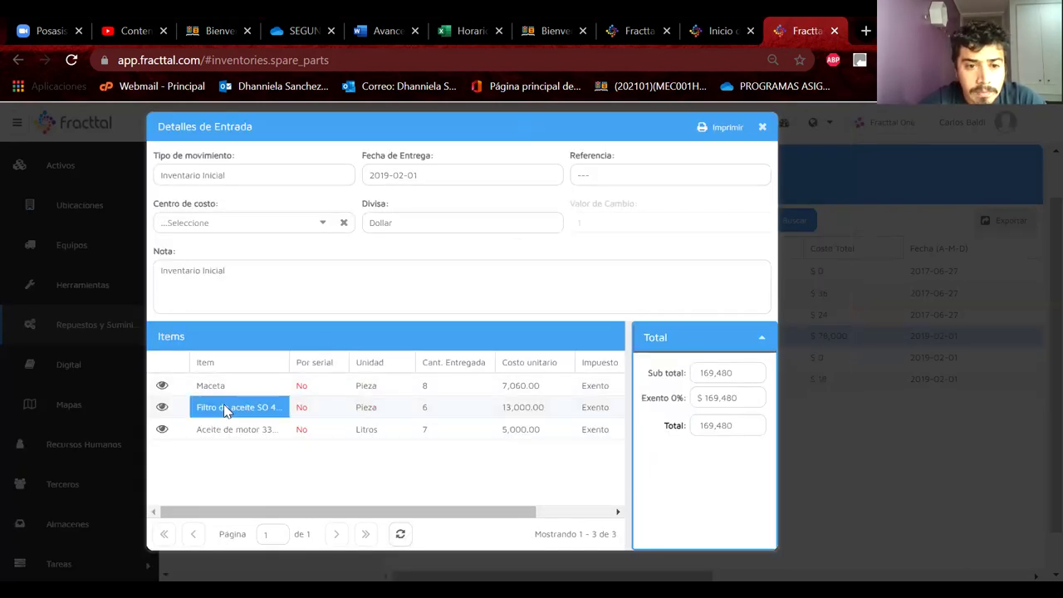
click(216, 384)
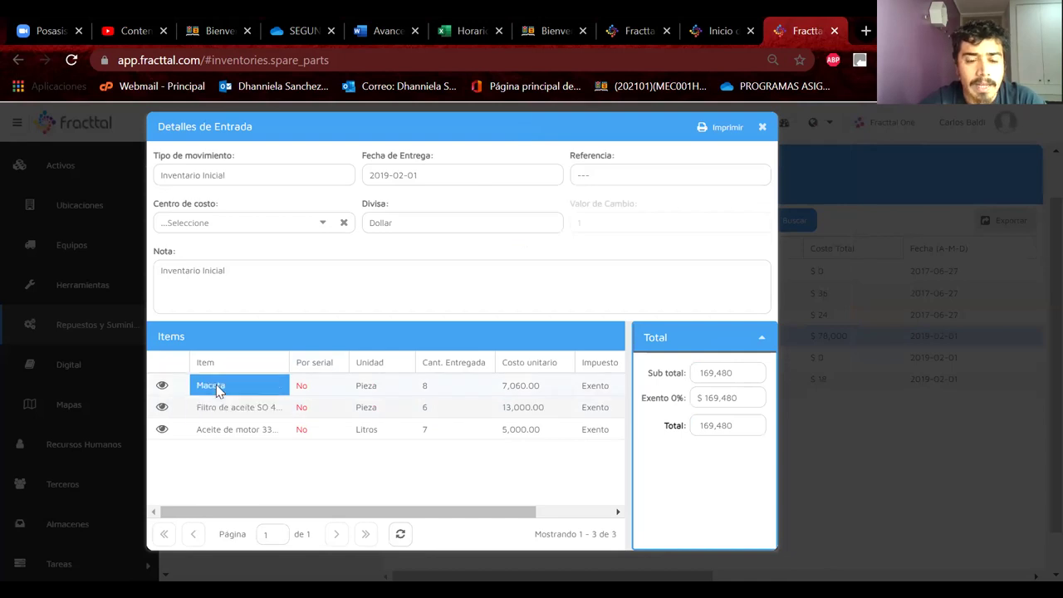
click(229, 436)
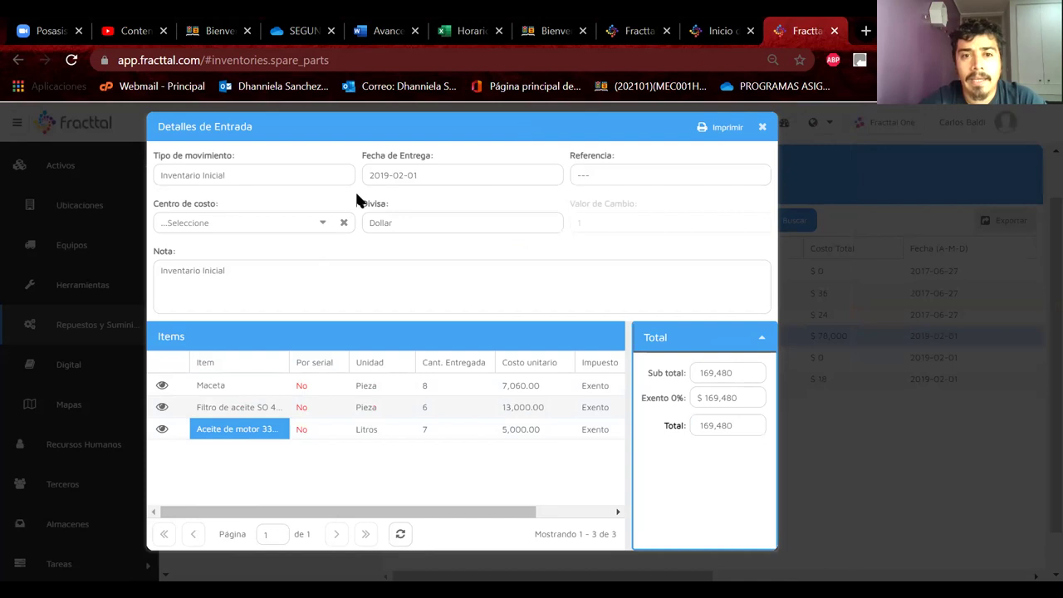
drag(422, 180, 369, 176)
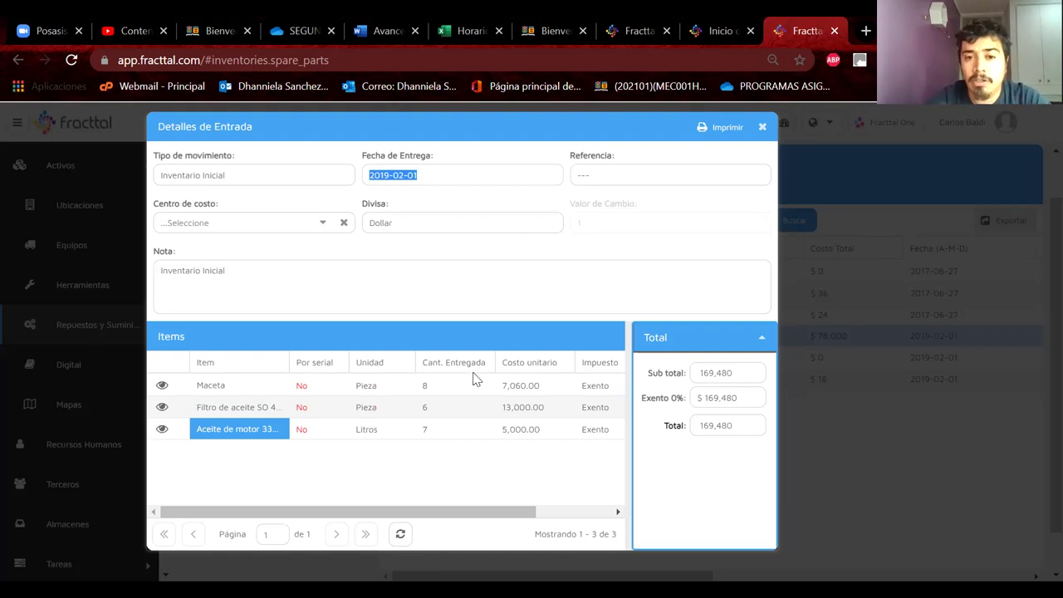
scroll(430, 422, right, 3)
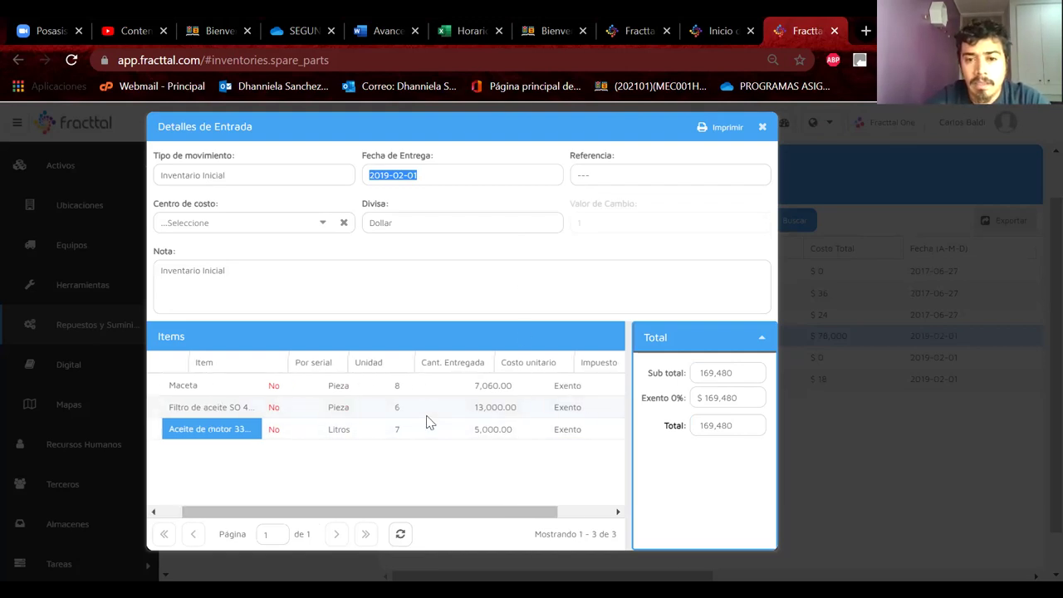
scroll(427, 422, left, 3)
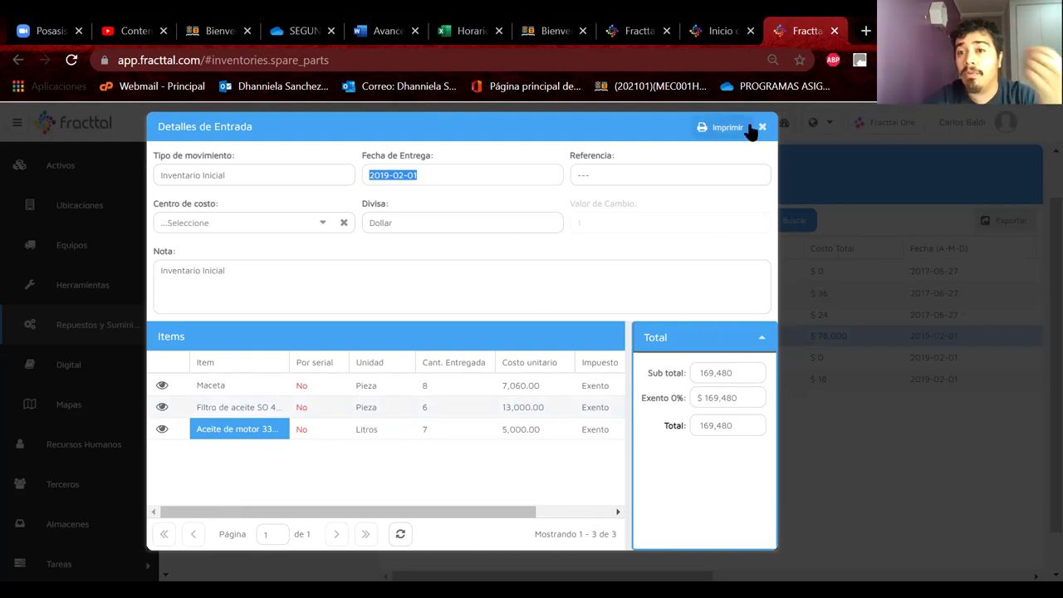
Step: Preview the printable warehouse entry voucher, then close the preview and the entry details without printing
click(719, 127)
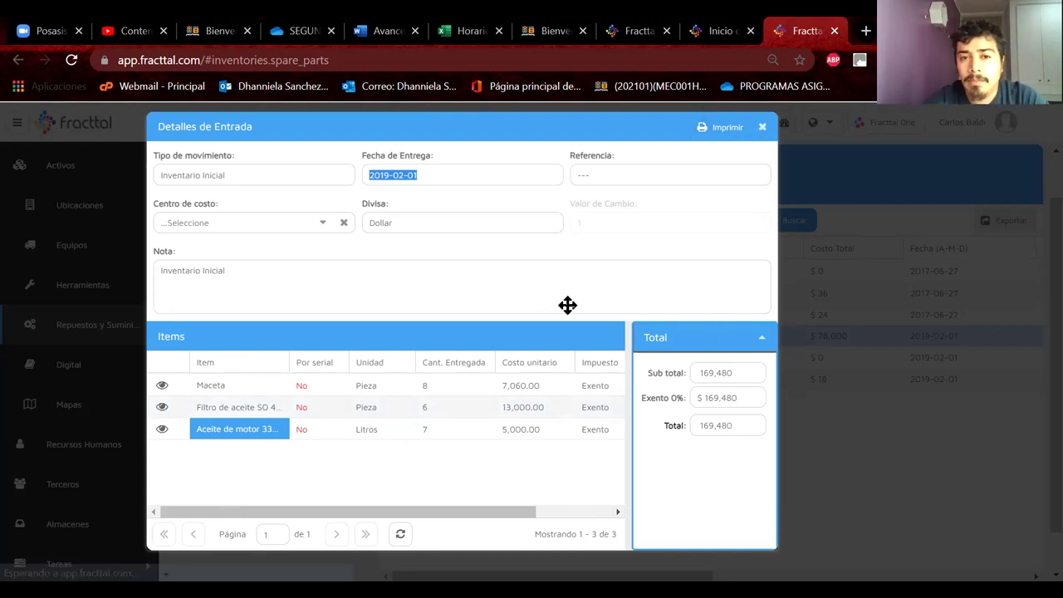
click(531, 403)
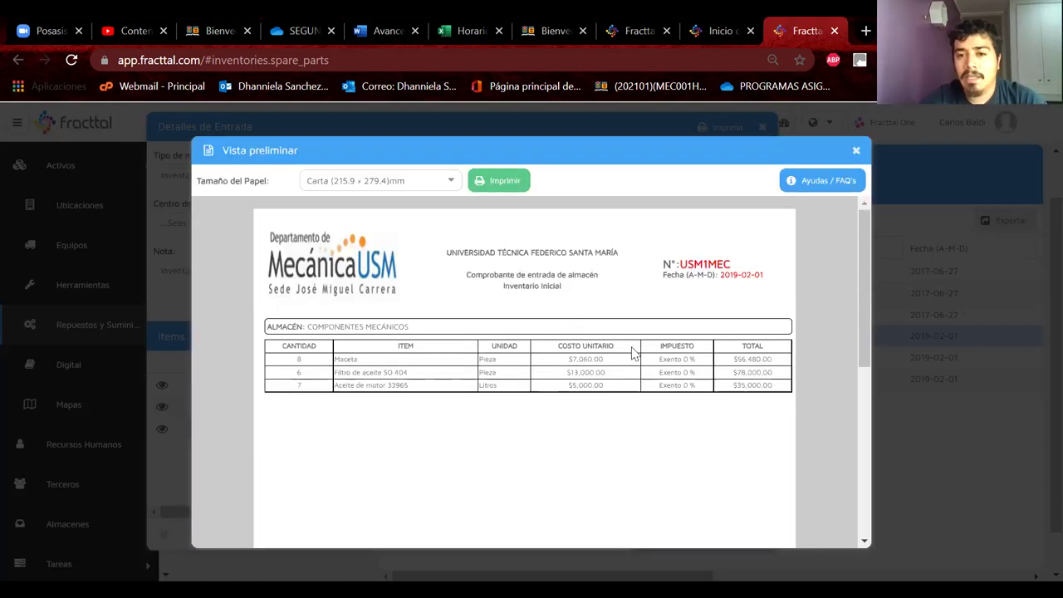
click(856, 152)
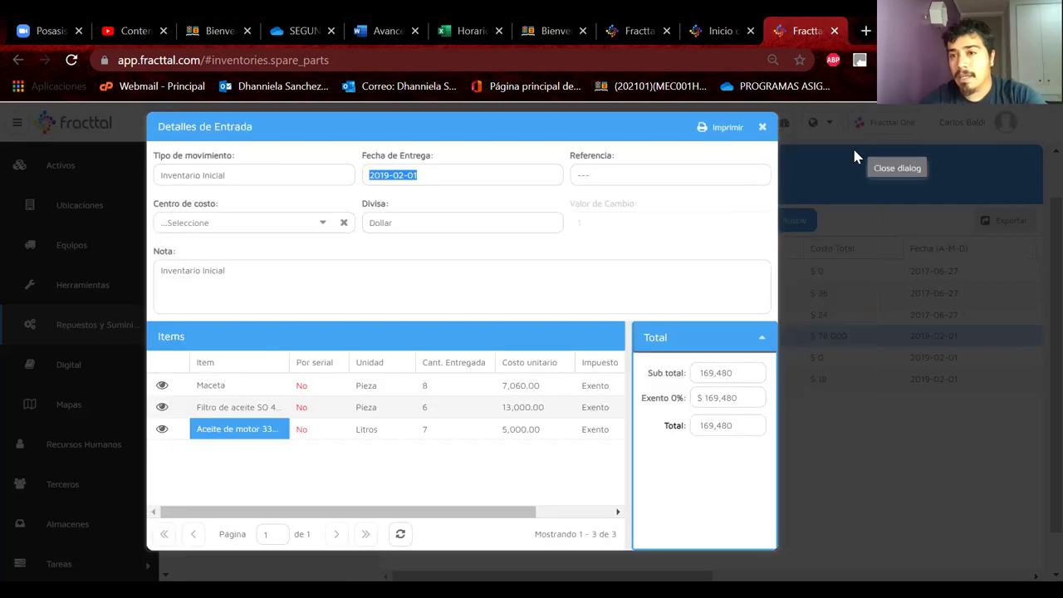
click(763, 130)
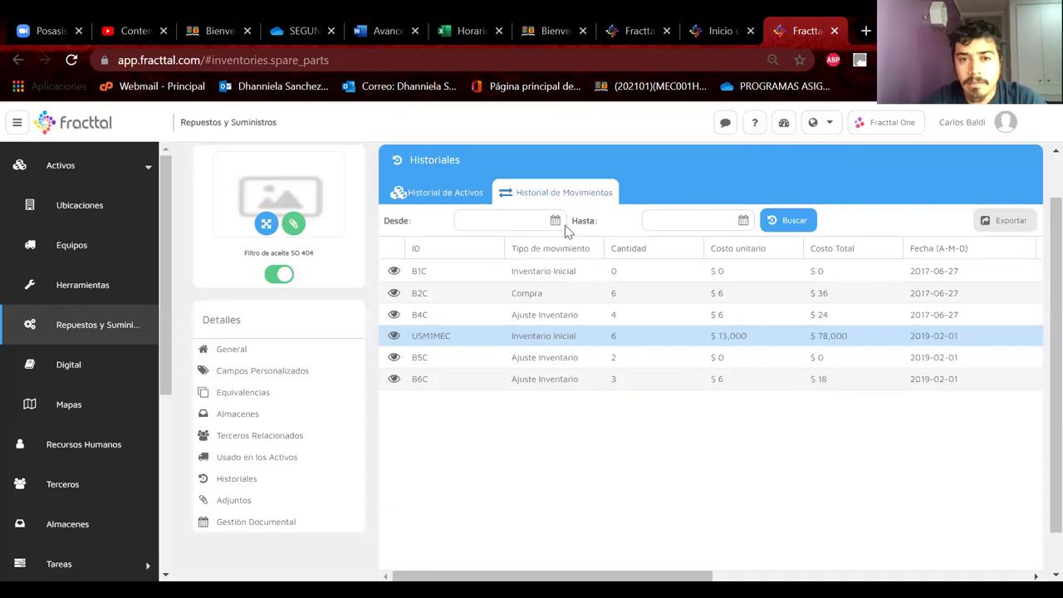
click(227, 349)
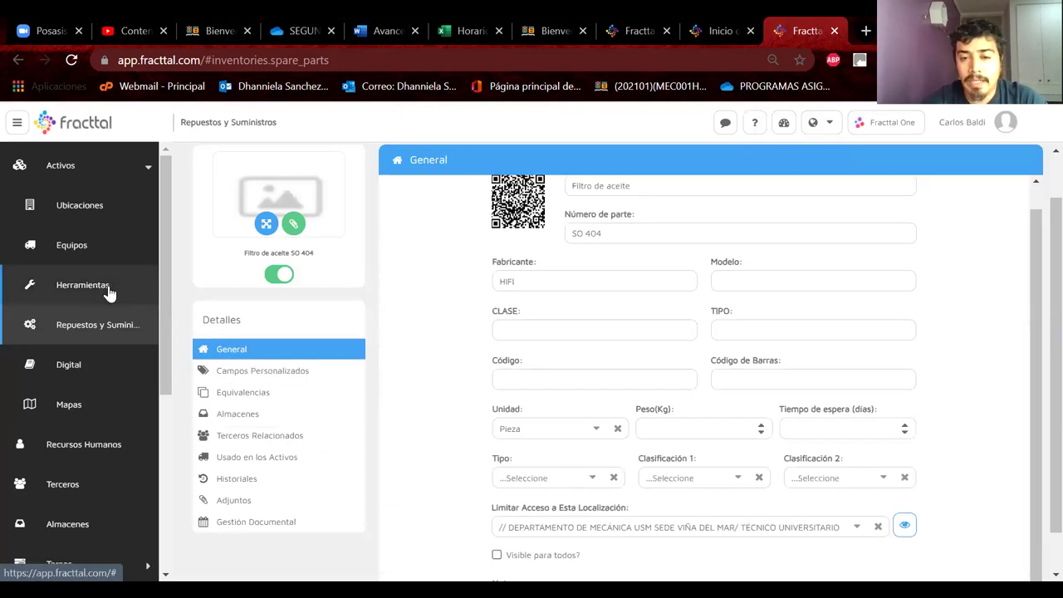
click(108, 291)
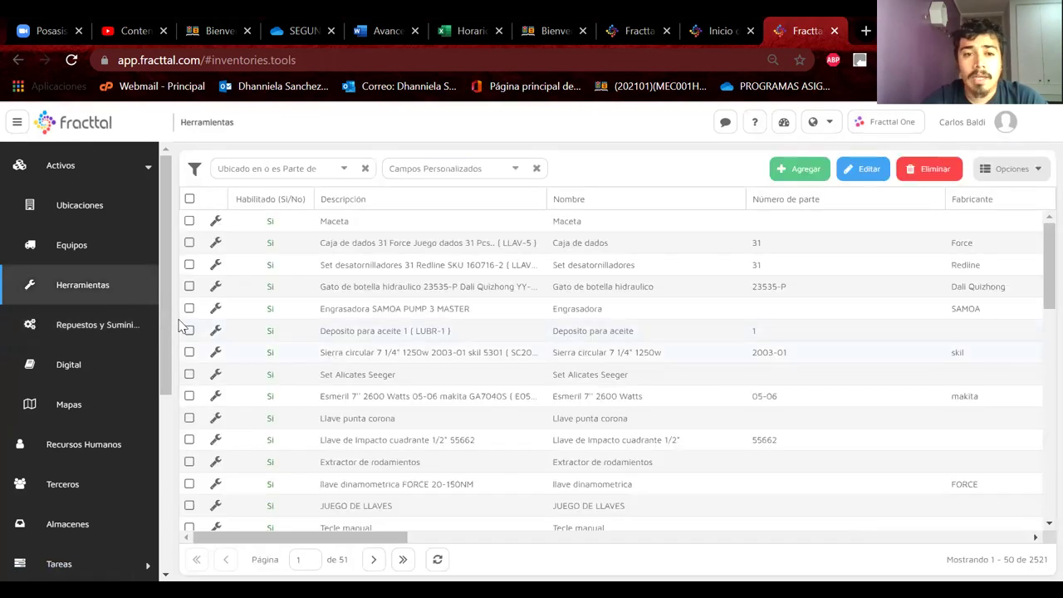
click(99, 328)
click(848, 176)
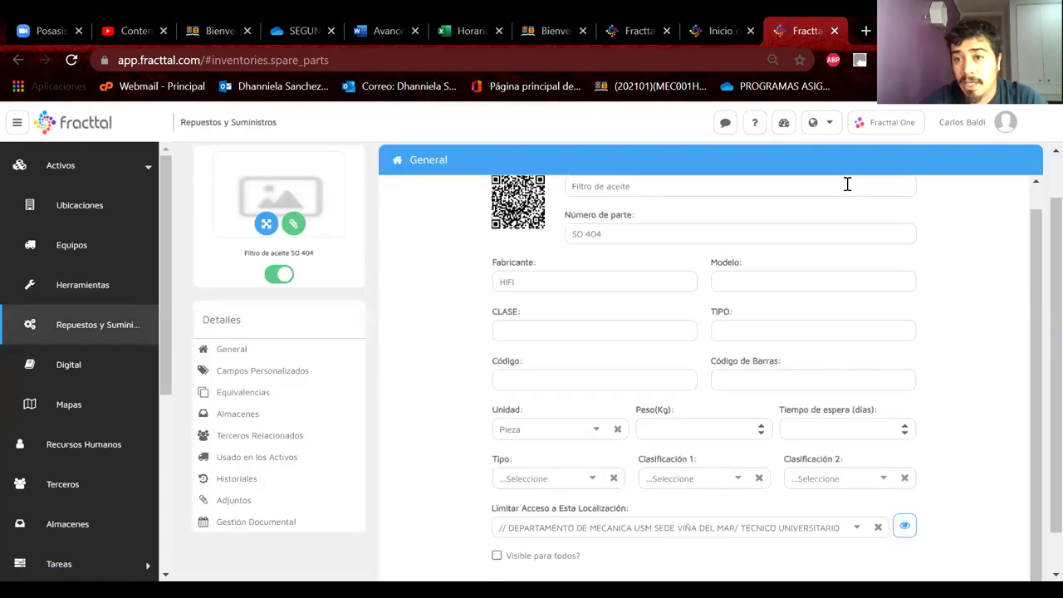
Step: Close the oil filter's edit form from its General section without saving and return to the spare parts list
scroll(843, 191, up, 1)
click(220, 352)
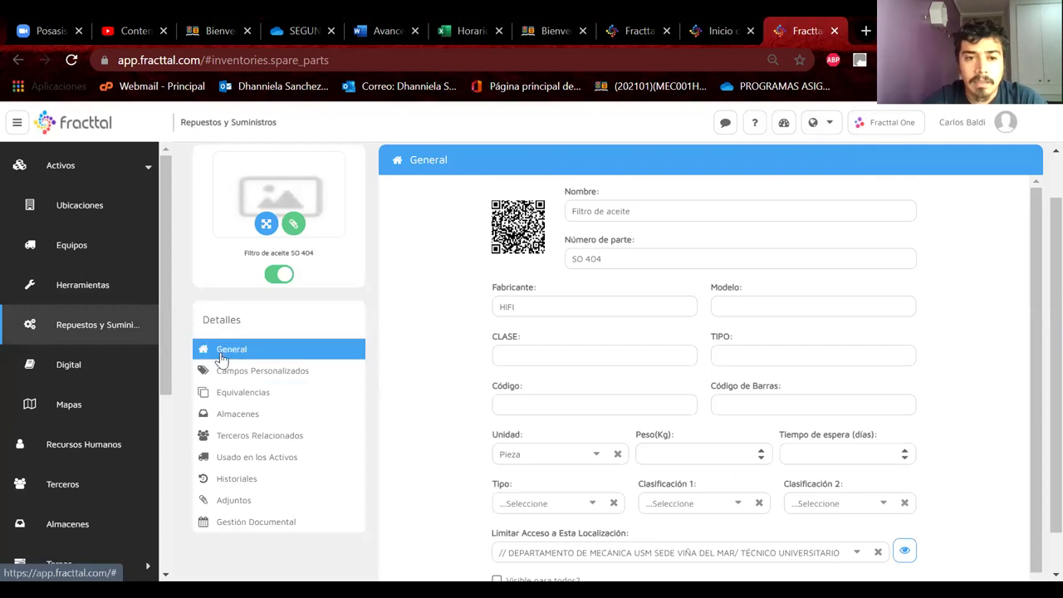
scroll(1037, 182, up, 1)
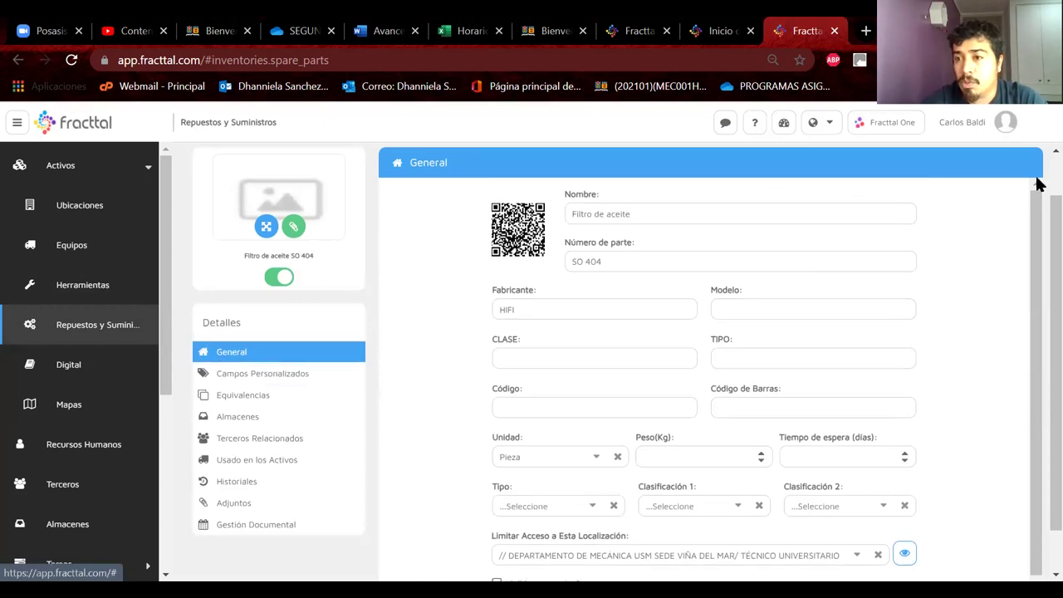
click(936, 176)
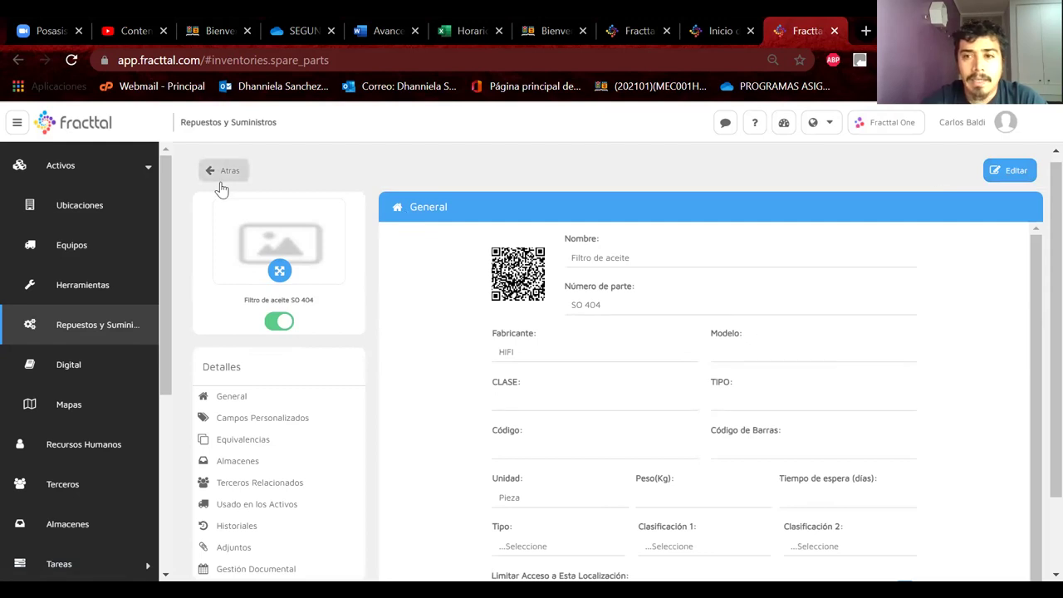
click(221, 184)
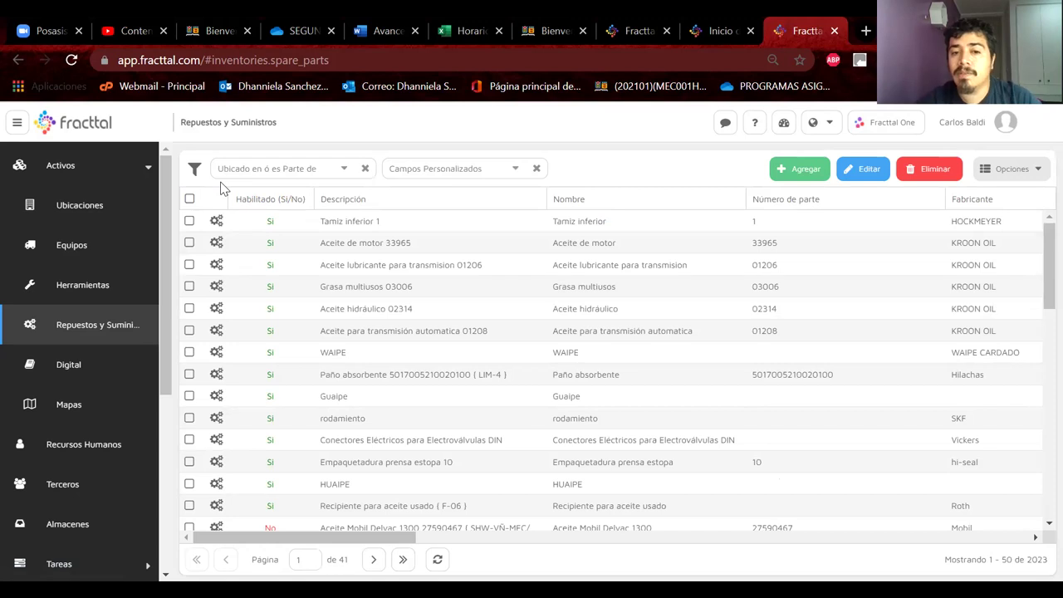
Step: Open the spare part Empaquetadura prensa estopa 10, check its asset history under Historiales, and return to the spare parts list
scroll(344, 308, down, 3)
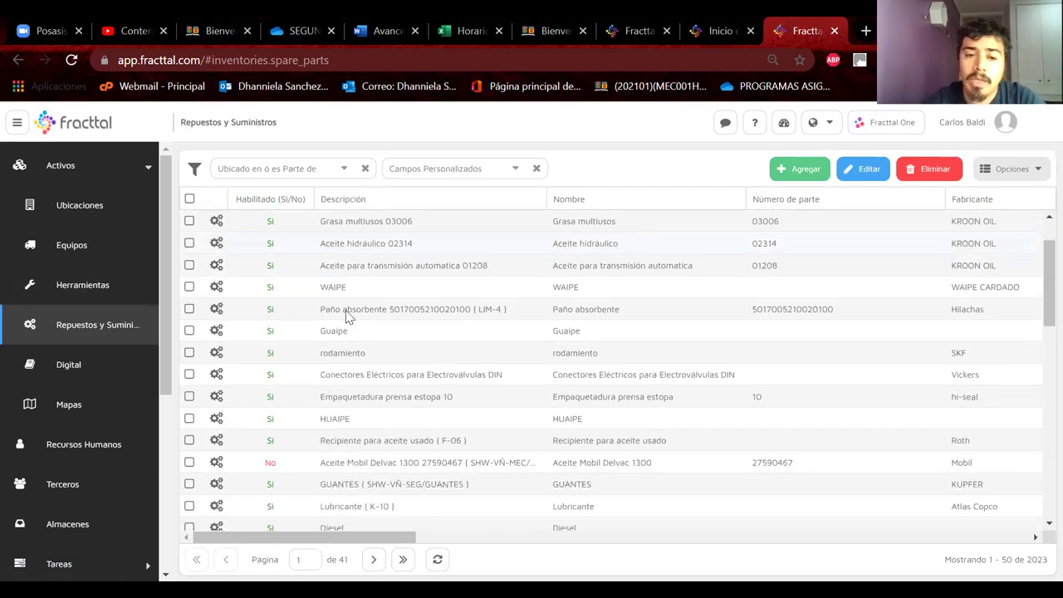
scroll(347, 316, down, 2)
scroll(347, 316, up, 1)
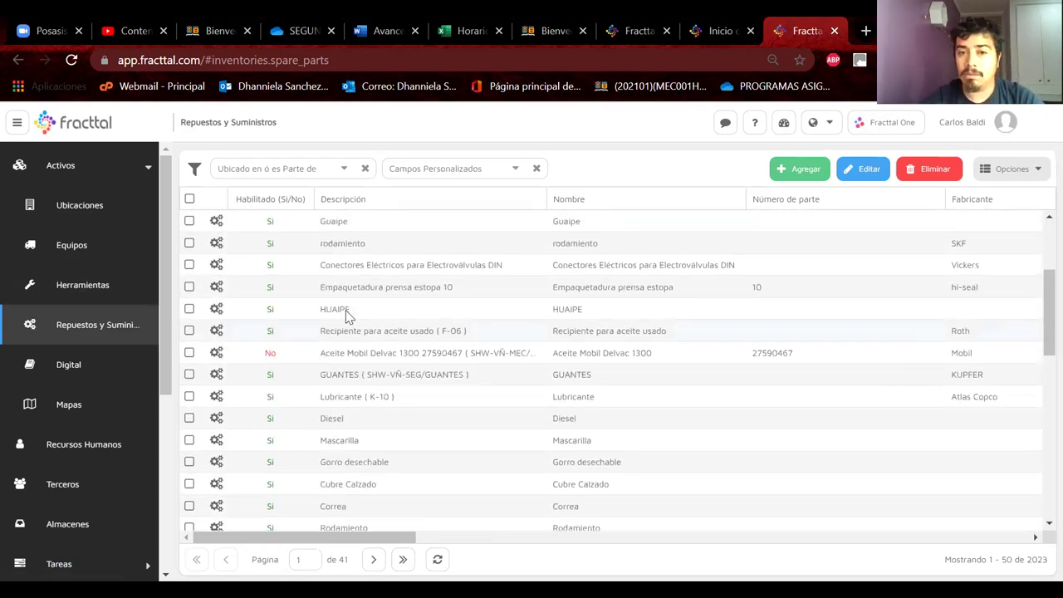
scroll(345, 320, up, 2)
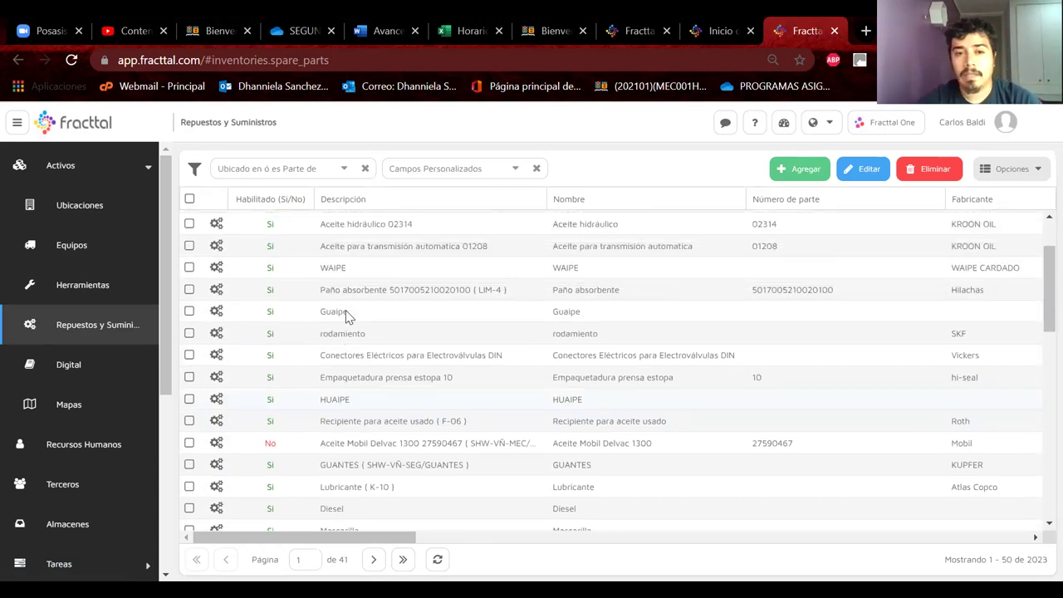
click(347, 380)
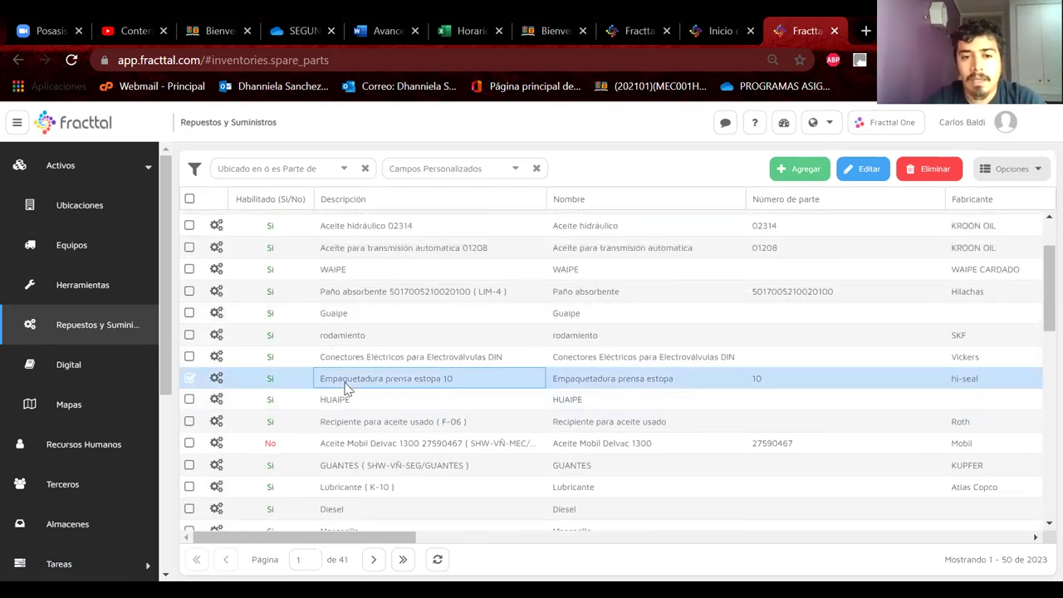
double_click(347, 388)
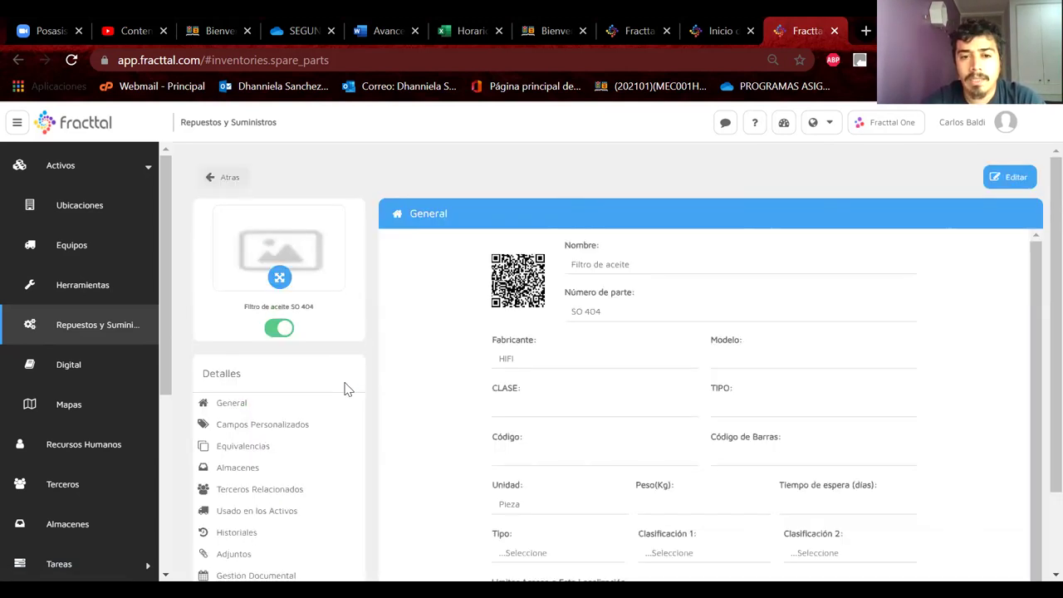
click(238, 536)
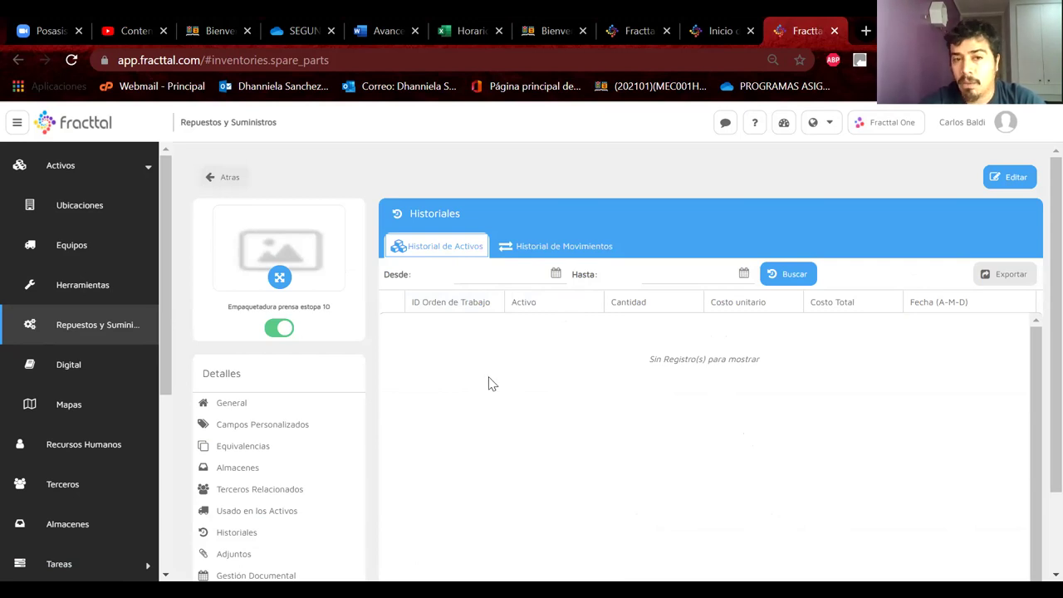
click(221, 176)
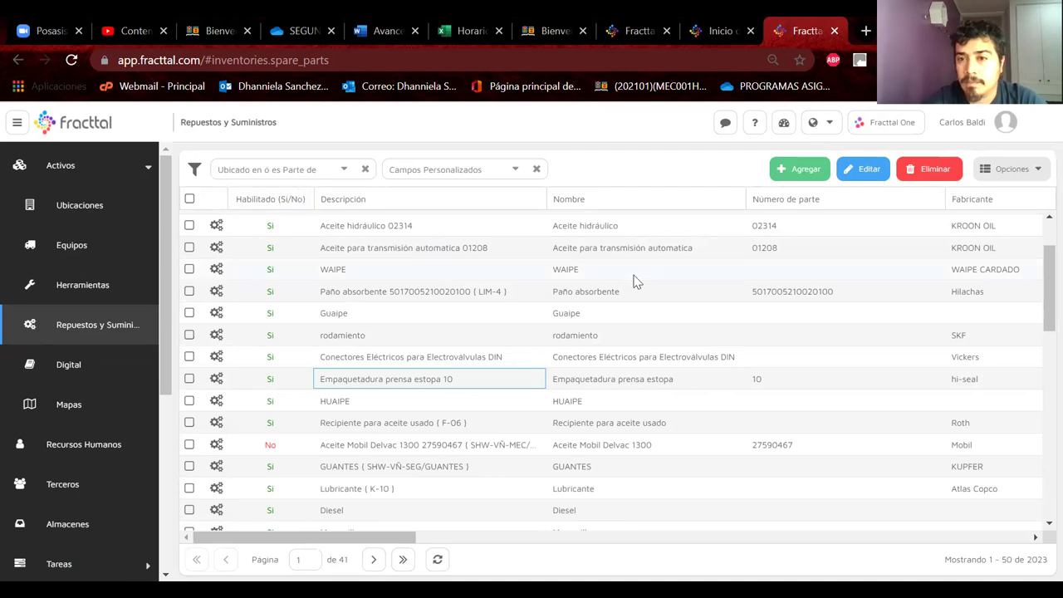
Step: Look through the columns and rows of the spare parts list, view the General data of Grasa, and return to the list
scroll(636, 280, right, 10)
scroll(633, 280, right, 5)
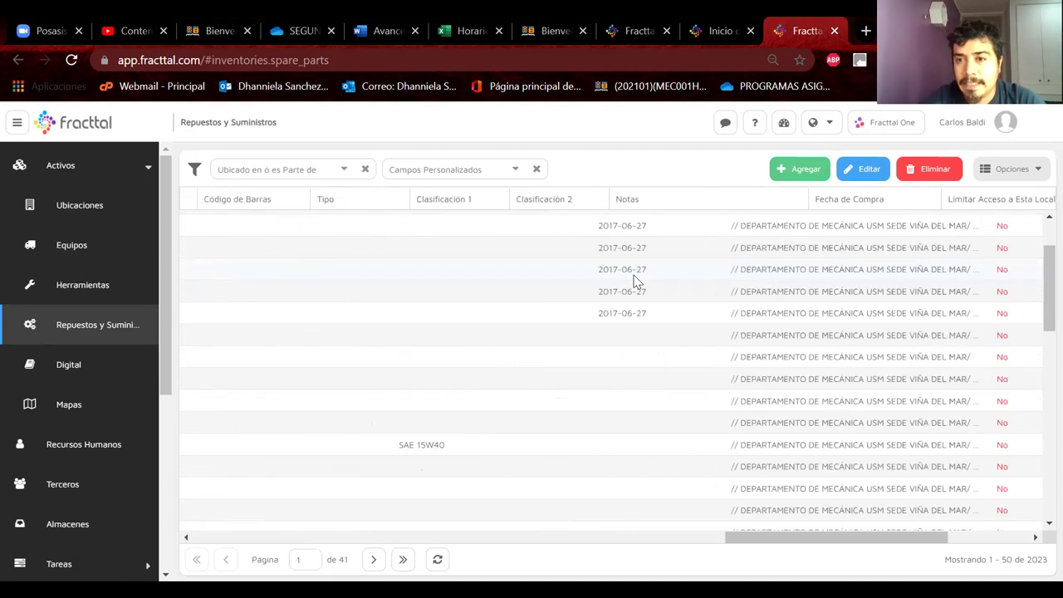
scroll(633, 281, left, 10)
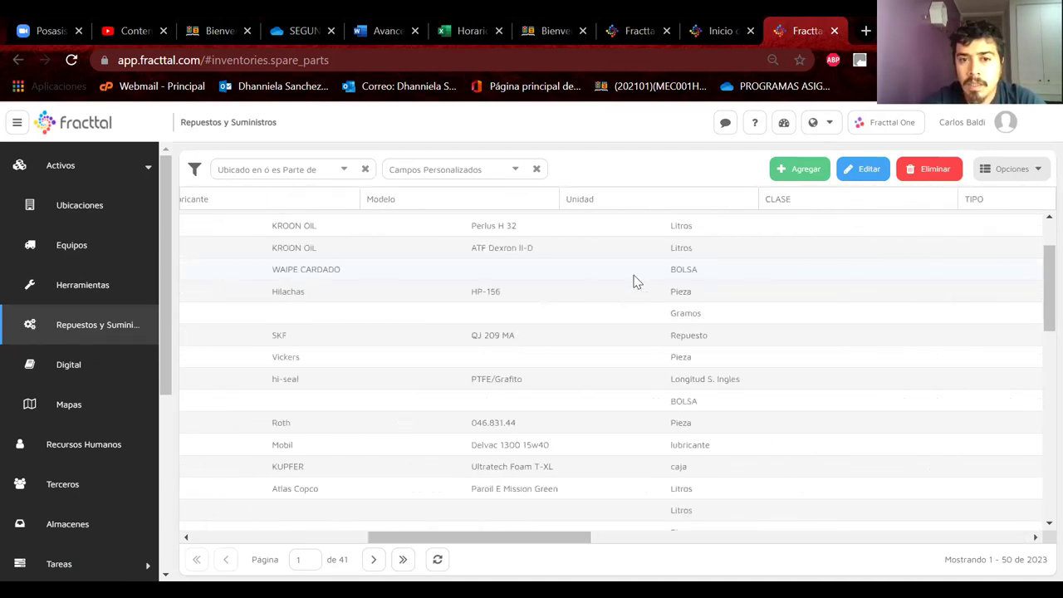
scroll(637, 281, left, 5)
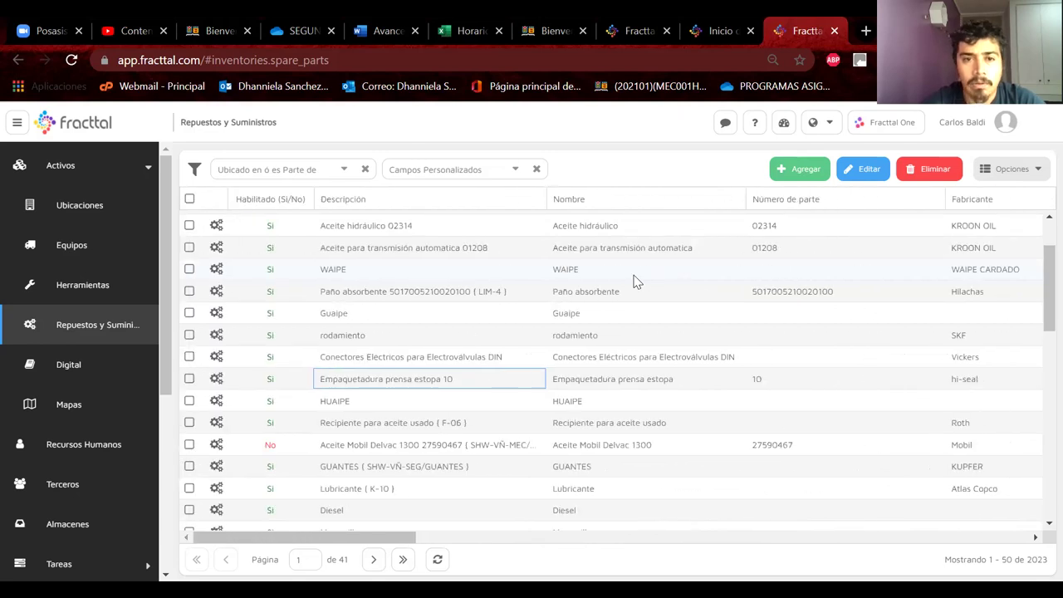
scroll(417, 356, down, 3)
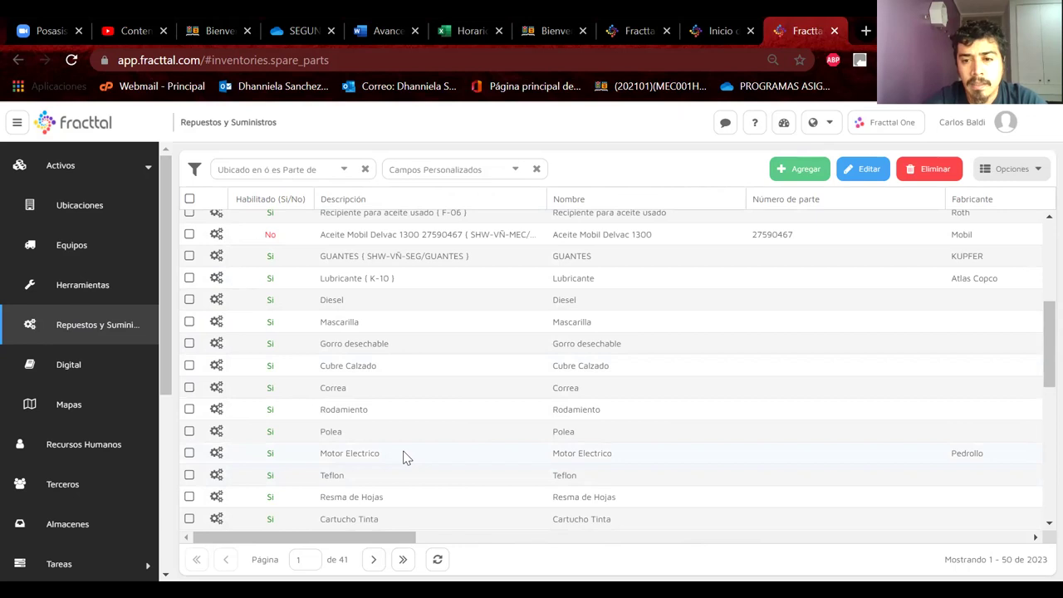
scroll(378, 488, down, 2)
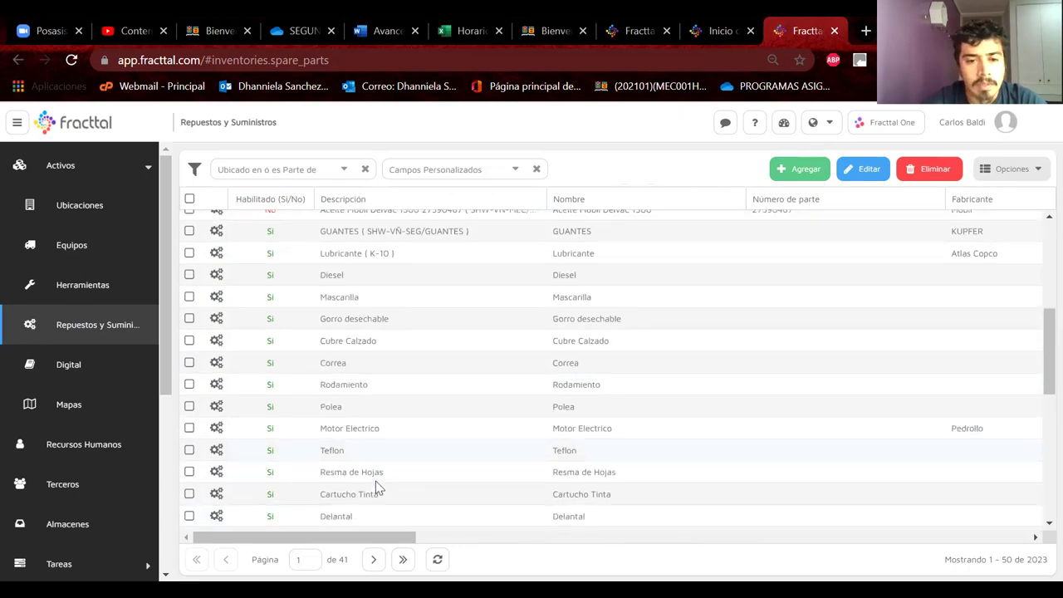
scroll(362, 469, down, 2)
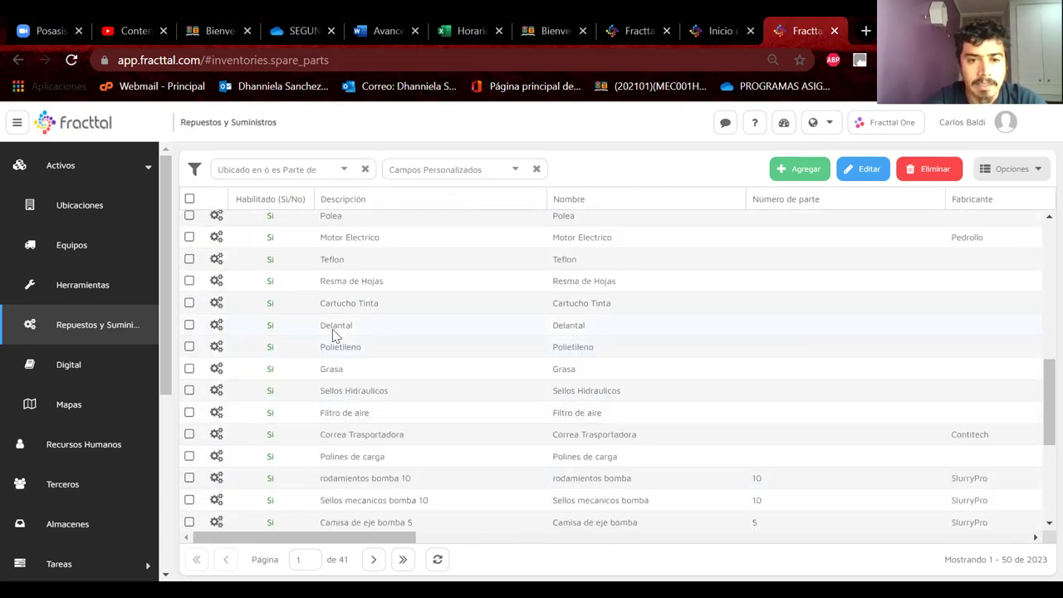
click(332, 326)
click(330, 371)
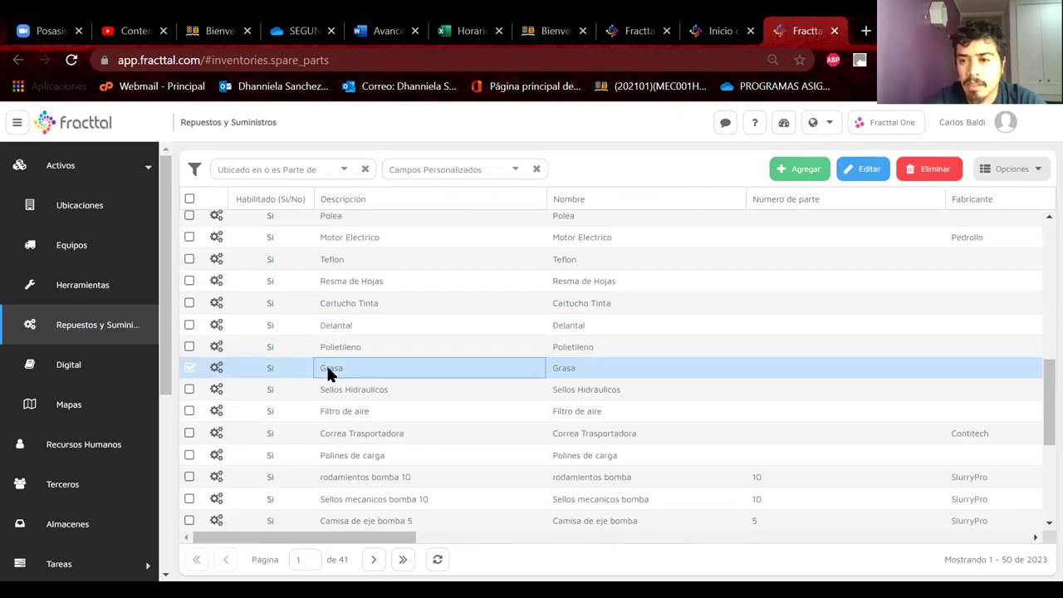
double_click(328, 371)
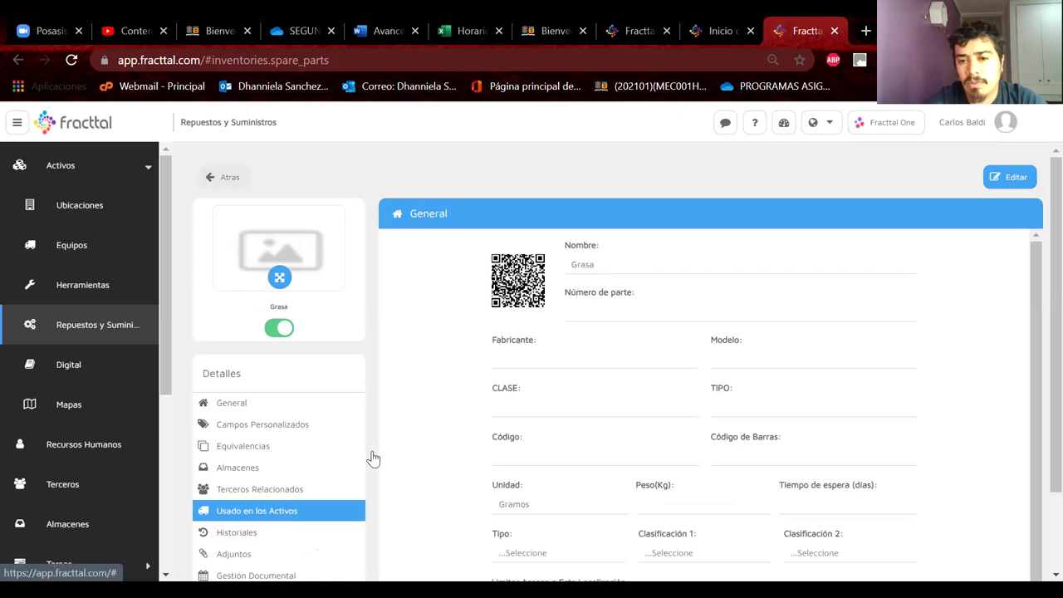
click(229, 176)
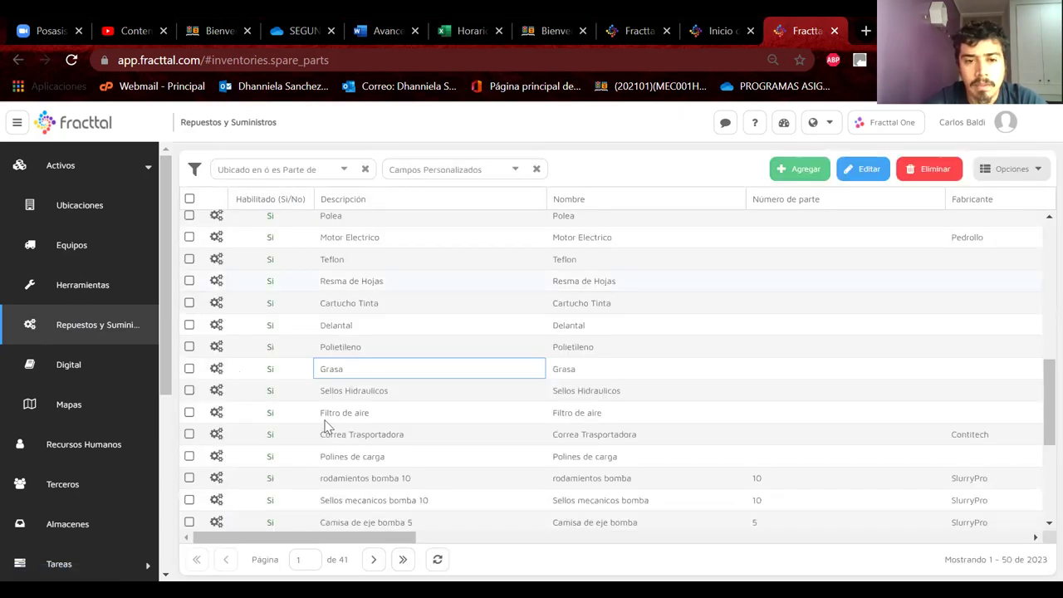
Step: Delete the spare part Grasa, confirming a quantity of 1
click(190, 369)
click(933, 174)
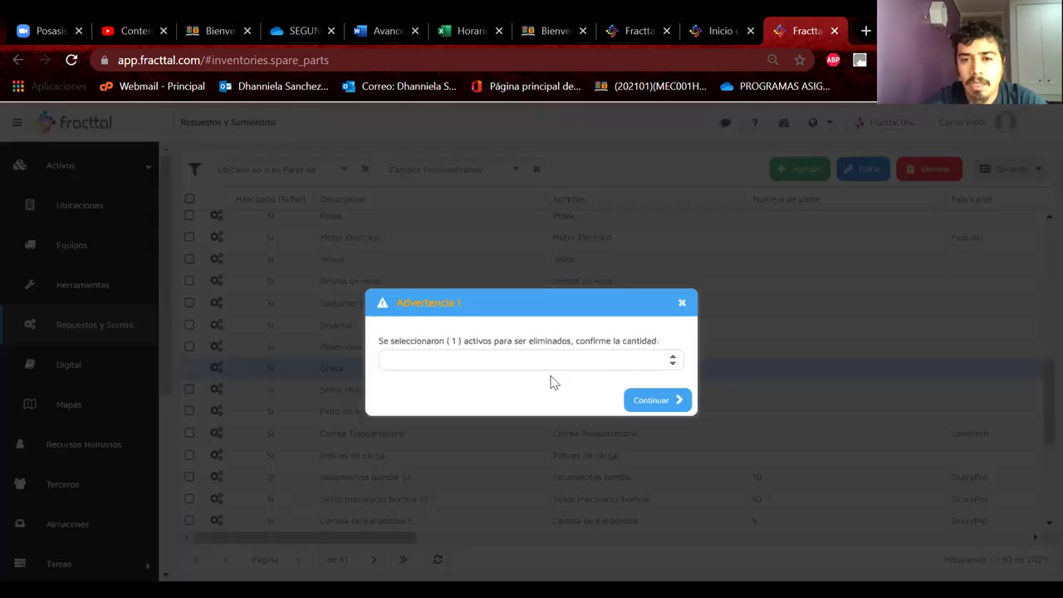
click(672, 356)
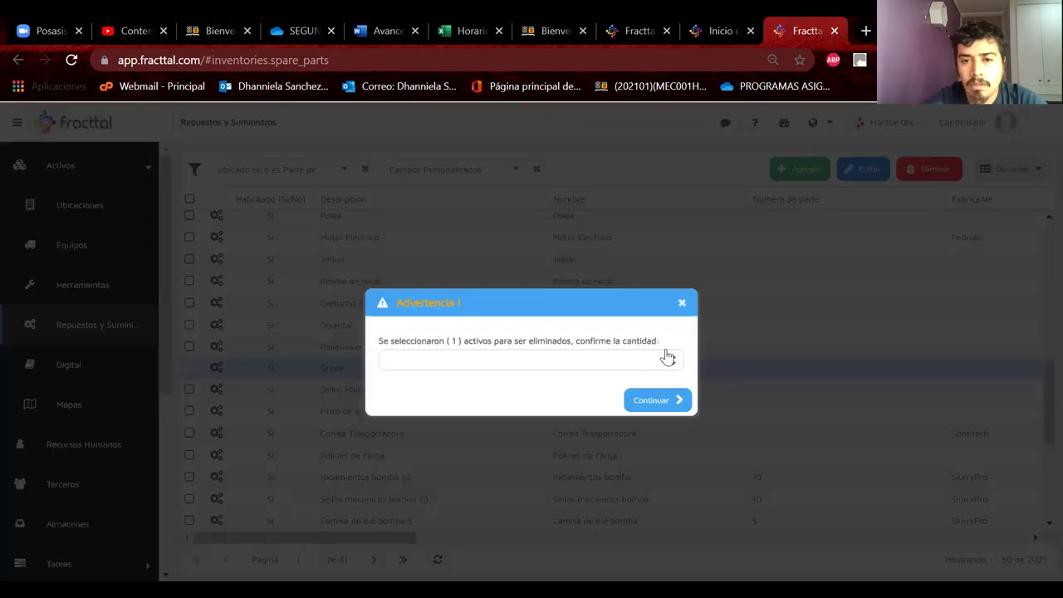
click(647, 400)
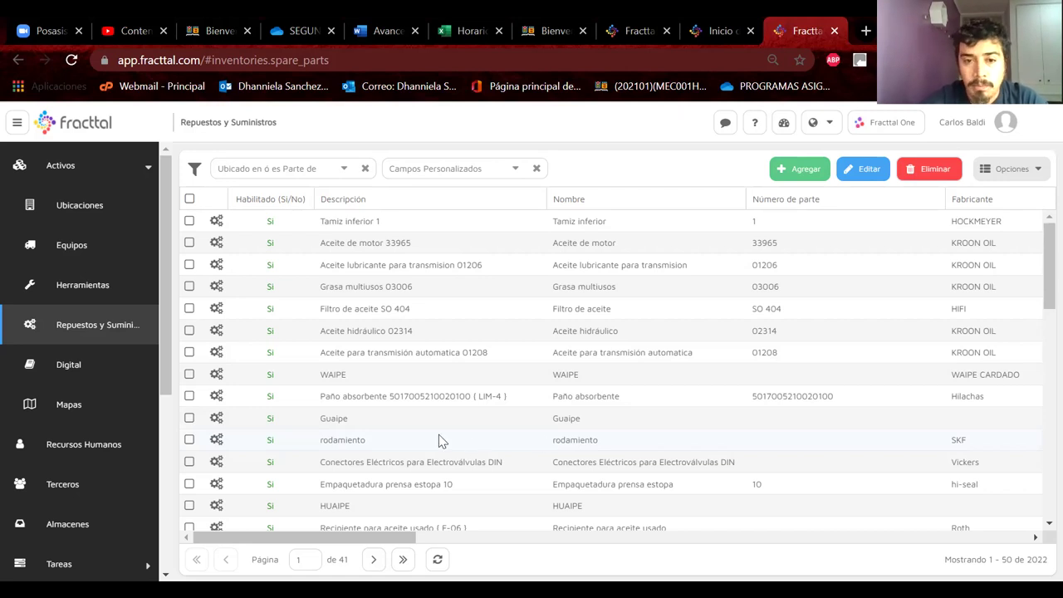
Step: Open the spare part Guaipe and examine its General section, including the full Limitar Acceso a Esta Localización path
click(345, 420)
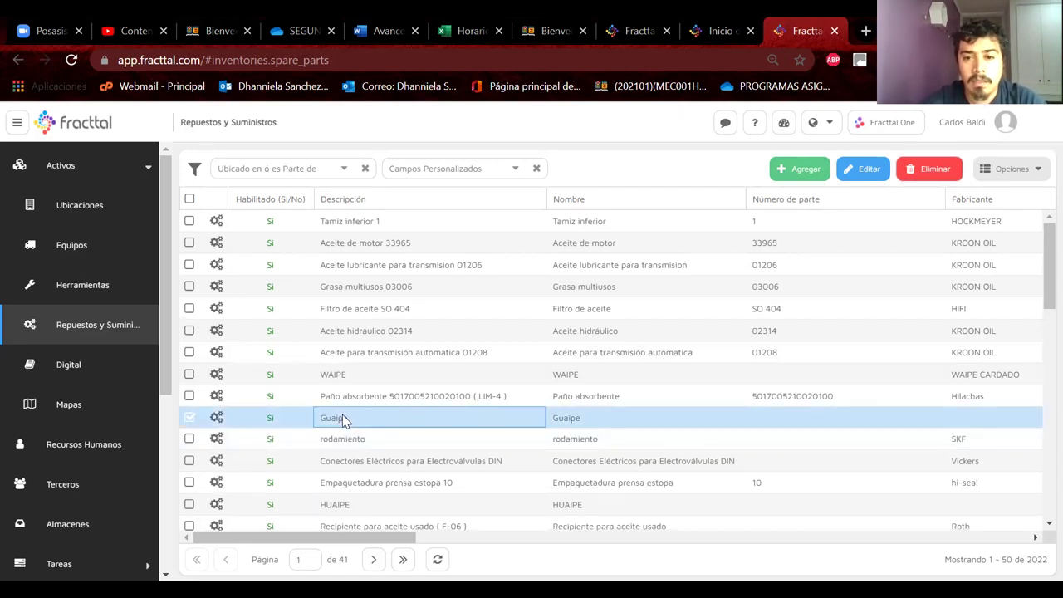
click(345, 420)
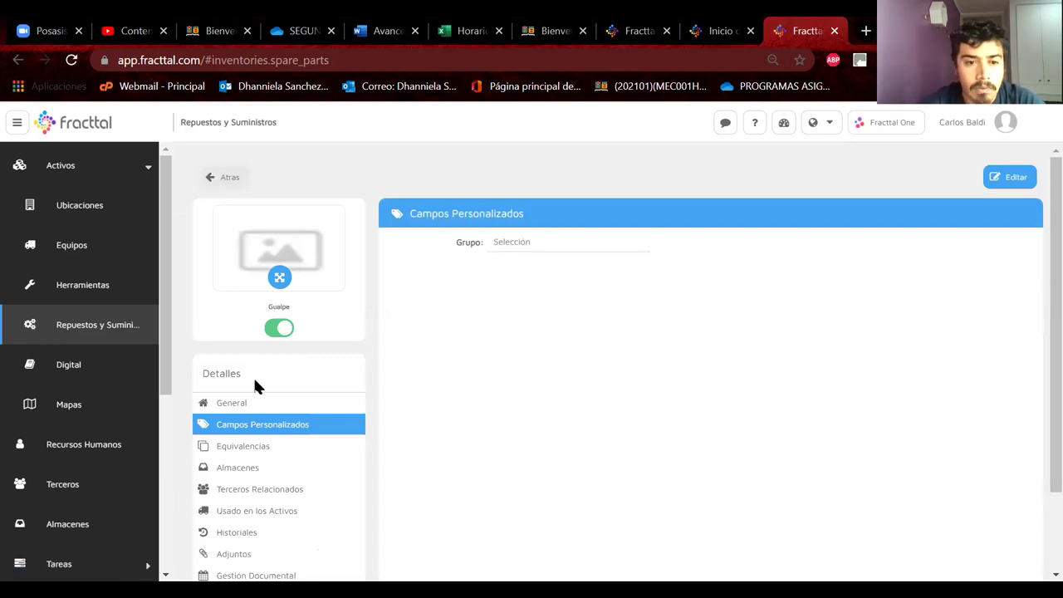
click(254, 404)
scroll(531, 392, down, 1)
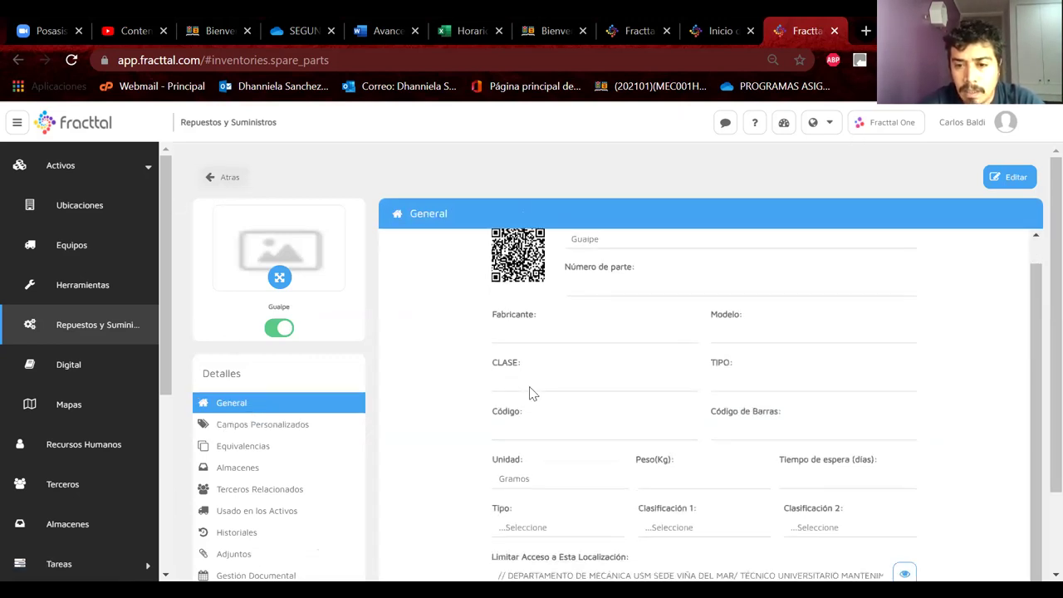
drag(749, 571, 914, 548)
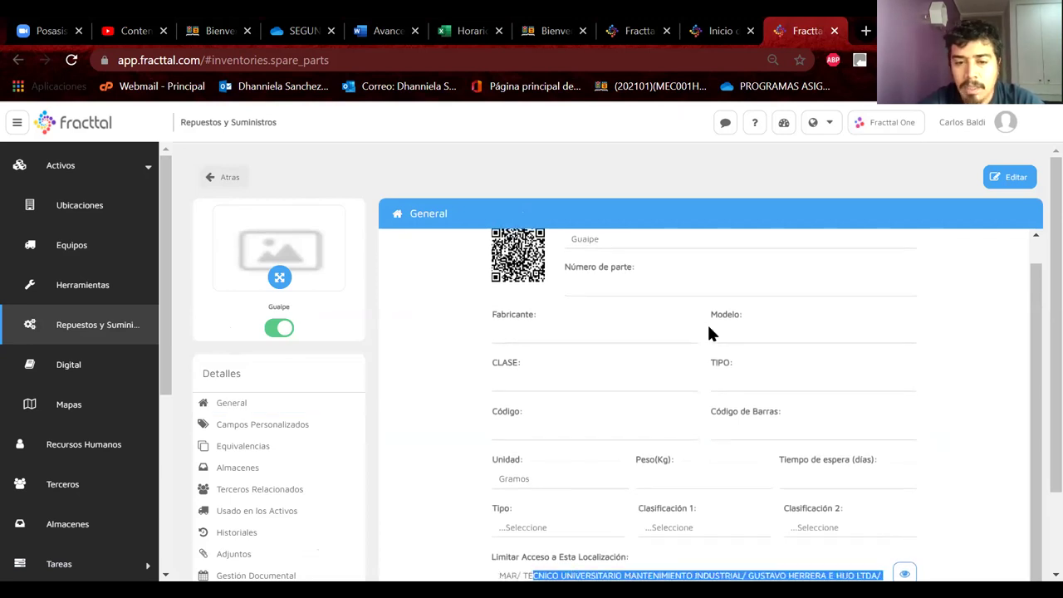
Step: Check Guaipe's asset history, movement history and Usado en los Activos section, then return to the spare parts list
click(249, 535)
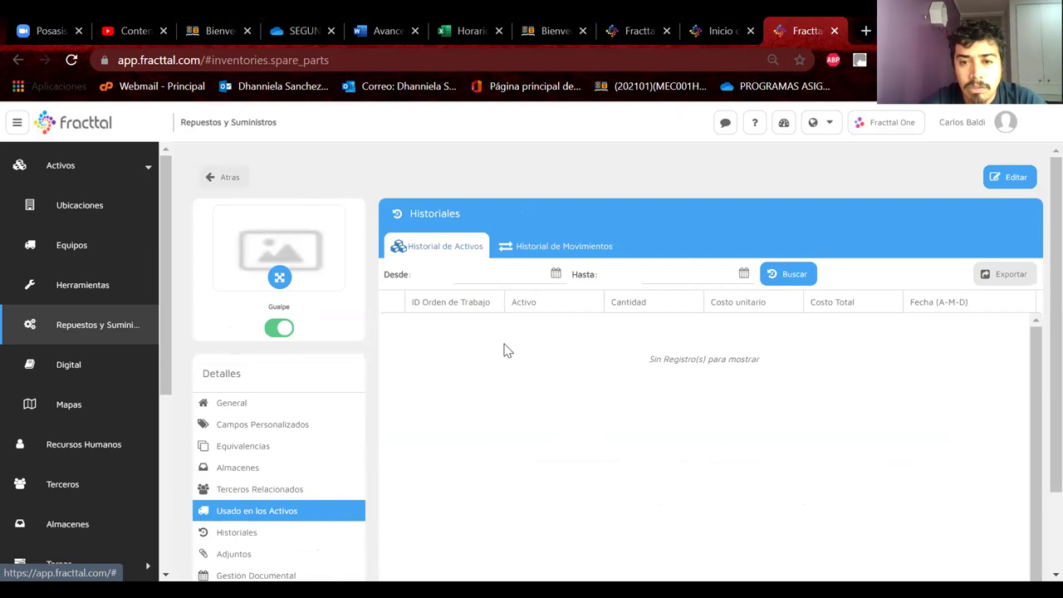
click(534, 249)
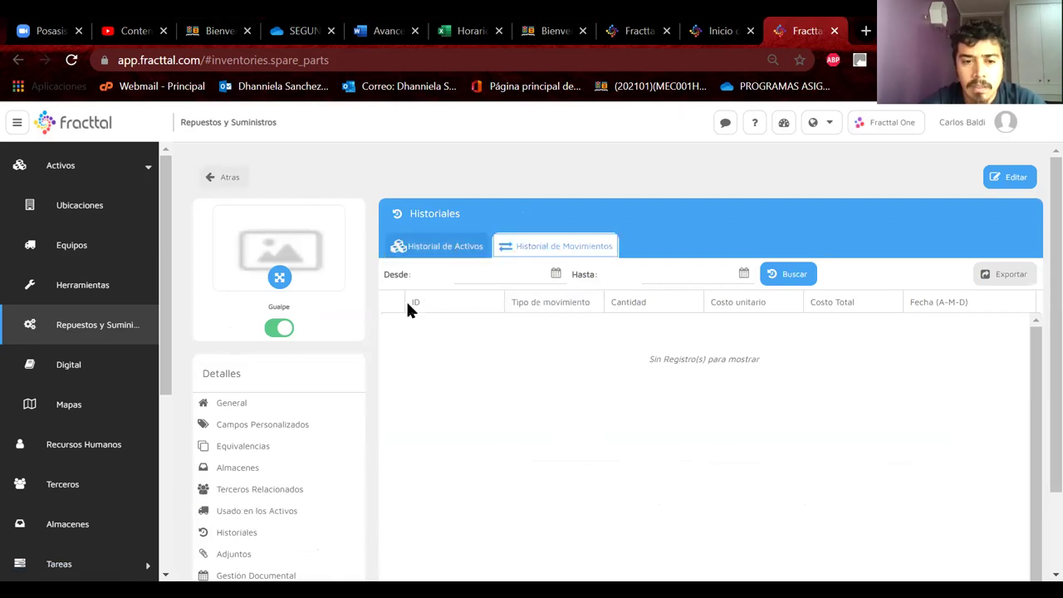
click(257, 512)
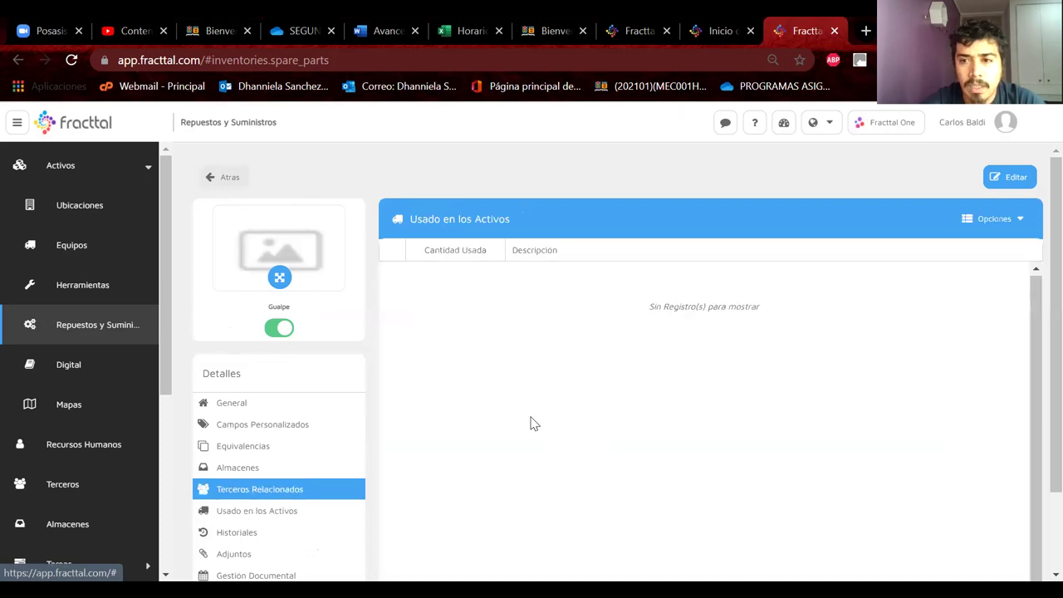
click(230, 177)
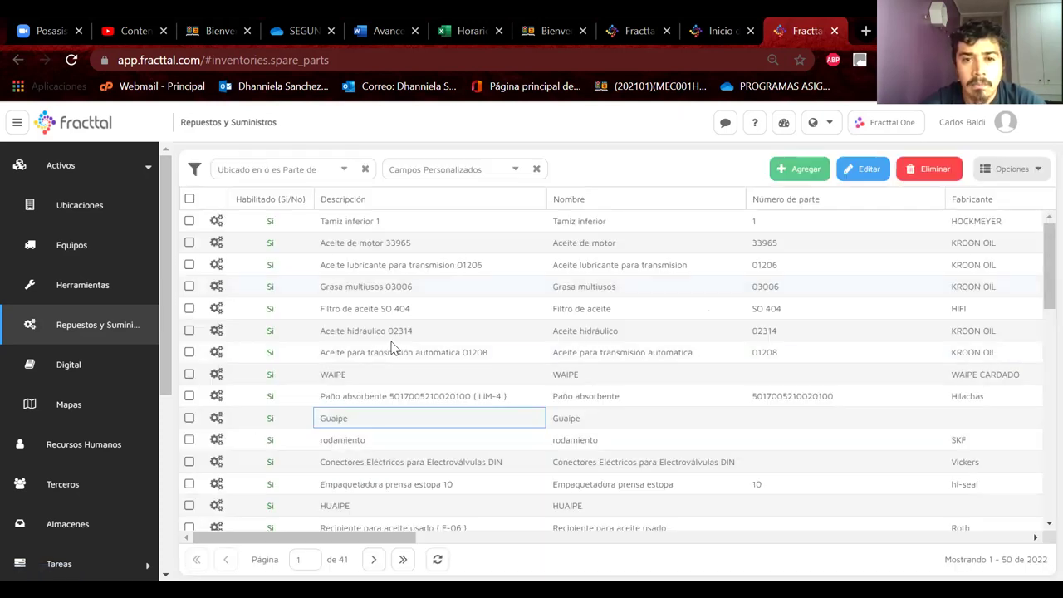
Step: Reopen Guaipe, check its warehouse data under Almacenes, and return to the spare parts list
click(328, 425)
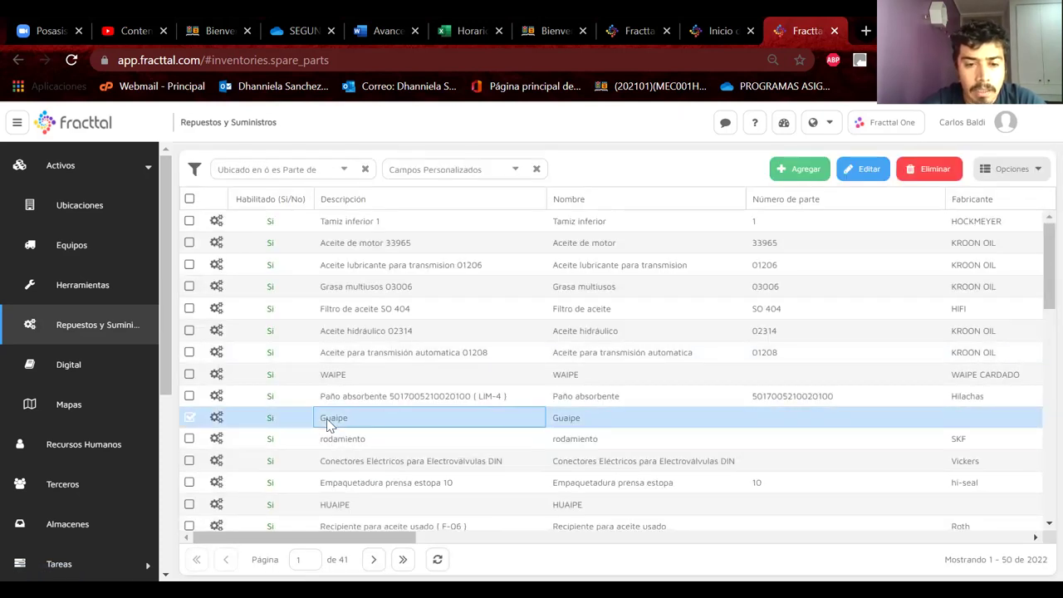
double_click(329, 424)
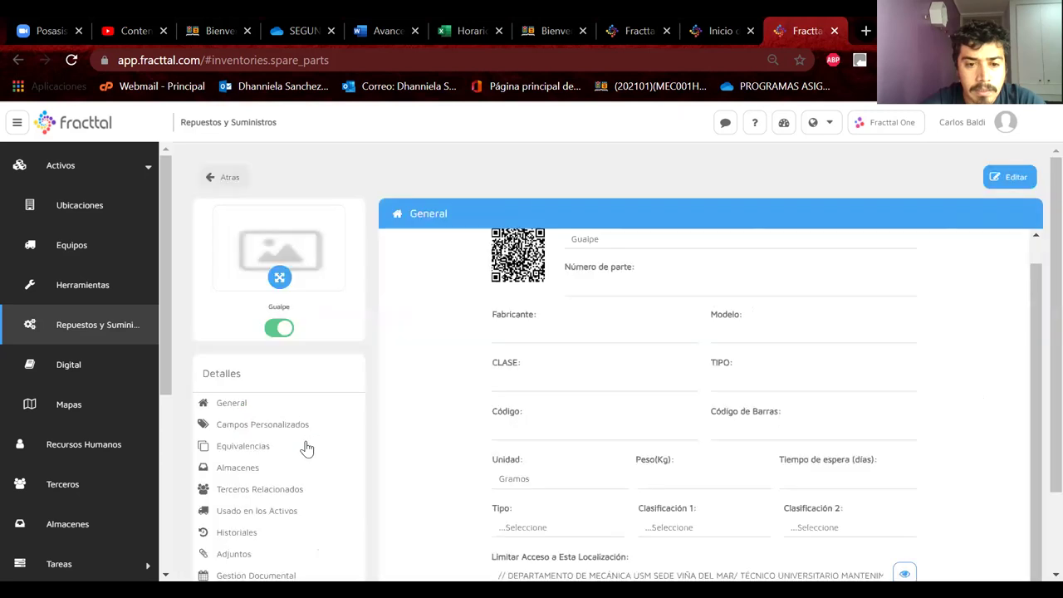
click(245, 473)
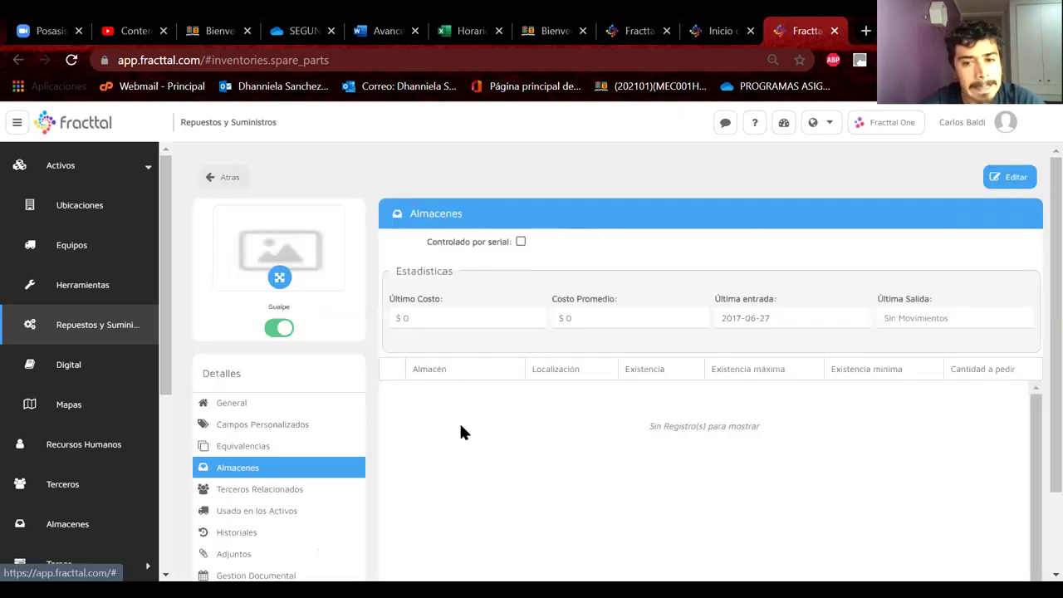
click(222, 177)
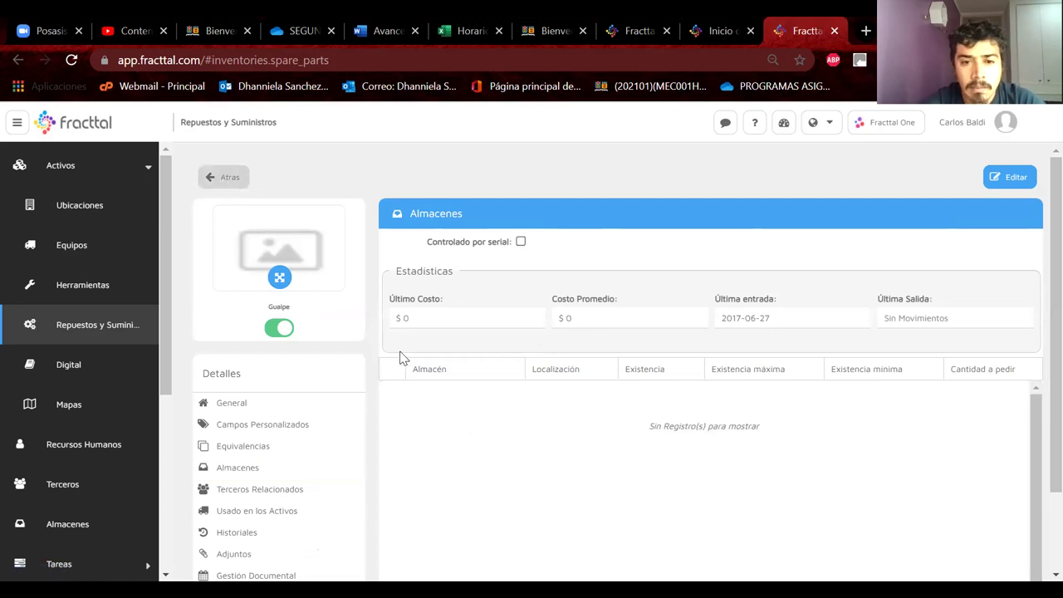
Step: Check Guaipe's row across the list columns and try to delete this spare part, confirming a quantity of 1
click(190, 418)
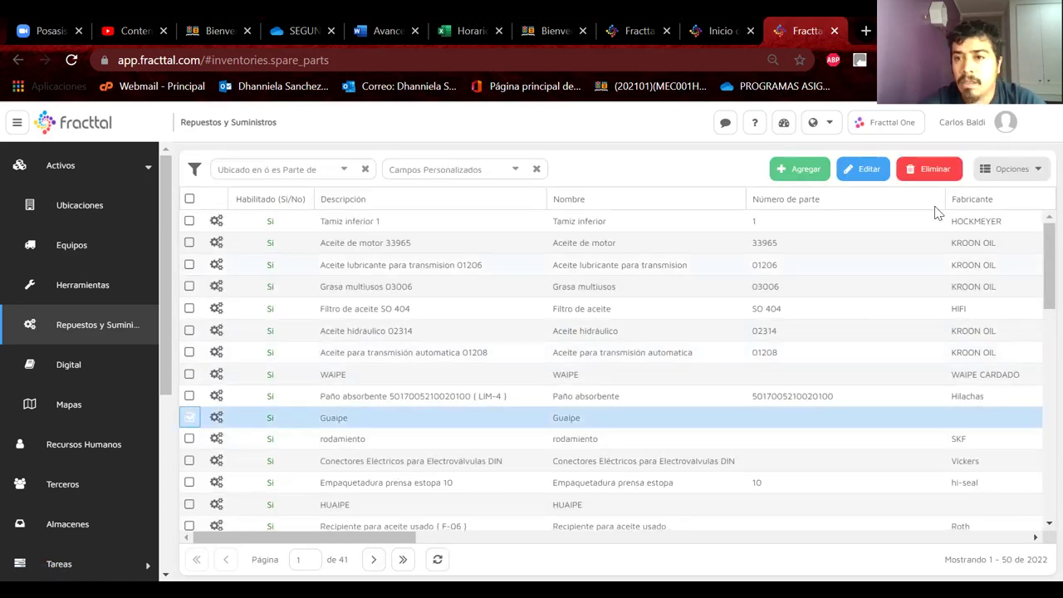
scroll(835, 391, right, 8)
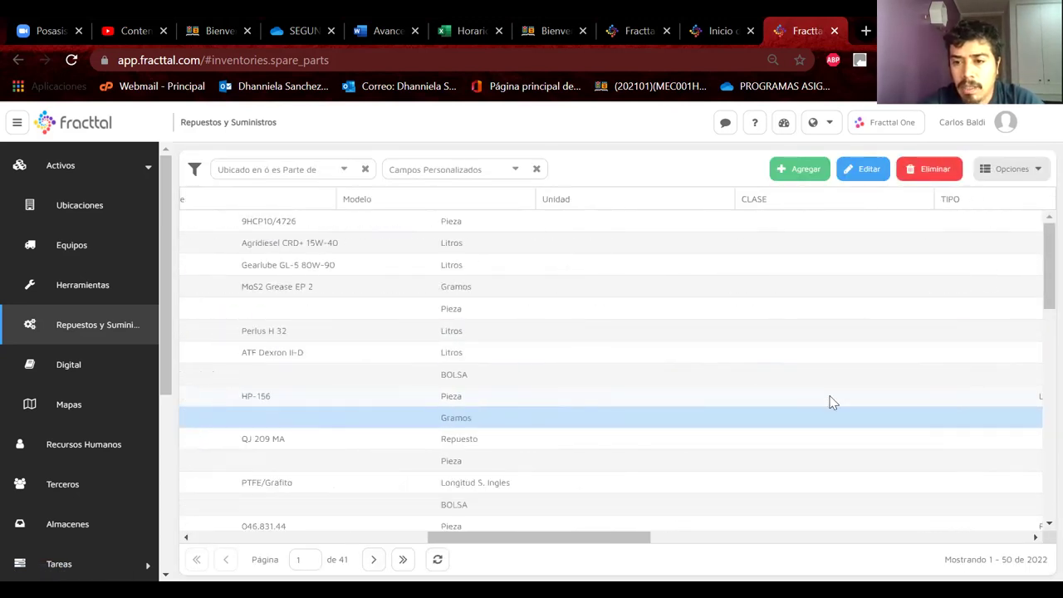
scroll(690, 430, right, 10)
scroll(702, 428, left, 15)
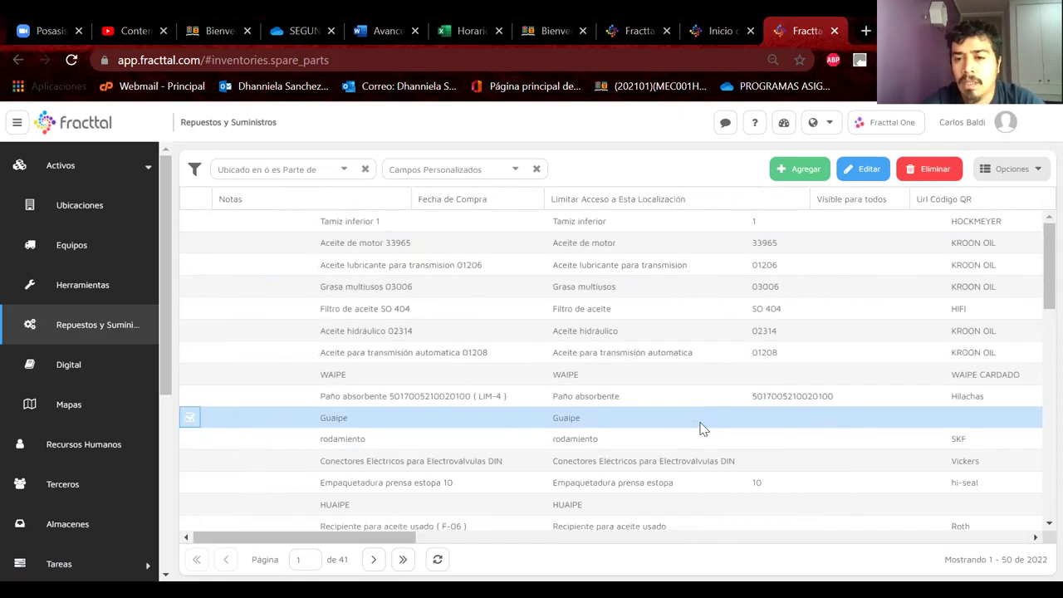
scroll(700, 427, right, 10)
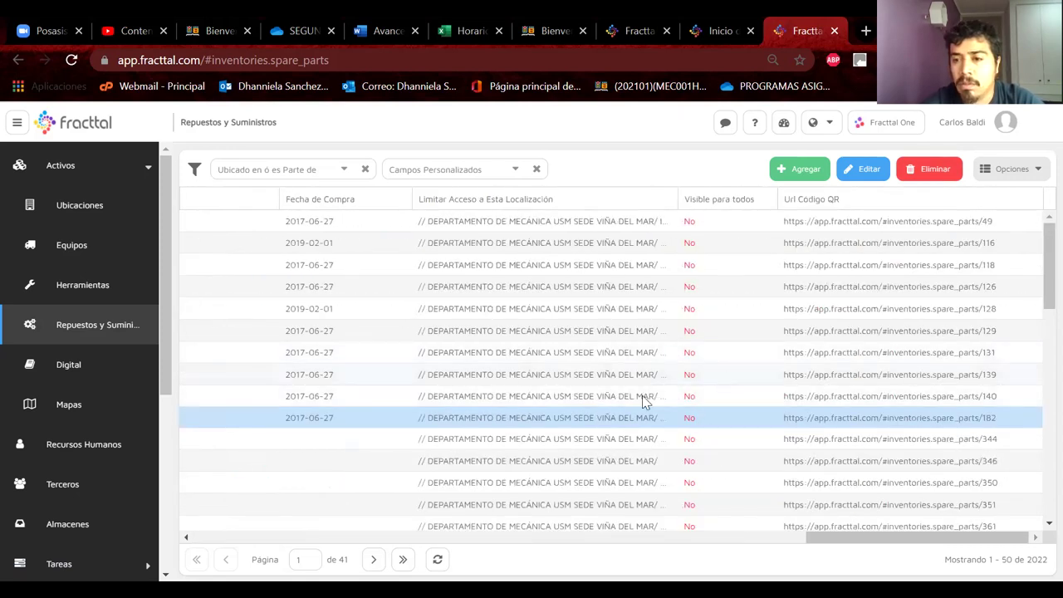
scroll(631, 398, left, 10)
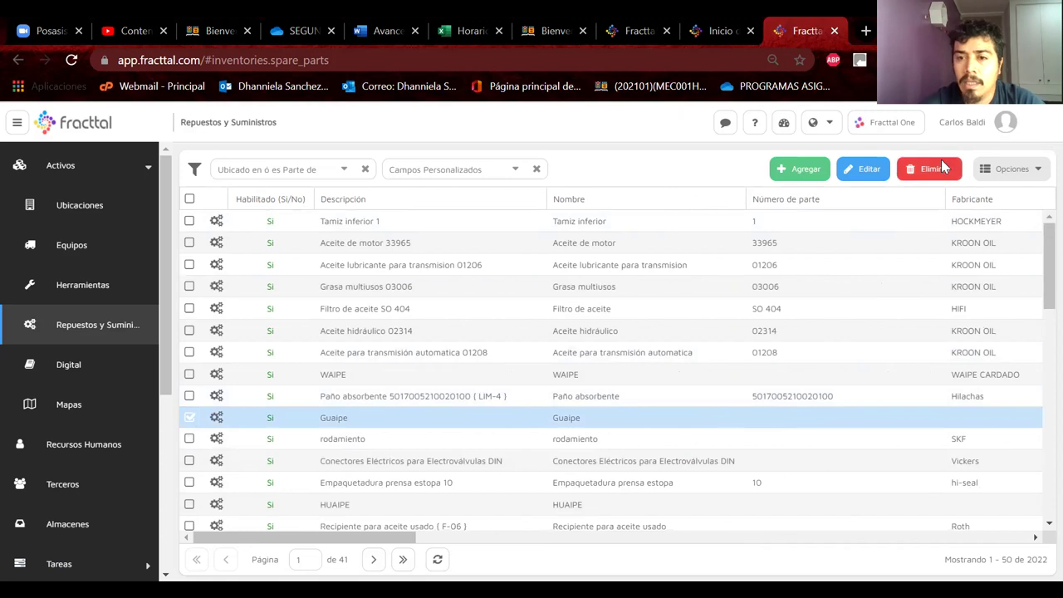
click(930, 169)
click(672, 357)
click(652, 400)
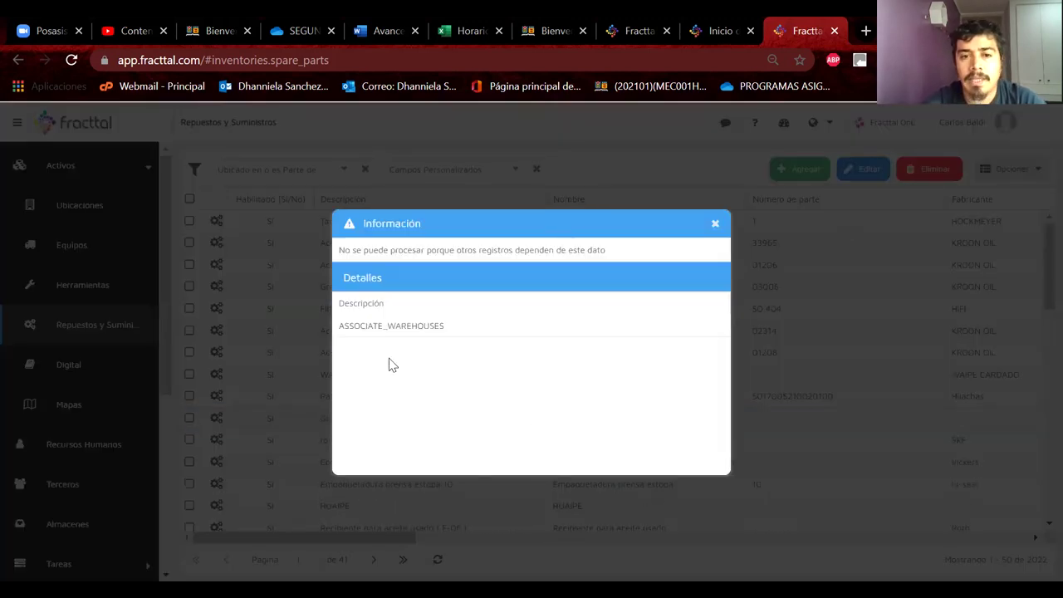
Step: Inspect the dependency listed in the Información details, then close it and the deletion warning
click(411, 324)
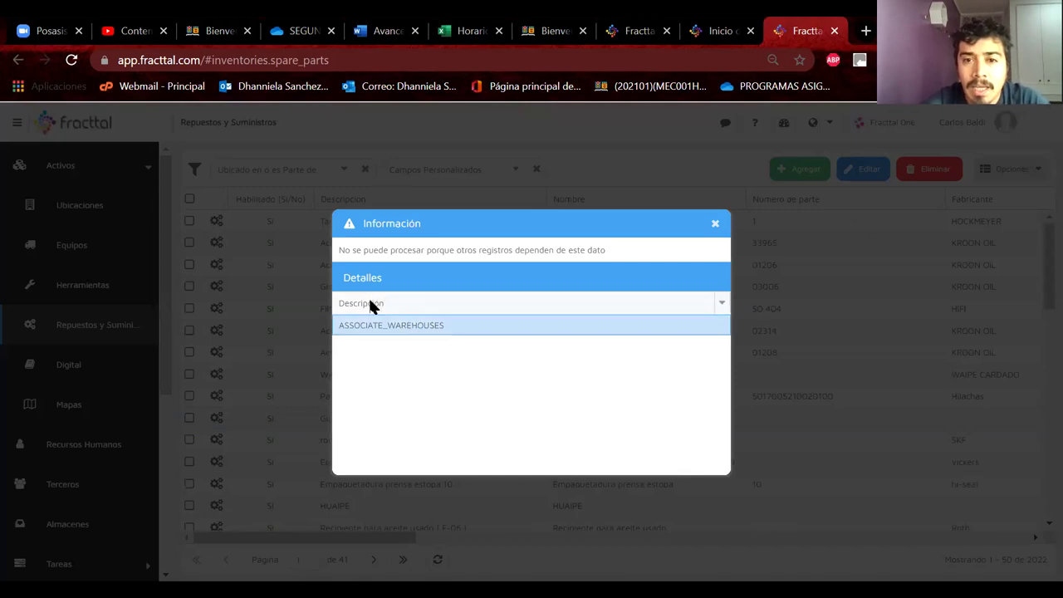
click(371, 304)
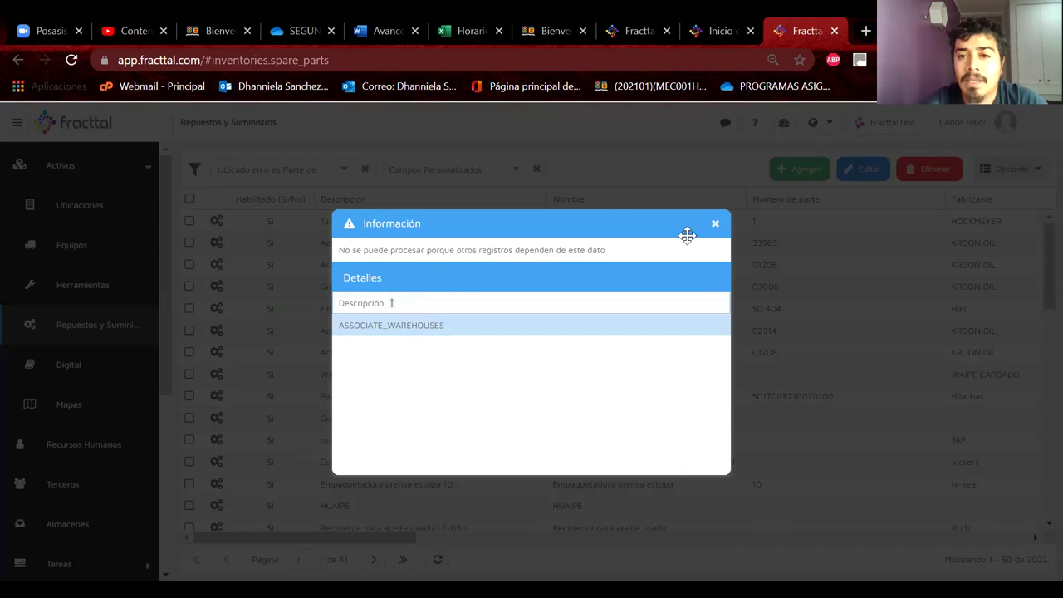
click(715, 225)
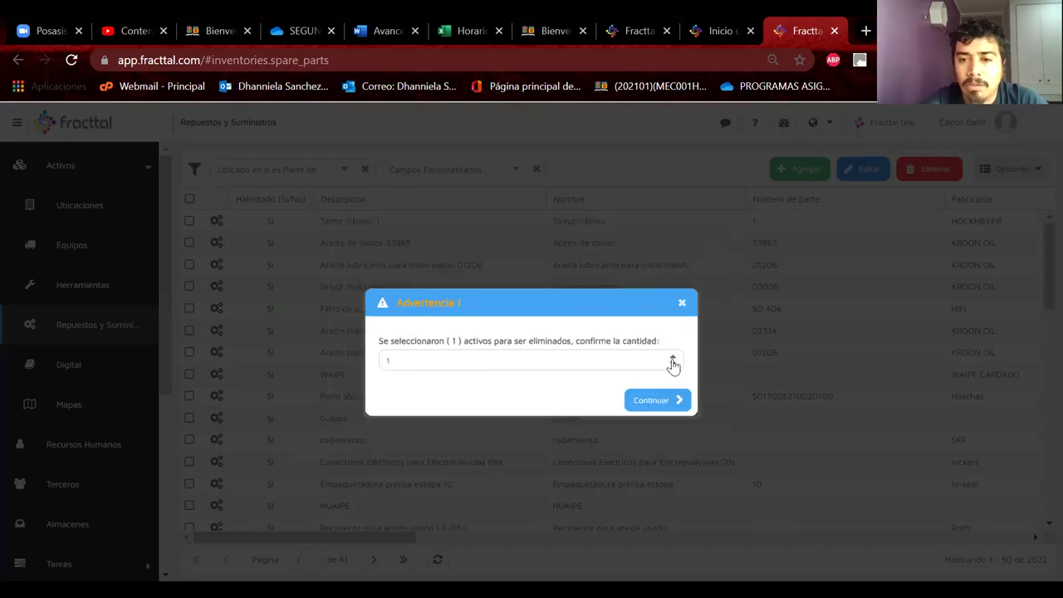
click(681, 303)
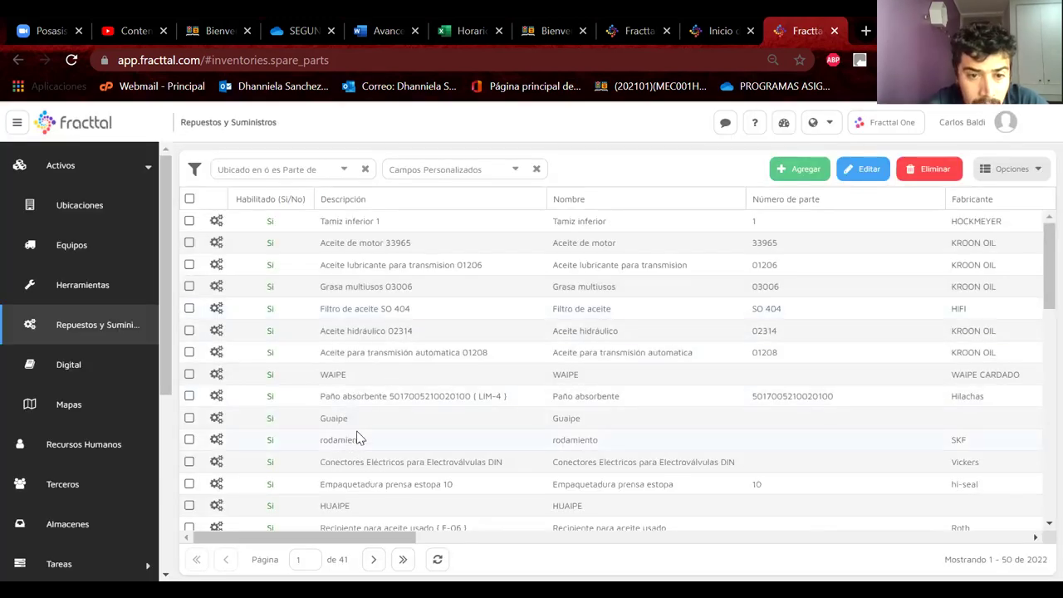
Step: Open the spare part Guaipe and examine its General data, including the full Limitar Acceso a Esta Localización path
click(362, 423)
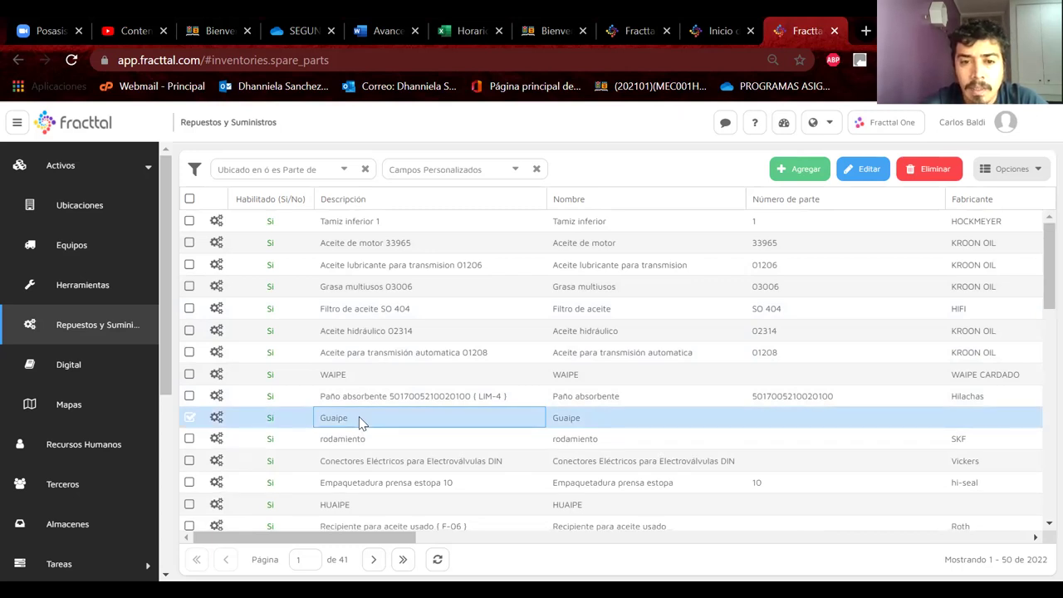
double_click(359, 424)
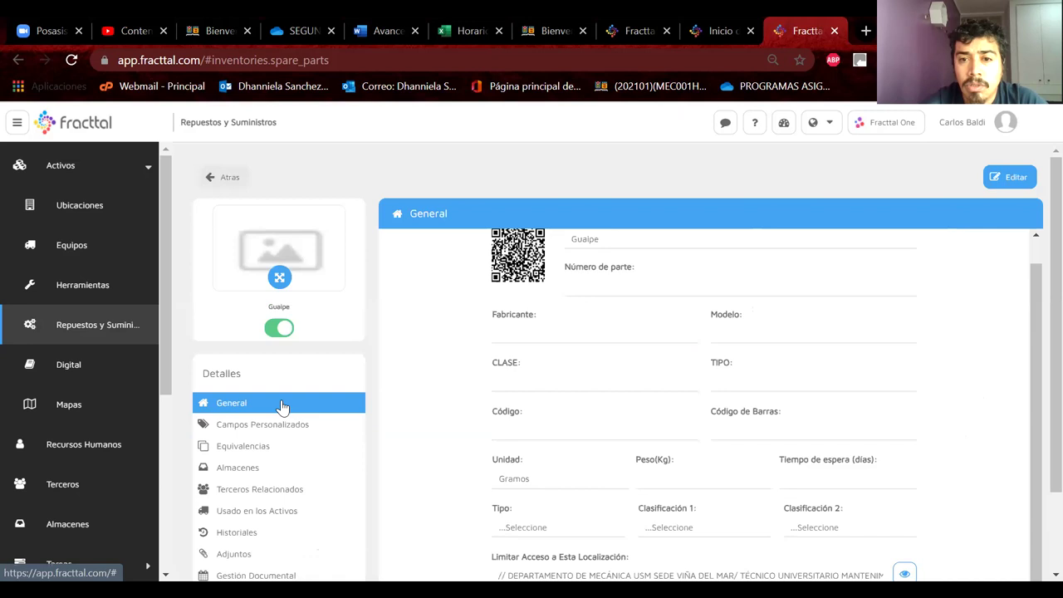
click(337, 422)
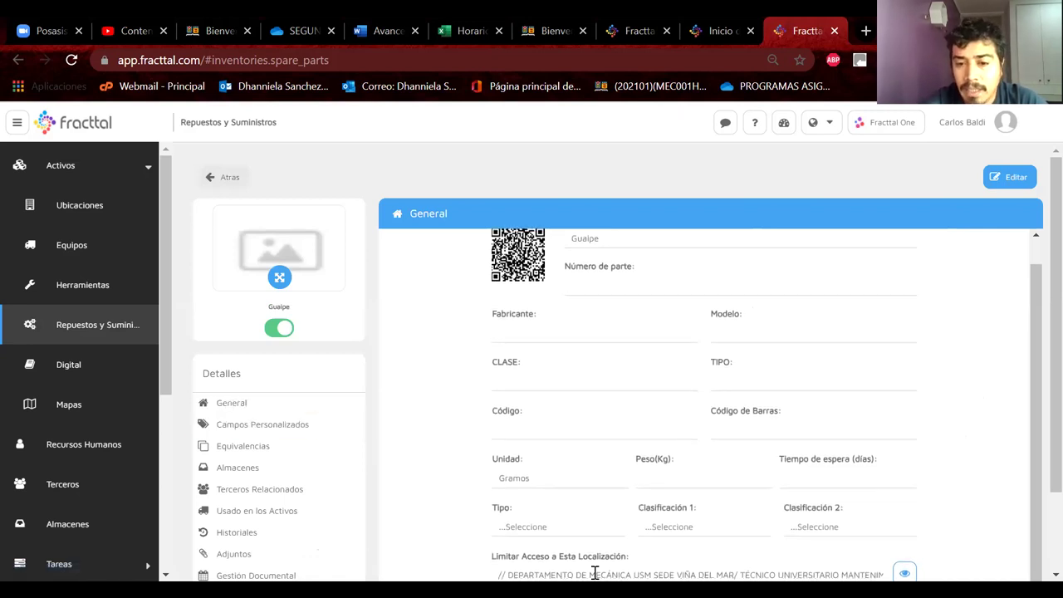
drag(613, 575, 712, 574)
scroll(1037, 441, down, 1)
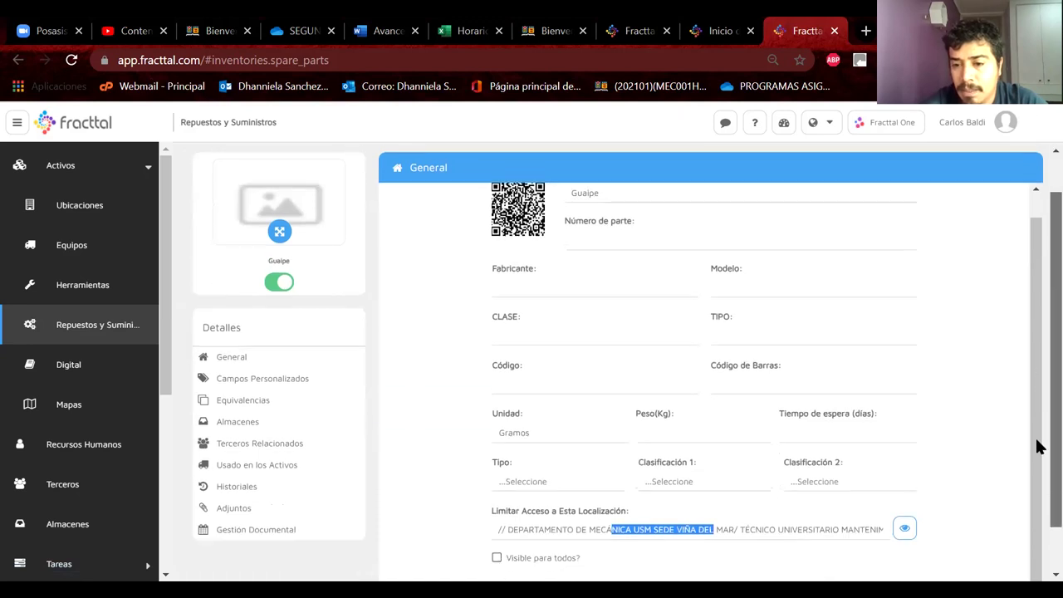
drag(722, 516, 966, 535)
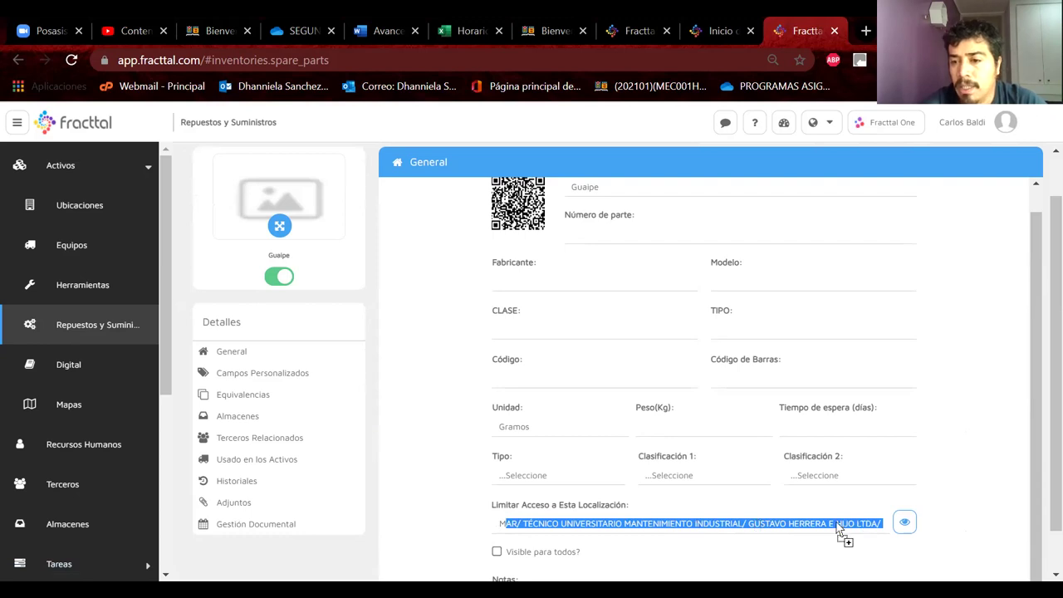
click(1037, 426)
scroll(1037, 404, up, 2)
scroll(1037, 423, down, 2)
scroll(785, 357, up, 1)
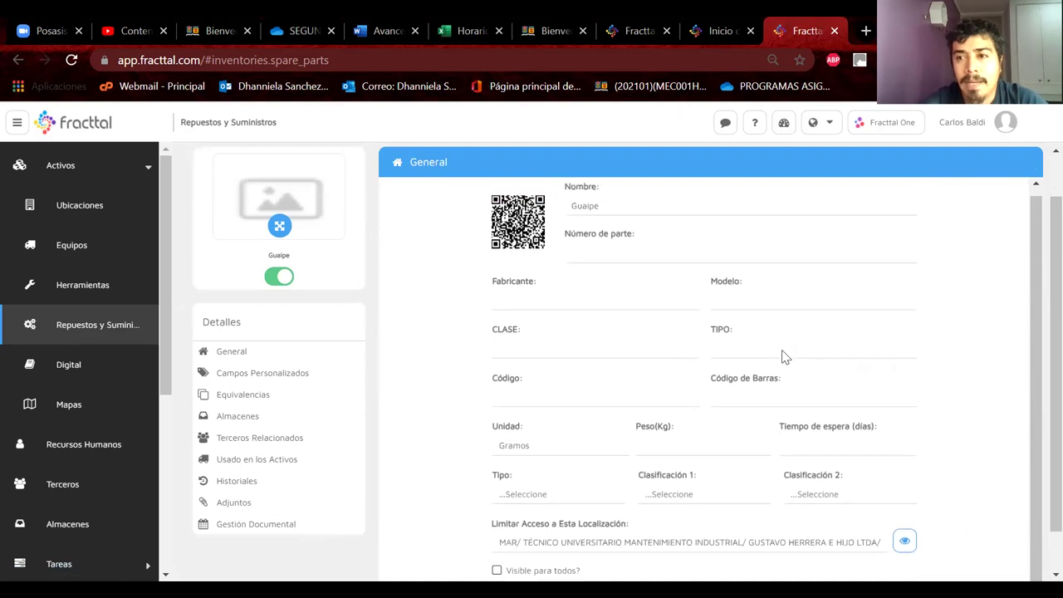
scroll(785, 357, down, 1)
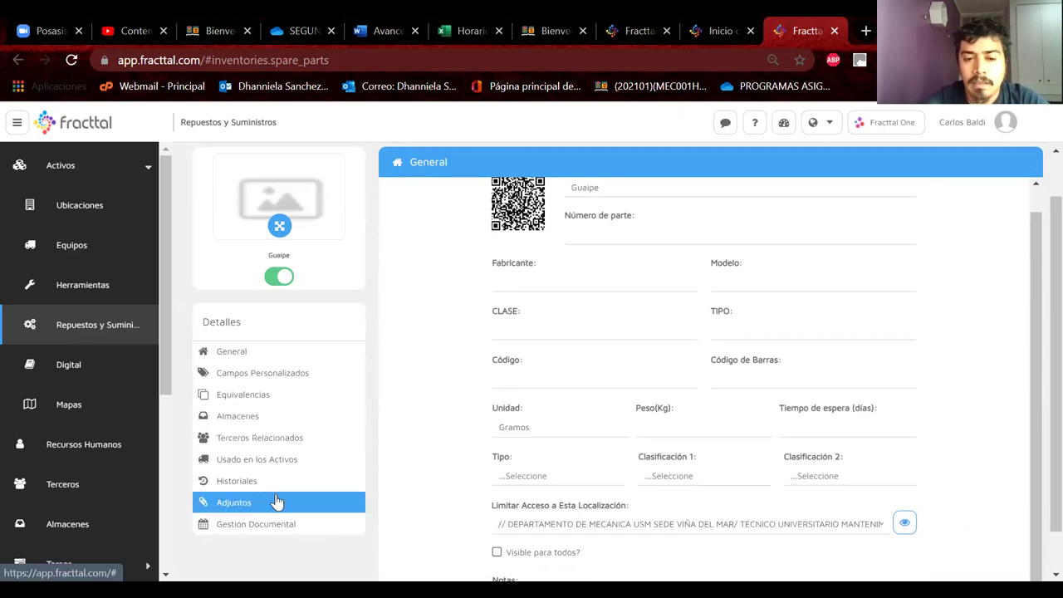
Step: Edit Guaipe's Limitar Acceso a Esta Localización to the root location //, save the record and return to the spare parts list
click(249, 415)
scroll(788, 225, up, 1)
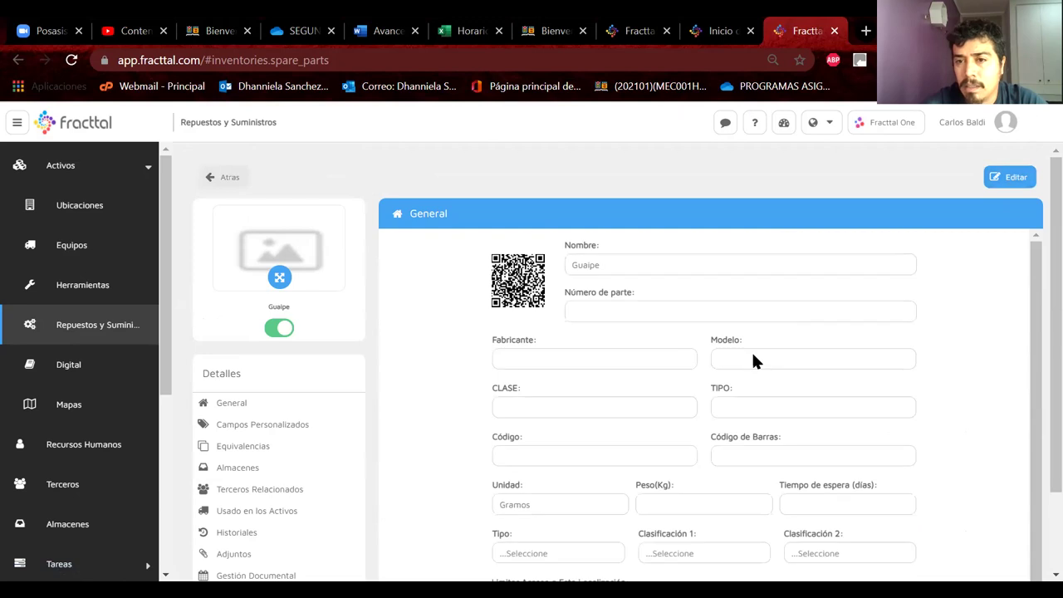
scroll(753, 353, down, 1)
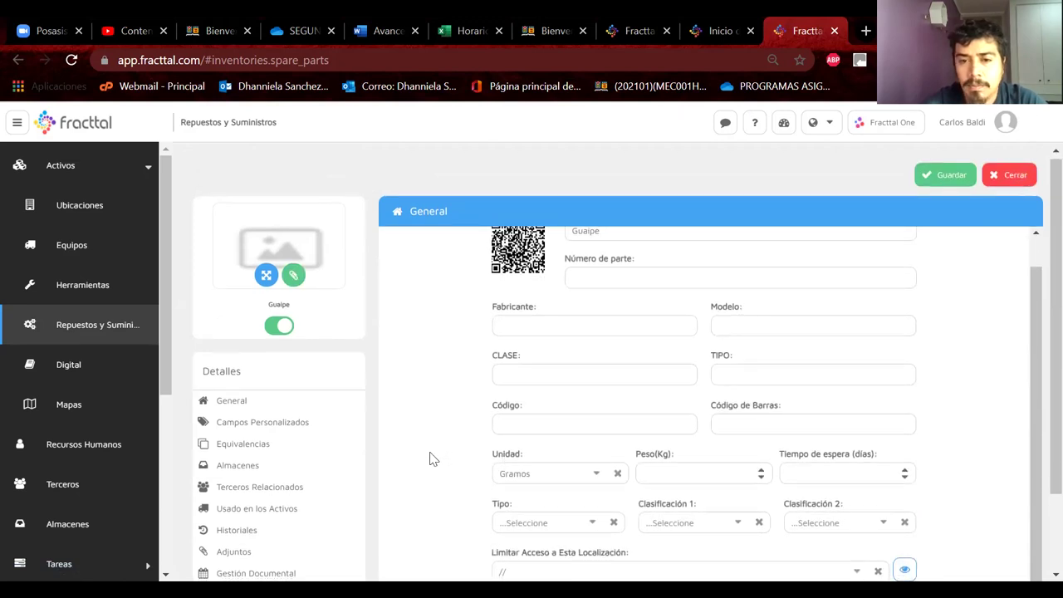
scroll(430, 456, down, 3)
scroll(429, 456, up, 3)
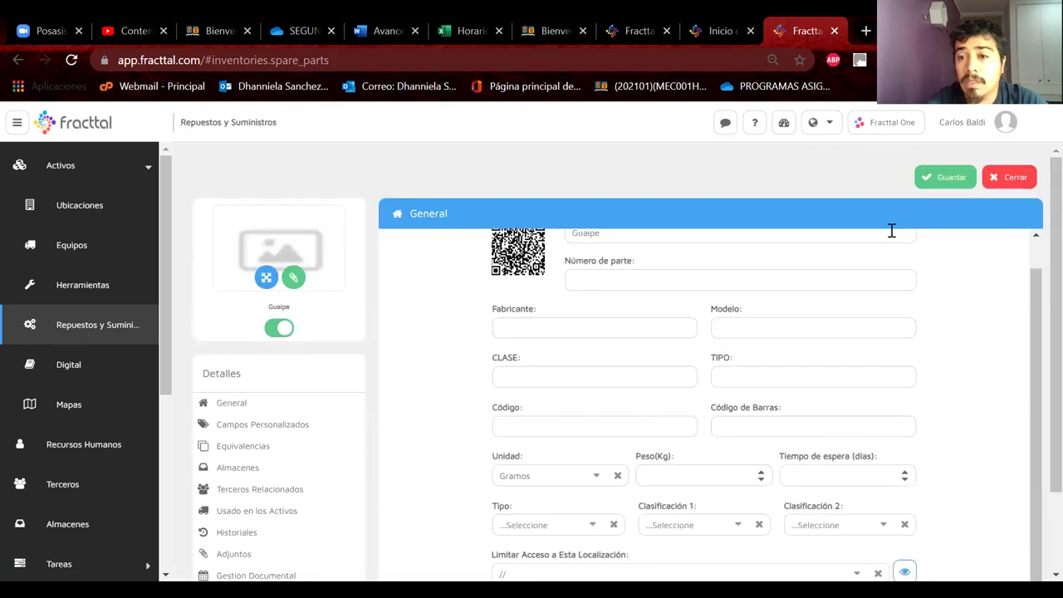
click(947, 179)
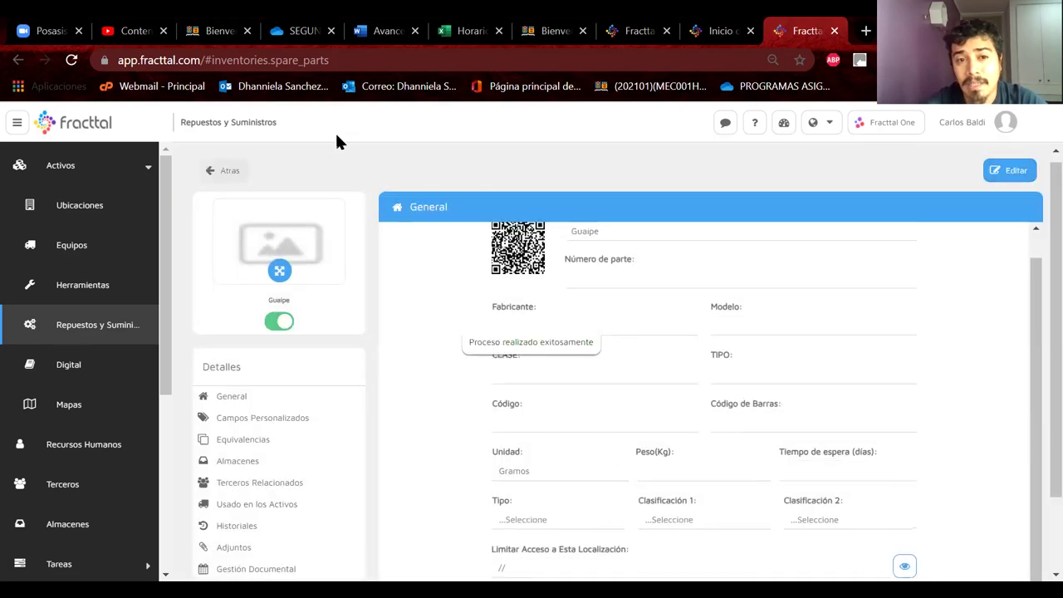
click(238, 178)
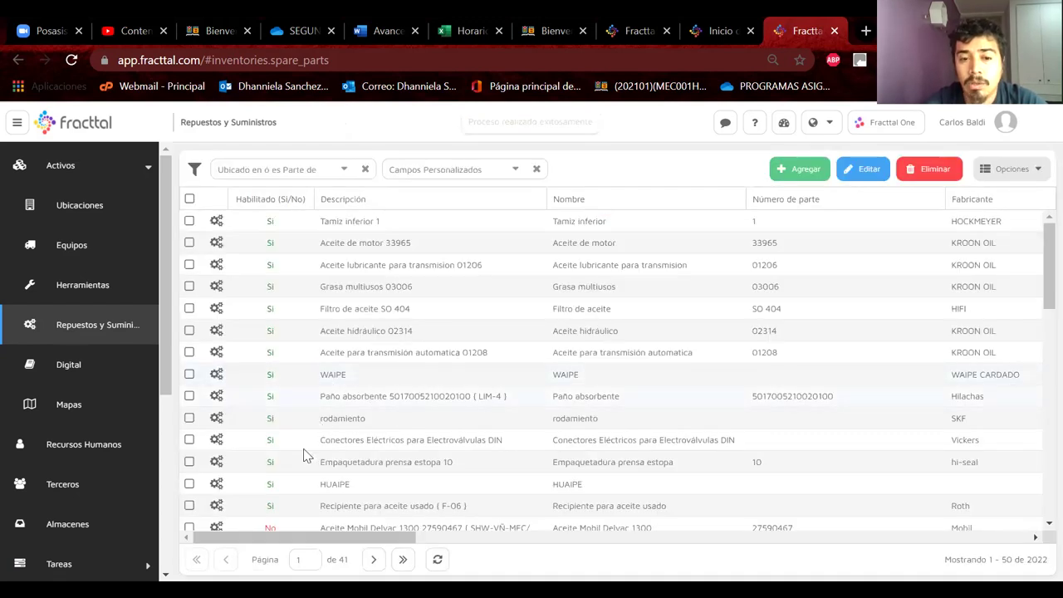
Step: Try to delete Guaipe at the end of the page, confirming a quantity of 1, and close the resulting dialogs
scroll(372, 380, down, 3)
scroll(372, 380, down, 5)
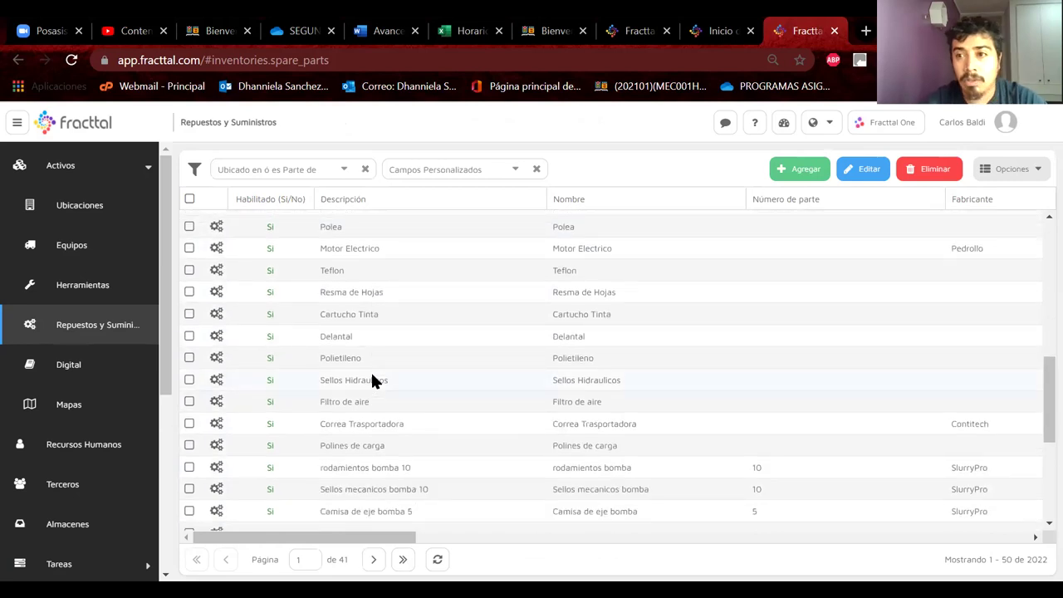
scroll(370, 379, down, 3)
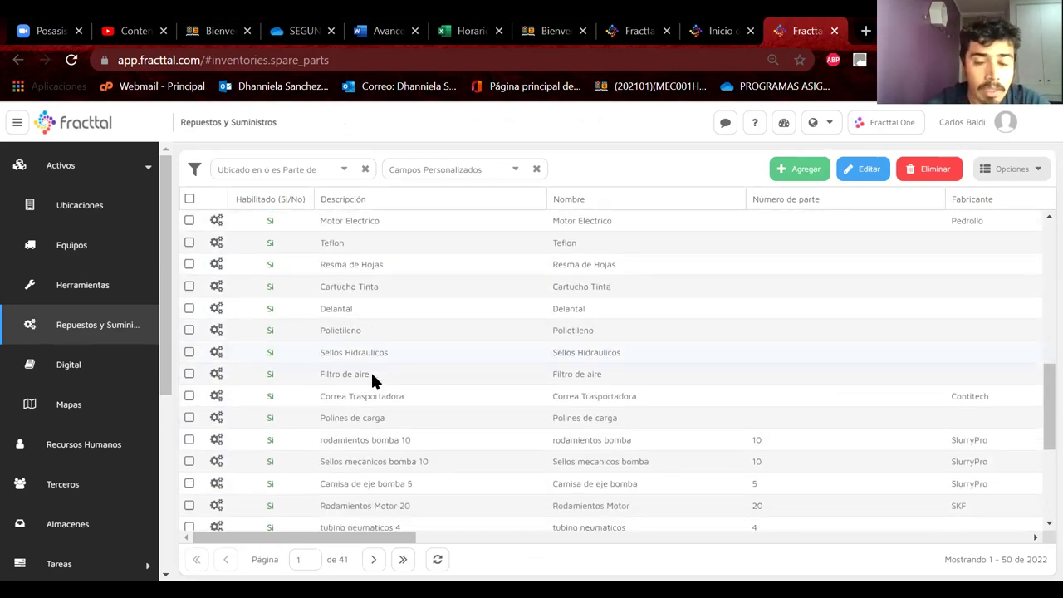
scroll(372, 380, down, 1)
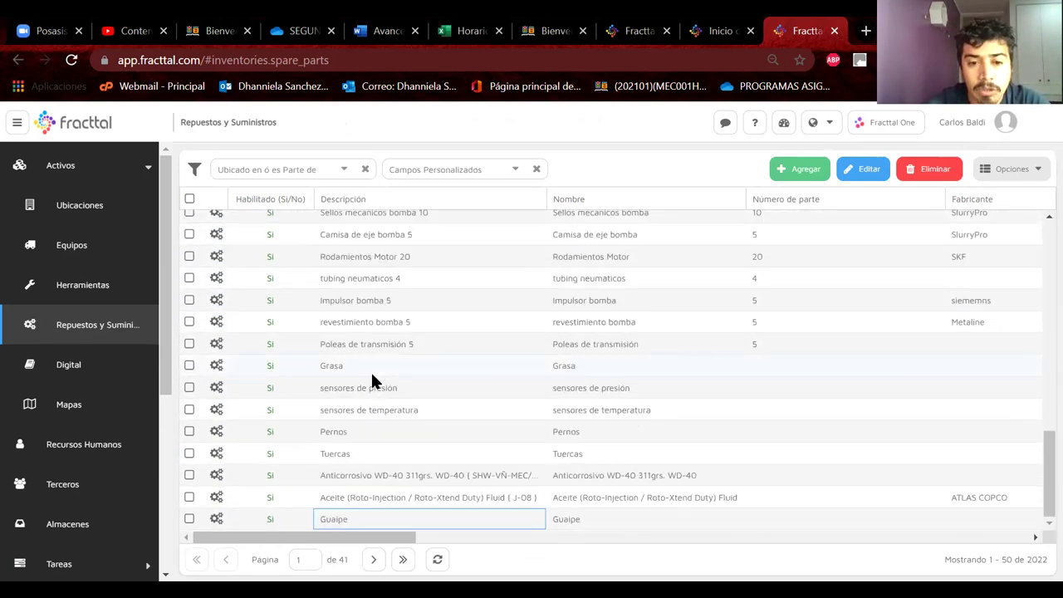
click(190, 519)
click(926, 176)
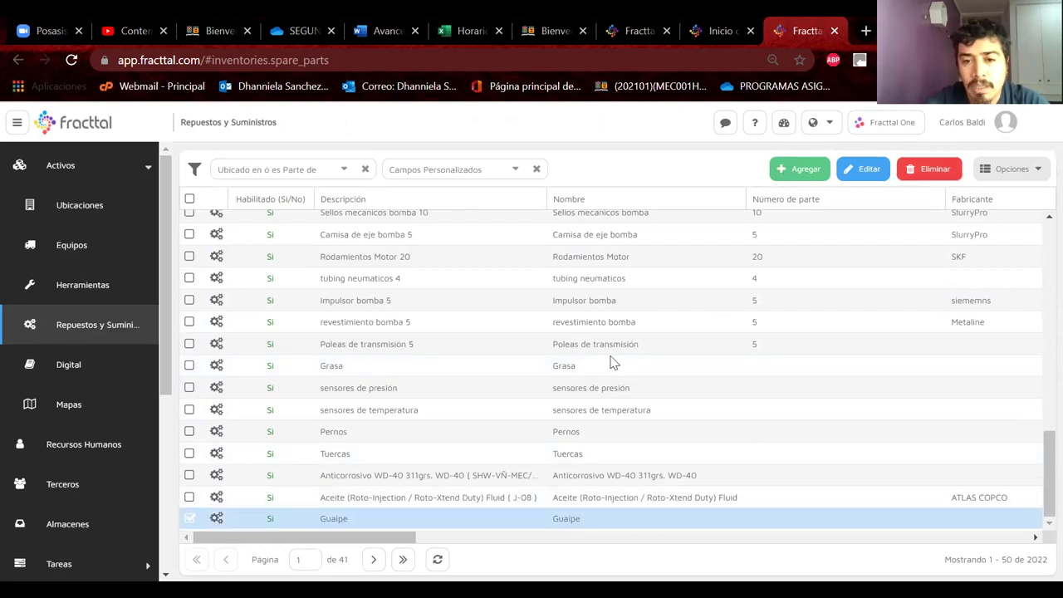
click(673, 357)
click(654, 405)
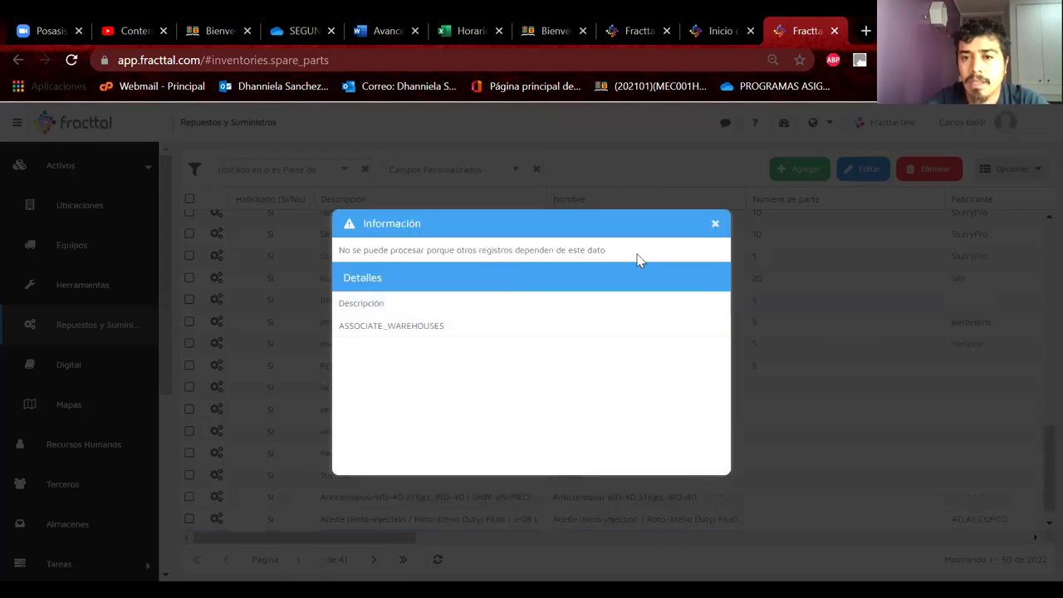
click(714, 226)
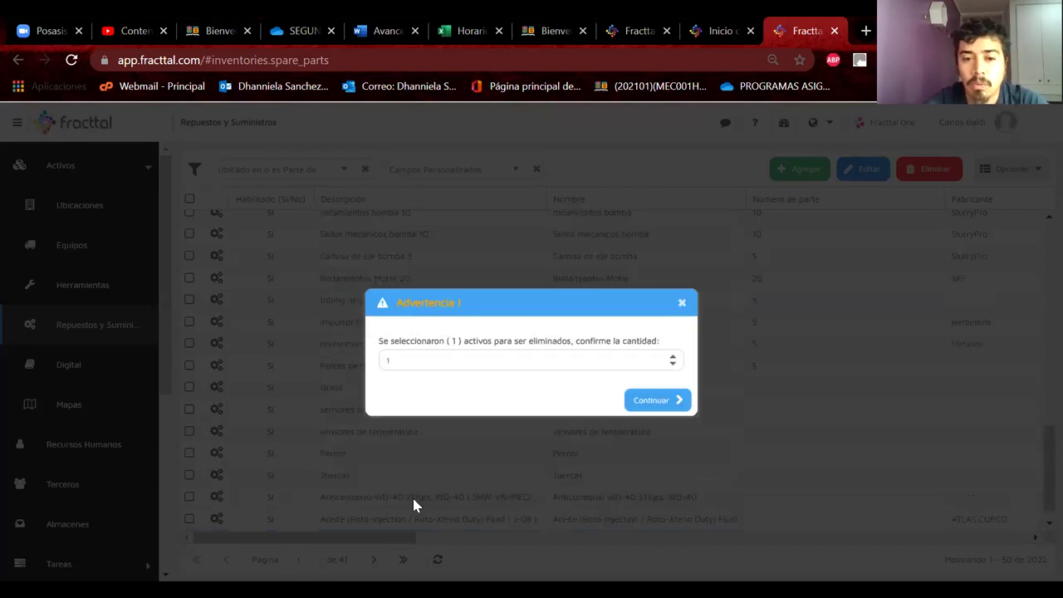
click(681, 304)
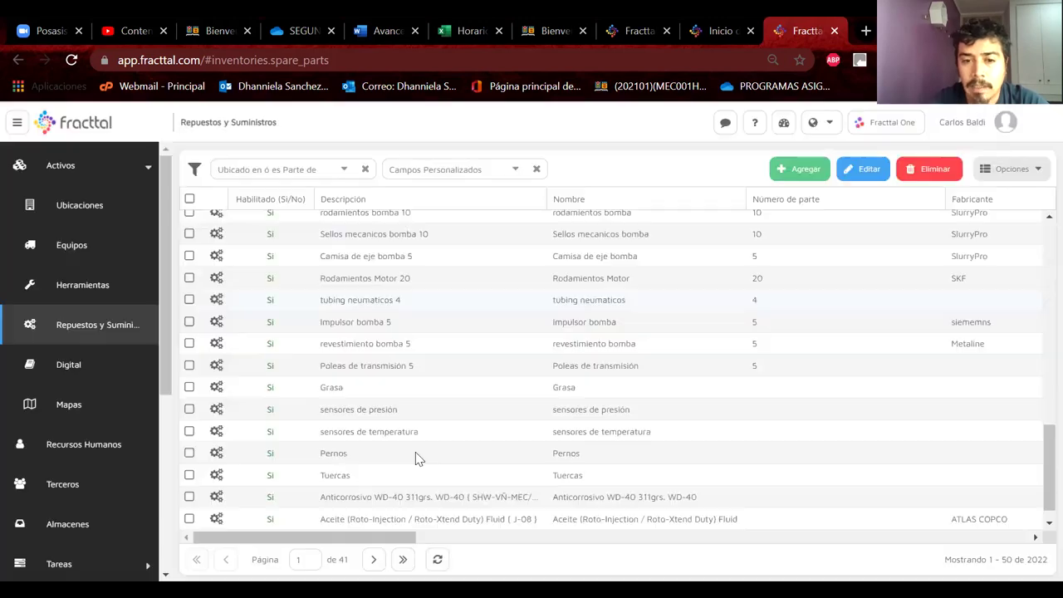
Step: Reopen Guaipe and check its General data, Campos Personalizados and Terceros Relacionados
scroll(327, 510, down, 1)
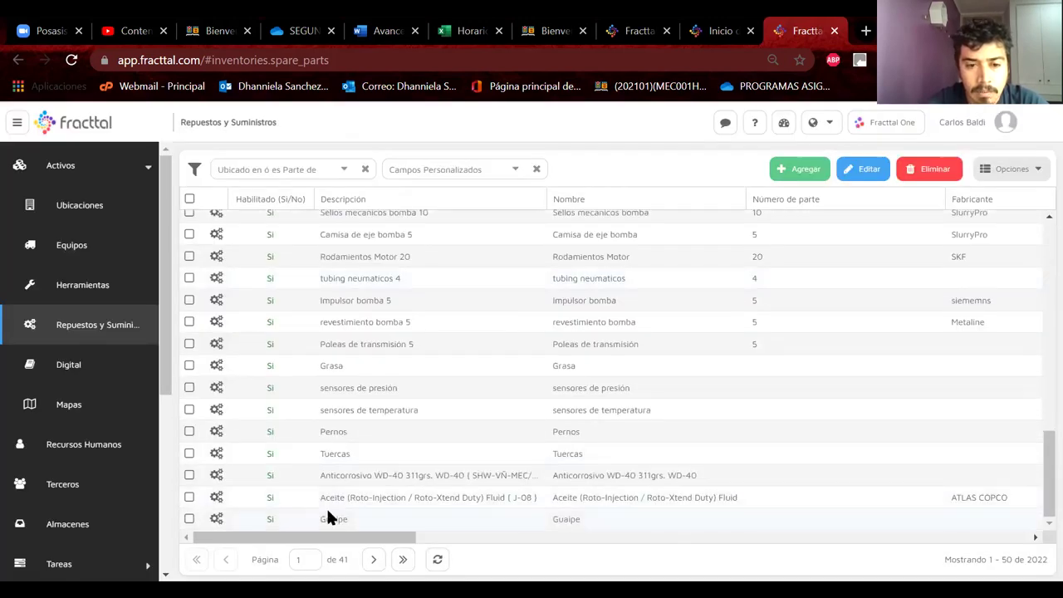
double_click(326, 519)
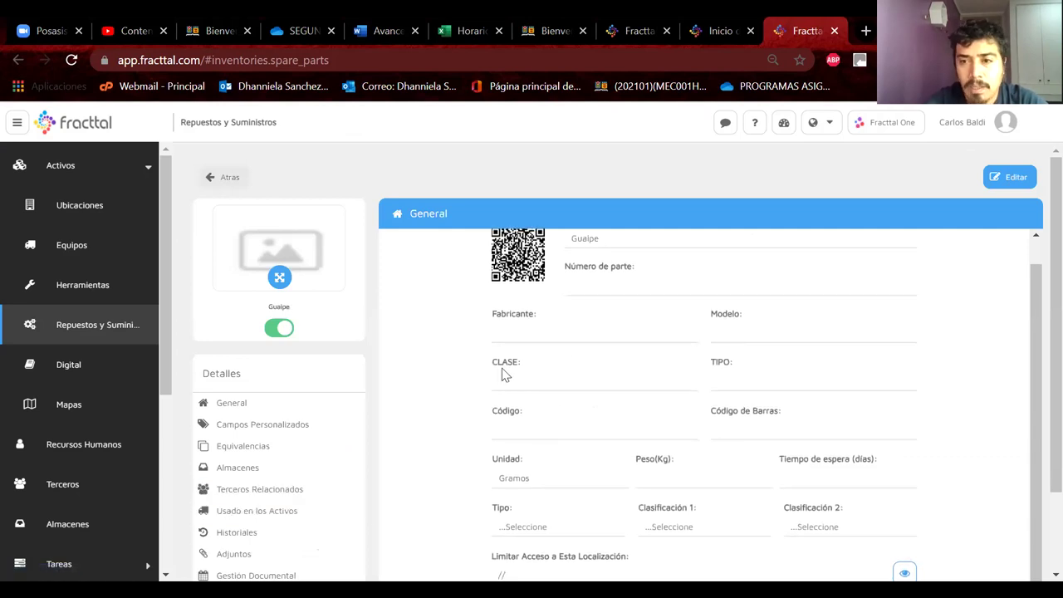
scroll(418, 388, down, 2)
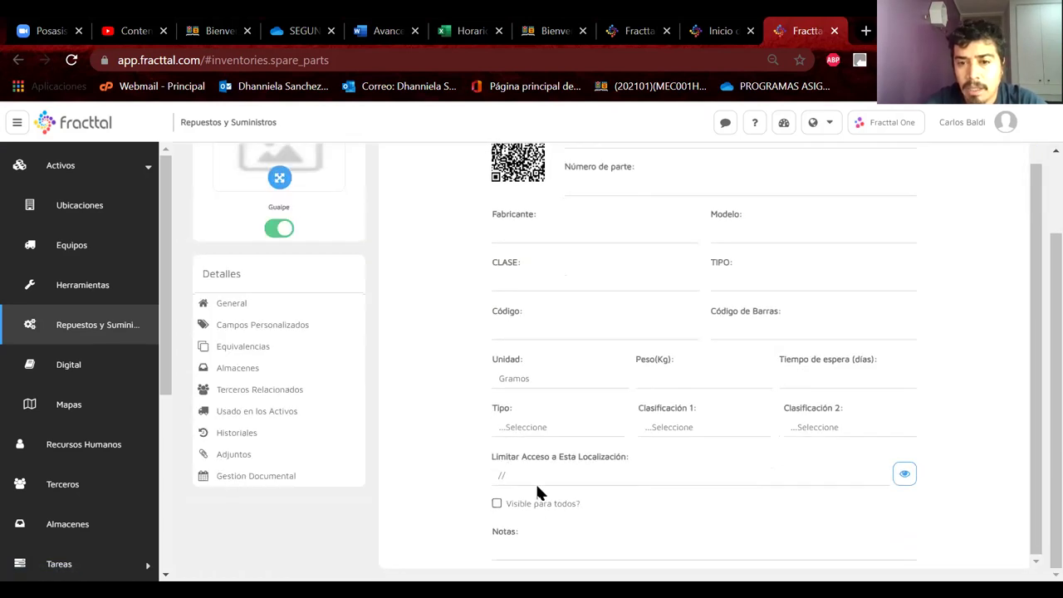
click(271, 332)
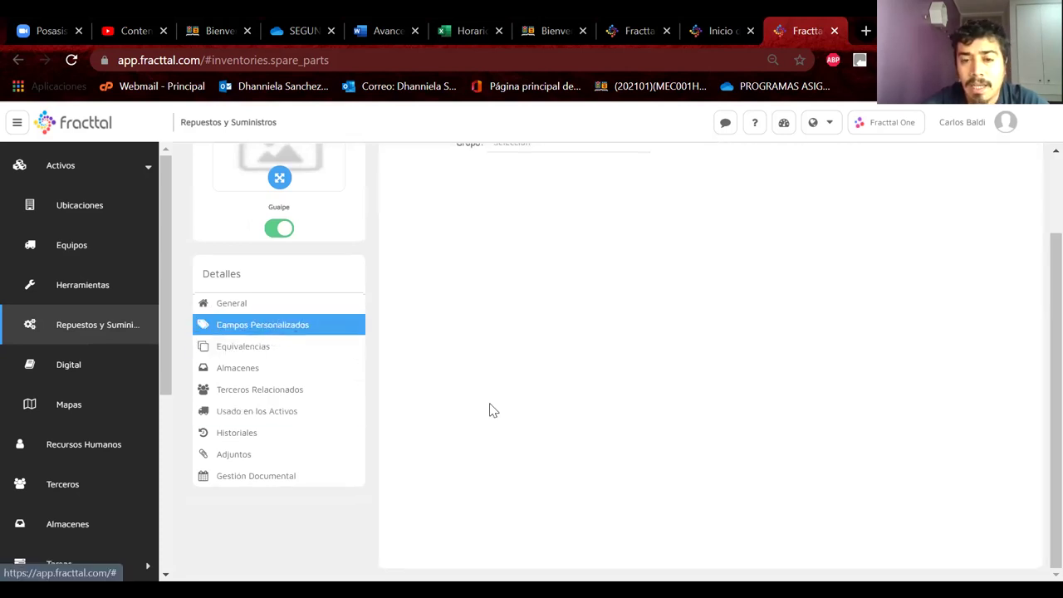
scroll(506, 332, up, 2)
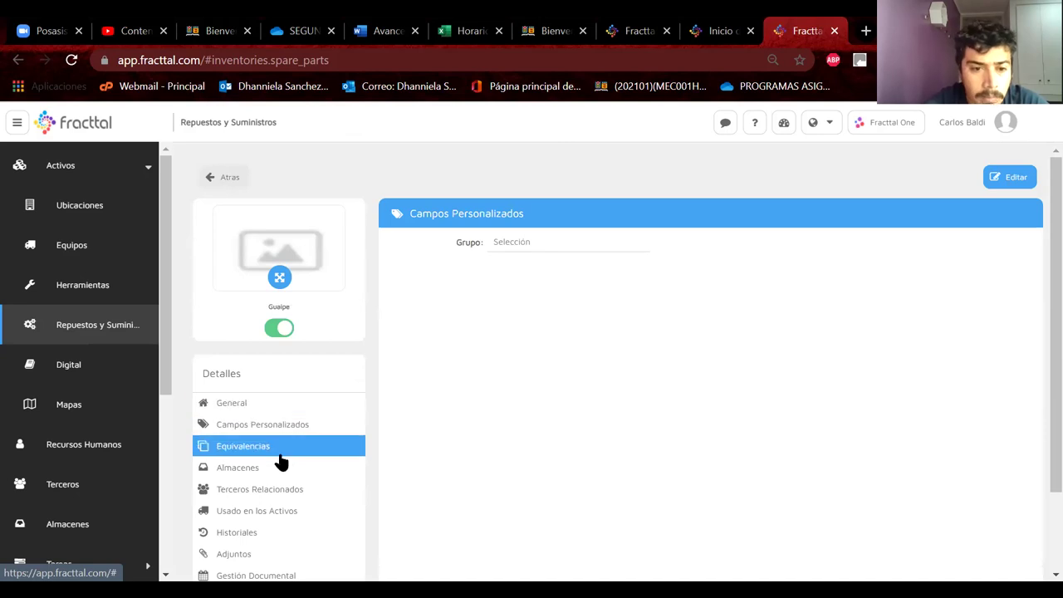
click(258, 497)
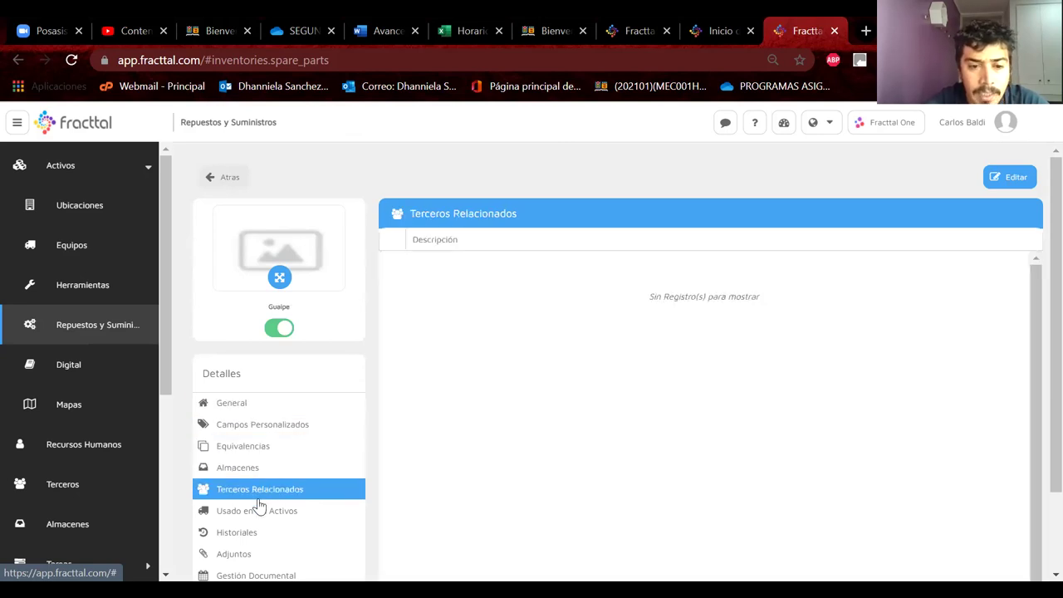
scroll(258, 571, down, 1)
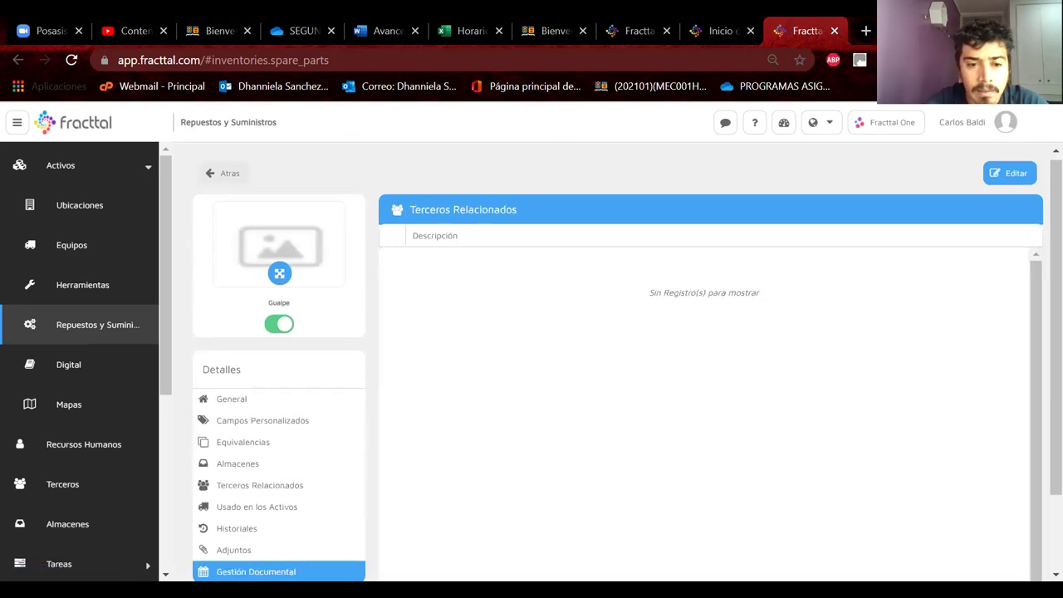
Step: Check Guaipe's Gestión Documental, movement and asset histories, Adjuntos, Terceros Relacionados and General data, then return to the list
click(257, 572)
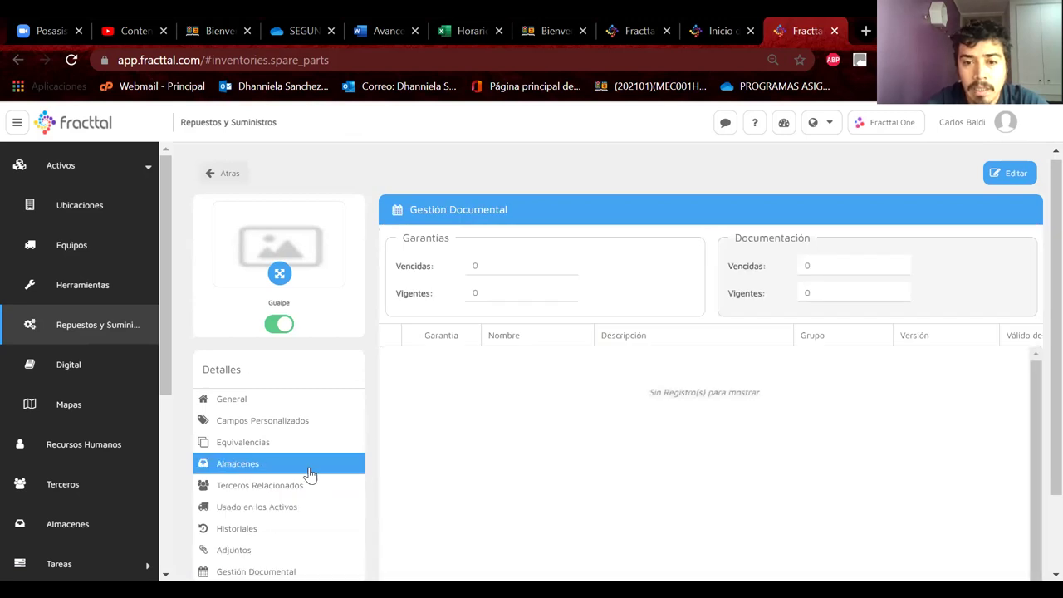
click(236, 529)
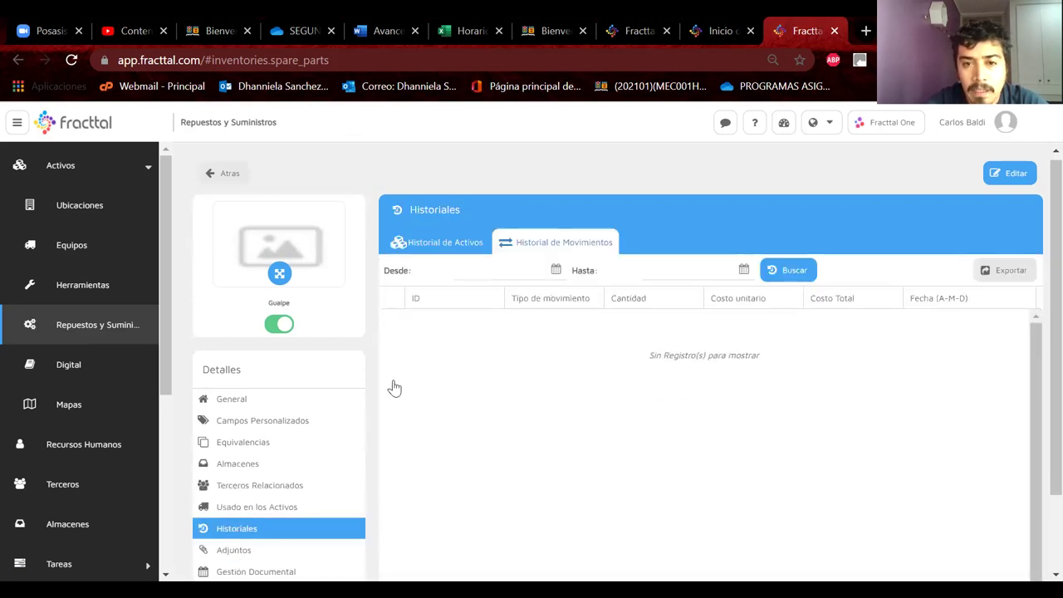
click(438, 252)
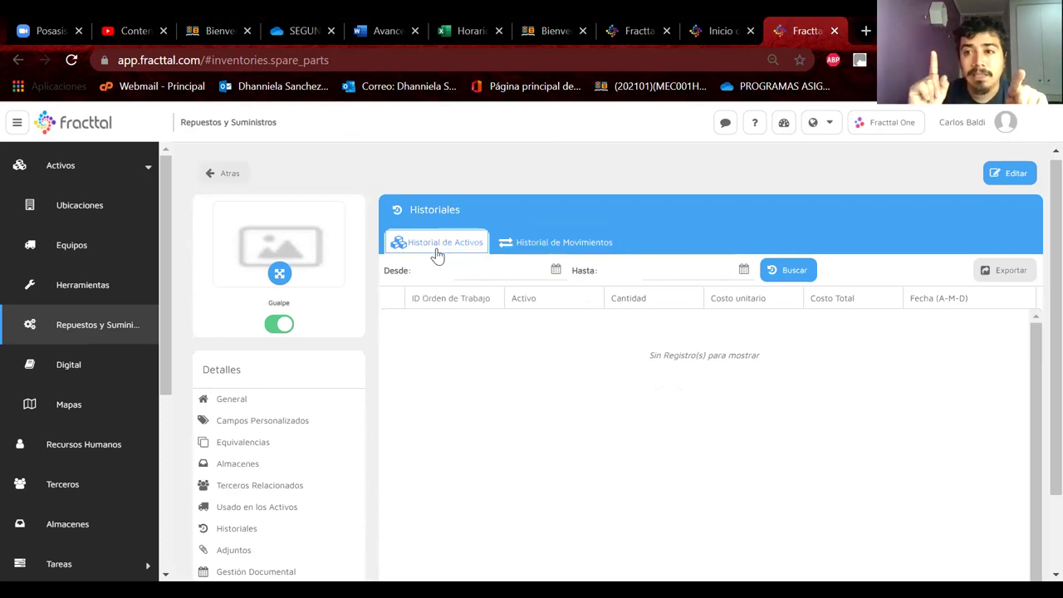
click(249, 550)
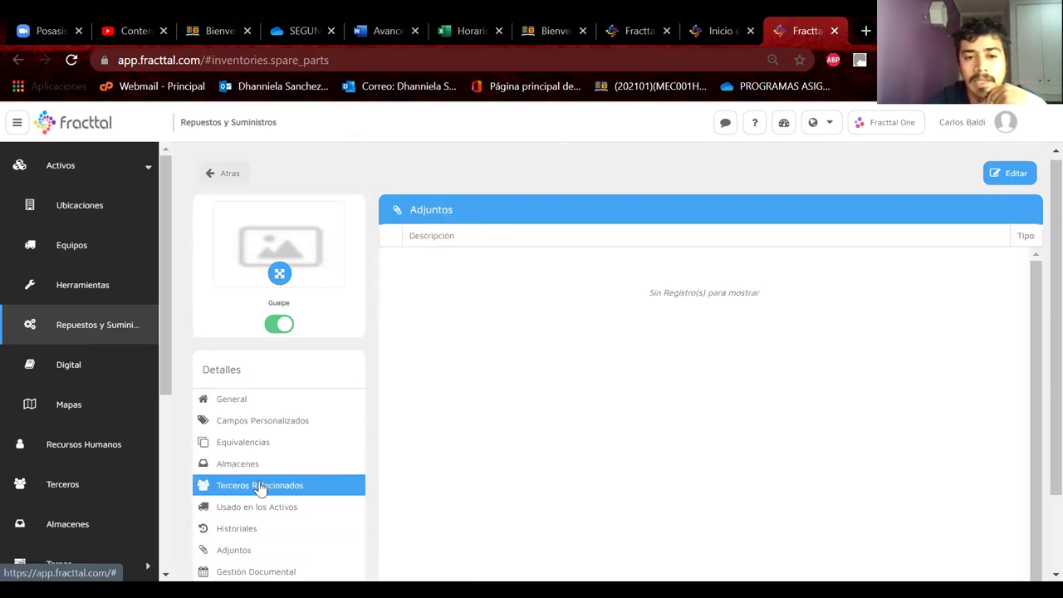
click(257, 486)
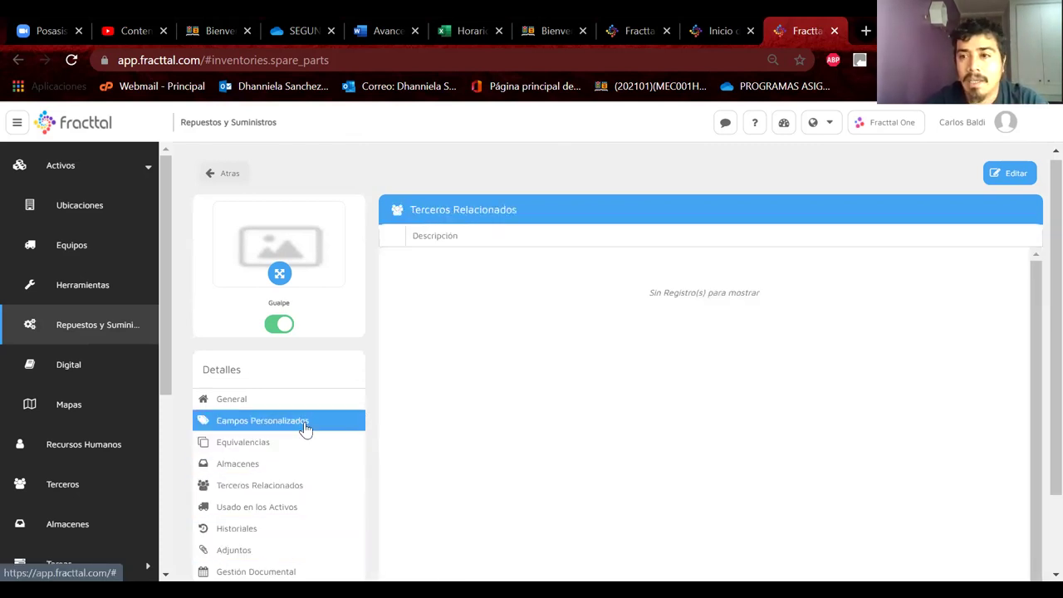
click(241, 419)
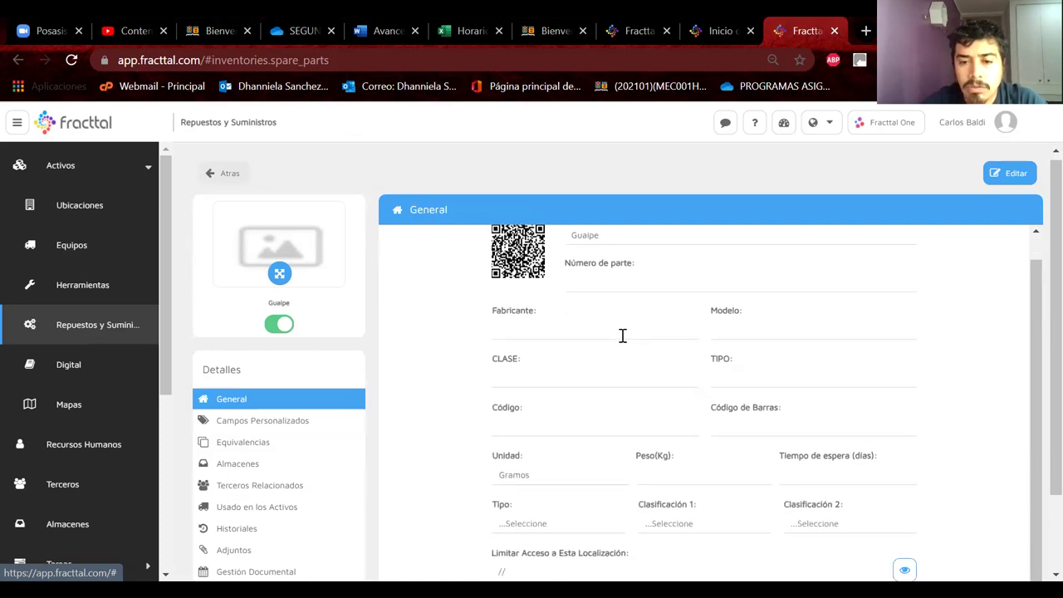
click(222, 173)
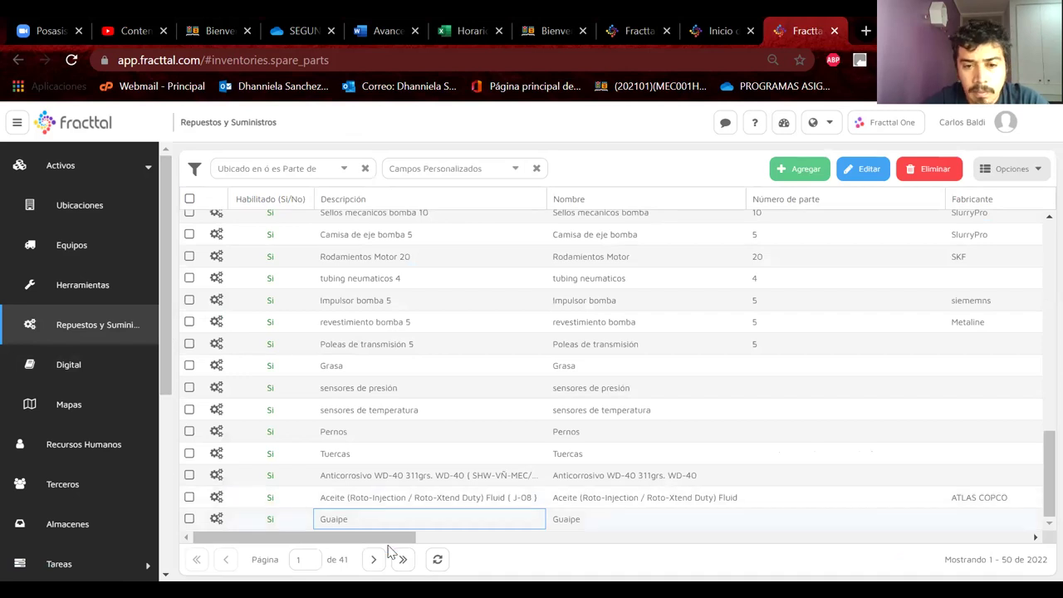
Step: Check Guaipe's row in the Limitar Acceso a Esta Localización and Url Código QR columns of the list
drag(340, 541, 698, 532)
drag(781, 525, 961, 518)
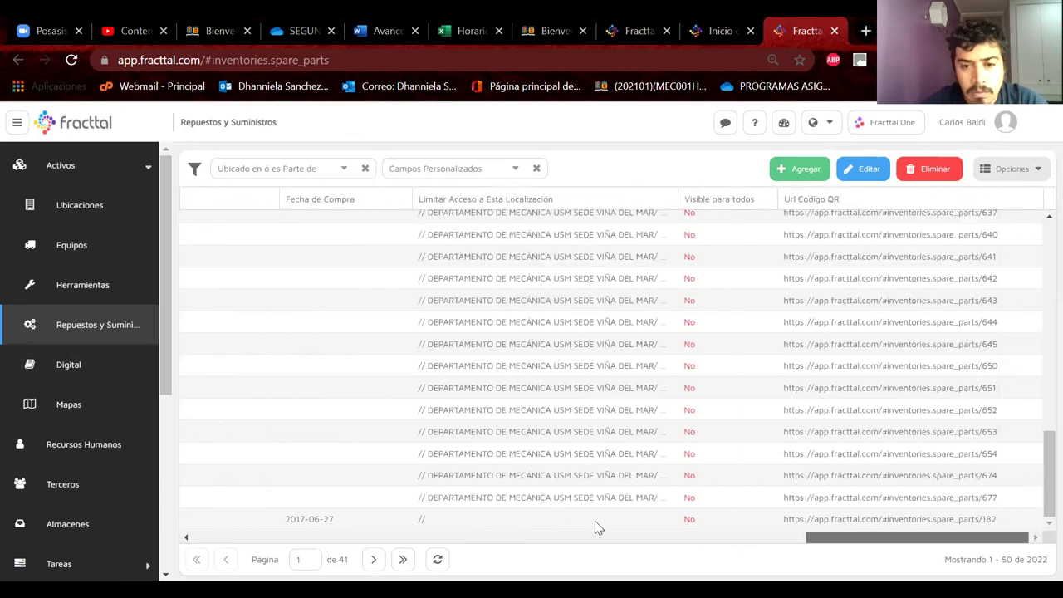
click(539, 522)
click(853, 519)
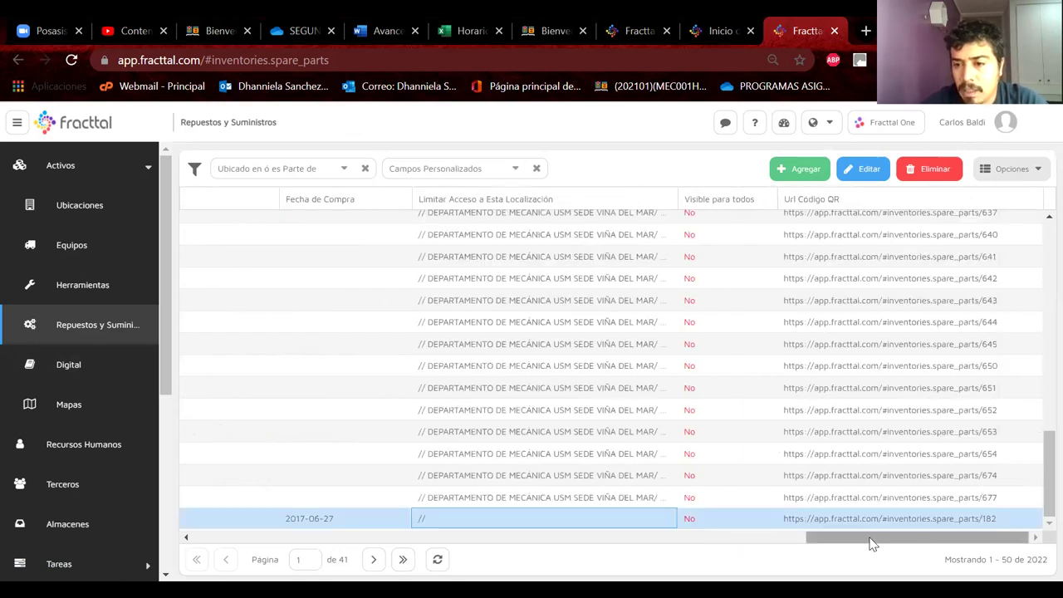
Step: Leave the spare parts list and open the Plan de Tareas list
drag(925, 543, 334, 537)
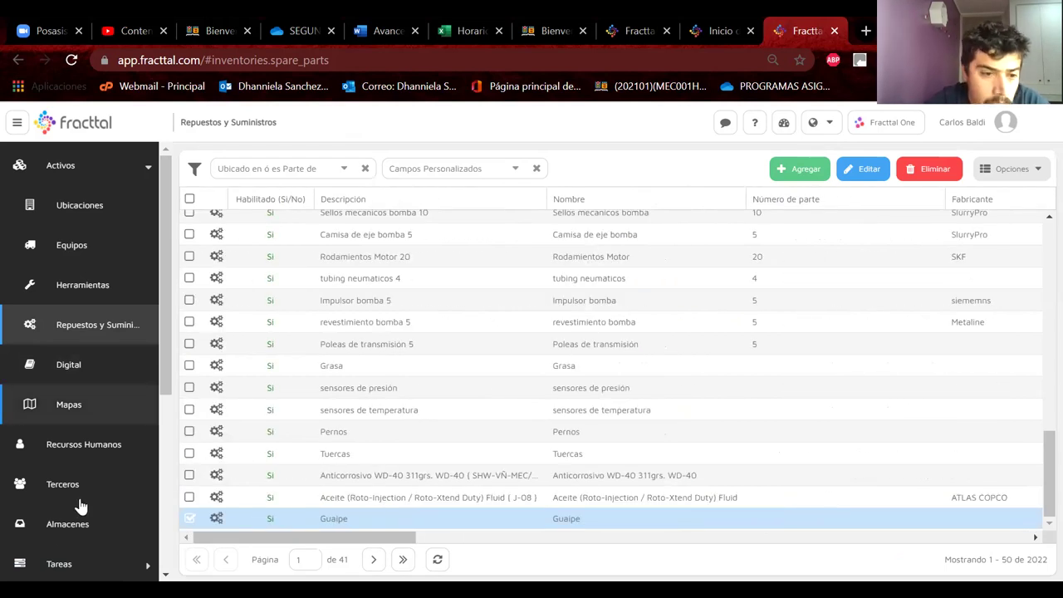
scroll(163, 386, down, 2)
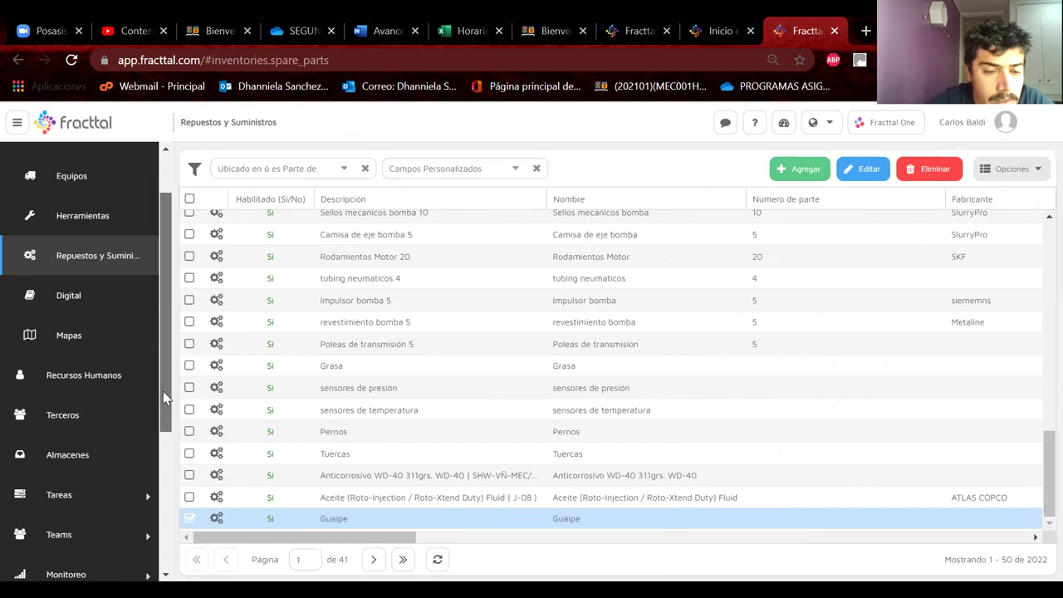
scroll(50, 407, down, 1)
scroll(33, 415, down, 1)
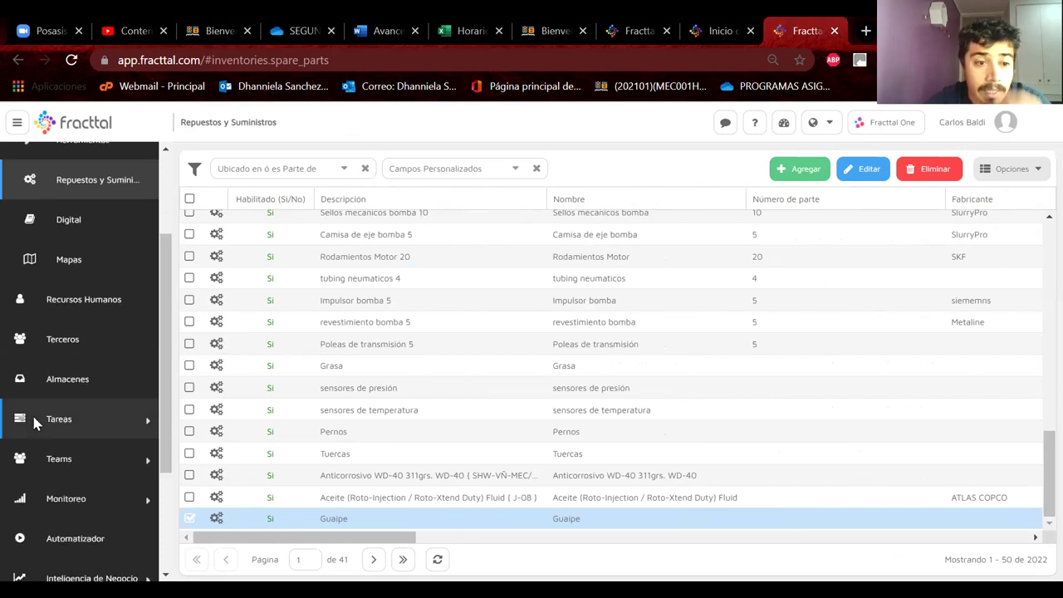
click(32, 412)
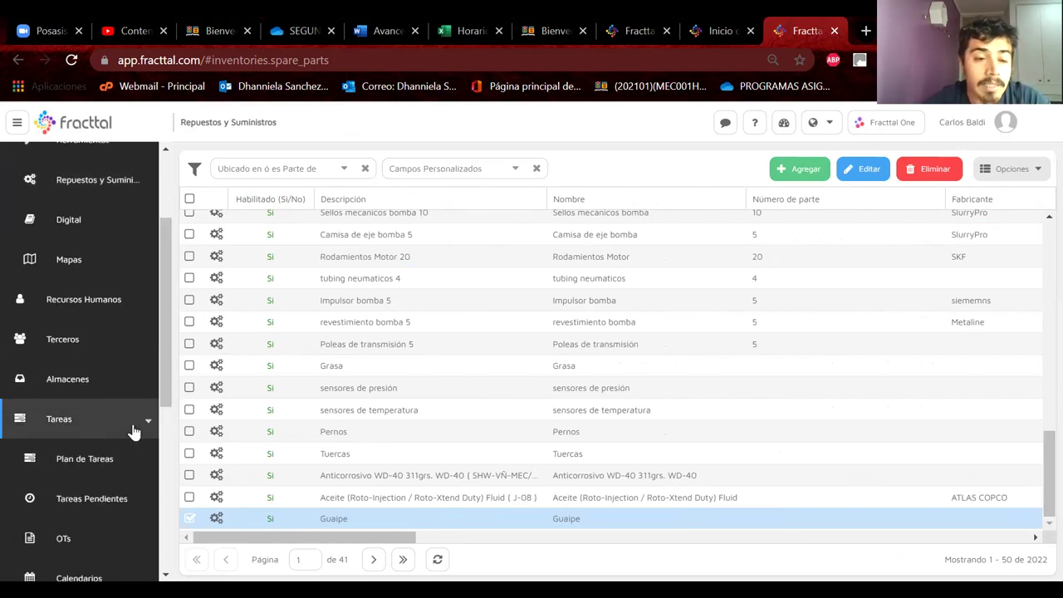
click(94, 463)
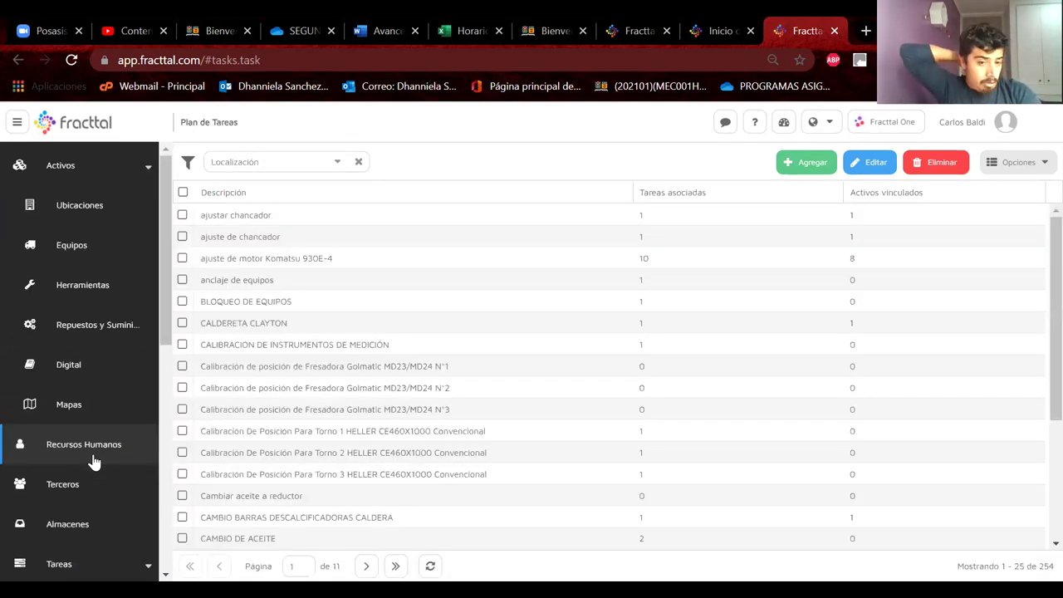
Step: Try to delete the task plan "ajustar chancador" and dismiss the resulting dialogs
click(209, 220)
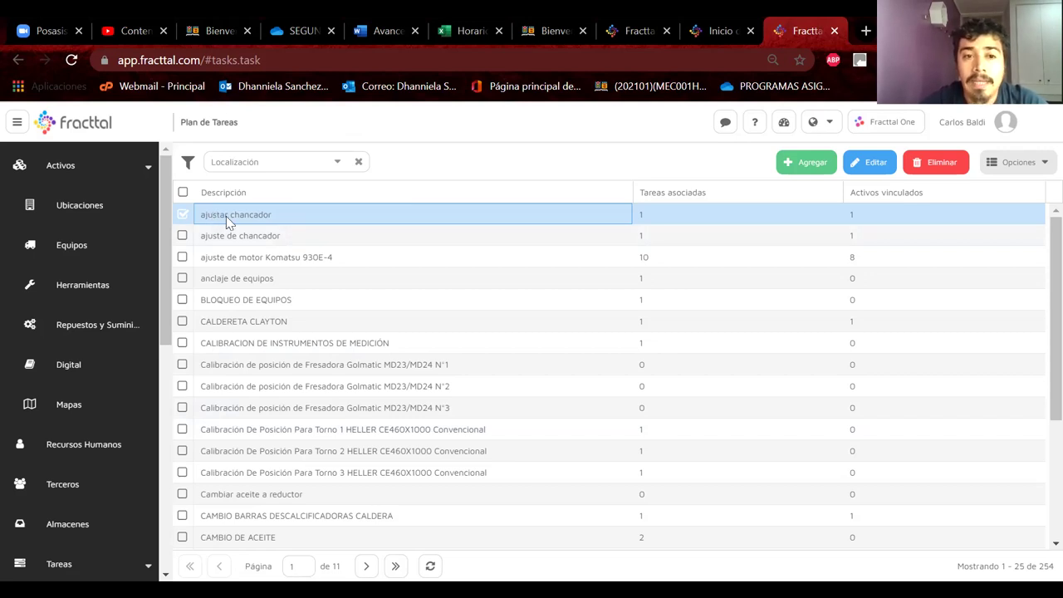
key(BackSpace)
text(r)
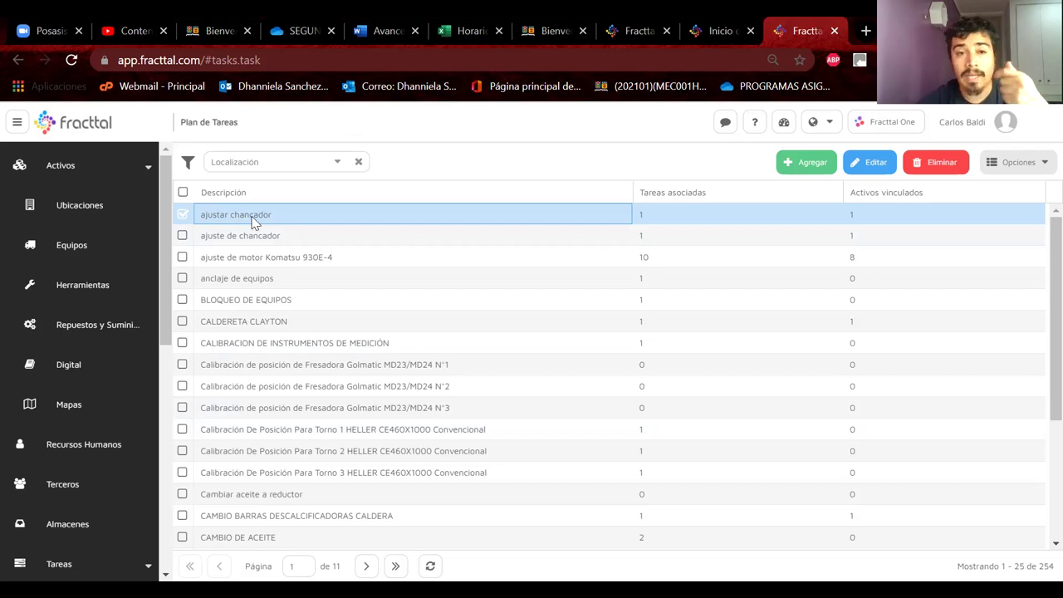
mouse_move(186, 125)
mouse_down()
mouse_move(246, 126)
mouse_move(192, 119)
mouse_up()
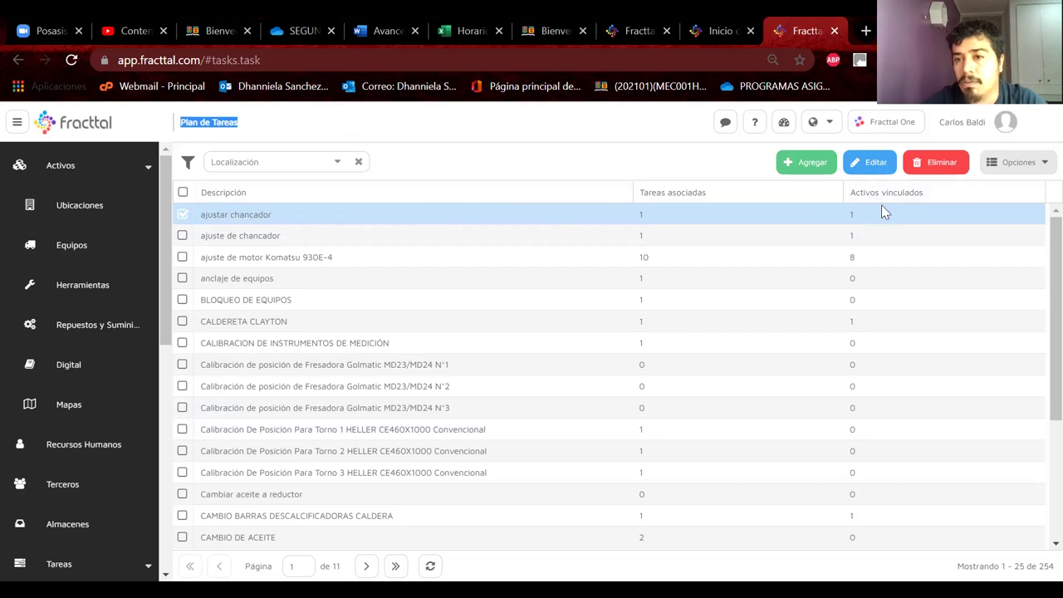
click(926, 163)
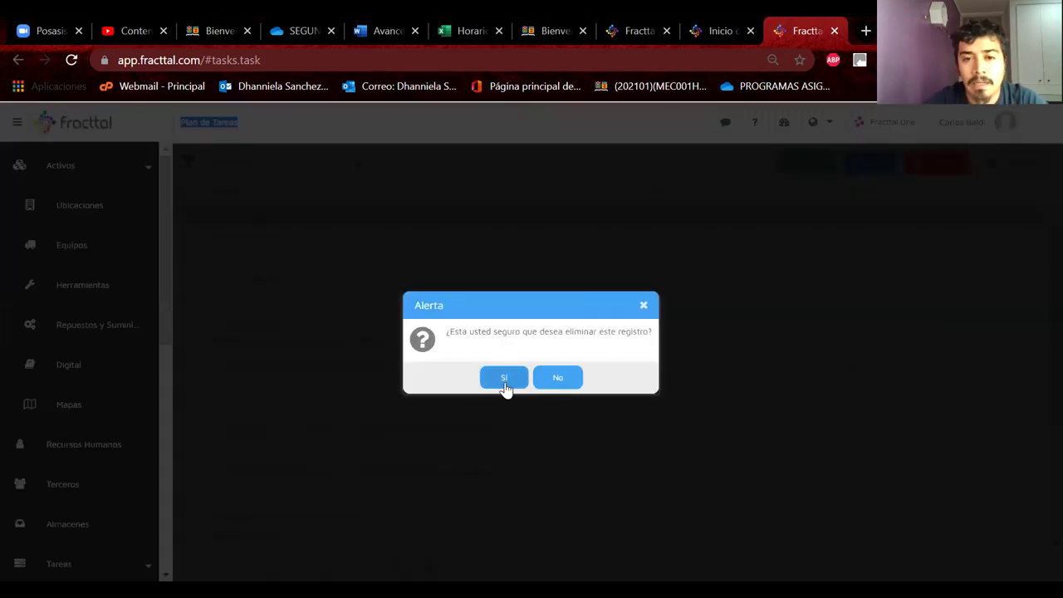
click(505, 380)
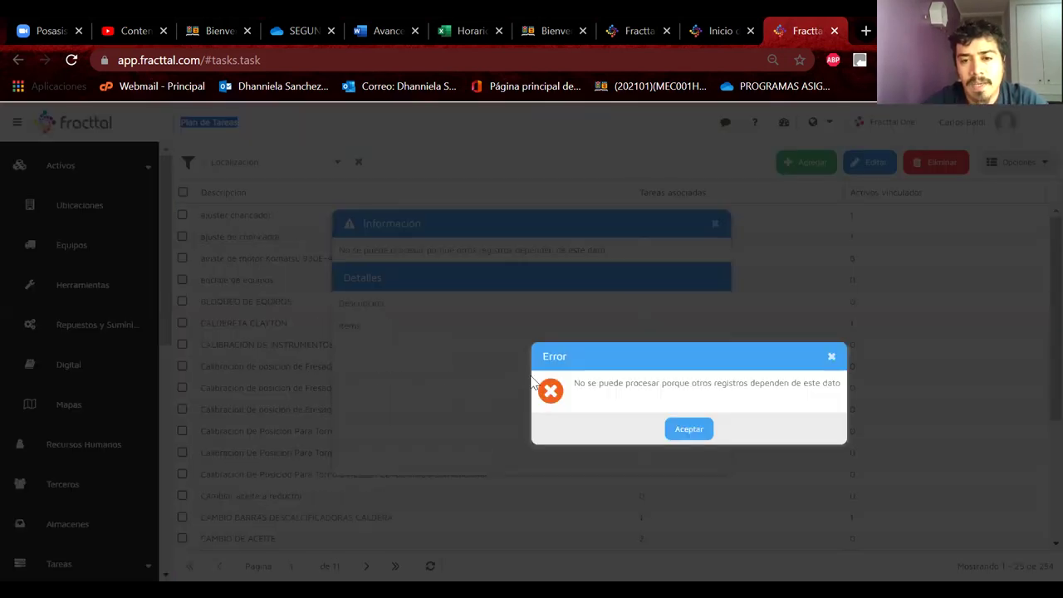
click(690, 430)
drag(530, 249, 686, 230)
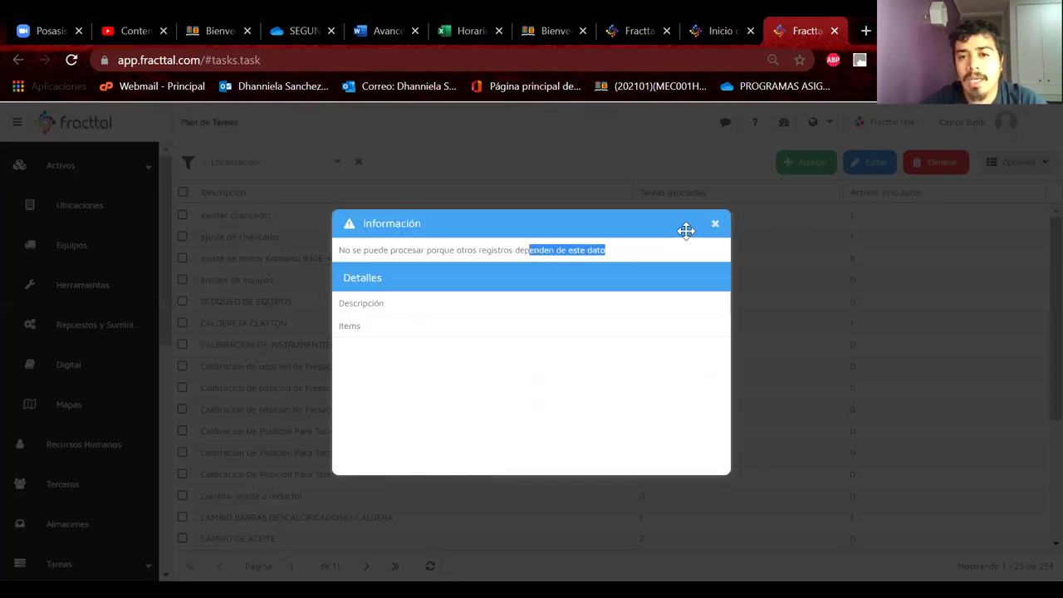
click(715, 223)
Step: Open the "ajustar chancador" plan and check its tasks and Activos Vinculados
click(229, 214)
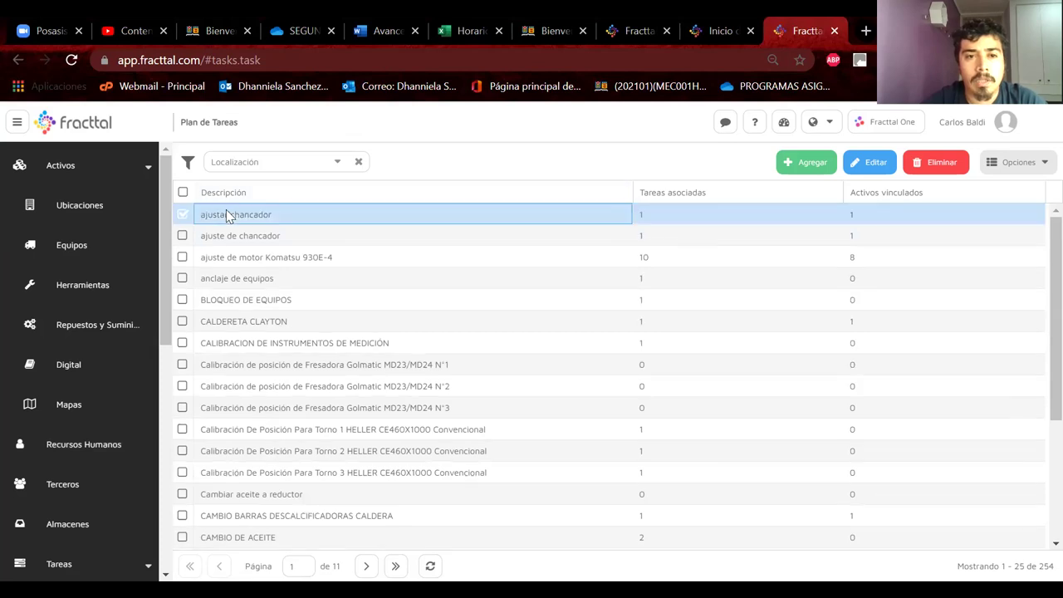
double_click(228, 211)
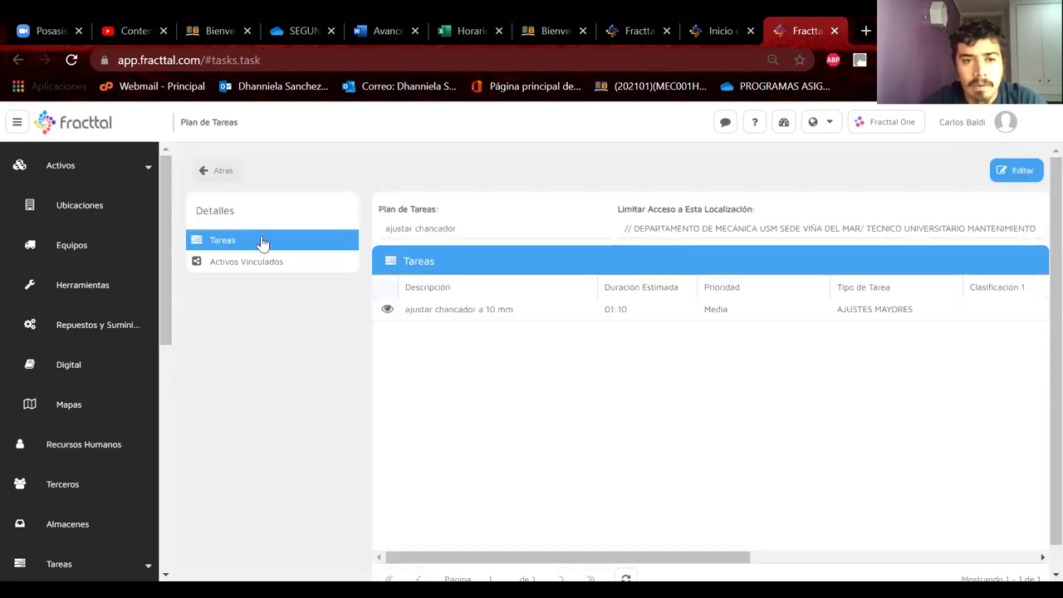
click(235, 270)
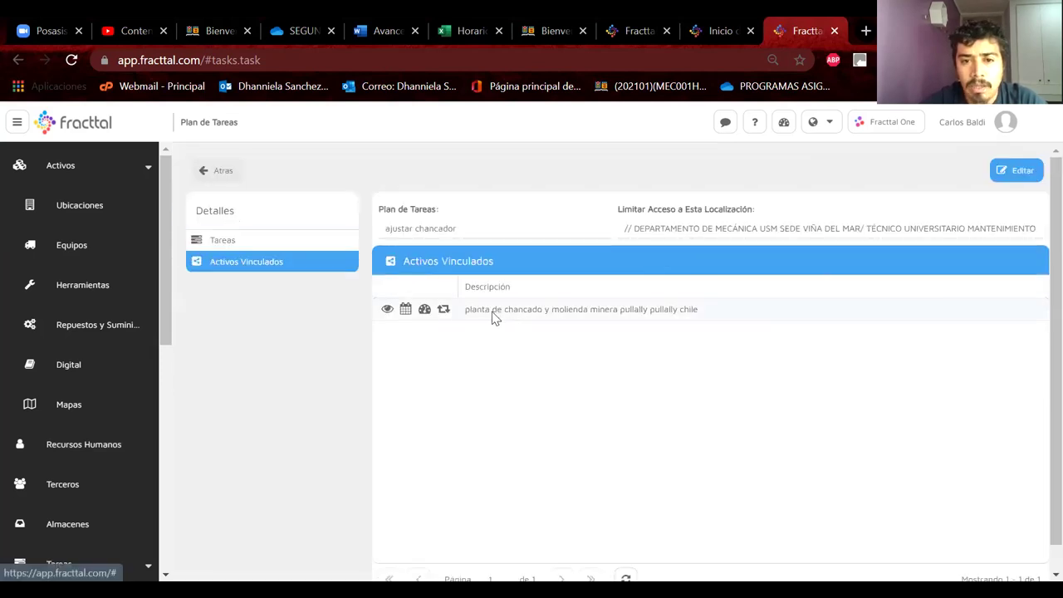
click(515, 311)
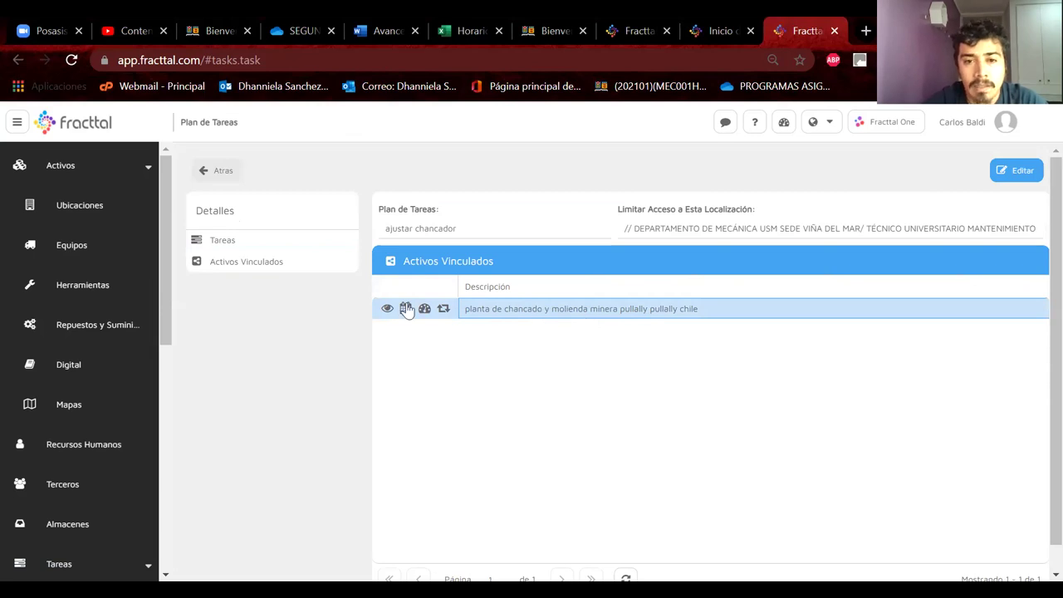
Step: Unlink the asset "planta de chancado y molienda minera pullally pullally chile" from the plan, save it and return to the list
click(1008, 184)
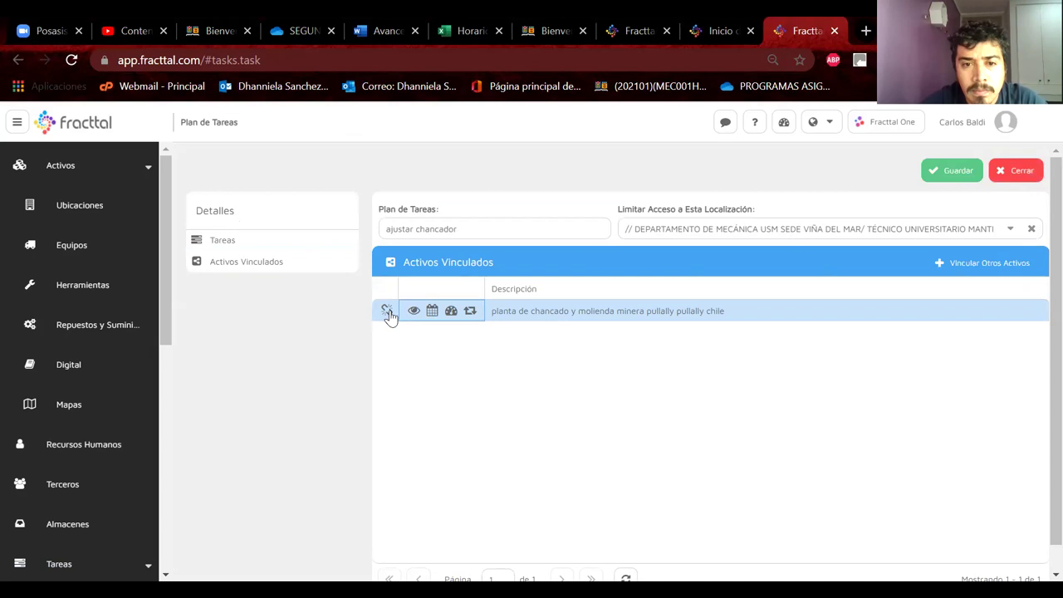
click(388, 313)
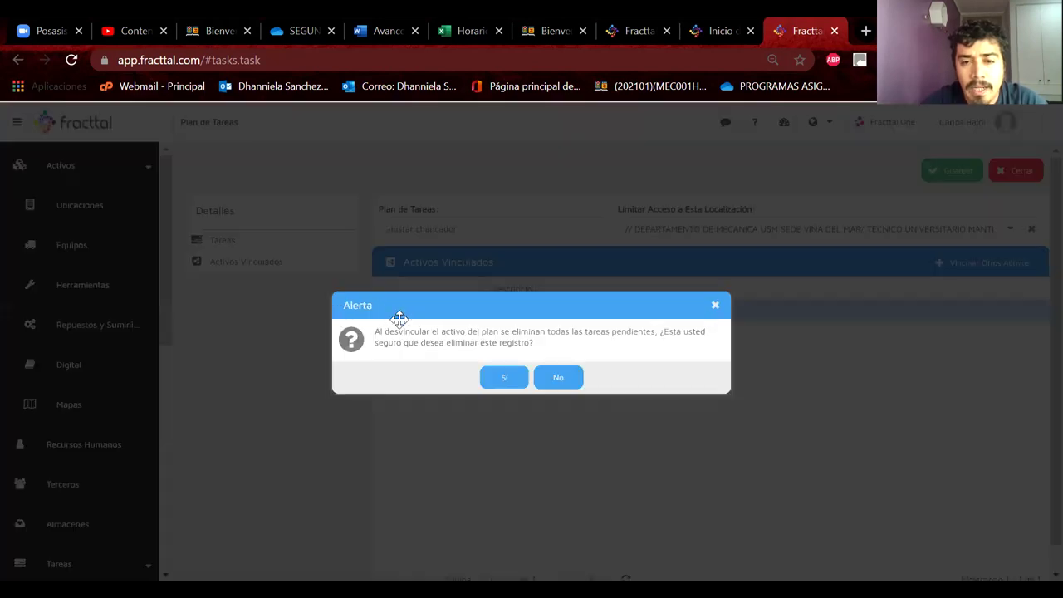
click(501, 379)
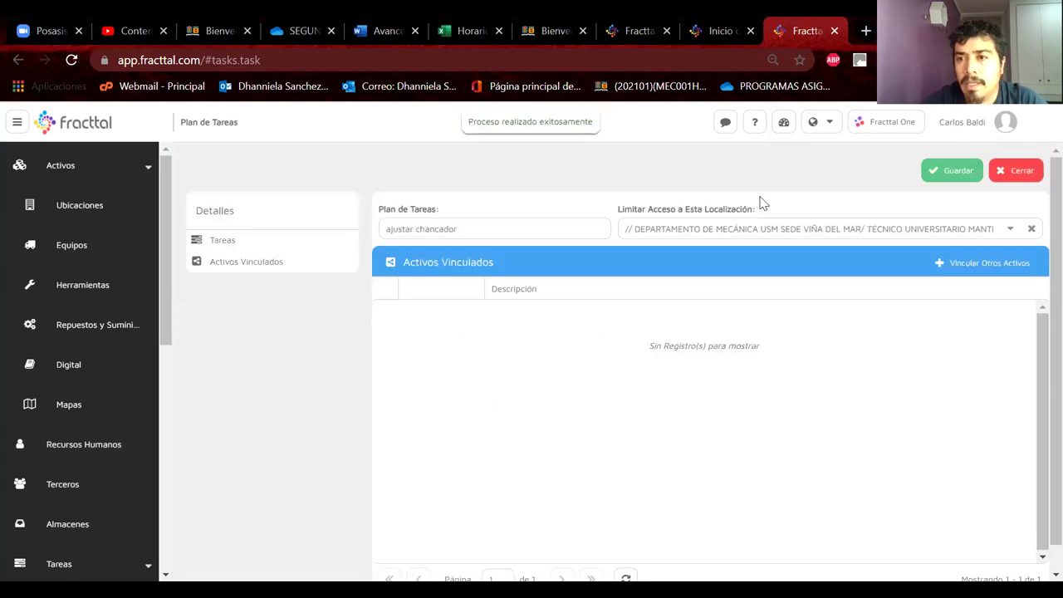
click(953, 170)
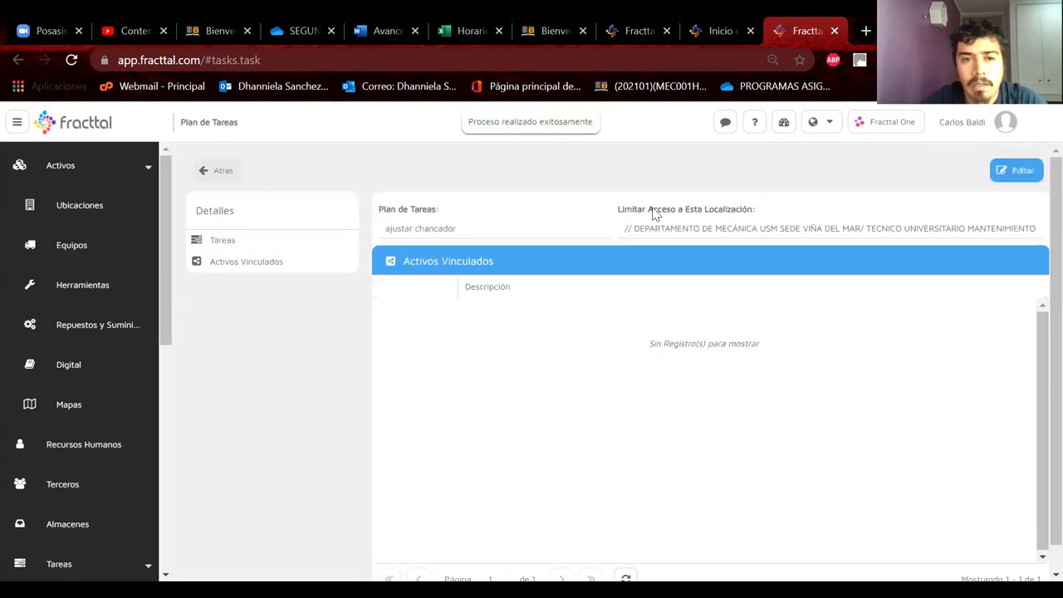
click(219, 170)
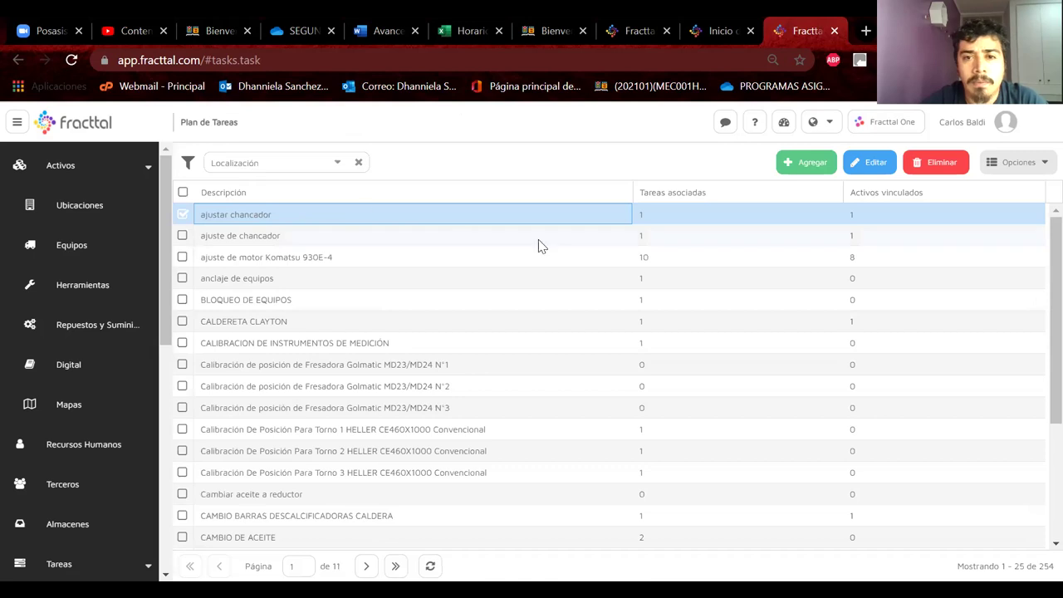
Step: Refresh the task plan list and delete the "ajustar chancador" plan
click(937, 165)
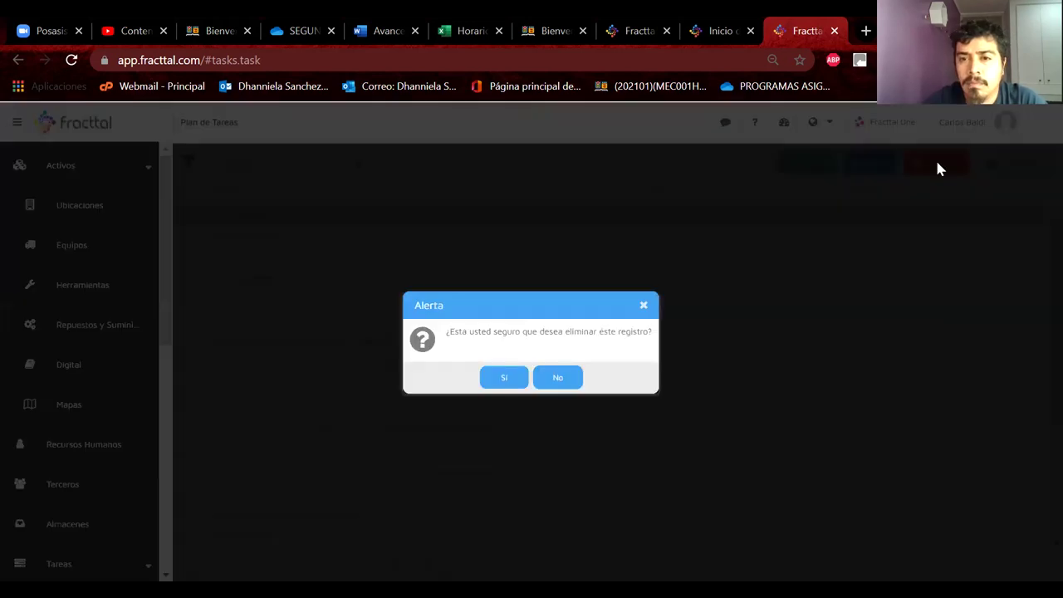
click(639, 306)
click(430, 565)
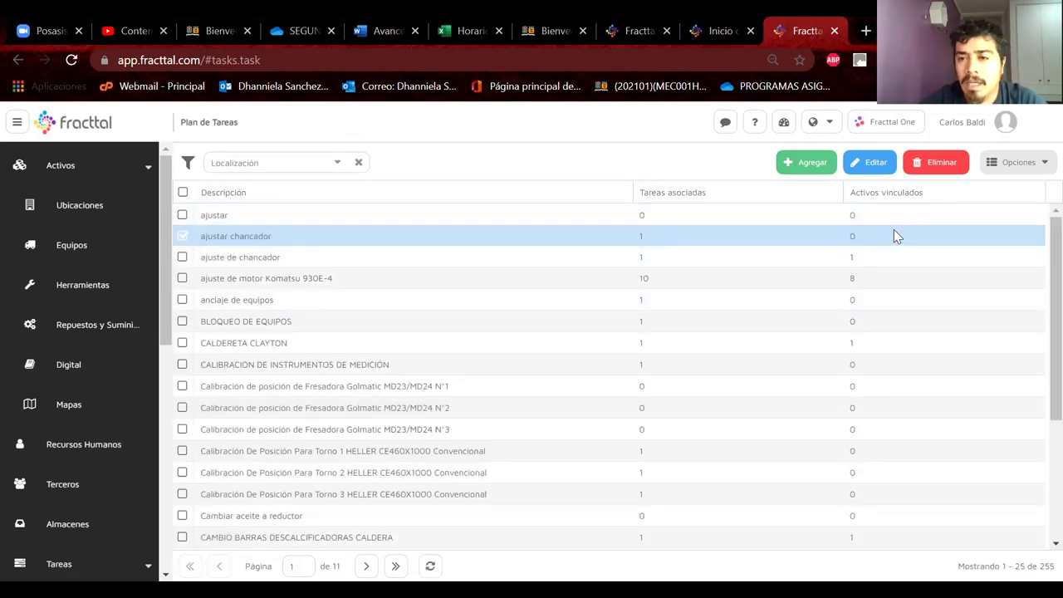
click(936, 161)
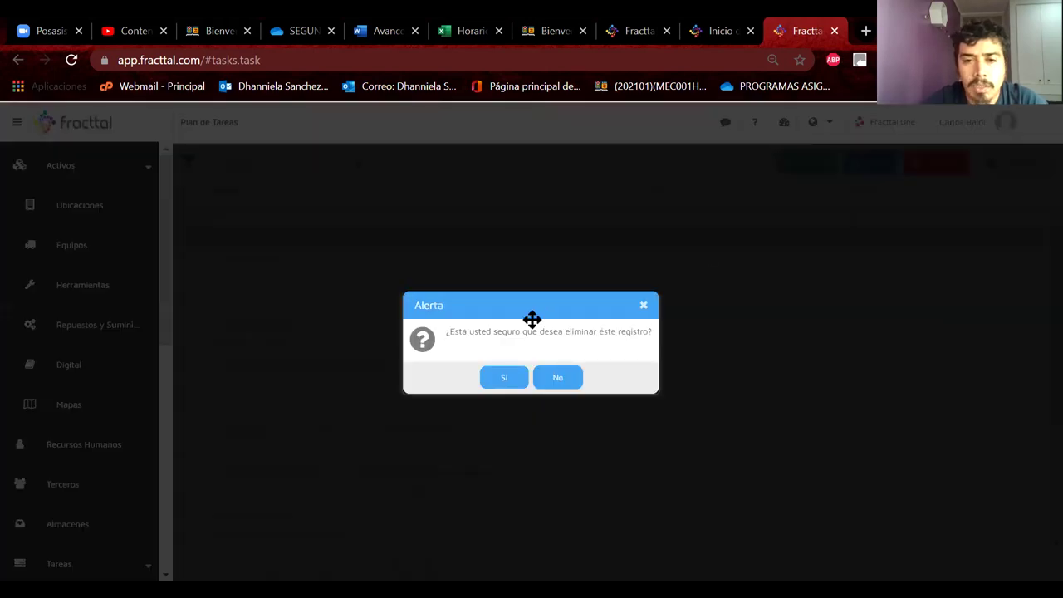
click(504, 377)
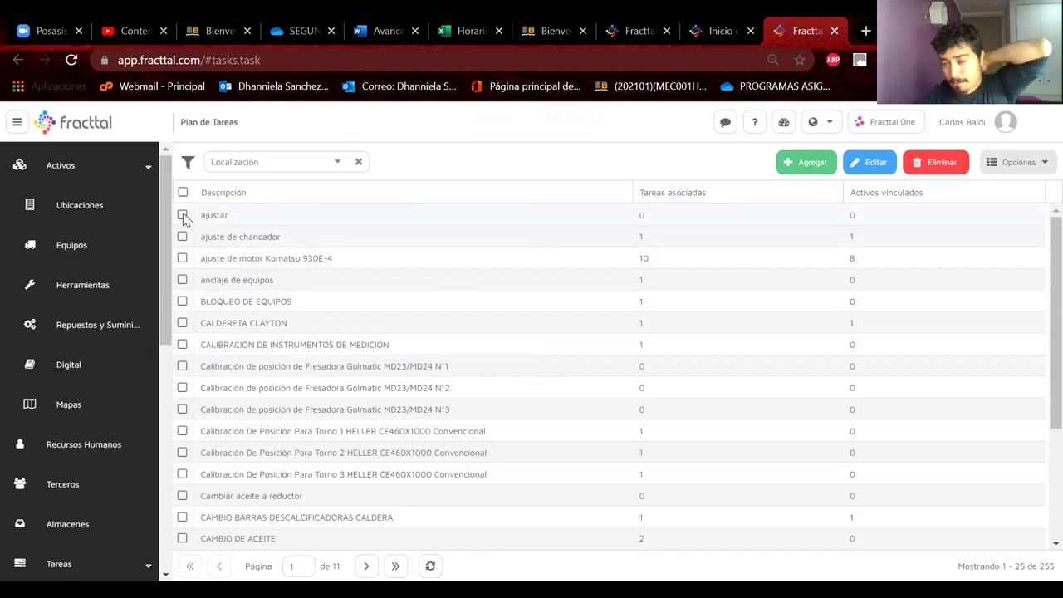
click(617, 341)
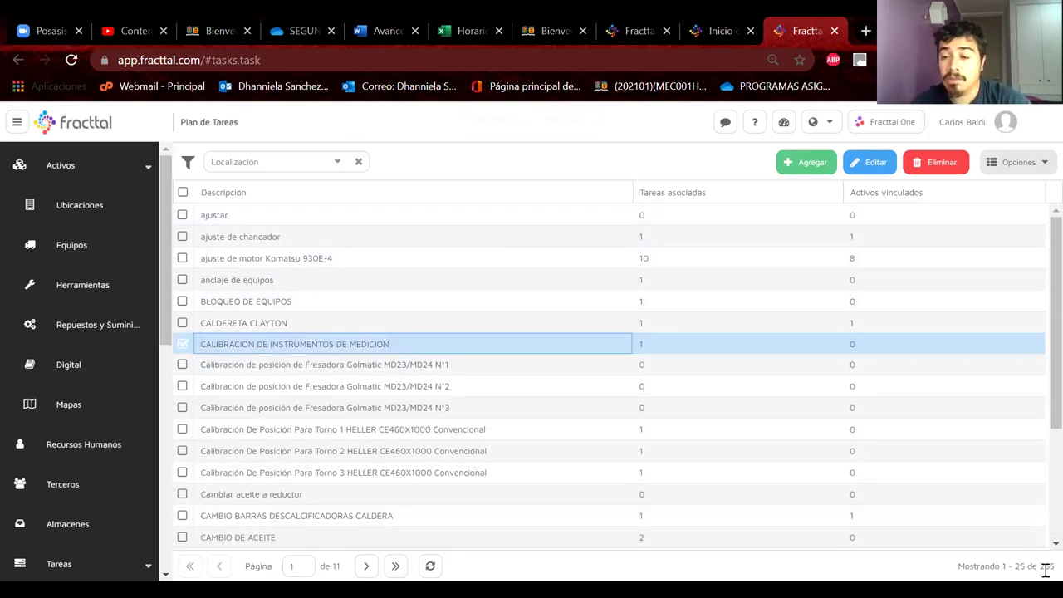
drag(1037, 570, 1037, 564)
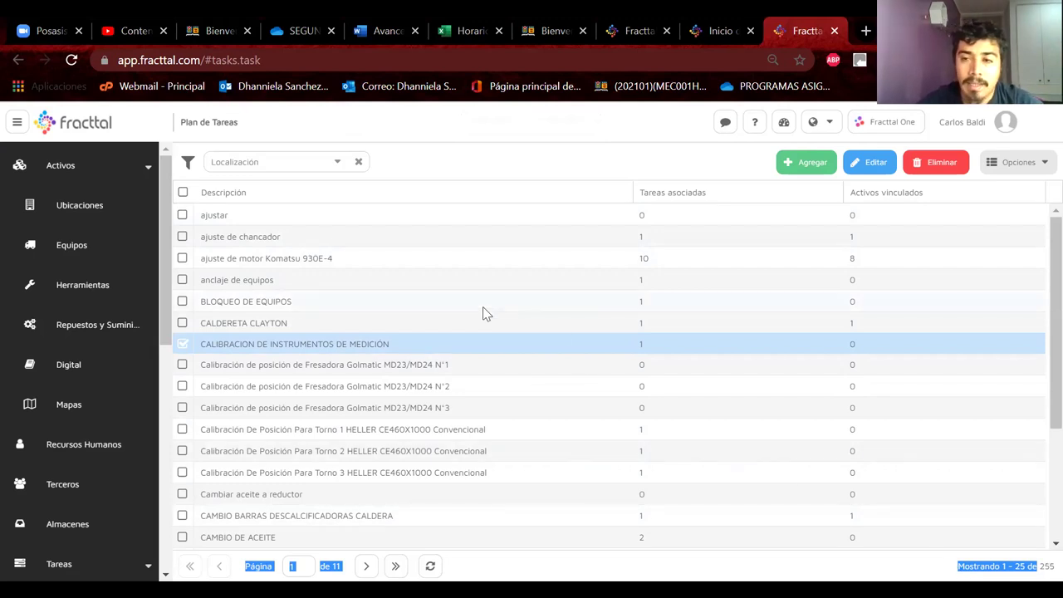
scroll(484, 307, down, 1)
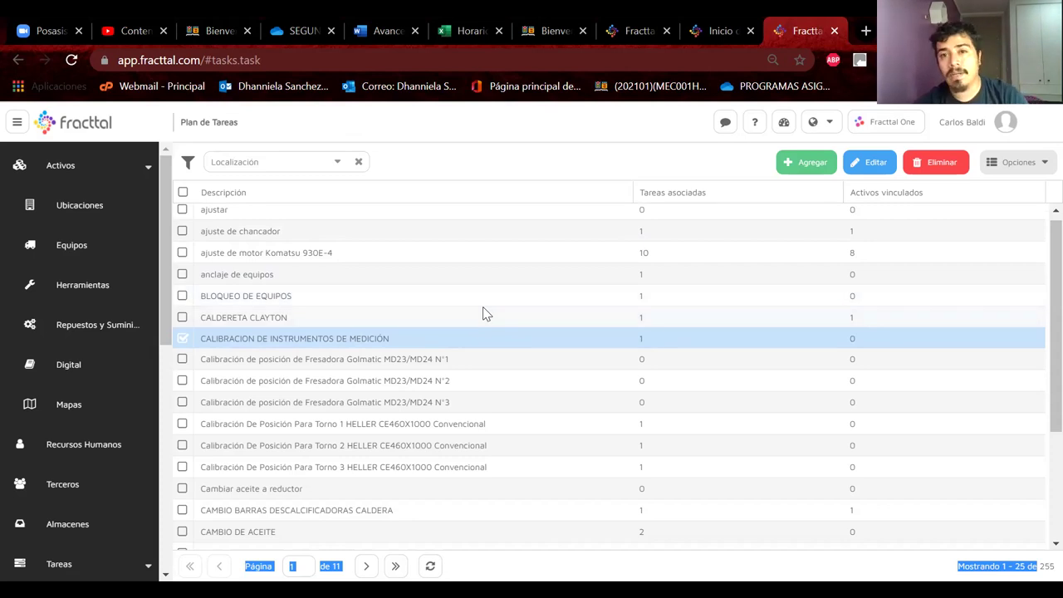
scroll(486, 313, down, 1)
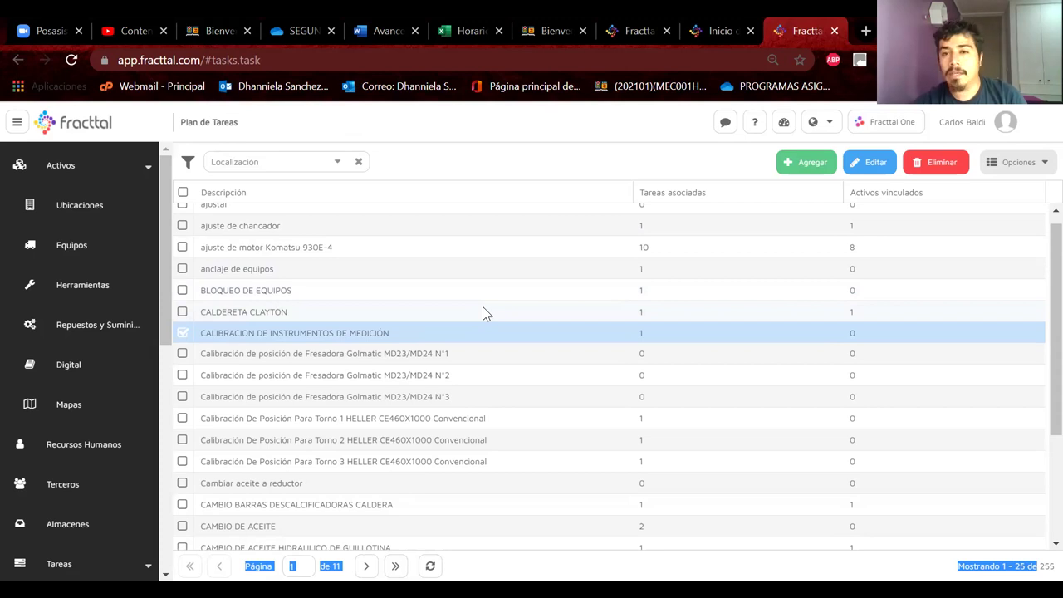
scroll(482, 313, down, 1)
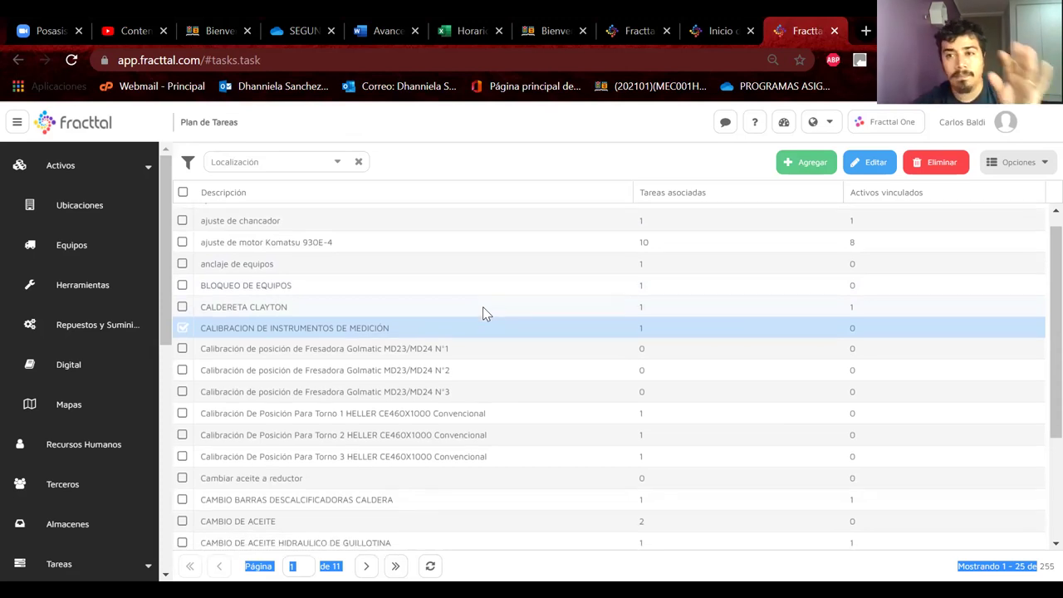
scroll(482, 313, up, 2)
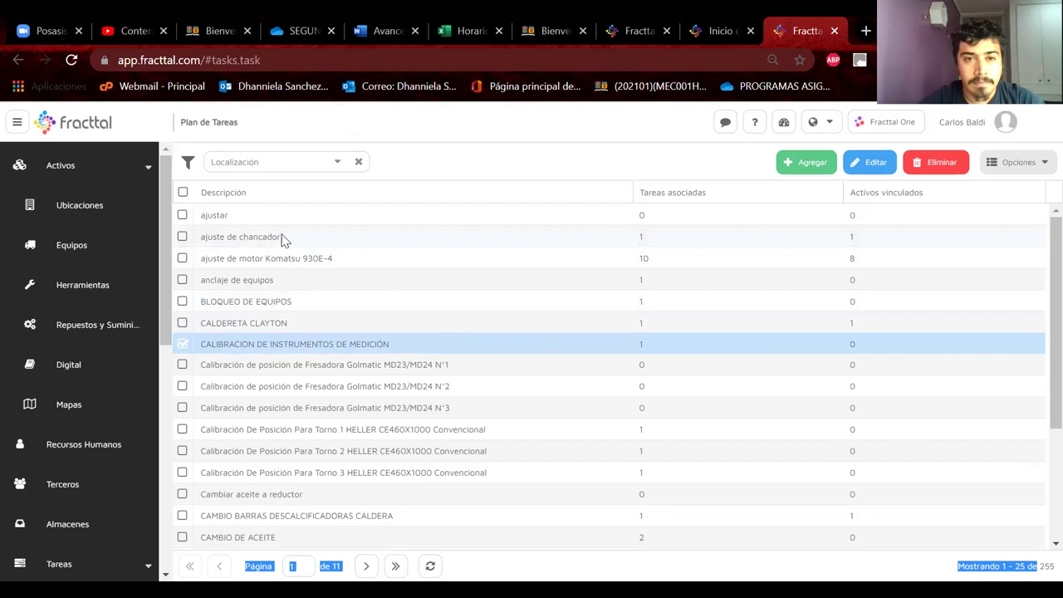
Step: Delete the task plan named "ajustar"
click(222, 215)
click(959, 168)
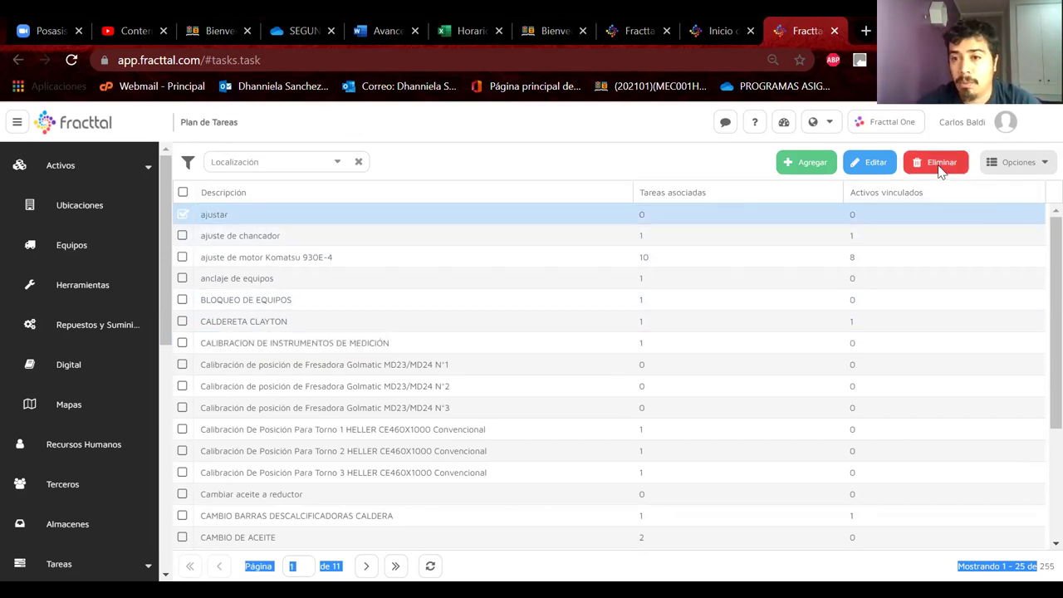
click(516, 380)
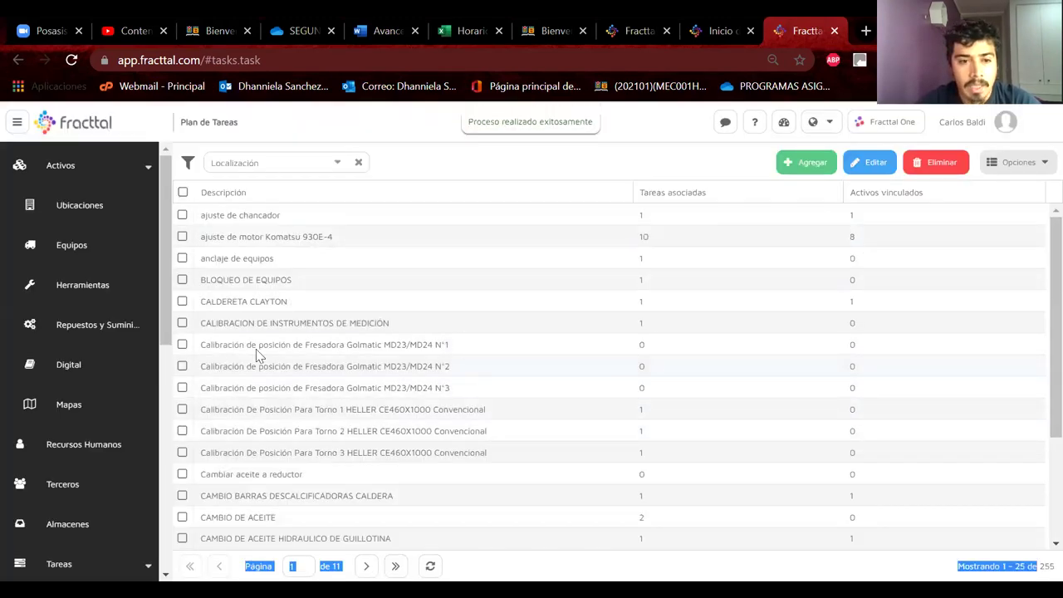
Step: Delete the Fresadora Golmatic MD23/MD24 N°1–3 calibration plans, the Torno 1–3 HELLER CE460X1000 calibration plans and "Cambiar aceite a reductor"
click(185, 365)
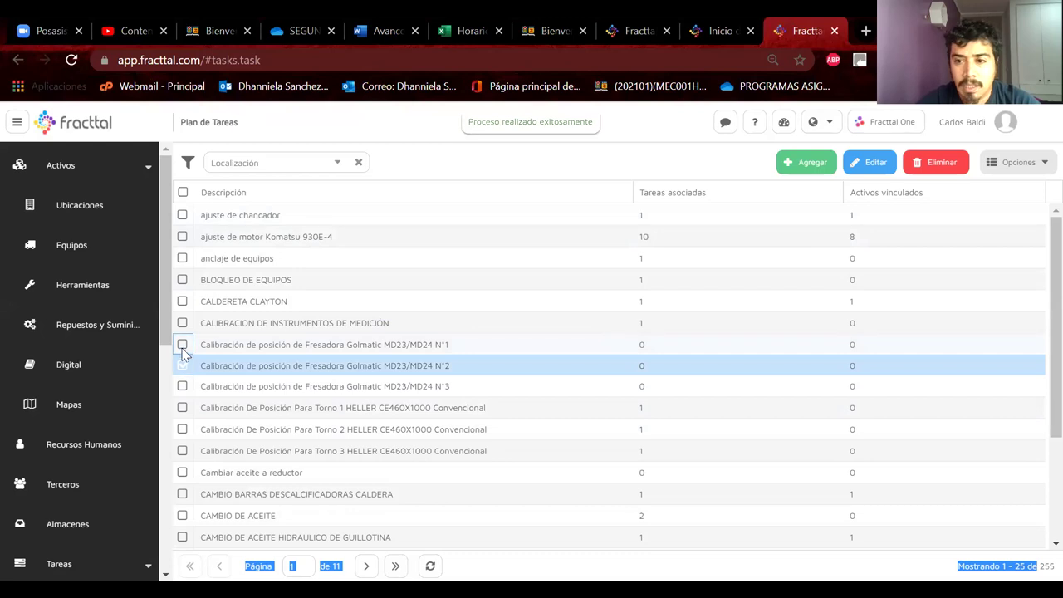
click(182, 345)
click(182, 387)
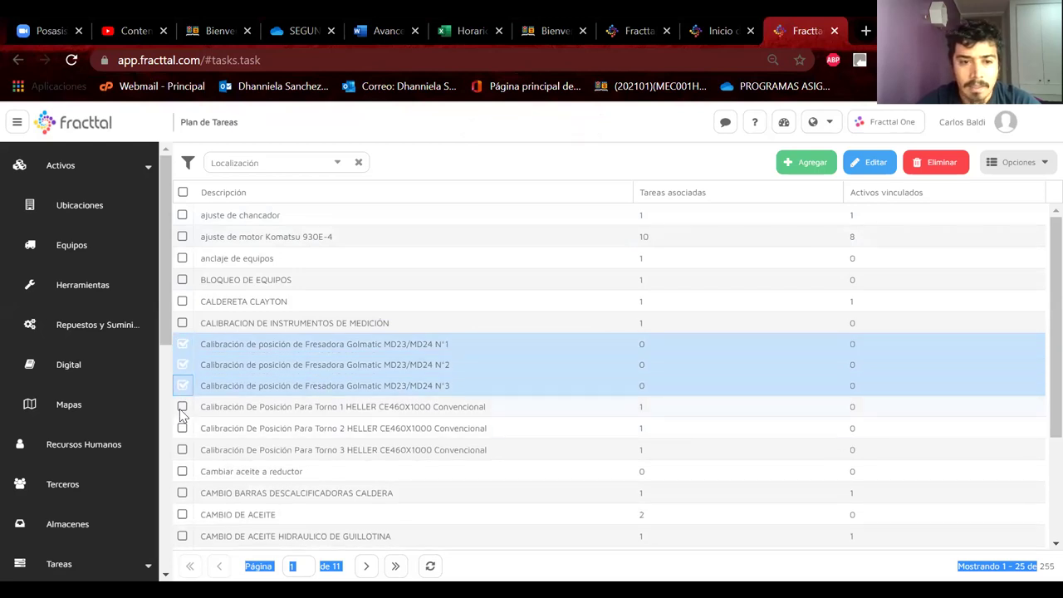
click(183, 407)
click(183, 427)
click(182, 448)
click(182, 469)
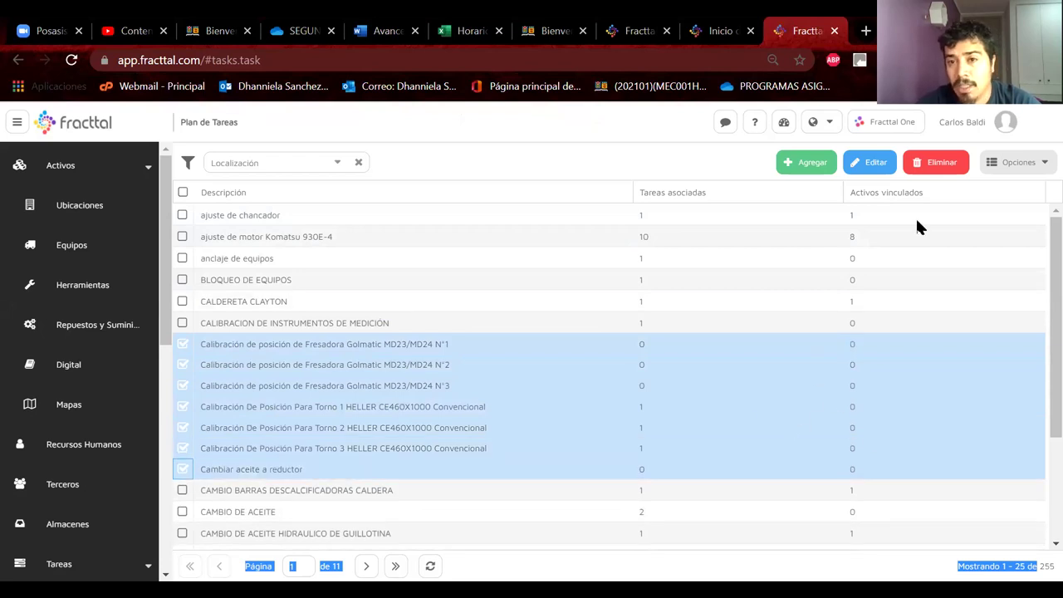
click(930, 166)
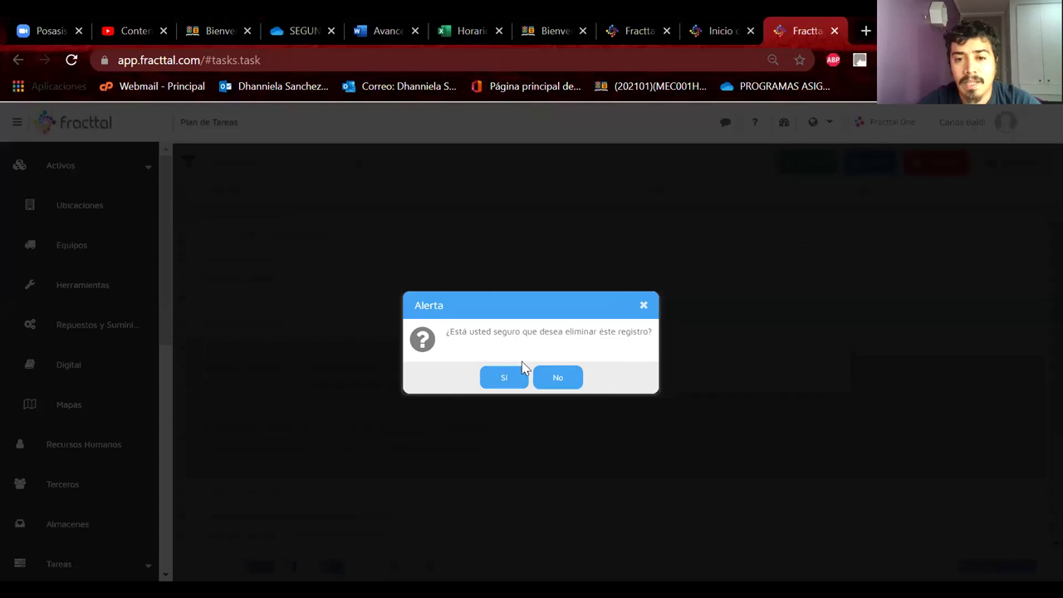
click(505, 377)
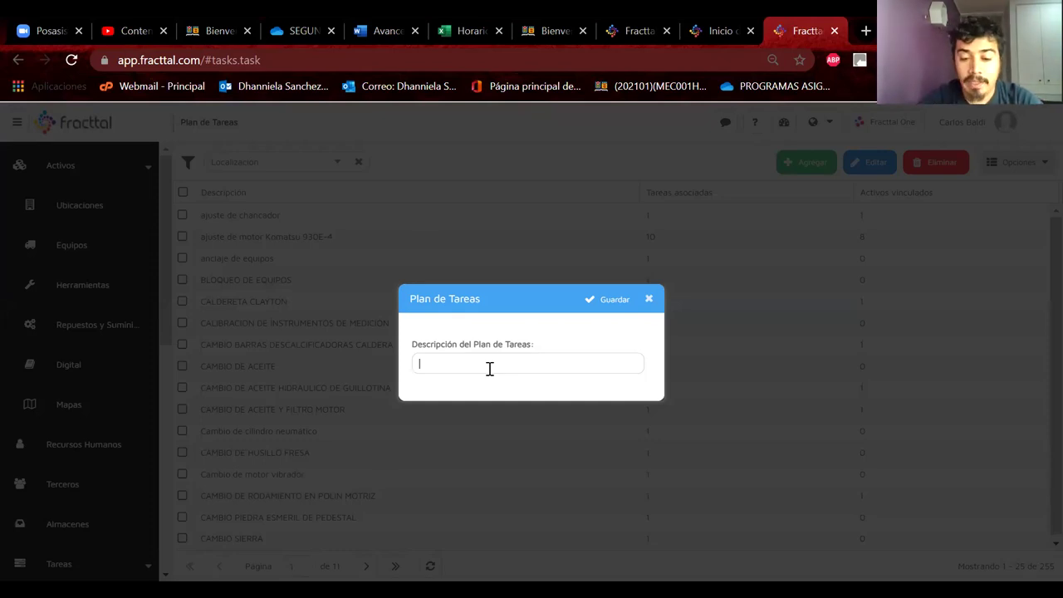
Step: Name the new task plan "PALA ELECTROMECANICA CAT", save it and look through the list
text(ALK)
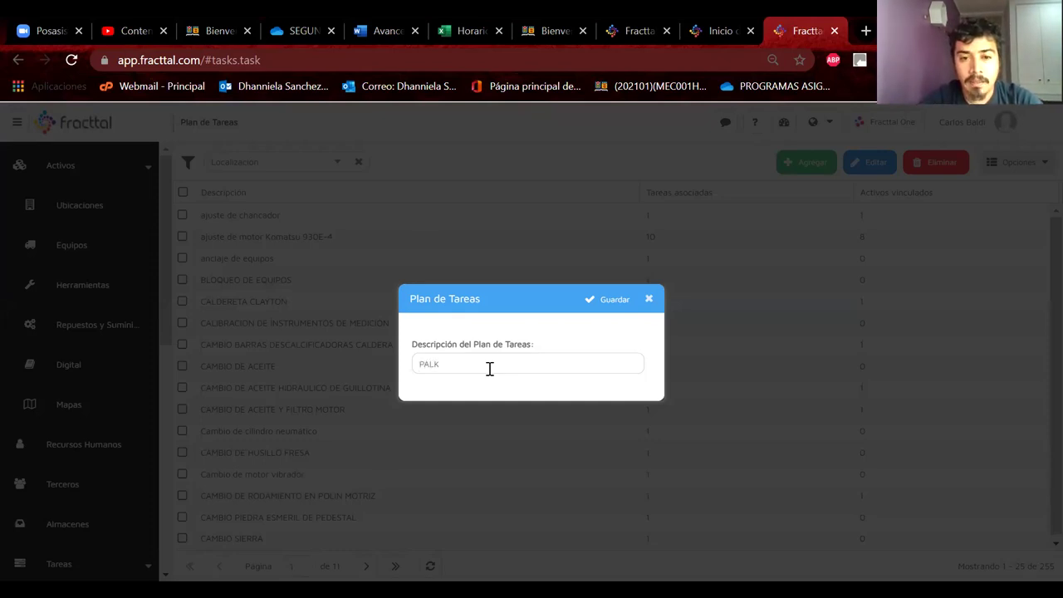
key(BackSpace)
text(A ELECTROMECANICA CAT)
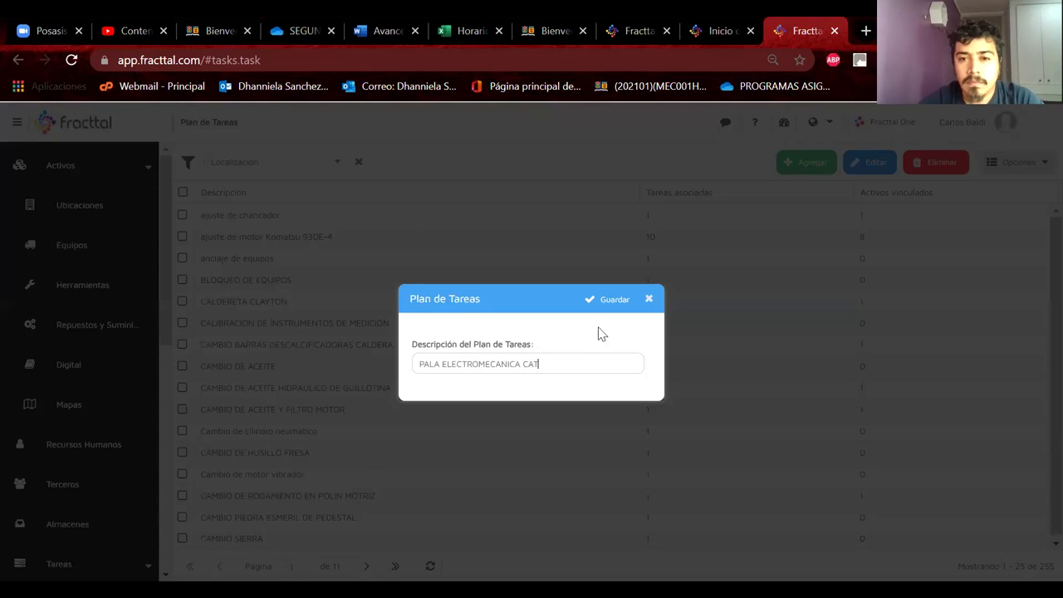
click(610, 309)
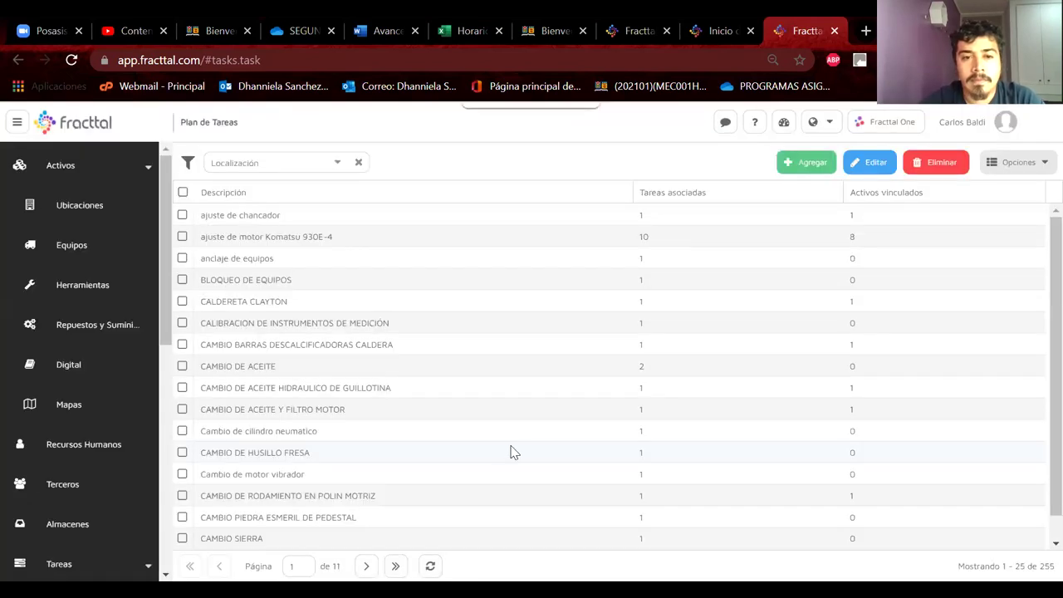
scroll(414, 412, down, 1)
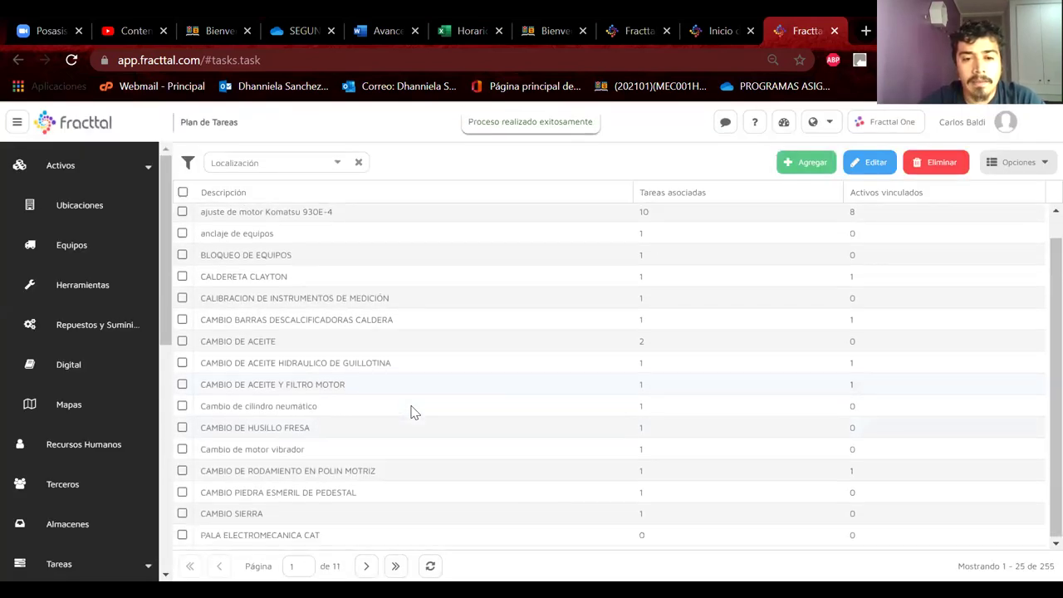
scroll(414, 488, up, 1)
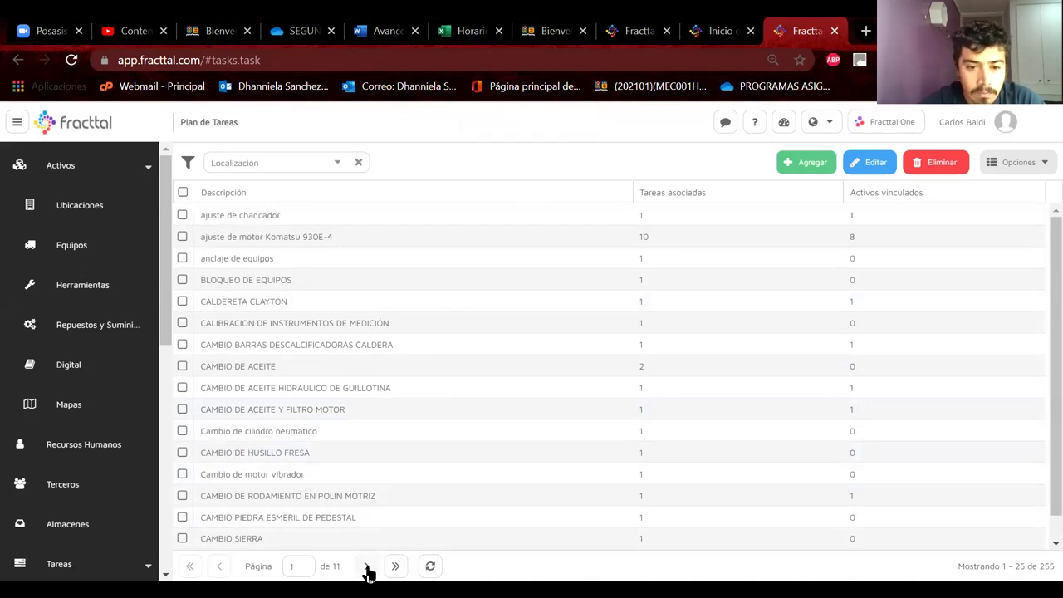
Step: Reload the task plan list by visiting Almacenes and returning to Plan de Tareas, and clear the Localización filter
click(395, 565)
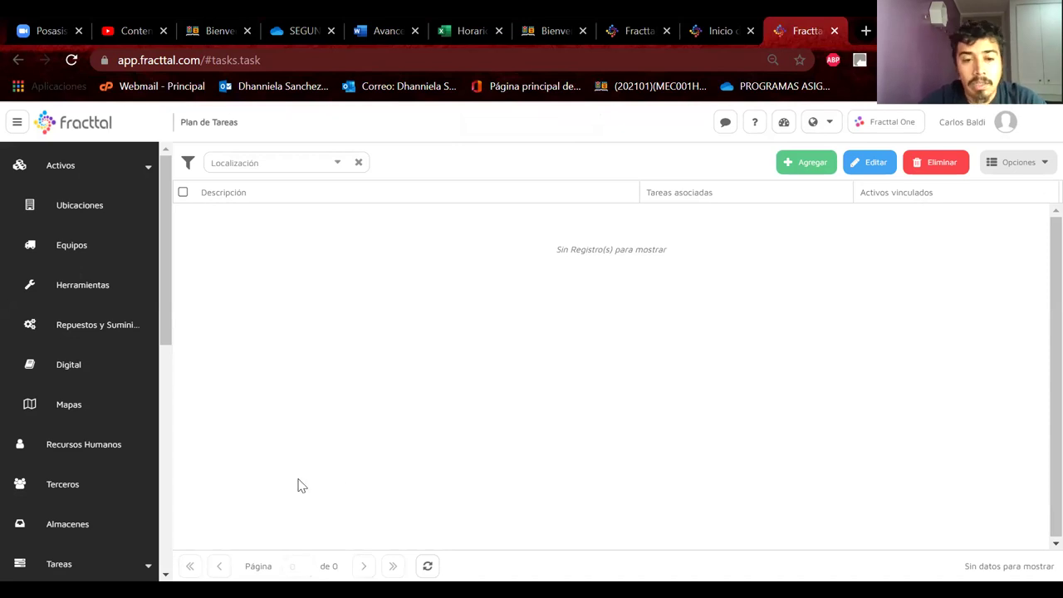
click(427, 565)
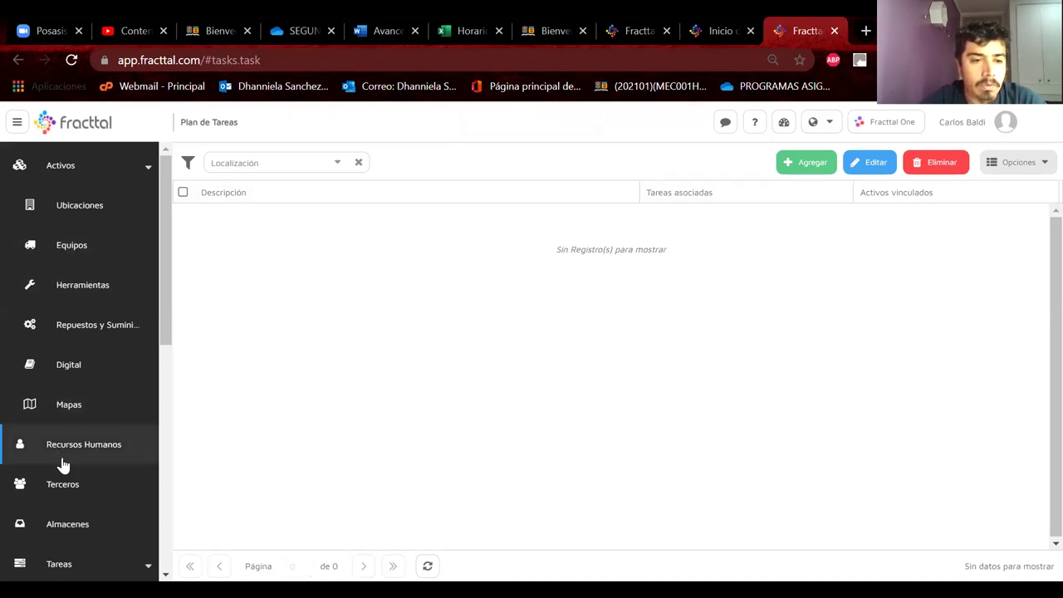
click(66, 527)
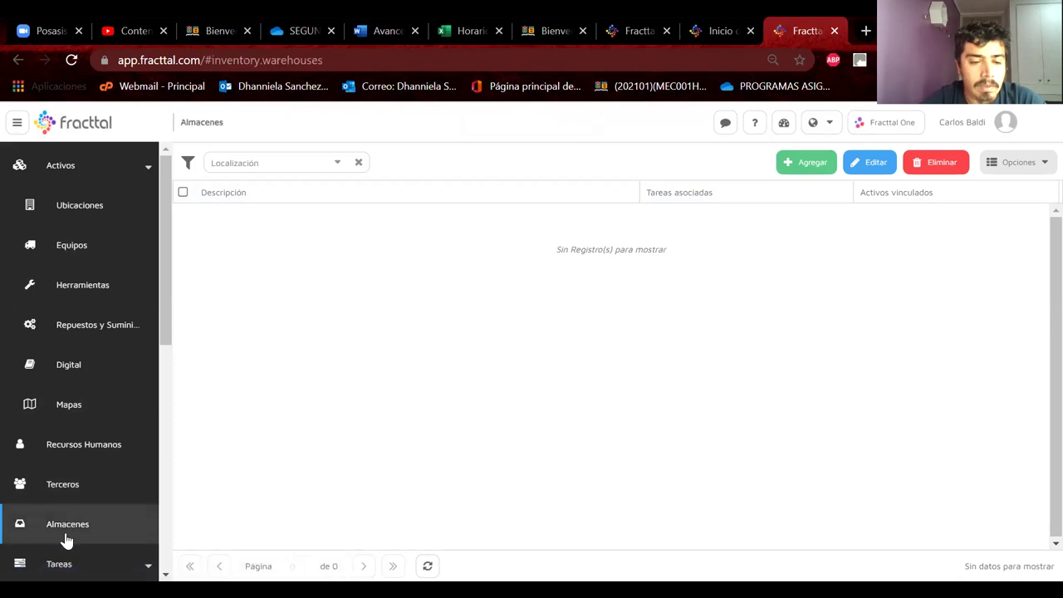
scroll(65, 565, down, 3)
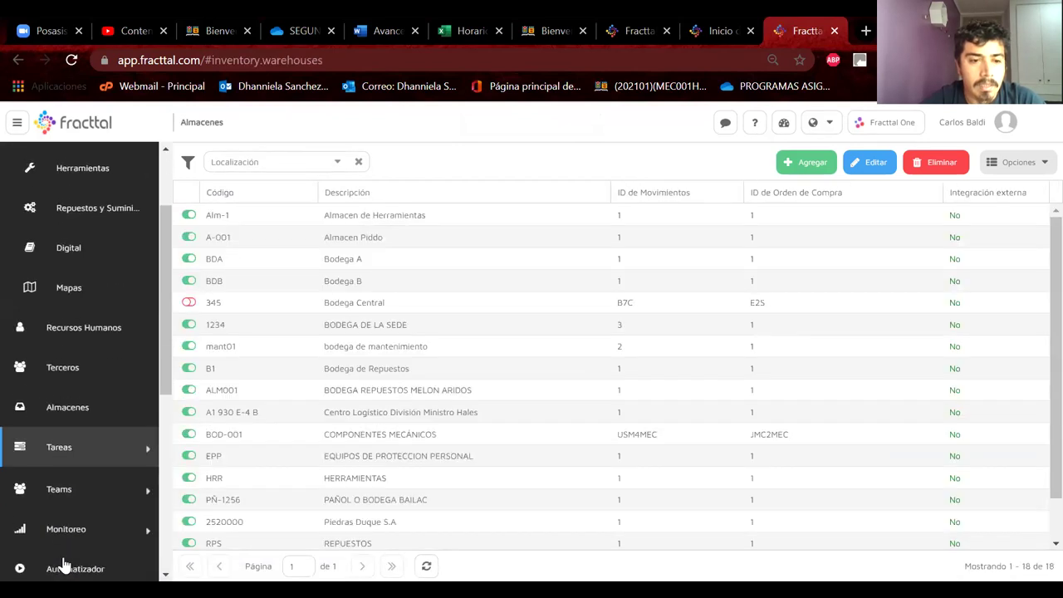
click(76, 441)
click(88, 479)
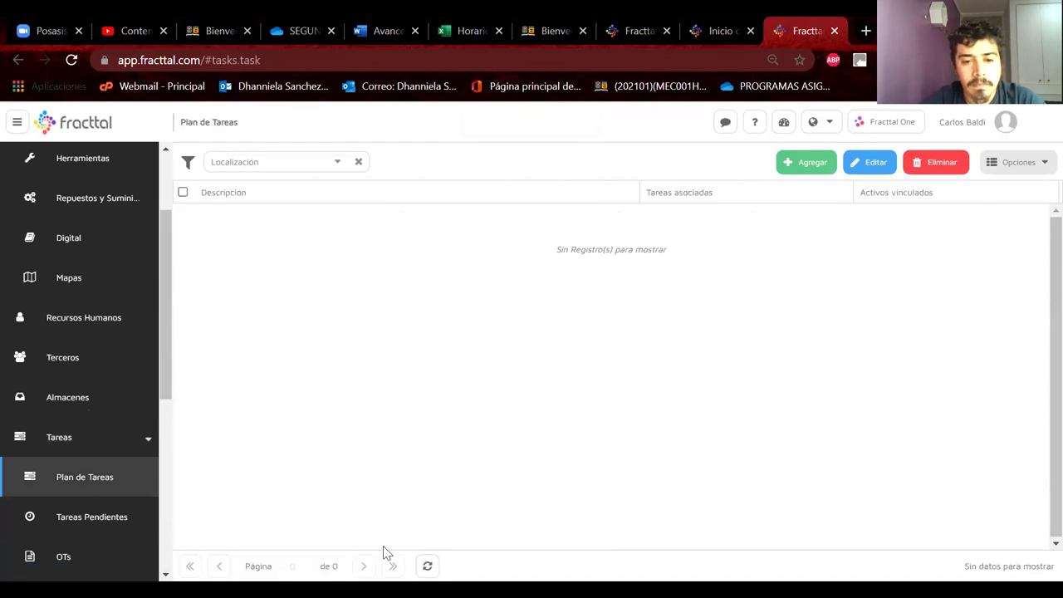
click(427, 565)
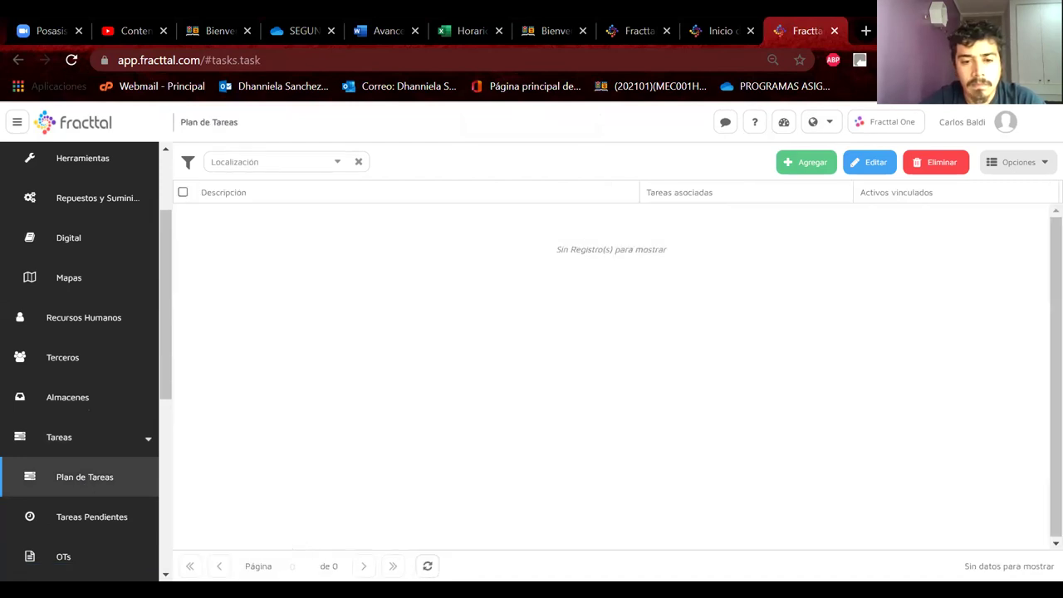
click(359, 163)
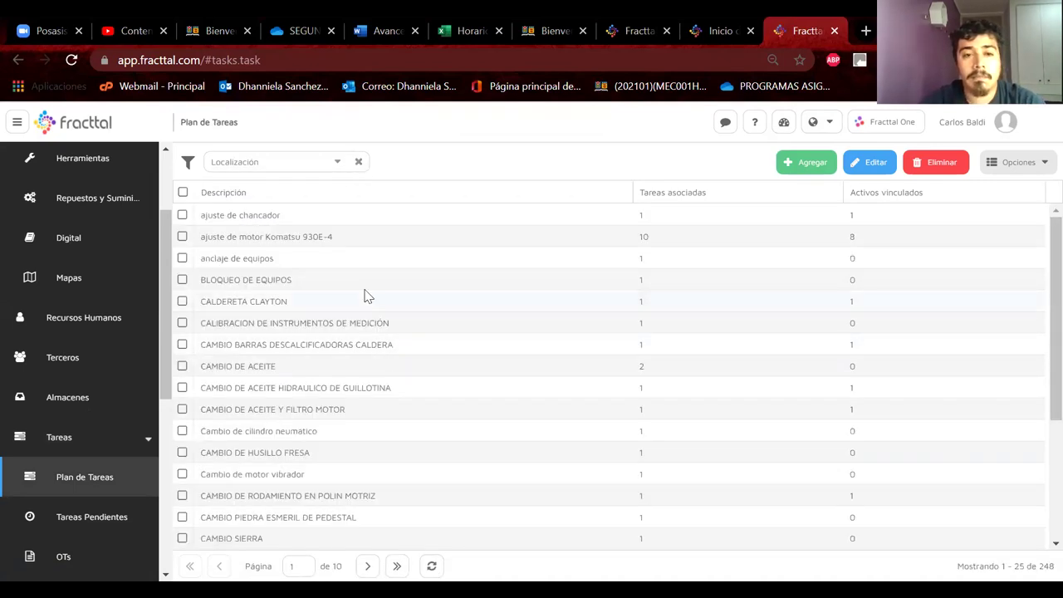
Step: Find the PALA ELECTROMECANICA CAT plan on page 9 of the task plan list and open it
scroll(371, 426, down, 3)
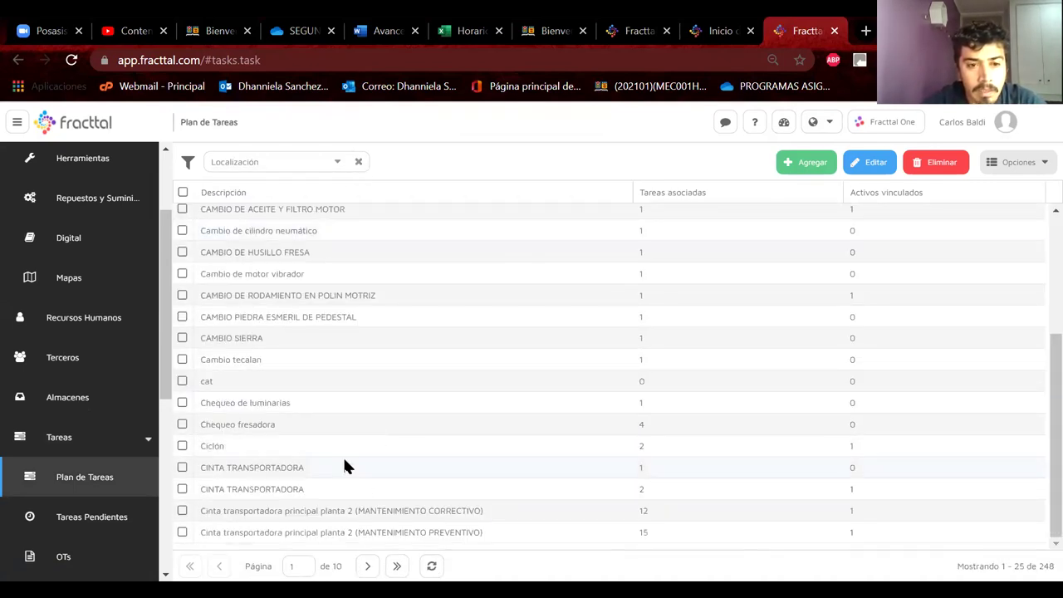
click(397, 565)
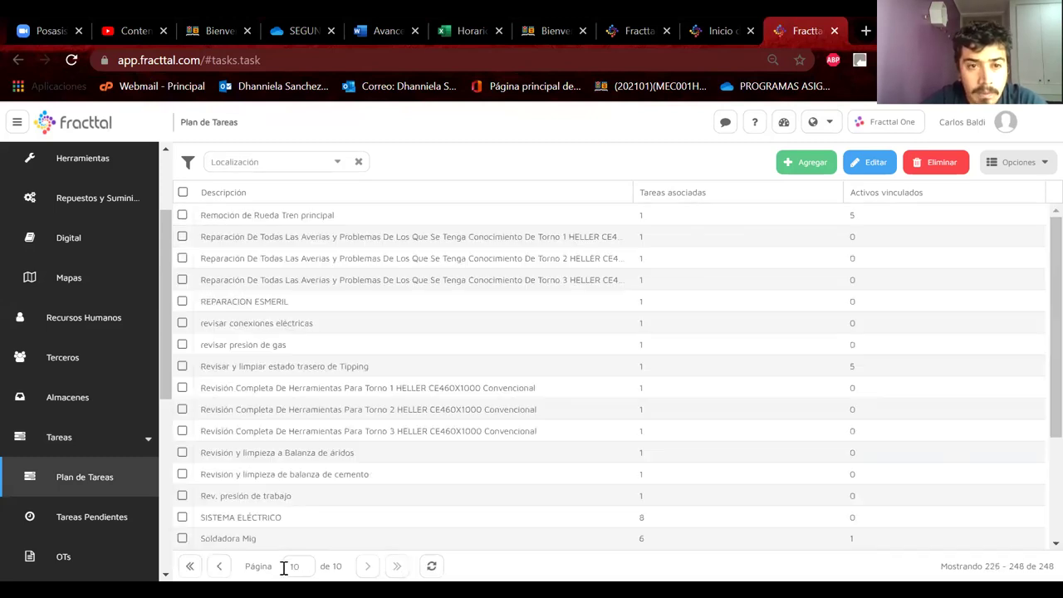
click(214, 565)
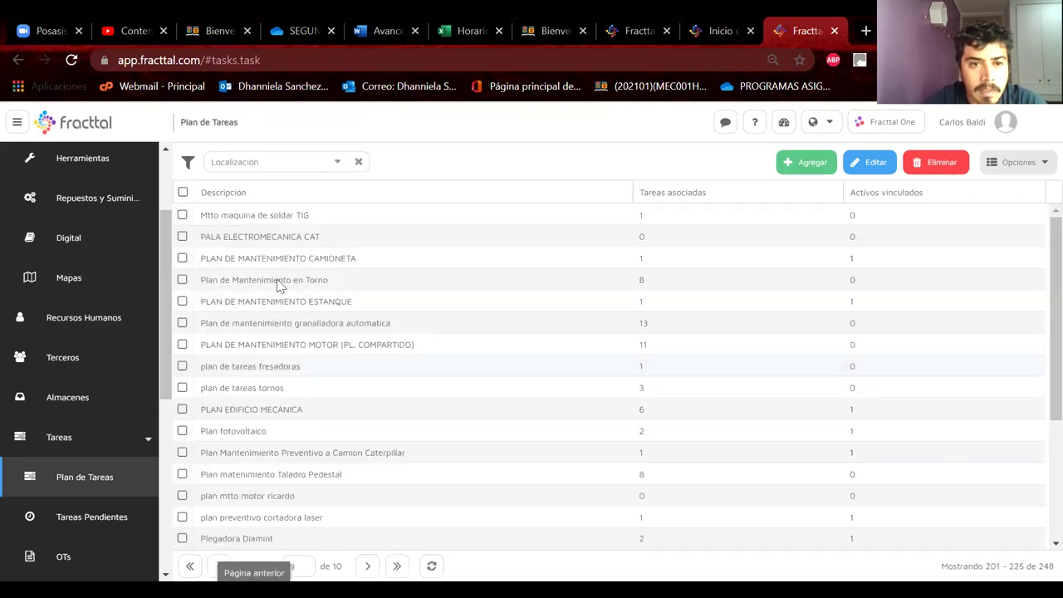
click(314, 238)
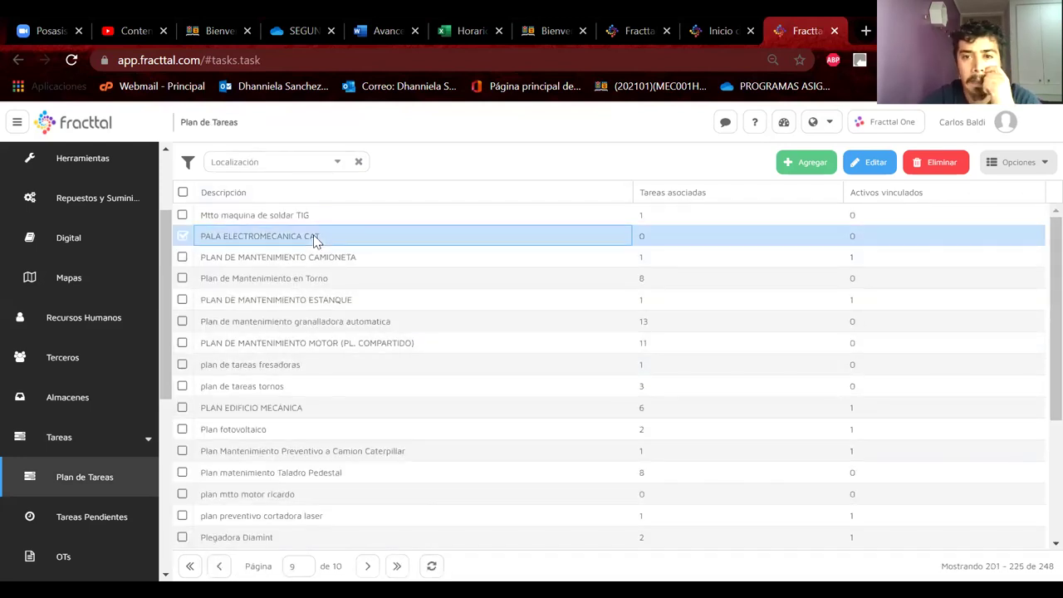
click(672, 240)
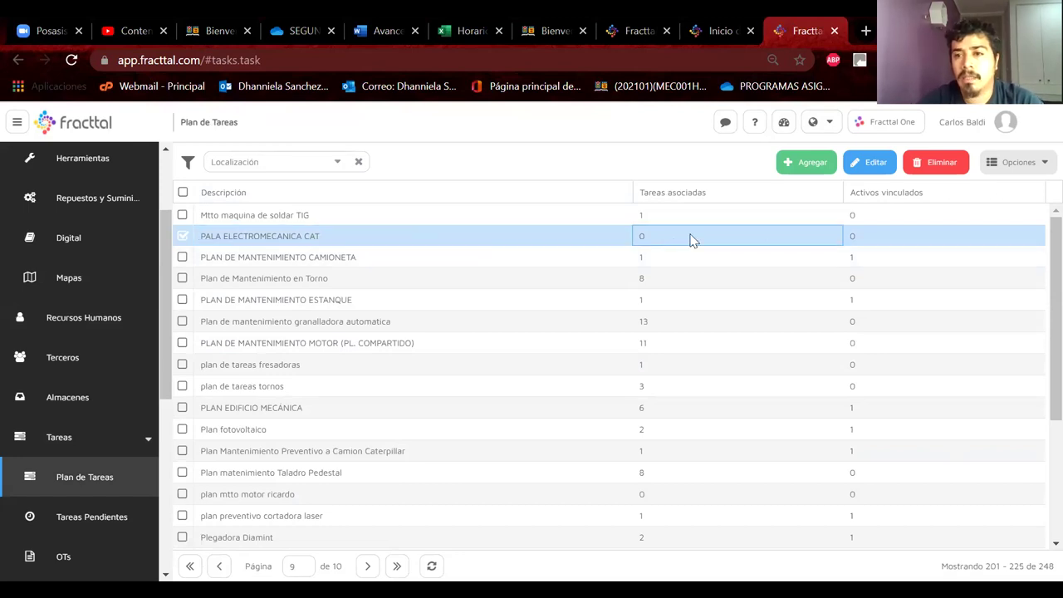
click(879, 236)
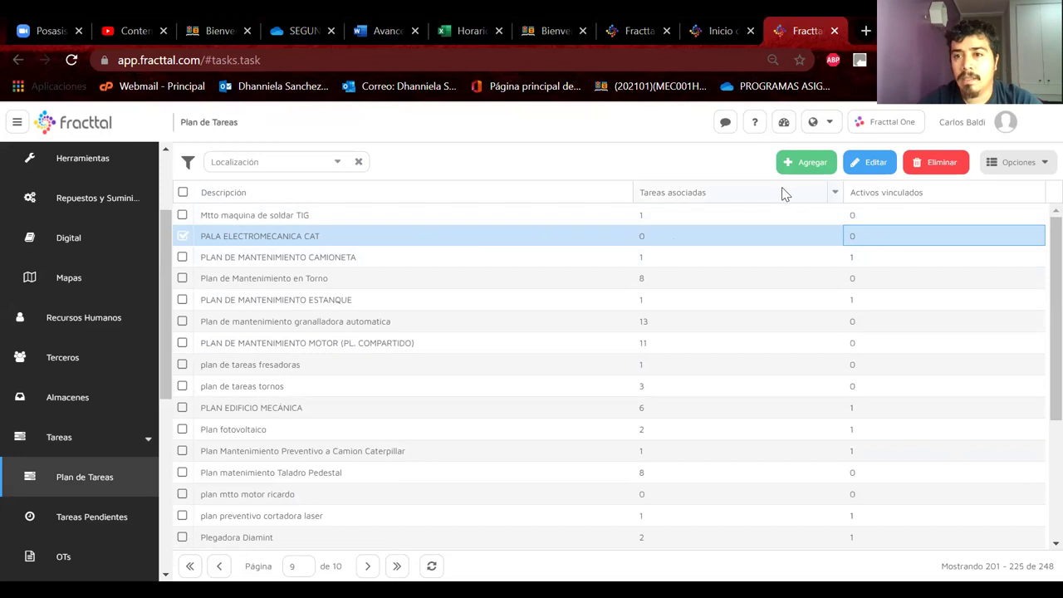
double_click(557, 238)
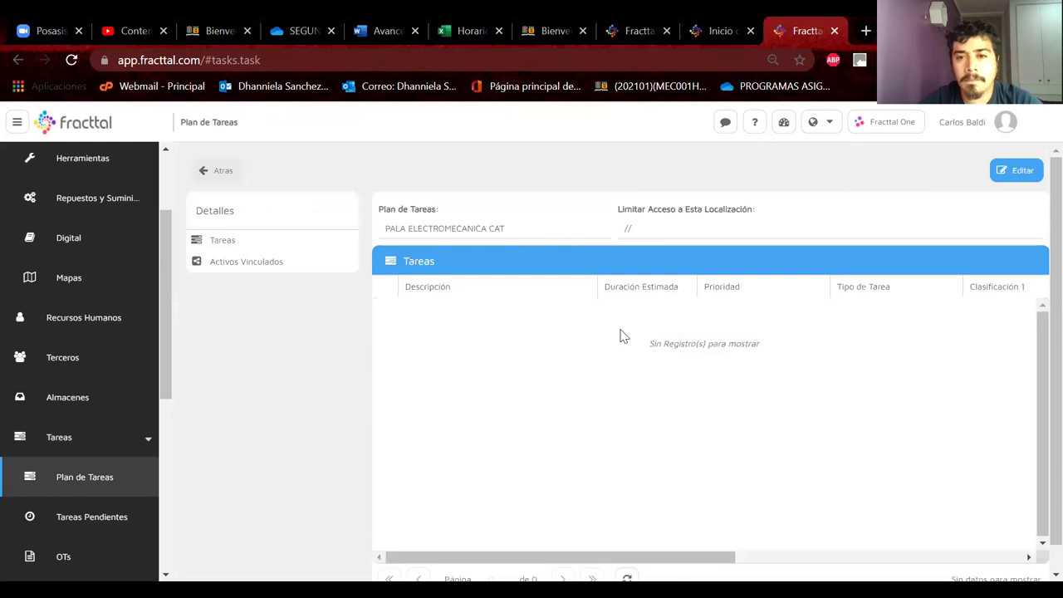
Step: Check the Tareas and Activos Vinculados sections of the PALA ELECTROMECANICA CAT plan
click(234, 259)
click(228, 240)
click(253, 262)
click(237, 242)
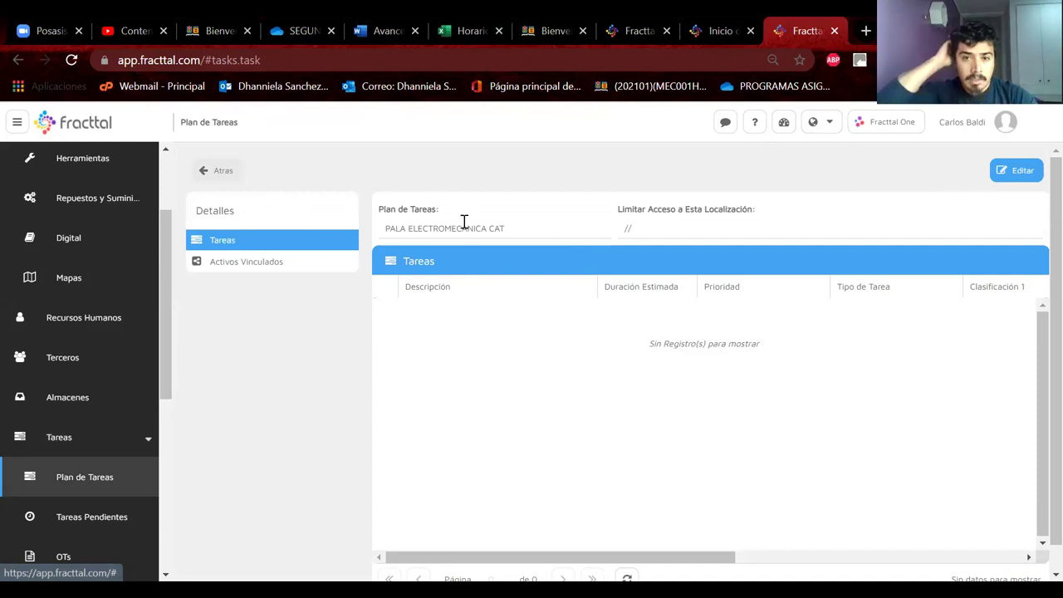
drag(435, 229, 520, 230)
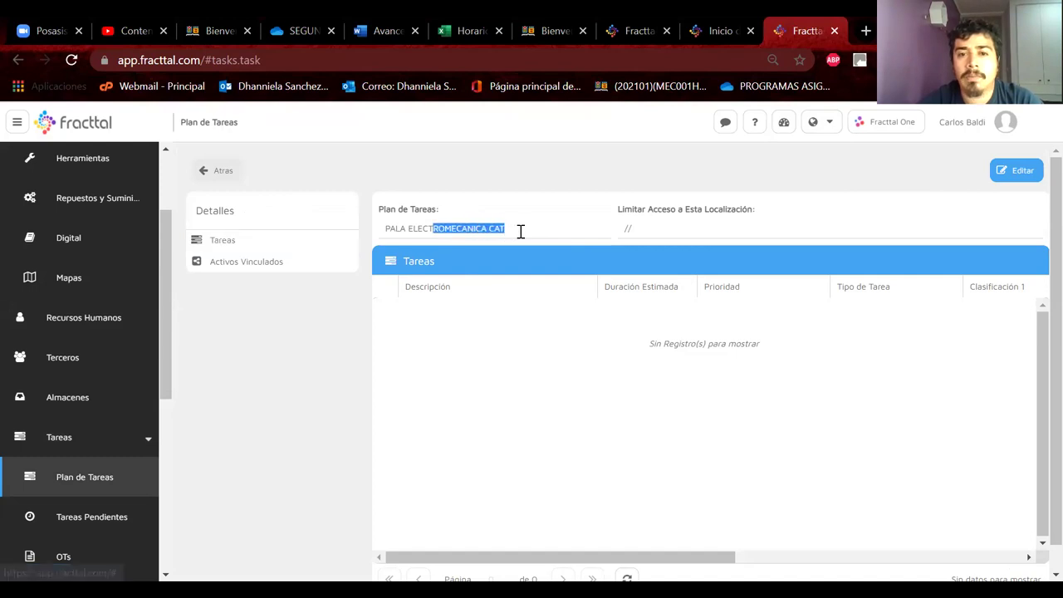
Step: Start editing the plan and search for GRUPO C as the location to limit its access to
click(1026, 171)
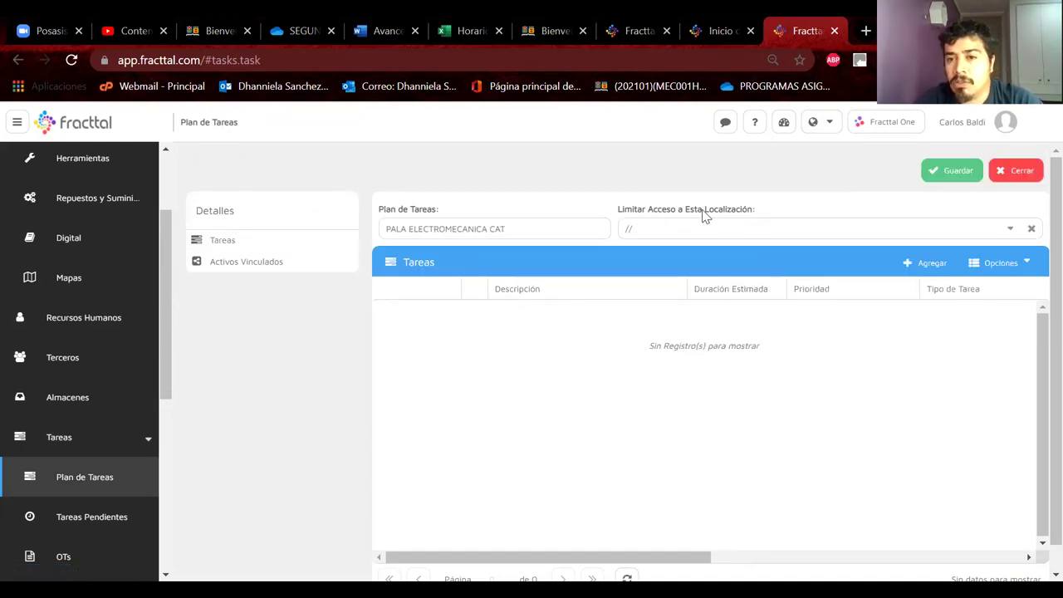
click(1010, 234)
text(GRUPO C)
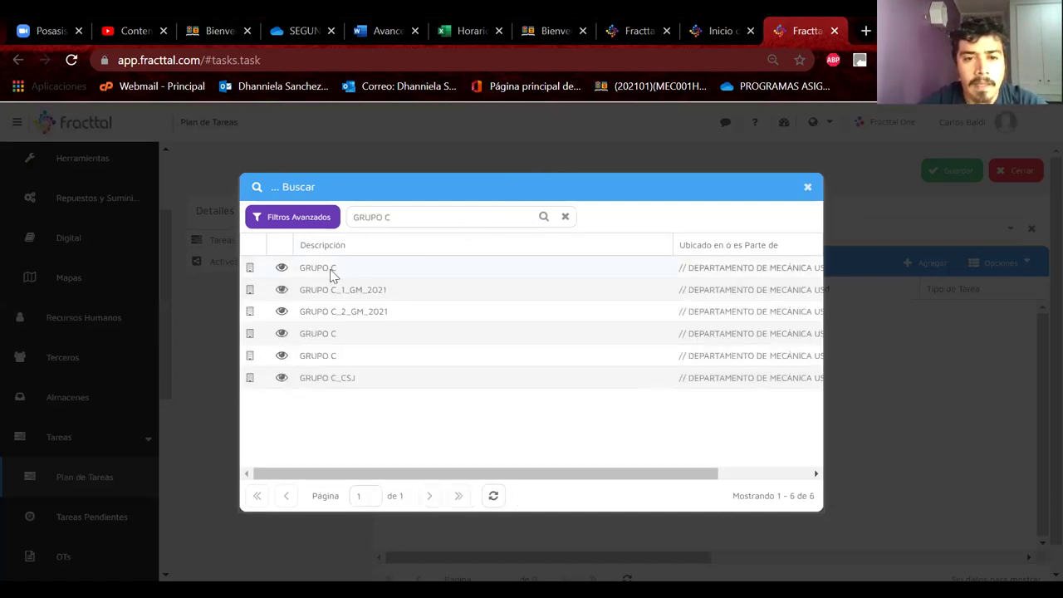
Step: Sort the GRUPO C results by description and compare the parent locations they belong to
click(345, 356)
scroll(346, 357, right, 3)
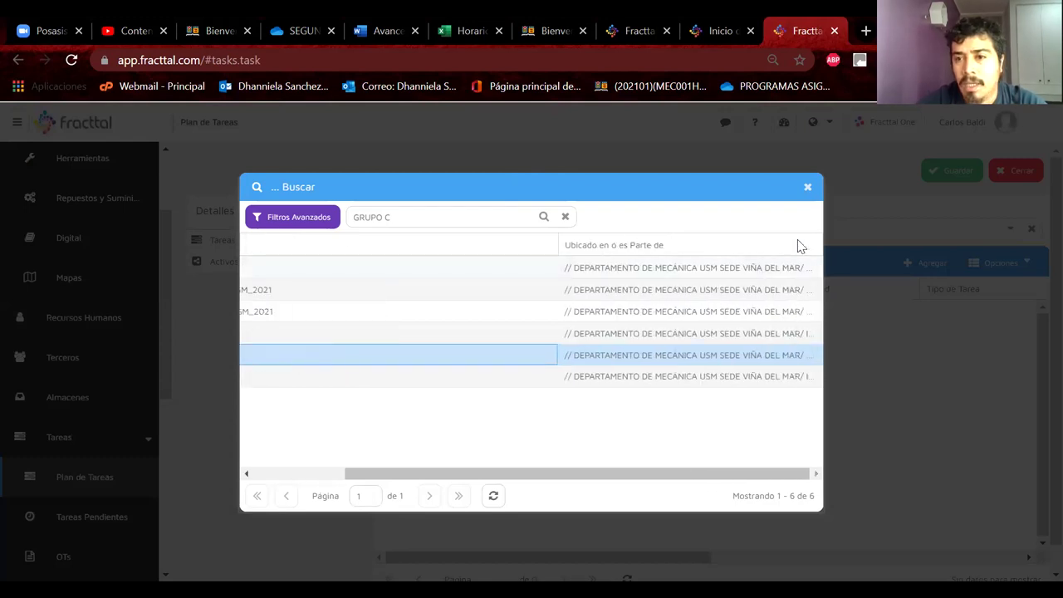
click(553, 251)
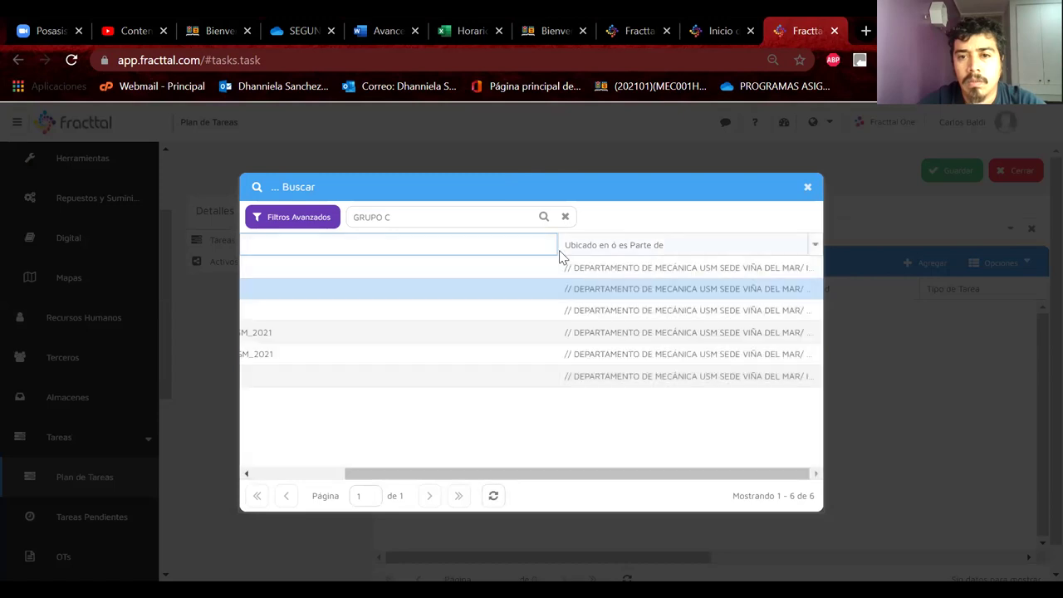
click(427, 244)
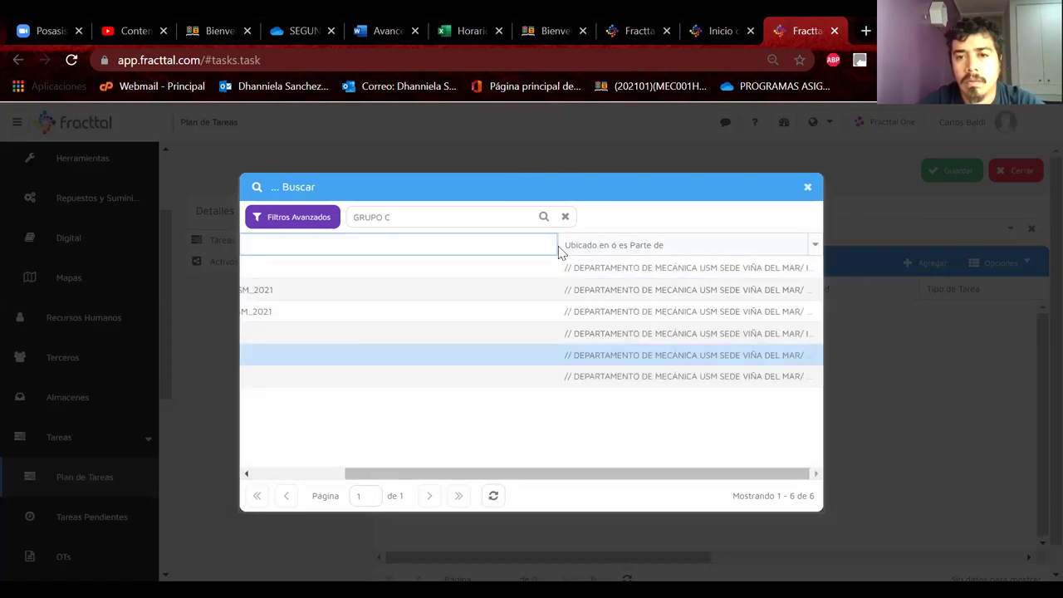
drag(473, 476, 346, 476)
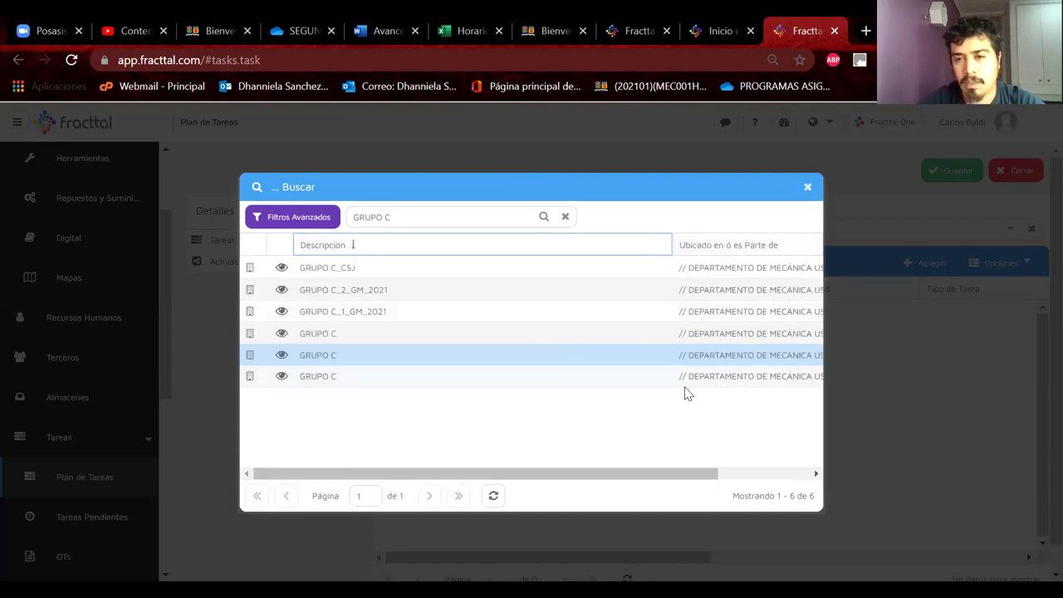
drag(586, 474, 800, 225)
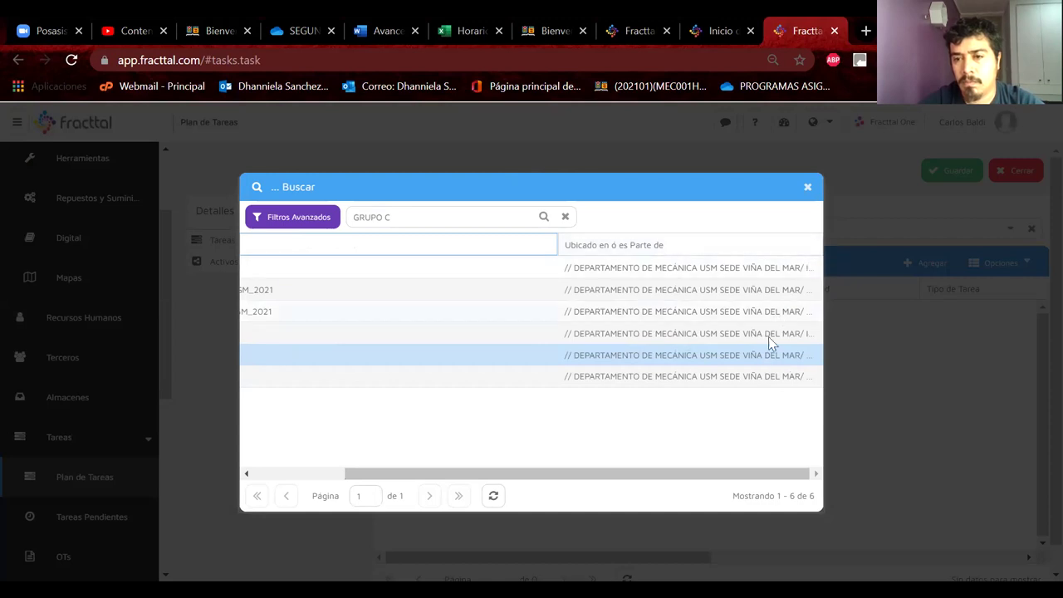
Step: Choose a GRUPO C location as the plan's access limit and clear that location again
click(762, 363)
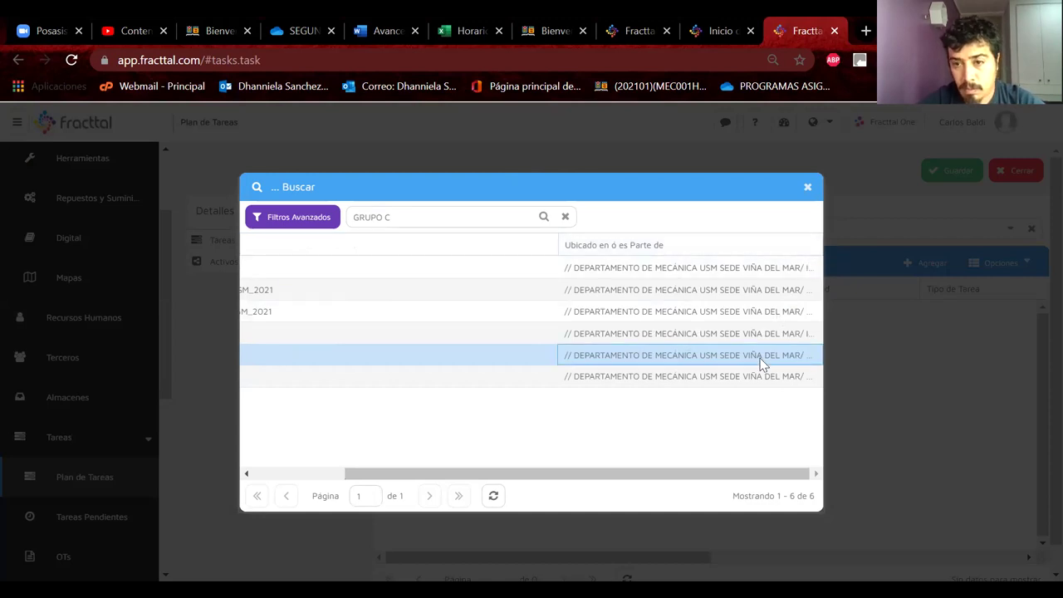
double_click(763, 363)
click(1030, 229)
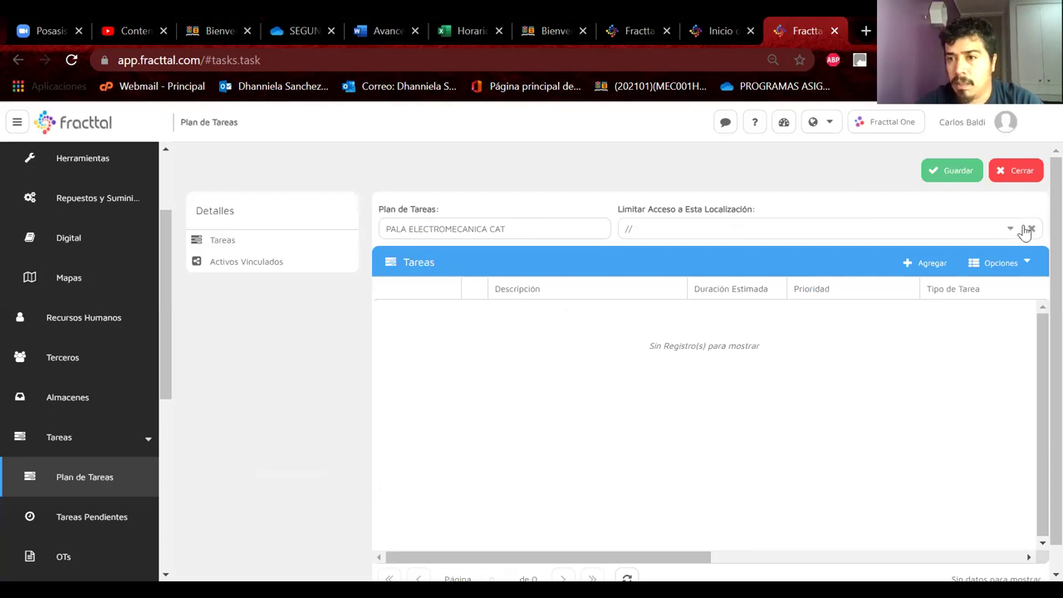
Step: Search the locations for GRUPO C and set the third GRUPO C entry as the plan's access limit
click(789, 236)
click(477, 216)
text(GRUPO C)
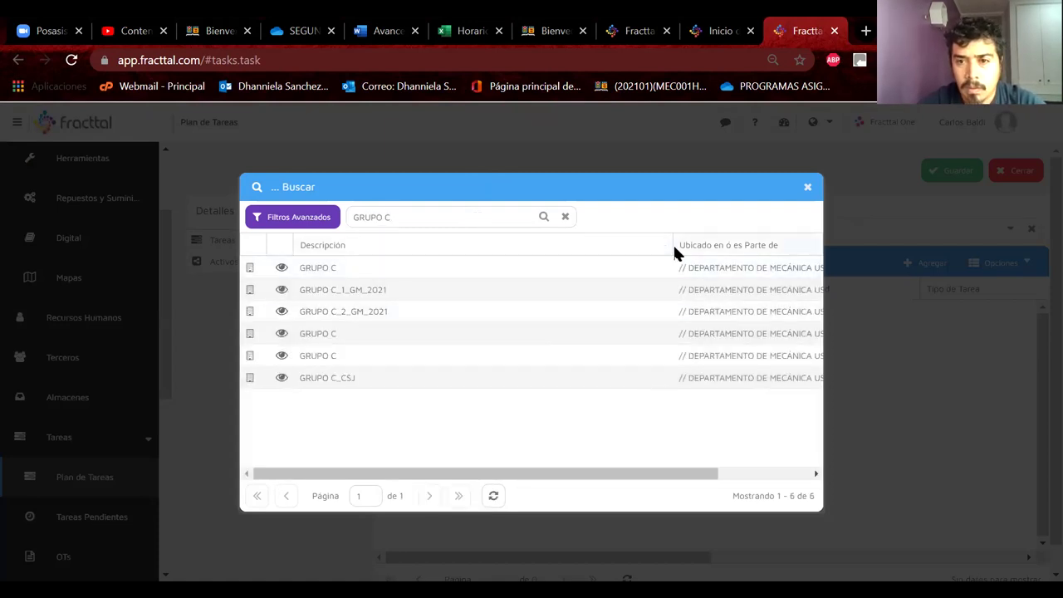
drag(667, 197, 542, 198)
click(305, 366)
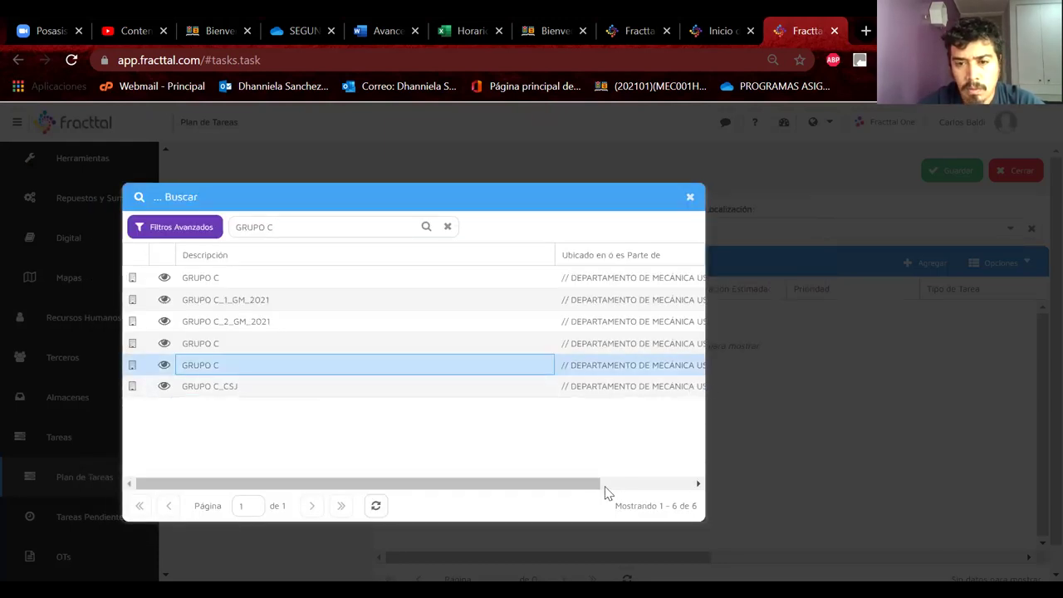
drag(604, 488, 685, 474)
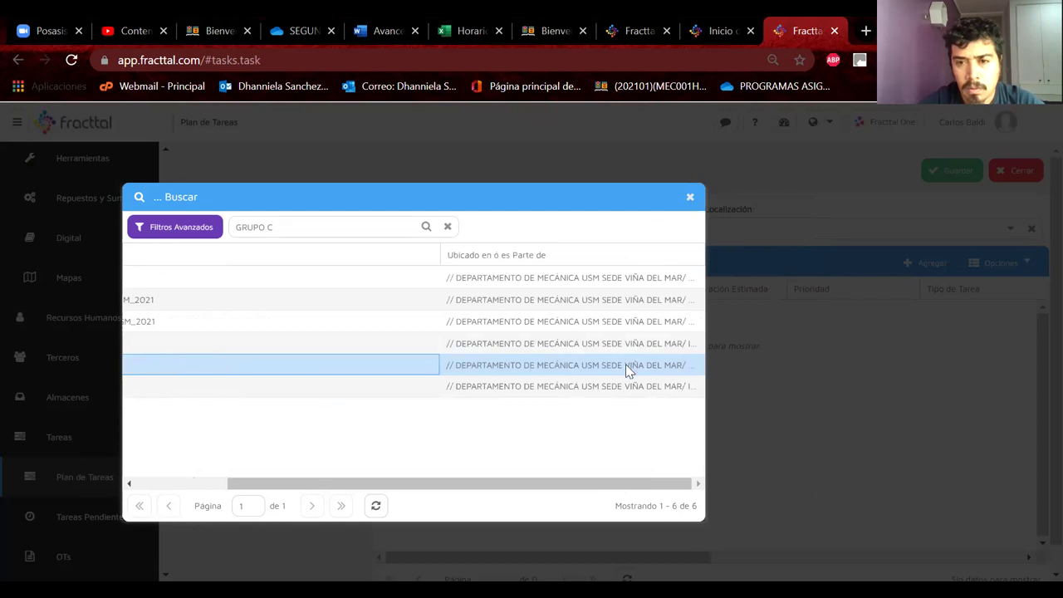
double_click(401, 368)
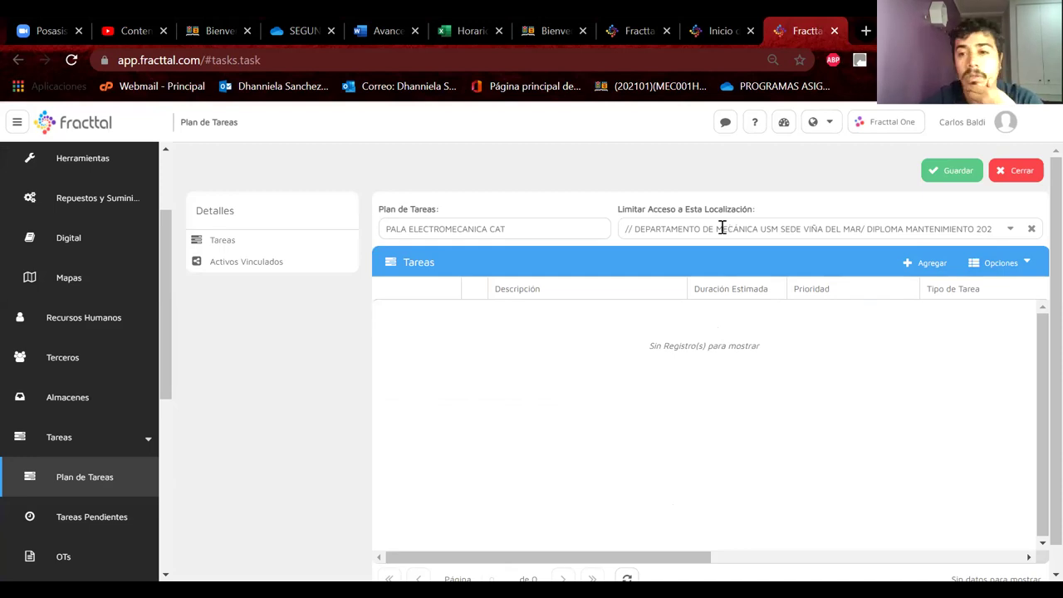
Step: Review the plan's name and the full path of the location that limits its access
drag(823, 229, 955, 230)
drag(780, 221, 581, 230)
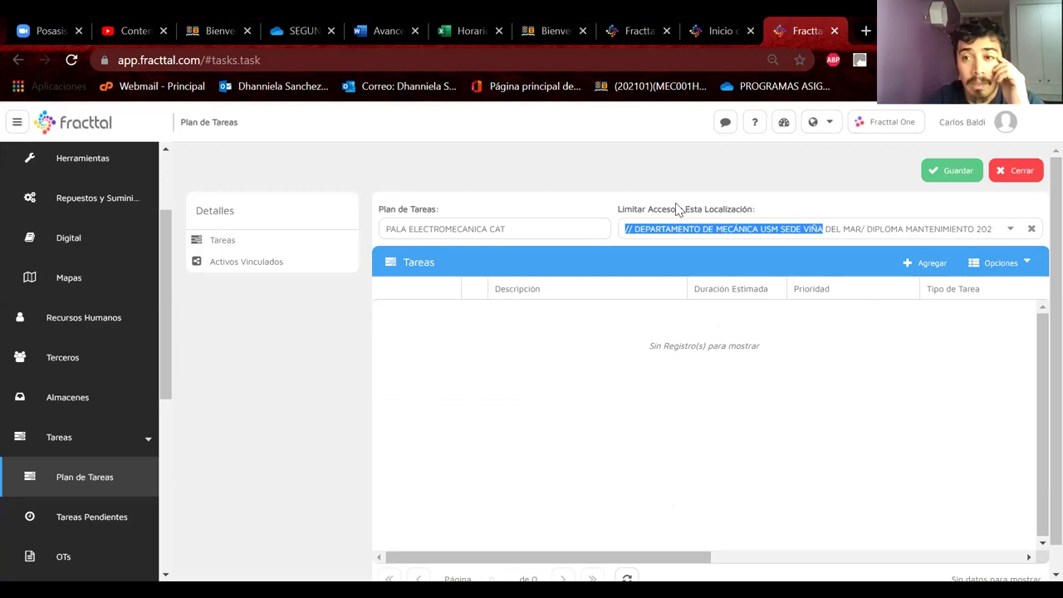
drag(514, 225, 392, 230)
click(646, 226)
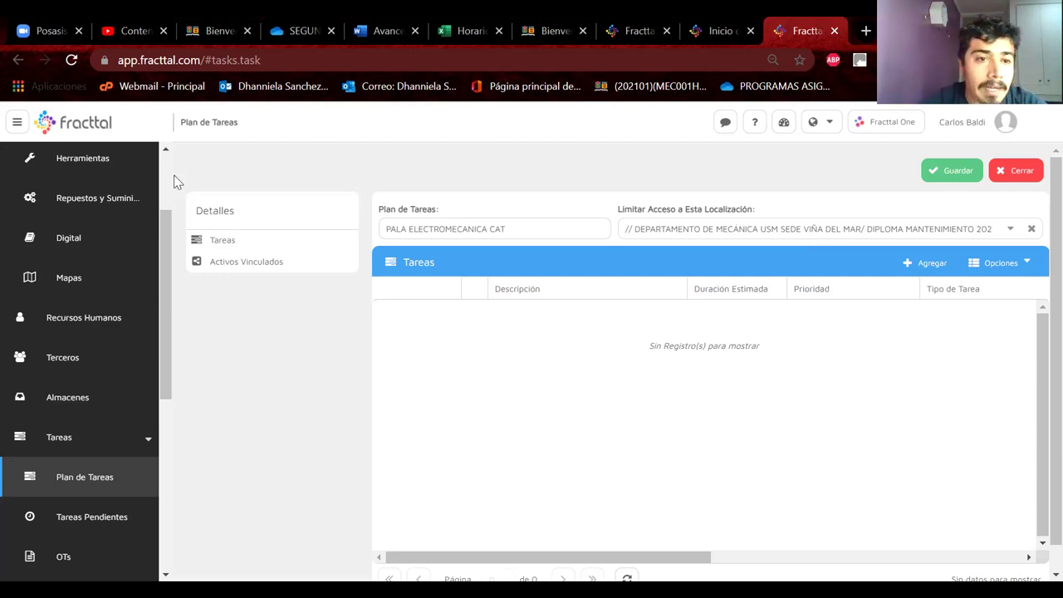
scroll(104, 205, up, 3)
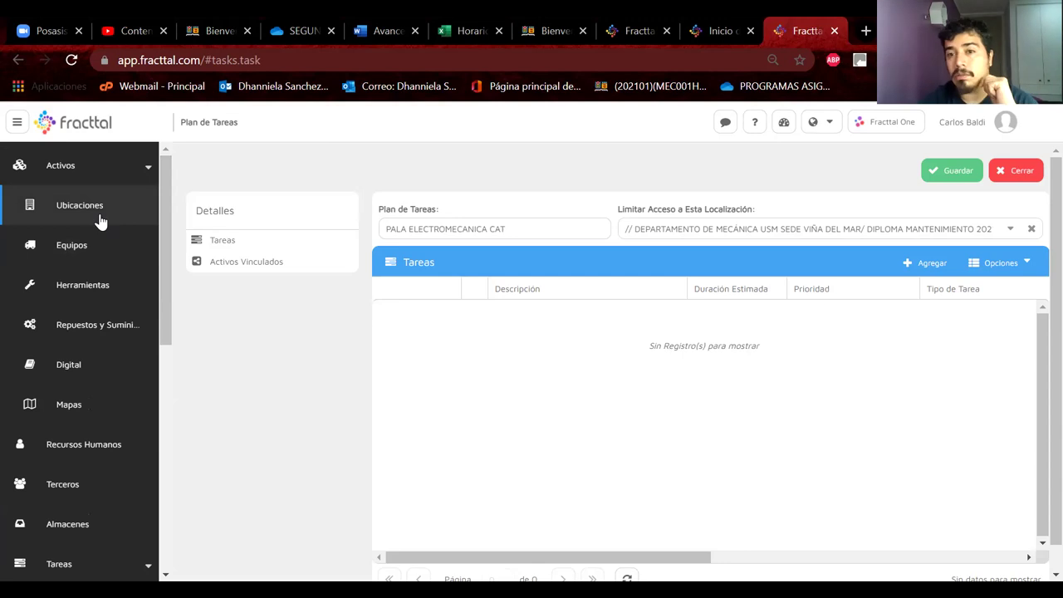
click(260, 262)
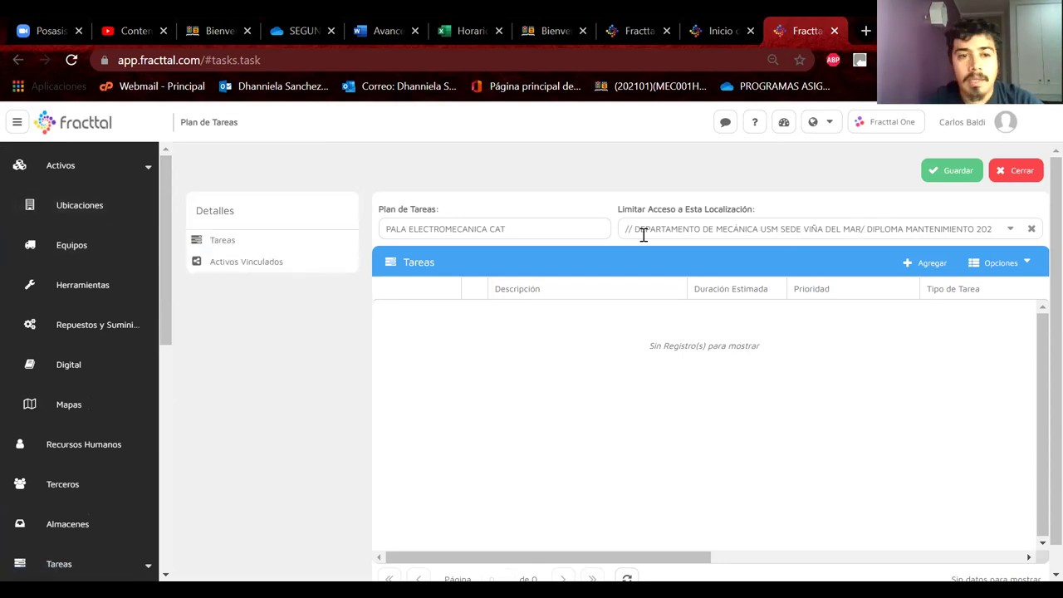
Step: Check what GRUPO C contains under AÑO 2021_DIURNO in Ubicaciones and return to the PALA ELECTROMECANICA CAT plan
click(74, 220)
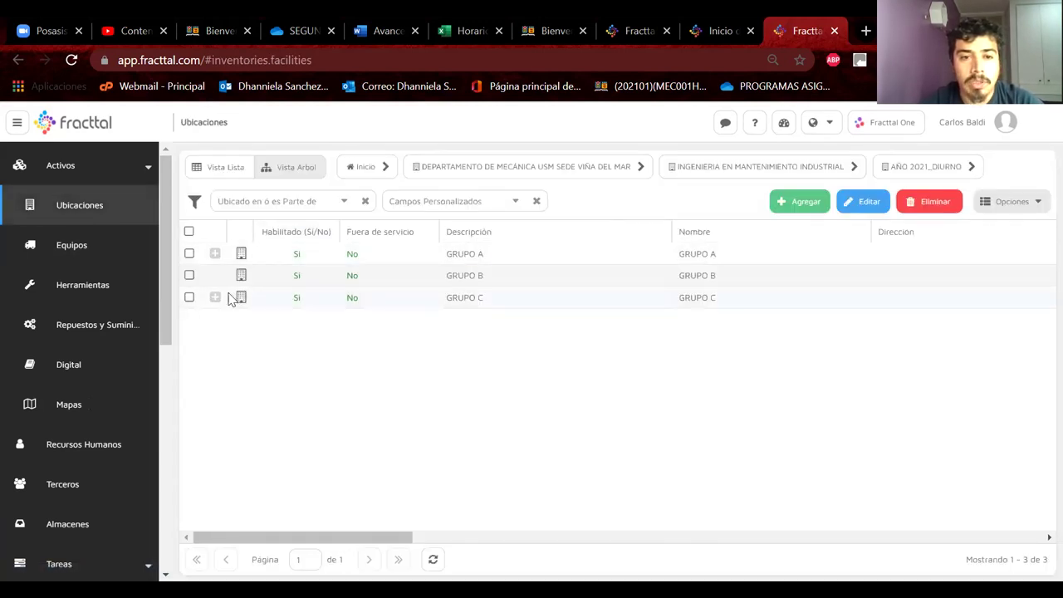
click(214, 298)
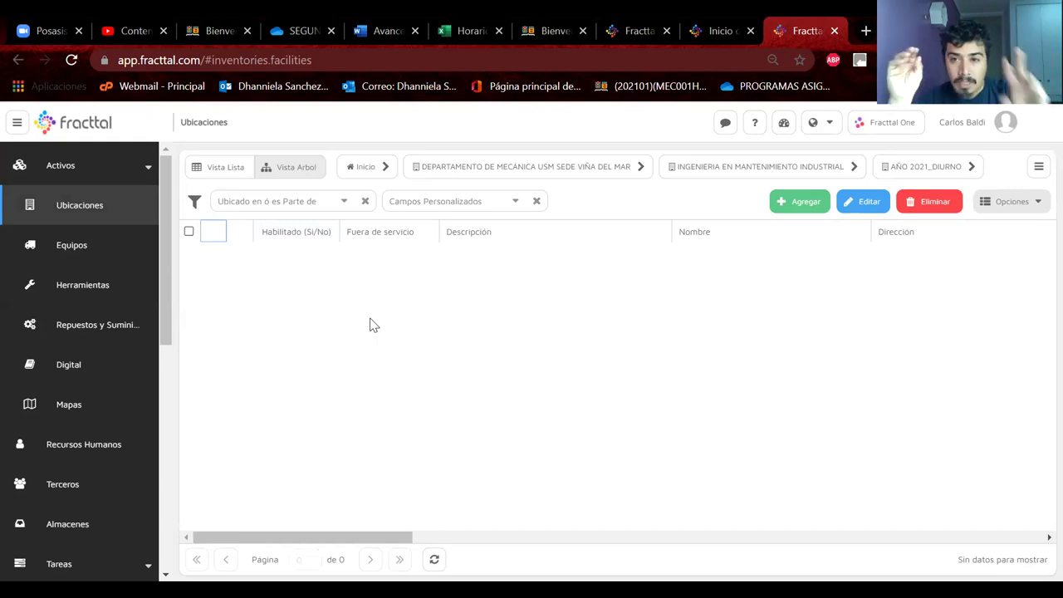
click(60, 562)
scroll(61, 556, down, 3)
click(90, 449)
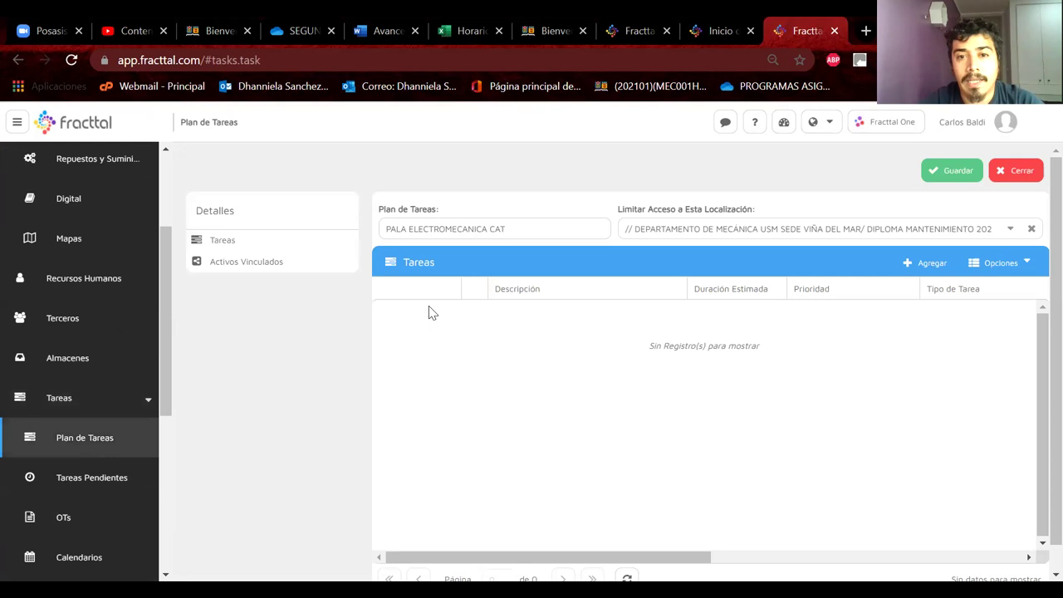
Step: Clear the location from the plan's access limit
drag(548, 220, 459, 227)
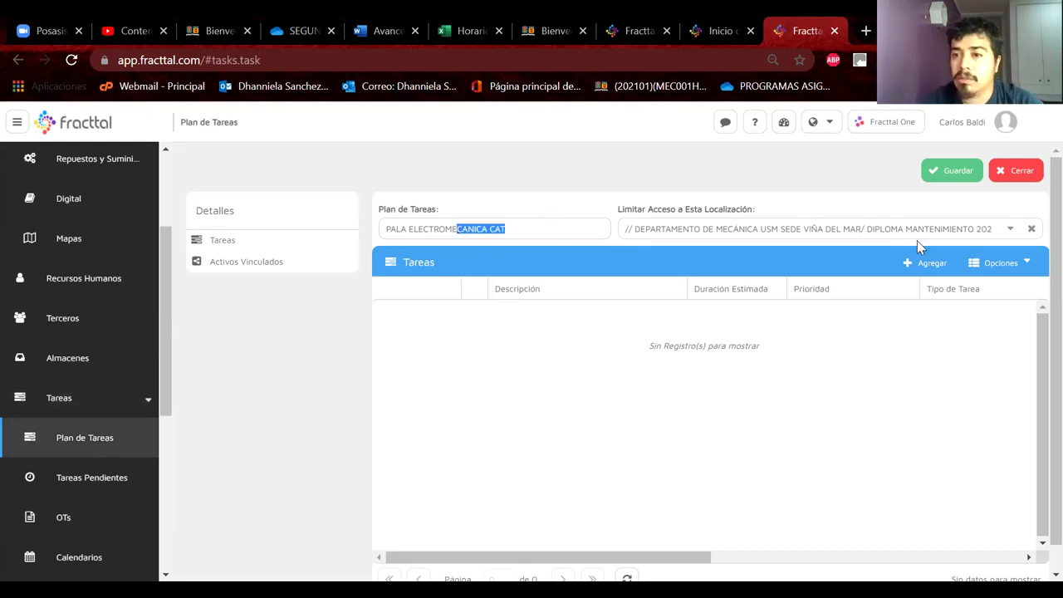
click(1030, 230)
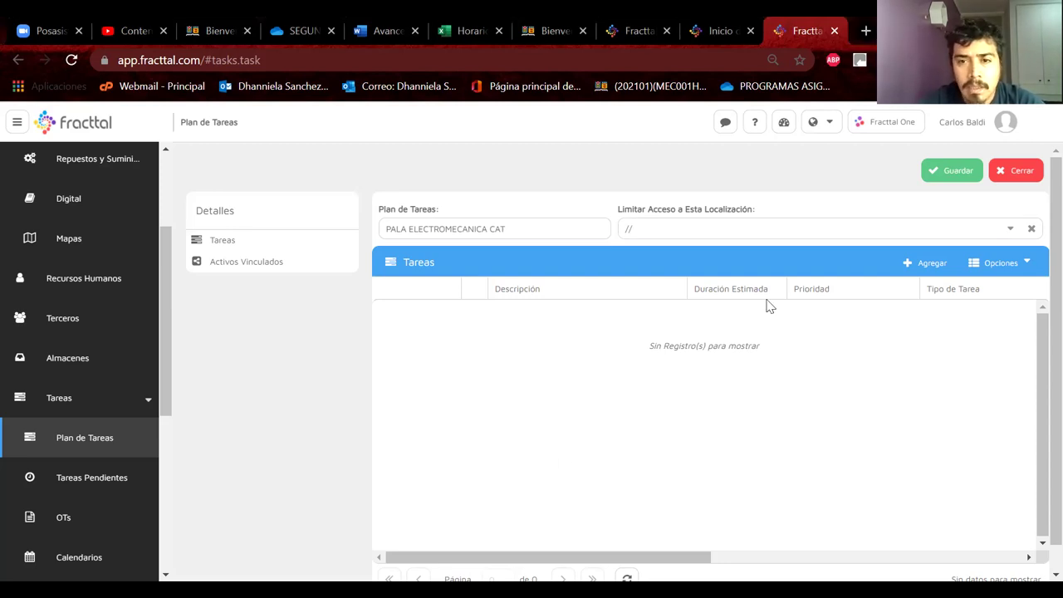
Step: Look over the blank new-task form and the export options of the plan's task list without adding anything
click(917, 265)
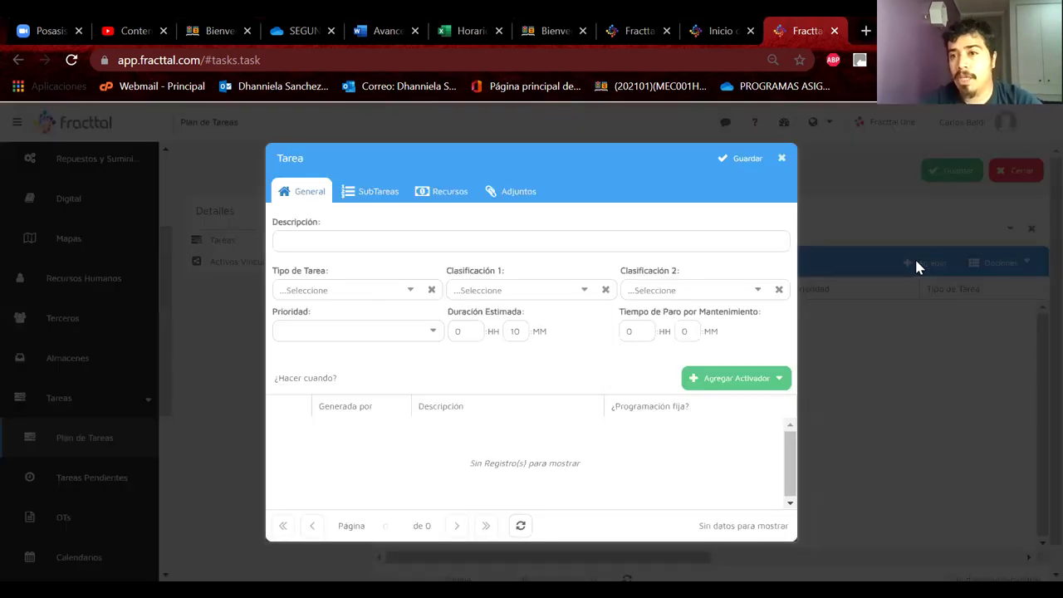
click(782, 157)
click(452, 259)
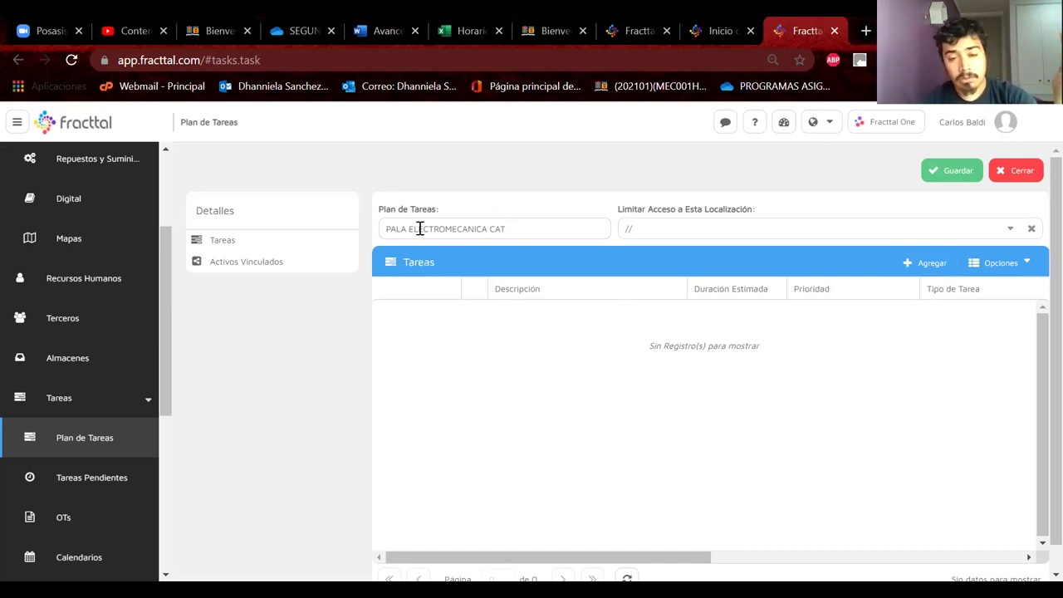
click(920, 267)
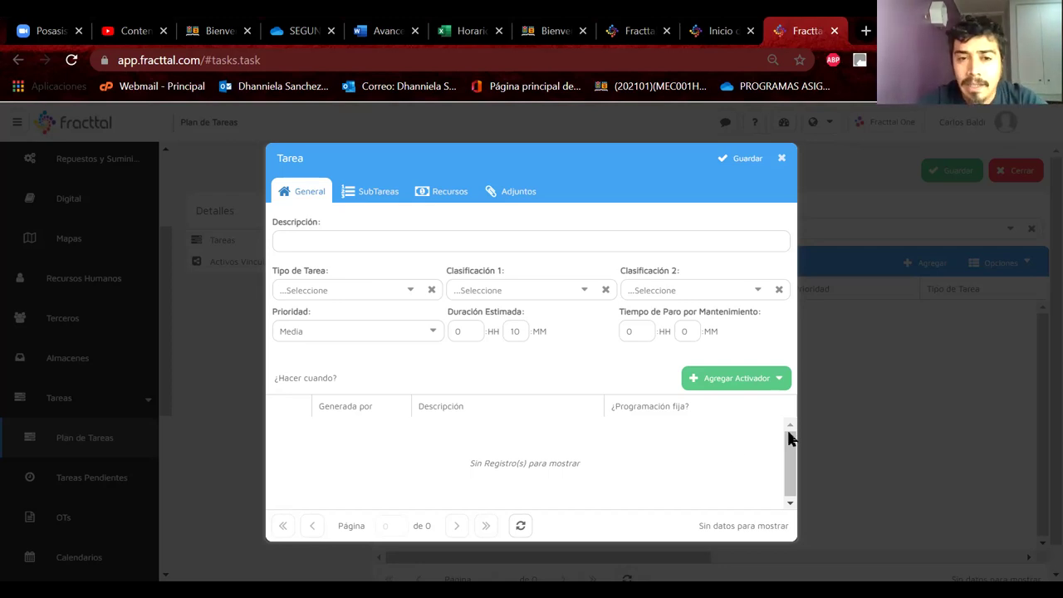
click(781, 159)
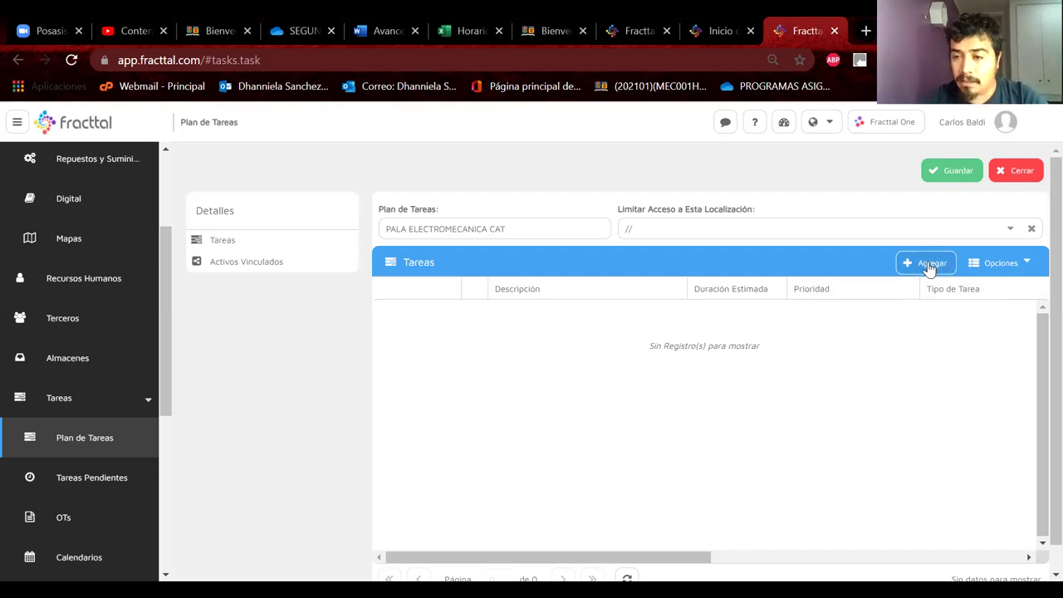
click(1023, 263)
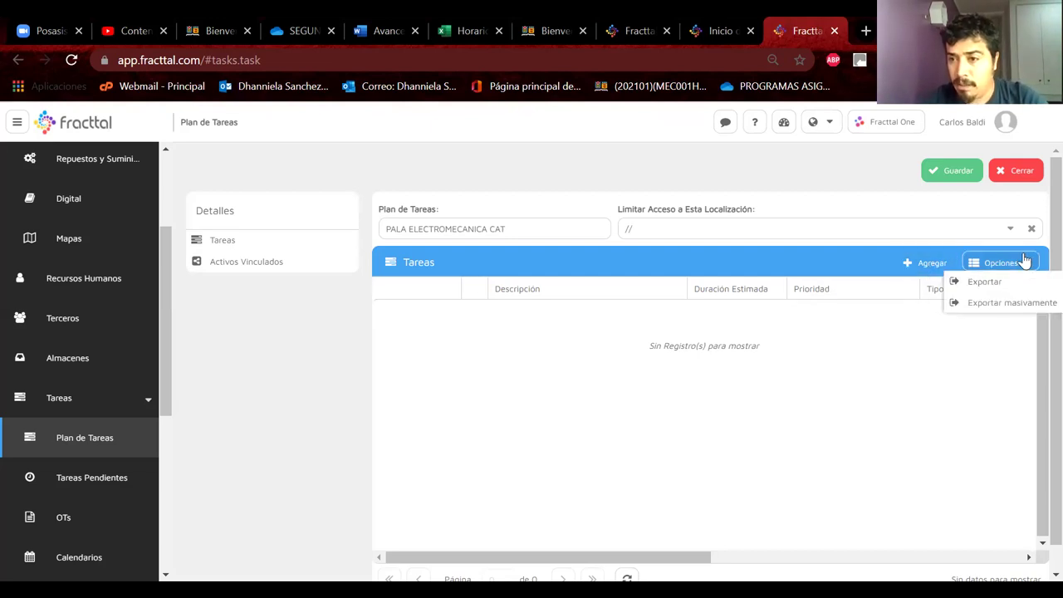
click(874, 259)
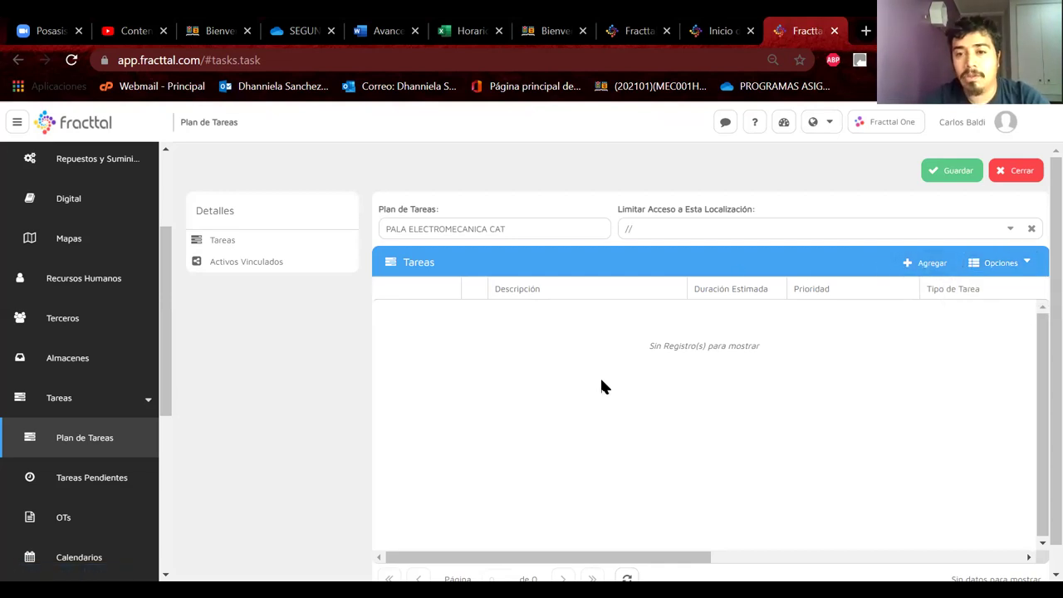
click(926, 262)
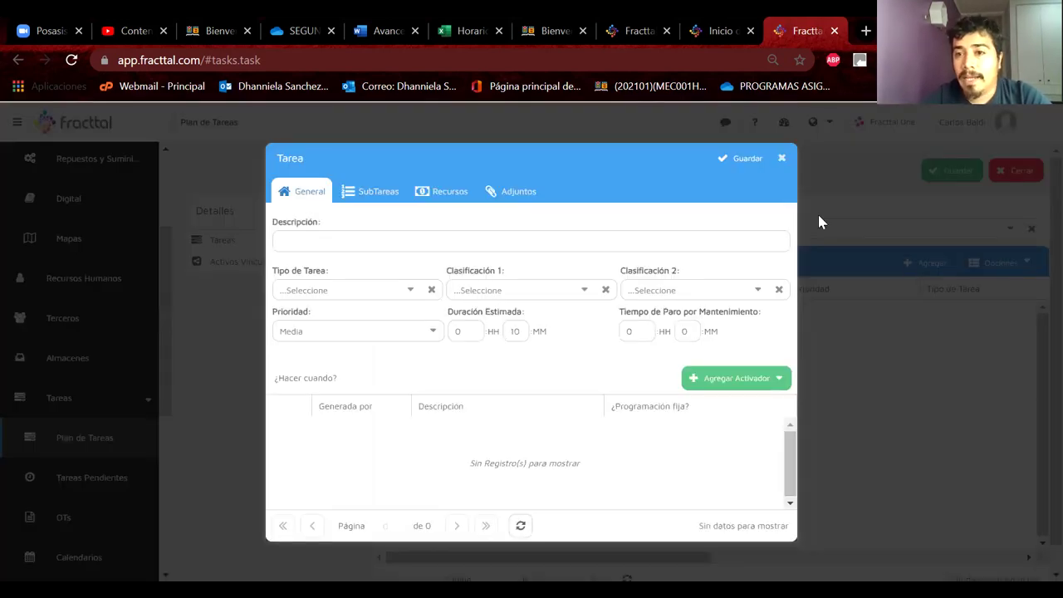
click(782, 158)
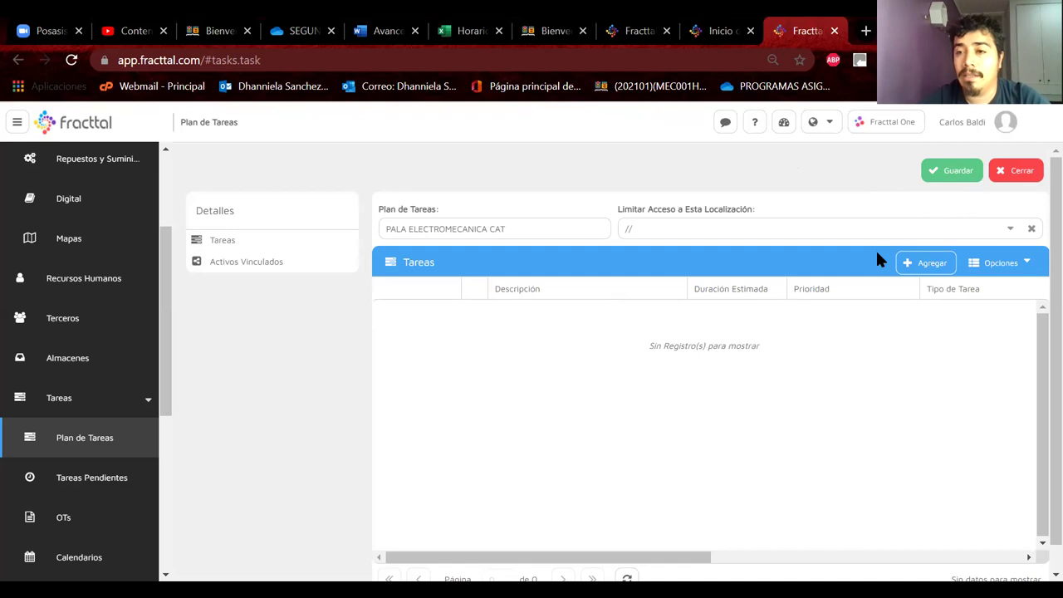
Step: Start a new task in the plan with the description "Relleno de Estanque de Aceite"
click(926, 268)
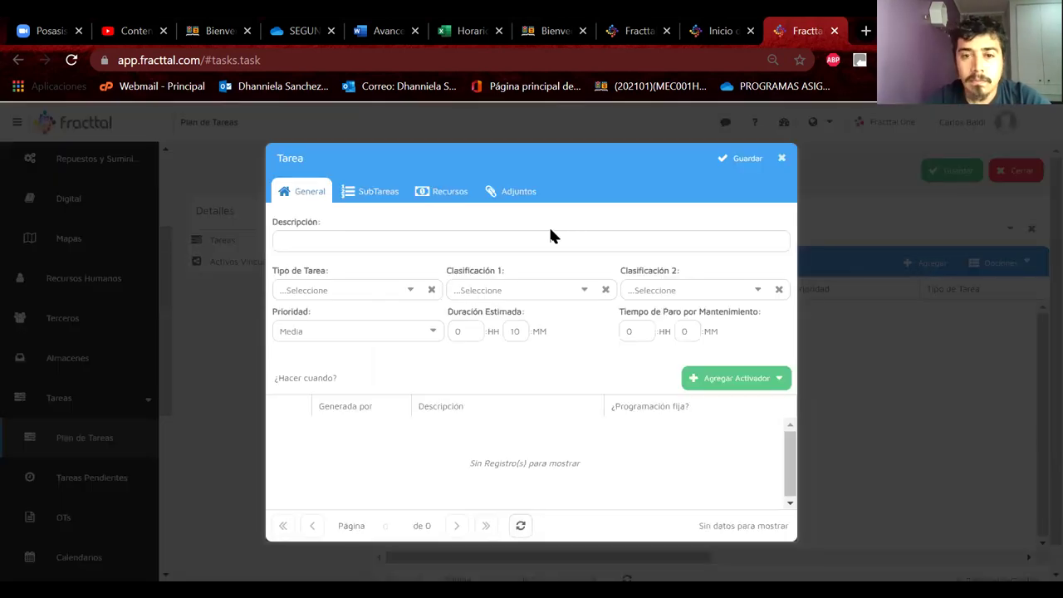
drag(467, 164, 525, 163)
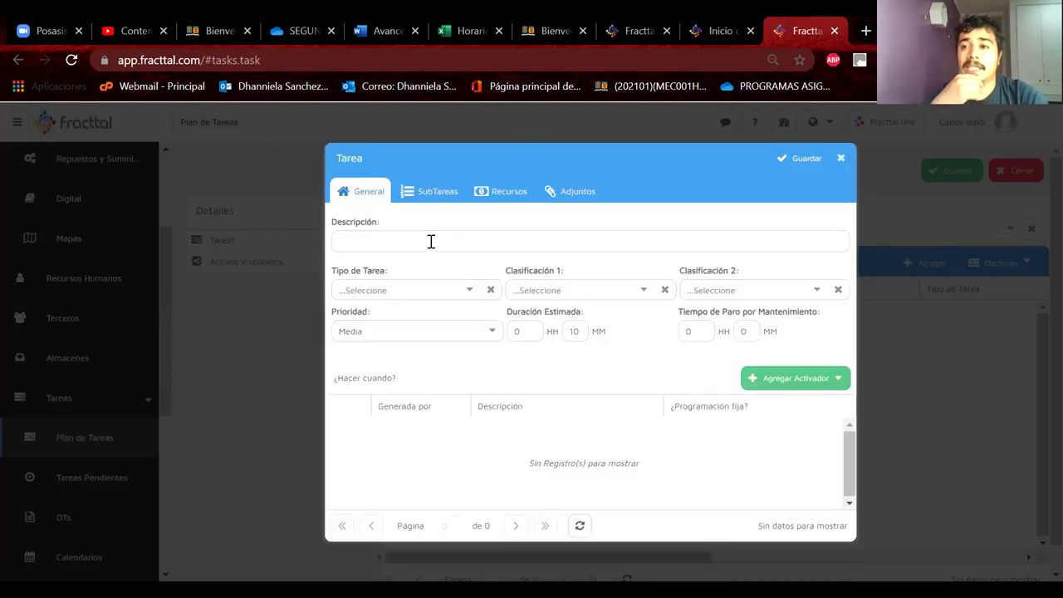
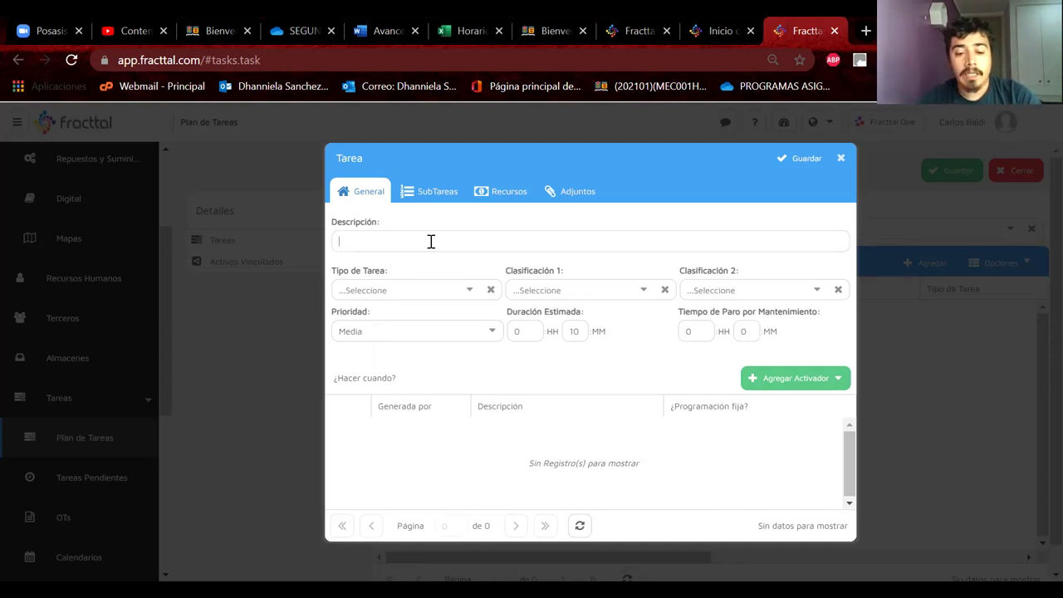
text(Re)
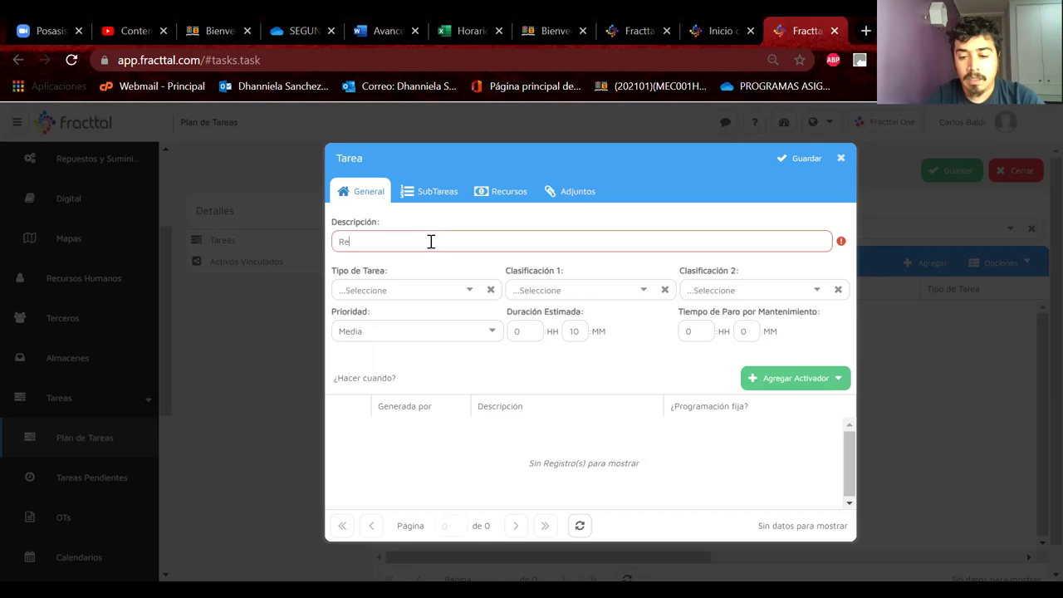
text(lleno de Es)
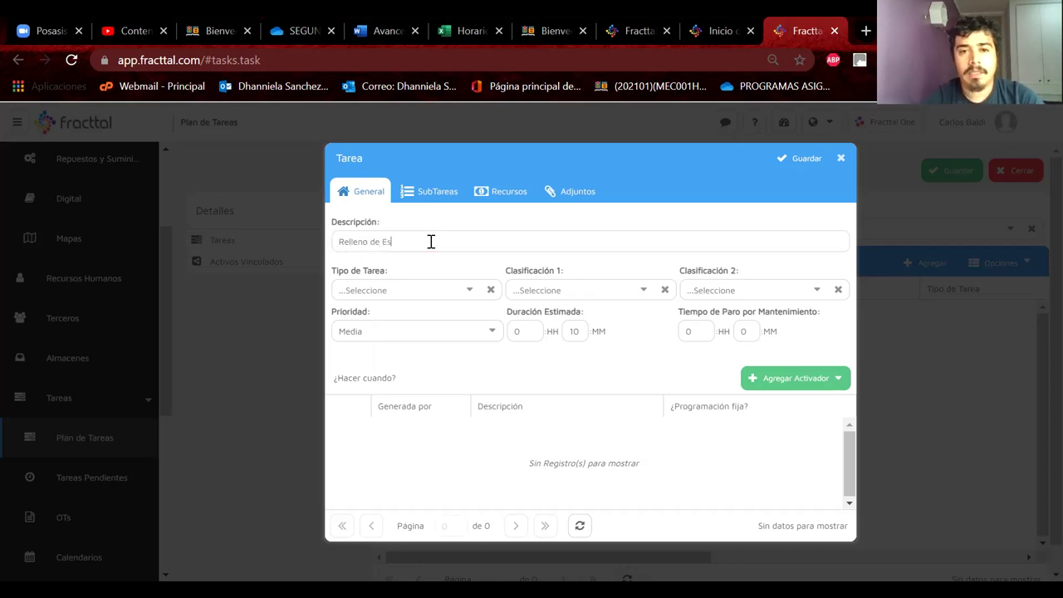
text(tanque de Aceite)
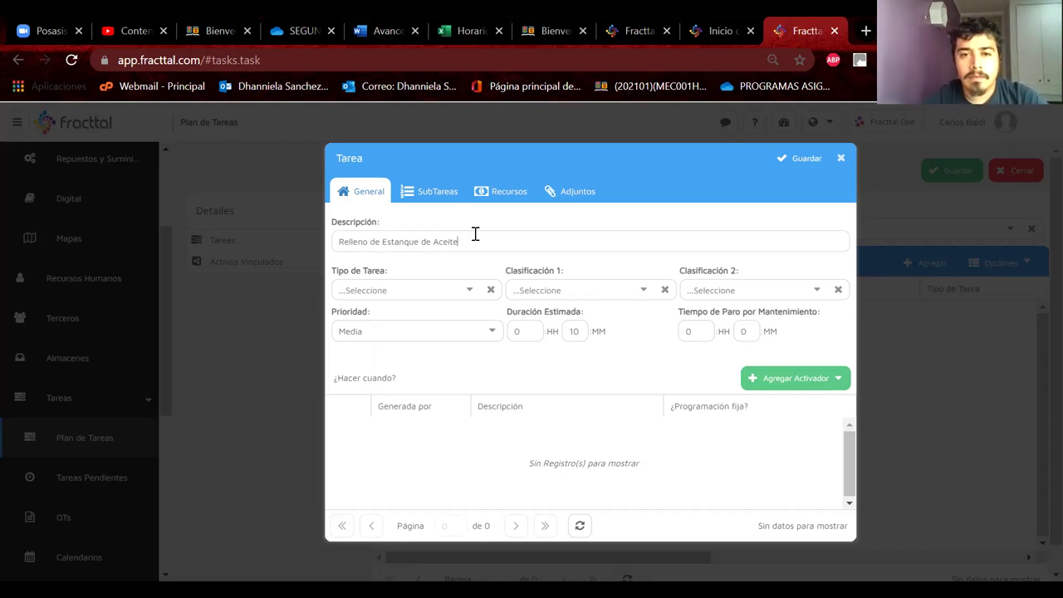
Step: Replace the new task's description with "Muestreo de Aceo"
drag(474, 235, 274, 262)
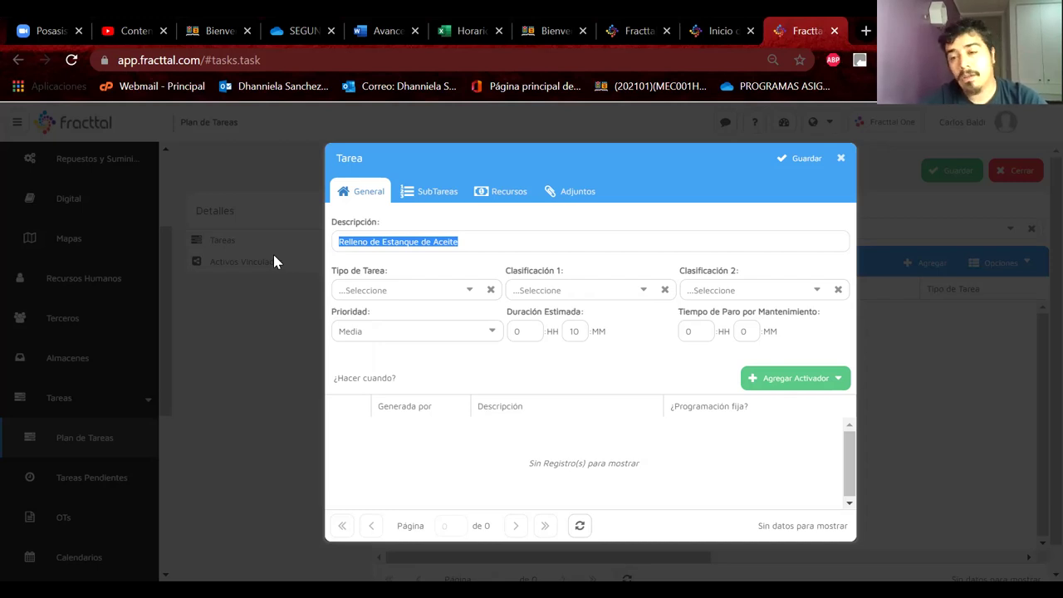
text(mue)
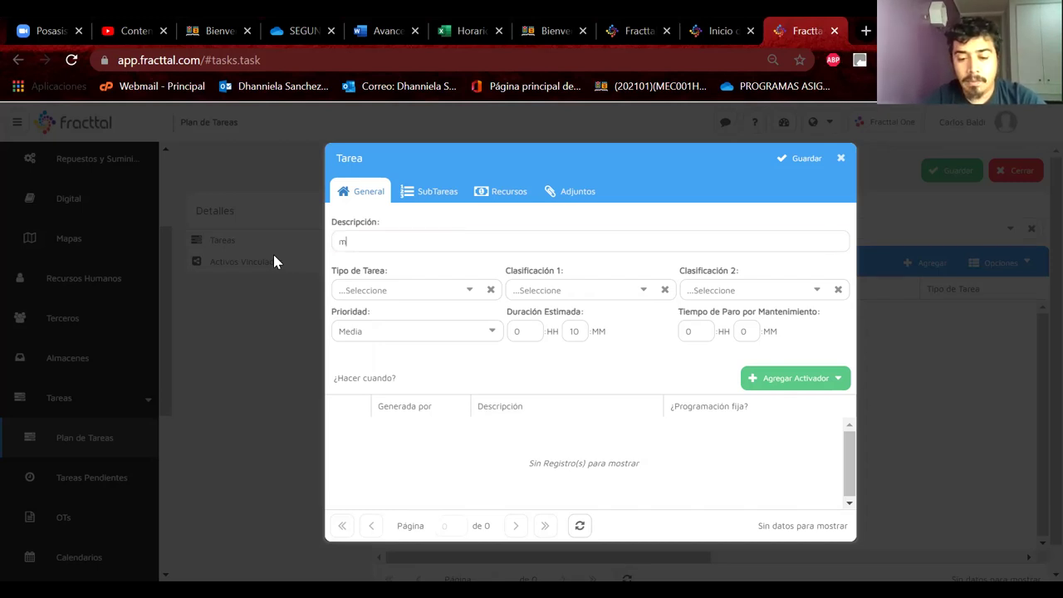
key(BackSpace)
key(BackSpace)
key(BackSpace)
text(Muestreo de Aceo)
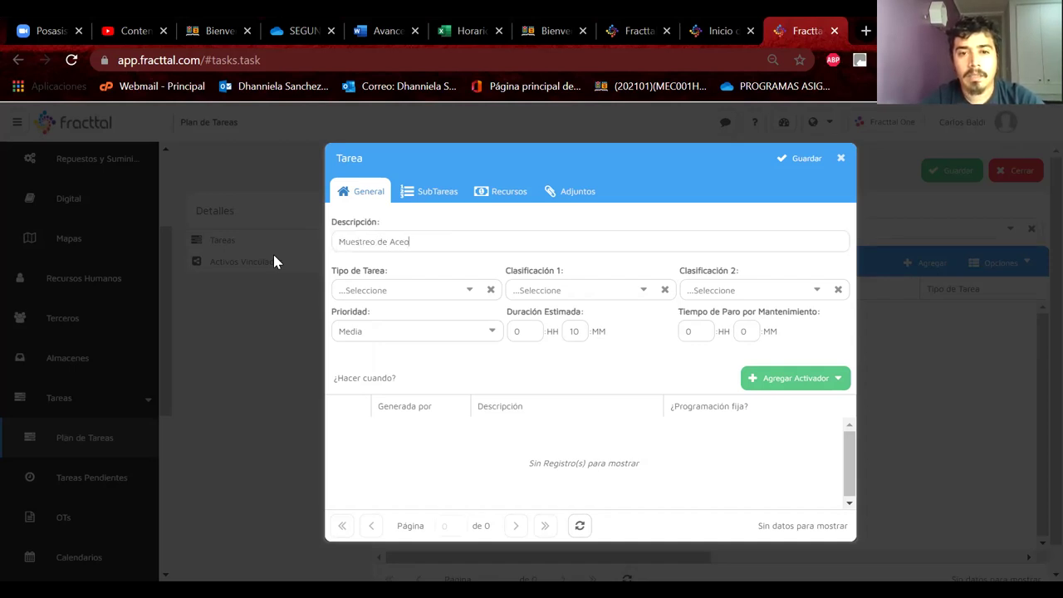
Step: Complete the task description as "Muestreo de Aceite de Motores de Giro"
key(BackSpace)
text(ite de )
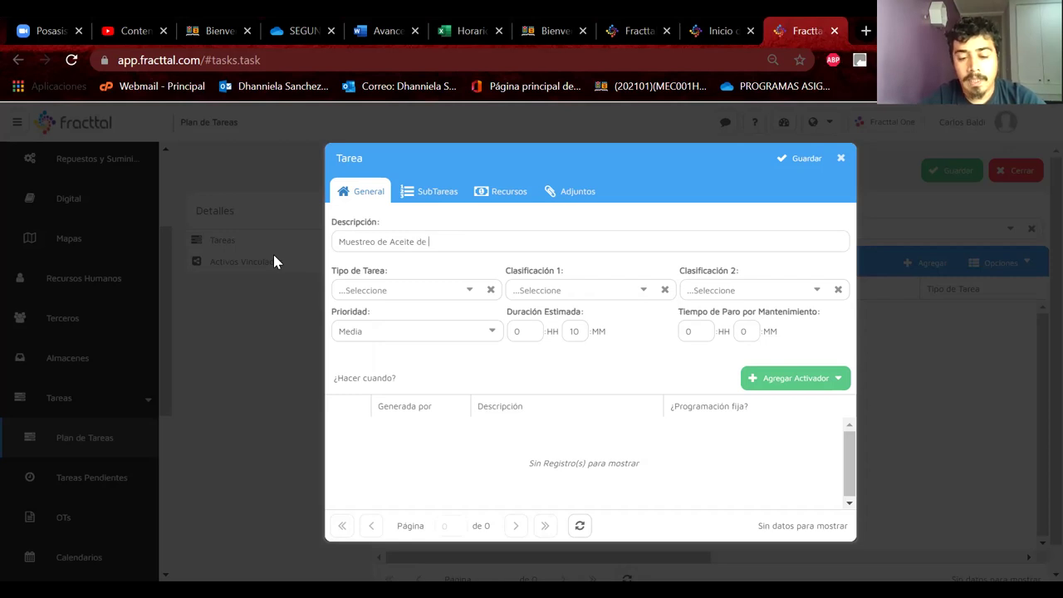
text(Moto)
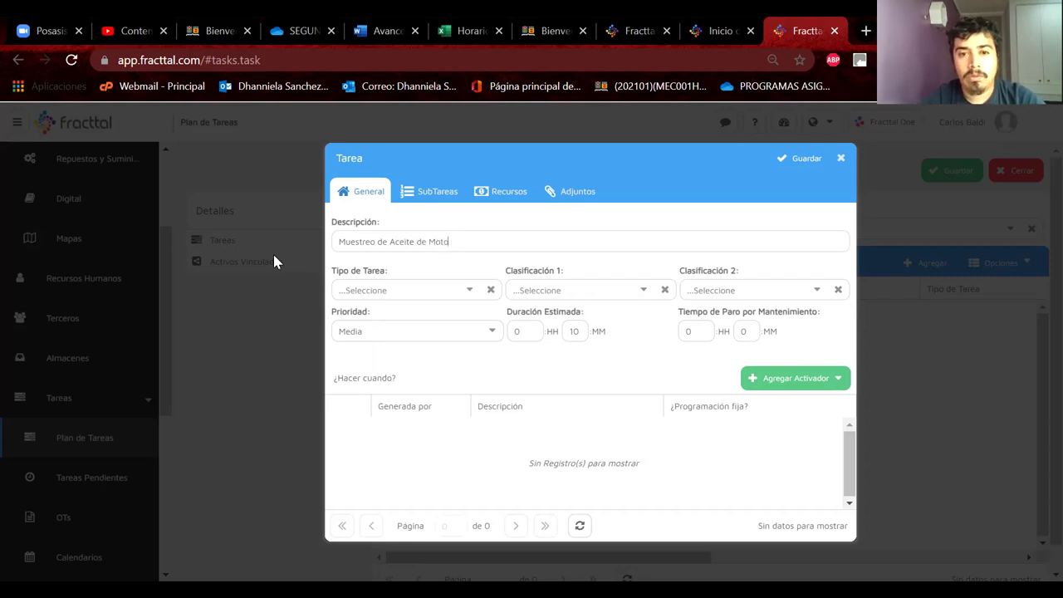
text(res de Git)
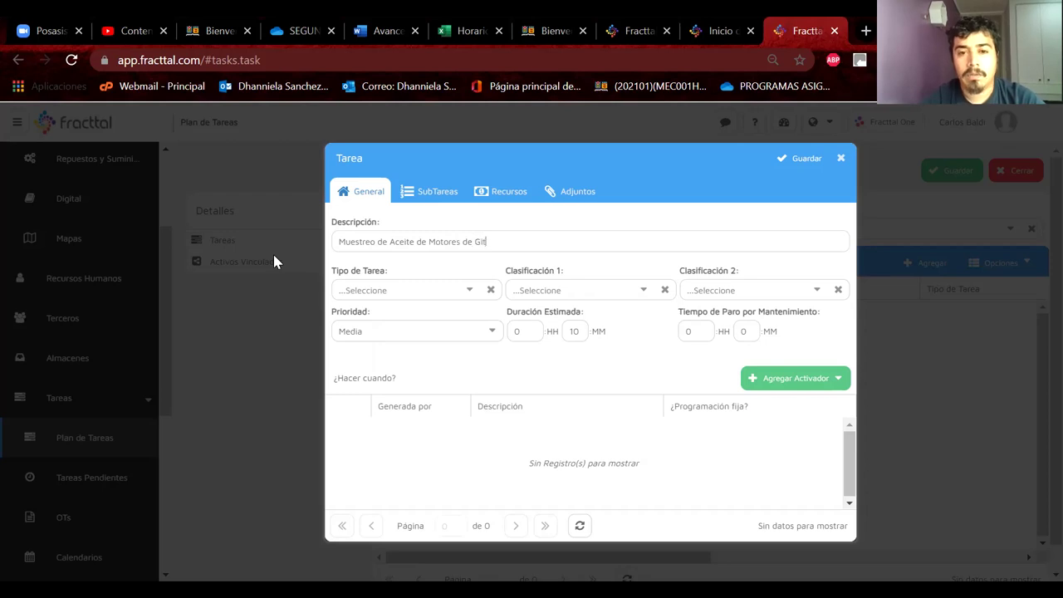
key(BackSpace)
text(ro)
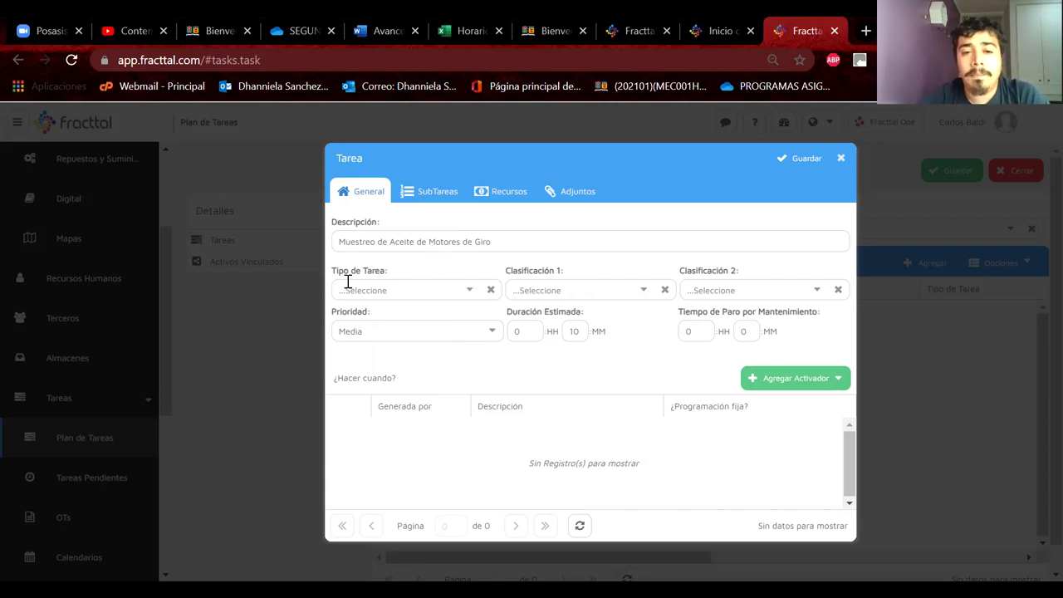
Step: Open the Tipo de Tarea choices and highlight the PREDICTIVA entry
click(470, 291)
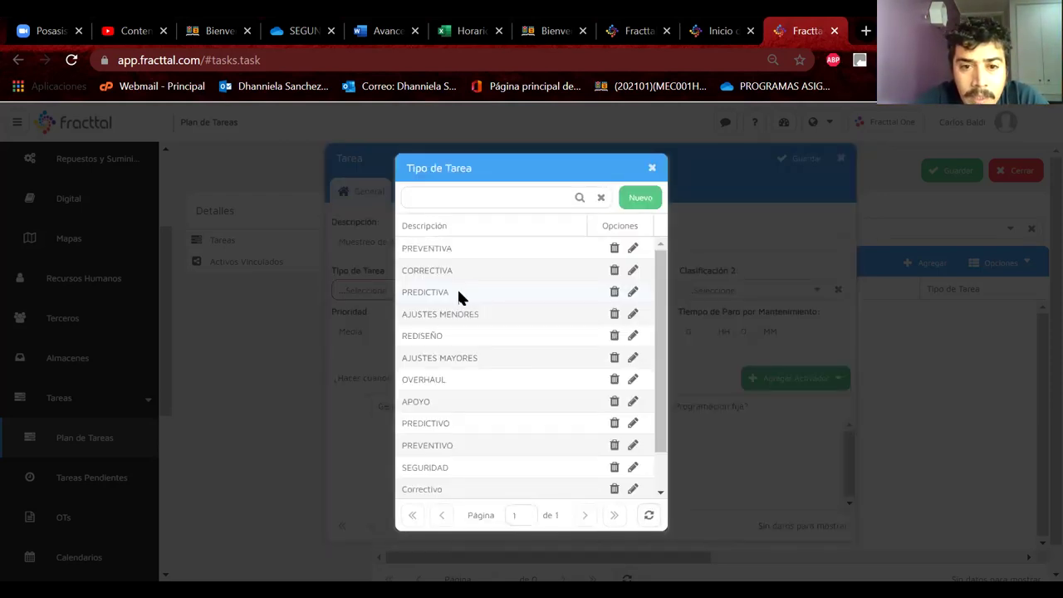
click(455, 296)
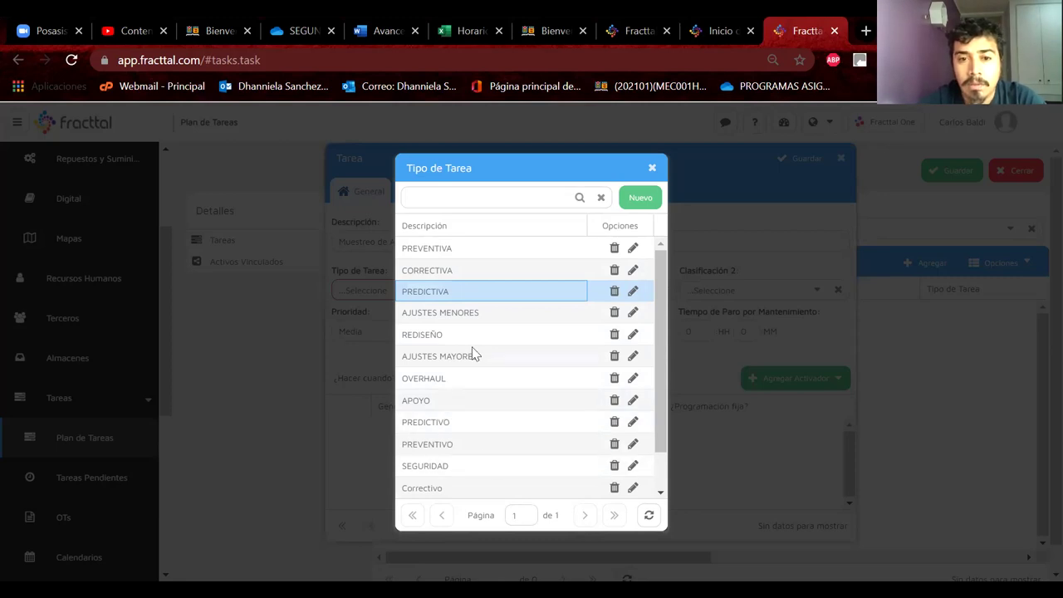
Step: Try to delete the redundant PREDICTIVO entry from the task types
click(442, 427)
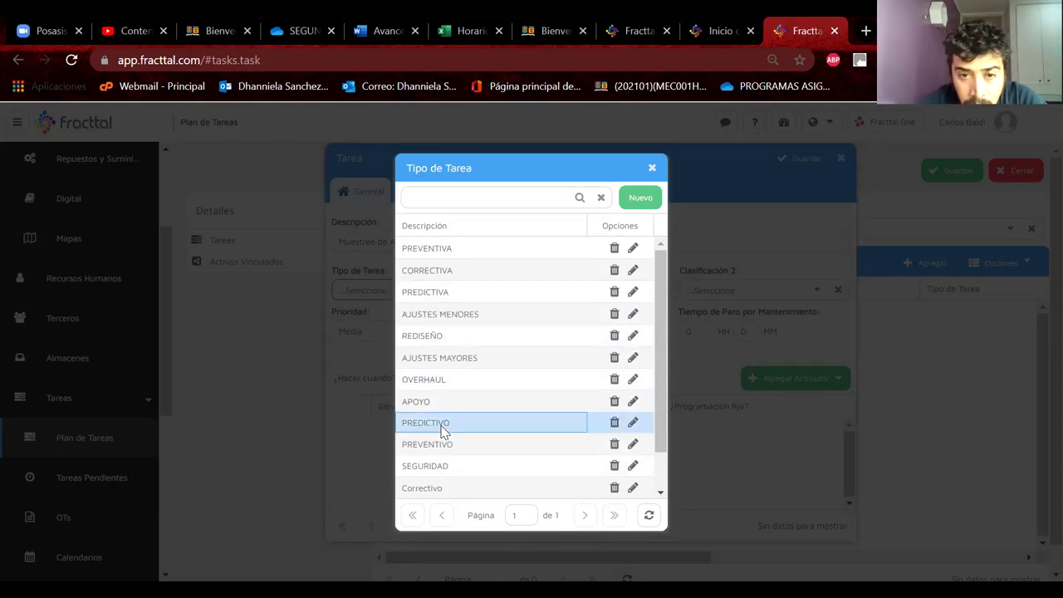
click(615, 422)
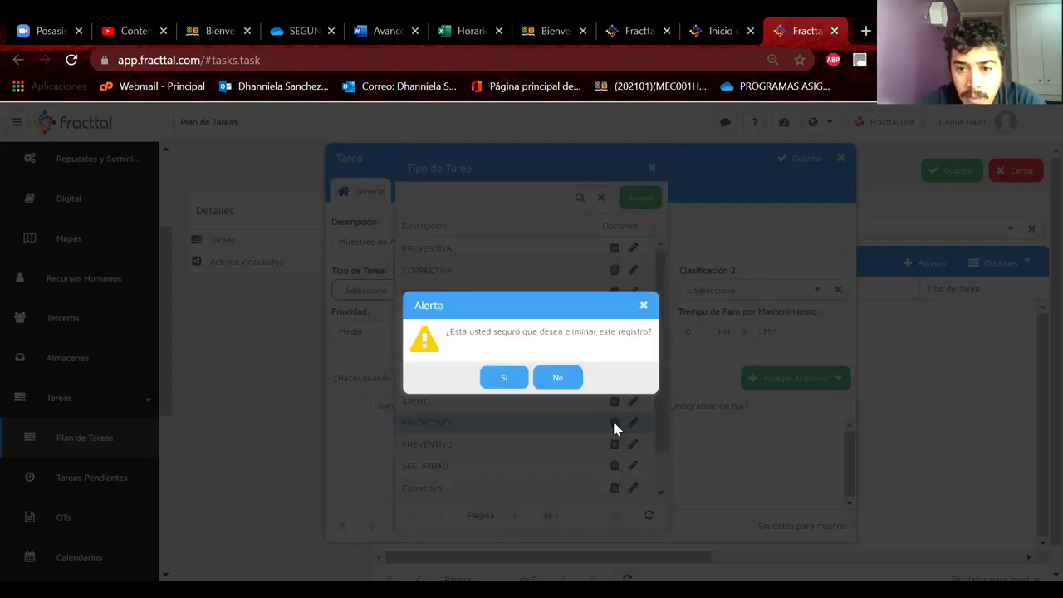
click(503, 380)
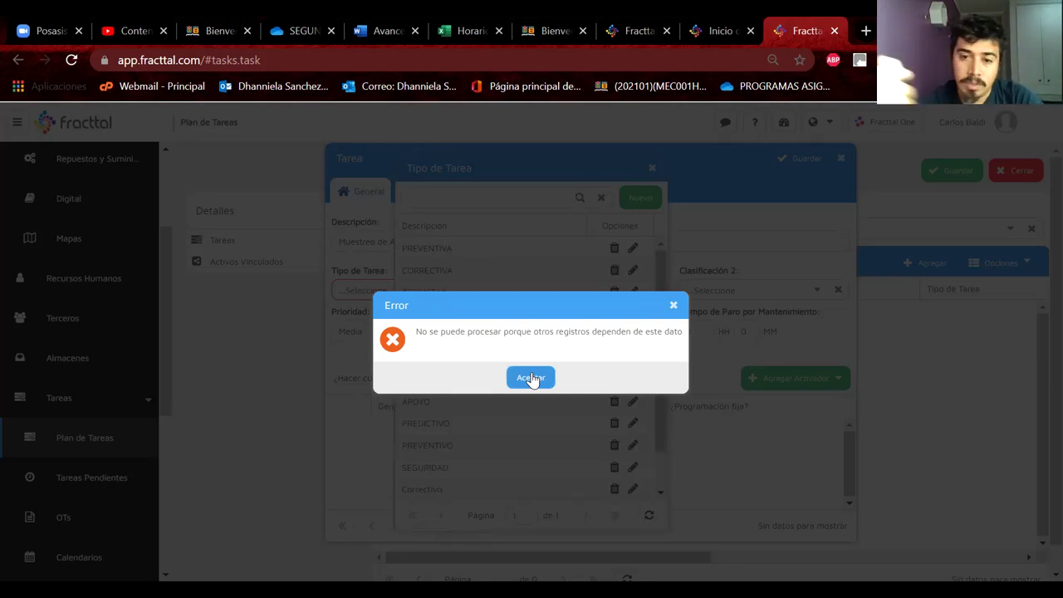
click(532, 378)
click(533, 379)
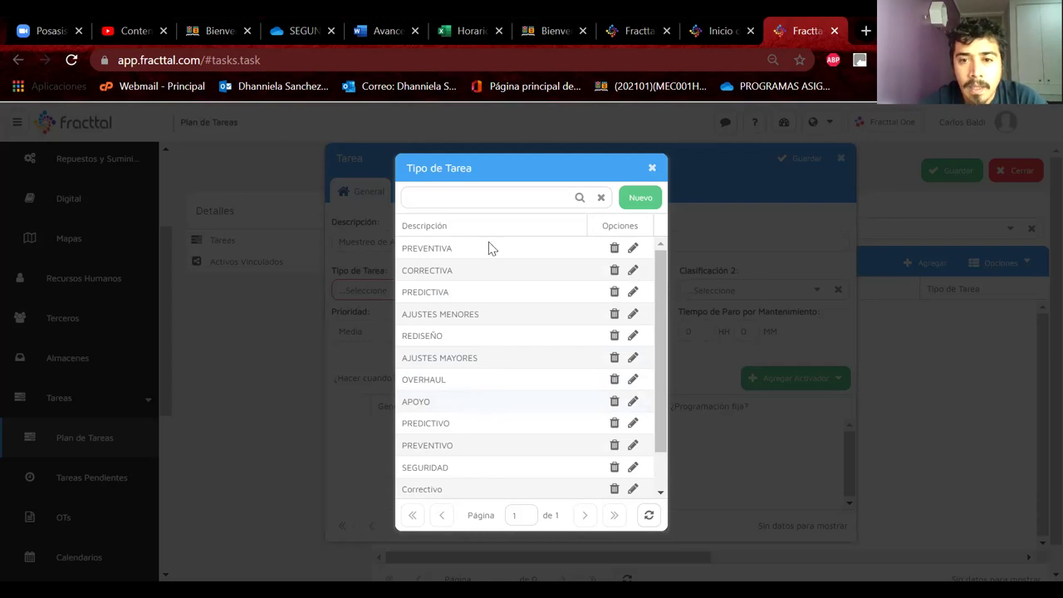
Step: Assign PREDICTIVA as the task type and NIVEL 2 as Clasificación 1
click(437, 294)
click(438, 295)
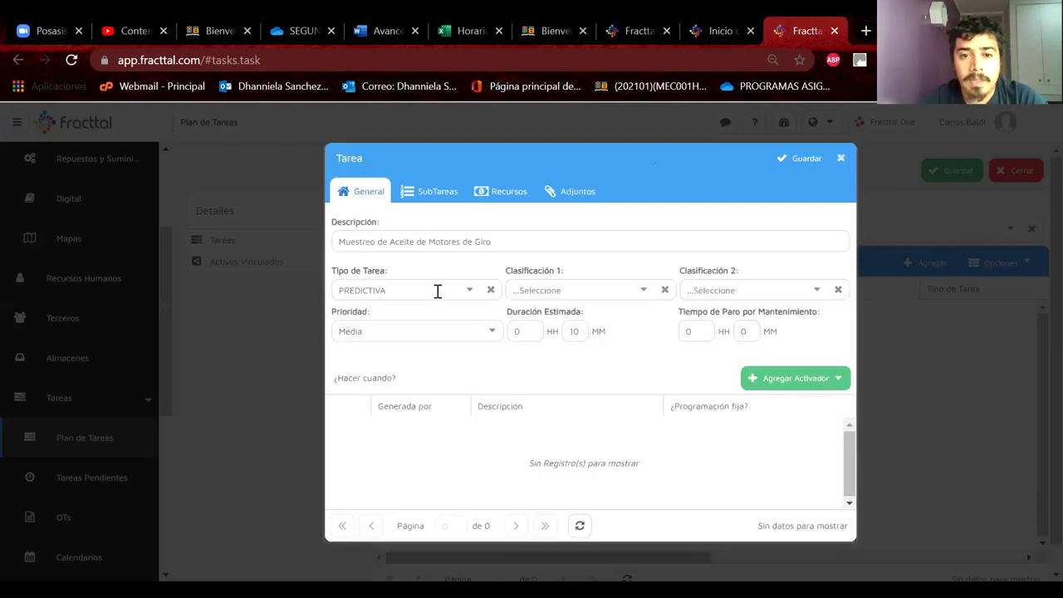
click(645, 293)
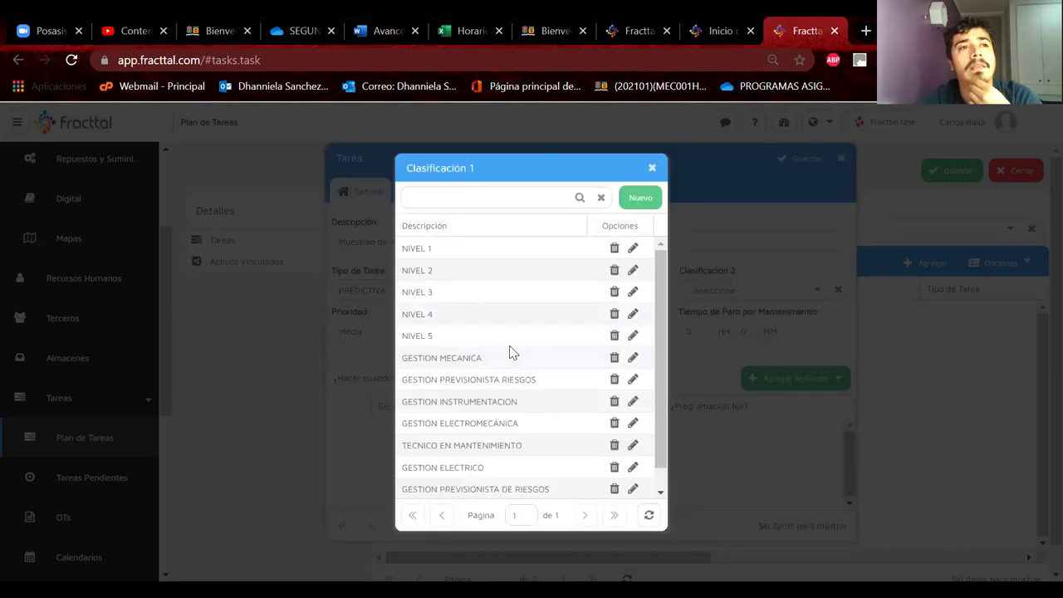
right_click(465, 277)
click(446, 274)
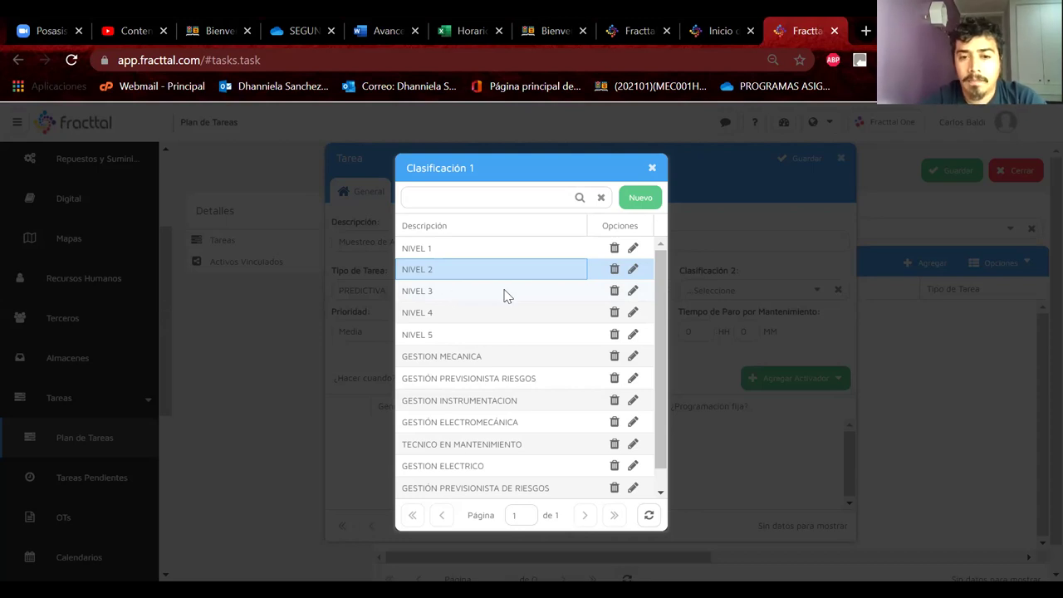
double_click(488, 271)
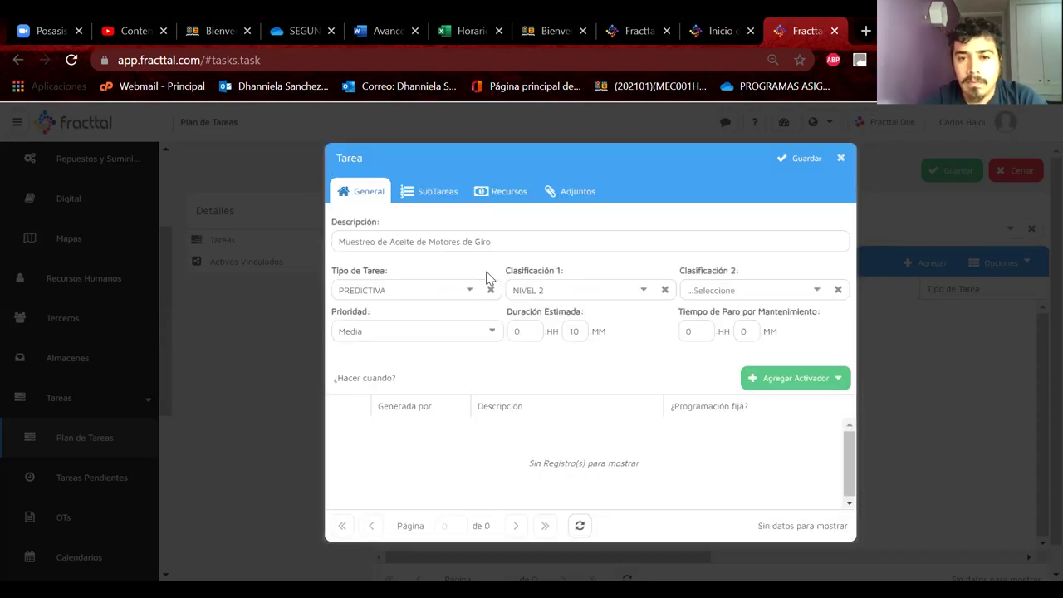
Step: Set the task's Clasificación 2 to EQUIPO MECÁNICO
click(814, 292)
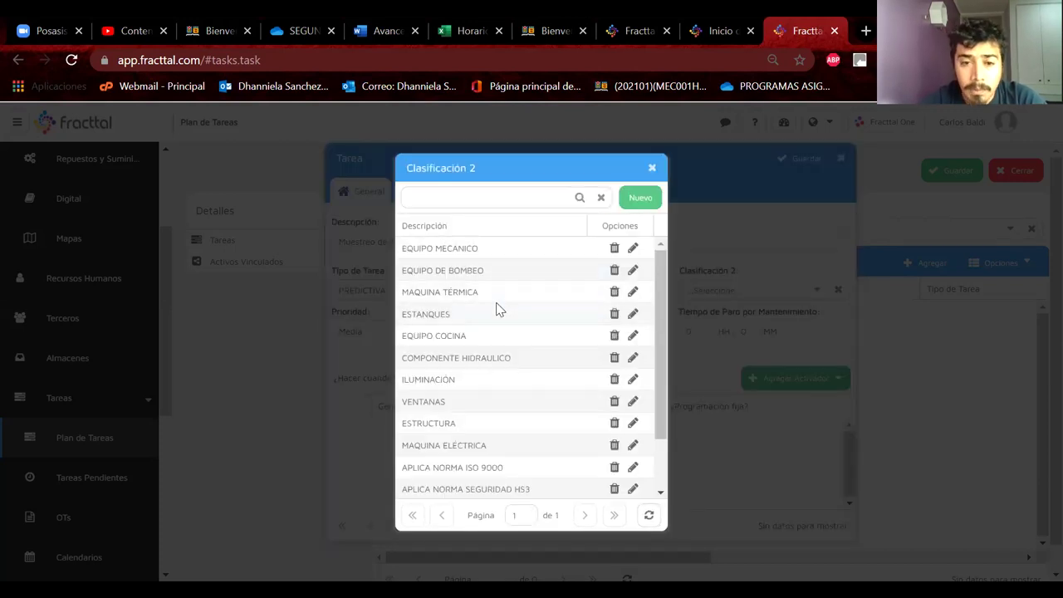
click(478, 250)
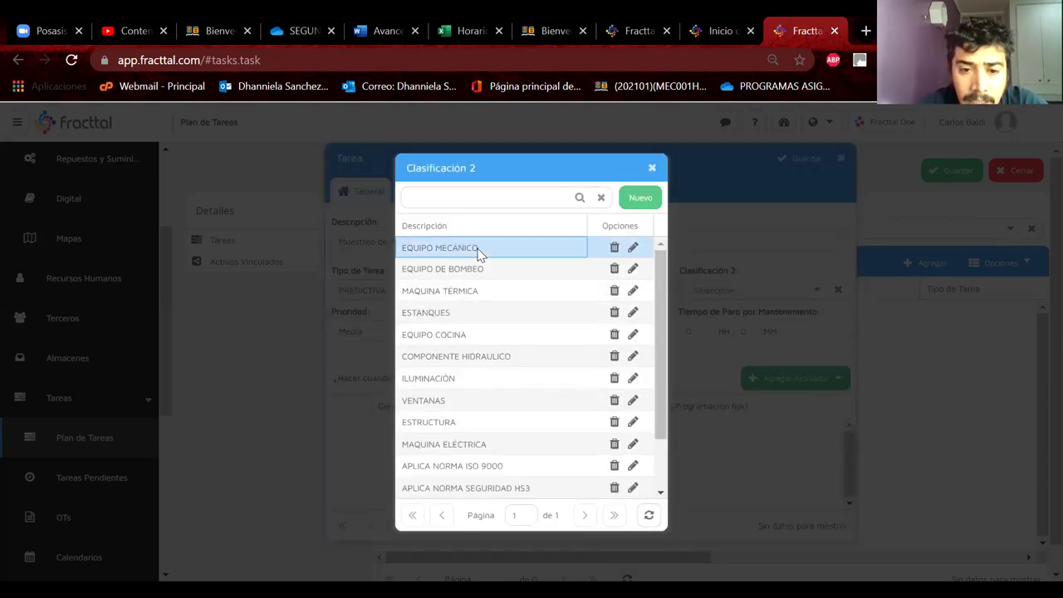
scroll(479, 407, down, 3)
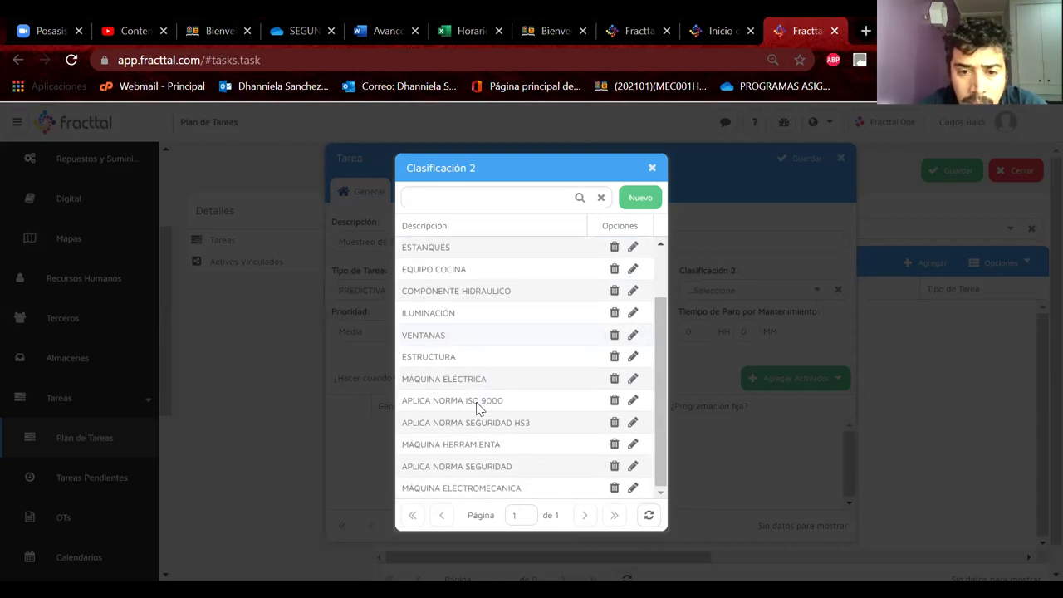
scroll(478, 408, up, 3)
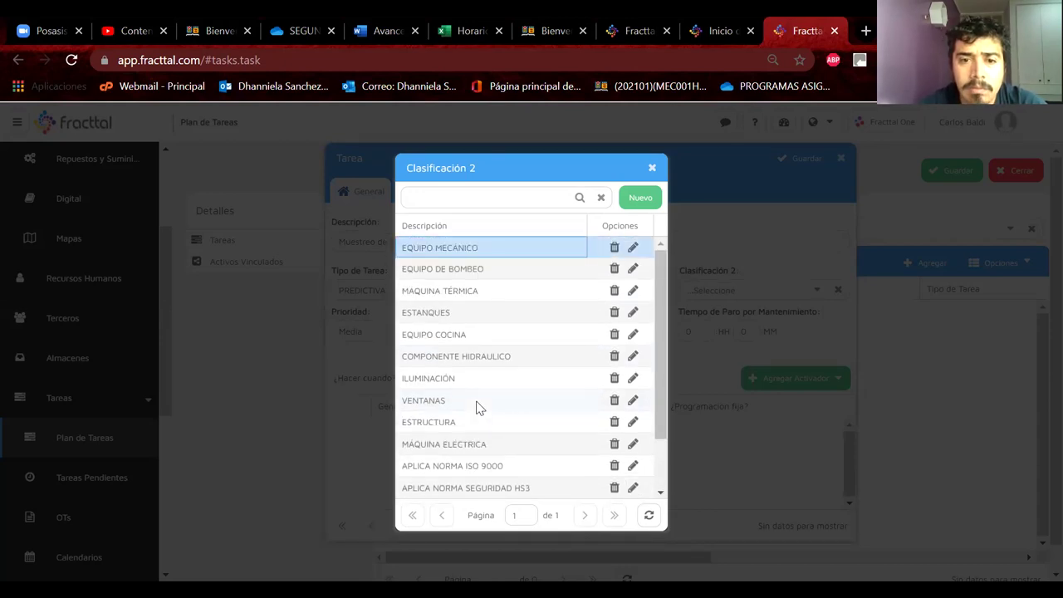
double_click(470, 249)
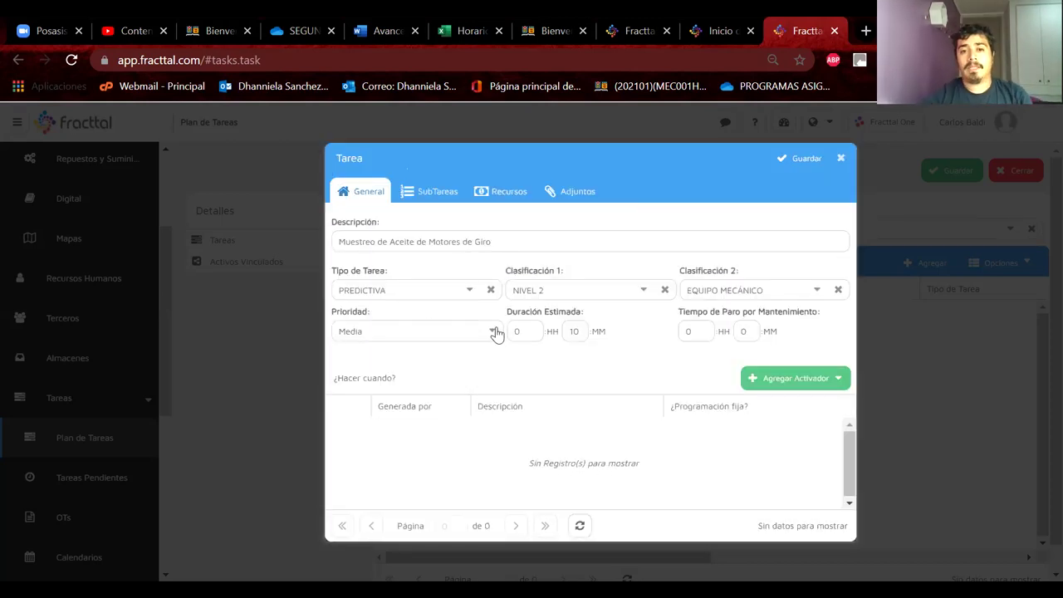
Step: Set the priority of the oil sampling task to Muy Alta
click(495, 333)
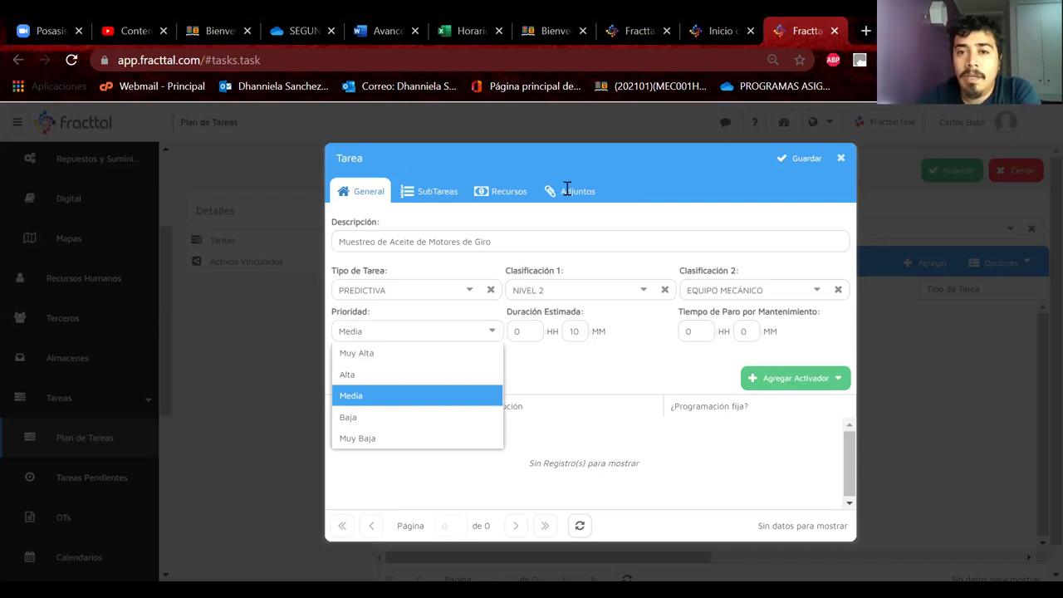
click(486, 261)
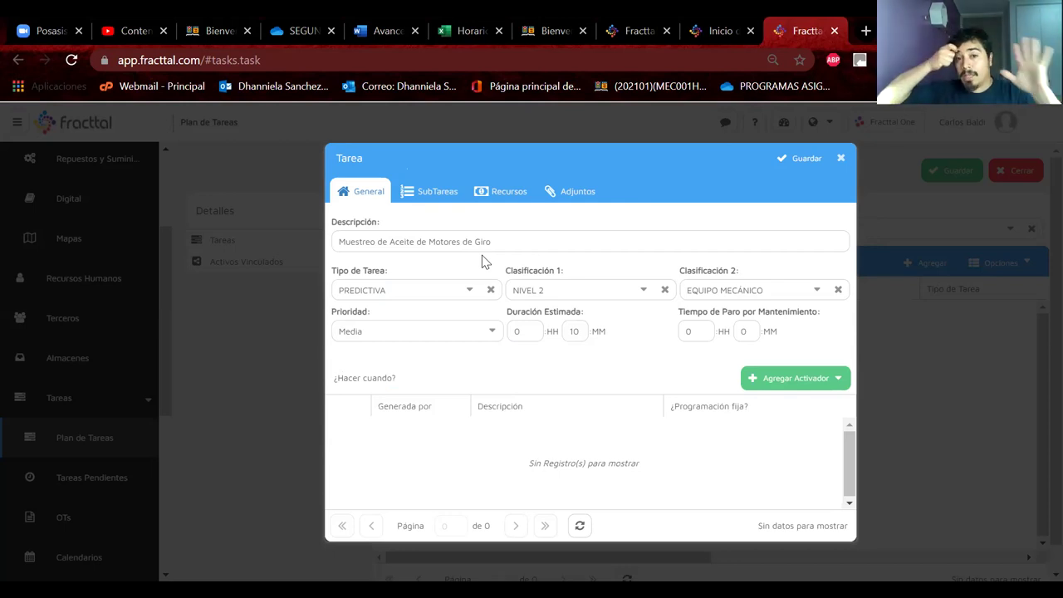
click(490, 333)
click(425, 354)
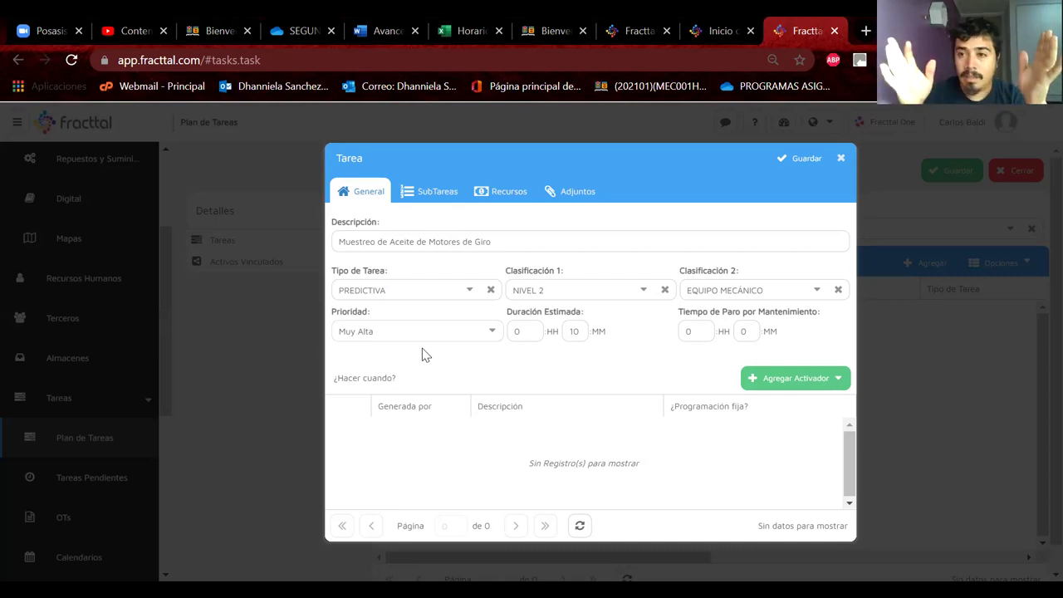
click(492, 332)
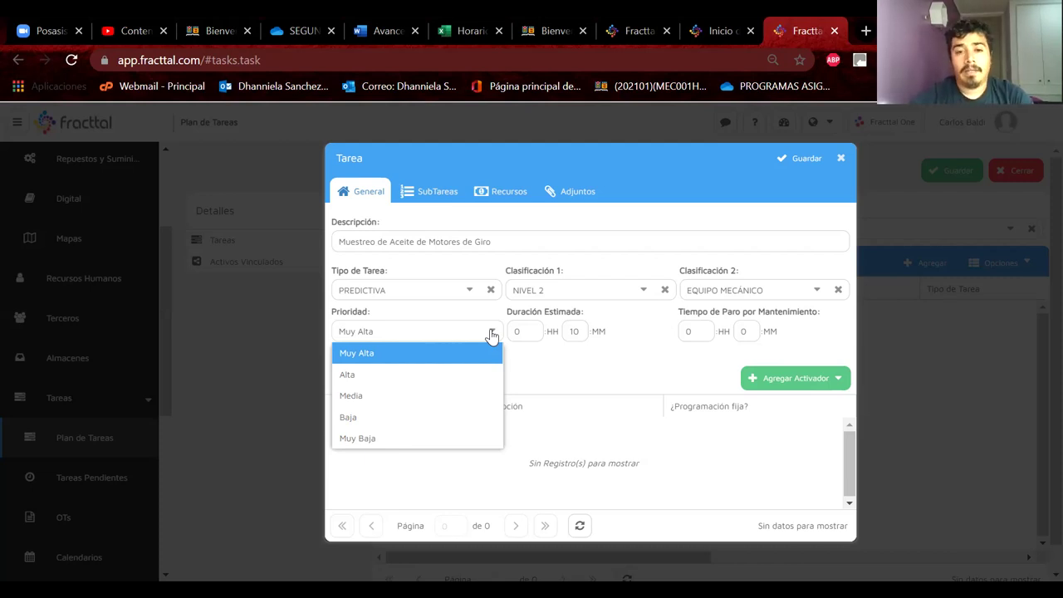
click(418, 366)
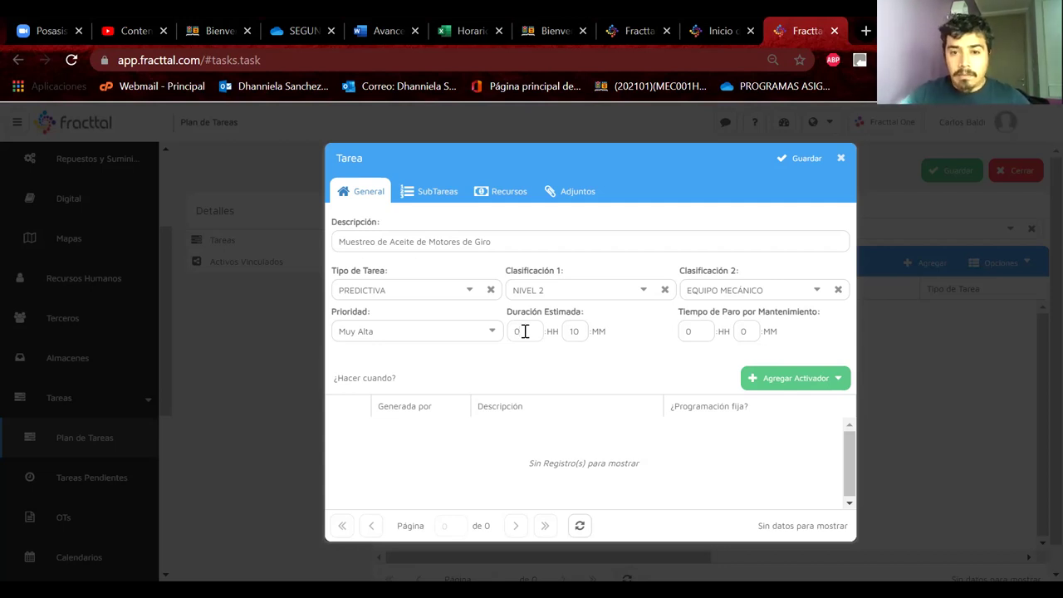
Step: Set the task's estimated duration to 0 hours and 30 minutes
right_click(513, 328)
click(520, 335)
drag(520, 335, 512, 334)
text(5)
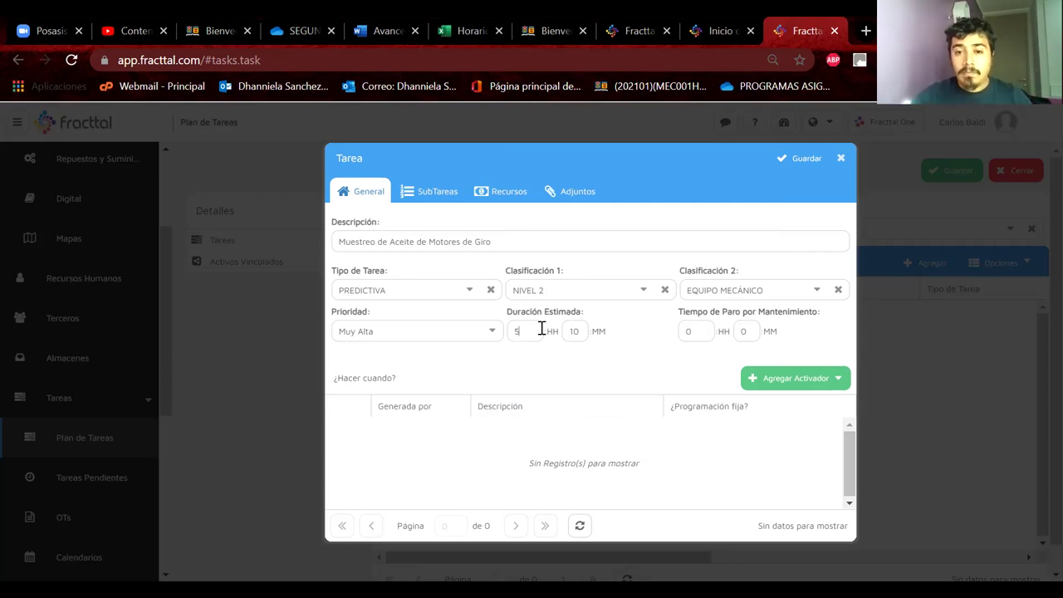
drag(521, 329, 590, 345)
text(030)
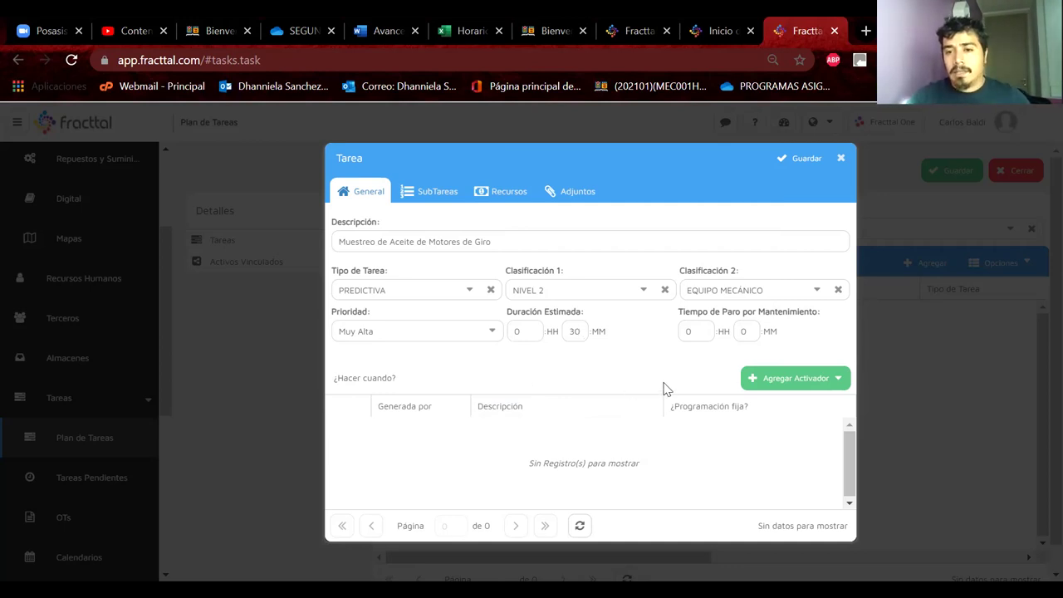
Step: Set the maintenance downtime to 0 hours and 30 minutes, and try to save the task
double_click(710, 330)
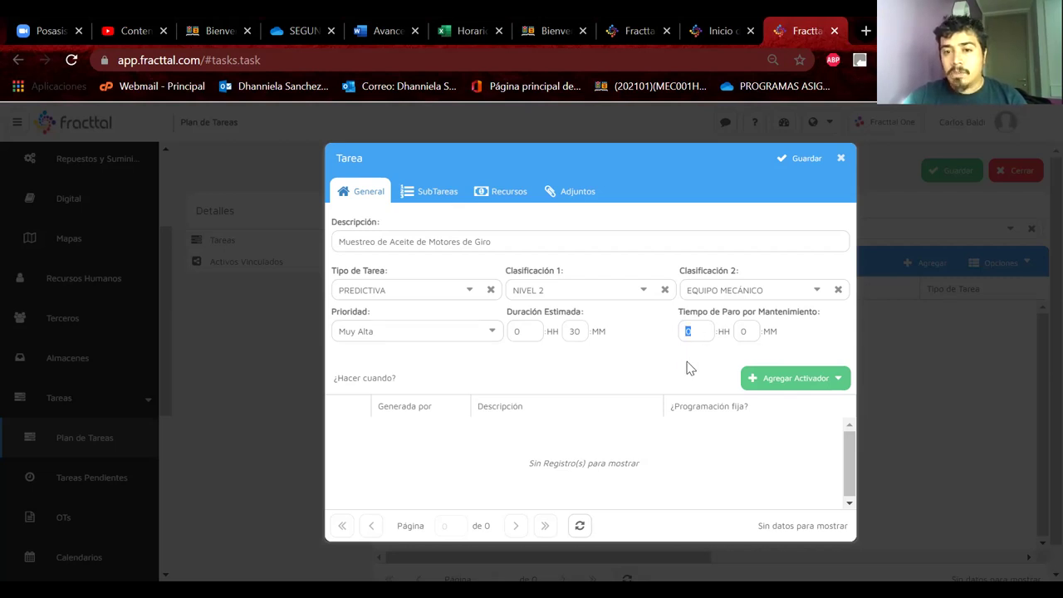
double_click(749, 331)
text(30)
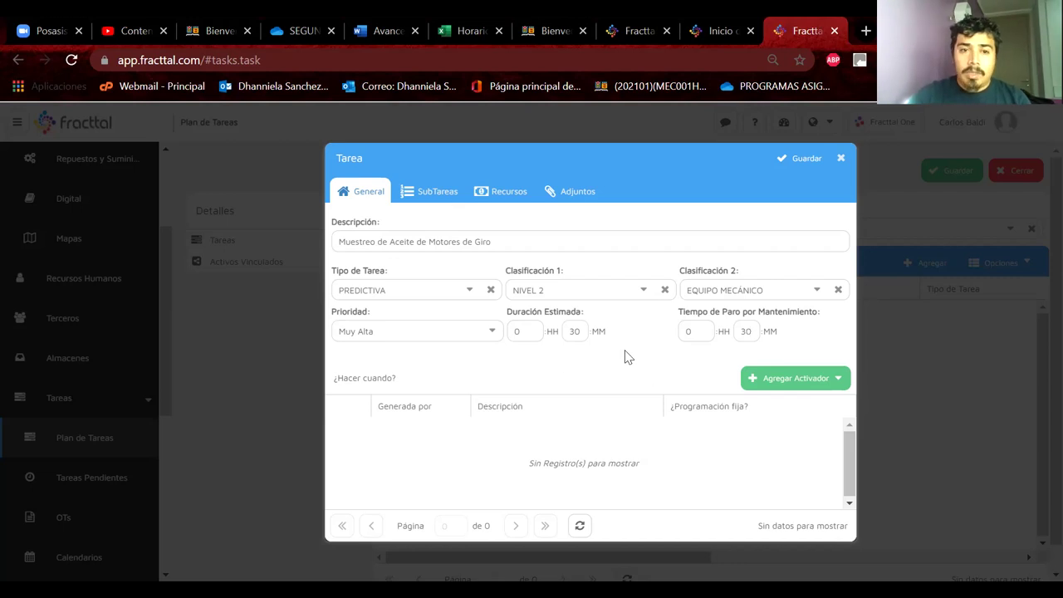
click(801, 167)
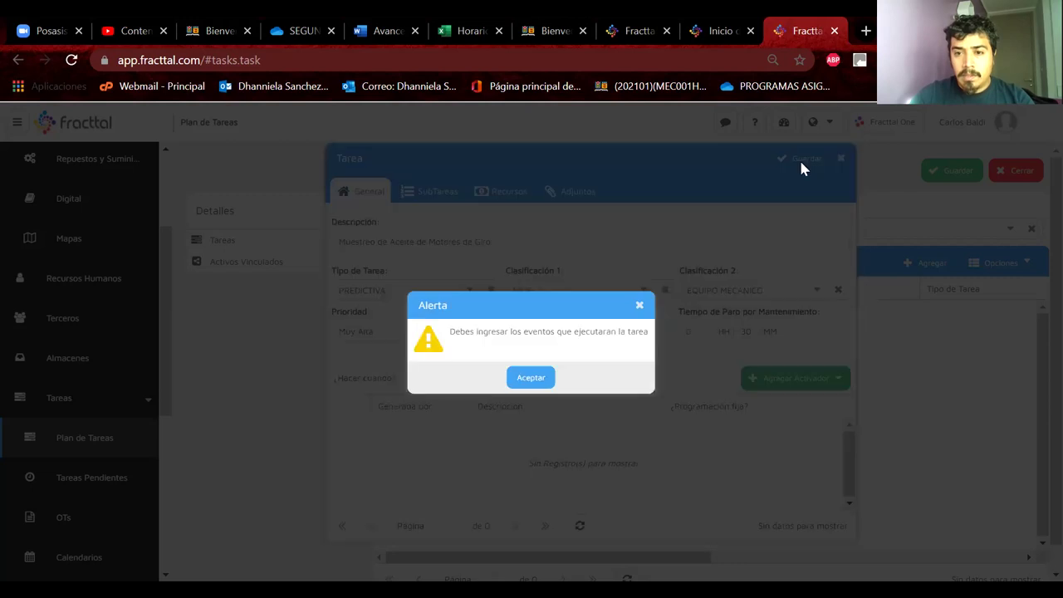
click(529, 378)
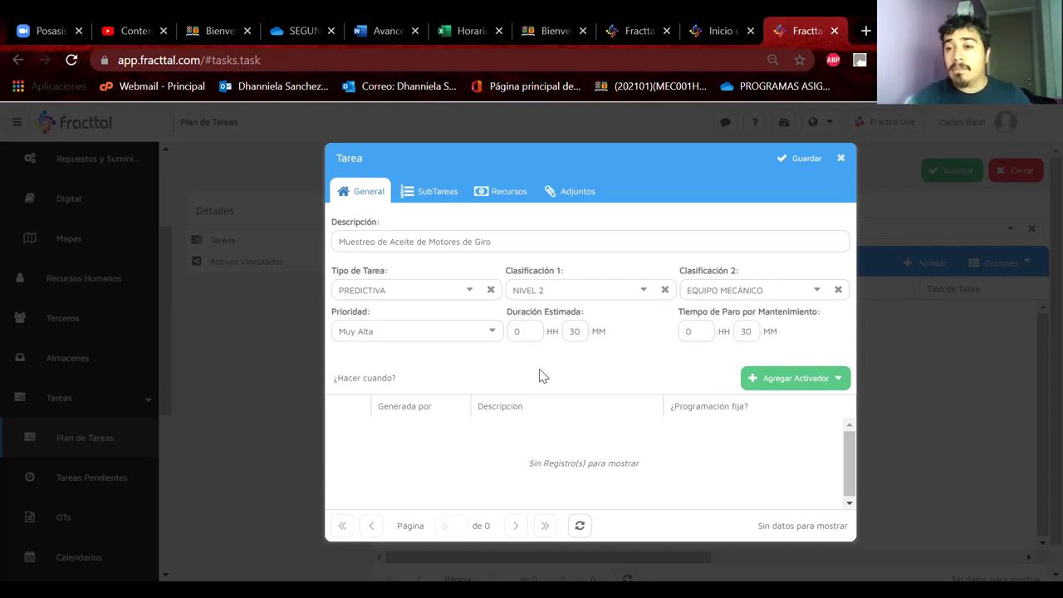
Step: Add a reading-based (Lectura) activator to the task and locate HORA in the list of units for its frequency
click(836, 379)
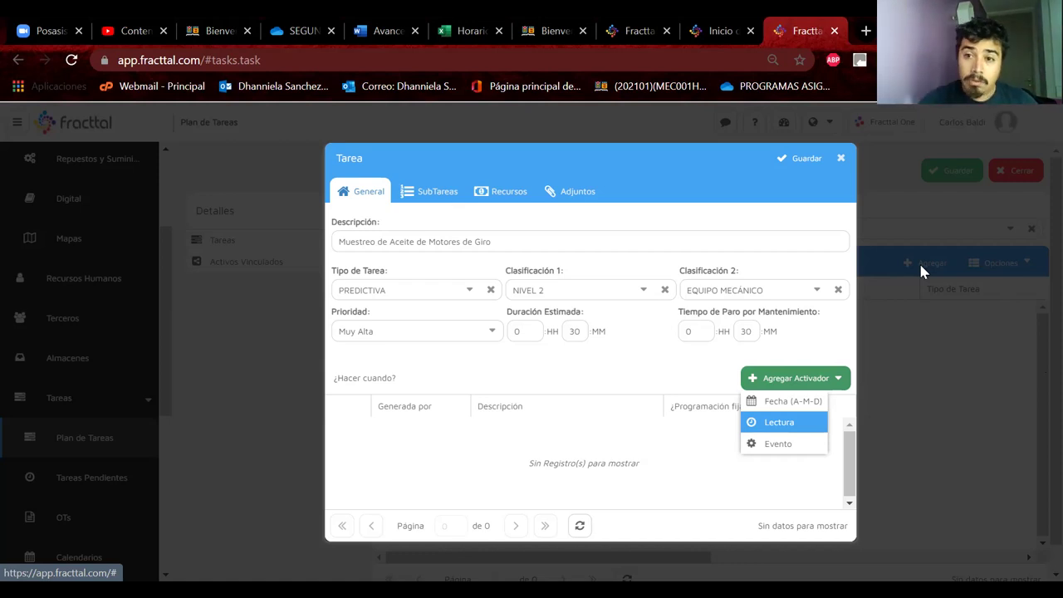
click(773, 426)
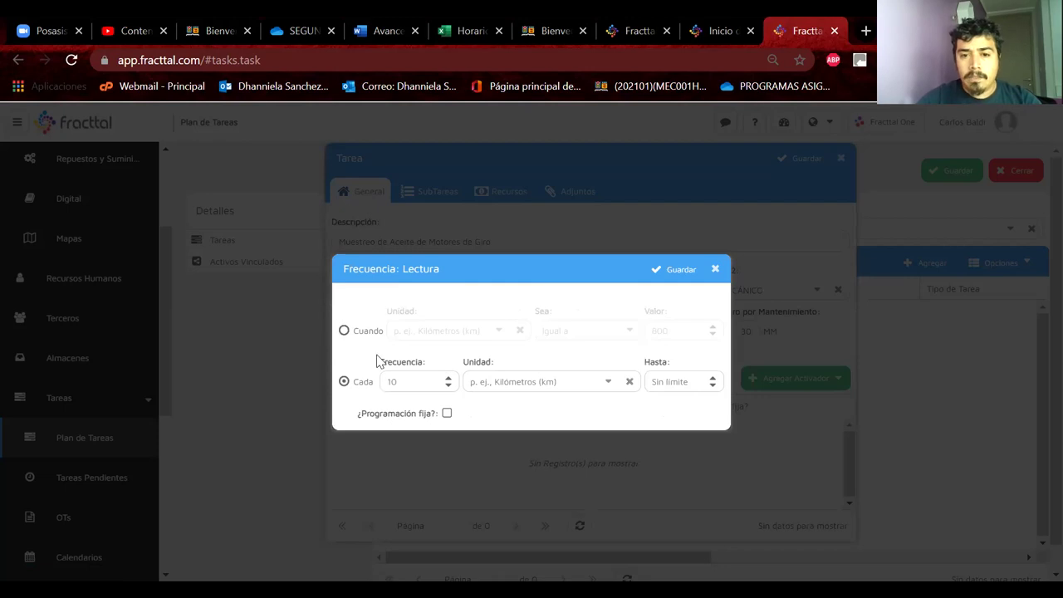
click(609, 384)
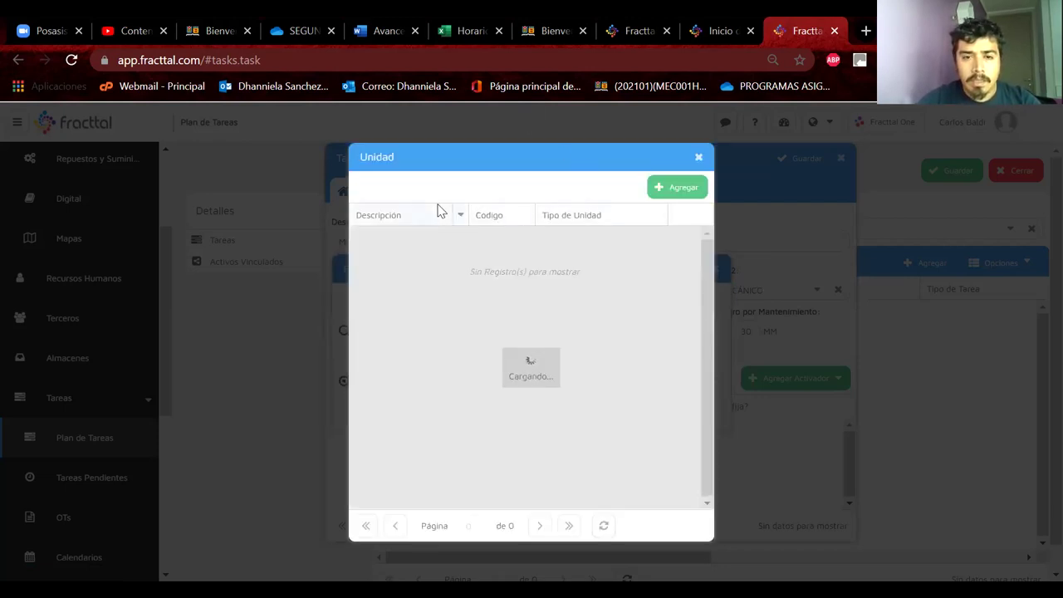
scroll(488, 267, down, 1)
scroll(488, 268, down, 1)
scroll(489, 267, up, 2)
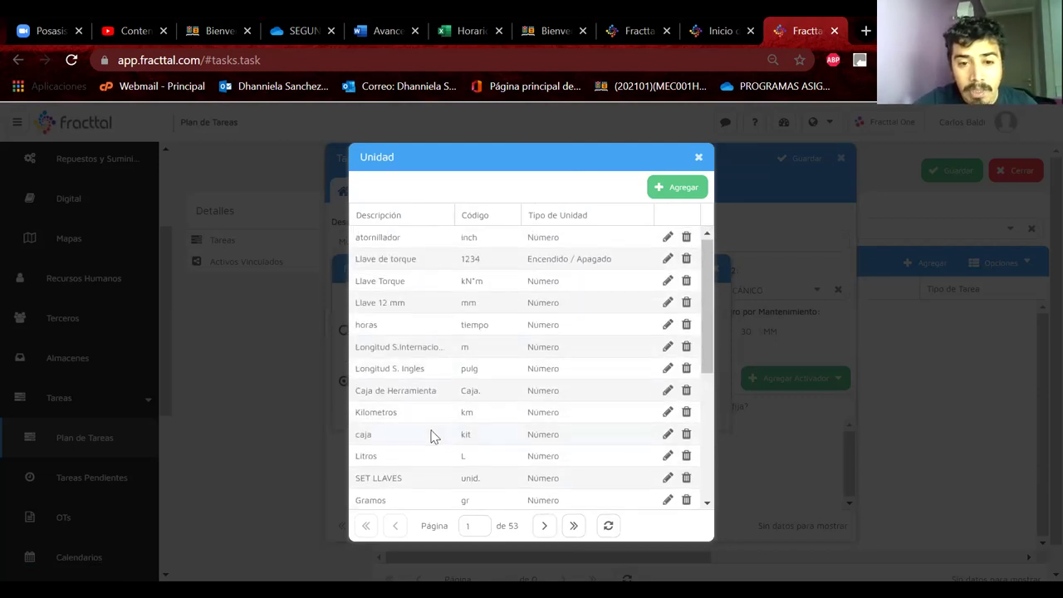
scroll(432, 436, down, 4)
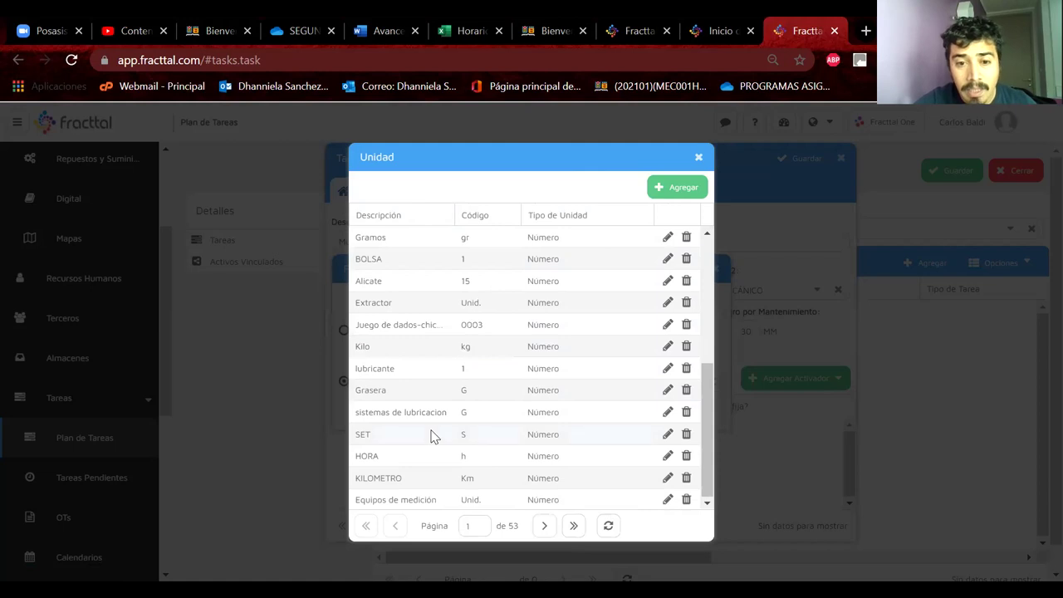
click(400, 457)
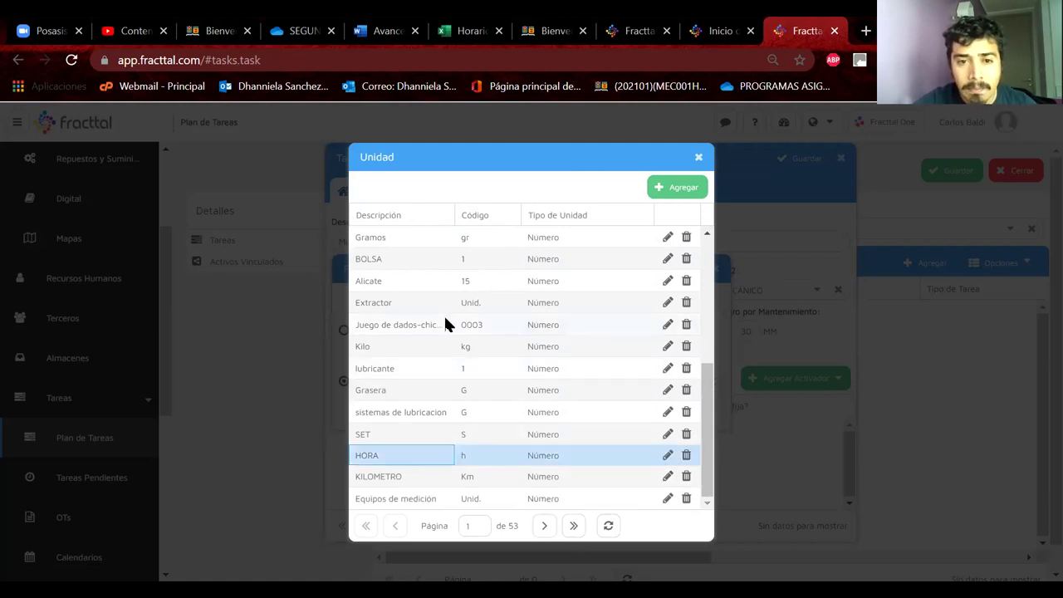
Step: Try to delete the atornillador unit from the list of units
scroll(445, 320, up, 4)
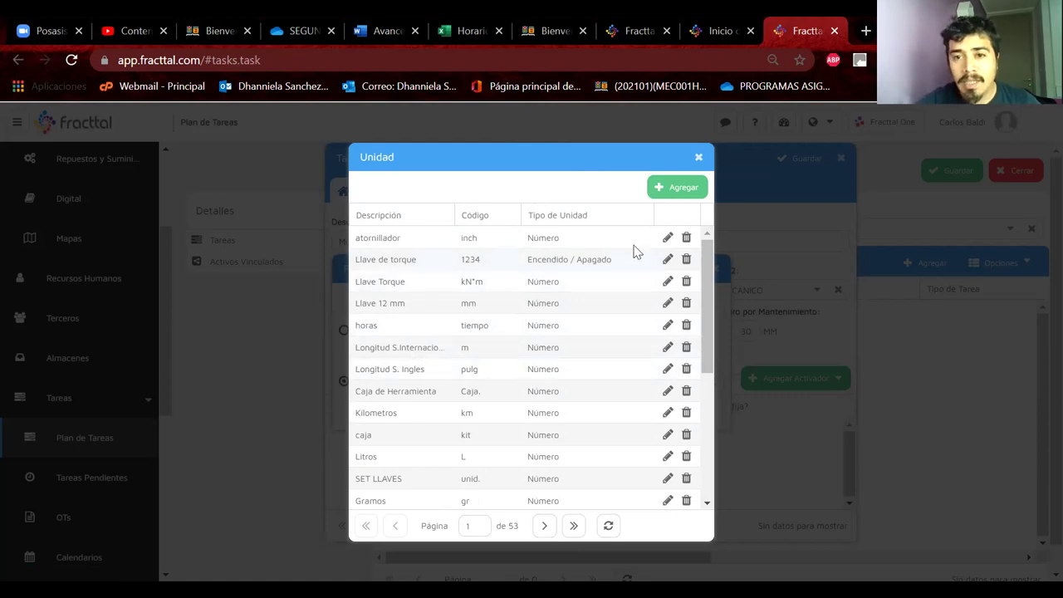
click(687, 239)
click(508, 378)
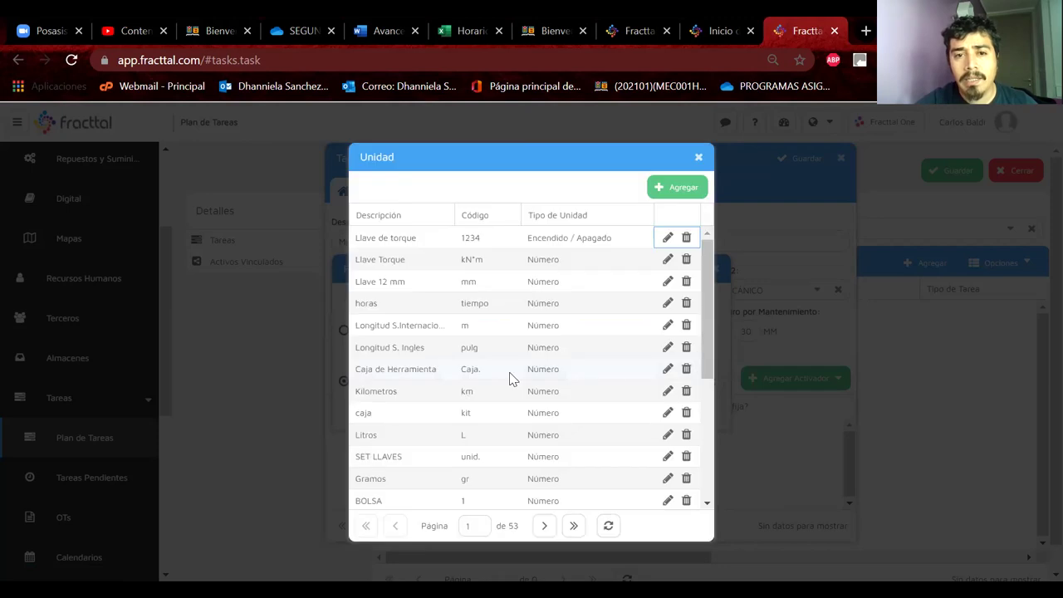
click(521, 381)
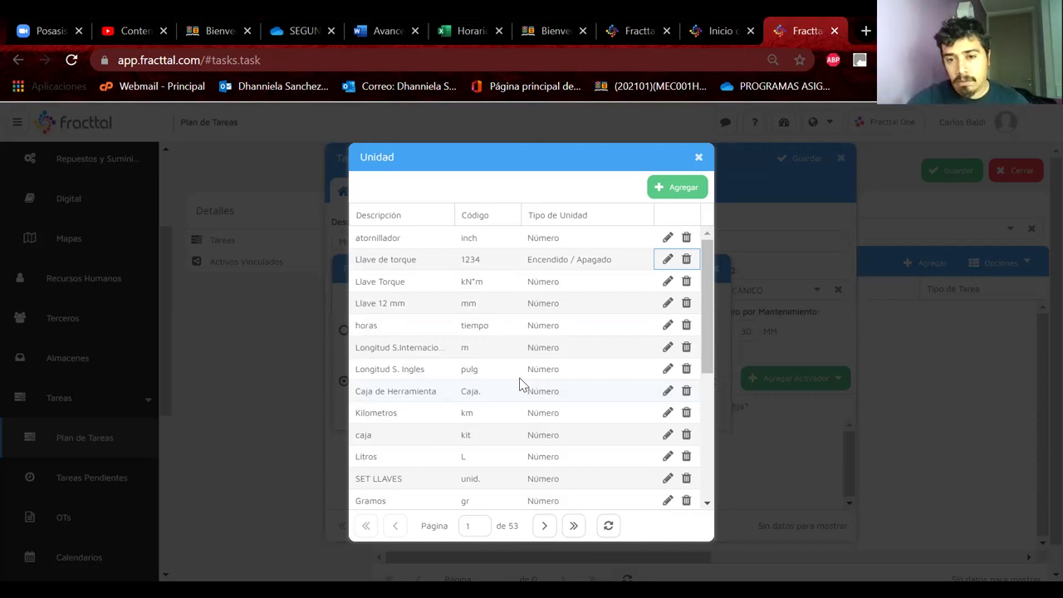
Step: Choose HORA with code h as the unit of the activator's frequency
scroll(509, 422, down, 1)
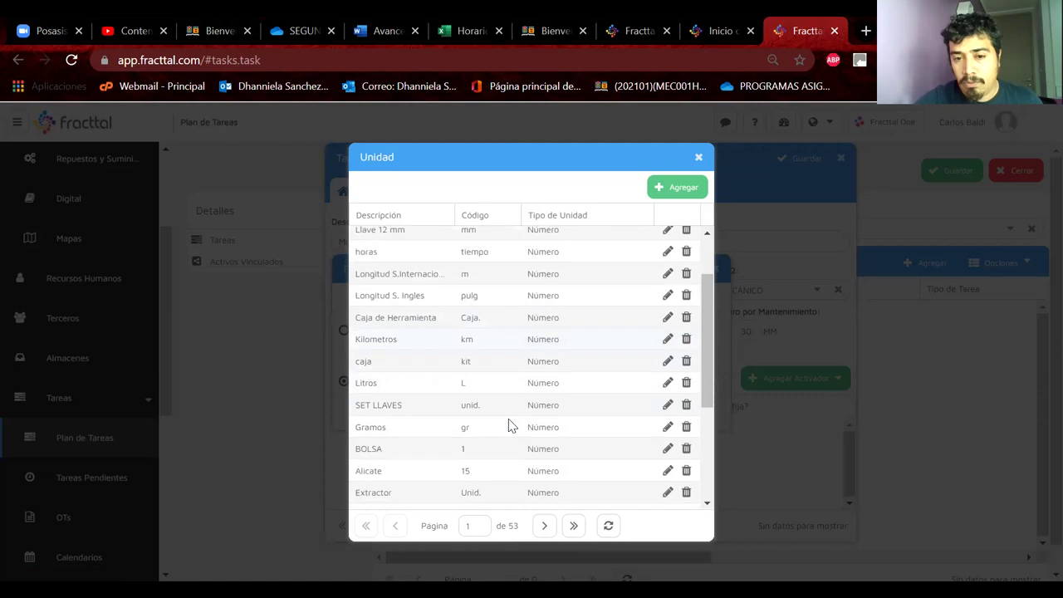
scroll(509, 423, down, 3)
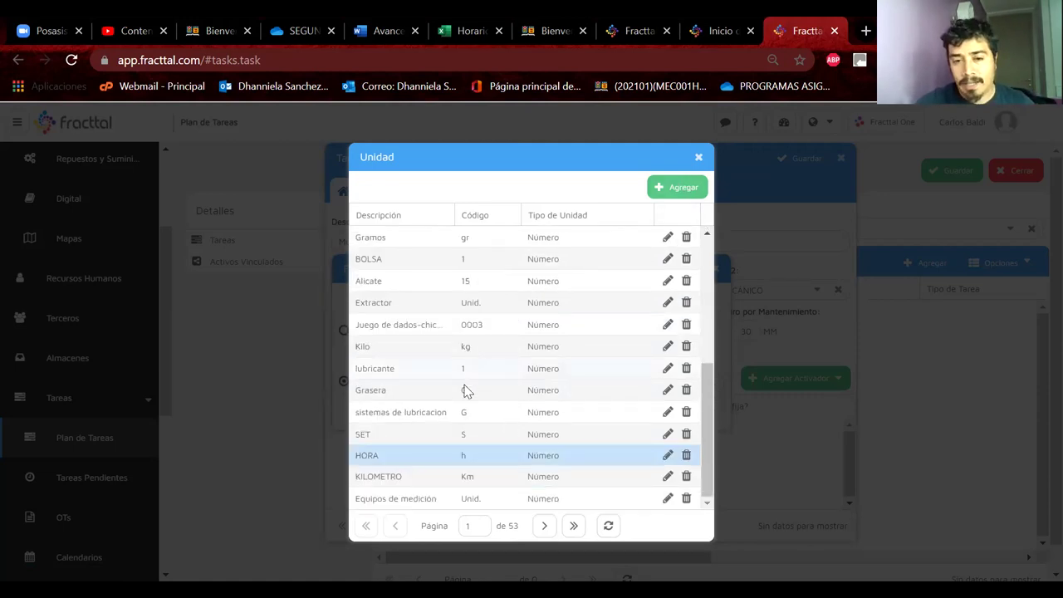
click(400, 463)
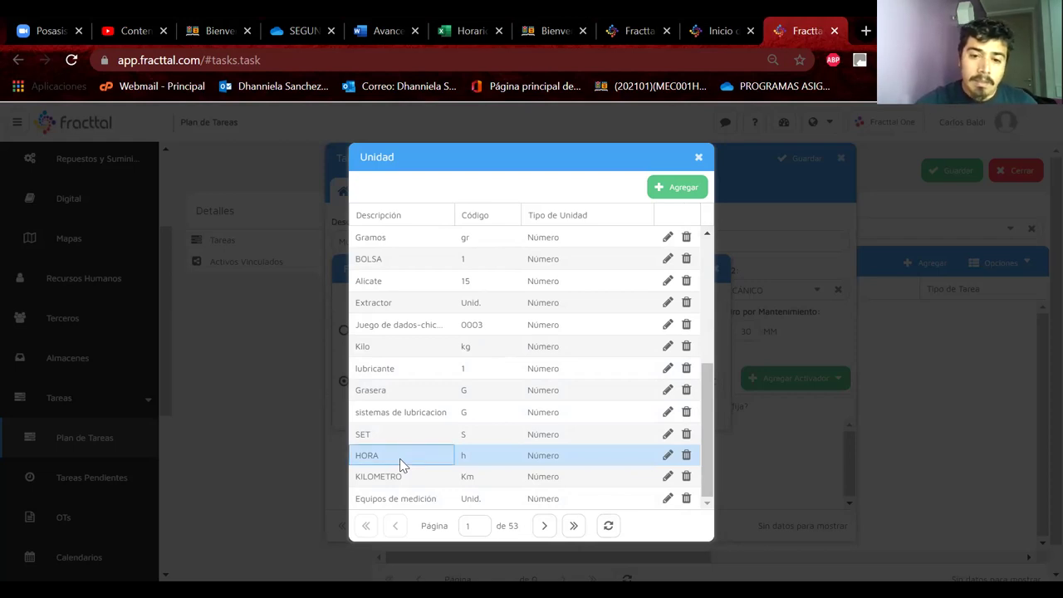
double_click(400, 463)
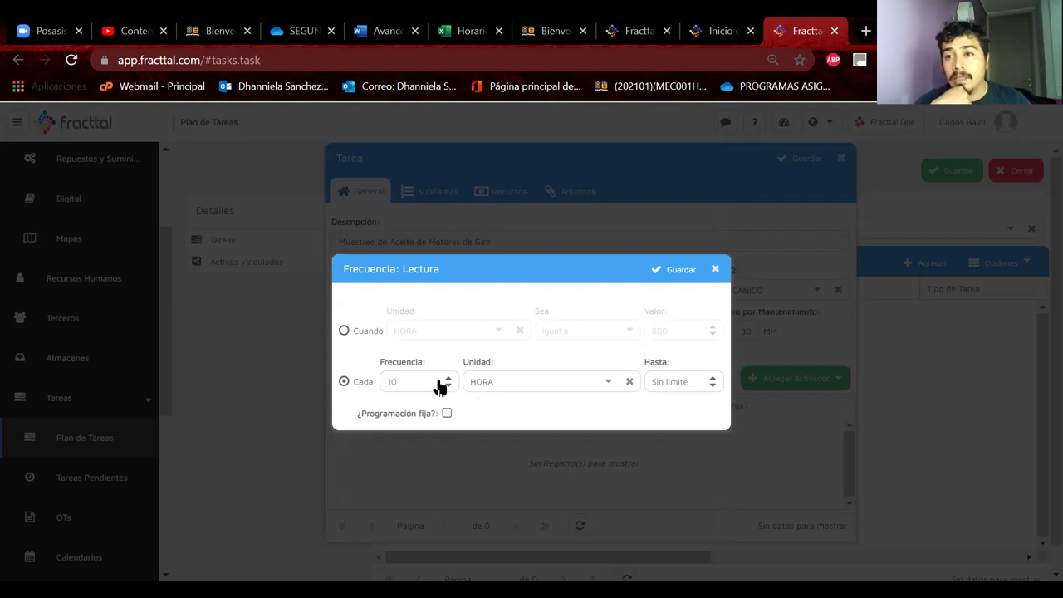
Step: Set the activator's recurring frequency to 125
double_click(418, 381)
text(124)
key(BackSpace)
text(5)
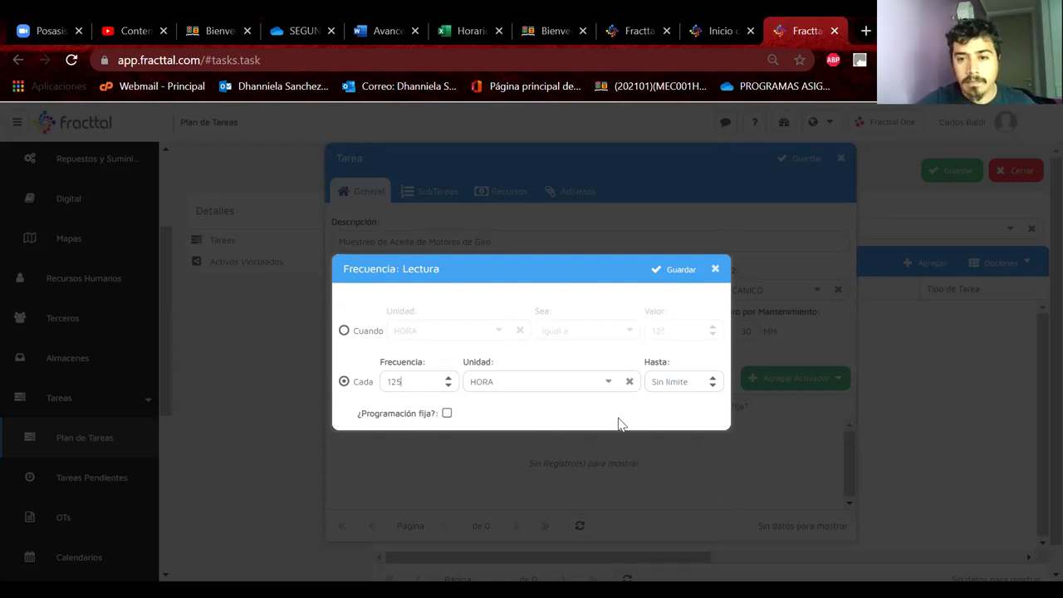
click(712, 377)
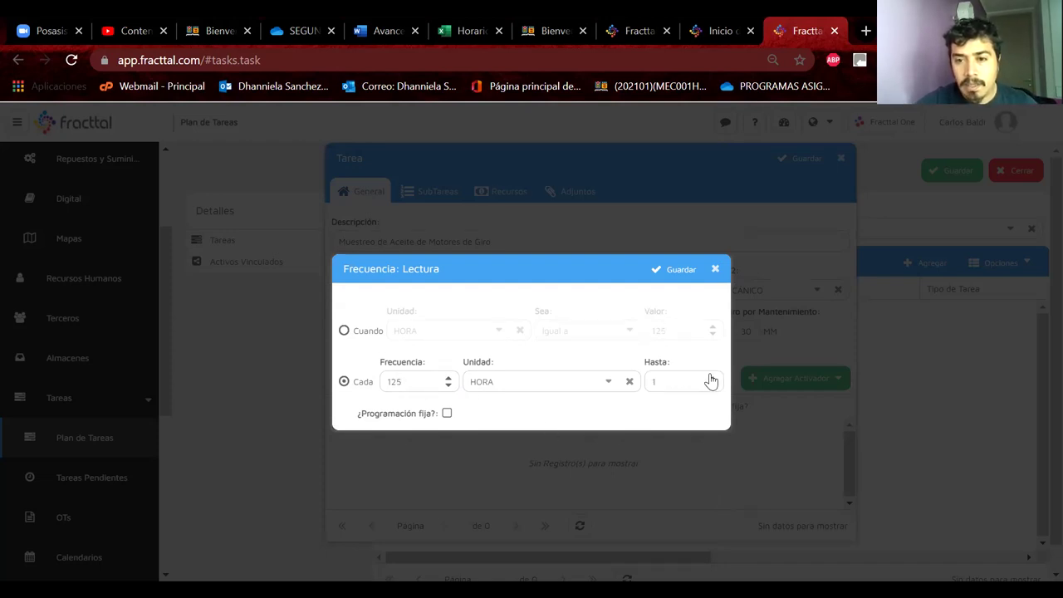
double_click(656, 382)
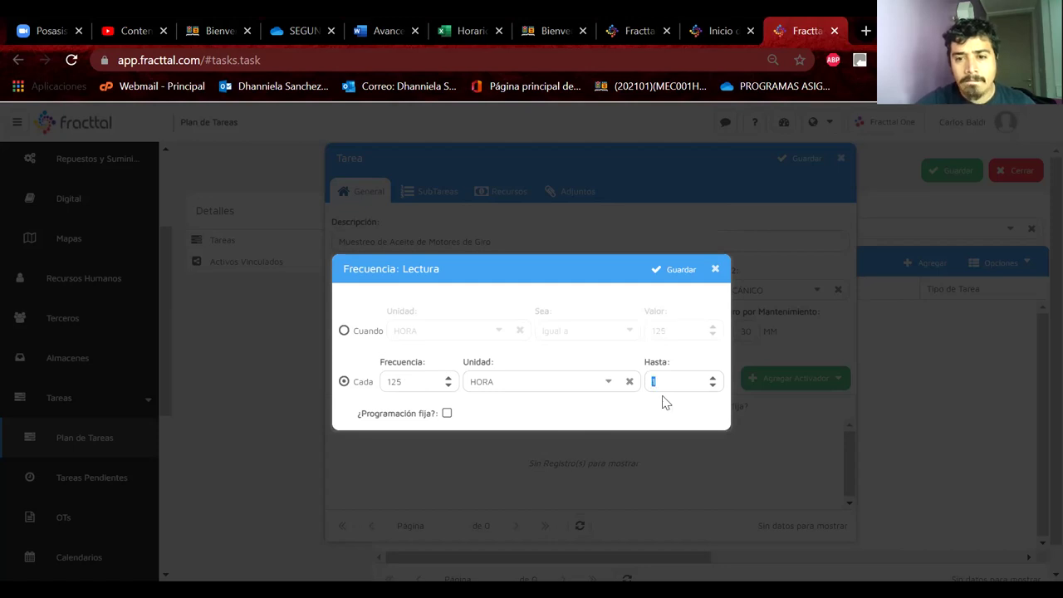
key(BackSpace)
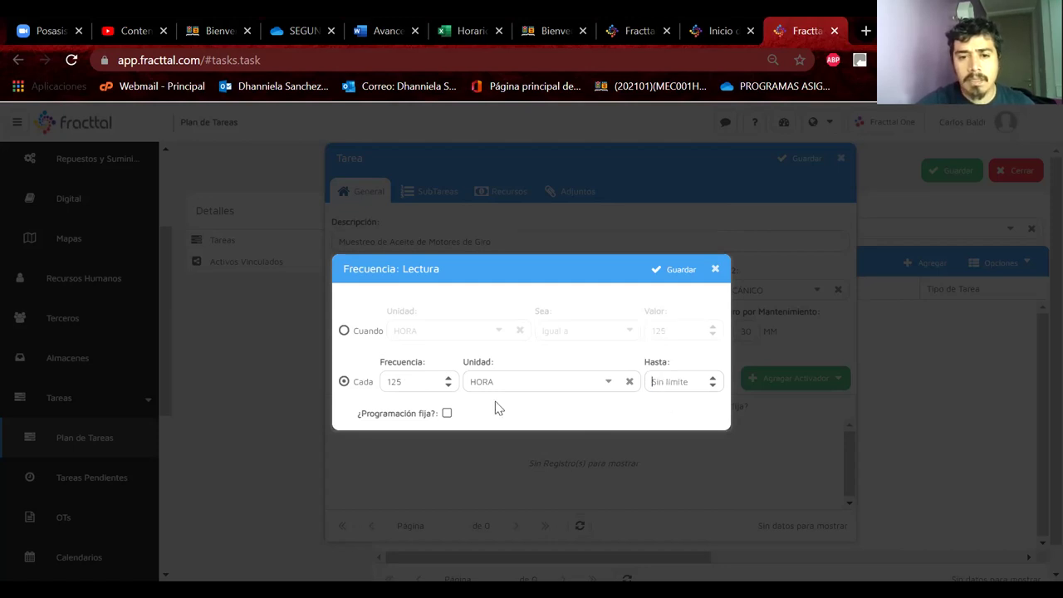
Step: Enable fixed scheduling for the reading activator, keep the recurring Cada mode, and save the activator
click(447, 414)
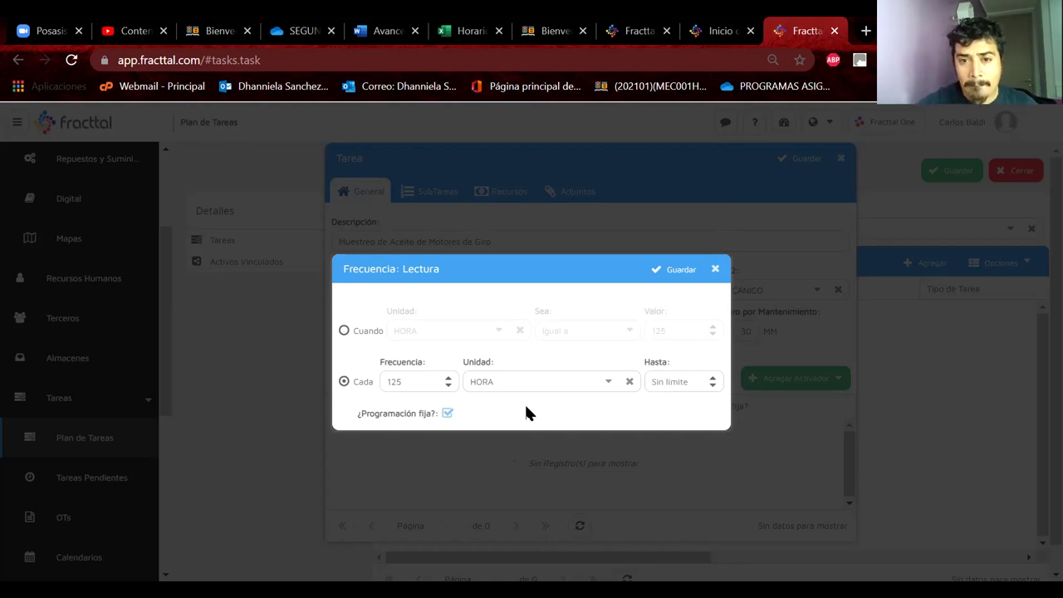
click(345, 331)
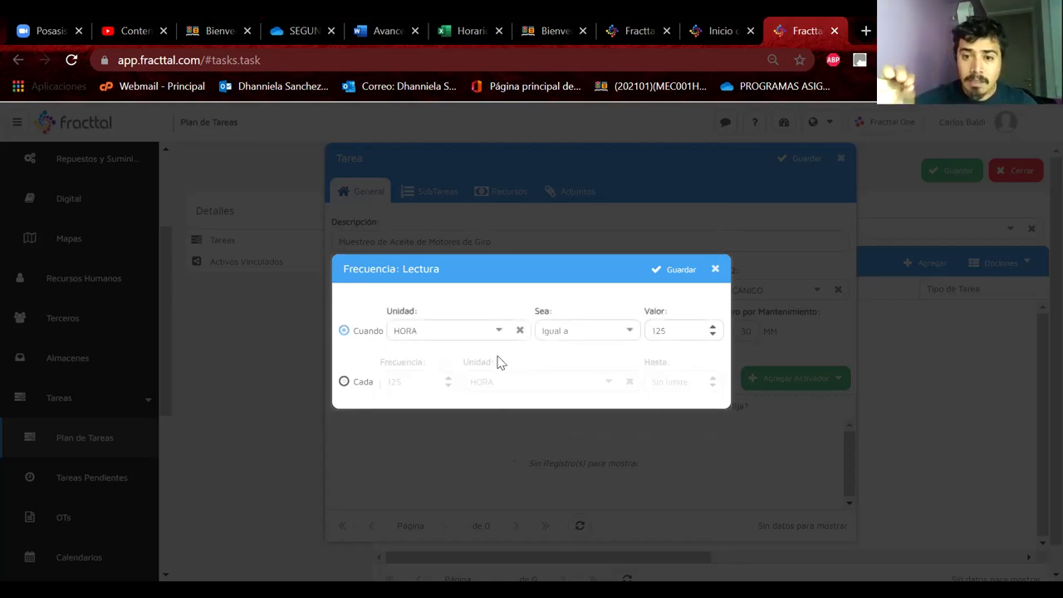
click(345, 381)
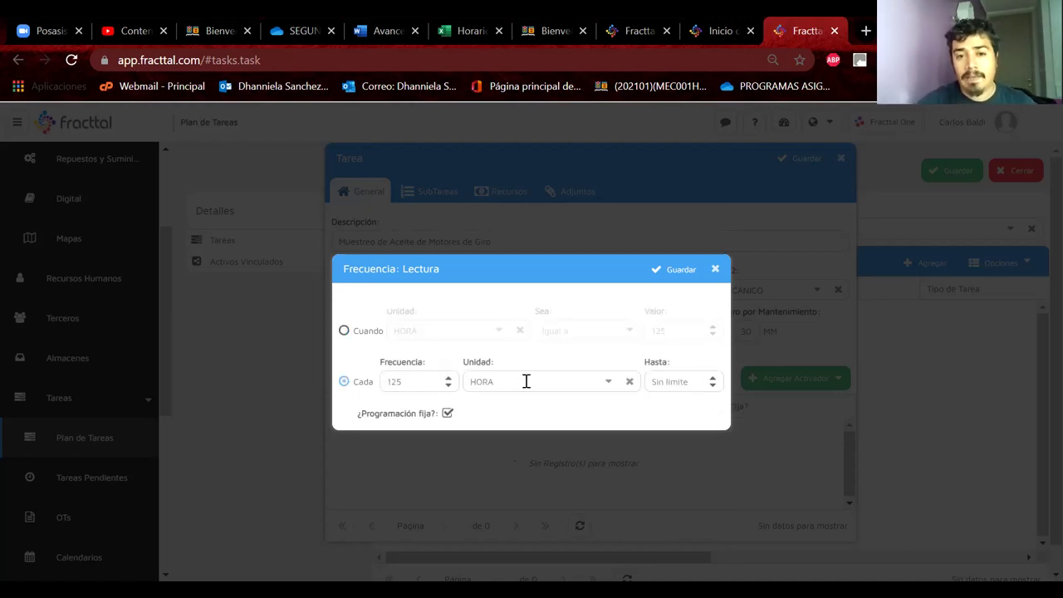
drag(522, 406, 339, 375)
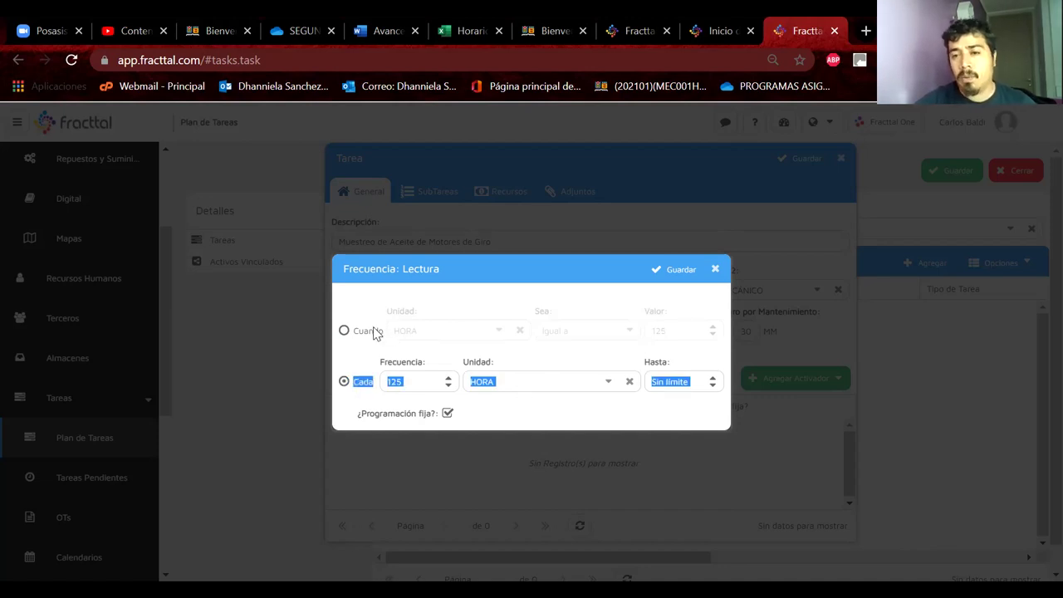
click(675, 270)
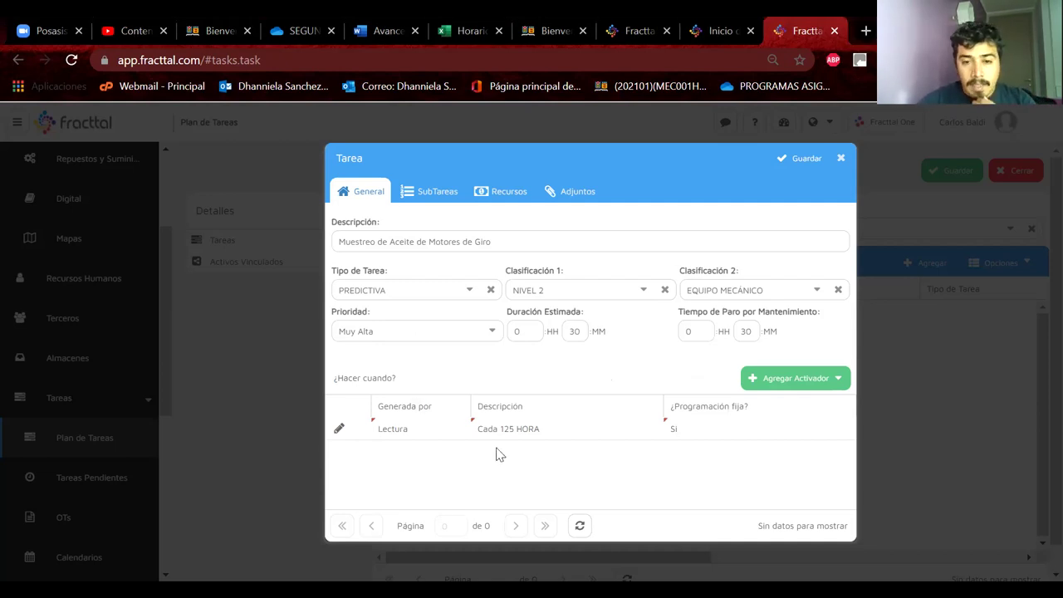
Step: Edit the saved reading activator, raise its frequency to 128, and accept recalculating the associated pending tasks
click(338, 433)
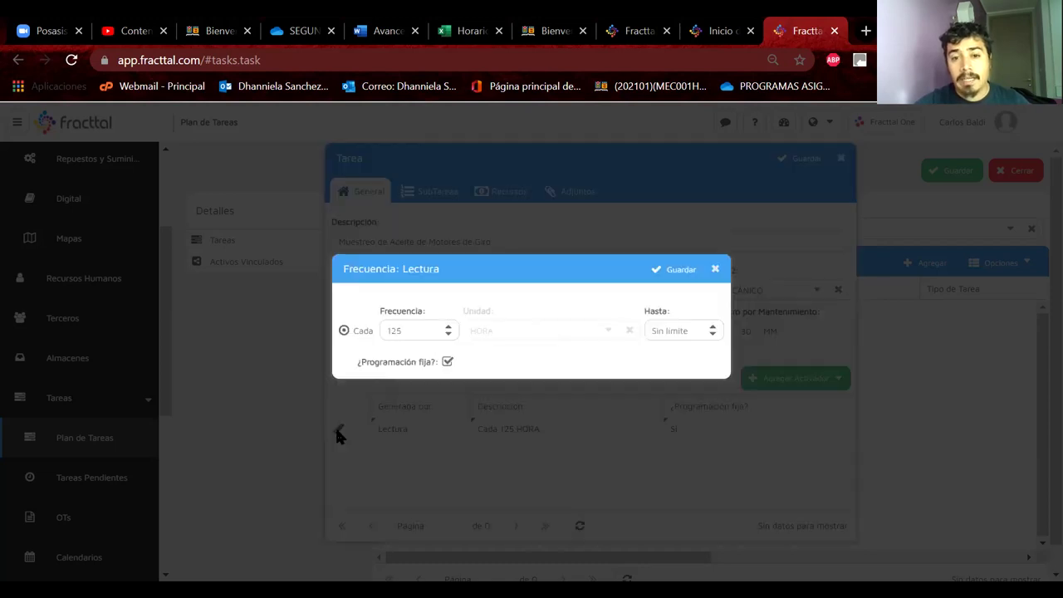
click(447, 328)
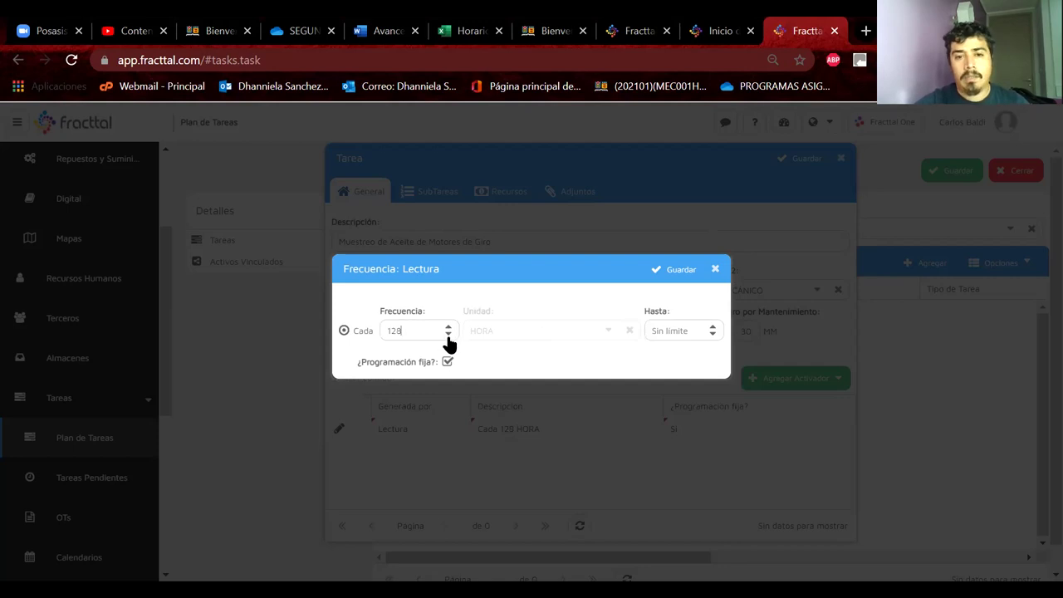
click(677, 270)
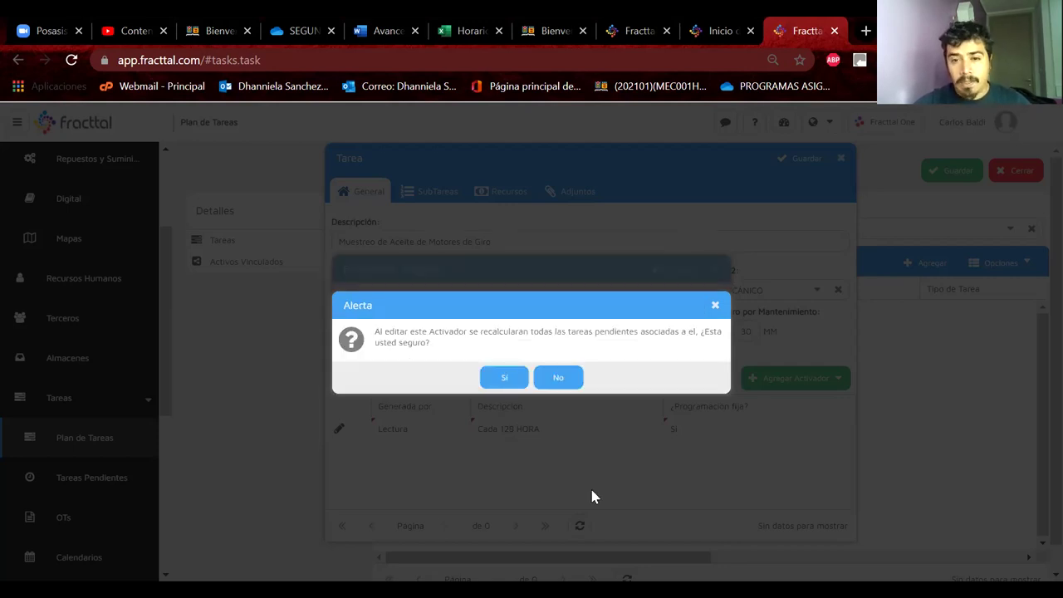
click(504, 381)
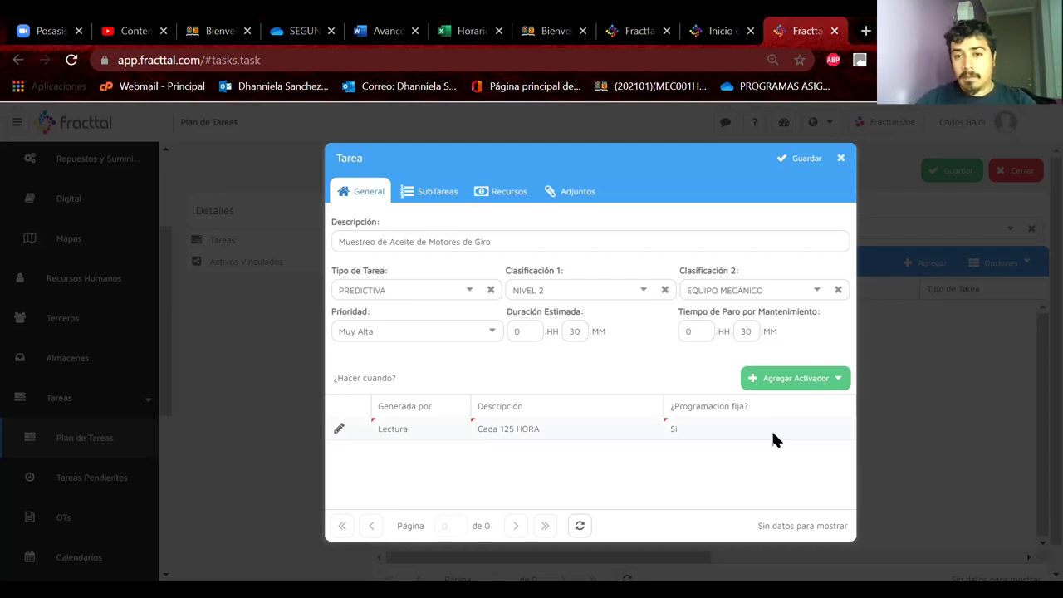
Step: Save the oil sampling task and the task plan, and return to the list of task plans
click(804, 162)
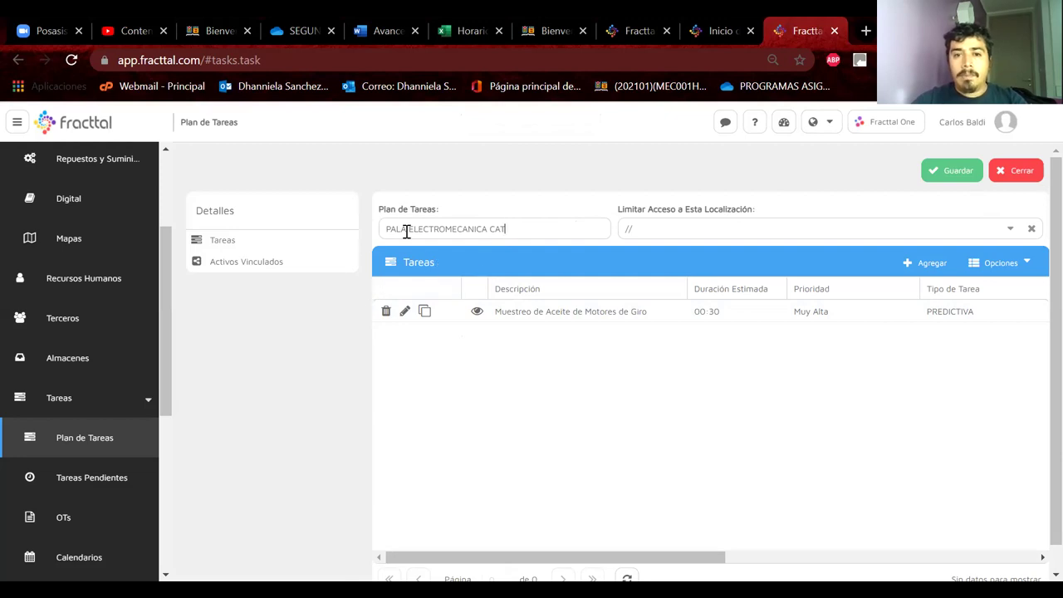
click(963, 171)
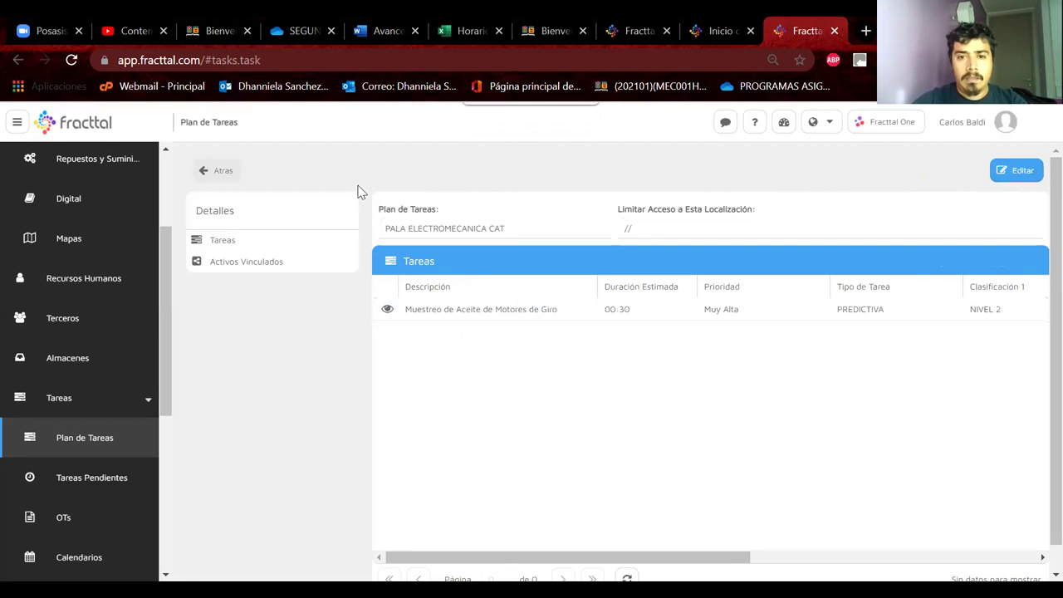
click(210, 173)
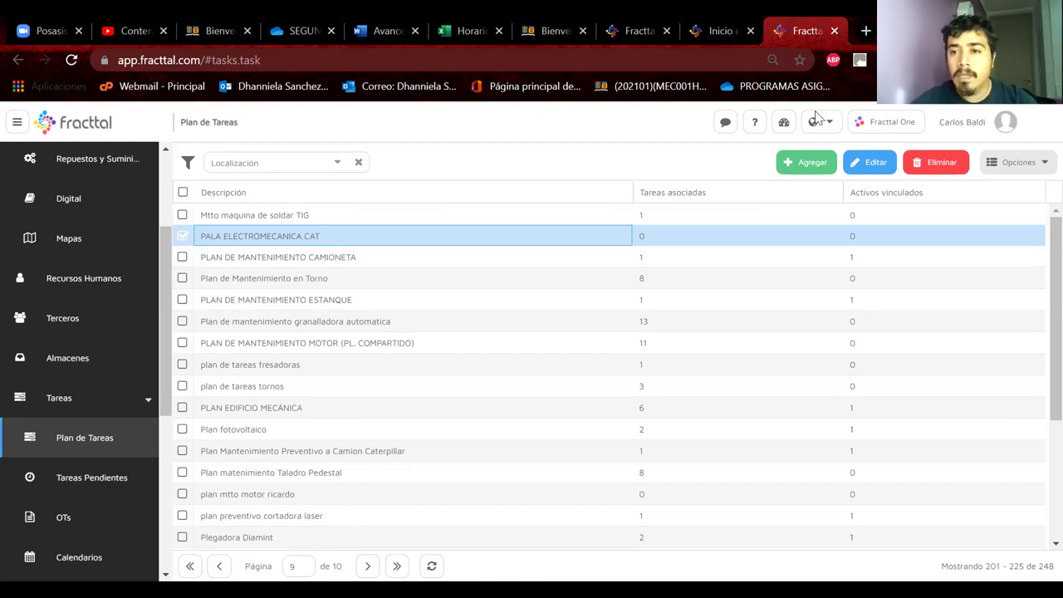
Step: Rename the PALA ELECTROMECANICA CAT task plan as "PALA ELECTROMECANICA CAT (125h)" and save it
click(861, 164)
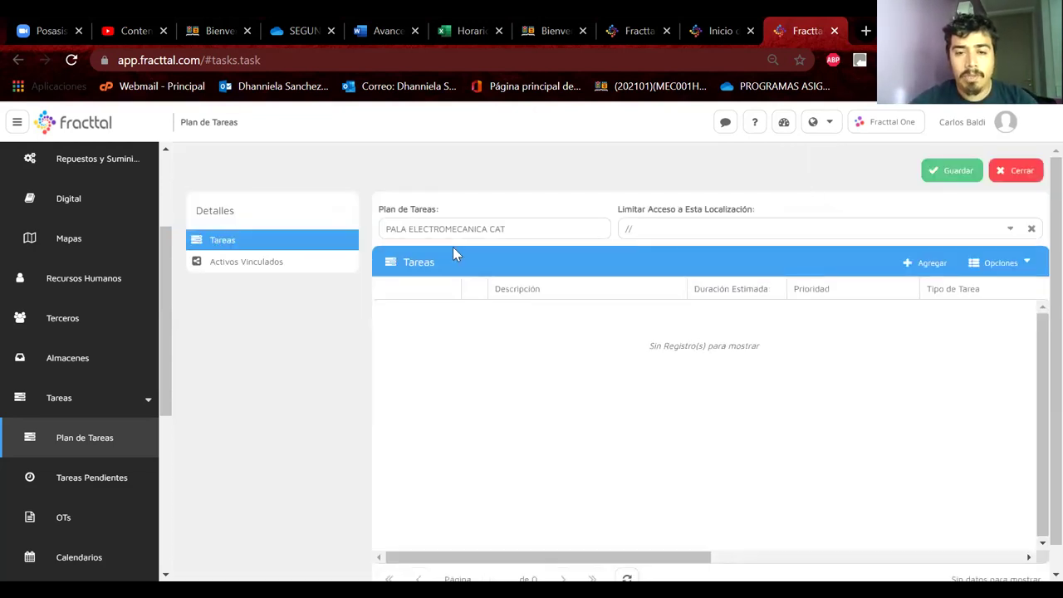
click(532, 226)
text((152))
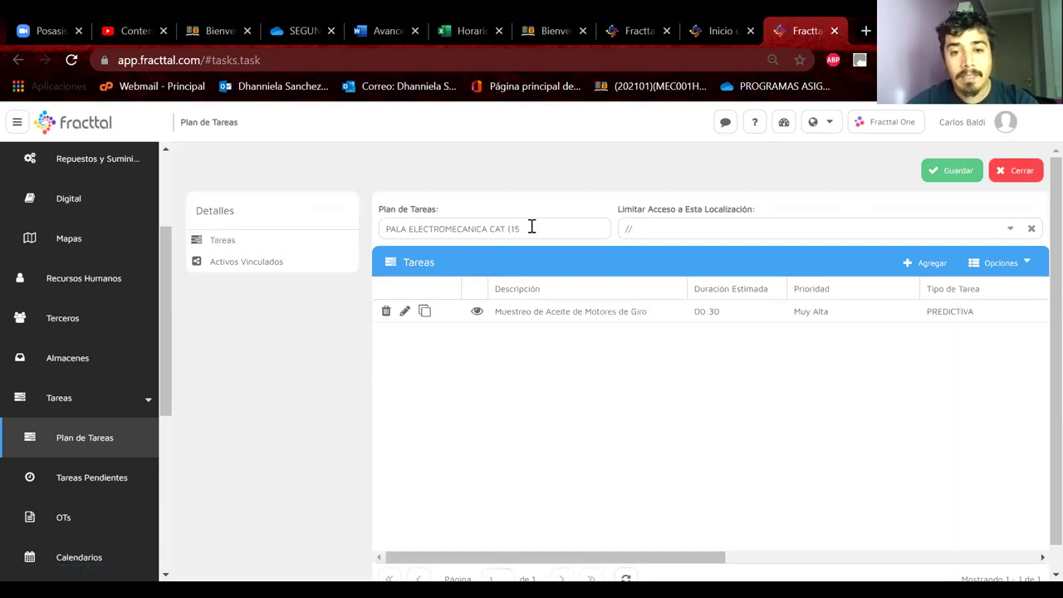
key(BackSpace)
key(BackSpace)
key(BackSpace)
text(250)
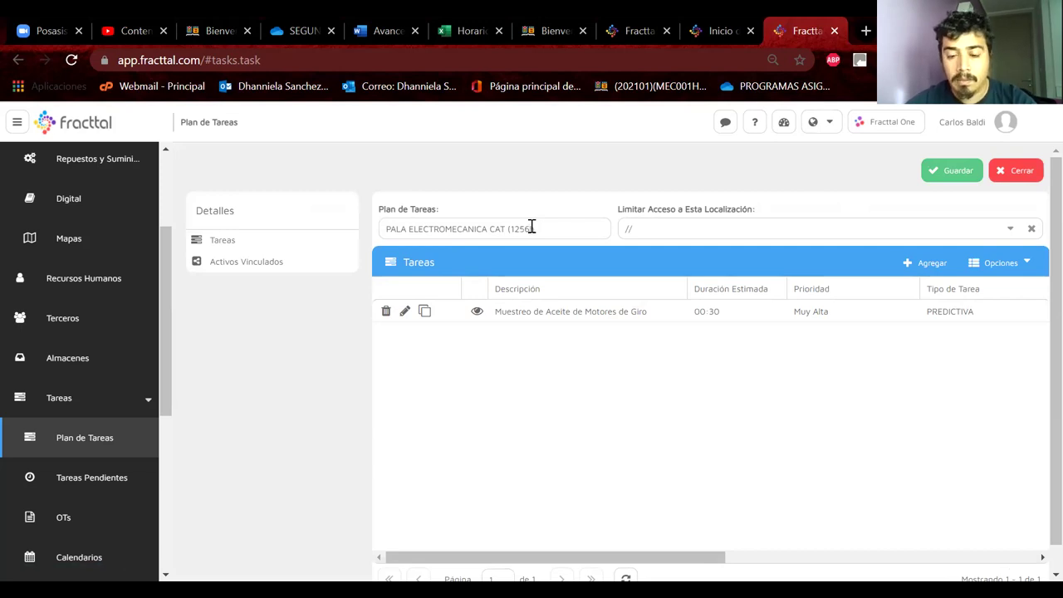
key(BackSpace)
text(h))
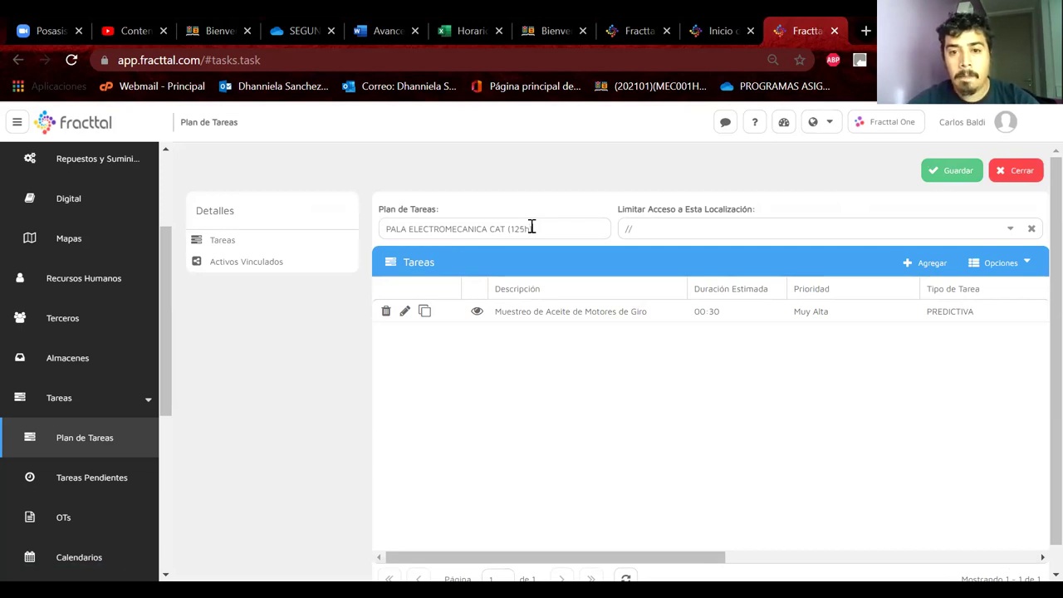
click(940, 171)
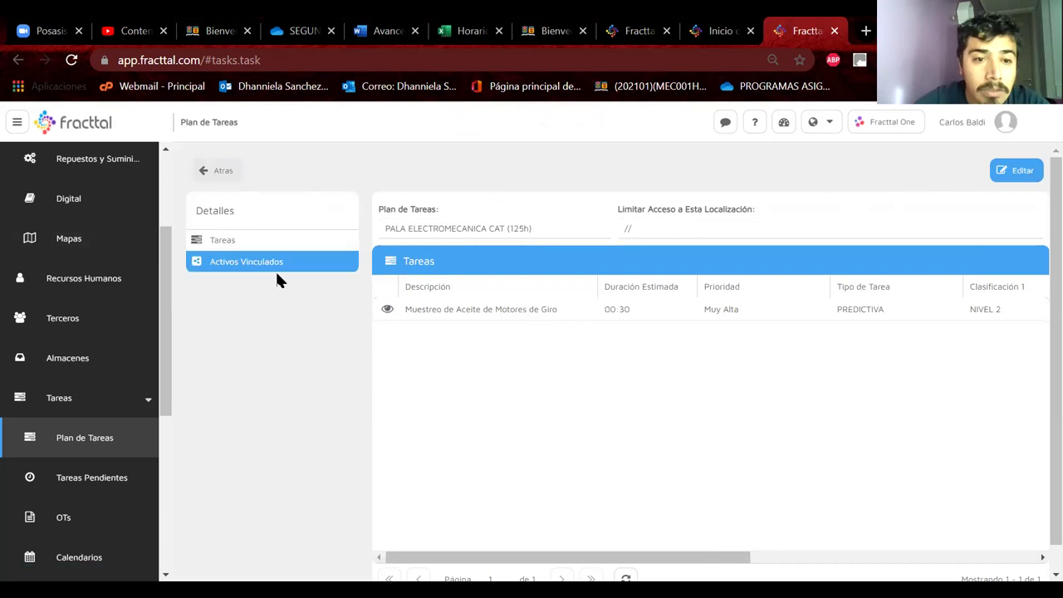
Step: Open the linked assets (Activos Vinculados) of the PALA ELECTROMECANICA CAT (125h) plan
click(243, 265)
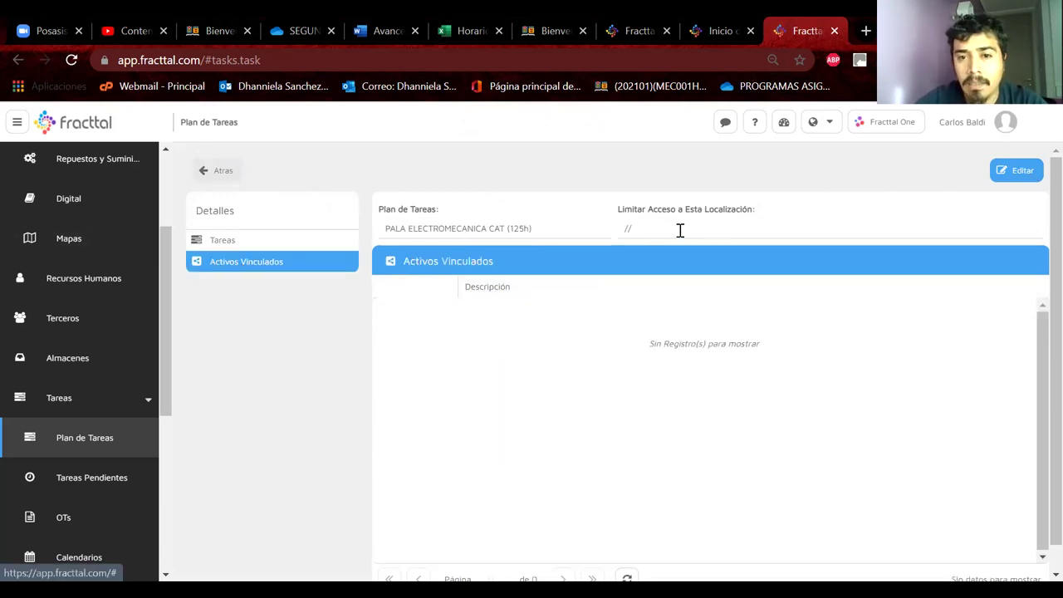
Step: Edit the plan's linked assets and search the assets available for linking for "pala"
click(1034, 171)
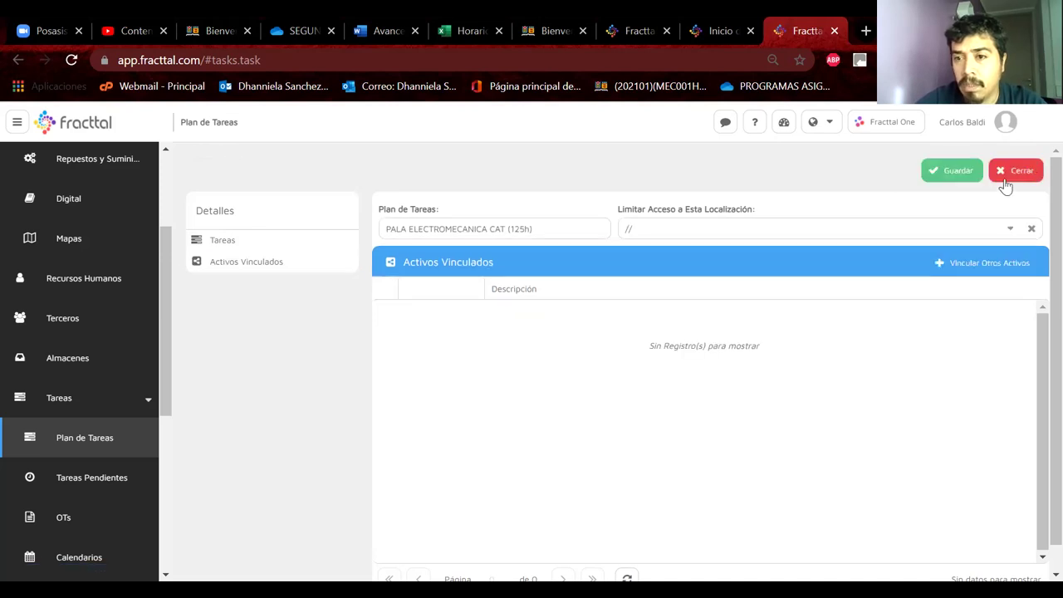
click(985, 264)
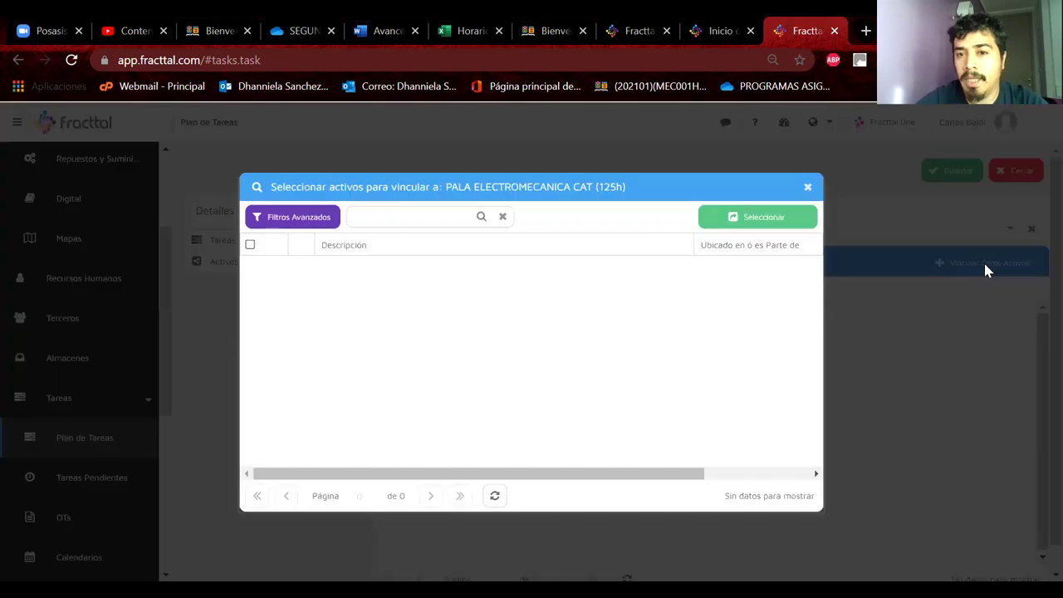
click(443, 218)
text(pa)
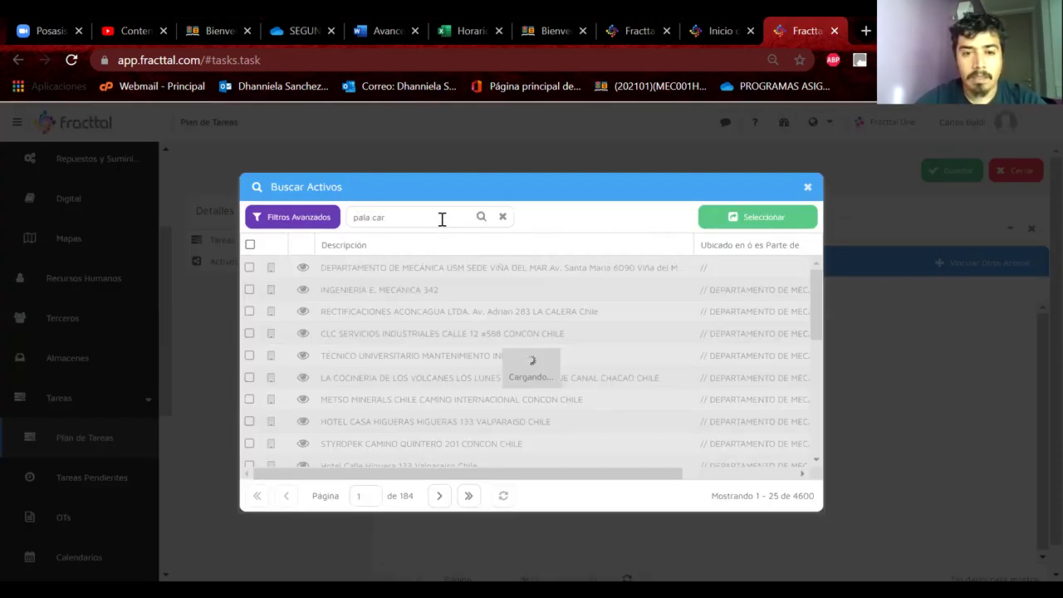
text(la cat)
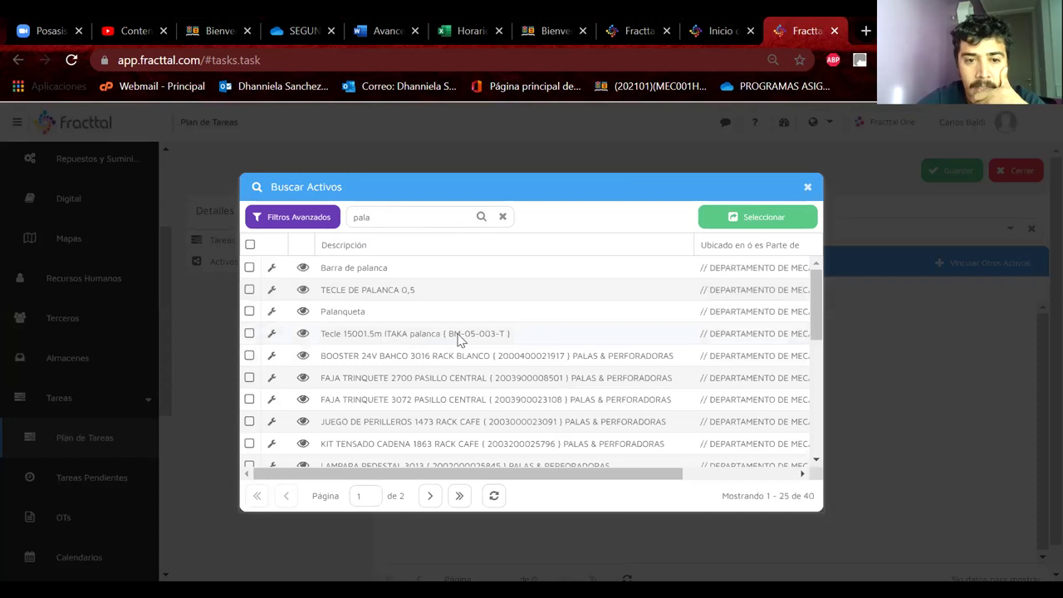
Step: Look through both pages of "pala" results for a shovel that suits the task plan
scroll(459, 339, down, 5)
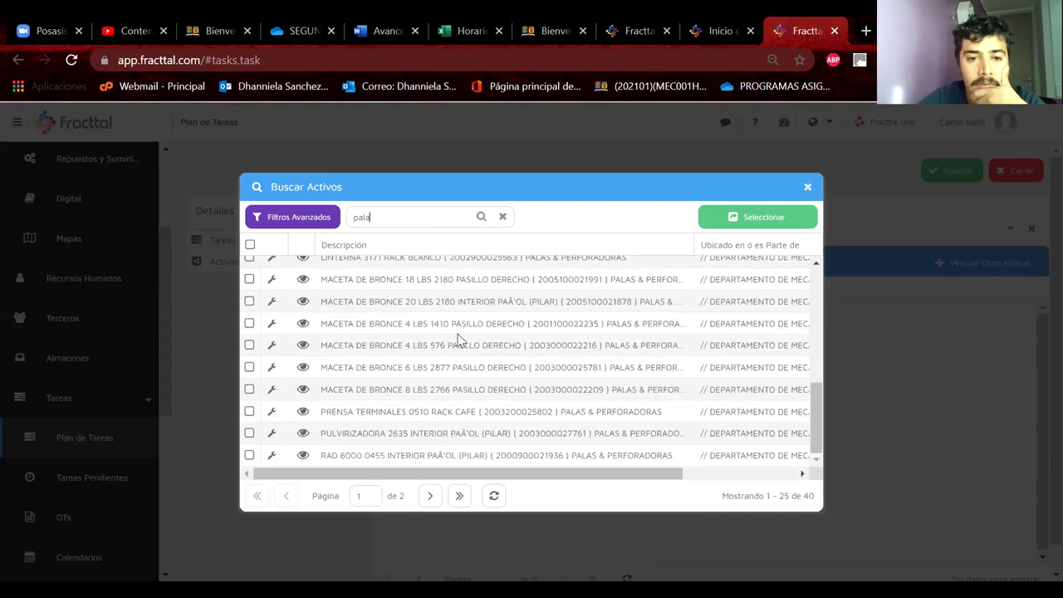
scroll(457, 336, up, 5)
scroll(456, 334, down, 5)
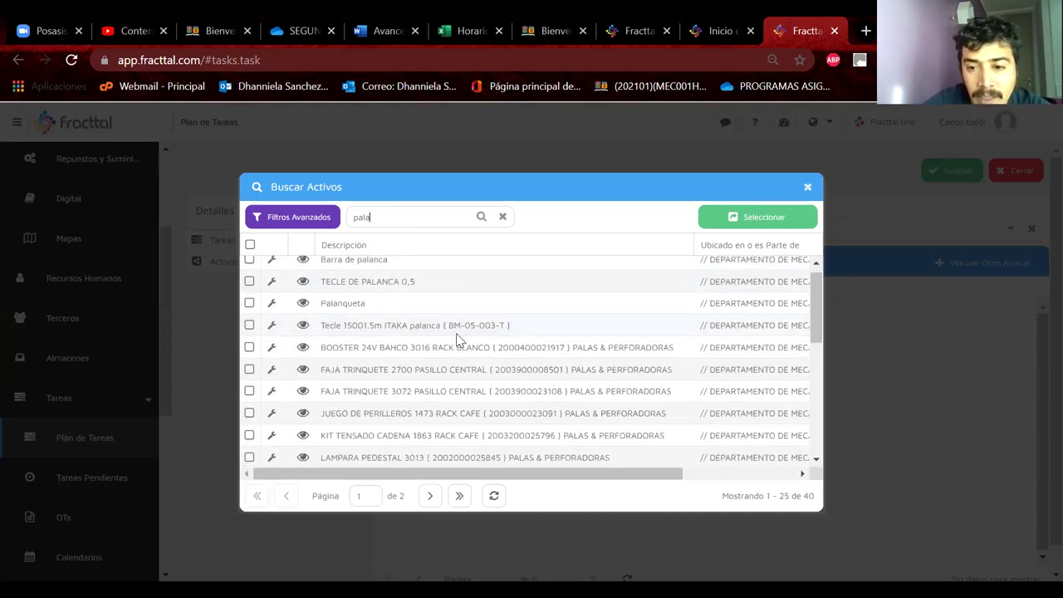
scroll(274, 403, up, 5)
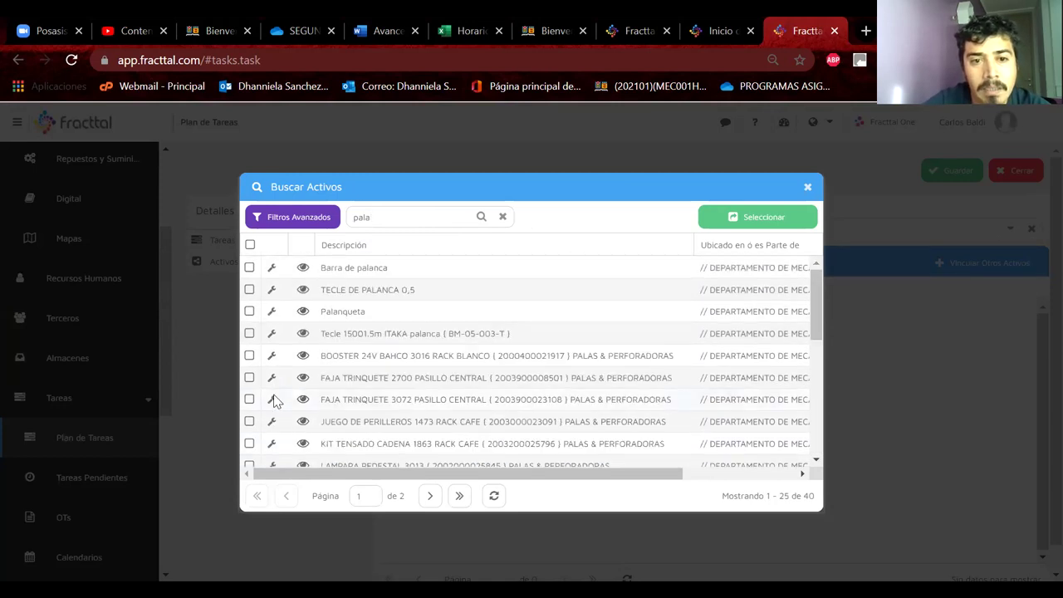
scroll(274, 401, down, 5)
click(429, 496)
scroll(372, 368, down, 3)
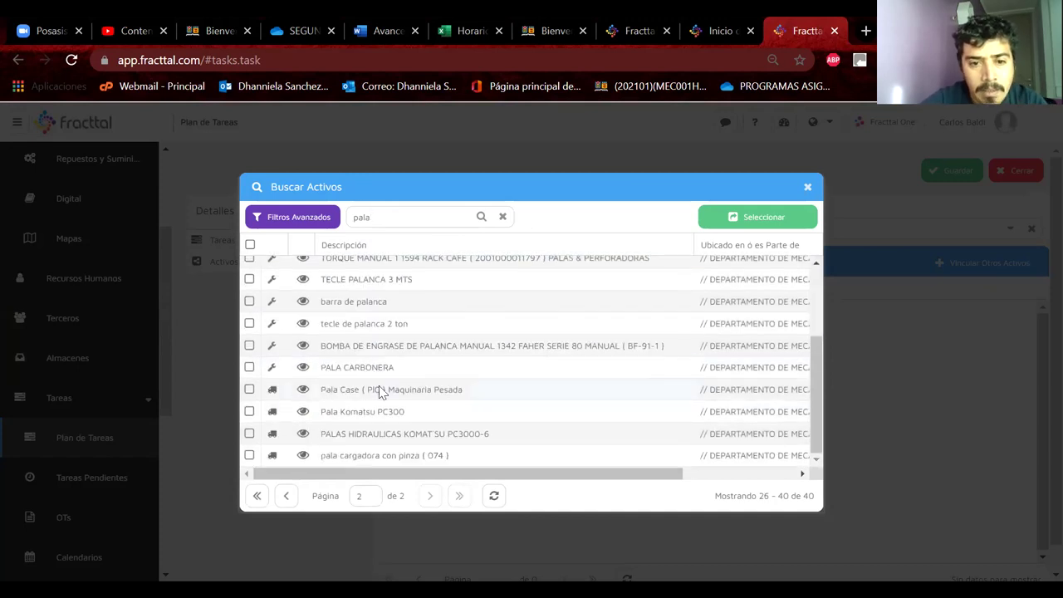
Step: Mark Pala Komatsu PC300, PALAS HIDRAULICAS KOMATSU PC3000-6 and pala cargadora con pinza in turn, and close the asset search without linking any
click(349, 419)
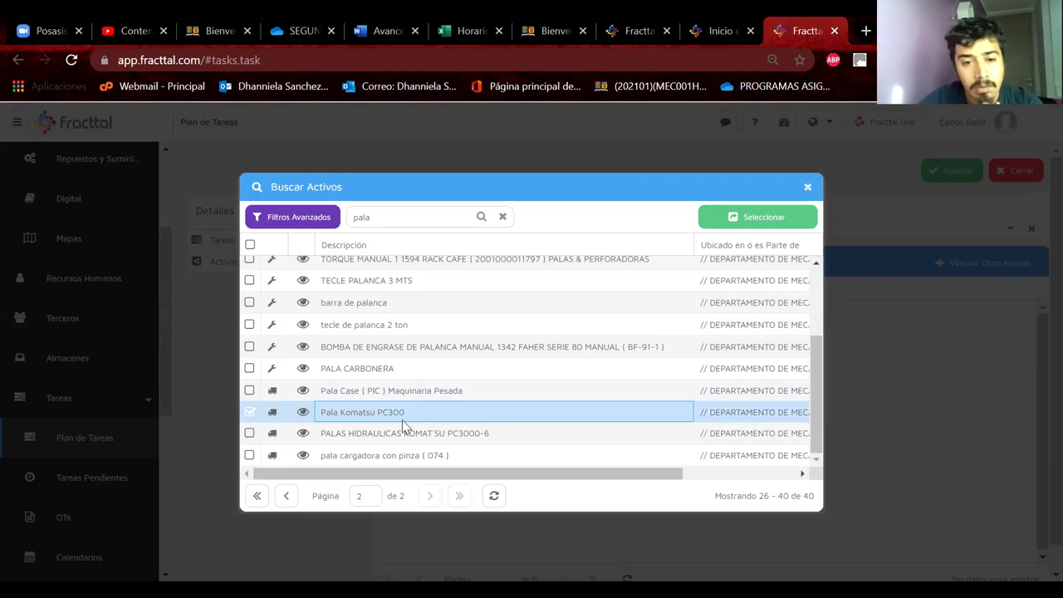
click(363, 441)
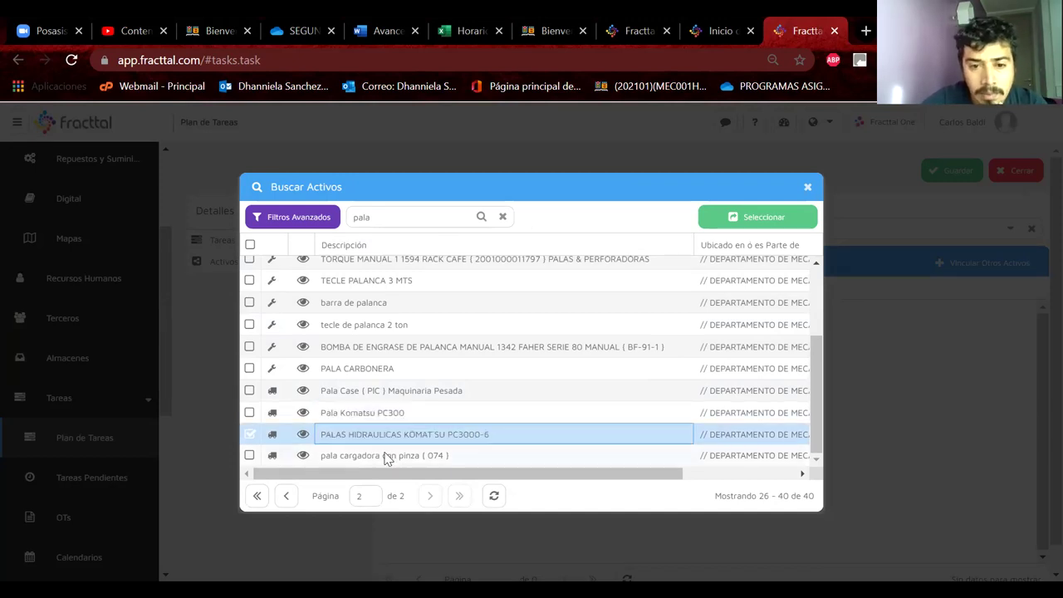
click(386, 456)
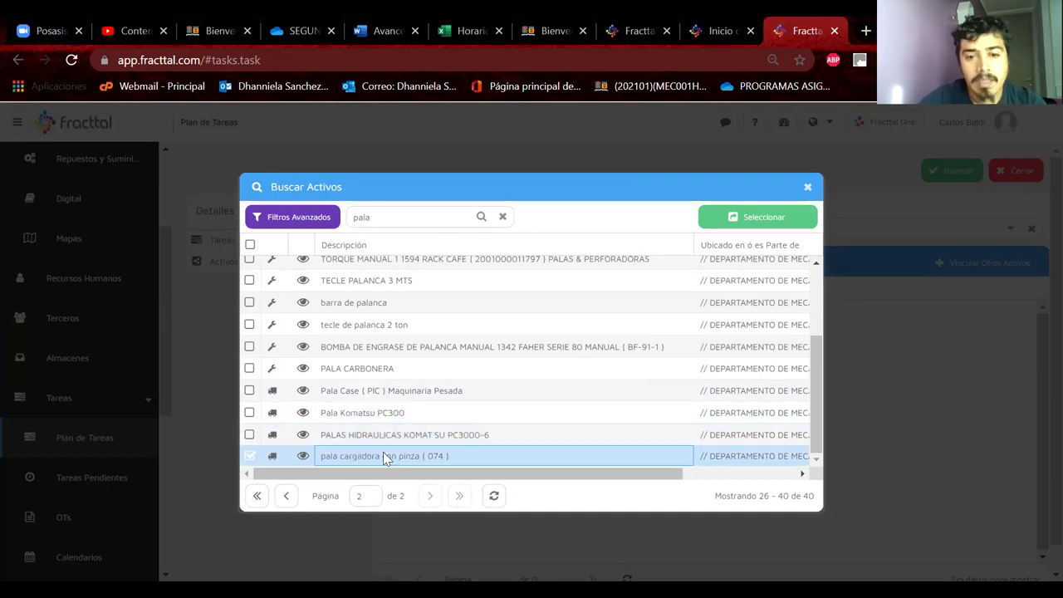
click(806, 188)
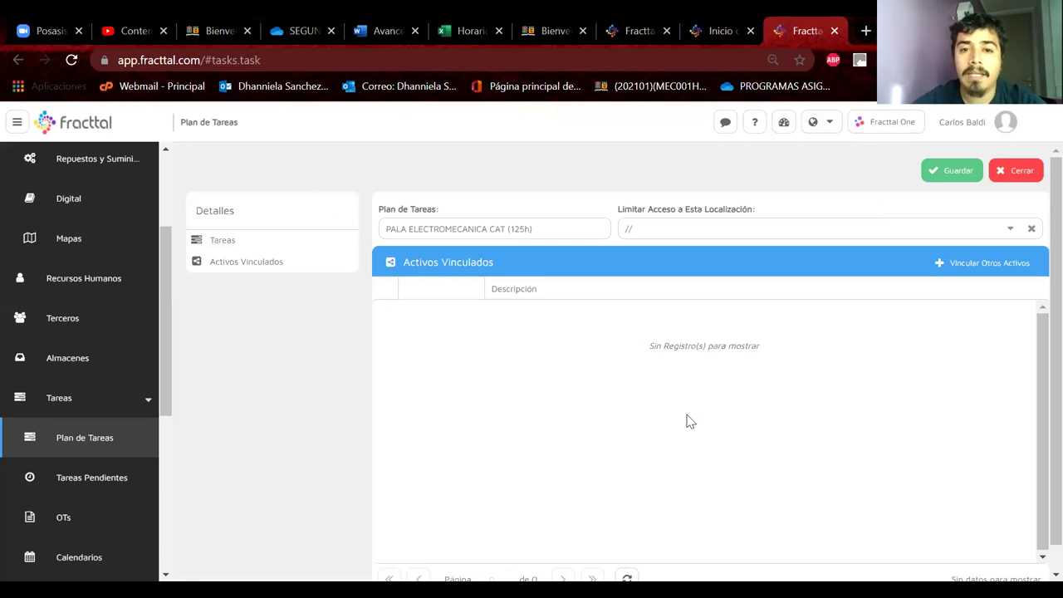
Step: Go to the equipment list (Equipos) and start a new equipment record
scroll(116, 206, up, 2)
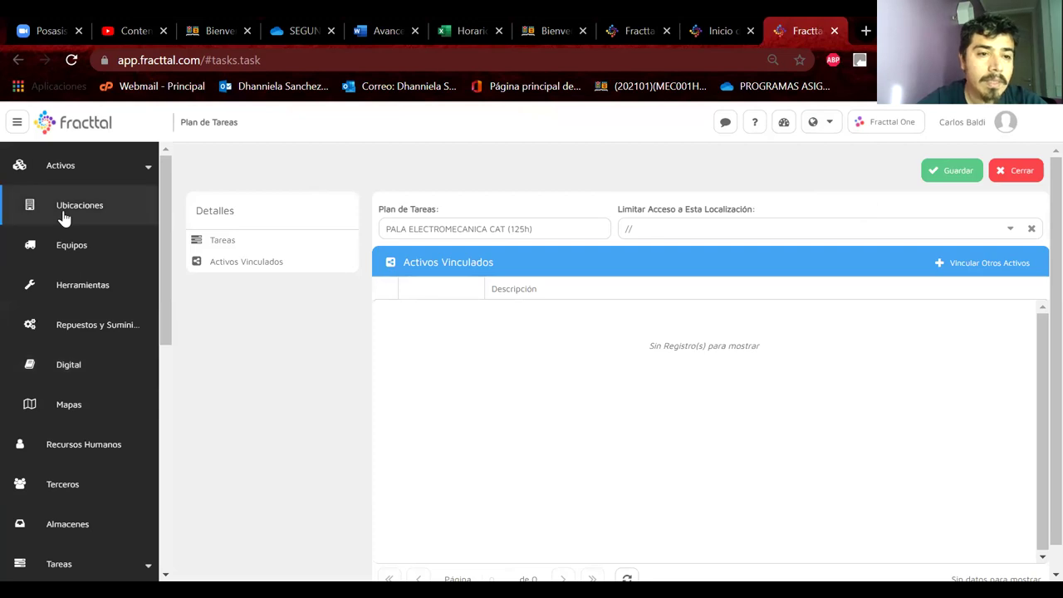
click(64, 218)
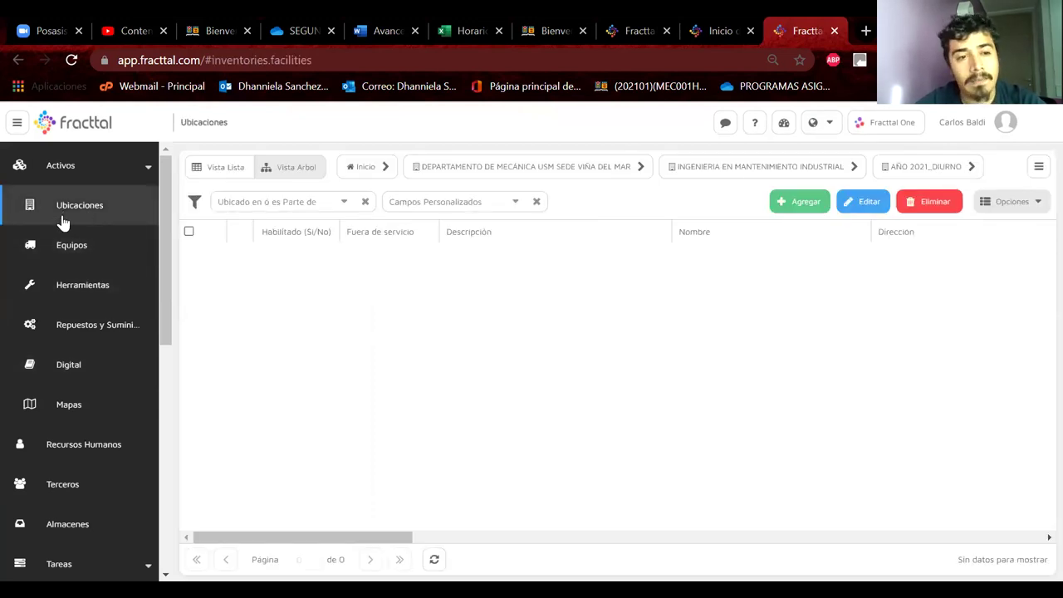
click(60, 239)
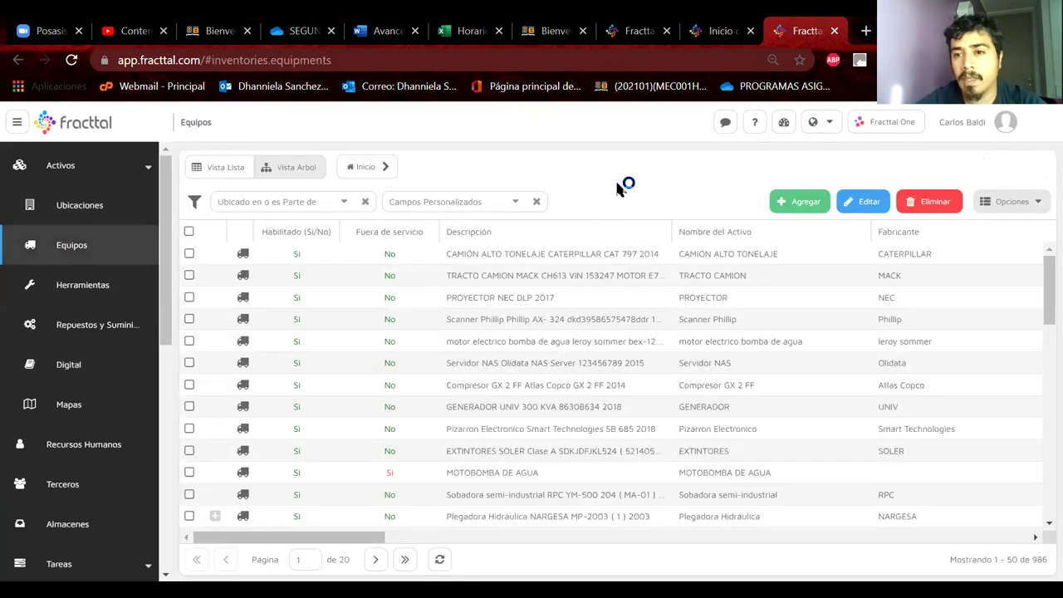
double_click(561, 324)
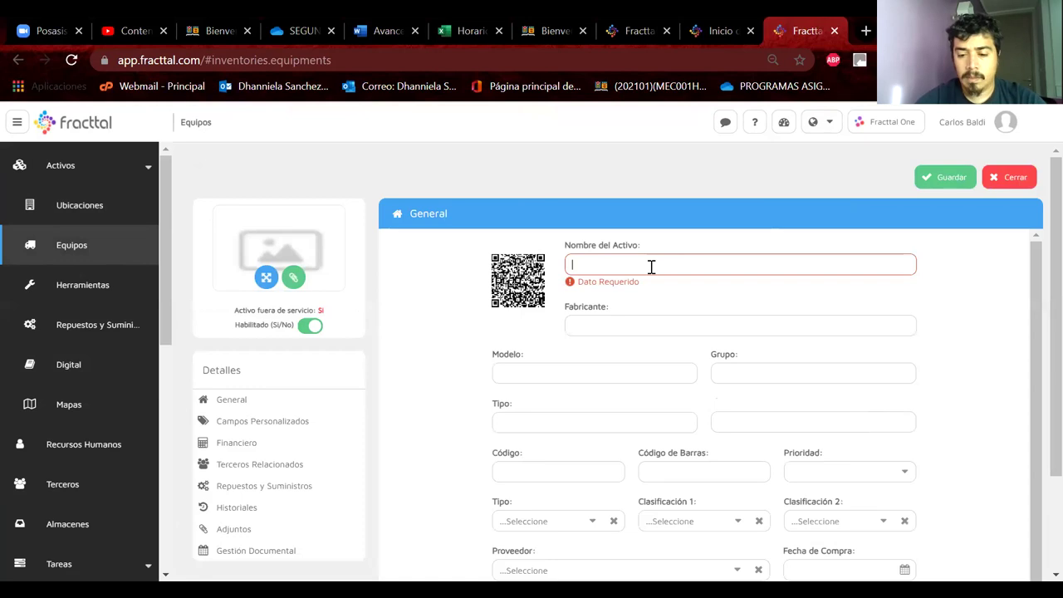
Step: Name the new asset PALA CAT and set its manufacturer (Fabricante) to CATERPILLAR
text(PALA ELECTROME)
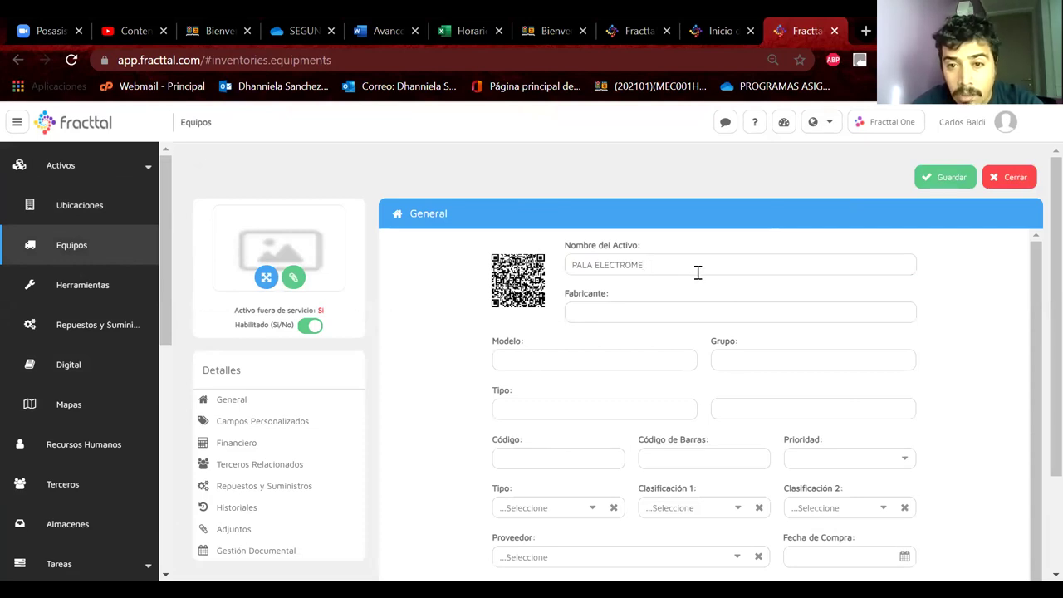
key(BackSpace)
key(BackSpace)
key(BackSpace)
key(BackSpace)
key(BackSpace)
key(BackSpace)
key(BackSpace)
key(BackSpace)
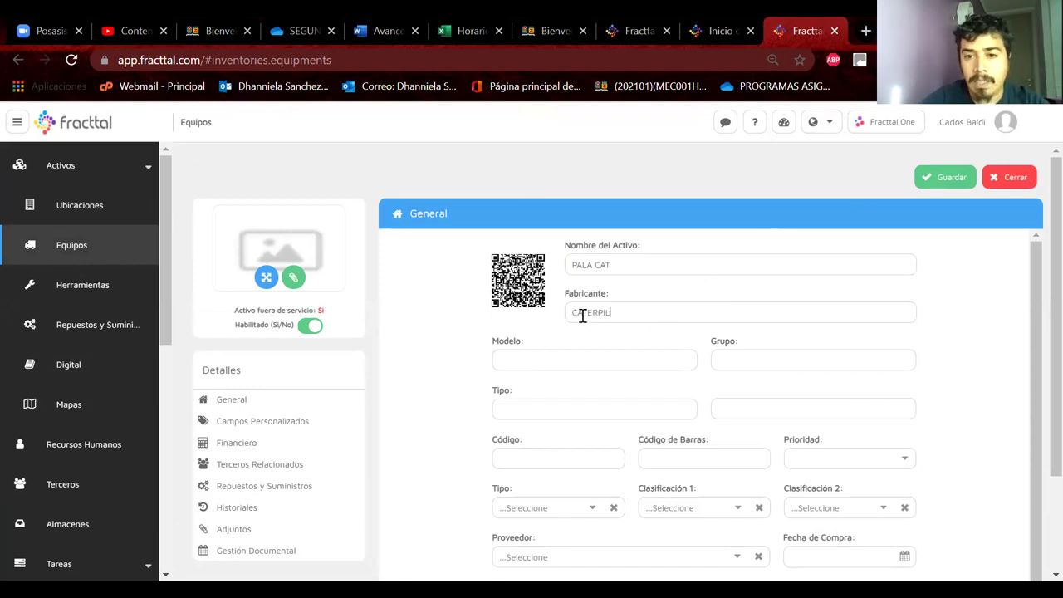
click(540, 364)
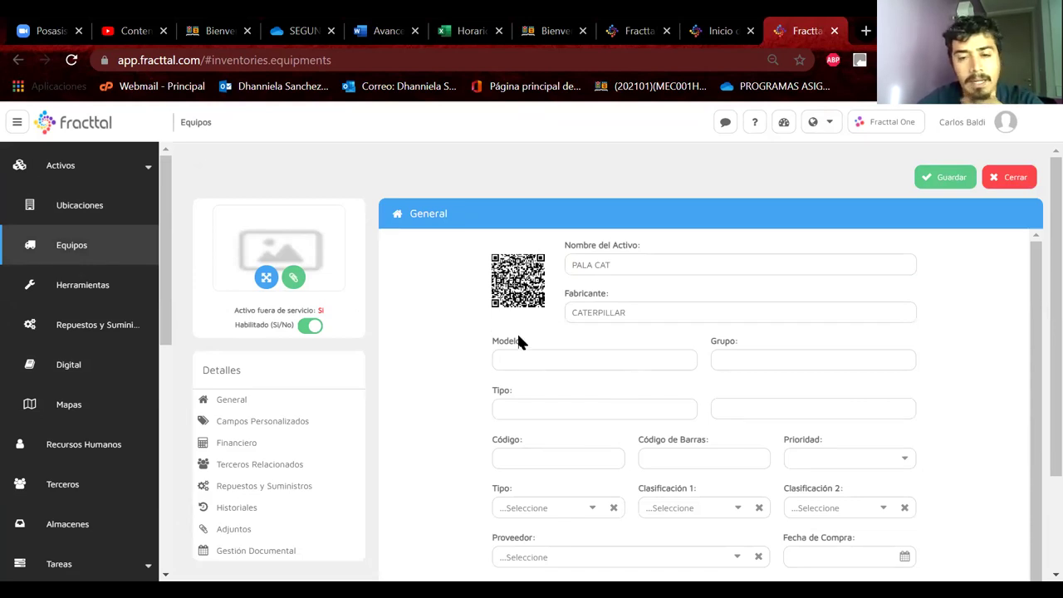
Step: Search the locations for "LOS PELAM" and place the asset in MINERA LOS PELAMBRES
scroll(599, 357, down, 2)
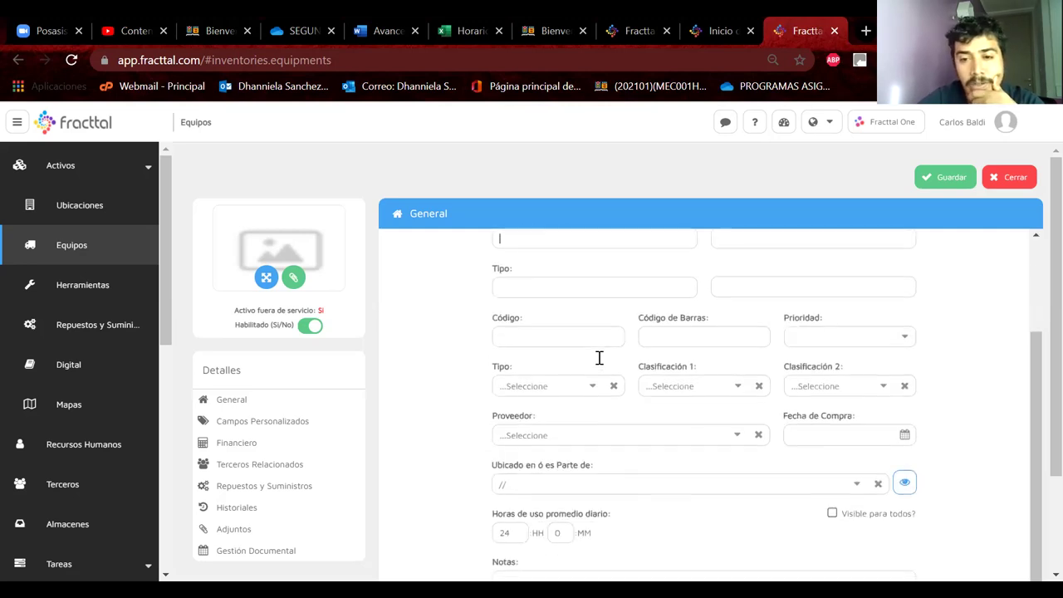
click(858, 484)
click(402, 215)
text(lOS R)
key(Return)
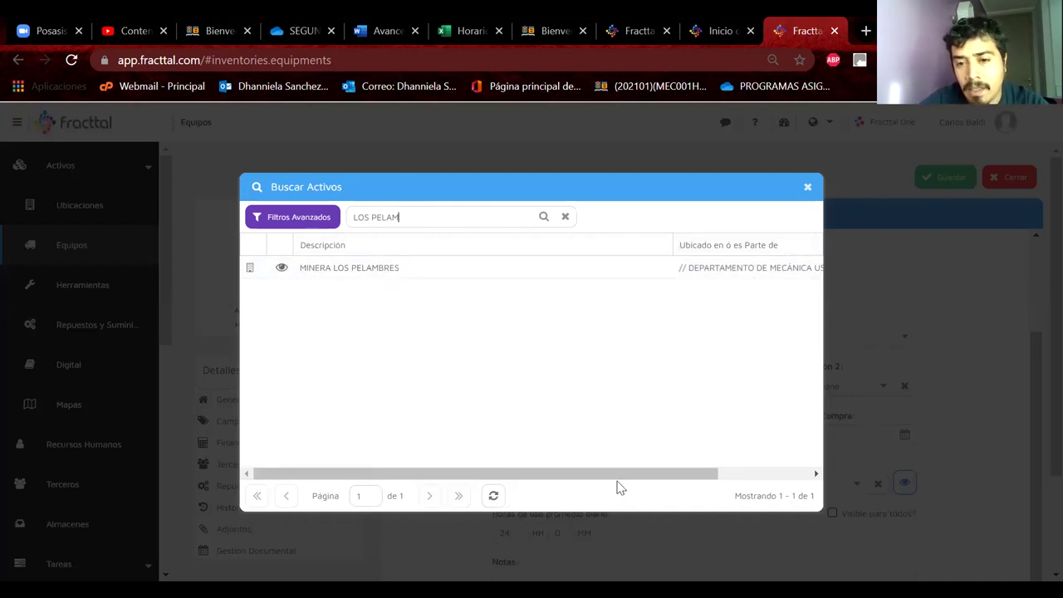
click(415, 272)
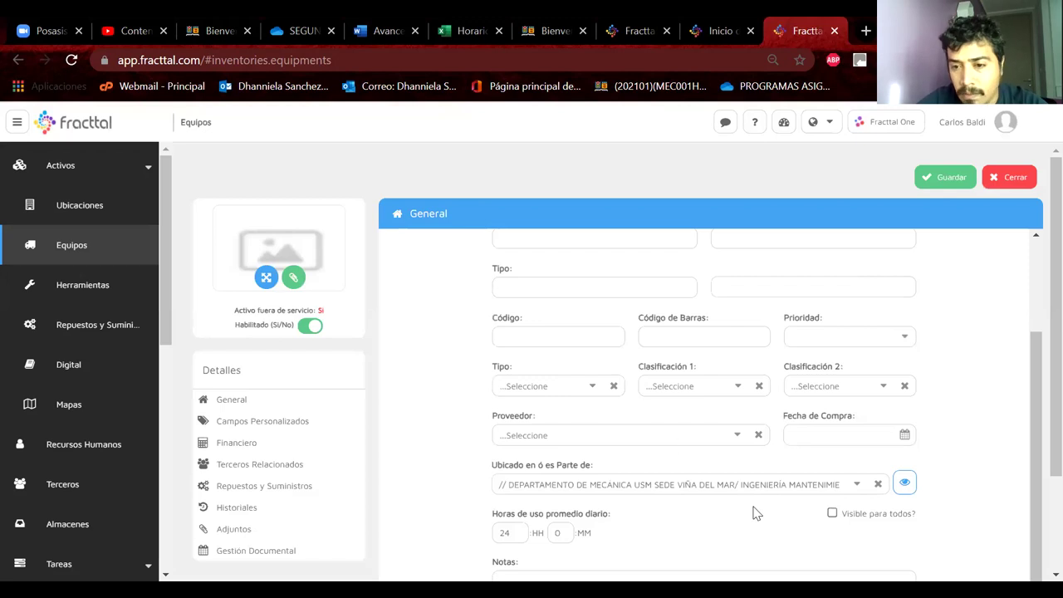
Step: Examine the full path in the asset's "Ubicado en ó es Parte de" field, from the department down to the mine
drag(752, 490, 677, 486)
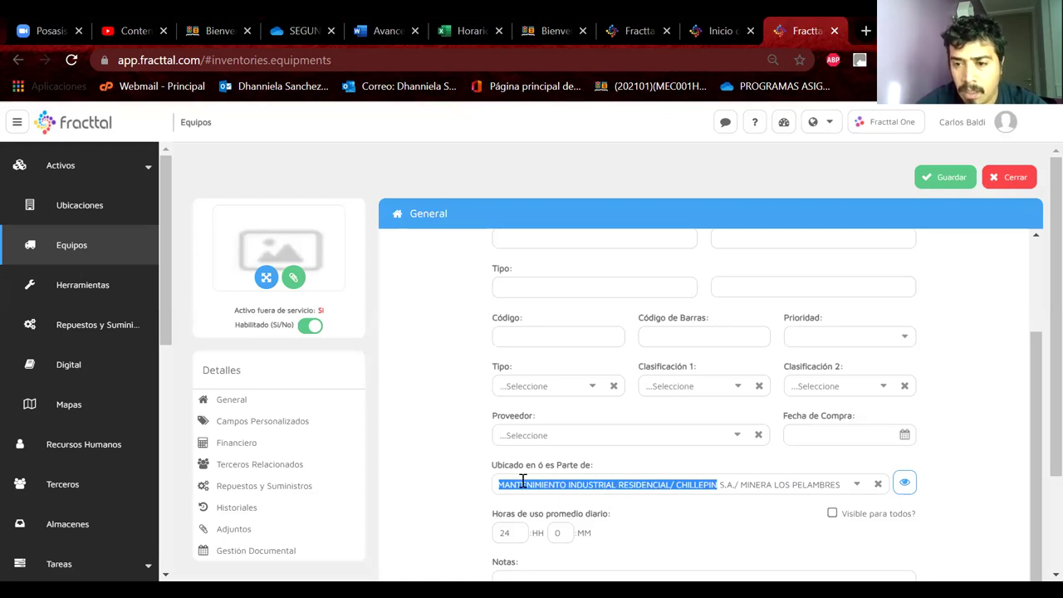
scroll(523, 484, down, 1)
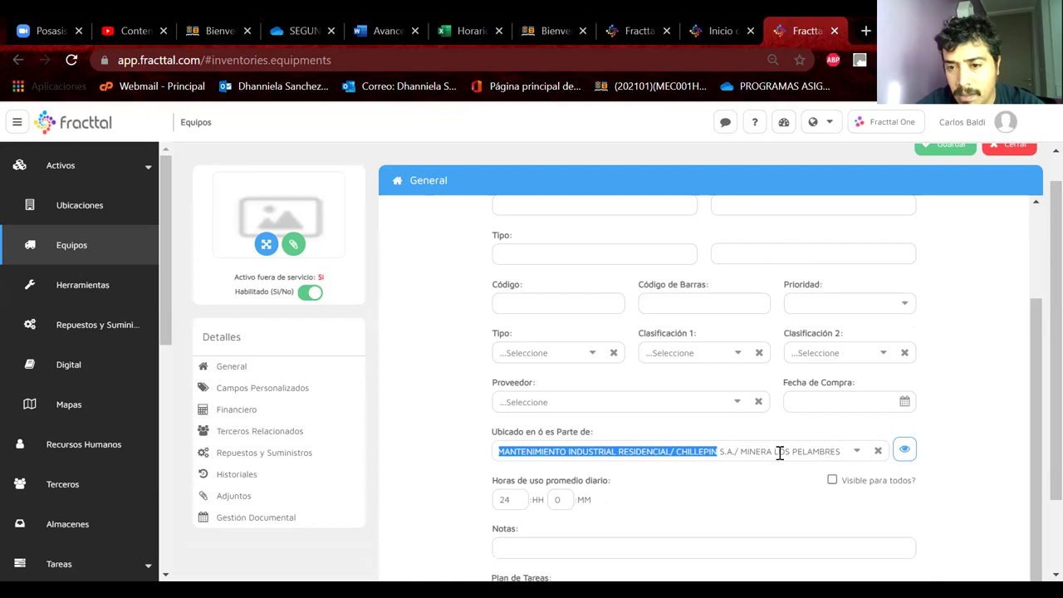
drag(779, 452, 785, 453)
drag(701, 452, 854, 455)
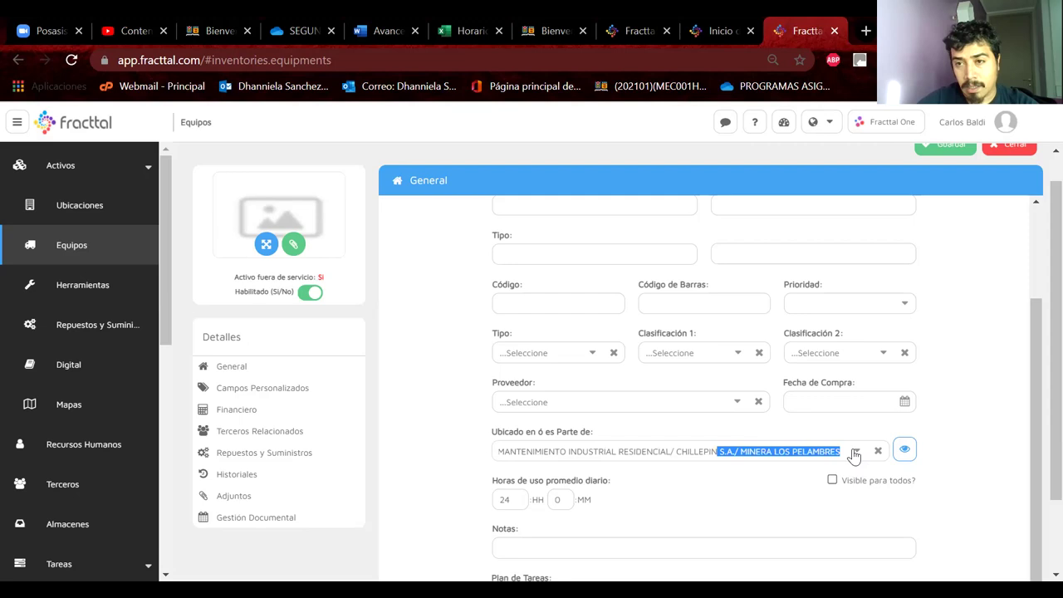
click(776, 456)
drag(745, 451, 813, 468)
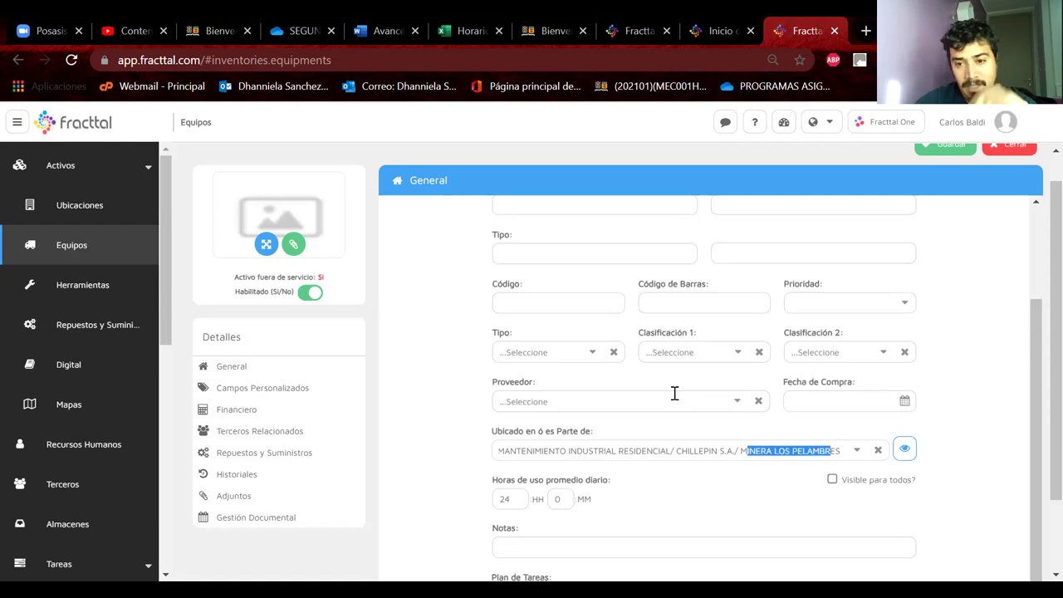
drag(760, 451, 802, 446)
click(736, 459)
drag(737, 453, 782, 449)
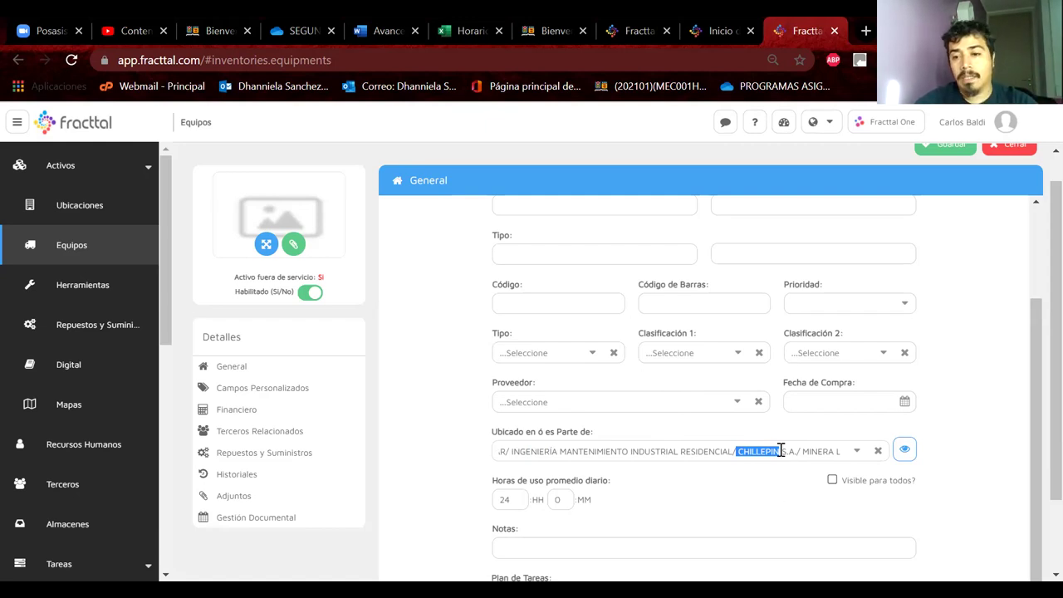
drag(761, 453, 844, 449)
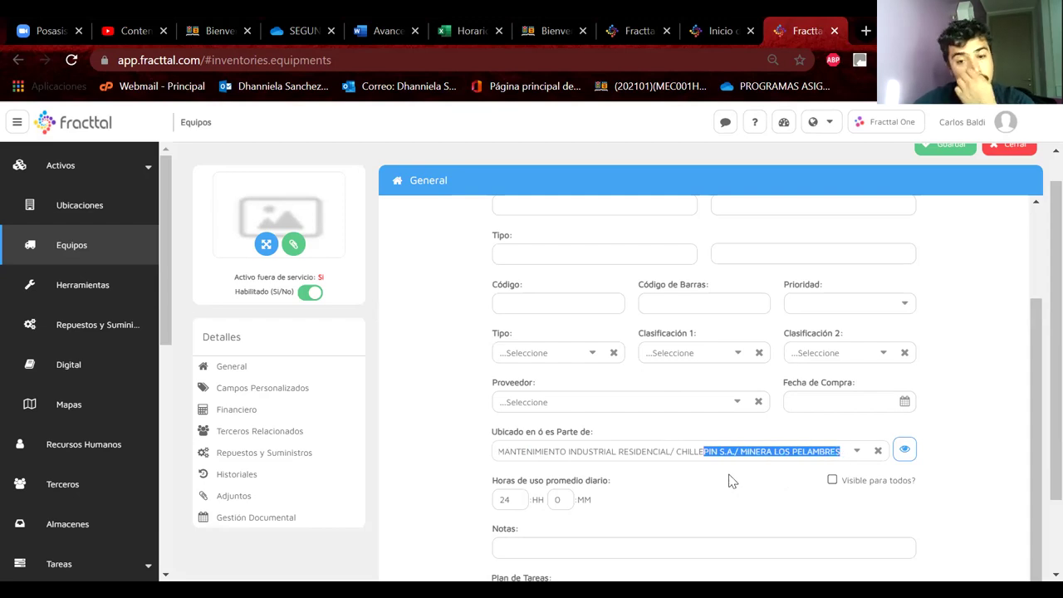
click(731, 481)
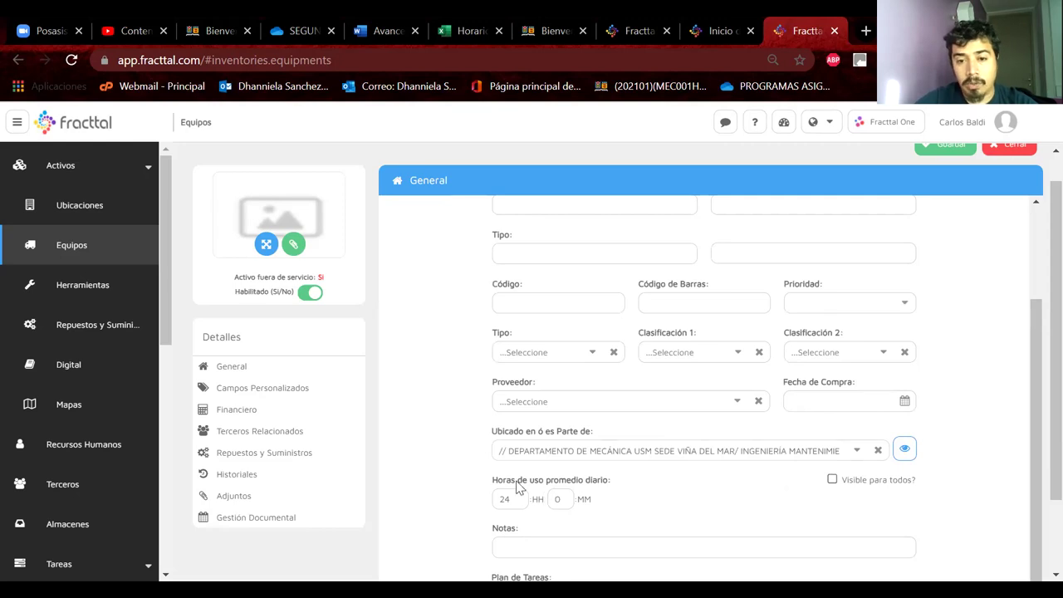
Step: Review the asset's average daily use hours, task plan field and remaining general data before saving
drag(515, 499, 461, 503)
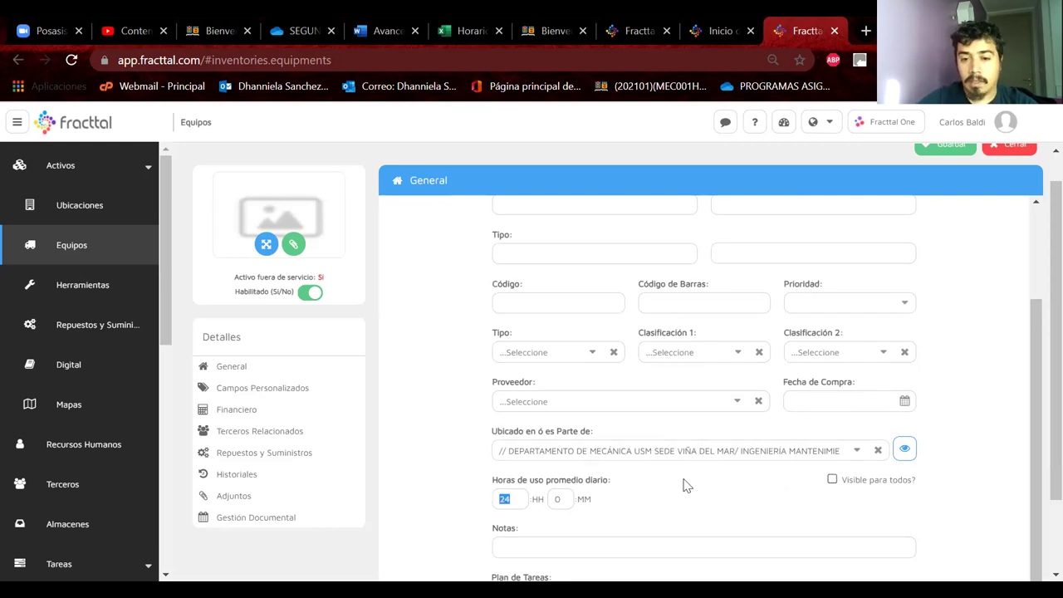
scroll(683, 485, down, 2)
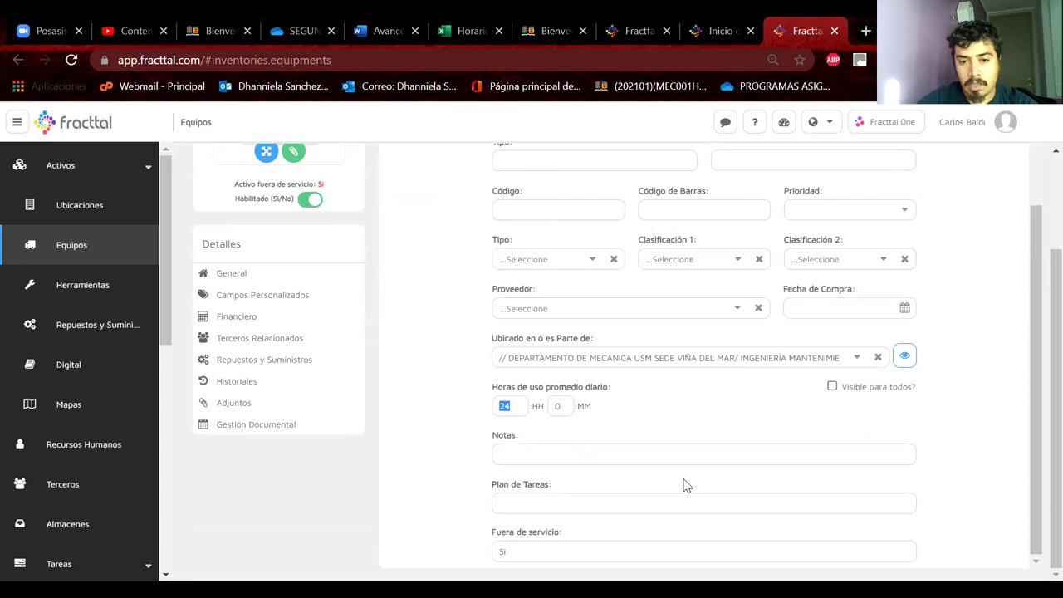
click(535, 507)
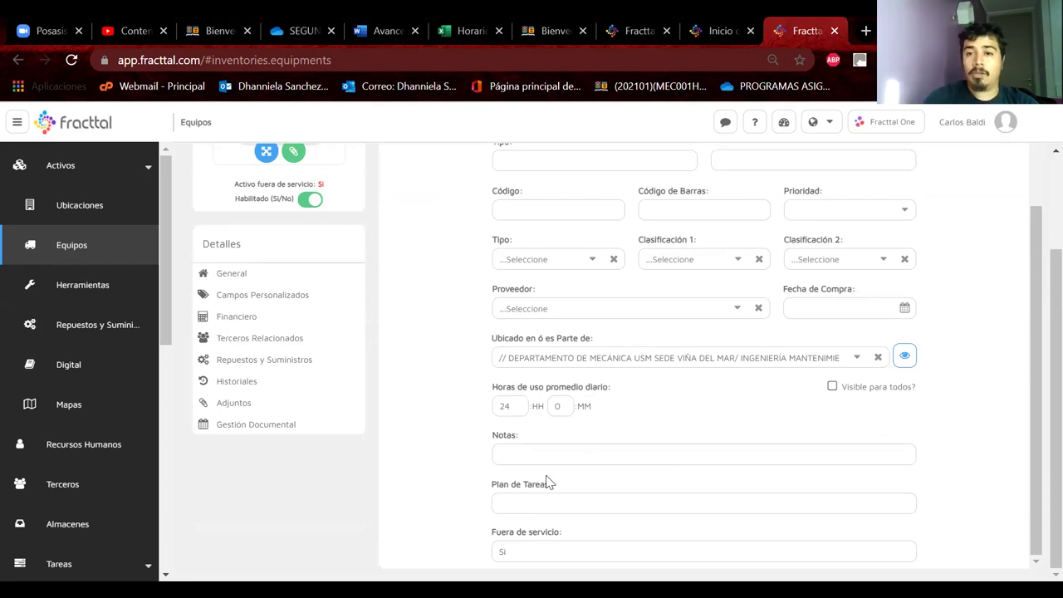
scroll(547, 482, up, 2)
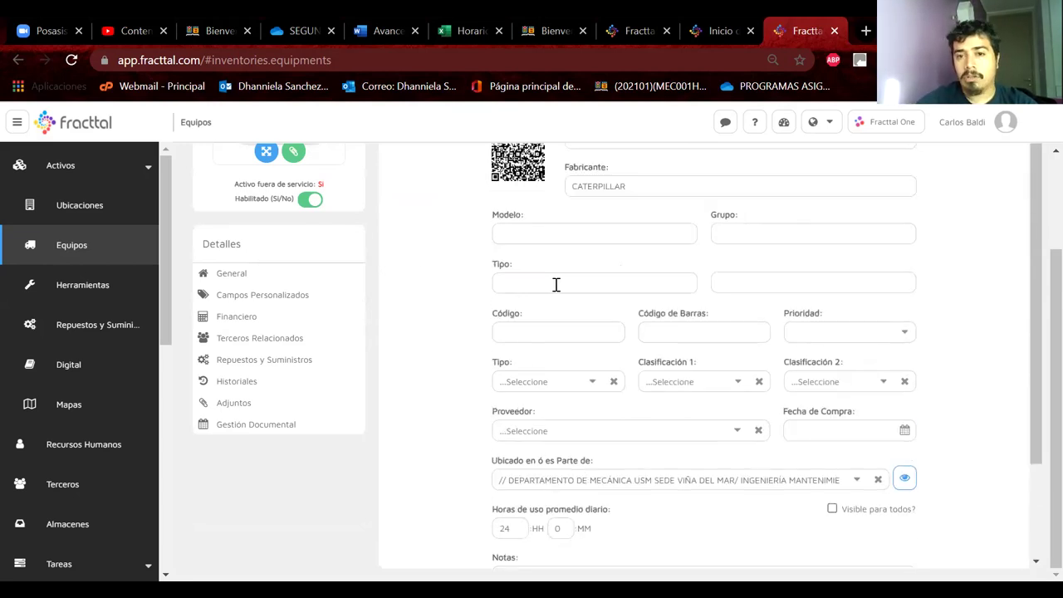
scroll(415, 254, up, 2)
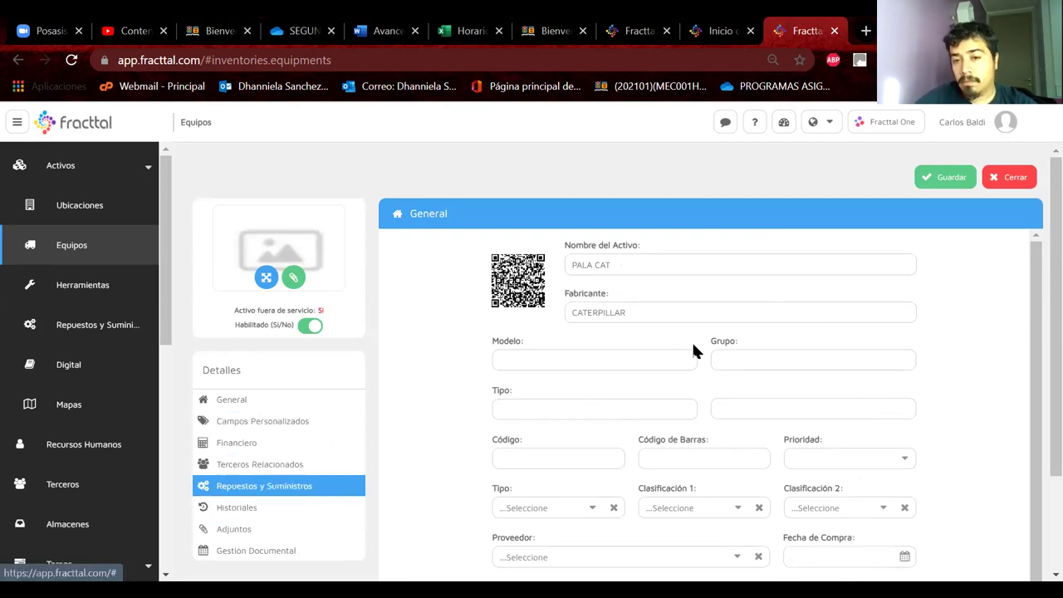
scroll(695, 349, down, 1)
scroll(695, 349, up, 1)
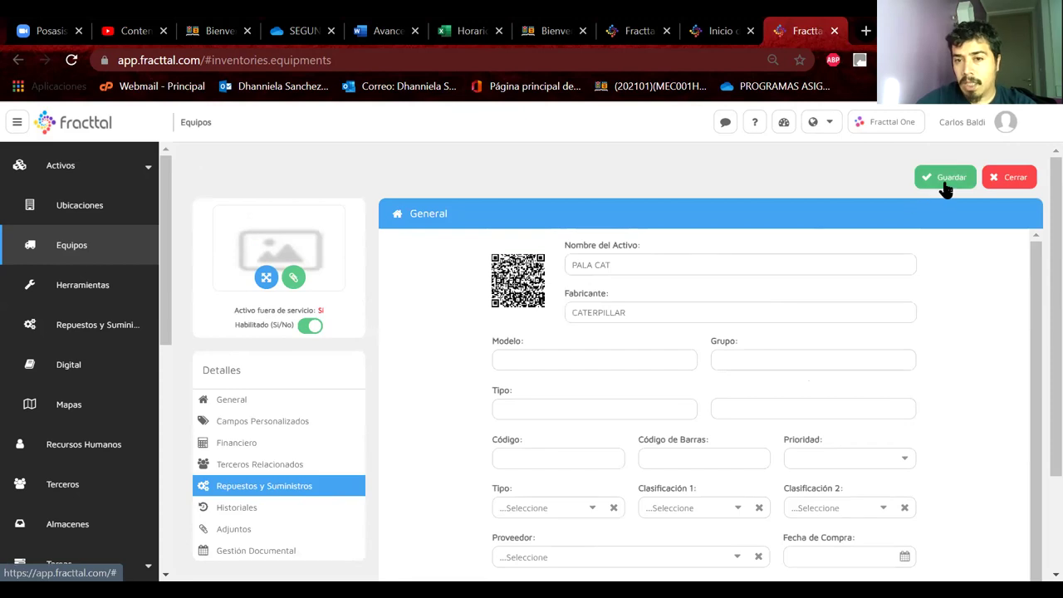
Step: Save the new asset, return to the equipment list and open the PALA CAT CATERPILLAR record
click(946, 183)
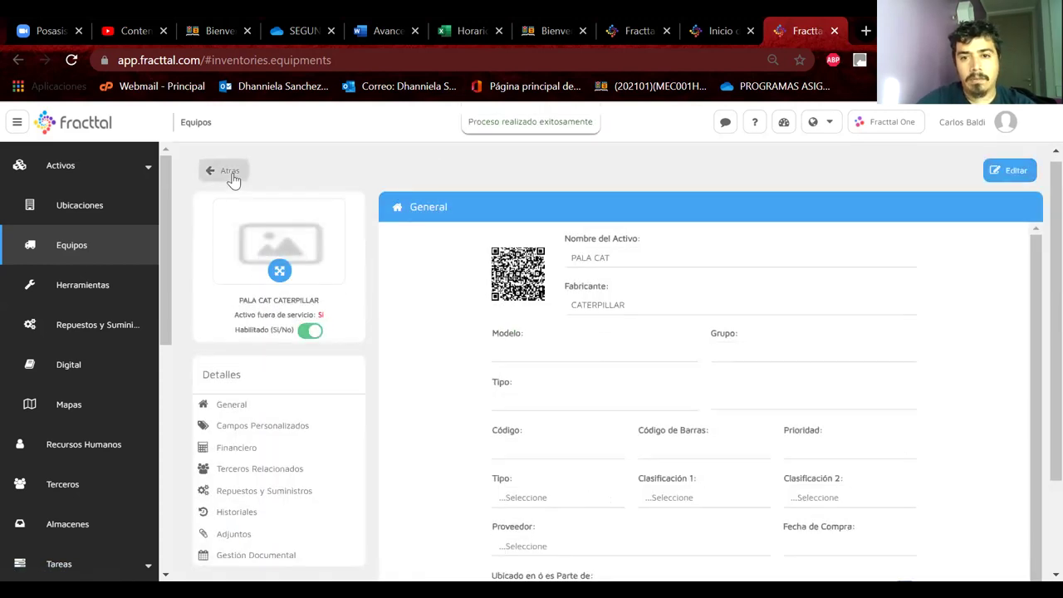
click(230, 171)
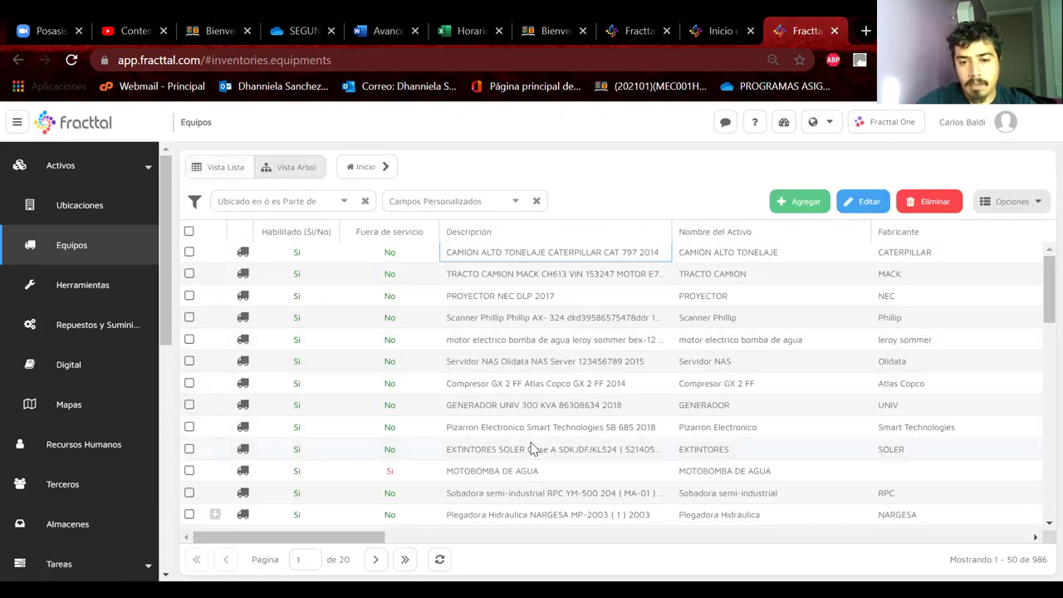
scroll(532, 449, down, 5)
scroll(531, 449, down, 5)
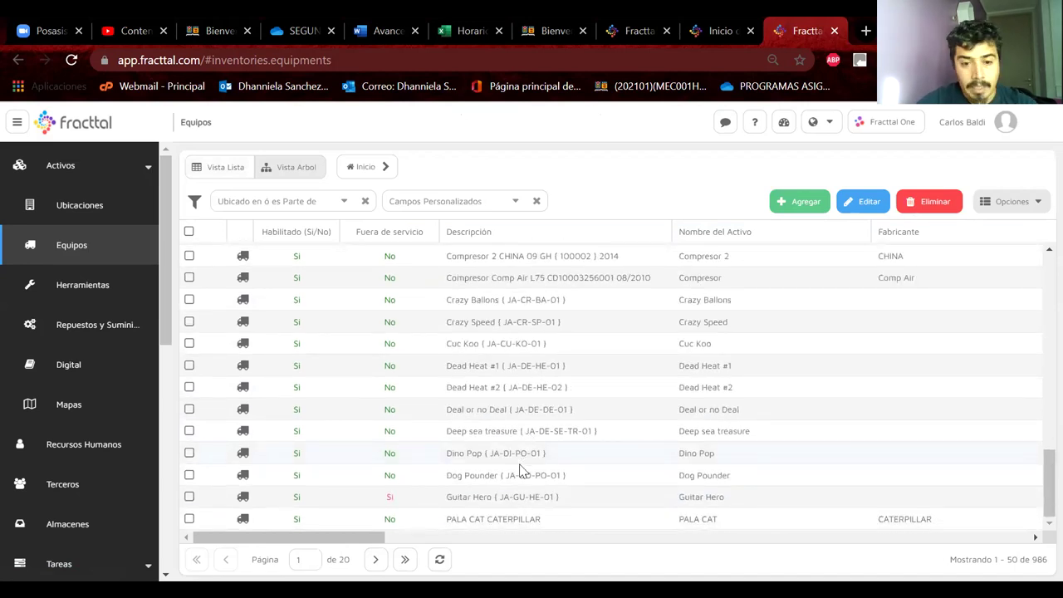
click(492, 520)
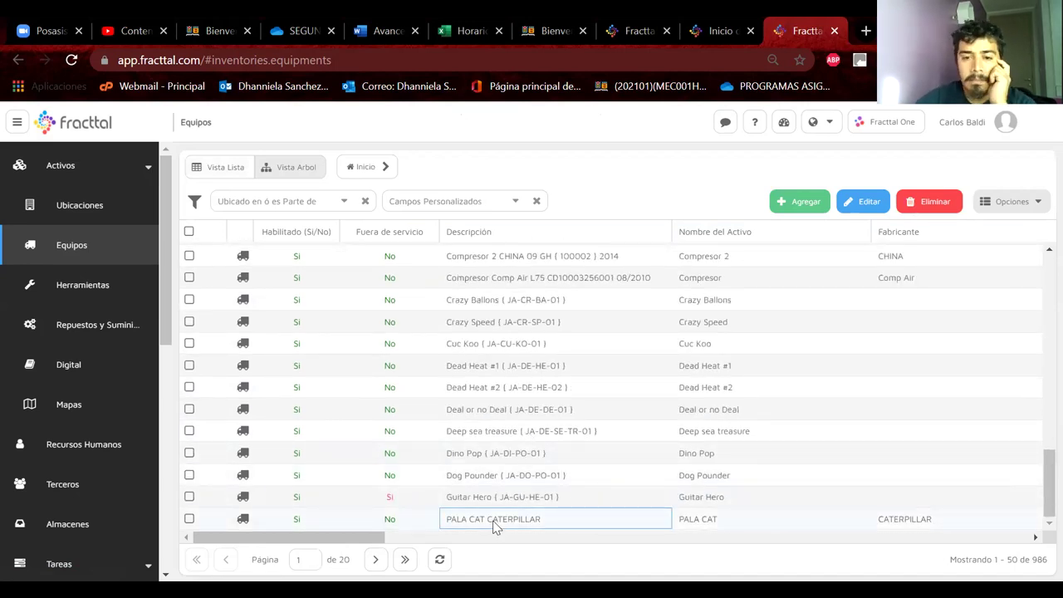
double_click(493, 521)
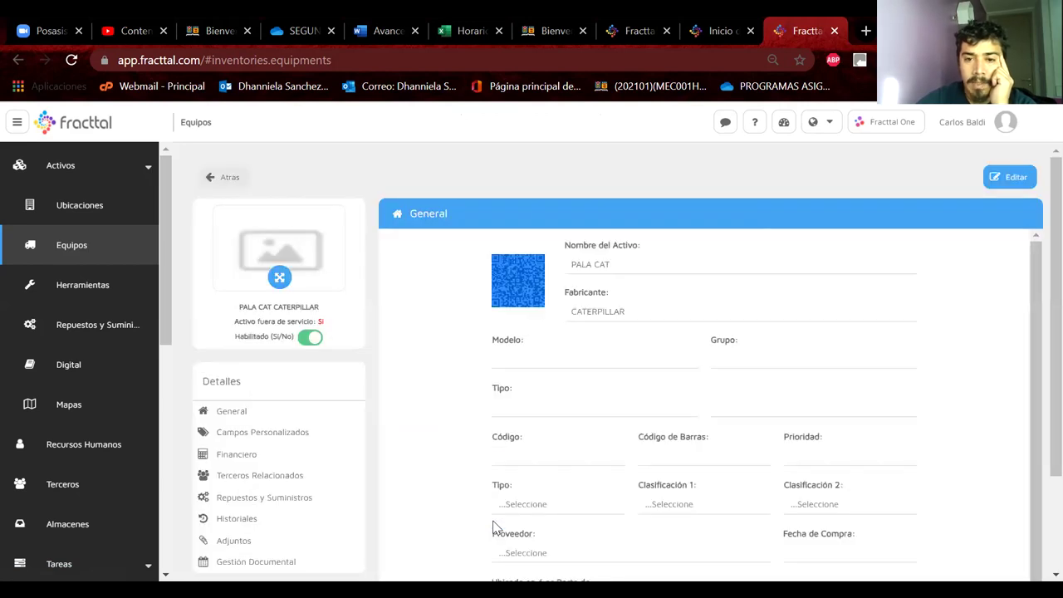
Step: Edit the asset and change its name to PALA CAT (PELEC-002)
click(1004, 176)
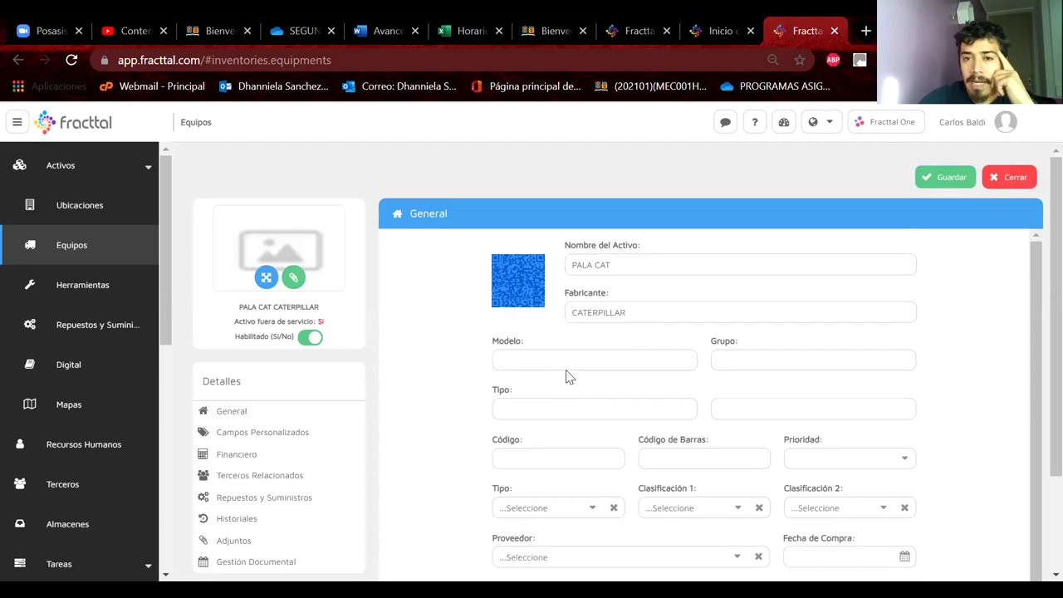
click(630, 265)
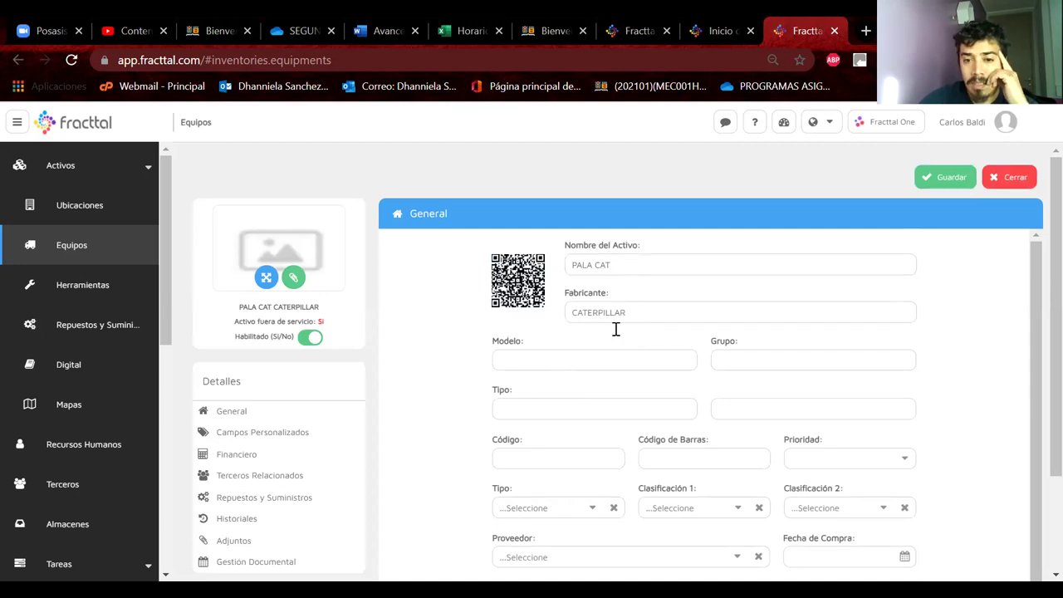
right_click(535, 452)
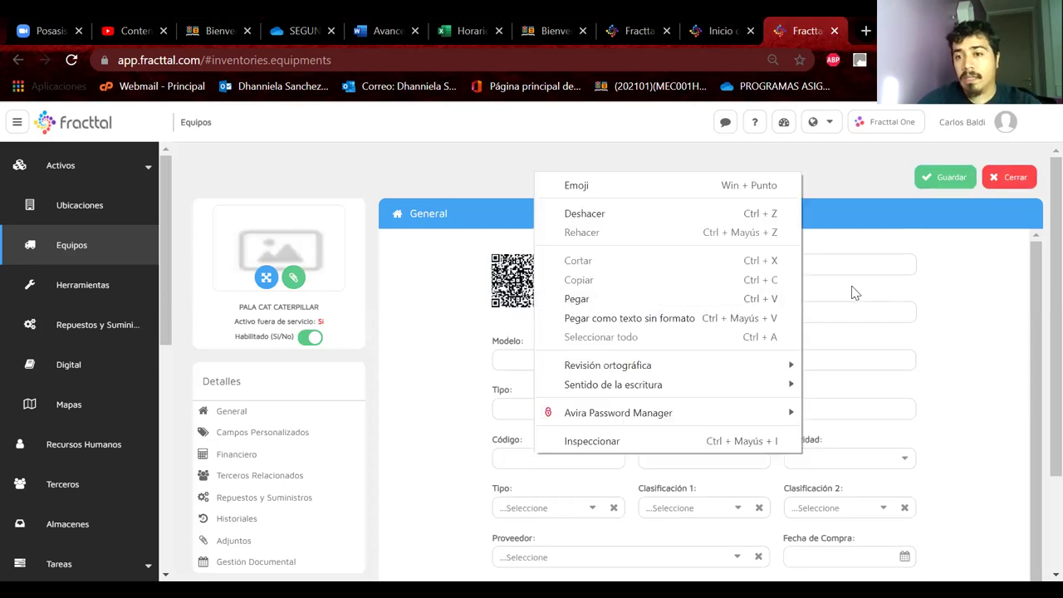
click(736, 257)
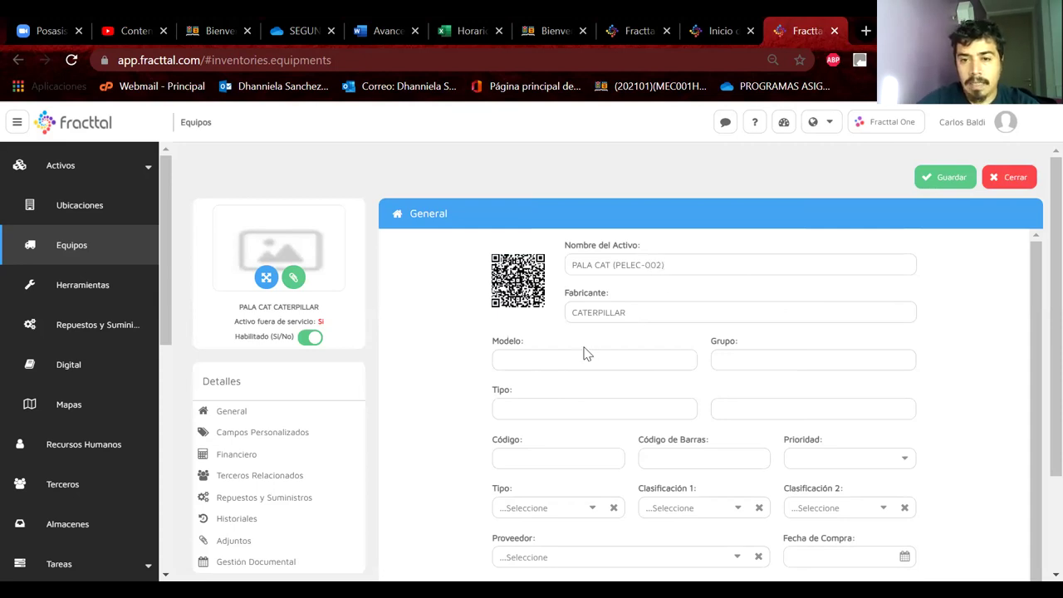
Step: Copy PELEC-002 from the asset's name and enter it as its Código, leaving the Tipo text field empty
click(523, 459)
drag(663, 266, 619, 275)
key(ctrl+c)
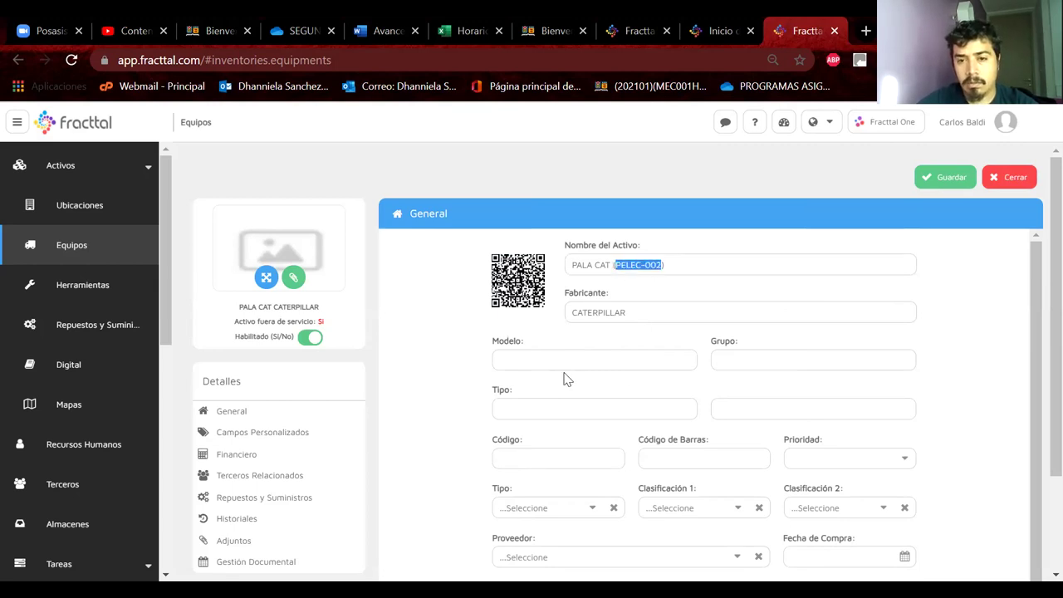
click(529, 408)
key(ctrl+v)
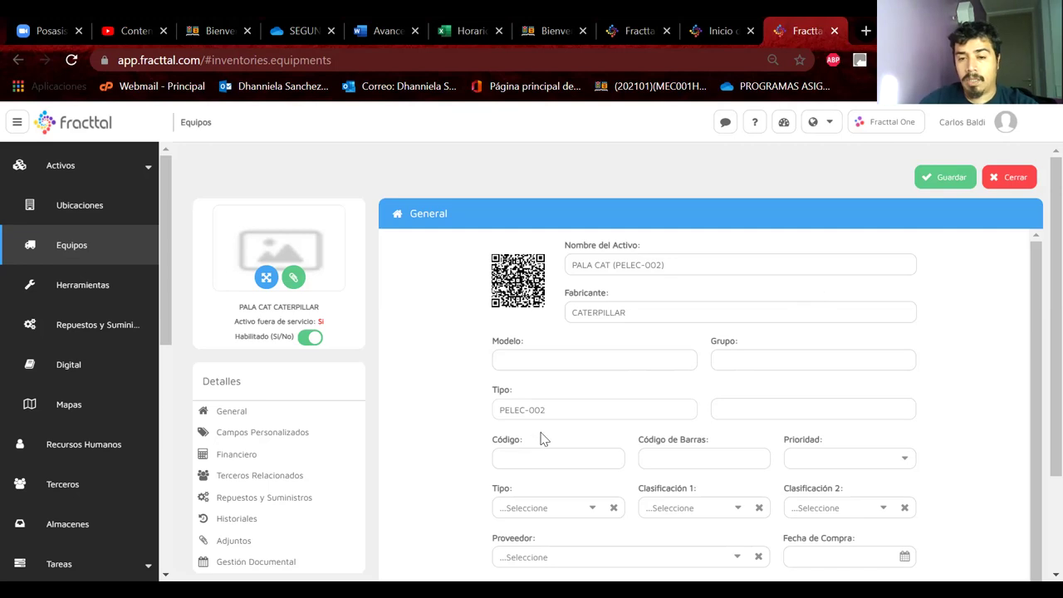
drag(563, 408, 432, 415)
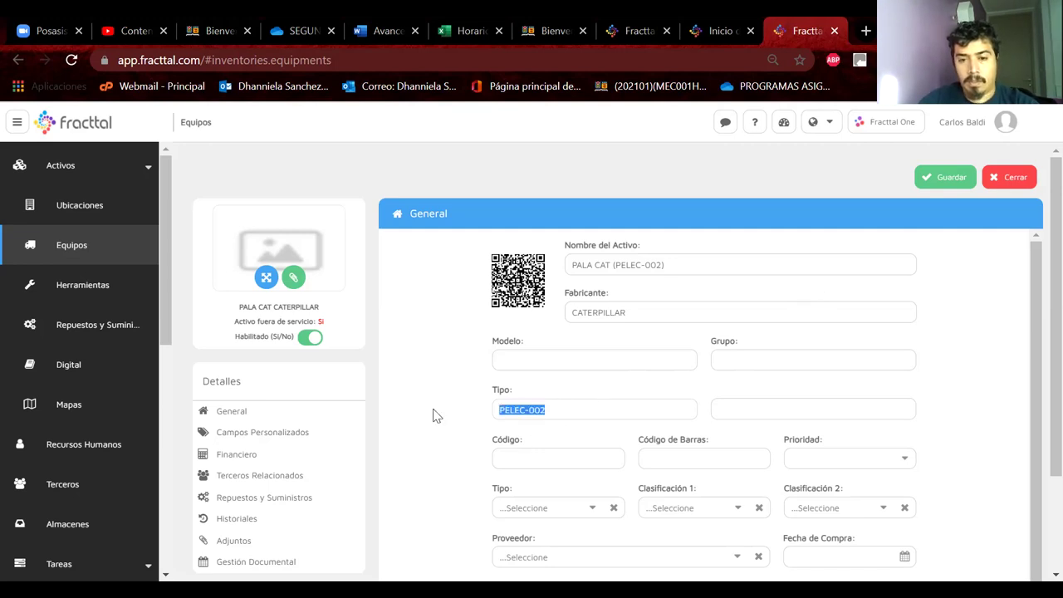
key(ctrl+x)
click(514, 457)
key(ctrl+v)
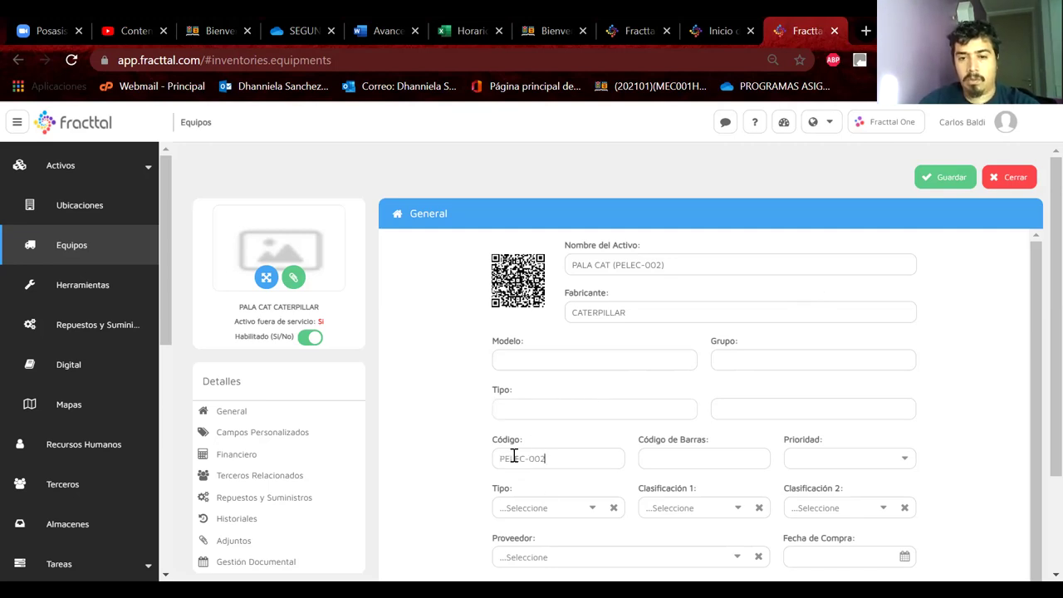
Step: Look through the available asset types in the Tipo catalogue and close it without choosing one
click(590, 507)
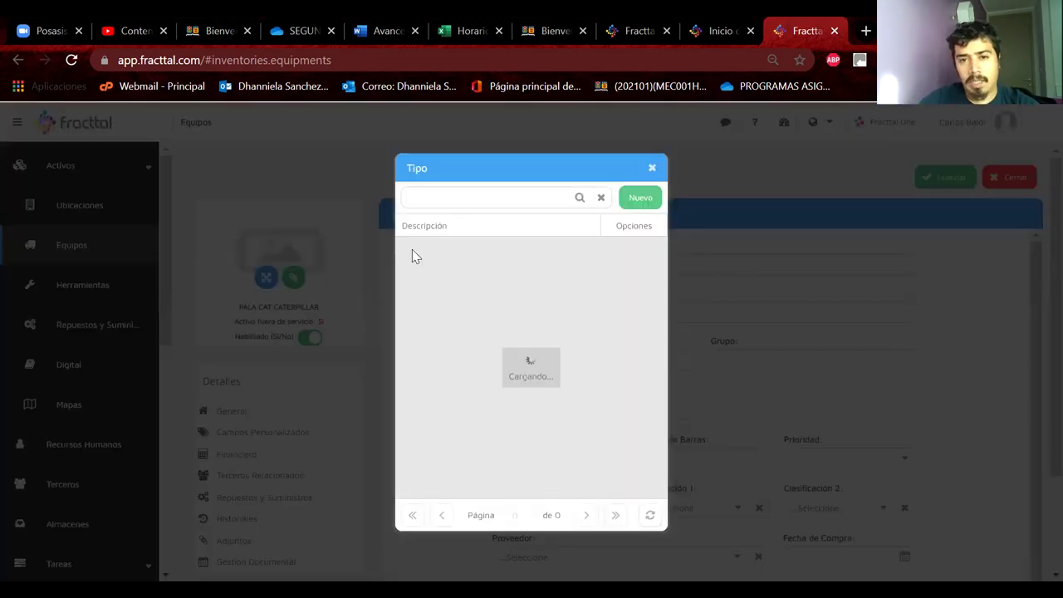
scroll(508, 392, down, 5)
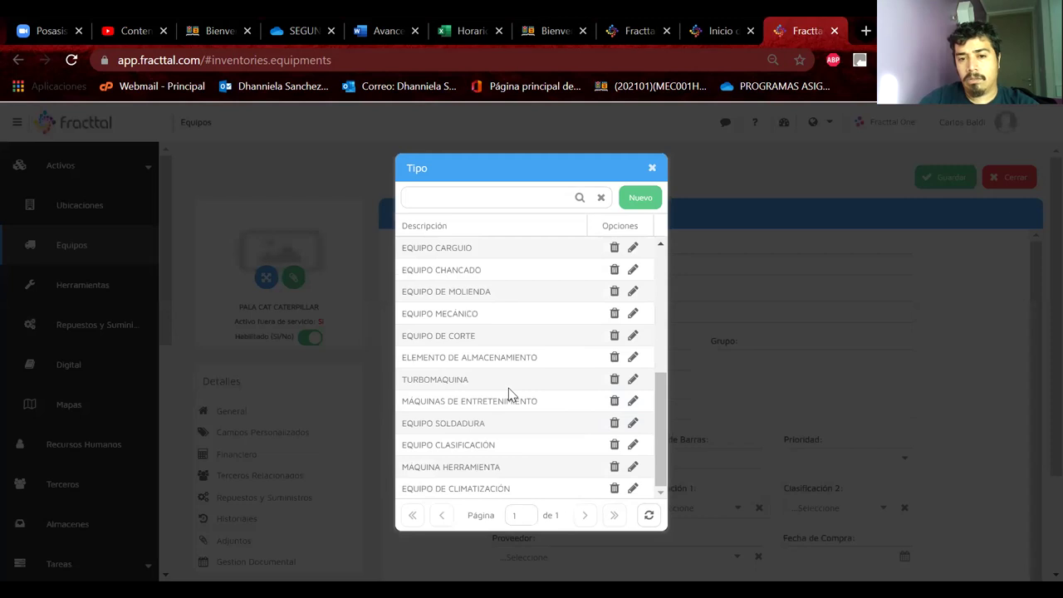
click(652, 168)
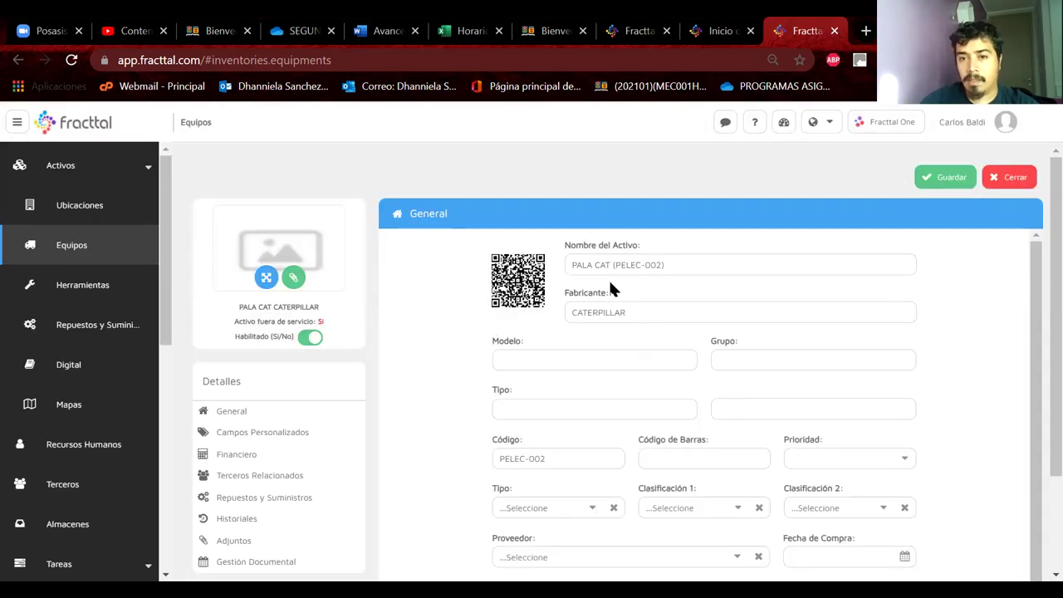
Step: Select the full asset name for copying, save the asset's changes and return to the equipment list
drag(676, 266, 453, 268)
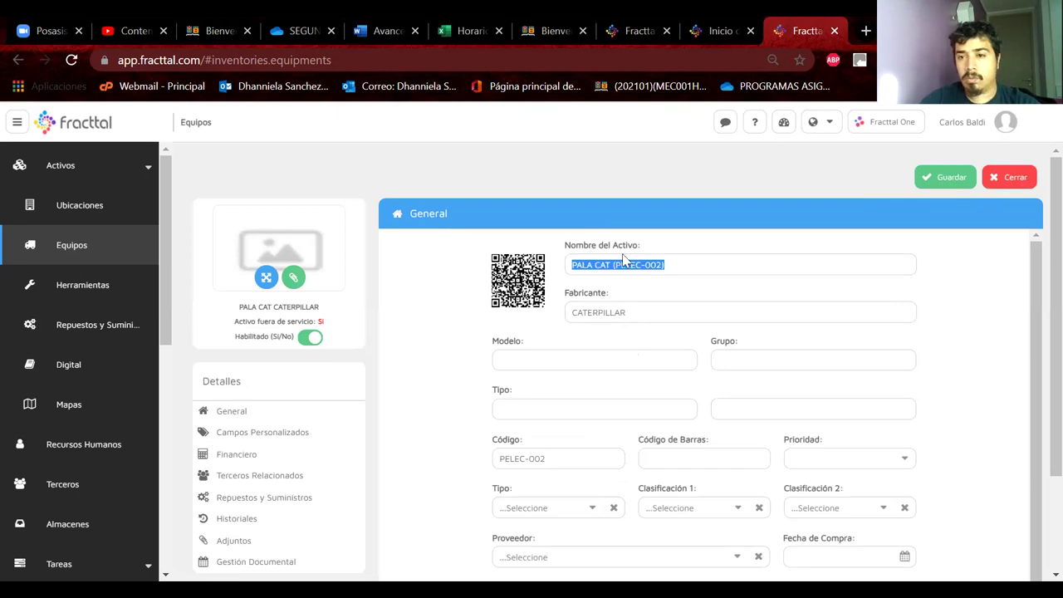
click(944, 177)
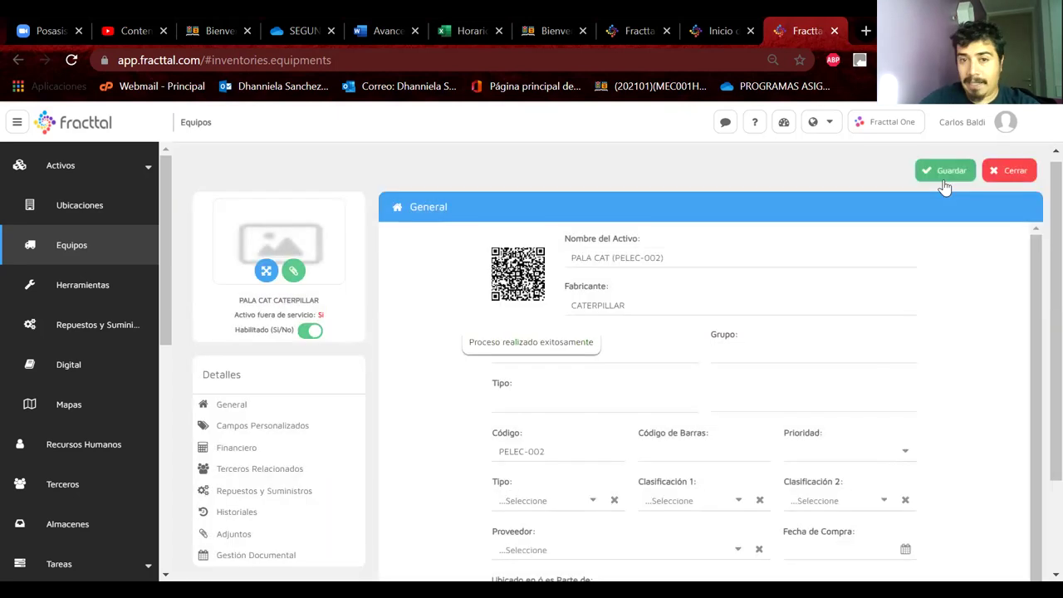
click(215, 173)
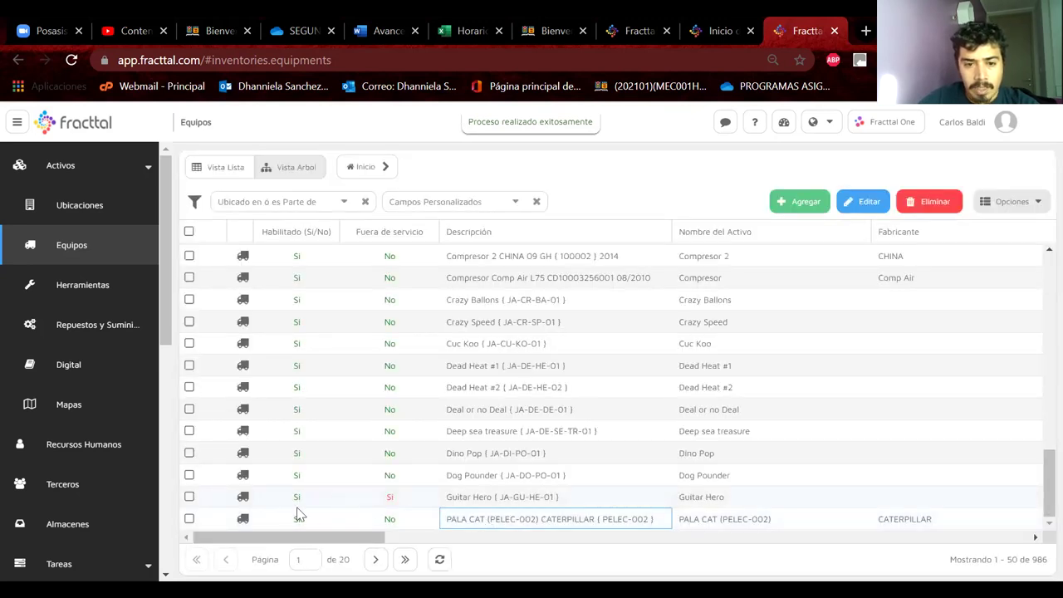
Step: Clone the PALA CAT (PELEC-002) asset, entering PALA CAT (PELEC-002) as the code of the copy
click(533, 521)
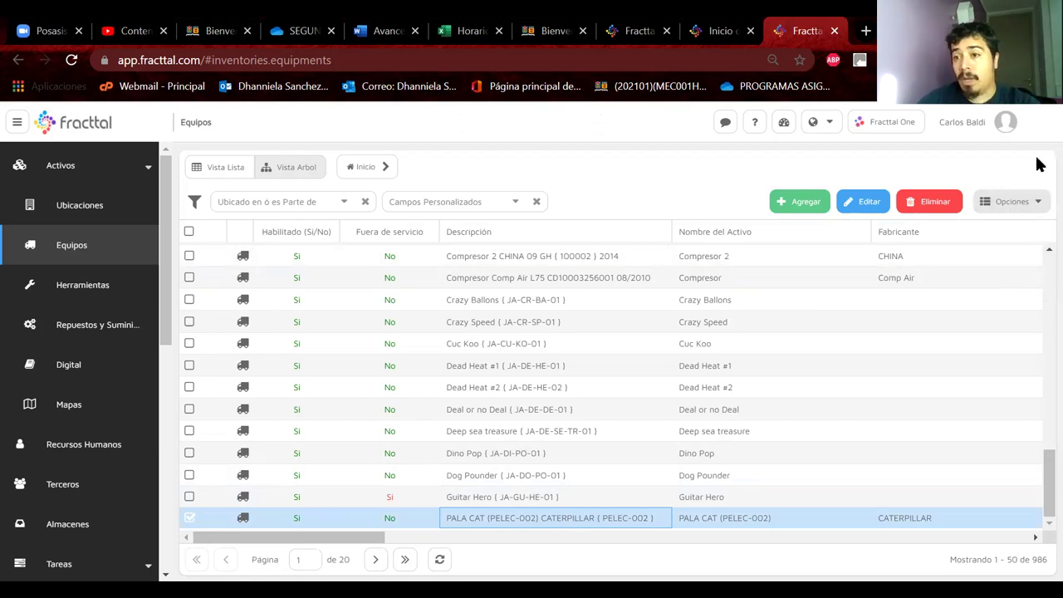
click(1037, 211)
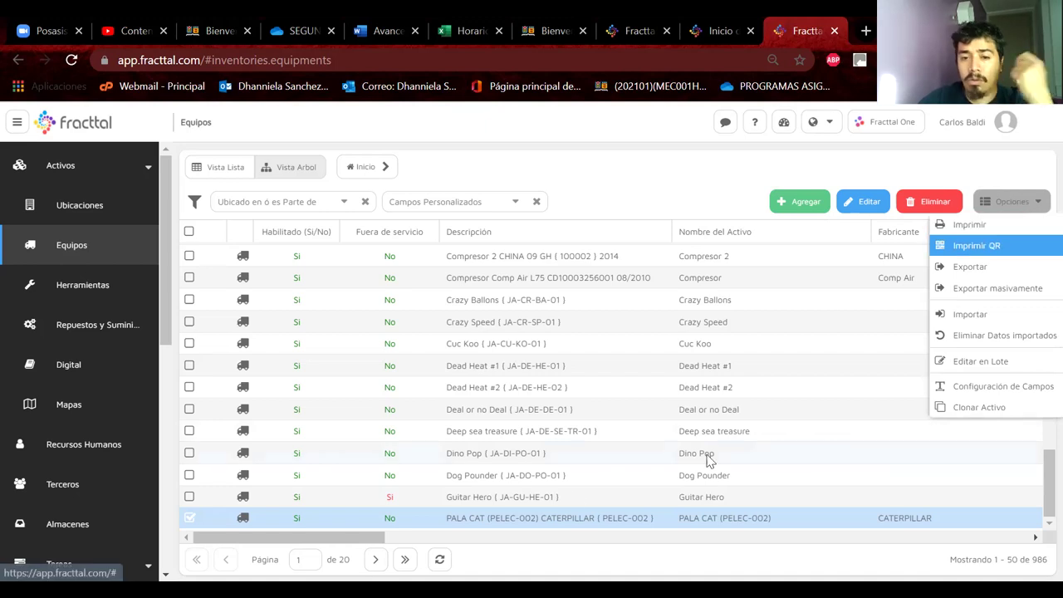
click(983, 417)
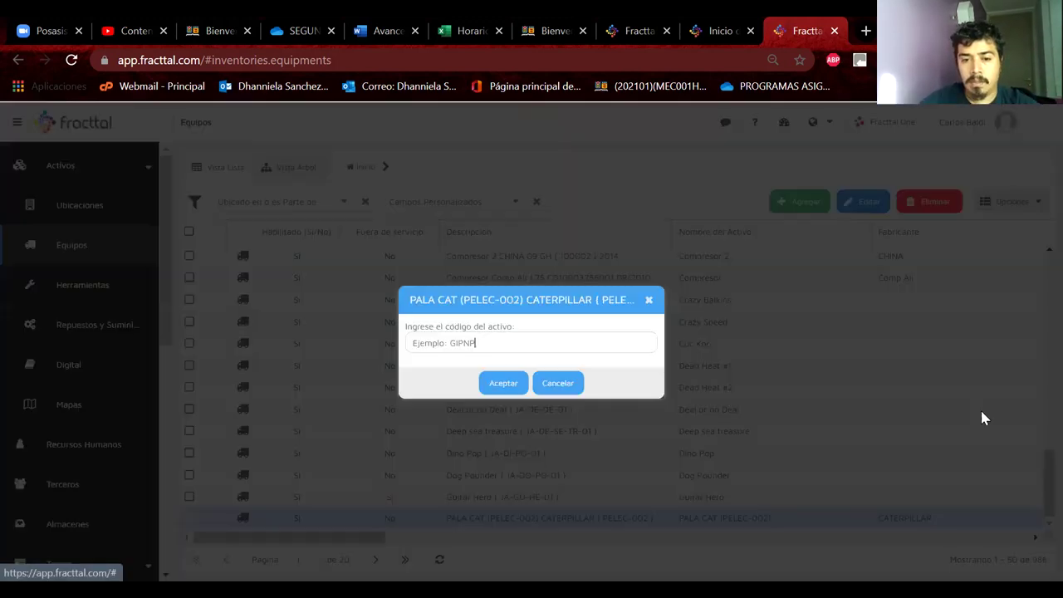
click(496, 346)
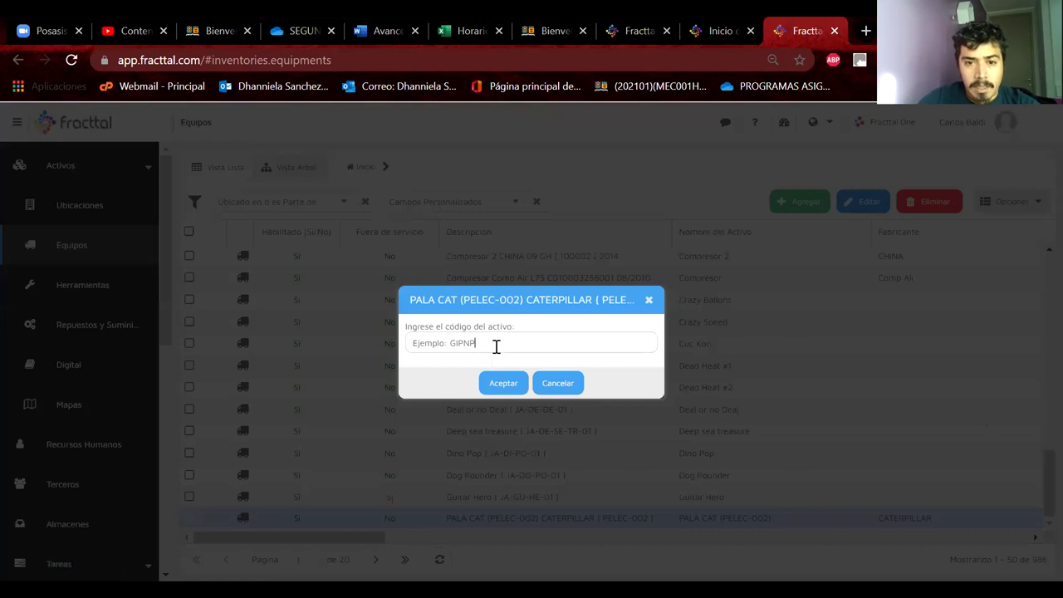
key(ctrl+a)
key(ctrl+v)
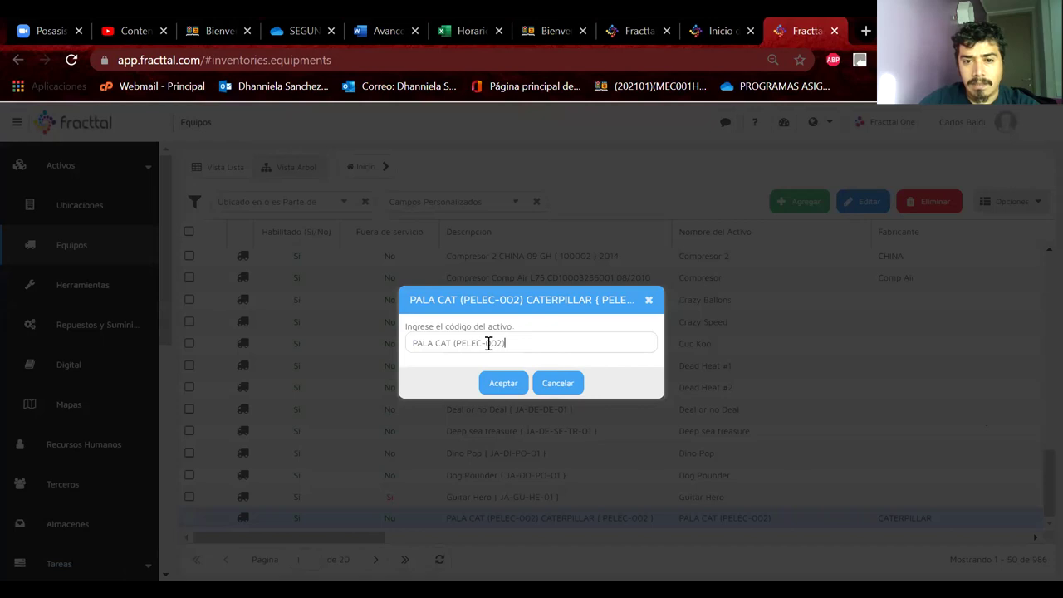
click(502, 384)
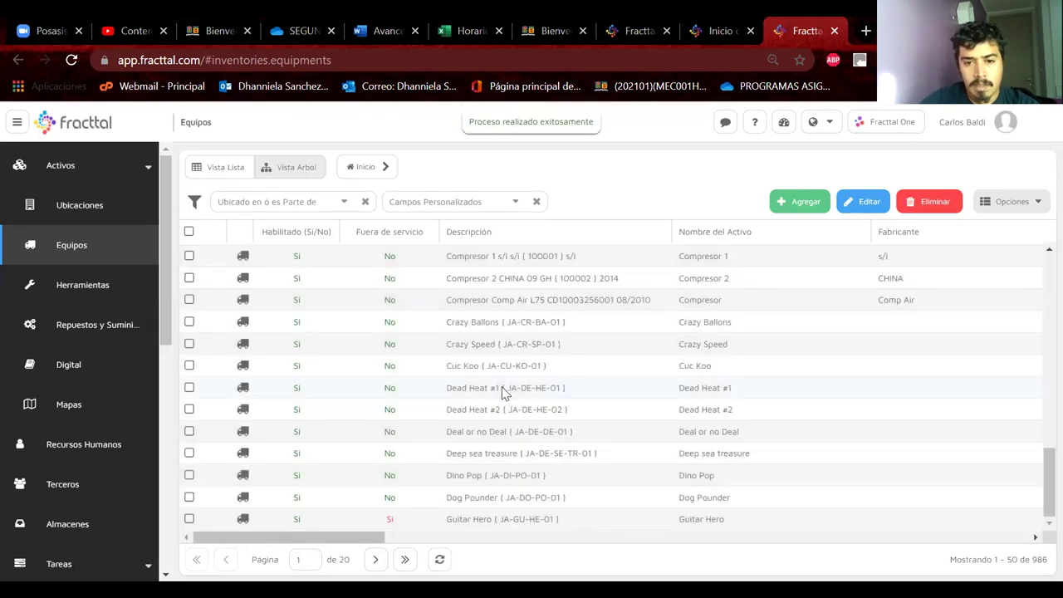
Step: Look through the first page of the equipment list for the cloned PALA CAT asset
click(504, 390)
click(498, 412)
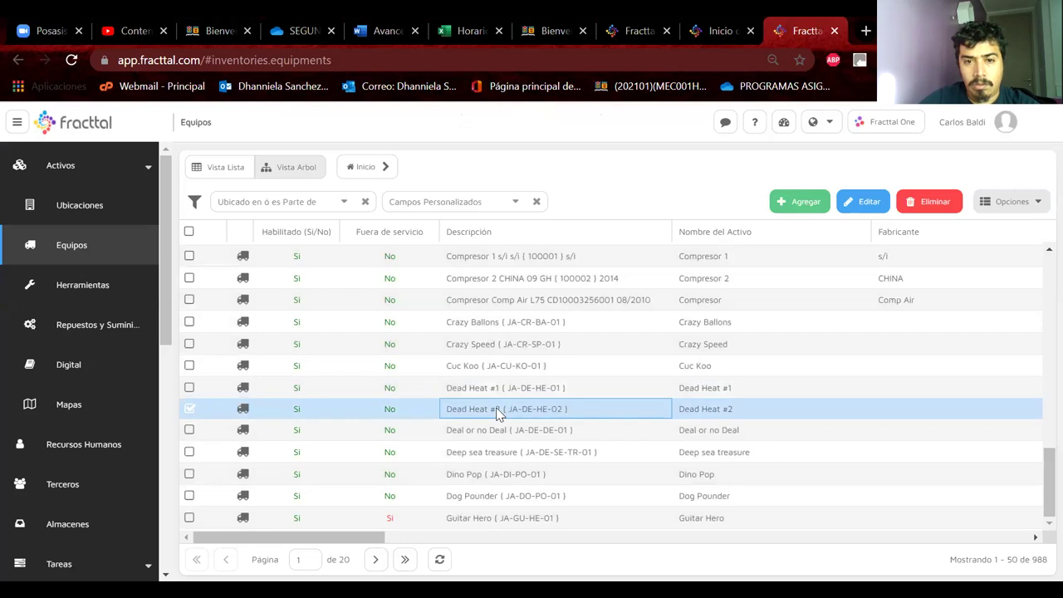
scroll(498, 413, up, 5)
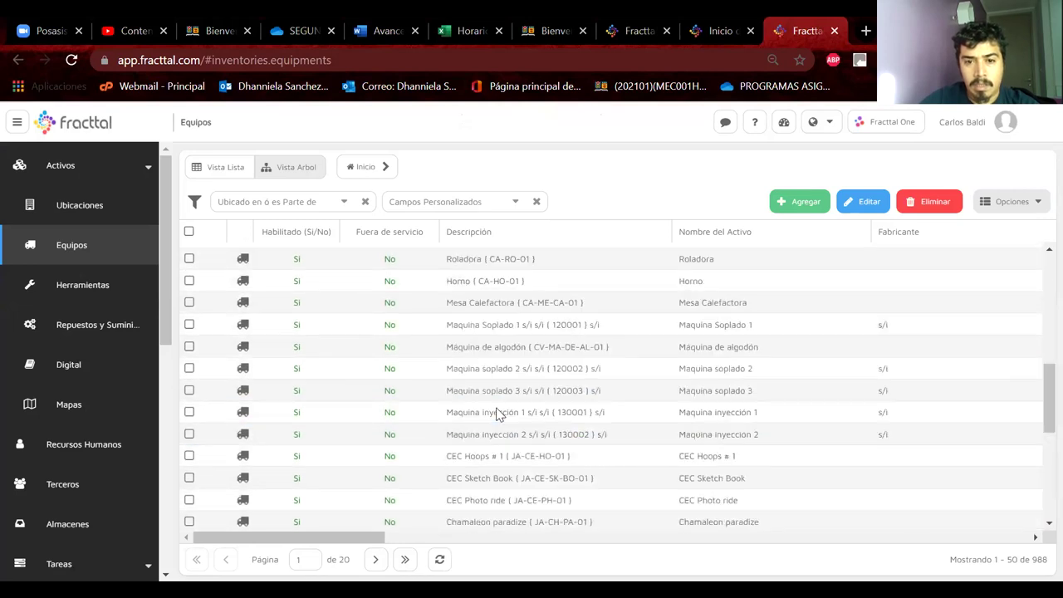
scroll(498, 413, down, 5)
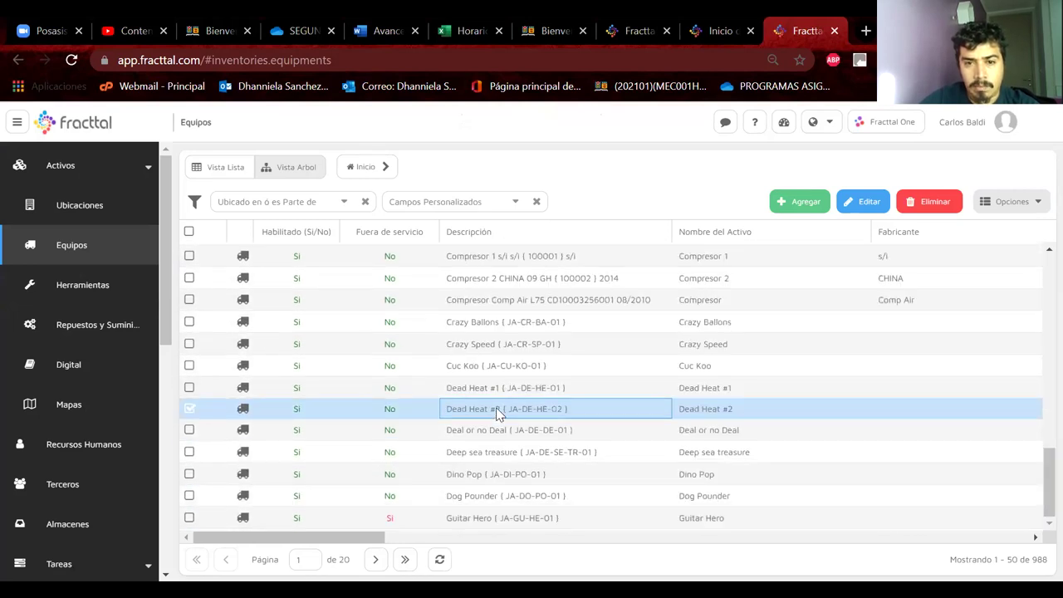
scroll(498, 413, up, 10)
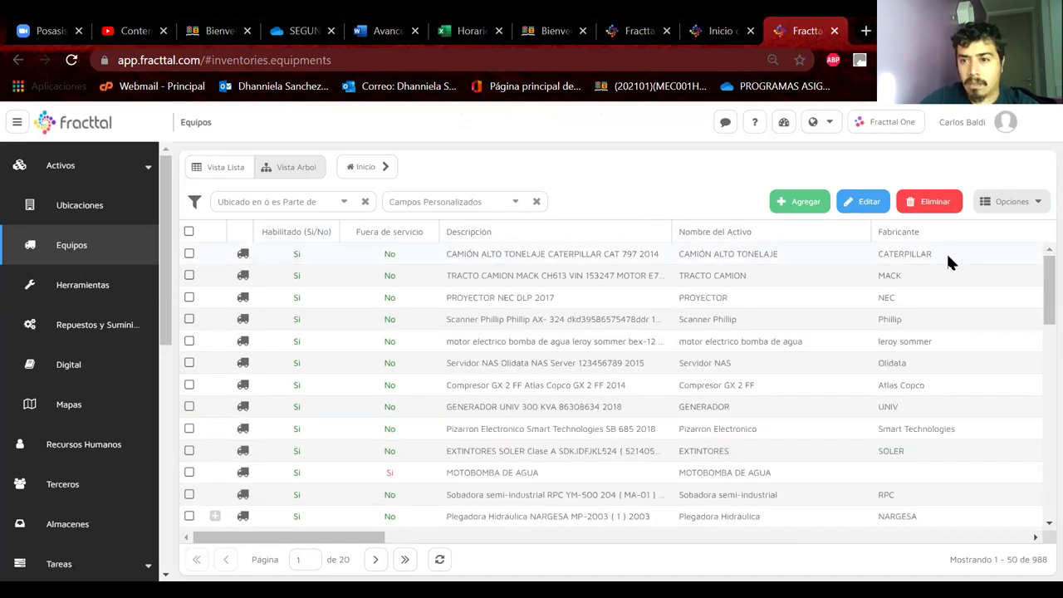
scroll(510, 330, down, 10)
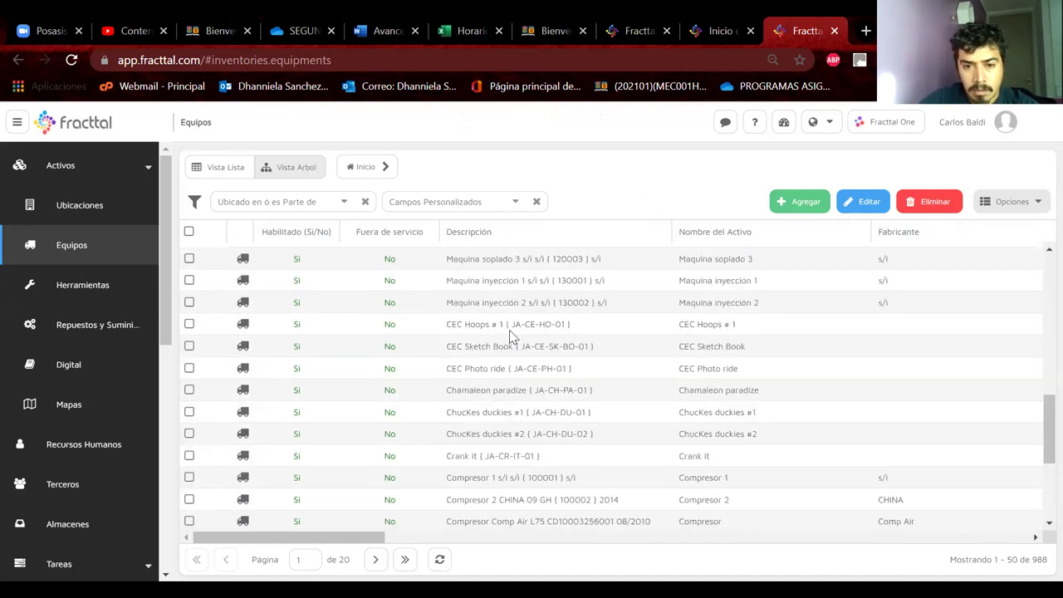
scroll(509, 330, up, 10)
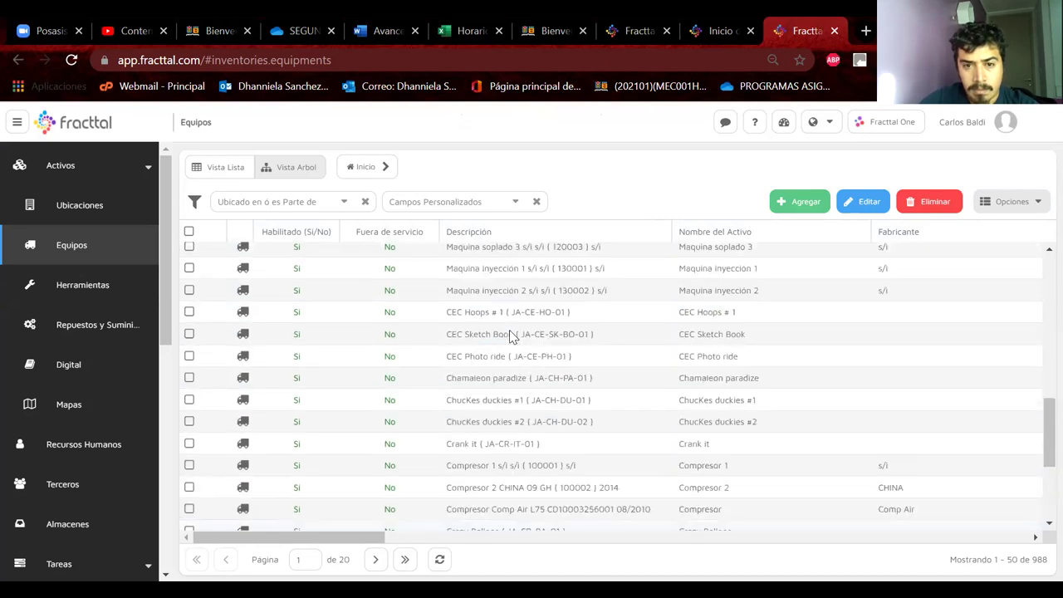
Step: Examine the equipment list's columns from Nombre del Activo through Plan de Tareas to Url Código QR and back
scroll(797, 352, right, 5)
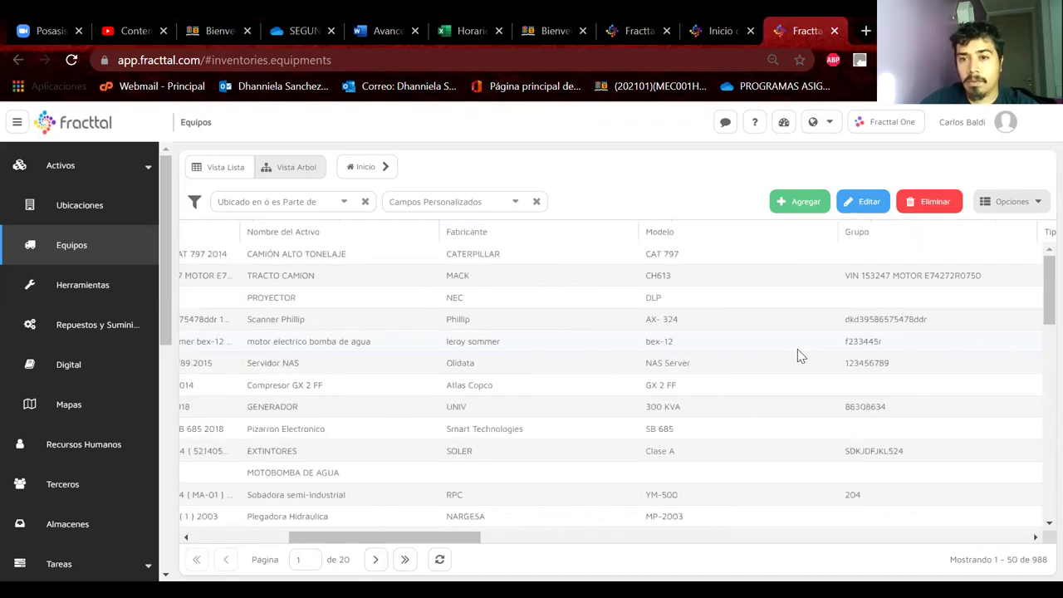
scroll(797, 353, right, 5)
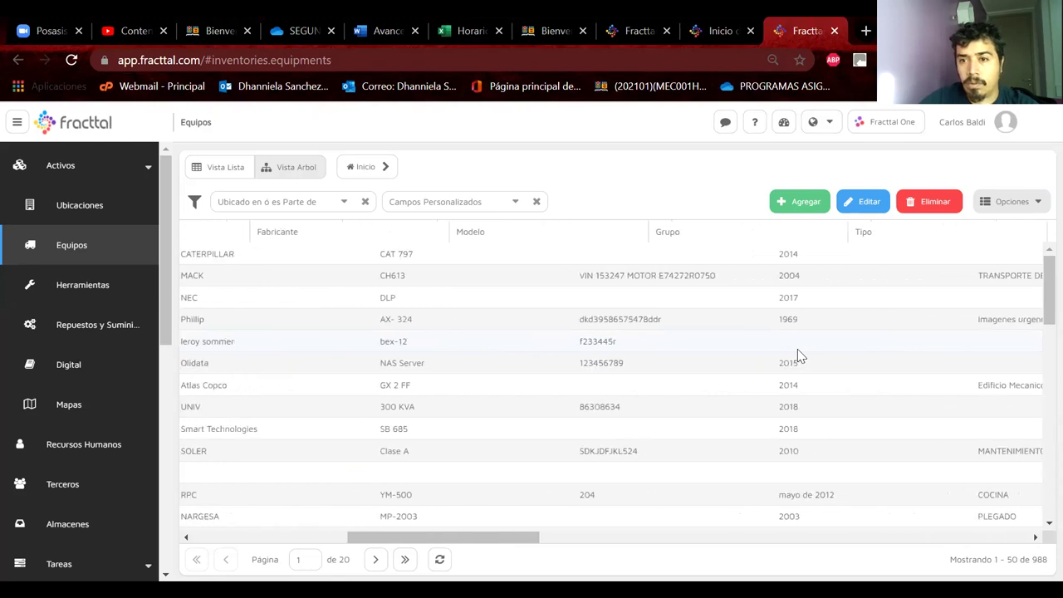
scroll(797, 353, right, 10)
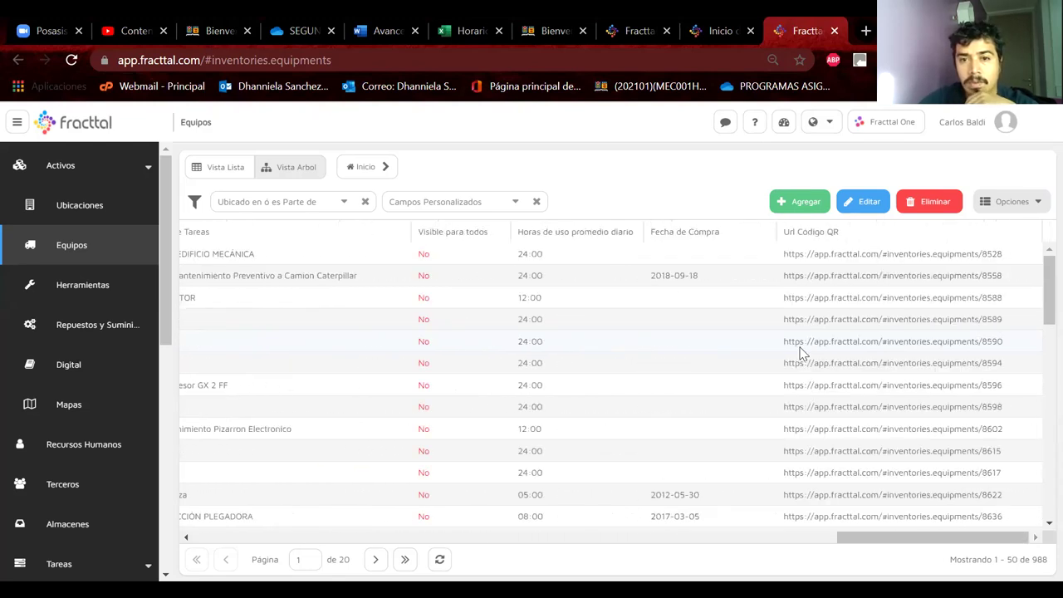
scroll(801, 353, left, 3)
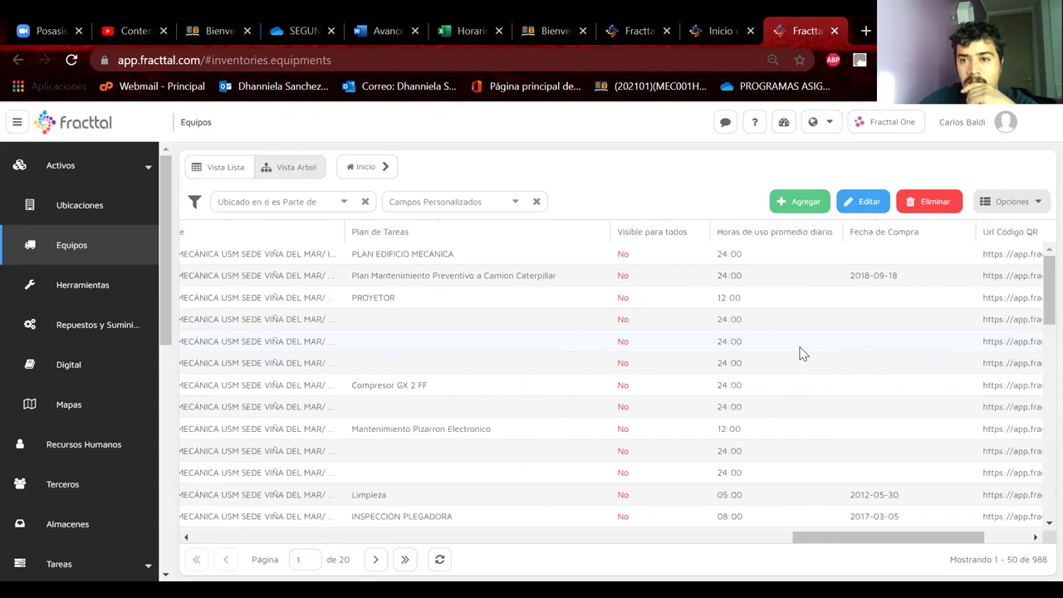
scroll(801, 353, left, 10)
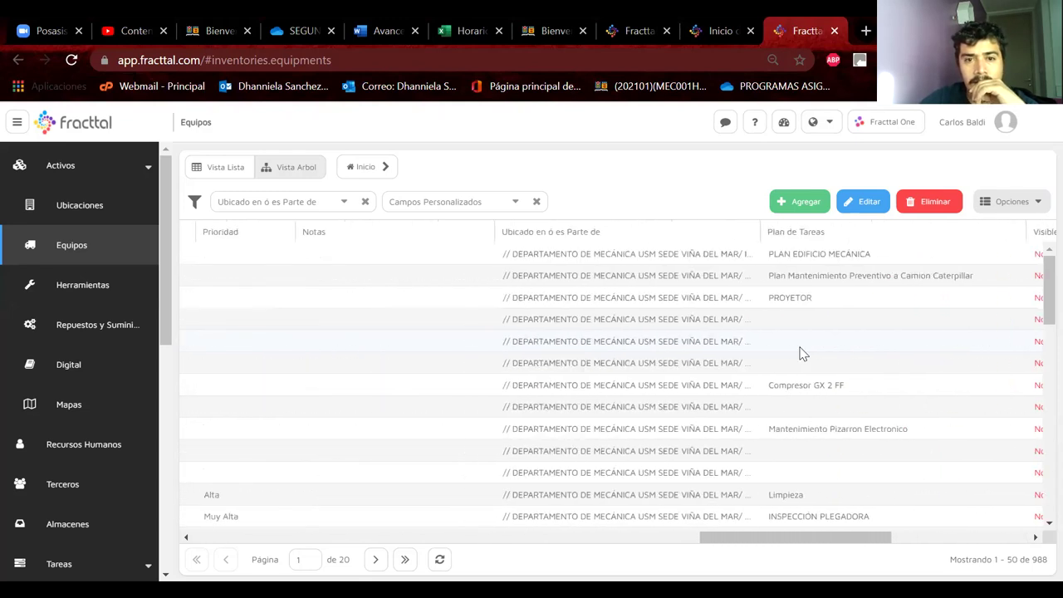
scroll(801, 353, left, 10)
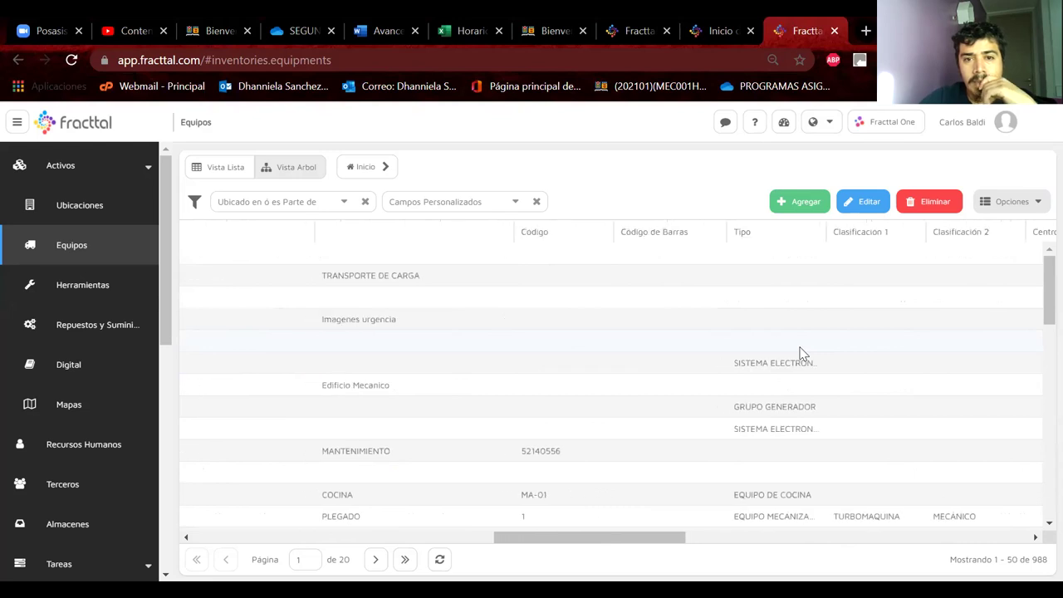
scroll(801, 353, left, 3)
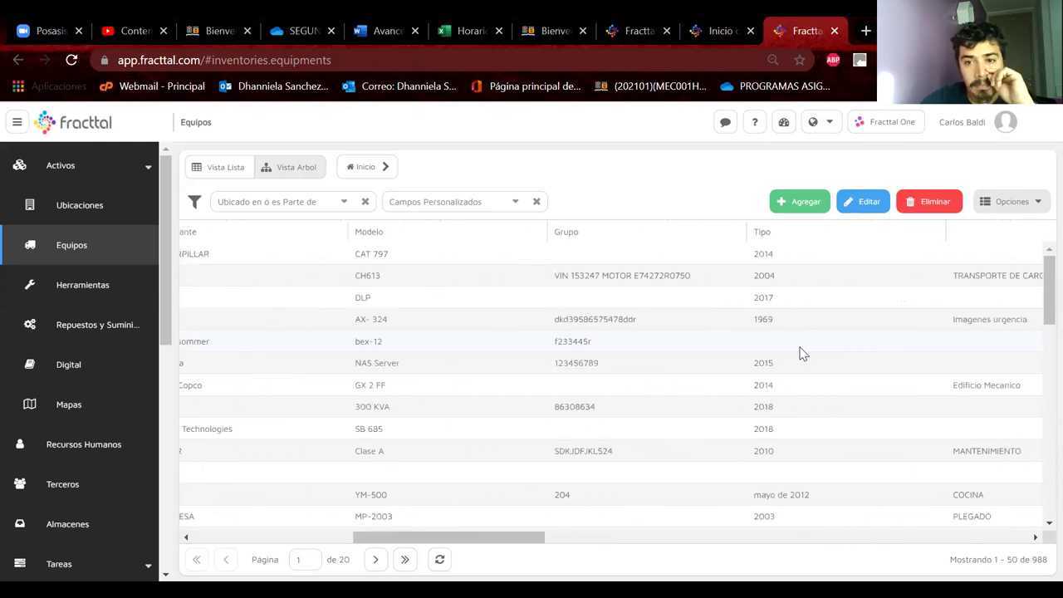
scroll(801, 352, left, 8)
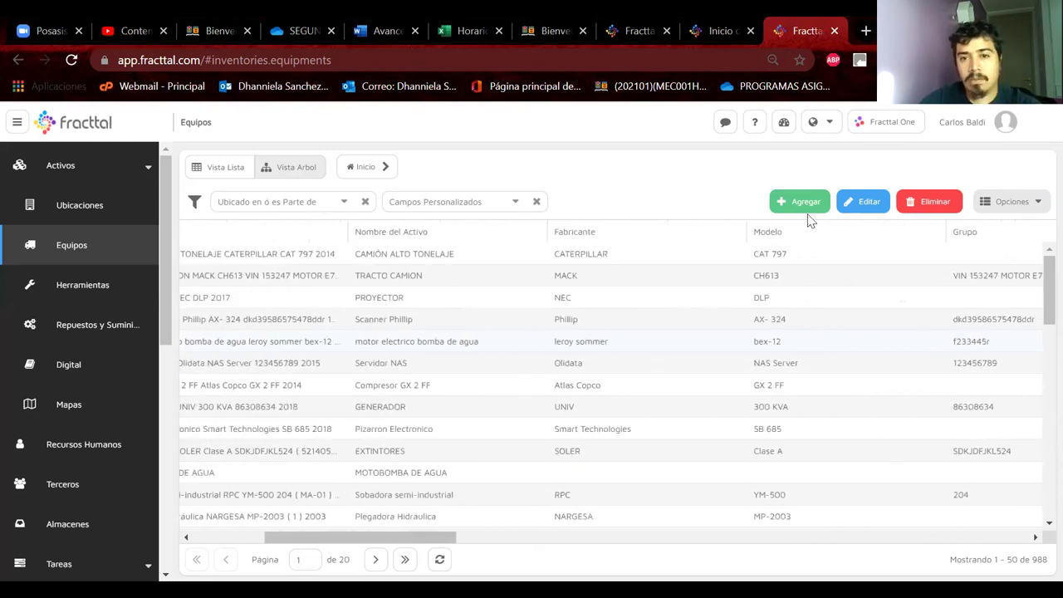
Step: Sort the equipment list by Fabricante, go to page 2 and select the cloned CATERPILLAR asset whose code includes PALA CAT
click(646, 241)
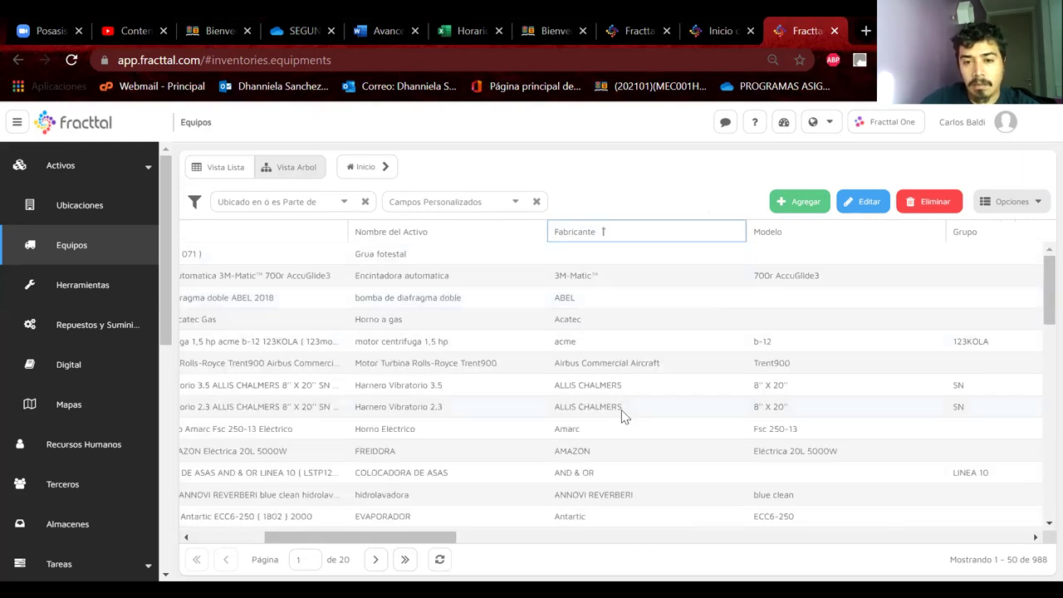
scroll(622, 414, down, 2)
scroll(625, 416, down, 7)
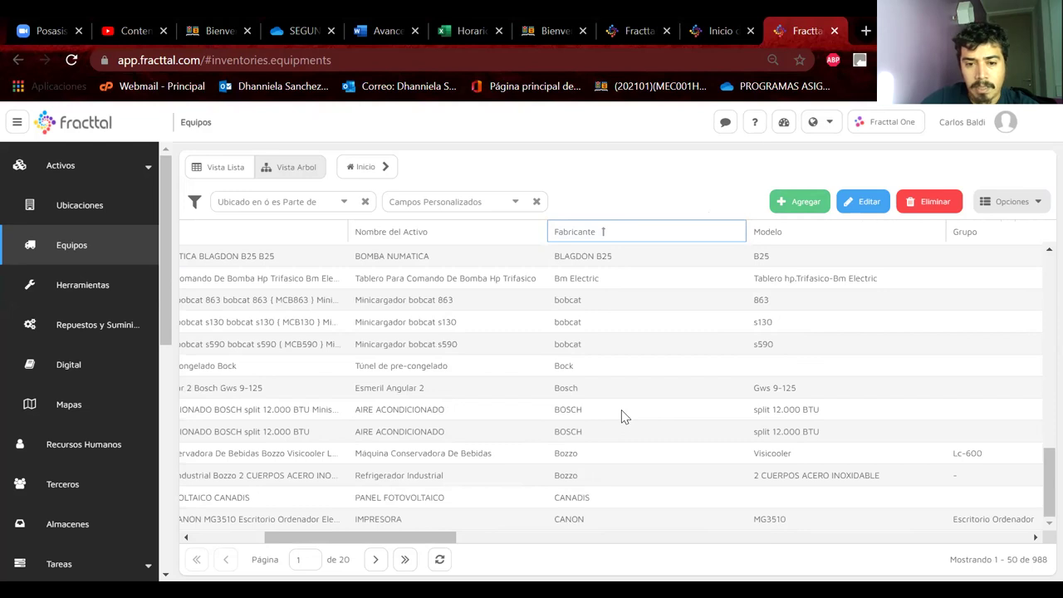
click(376, 560)
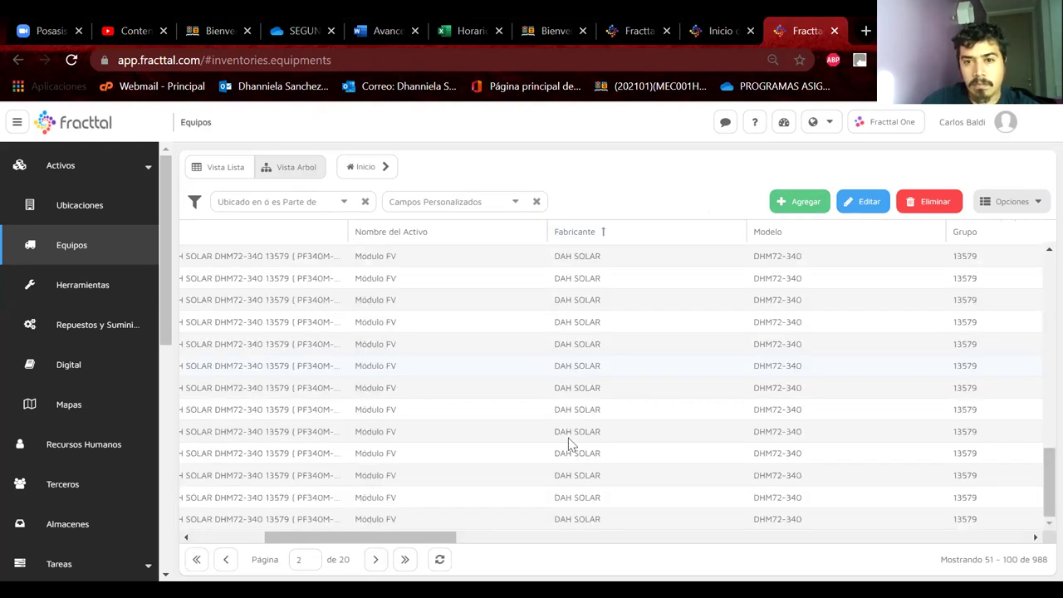
scroll(568, 449, up, 10)
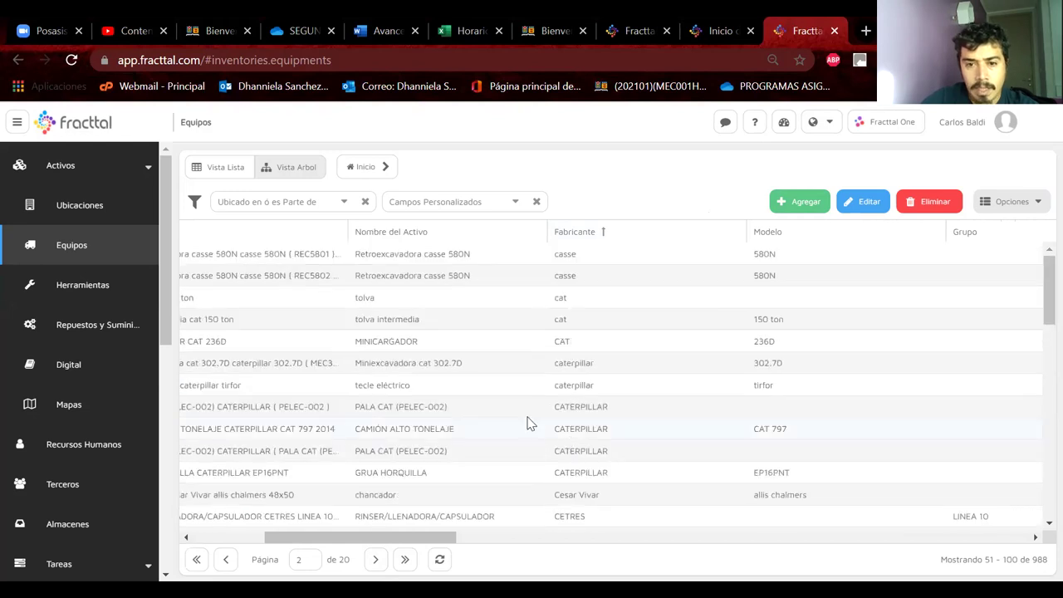
click(455, 407)
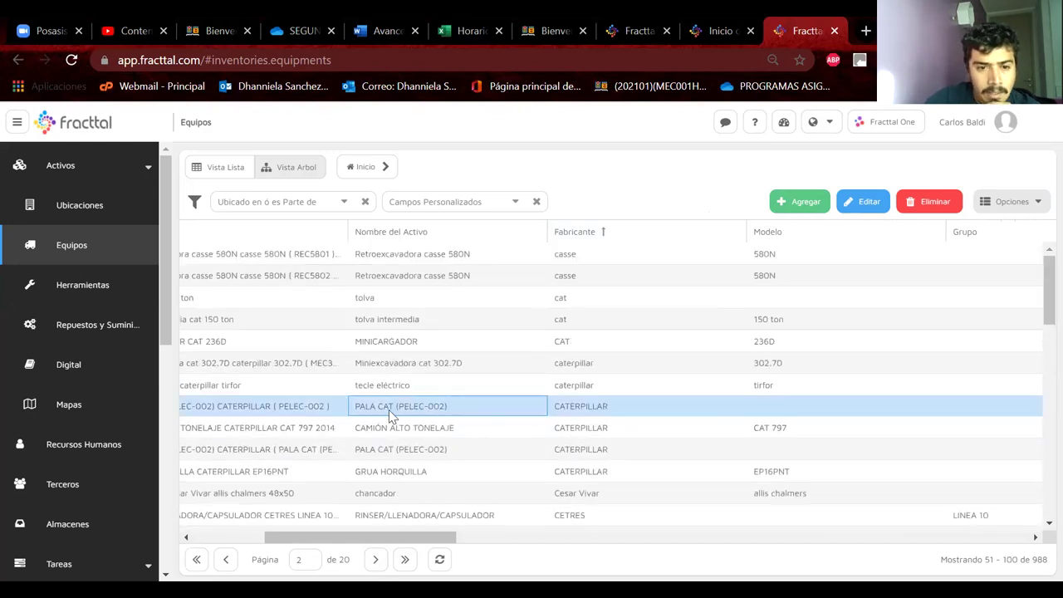
scroll(389, 410, left, 5)
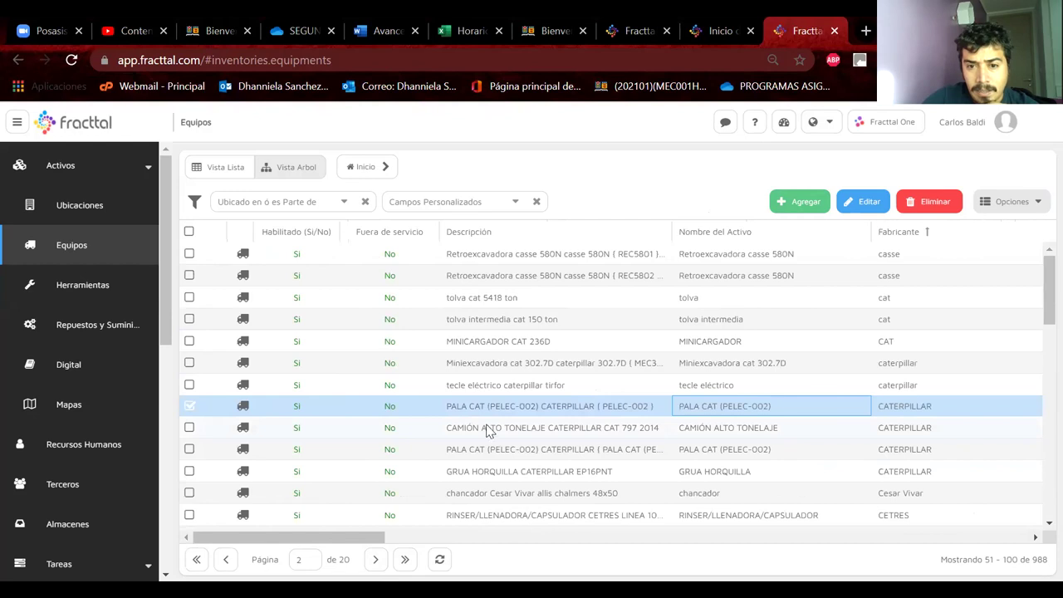
click(593, 453)
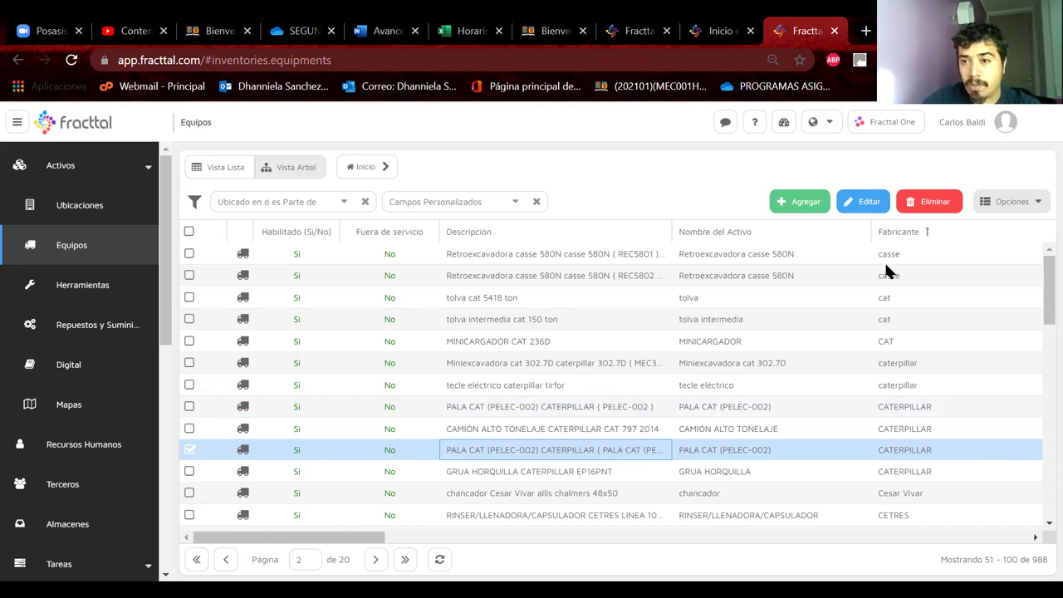
Step: Edit the cloned asset, shortening its Código to PELEC-004 and changing its Nombre del Activo to PALA CAT (PELEC-004)
click(849, 201)
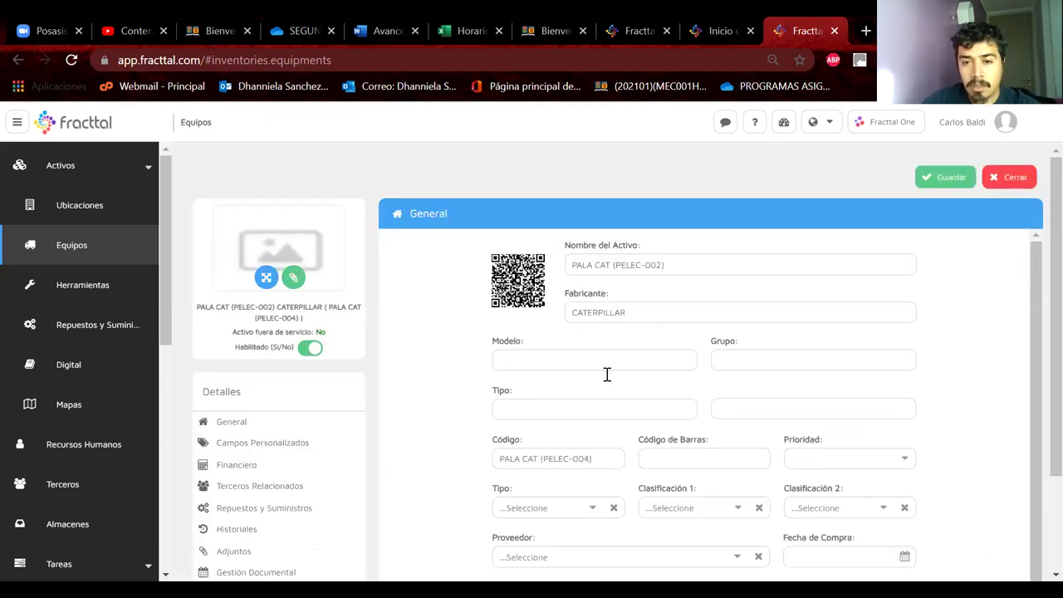
drag(543, 459, 489, 457)
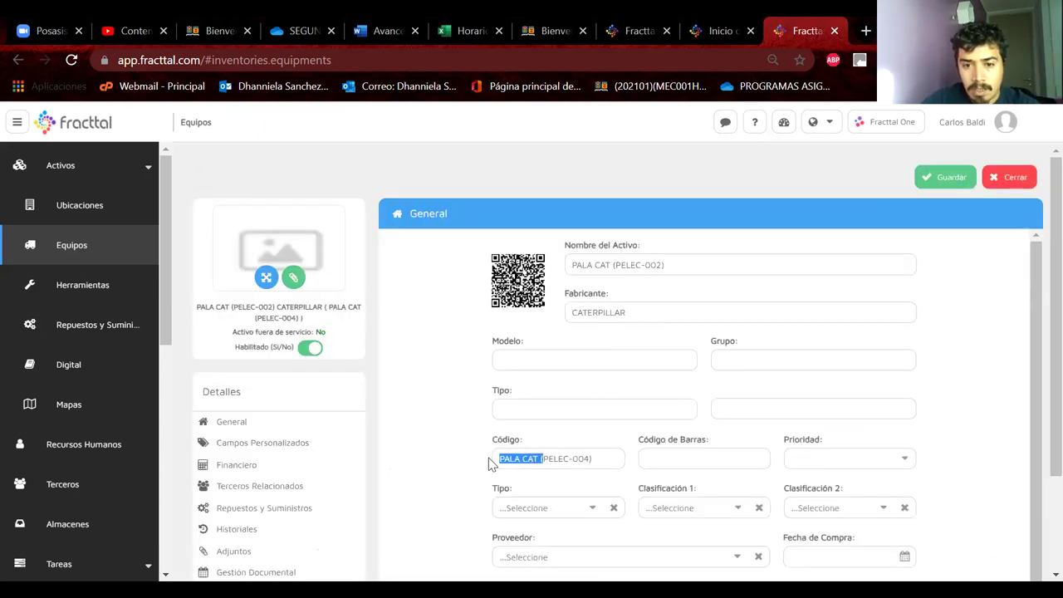
key(BackSpace)
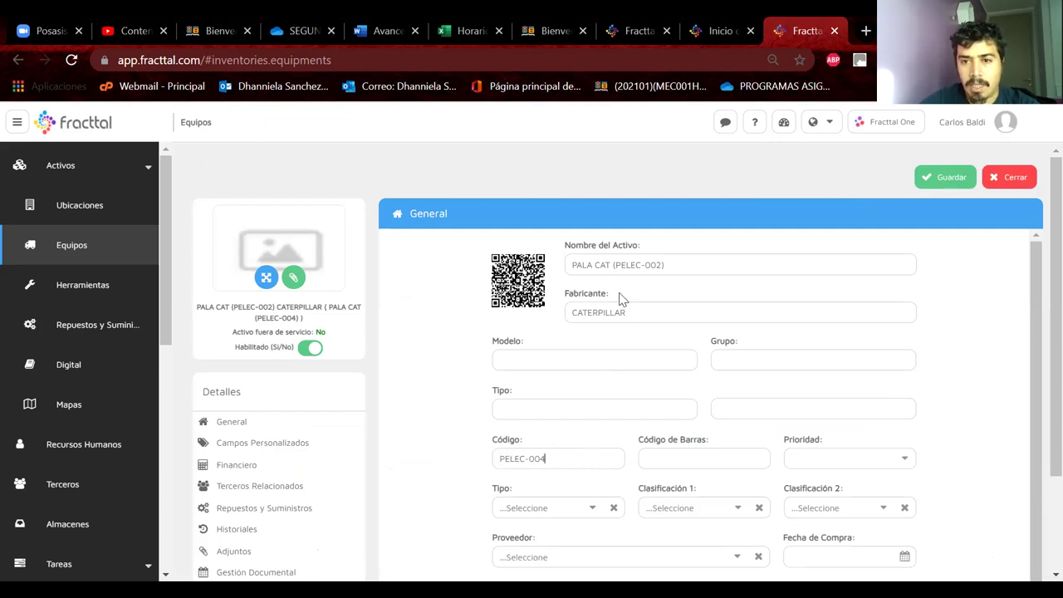
click(656, 264)
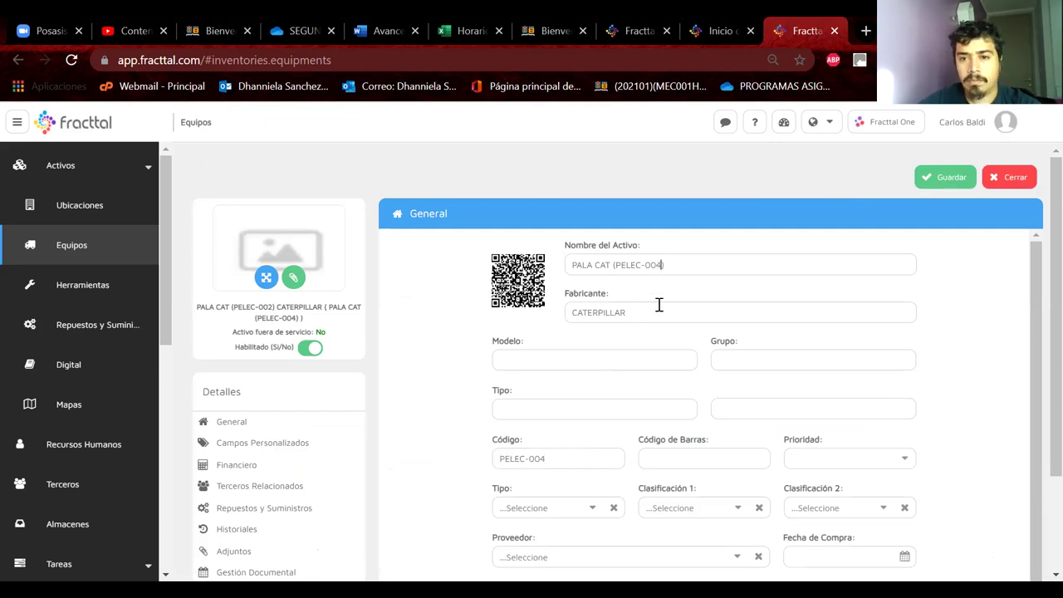
Step: Set the asset's Fecha de Compra to 15 May 2018, save the changes and return to the equipment list
scroll(739, 443, down, 1)
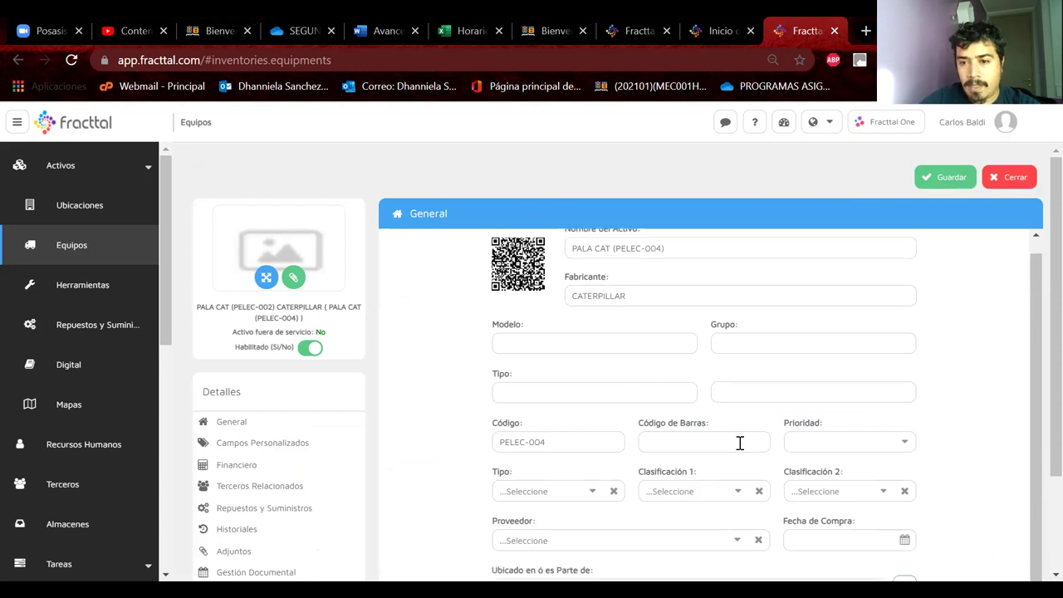
click(905, 543)
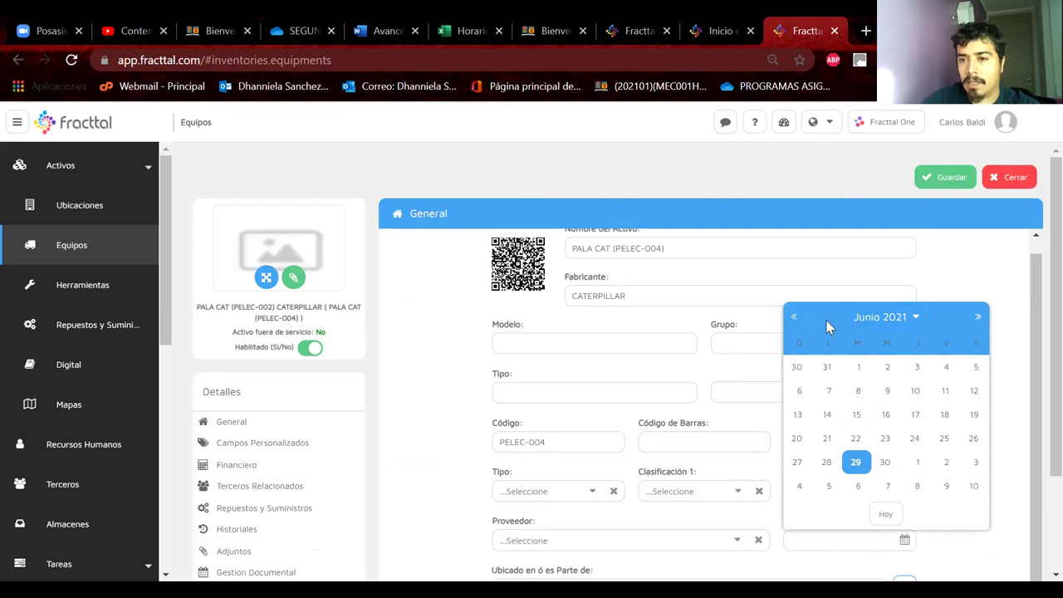
click(793, 323)
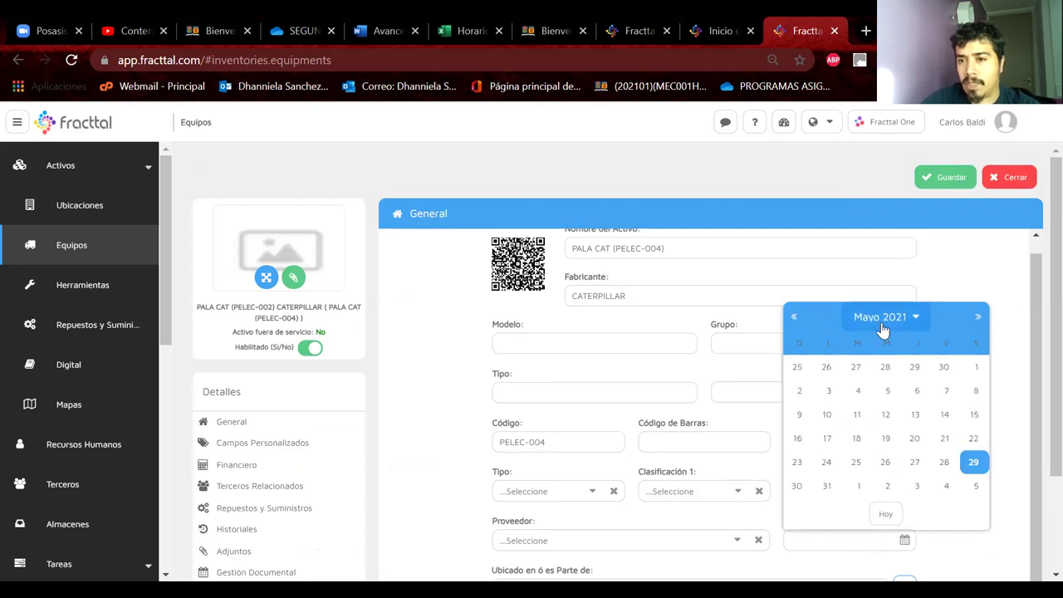
click(882, 322)
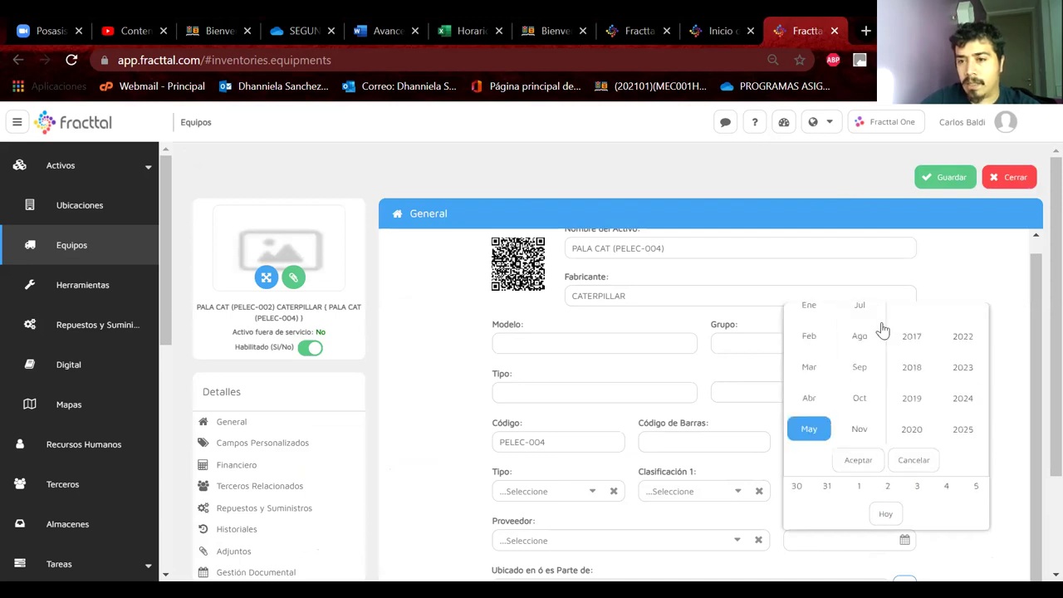
click(905, 384)
click(859, 515)
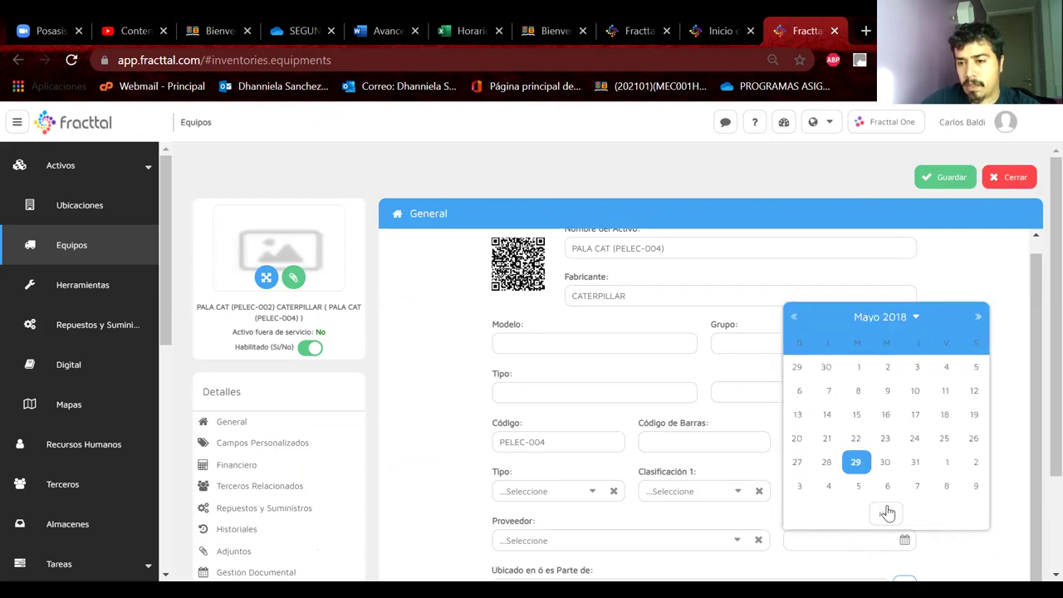
click(856, 414)
click(942, 180)
click(209, 170)
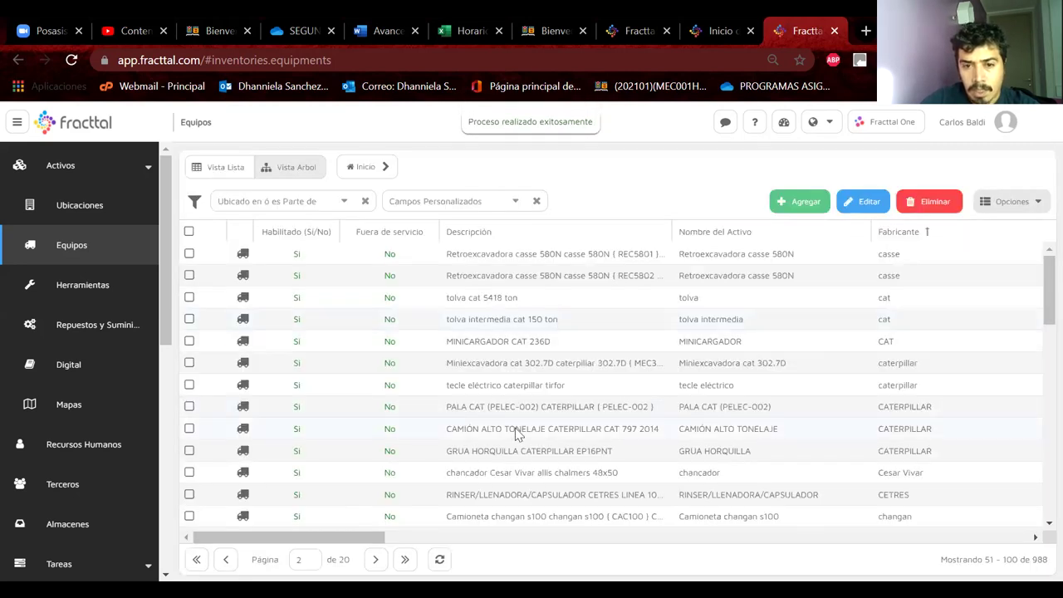
Step: Select the original PALA CAT (PELEC-002) asset in the equipment list and go to Tareas Pendientes
click(479, 407)
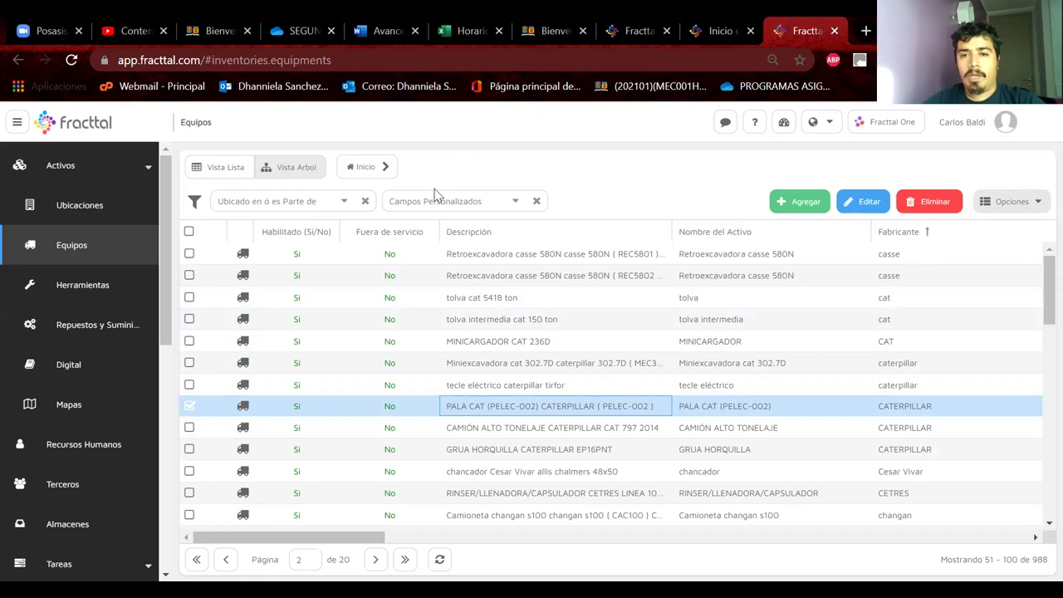
scroll(148, 310, down, 5)
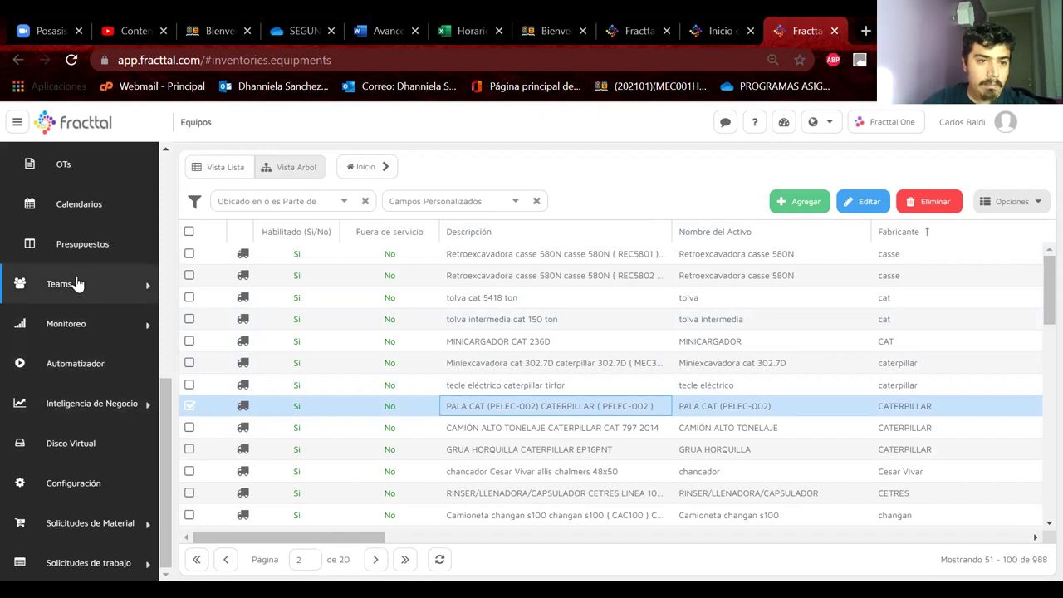
scroll(79, 287, up, 4)
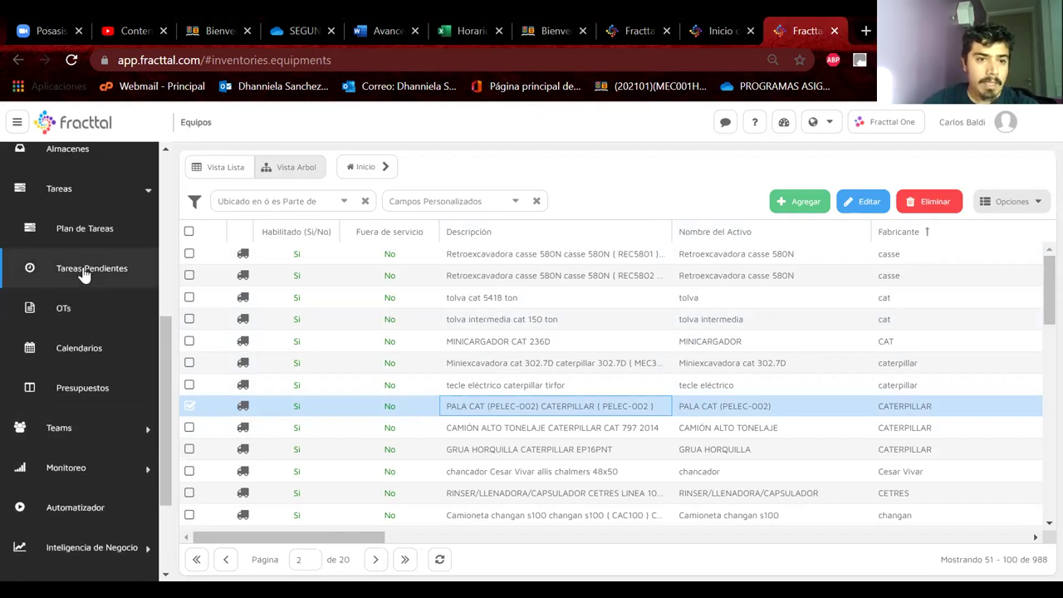
click(84, 273)
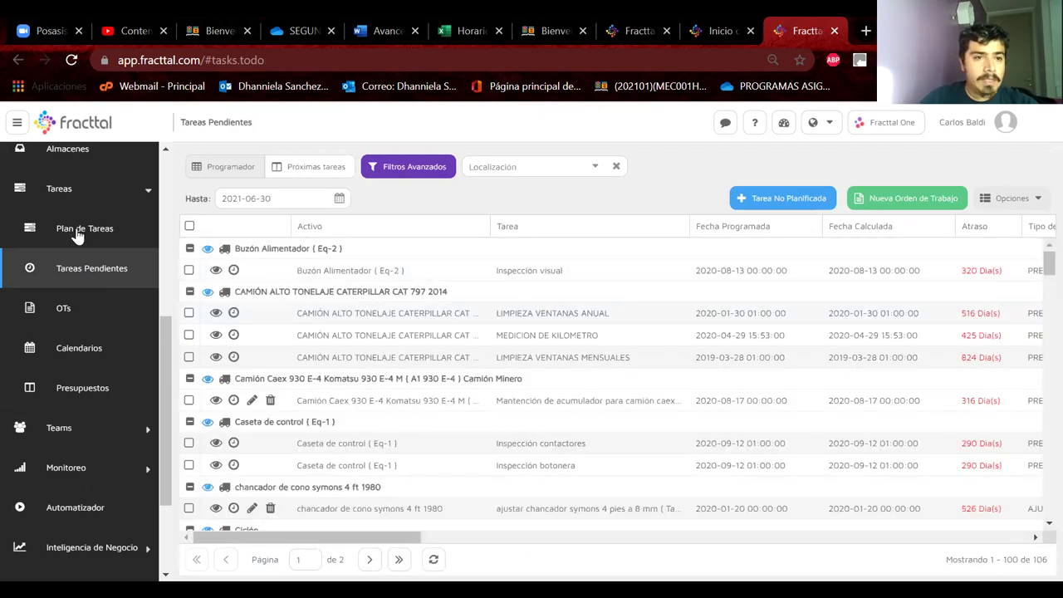
Step: Return to the PALA ELECTROMECANICA CAT (125h) task plan, review its Tareas list and go back to Activos Vinculados
click(76, 233)
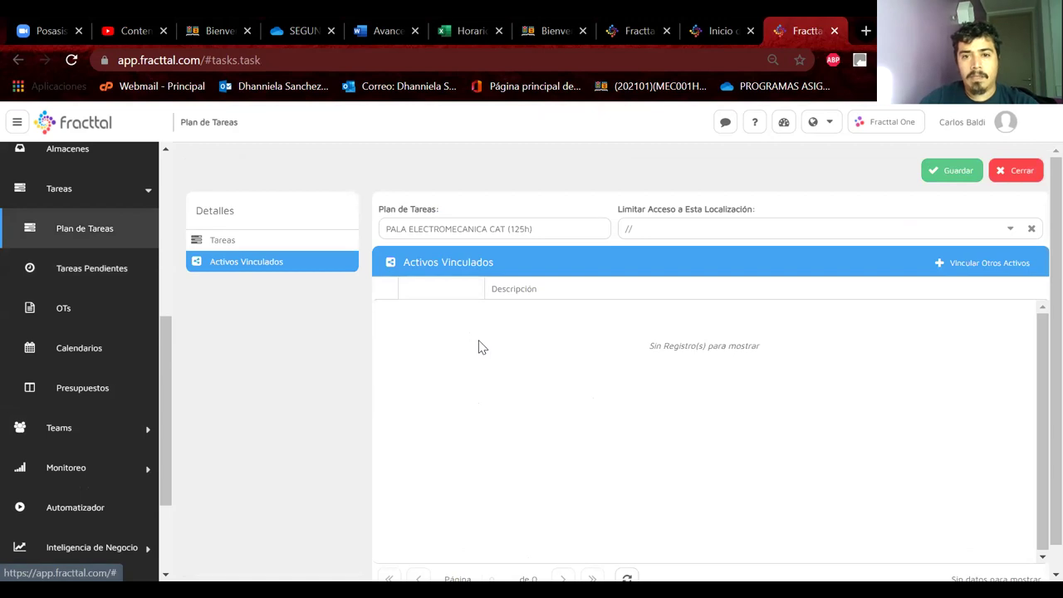
click(245, 239)
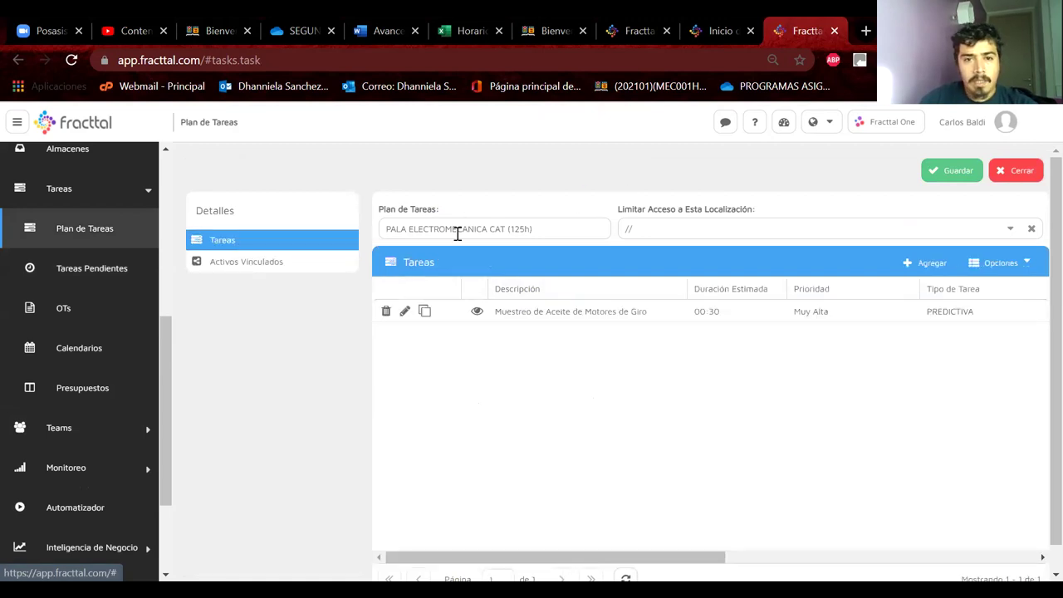
drag(391, 229, 531, 227)
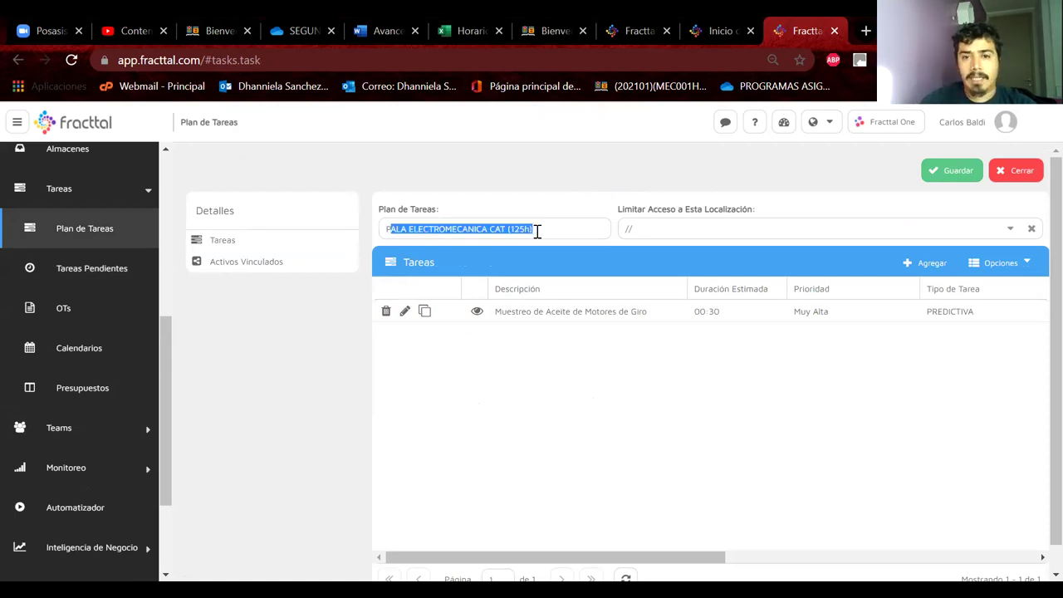
click(543, 225)
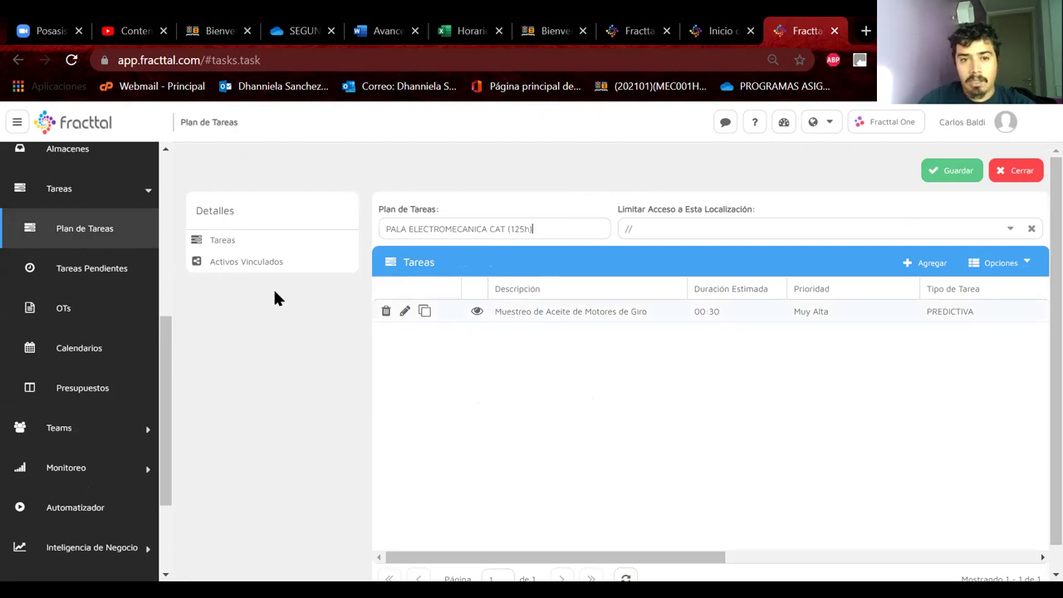
click(223, 267)
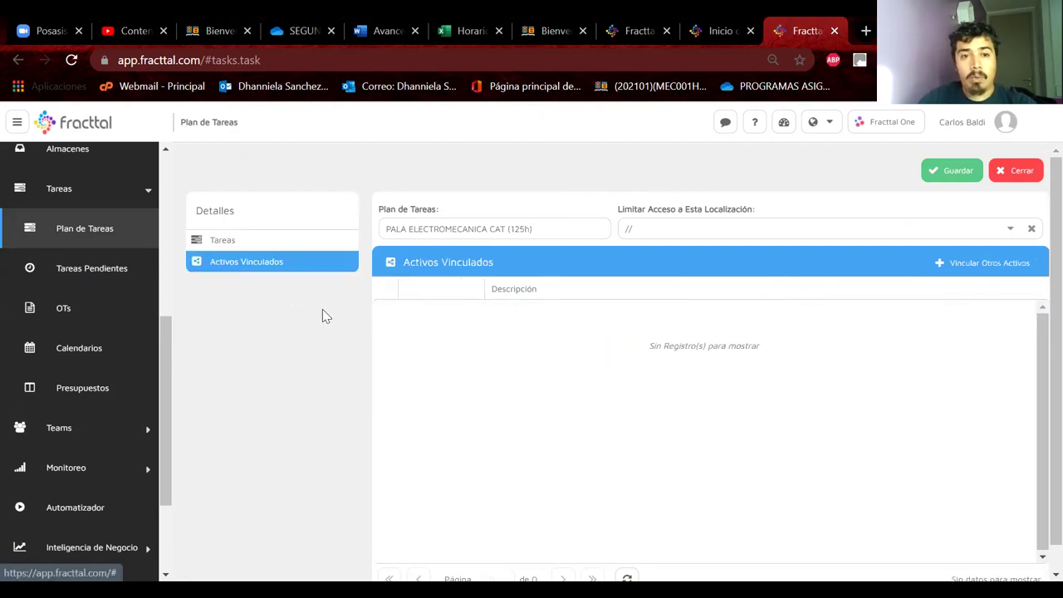
Step: Search the assets to link for PALA CAT and choose PALA CAT (PELEC-002) for the task plan
click(969, 265)
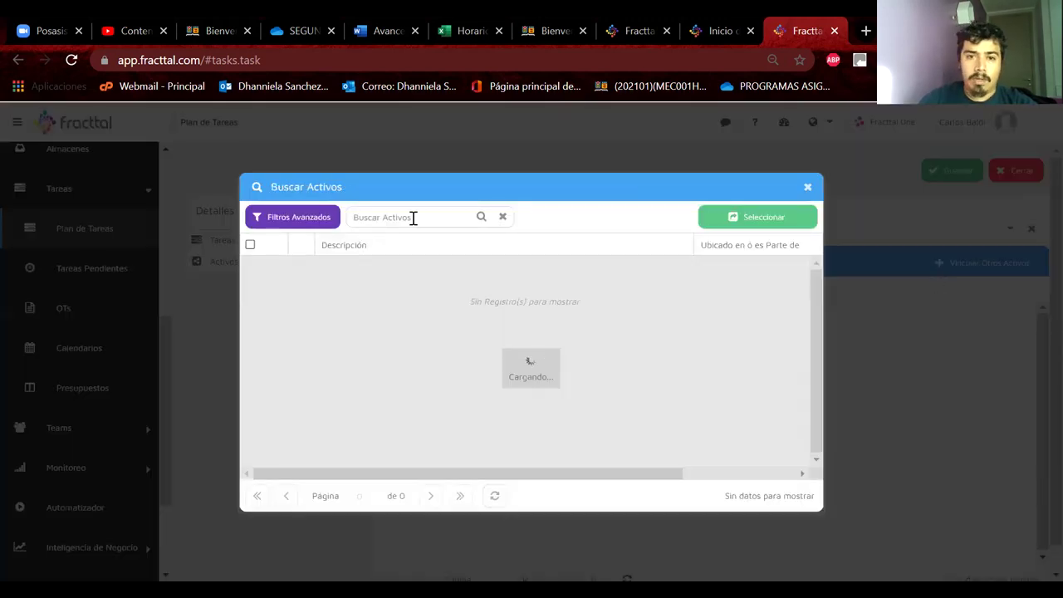
text(PALA CA)
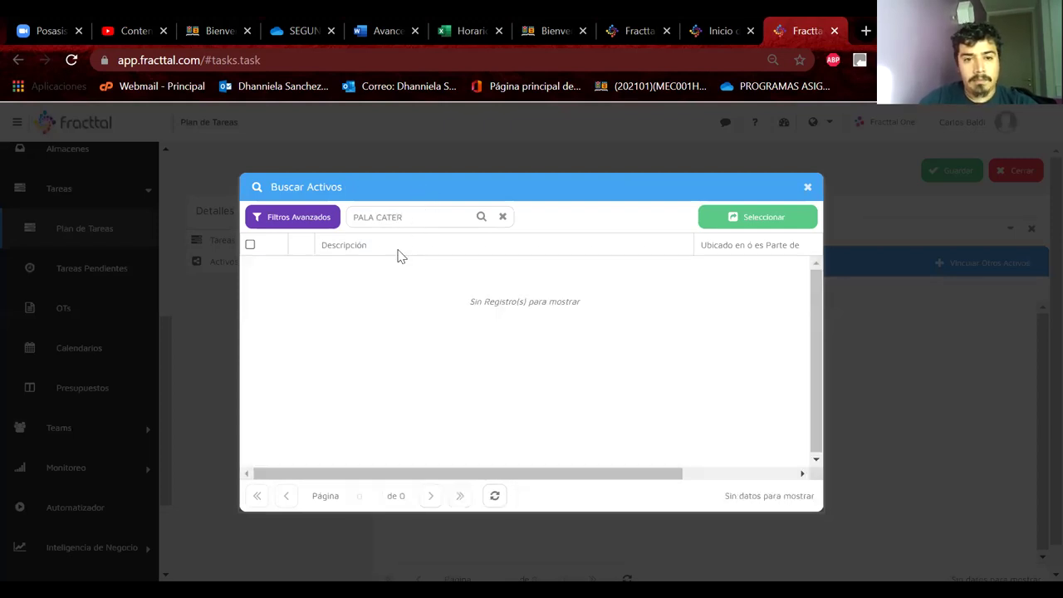
key(BackSpace)
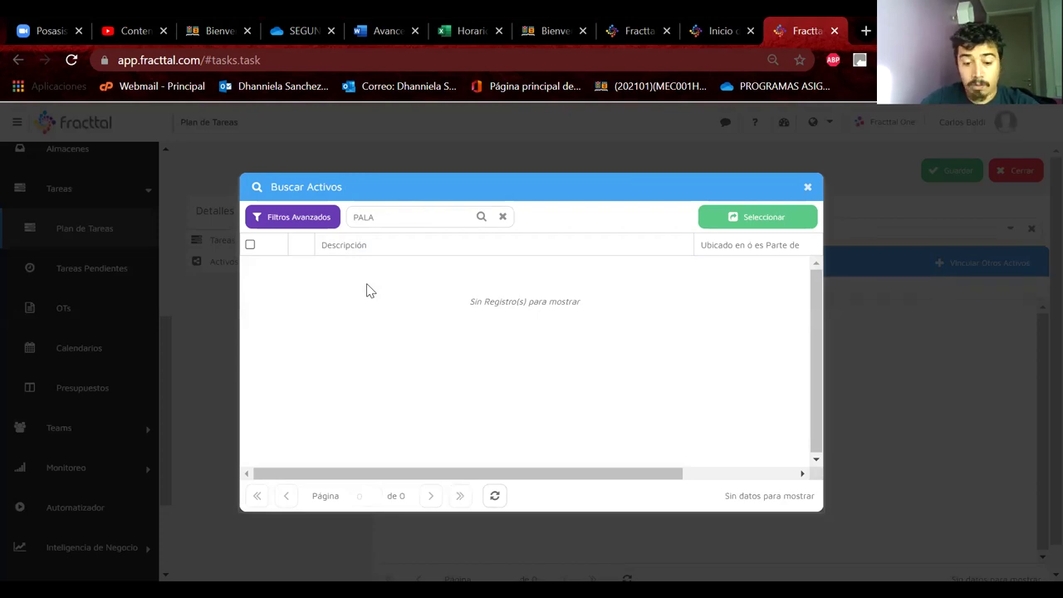
text(ALA CAT (PELEC-002))
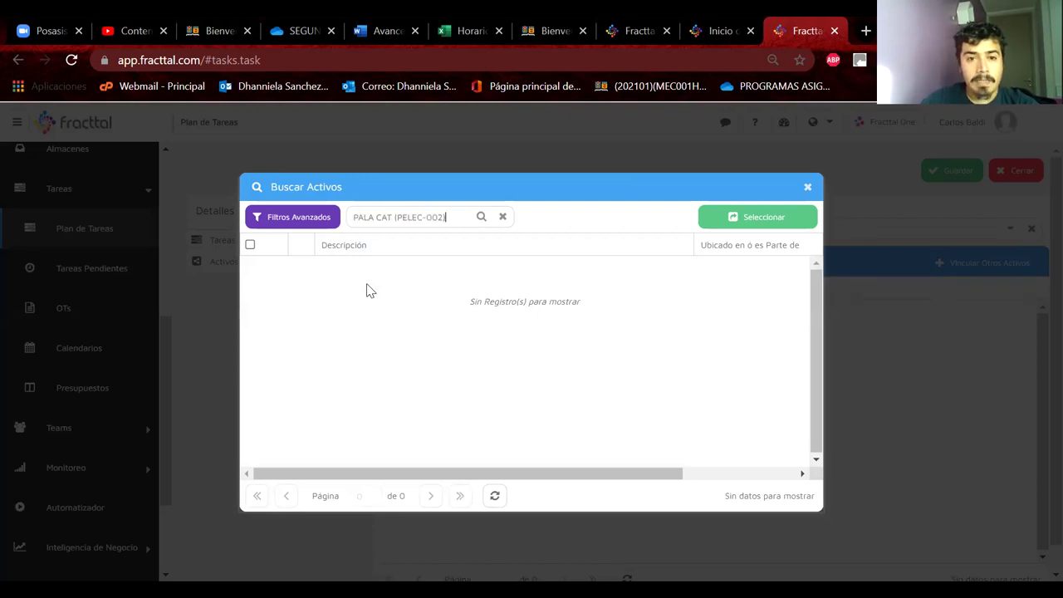
key(BackSpace)
key(BackSpace)
key(BackSpace)
key(BackSpace)
key(BackSpace)
key(BackSpace)
key(BackSpace)
key(BackSpace)
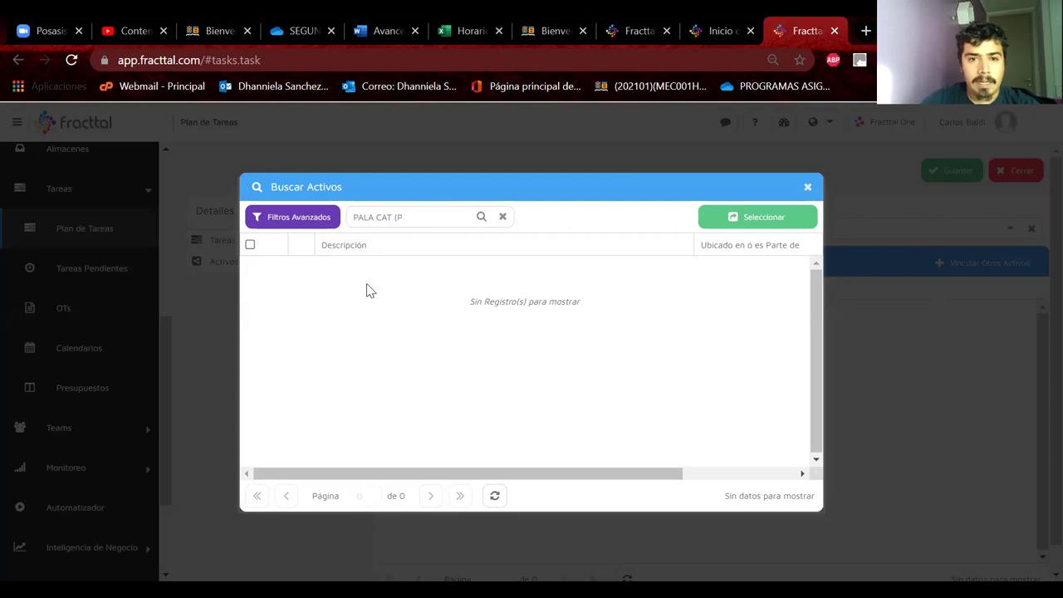
key(BackSpace)
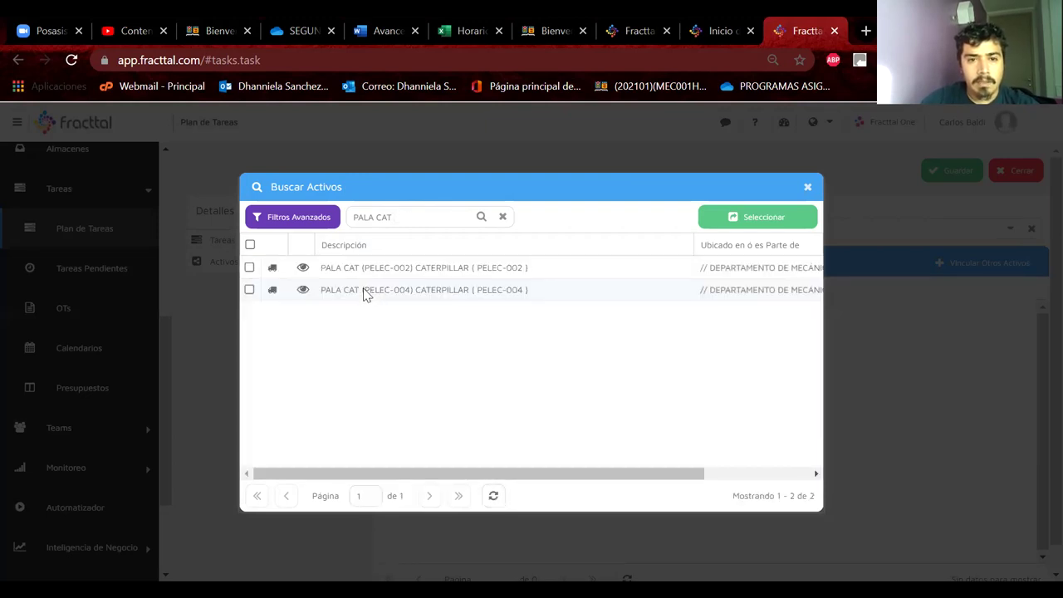
click(432, 271)
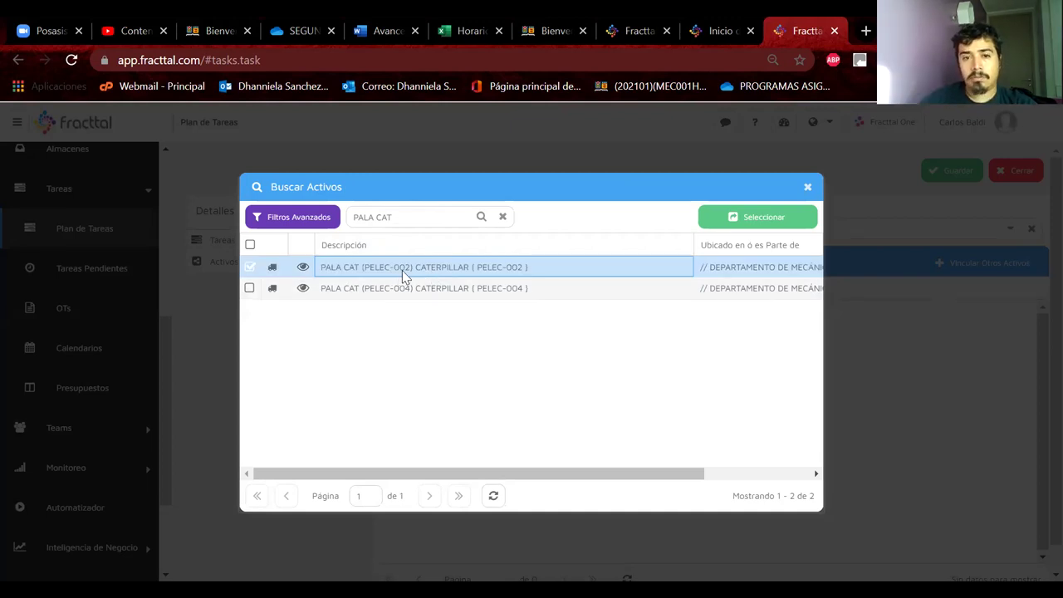
double_click(402, 270)
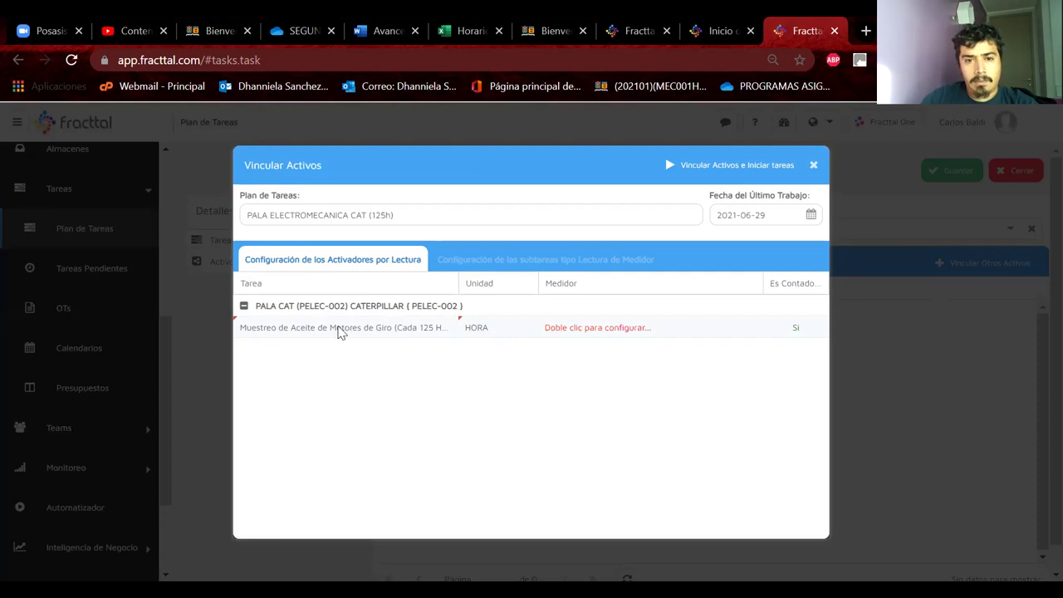
Step: Start a new meter for PELEC-002's Muestreo de Aceite de Motores de Giro task, with Último Valor 1900 and Promedio Mensual 700
click(590, 332)
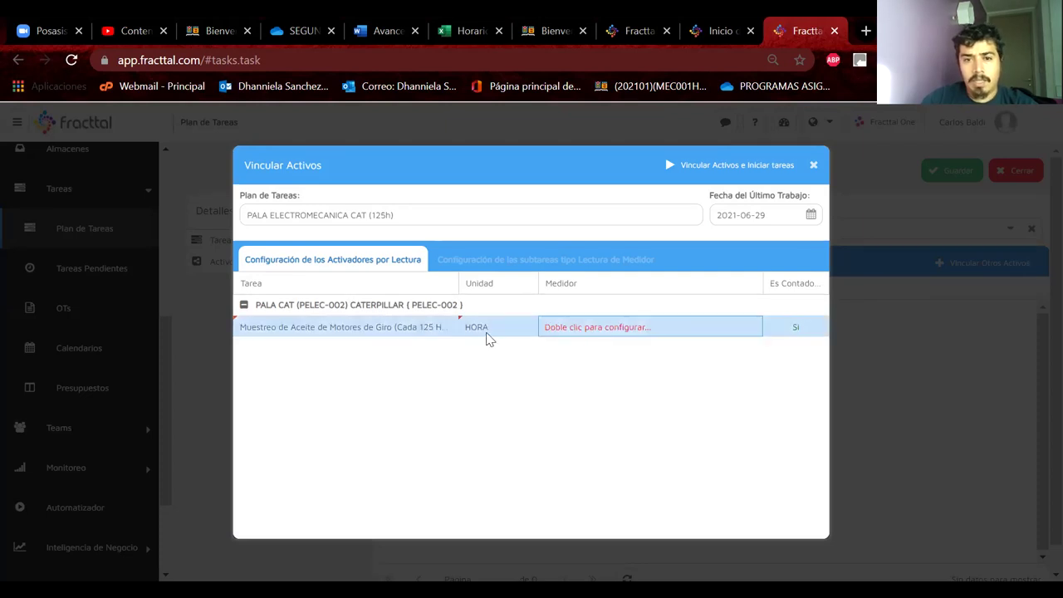
double_click(603, 329)
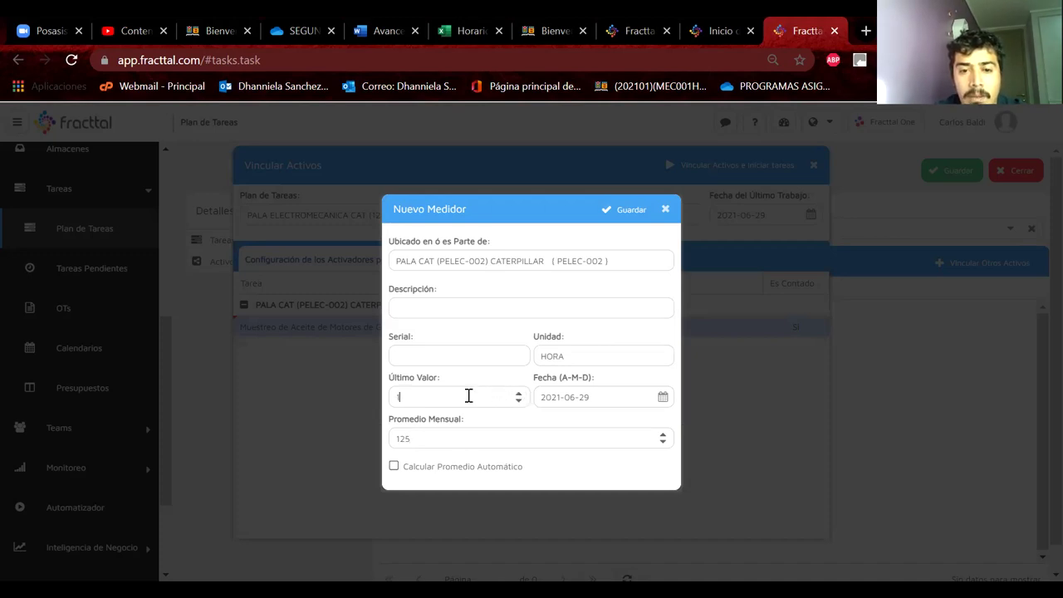
click(398, 396)
text(1)
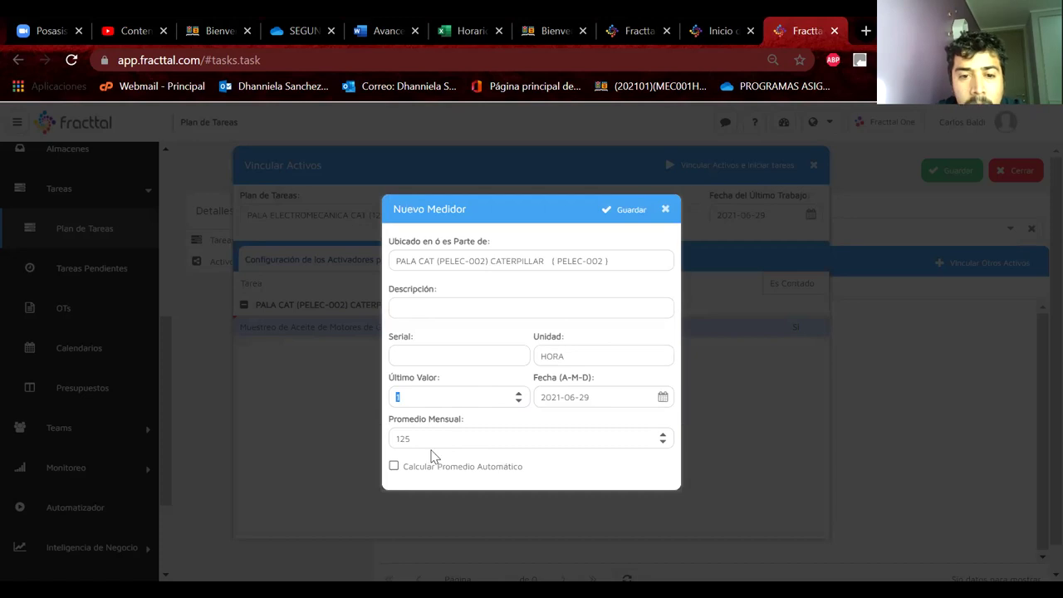
drag(411, 438, 388, 440)
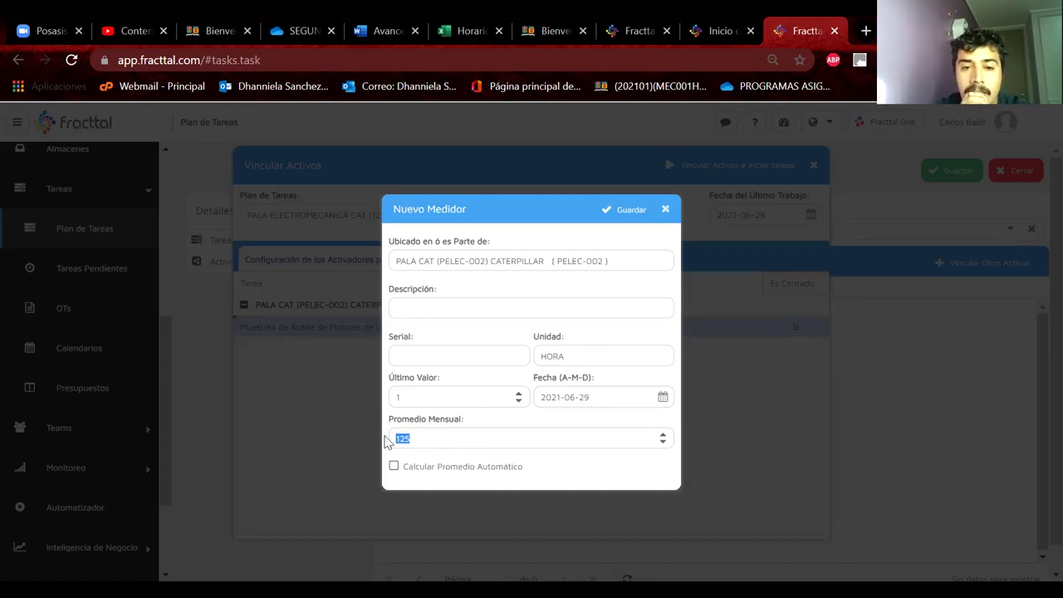
text(70)
key(BackSpace)
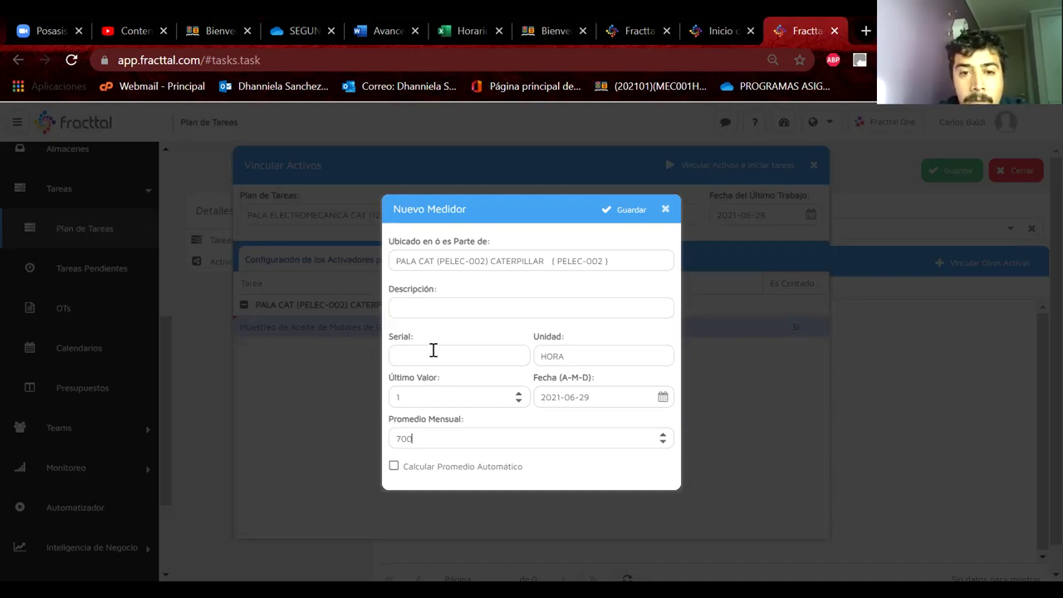
click(423, 392)
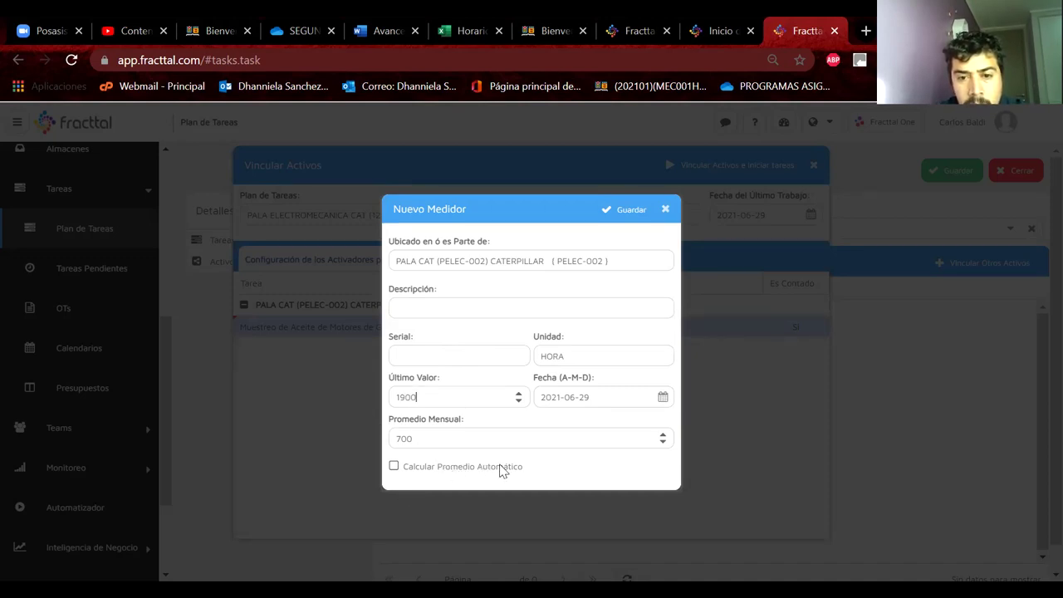
Step: Save the meter as PALA 002- with Calcular Promedio Automático enabled, and link the PELEC-002 asset, starting its tasks
click(624, 213)
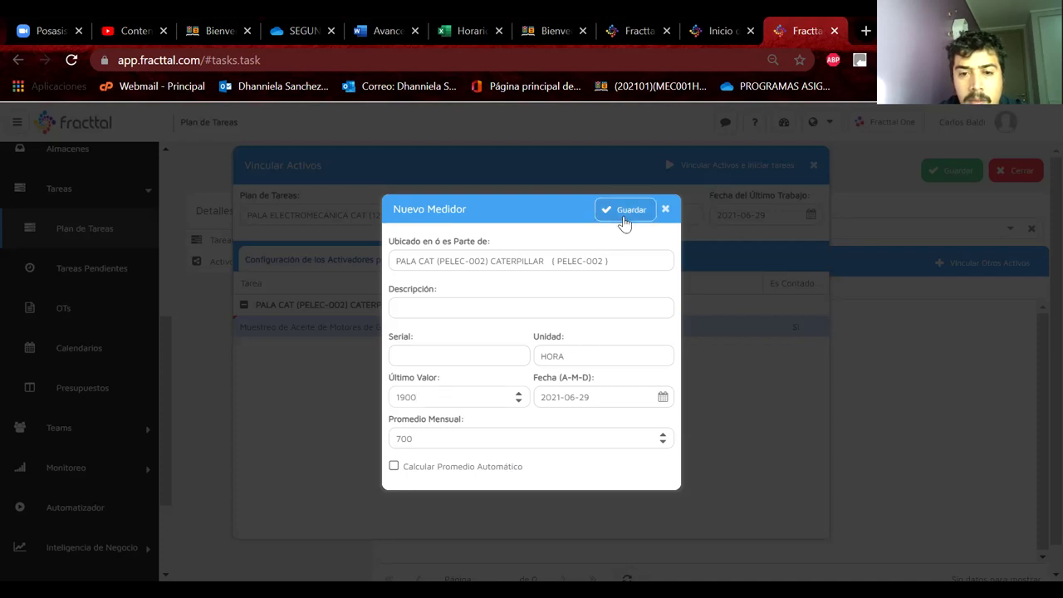
click(394, 480)
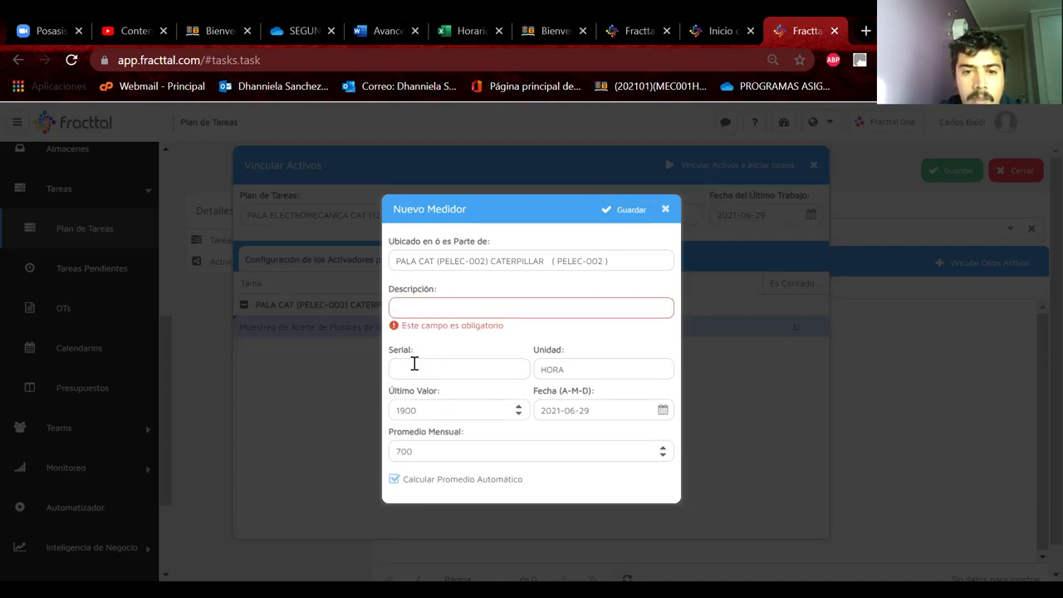
click(461, 307)
text(pALA)
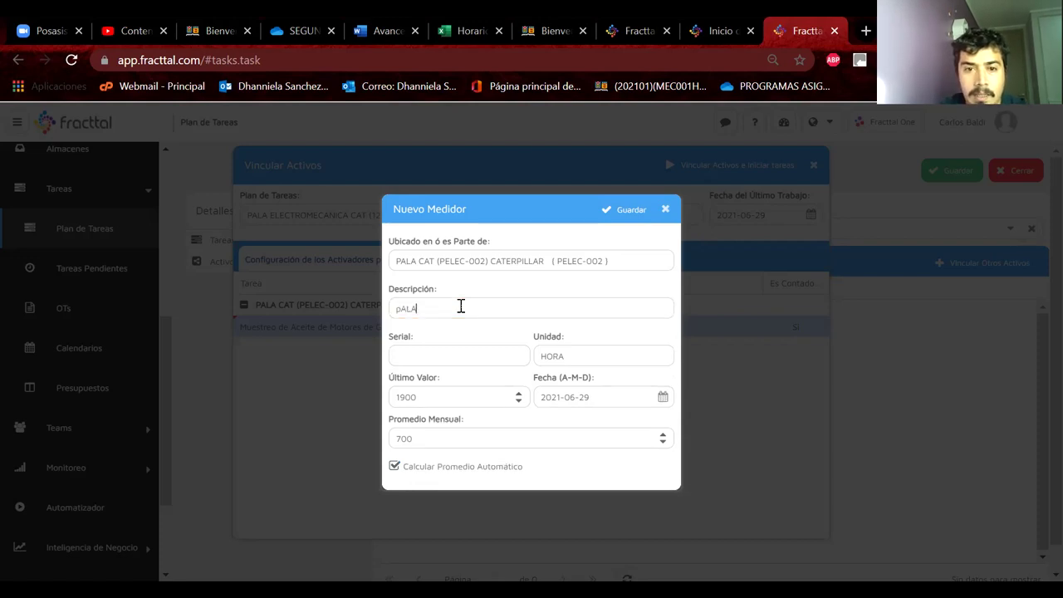
text(PAL)
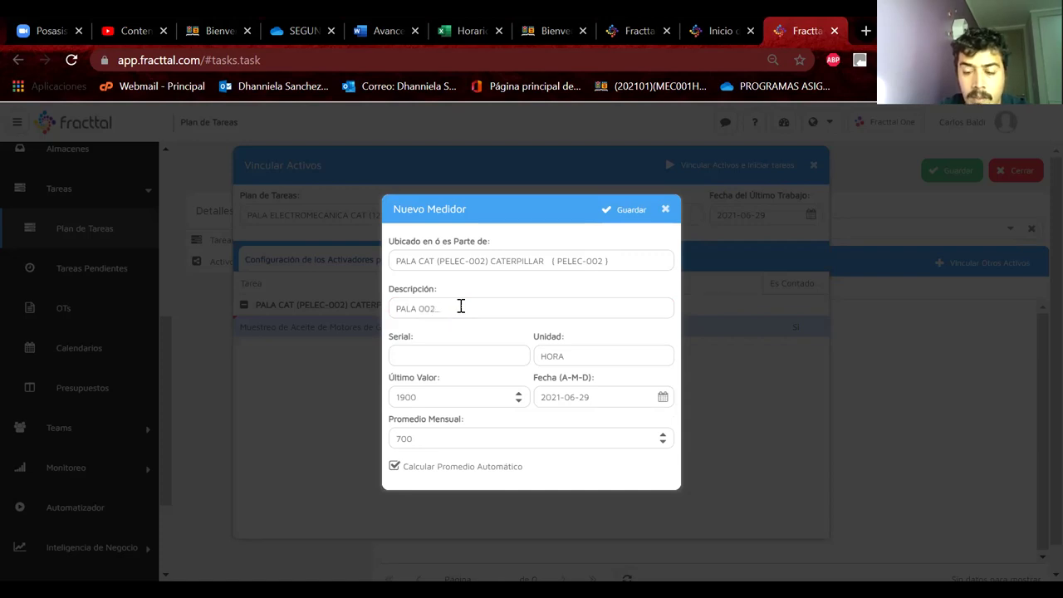
click(625, 209)
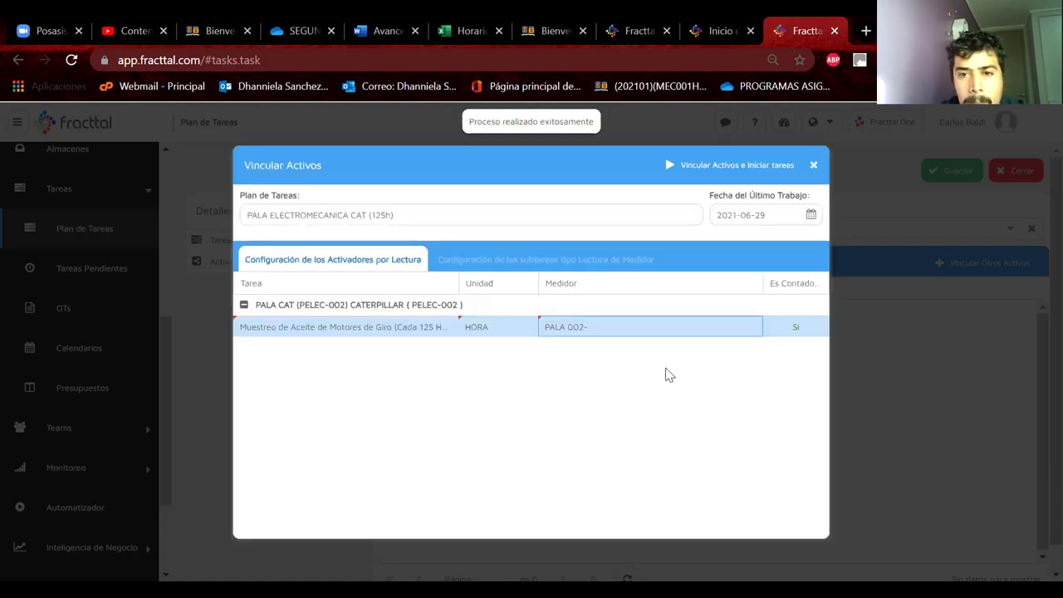
click(695, 169)
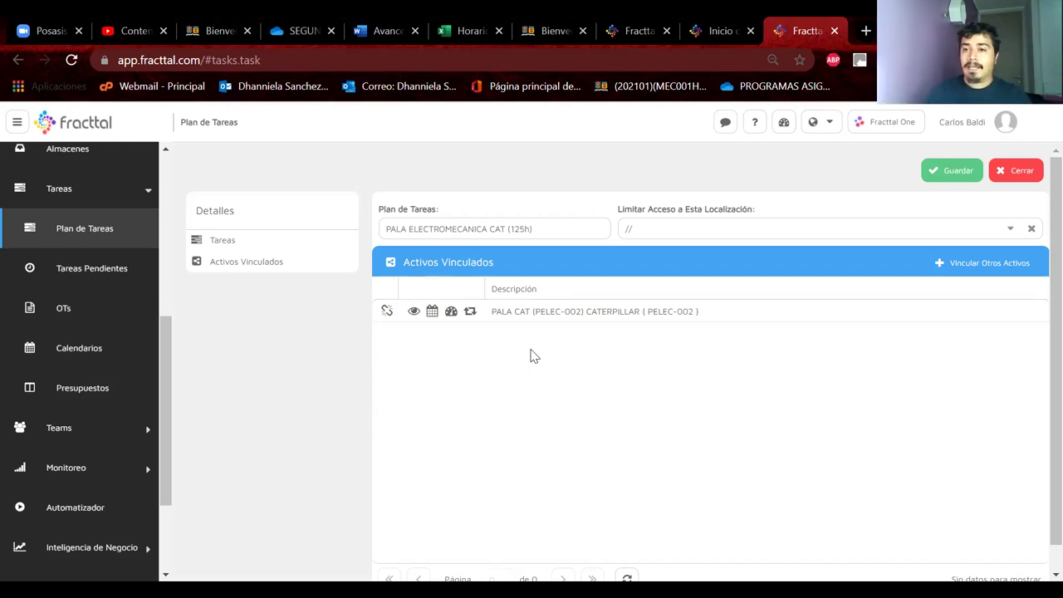
Step: Search for PALA CAT among other assets to link and choose PALA CAT (PELEC-004) for the task plan
click(279, 241)
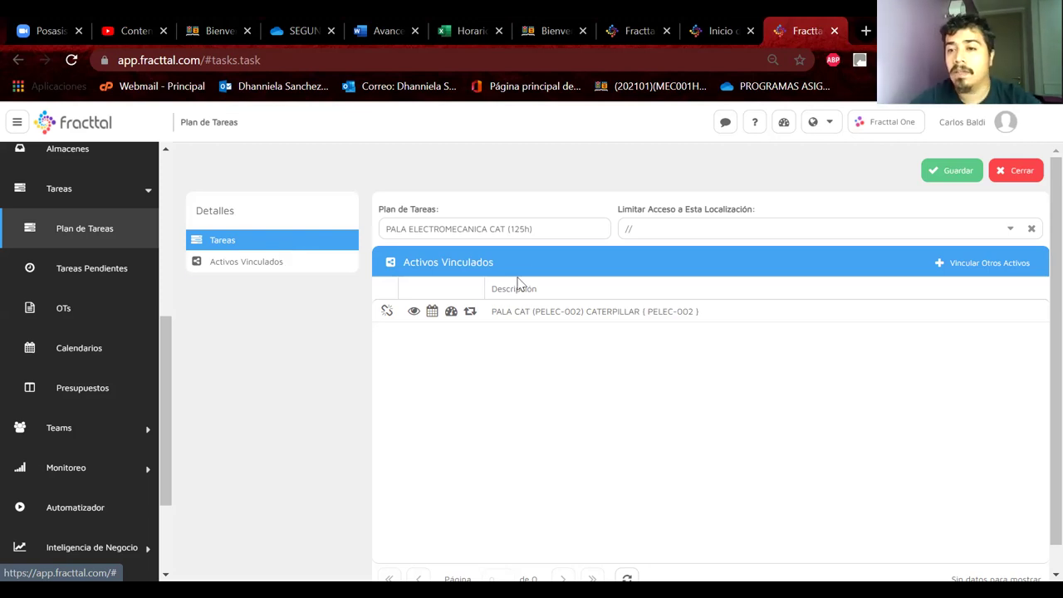
click(969, 262)
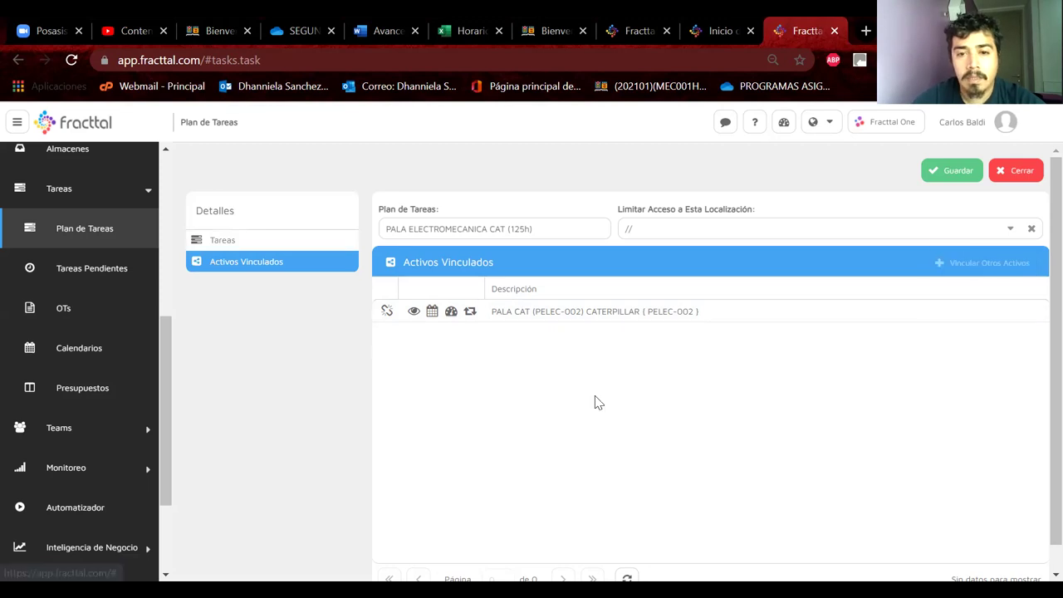
text(PALA CAT)
key(Return)
click(400, 271)
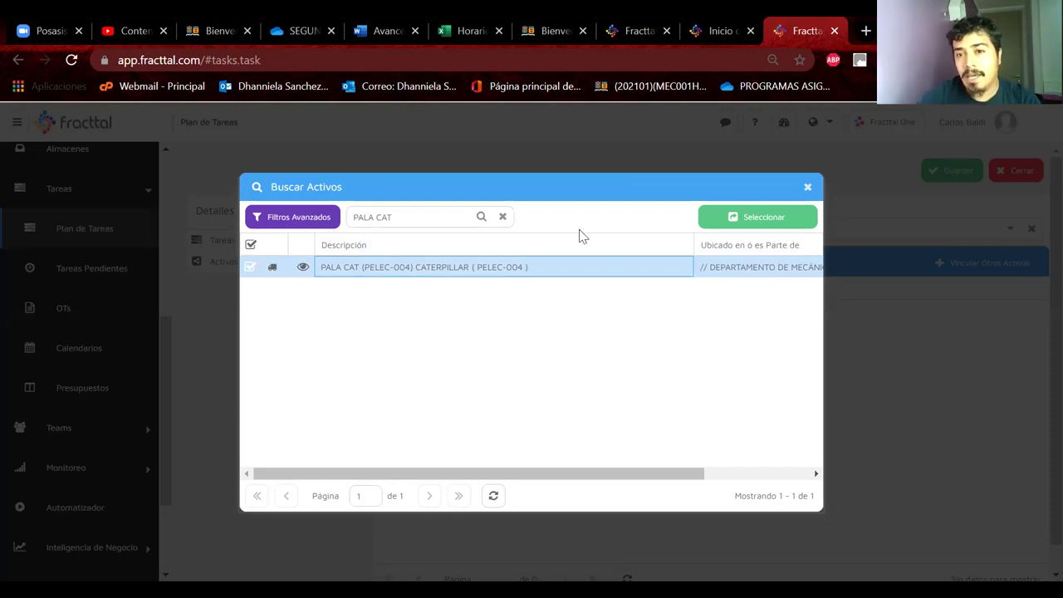
drag(541, 193, 551, 354)
drag(480, 190, 380, 191)
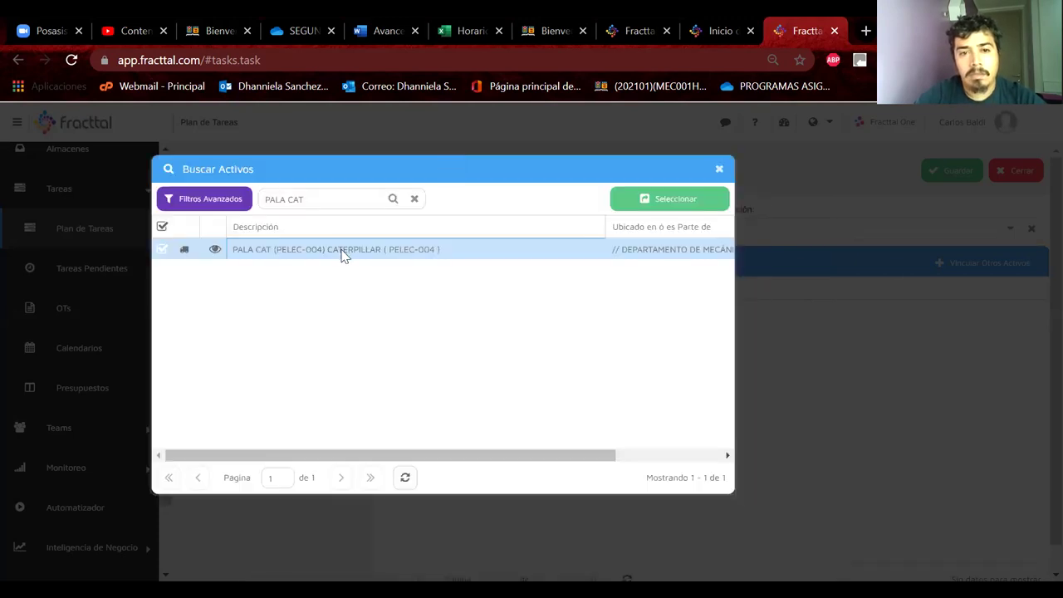
click(649, 204)
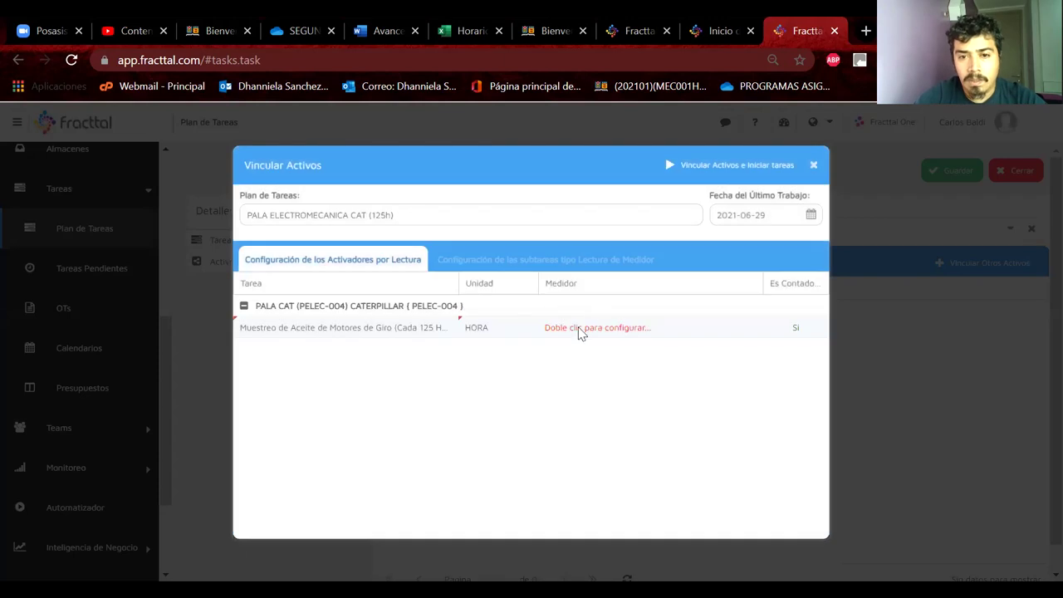
Step: Start a new meter for PELEC-004's Muestreo de Aceite de Motores de Giro task, with the description PALA 004
double_click(577, 330)
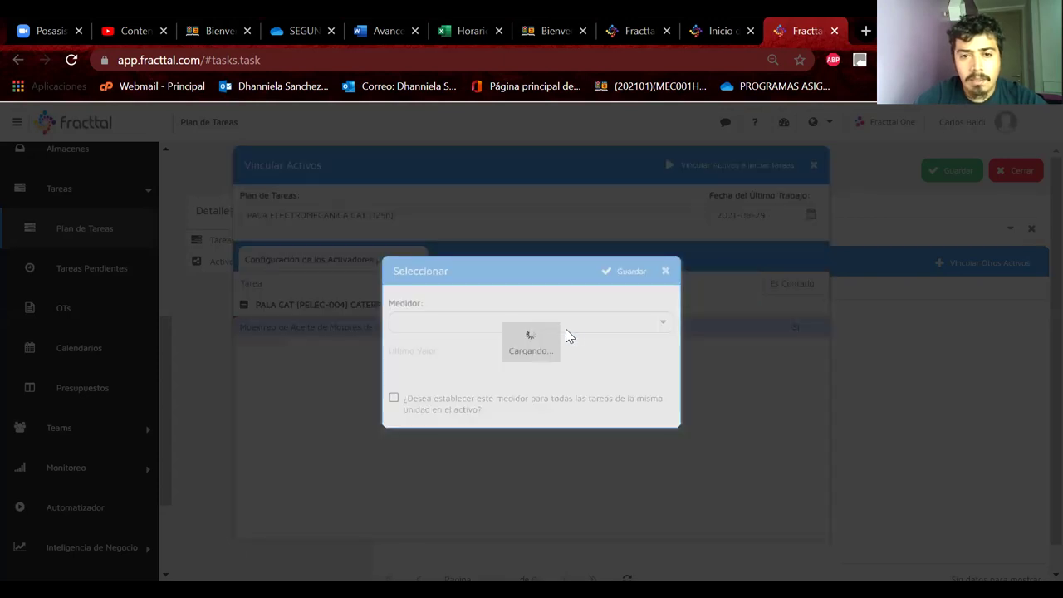
text(PA)
key(BackSpace)
key(BackSpace)
text(PALA 120)
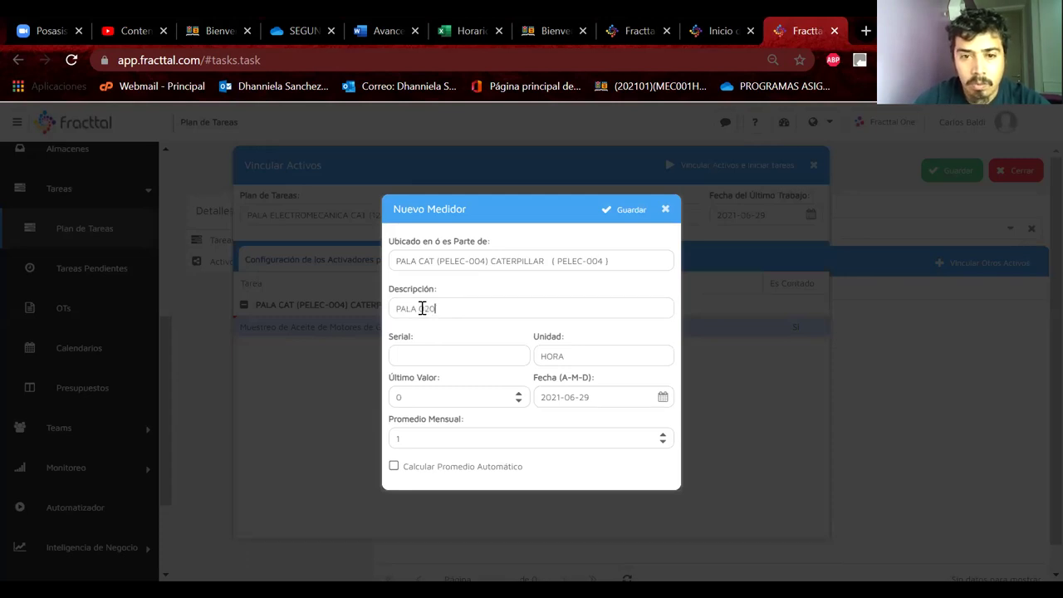
key(BackSpace)
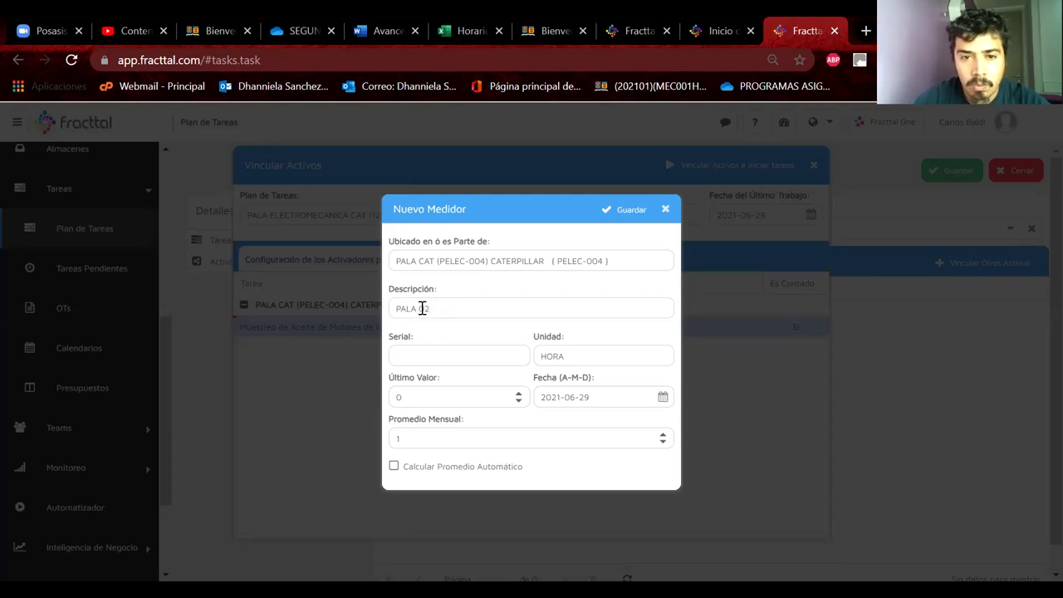
text(0)
key(BackSpace)
key(BackSpace)
text(004)
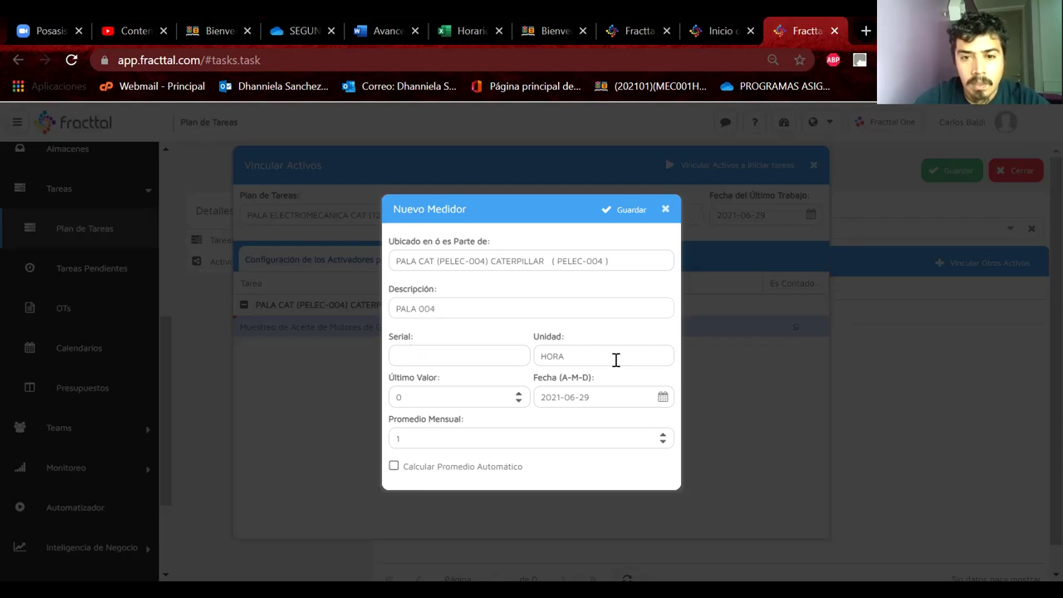
Step: Save the meter with Último Valor 13500 and Promedio Mensual 700, and link the PELEC-004 asset, starting its tasks
click(503, 395)
double_click(392, 398)
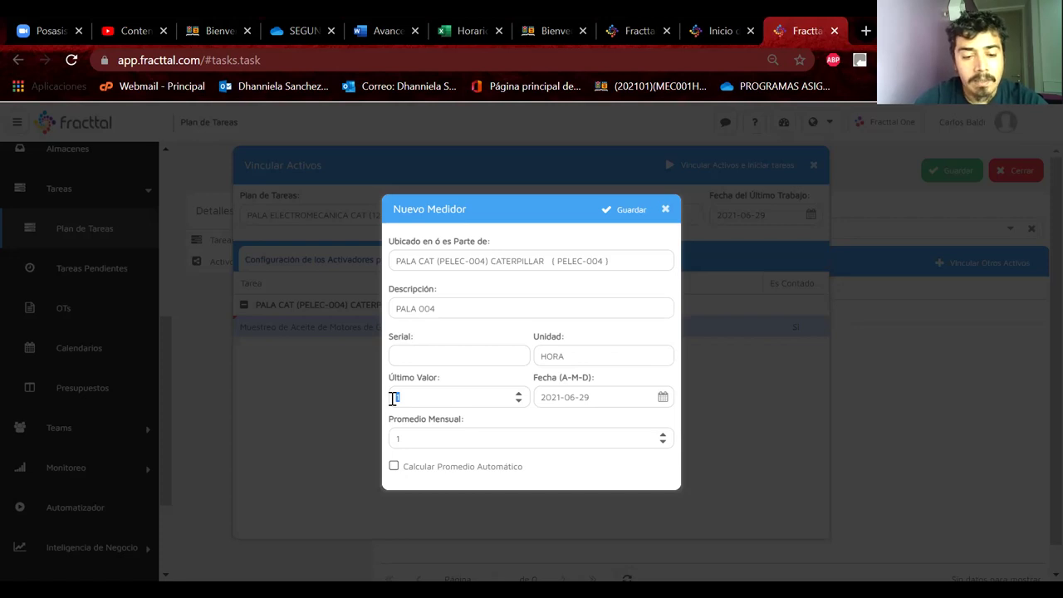
text(13500)
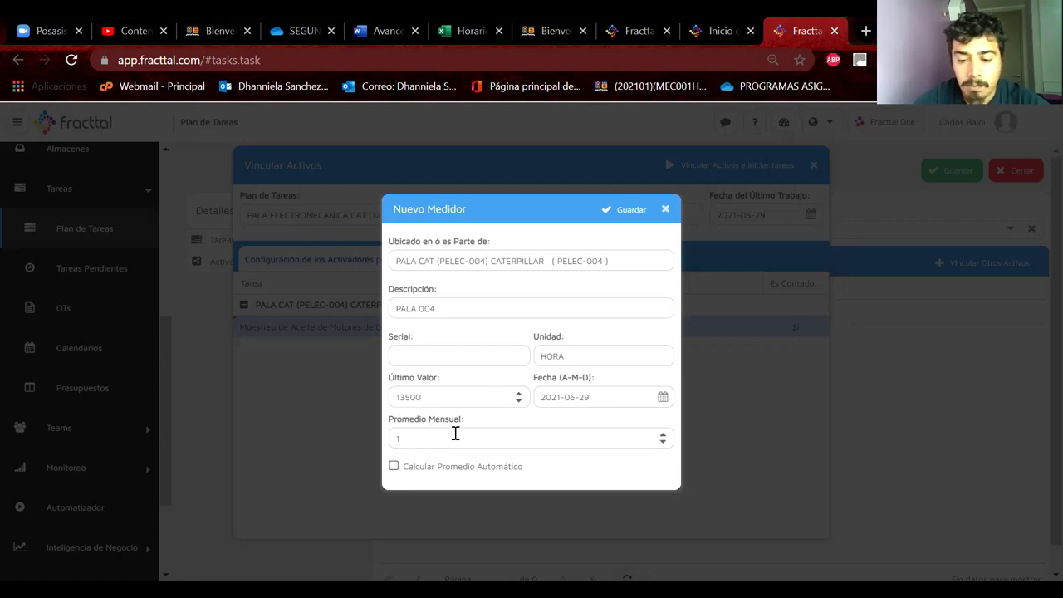
click(456, 433)
text(700)
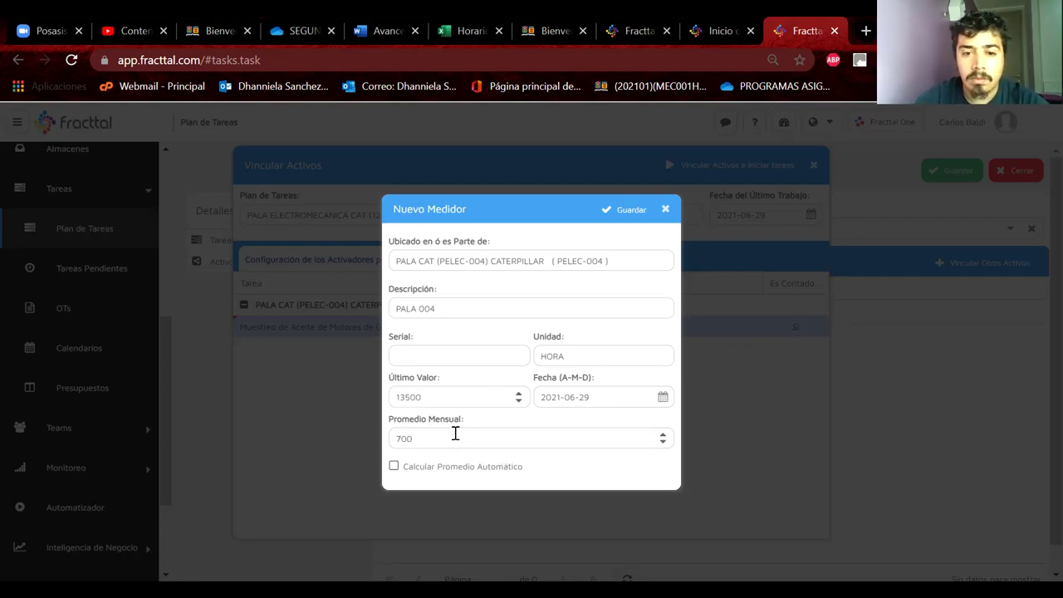
click(623, 210)
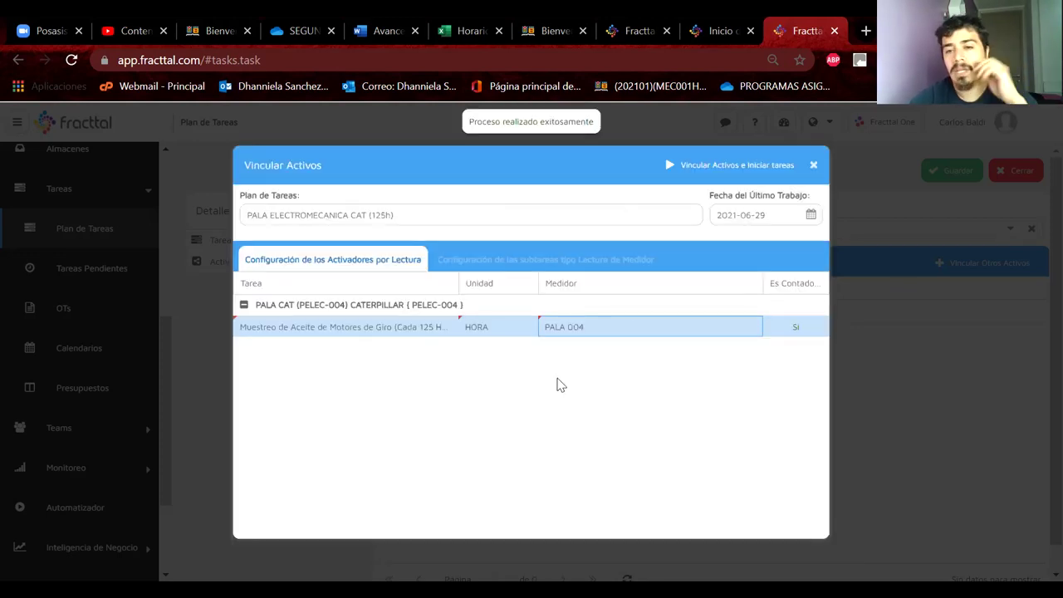
click(745, 168)
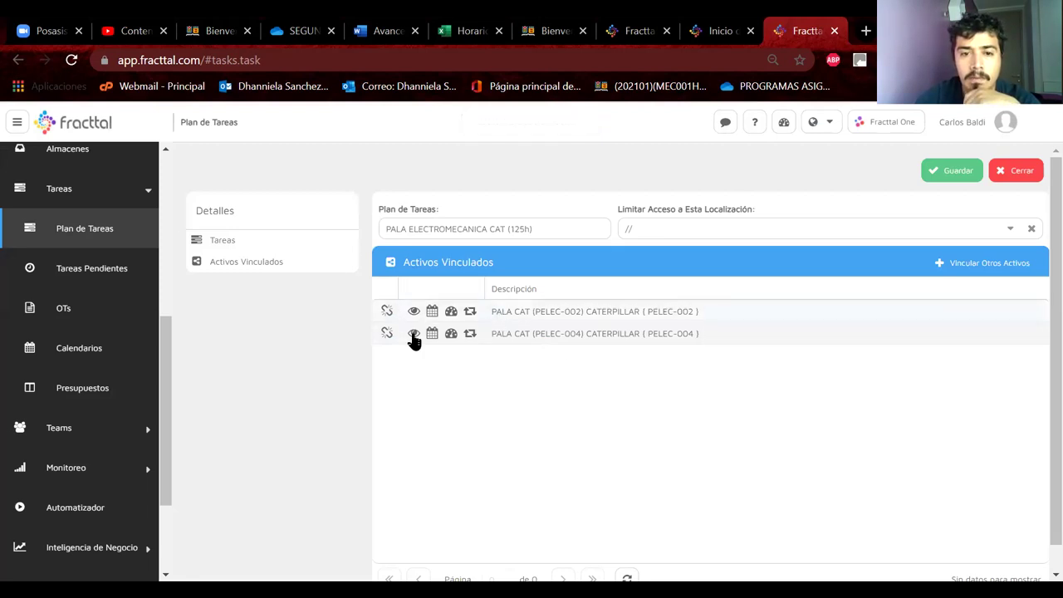
Step: Open the linked PALA CAT (PELEC-004) asset's record and review its general details, including location, daily use hours and task plan
click(414, 335)
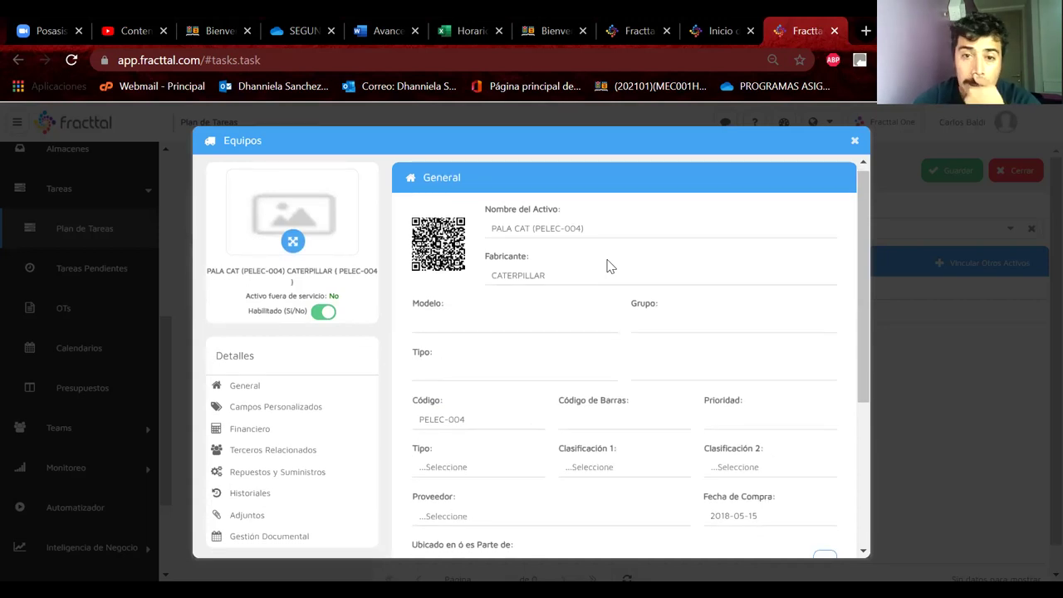
scroll(607, 266, down, 1)
scroll(607, 266, down, 2)
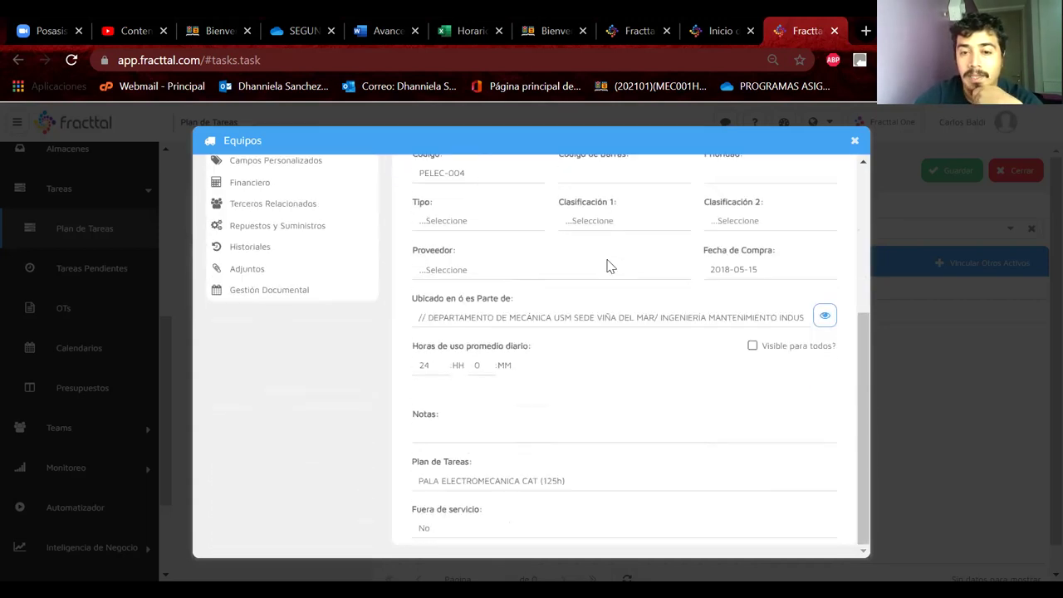
scroll(607, 258, up, 4)
scroll(607, 259, down, 2)
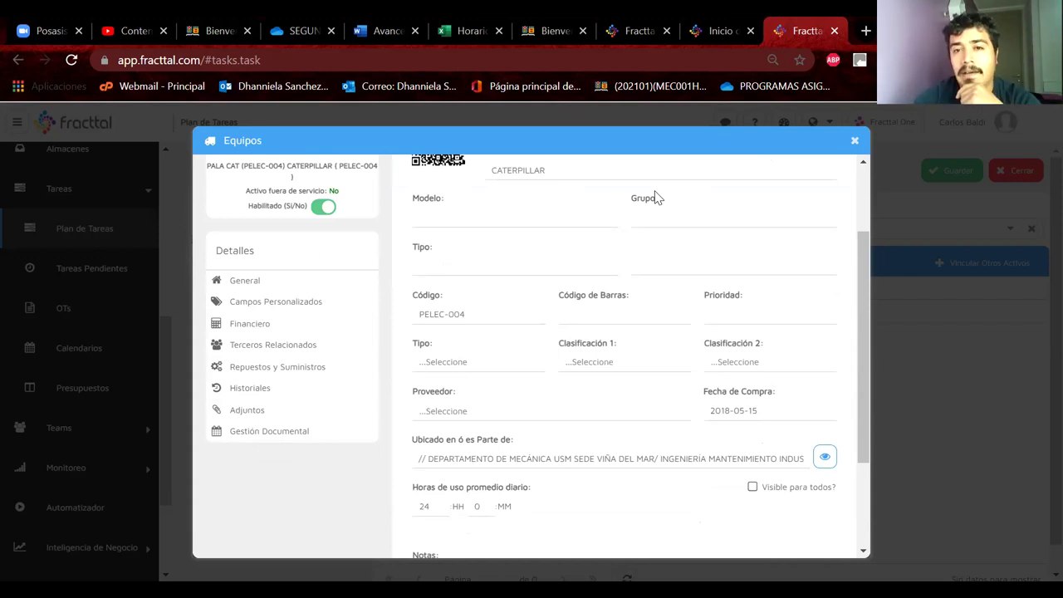
scroll(653, 198, up, 2)
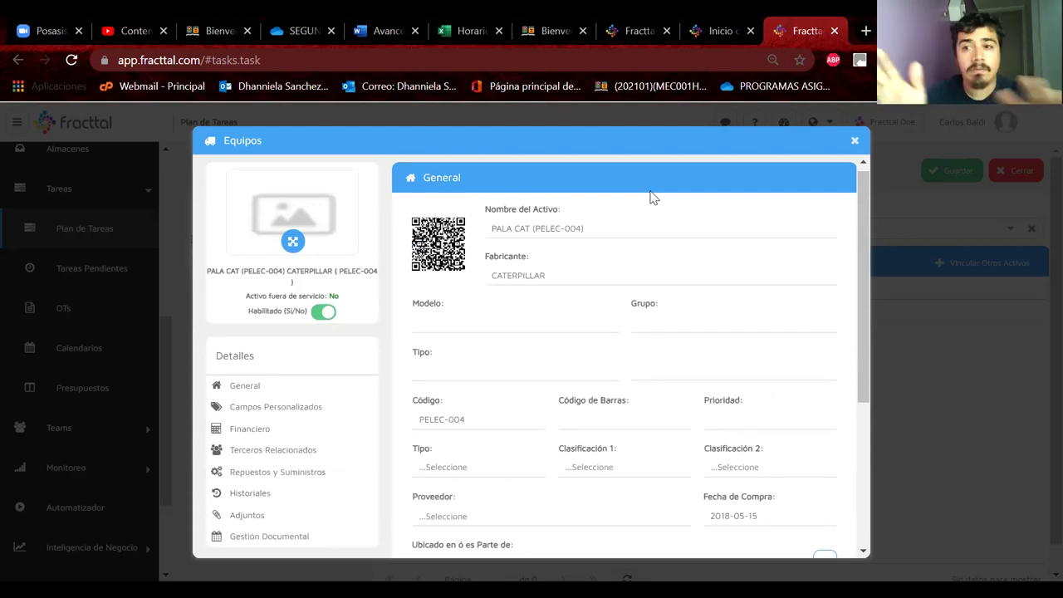
scroll(653, 197, up, 1)
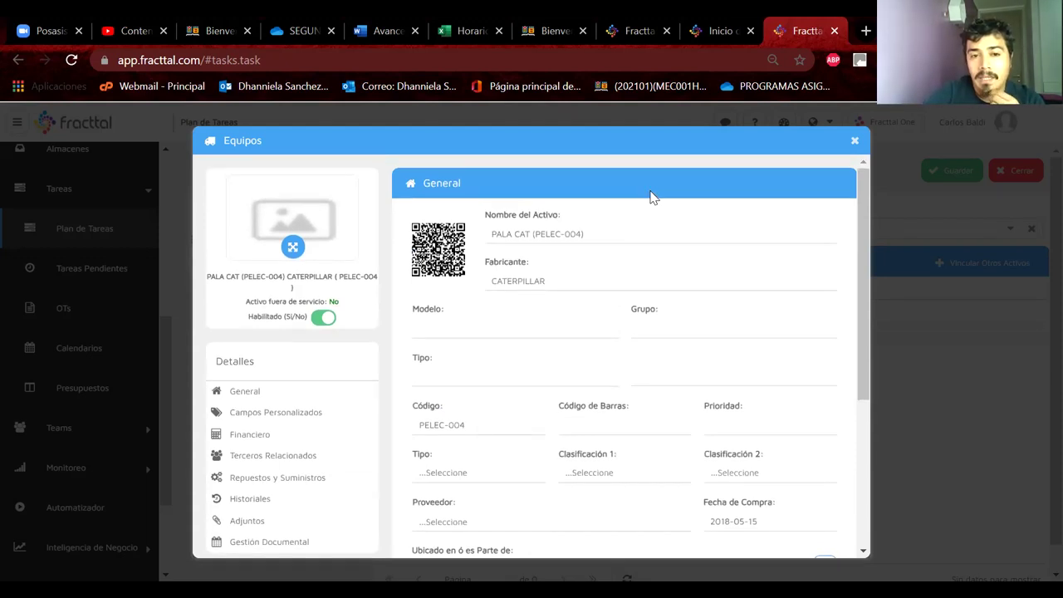
Step: Examine PELEC-004's spare parts and its location, task, resource and availability histories, and close the asset record
click(257, 438)
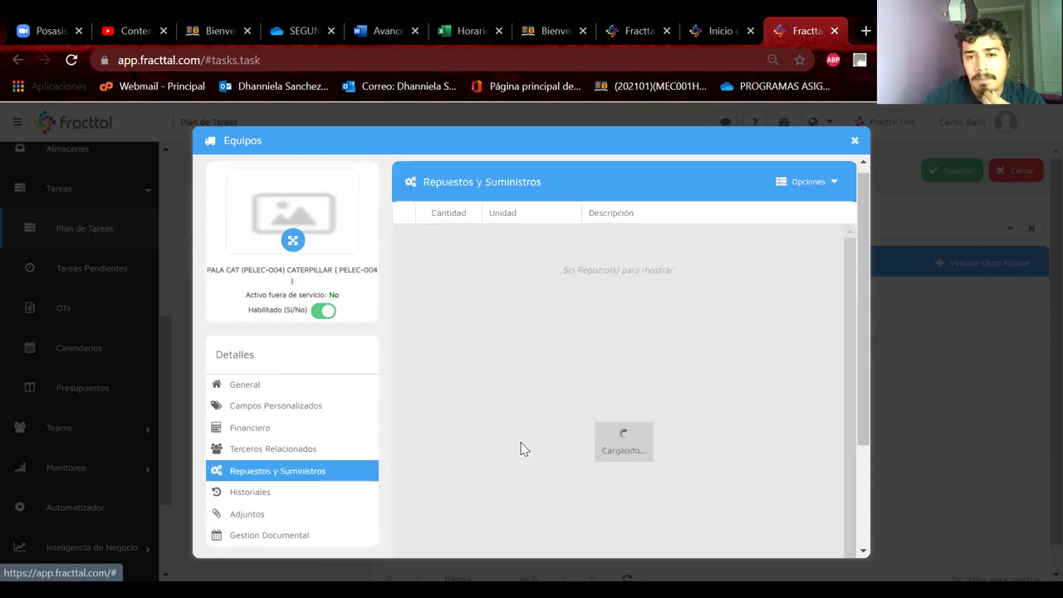
scroll(523, 447, down, 1)
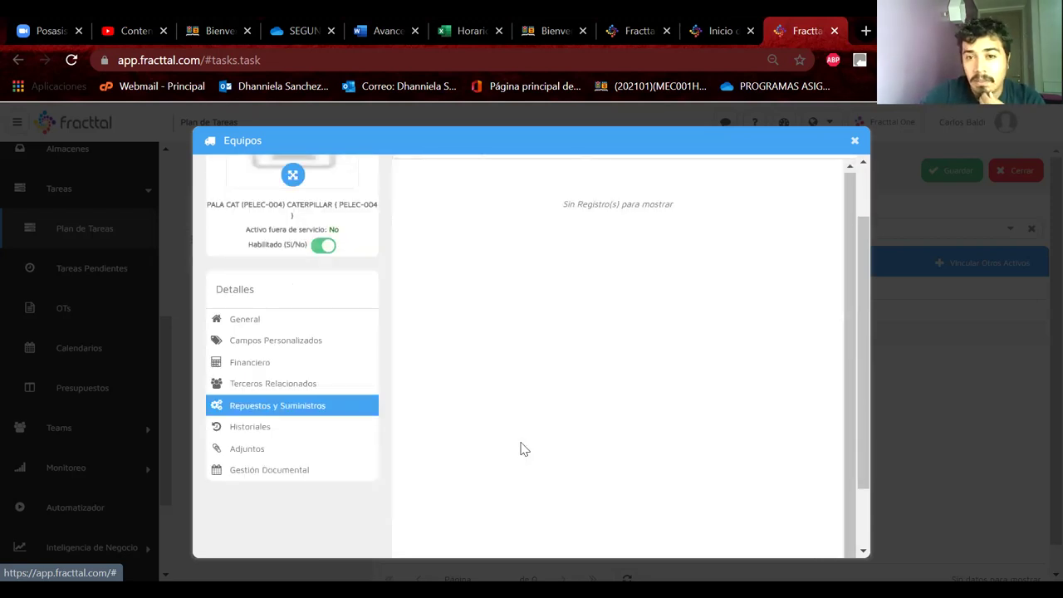
click(262, 428)
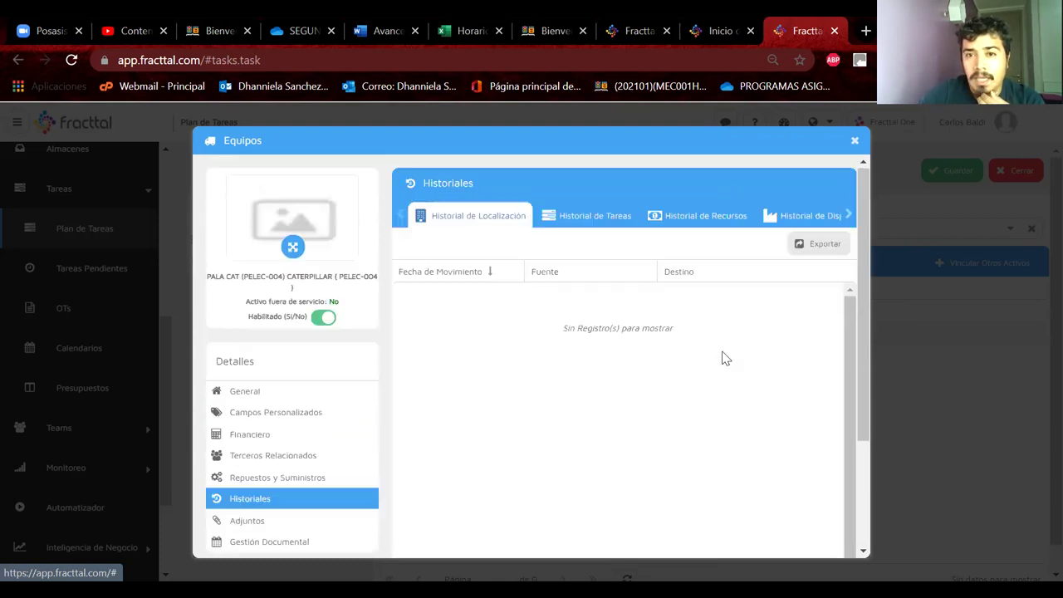
click(591, 221)
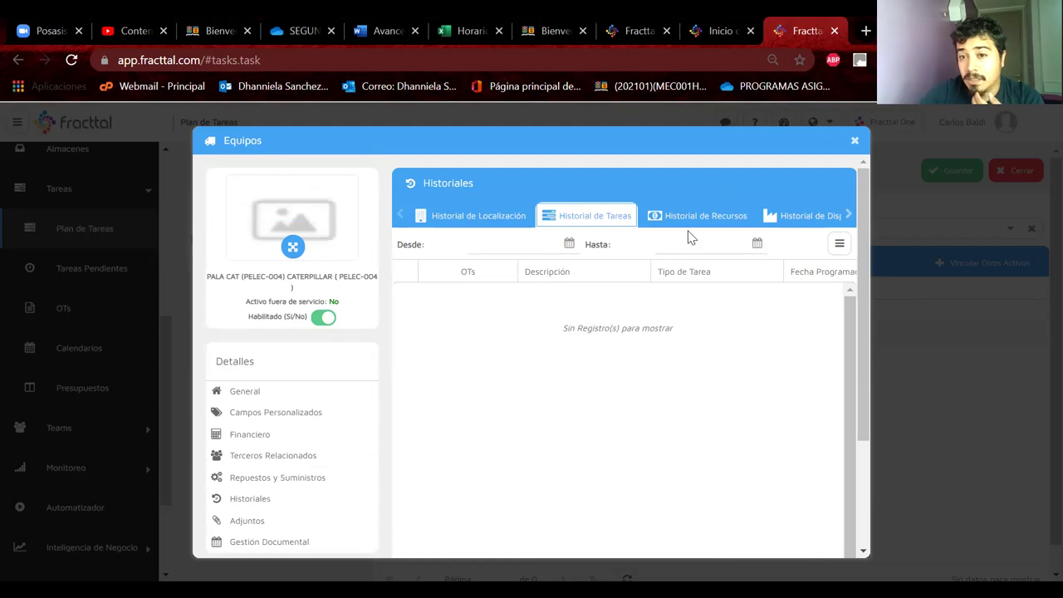
click(695, 224)
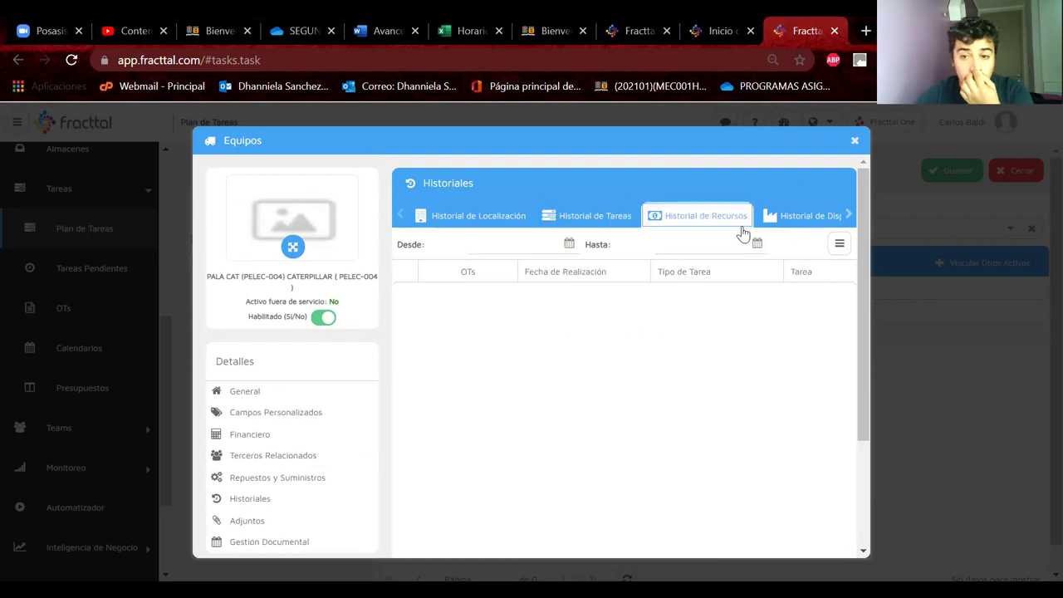
click(791, 223)
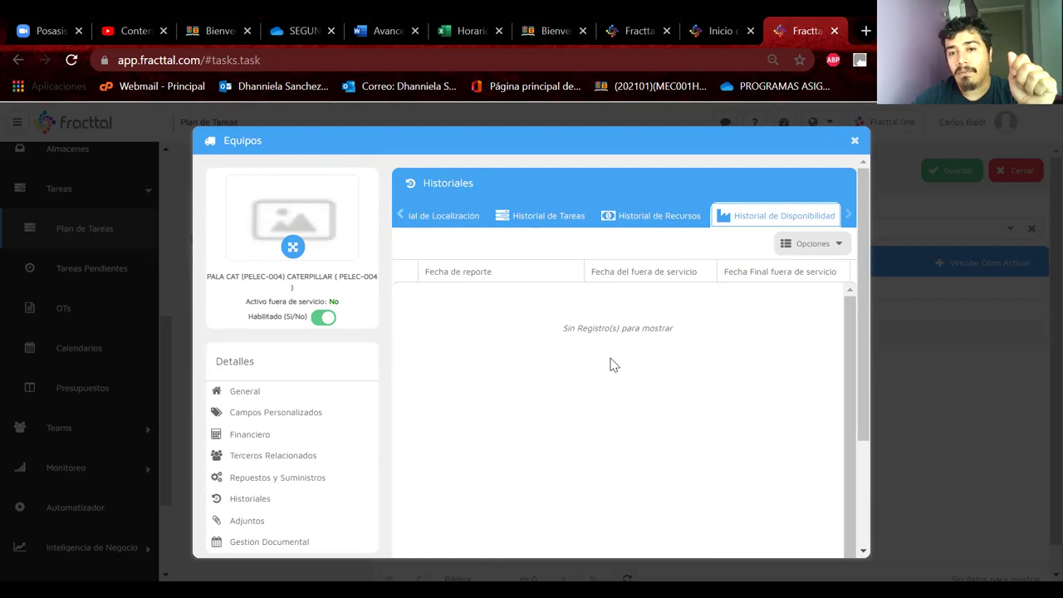
scroll(613, 365, right, 2)
scroll(613, 366, left, 2)
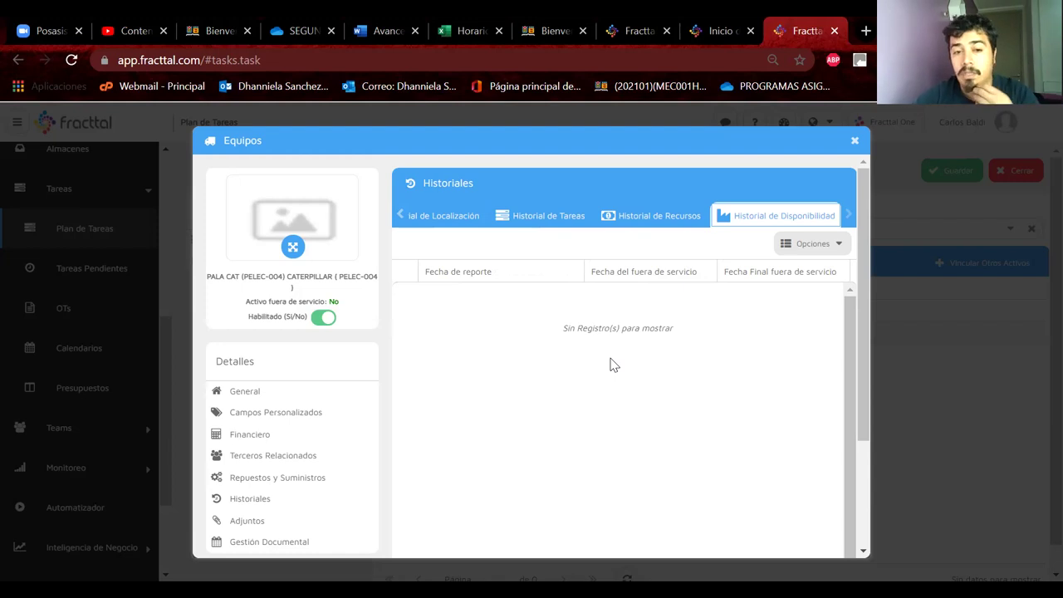
click(856, 143)
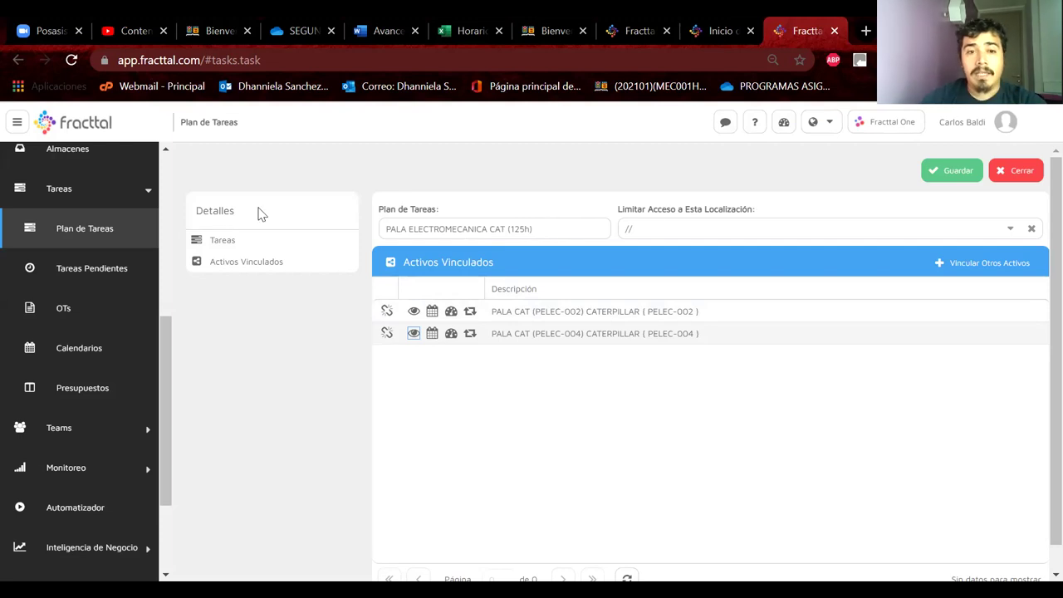
Step: Open the plan's Muestreo de Aceite de Motores de Giro task for editing and show its subtasks
click(234, 251)
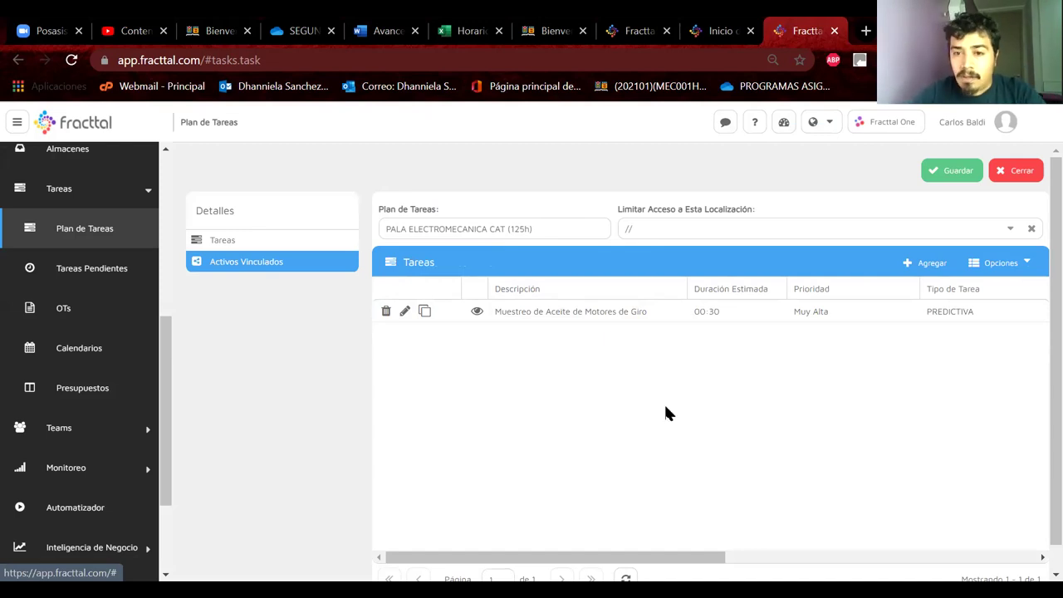
click(571, 313)
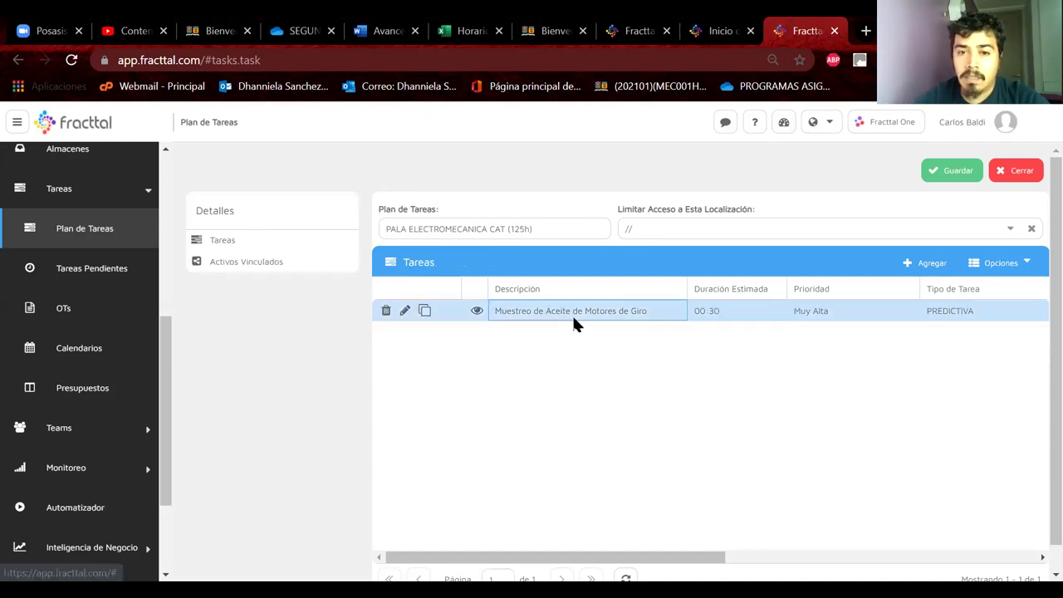
click(406, 312)
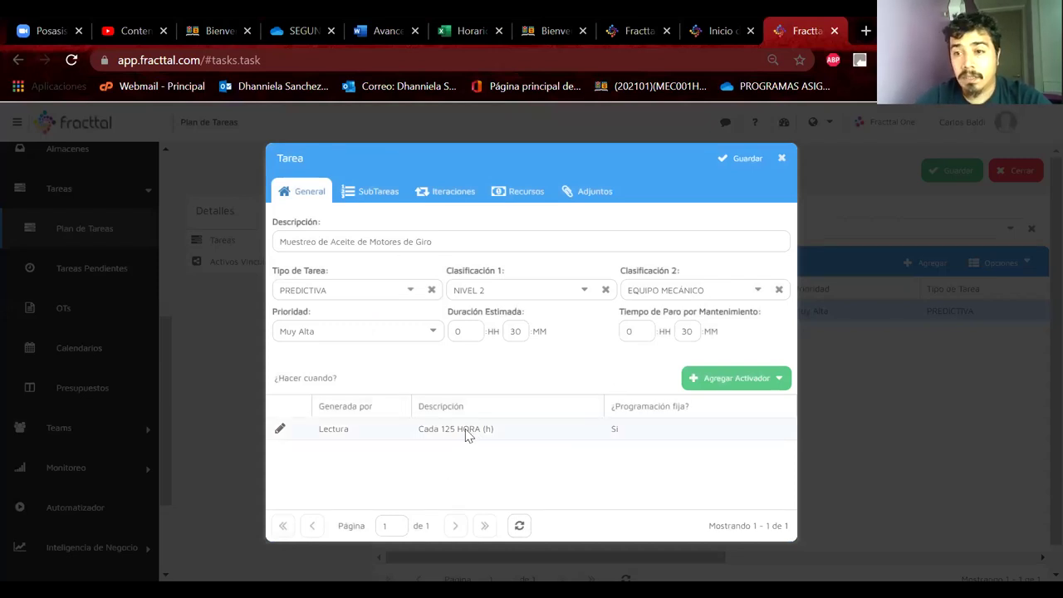
click(357, 200)
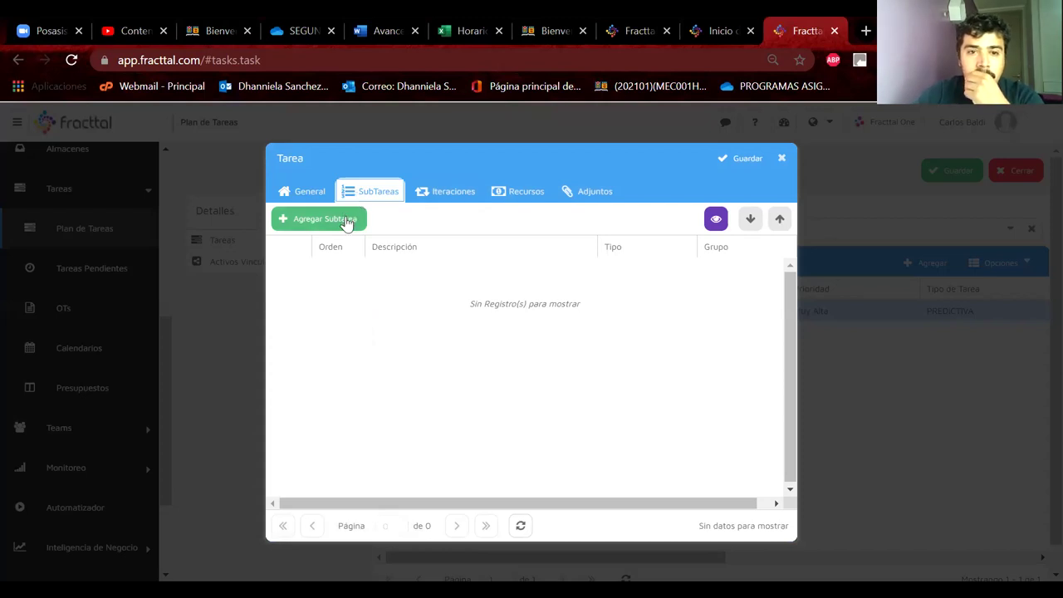
click(351, 220)
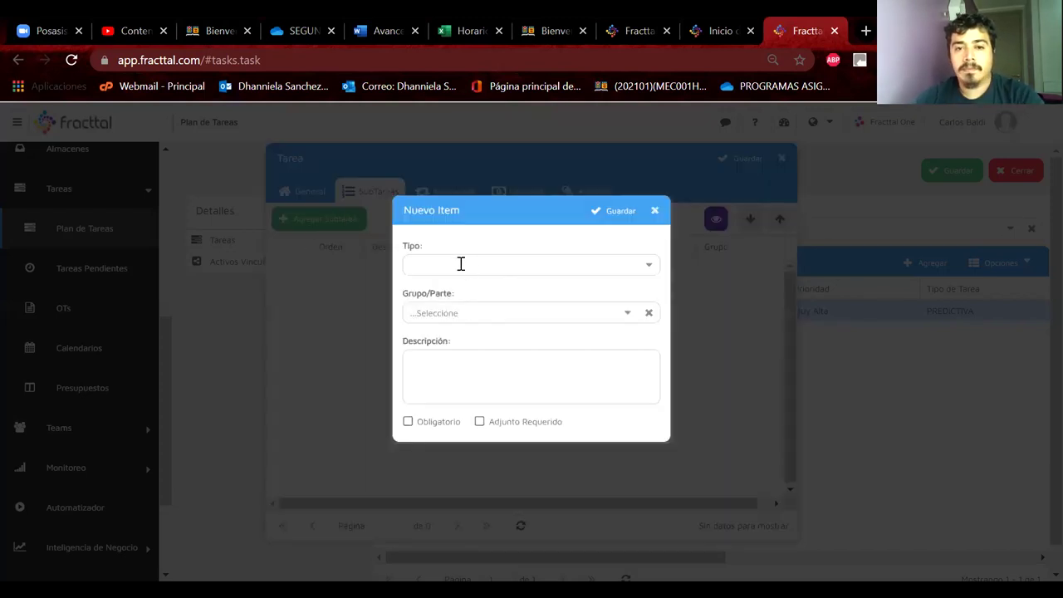
click(654, 210)
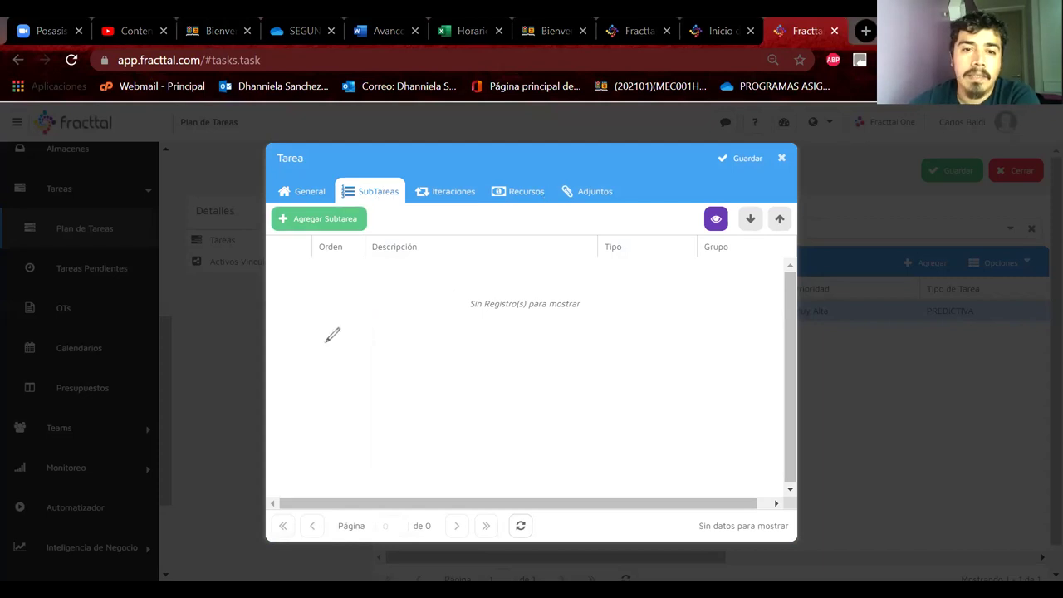
mouse_move(381, 179)
mouse_down()
mouse_move(337, 187)
mouse_move(390, 211)
mouse_move(370, 178)
mouse_up()
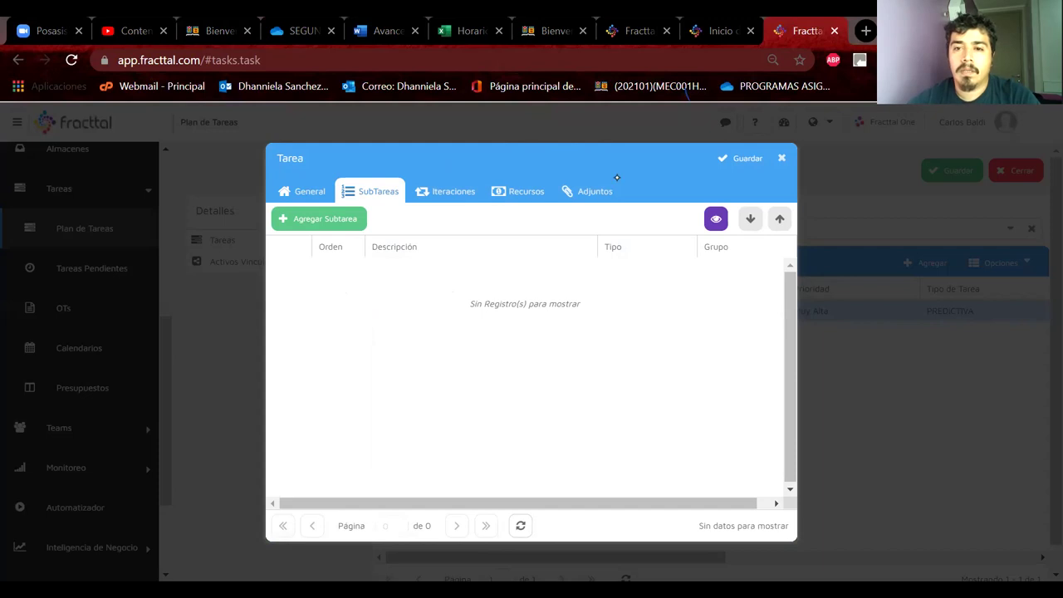
mouse_move(399, 168)
mouse_down()
mouse_move(342, 176)
mouse_move(407, 139)
mouse_up()
drag(363, 218, 376, 329)
drag(340, 366, 345, 430)
mouse_move(314, 380)
mouse_down()
mouse_move(363, 380)
mouse_move(432, 427)
mouse_move(471, 424)
mouse_up()
mouse_move(475, 365)
mouse_down()
mouse_move(503, 406)
mouse_move(570, 404)
mouse_move(598, 387)
mouse_move(576, 374)
mouse_move(605, 412)
mouse_move(629, 399)
mouse_move(618, 422)
mouse_up()
drag(319, 453, 528, 453)
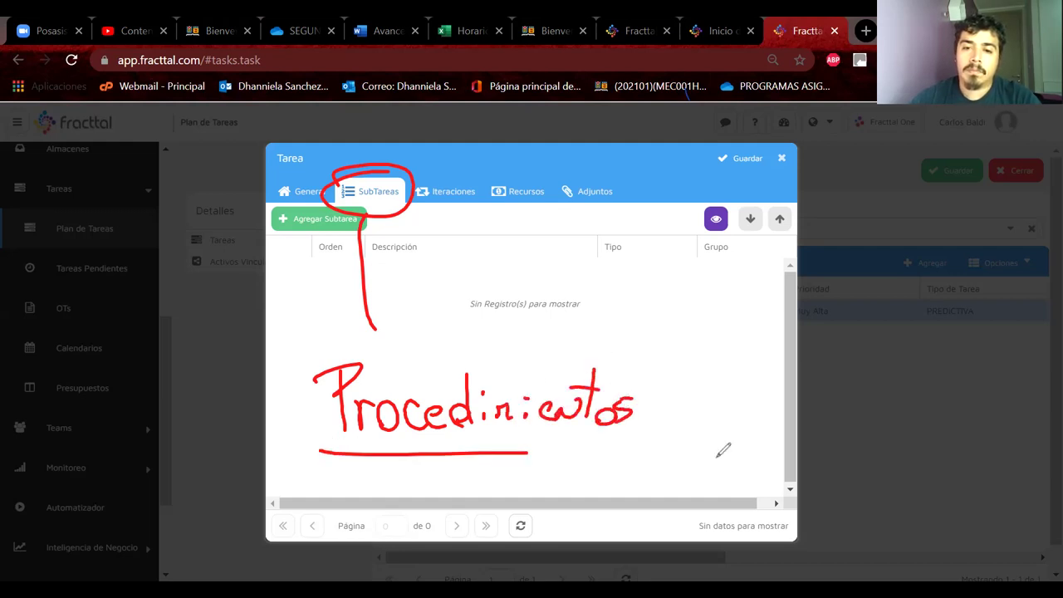
click(636, 432)
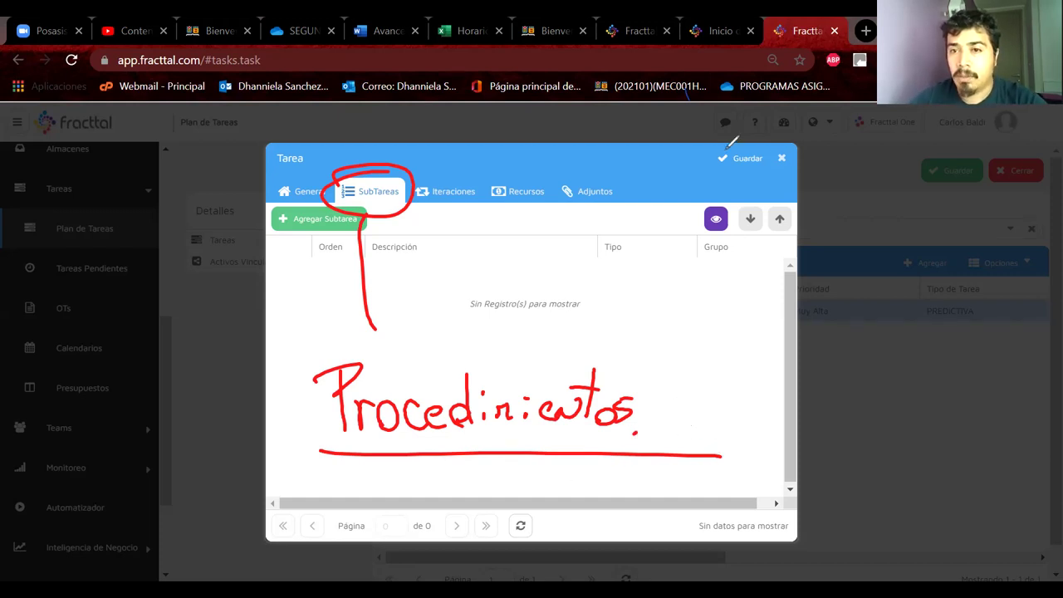
key(e)
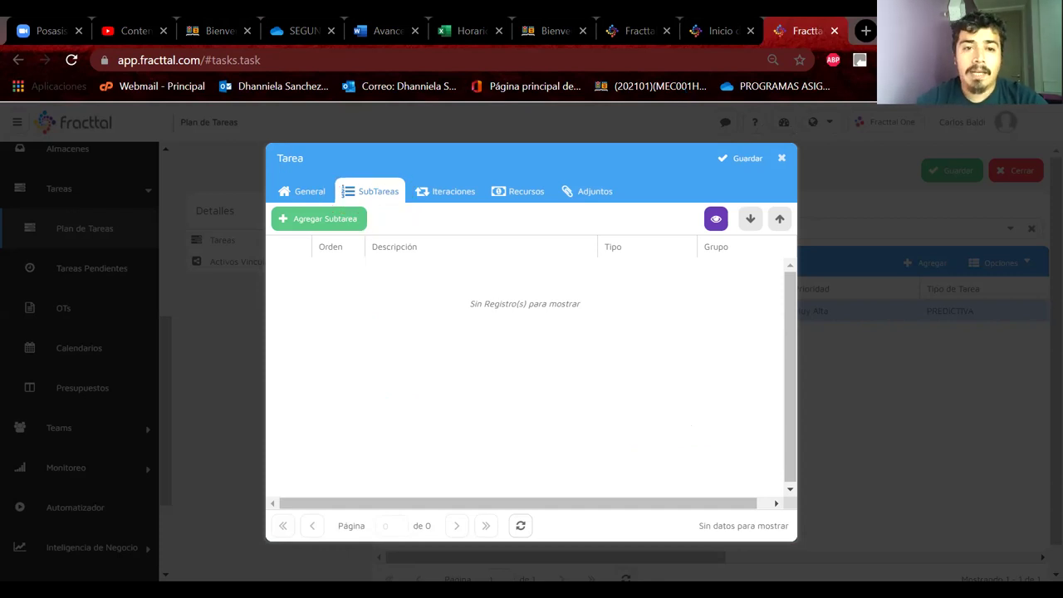
Step: Examine the available subtask types in the new subtask form, and close the form without saving
click(327, 229)
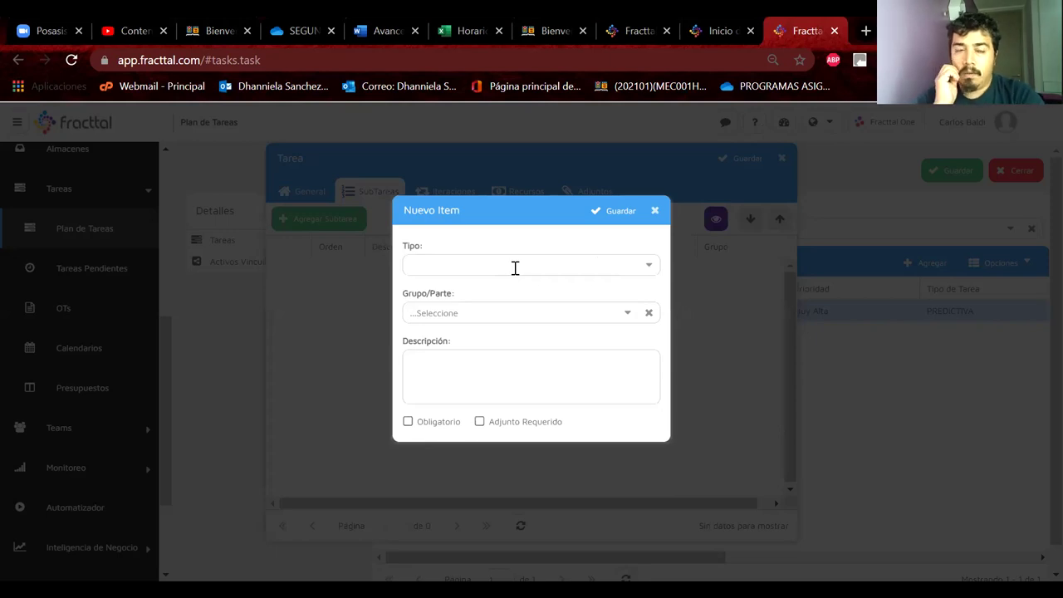
click(650, 270)
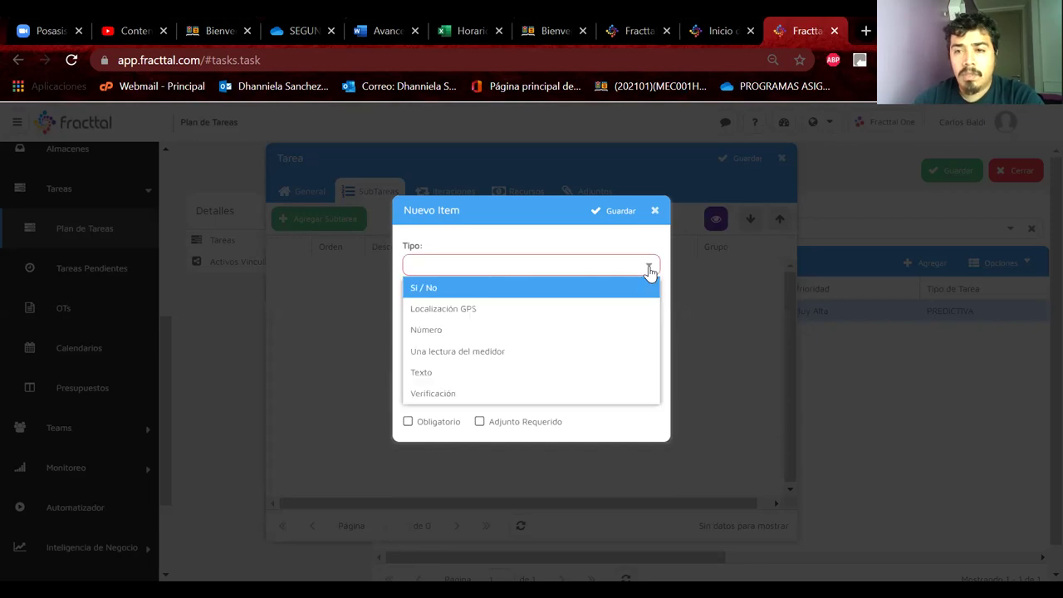
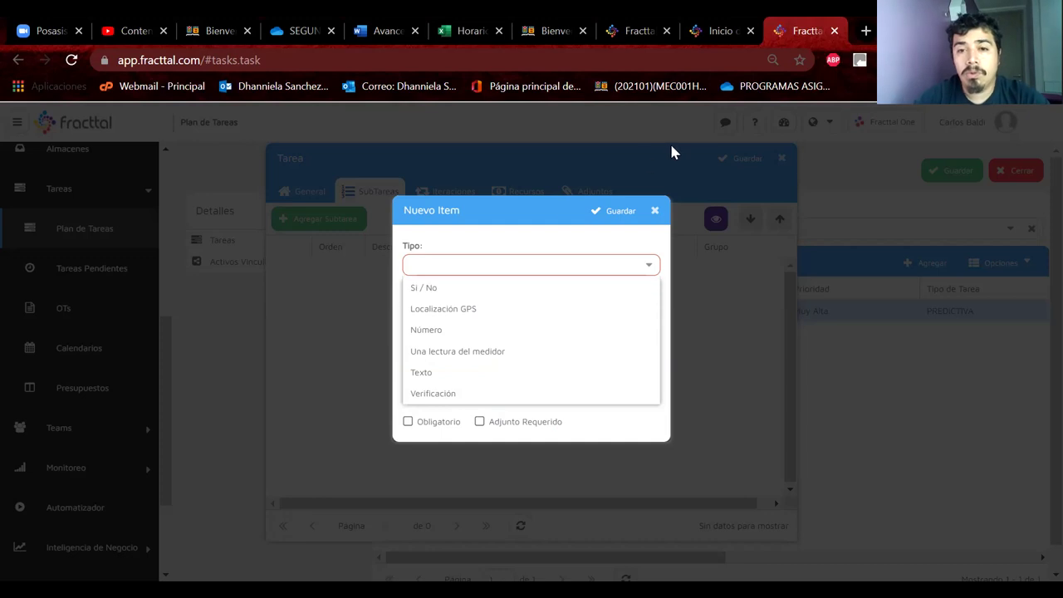
click(654, 211)
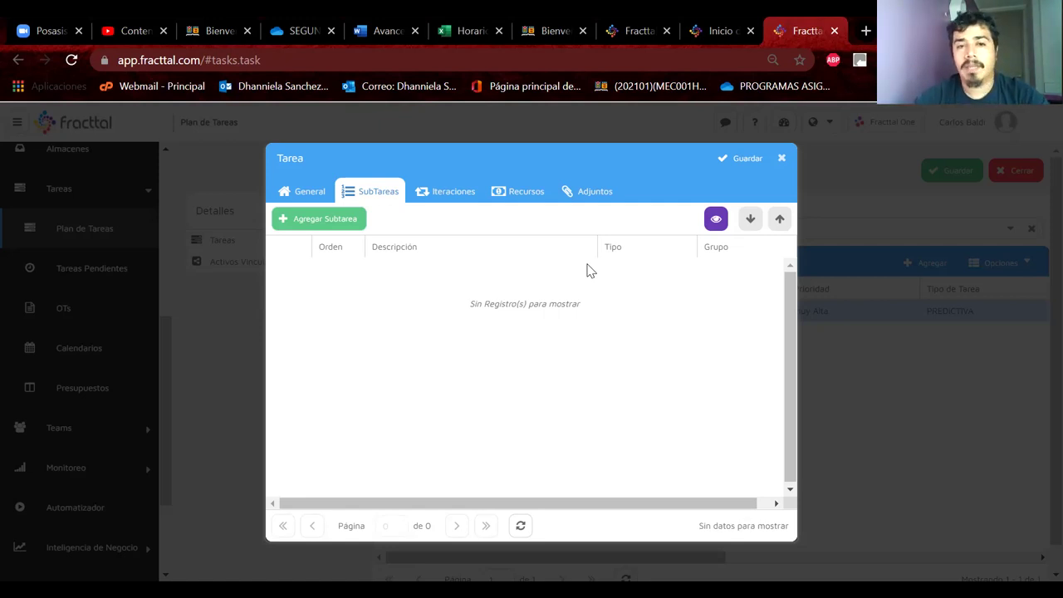
click(329, 225)
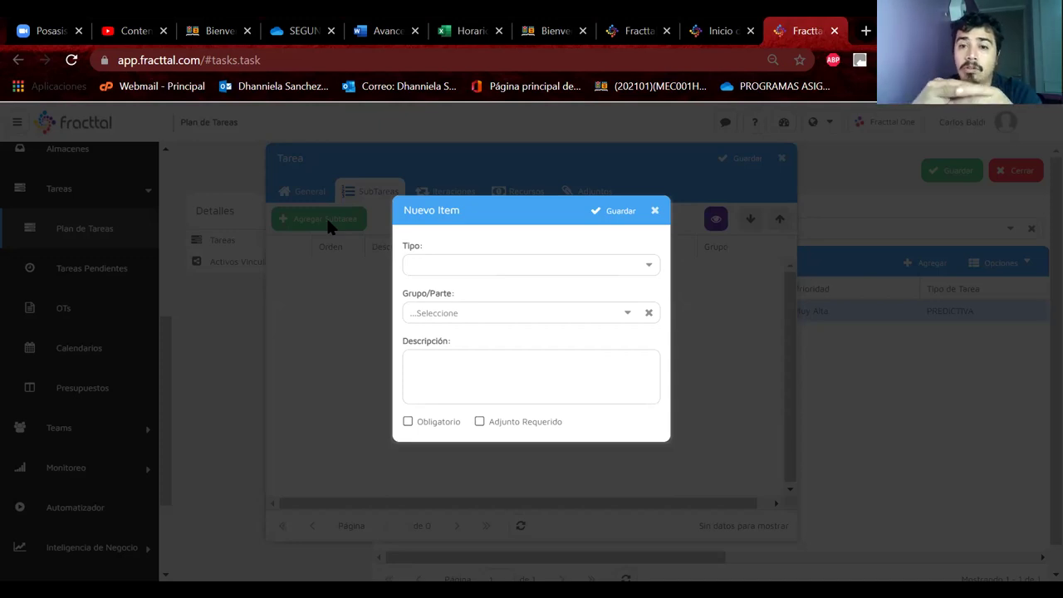
click(655, 211)
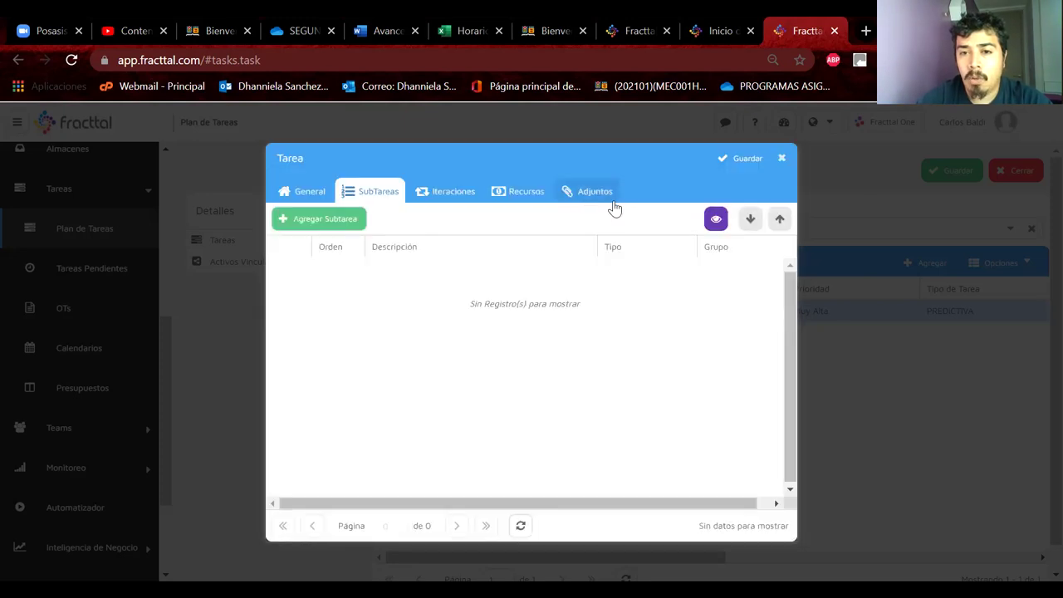
Step: Start a Si / No subtask described as "Utilice los EPP correspondientes para la realización de la actividad" and mark it Obligatorio
click(329, 223)
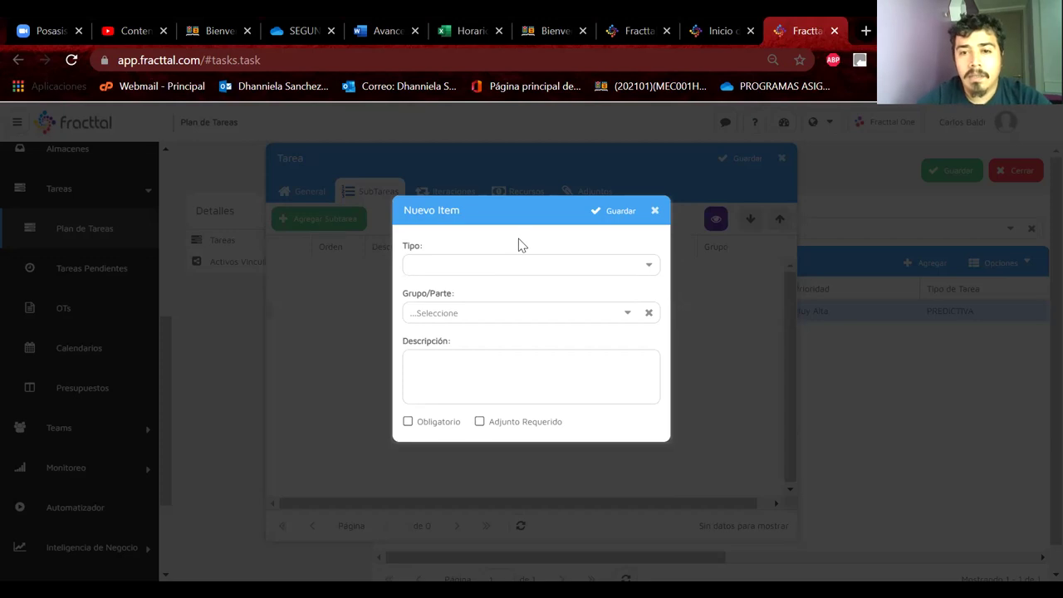
click(652, 270)
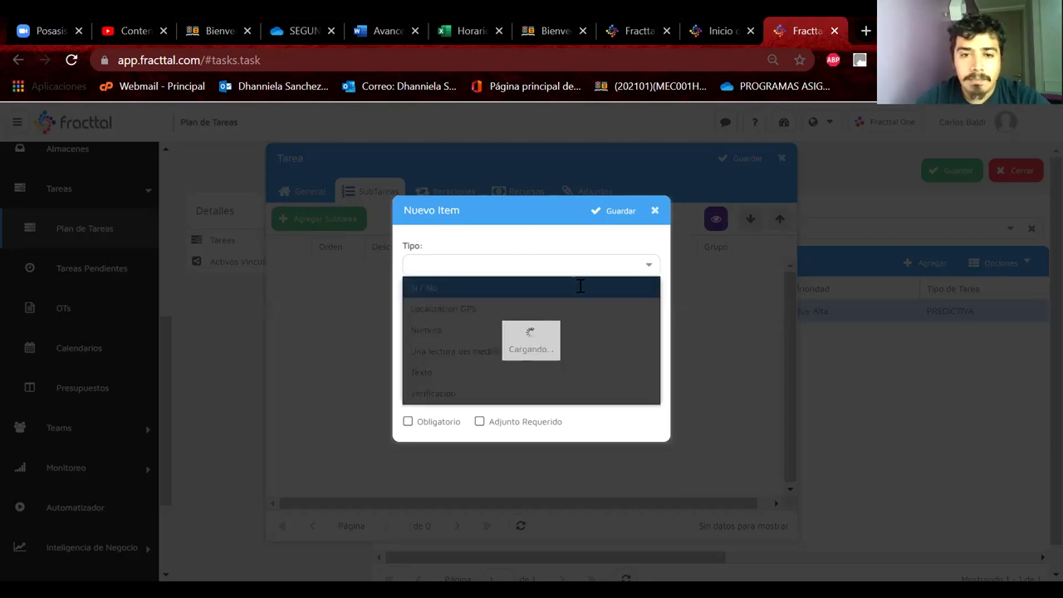
click(444, 289)
click(531, 366)
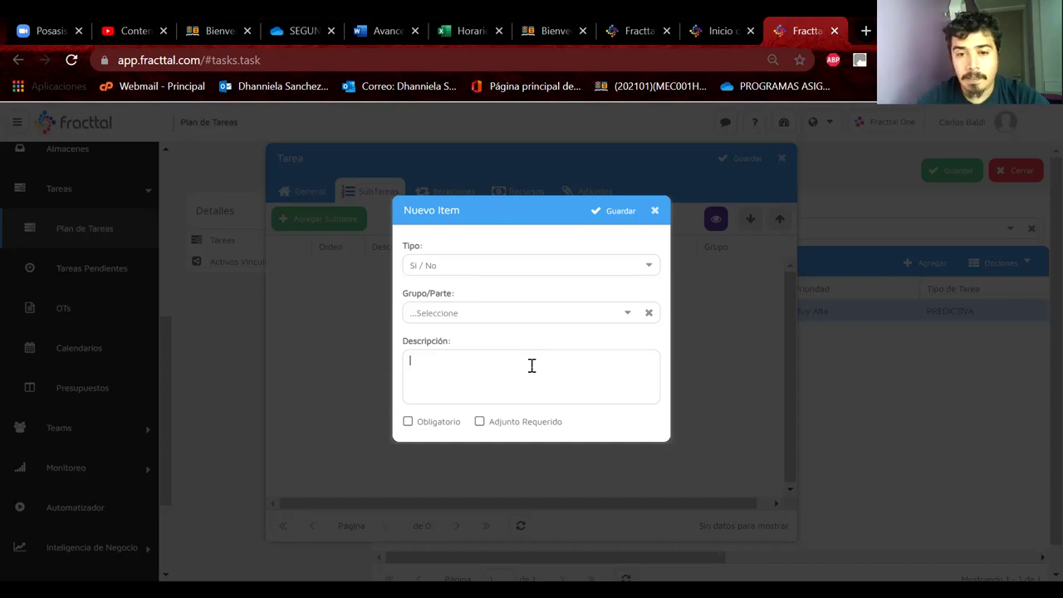
text(Utilice los EPP correspondientes para la realización de la actividad)
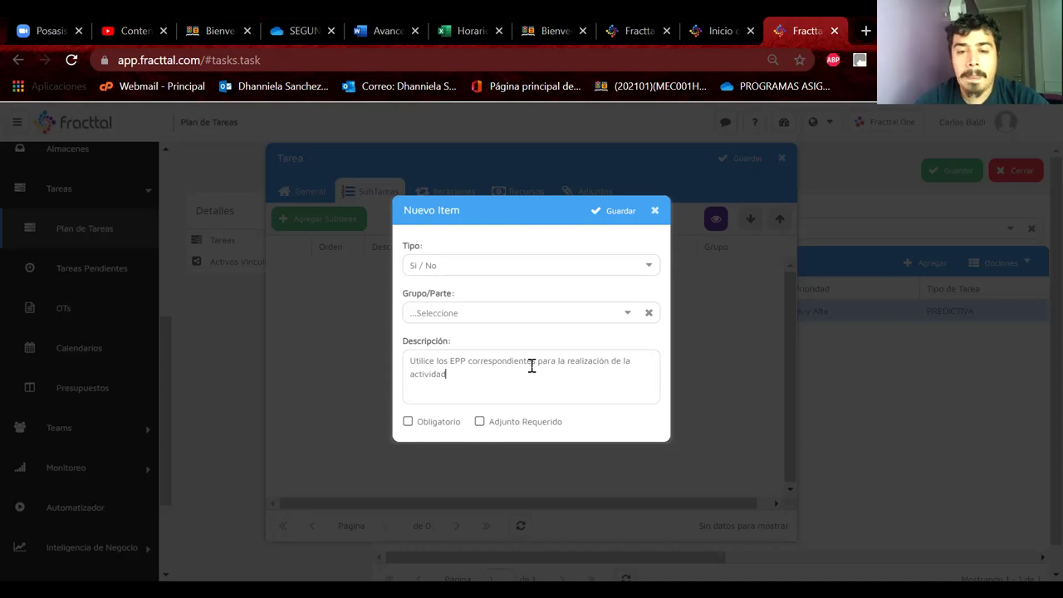
click(408, 422)
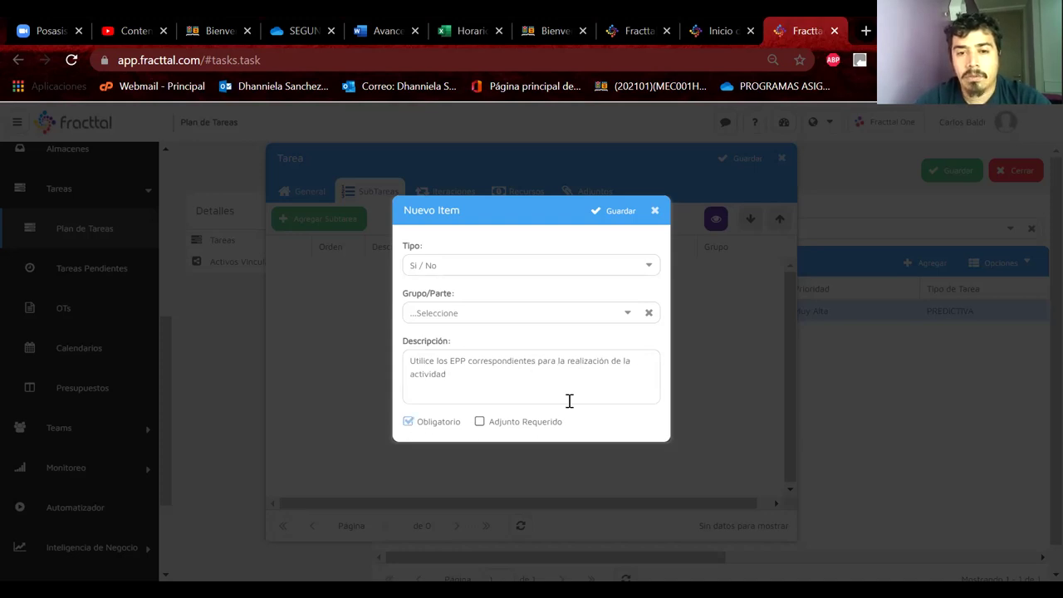
Step: Assign the EPP subtask to the COMPONENTE group, require an attachment, and save it
click(628, 316)
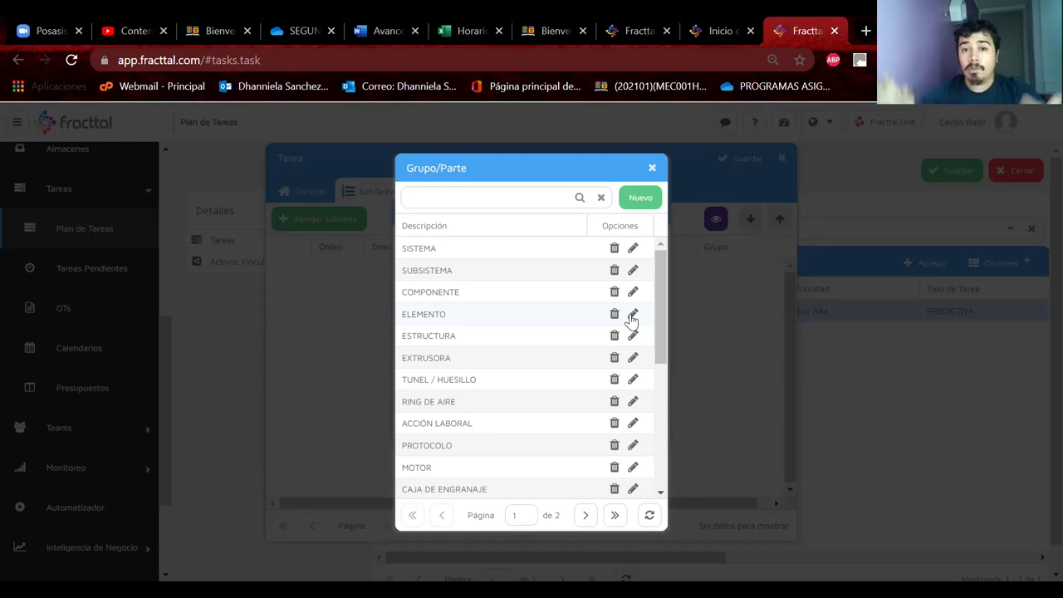
click(484, 299)
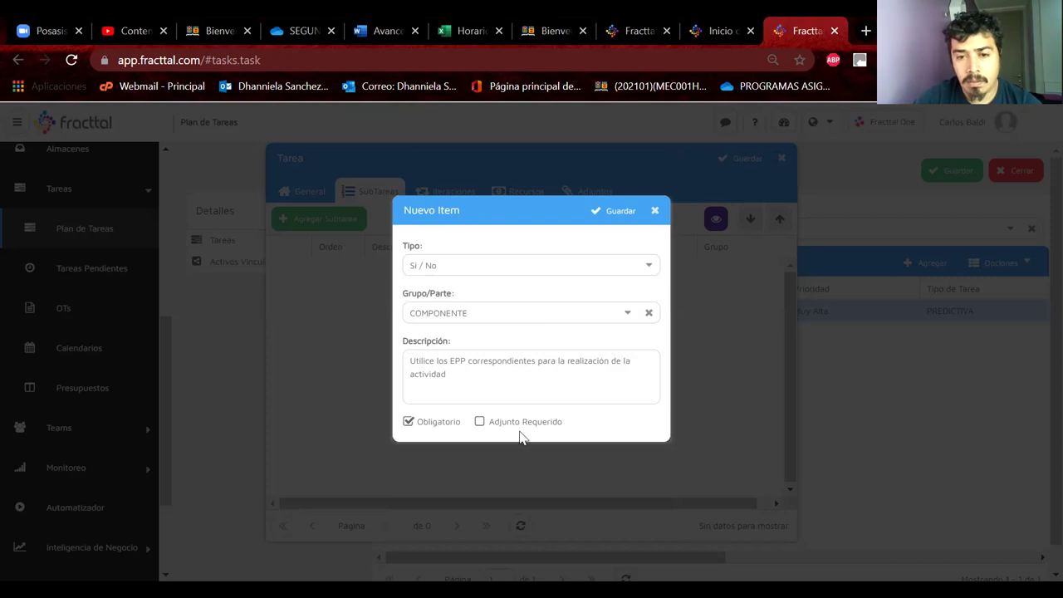
click(490, 425)
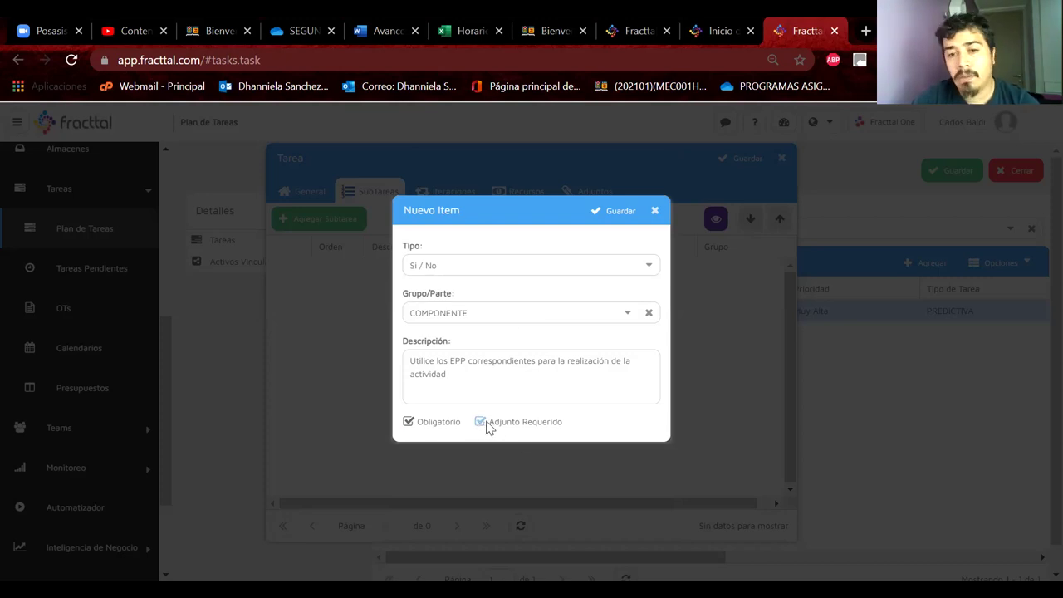
click(623, 216)
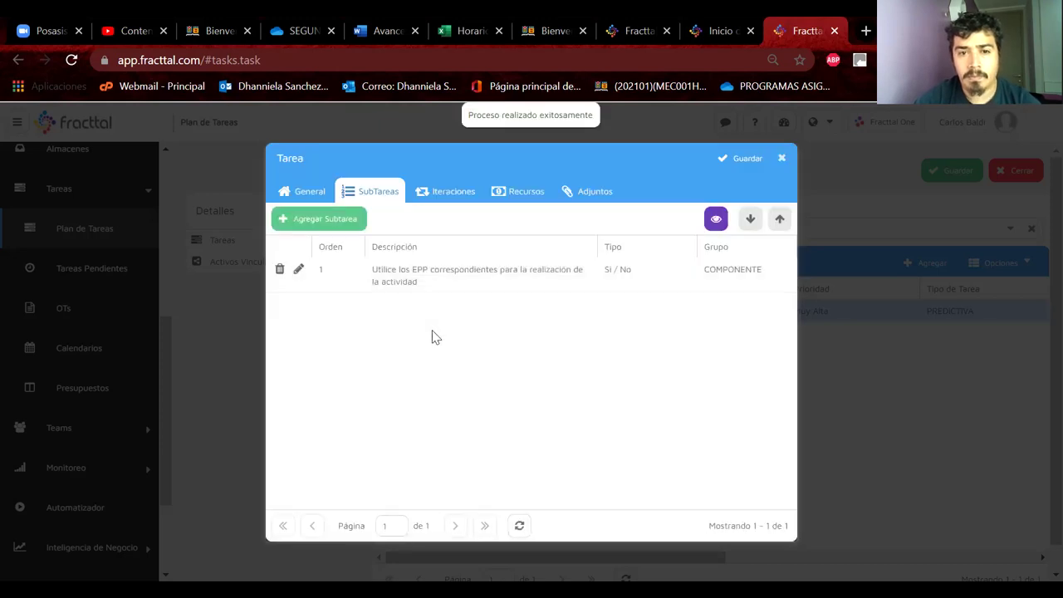
Step: Start a second subtask of type Si / No and assign it to the SISTEMA group
click(327, 223)
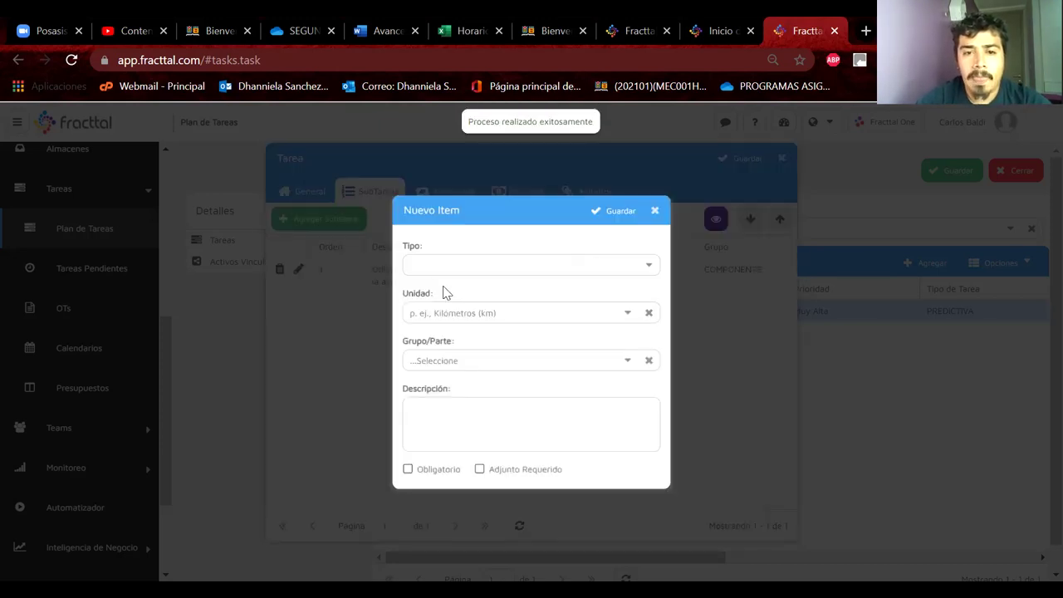
click(432, 266)
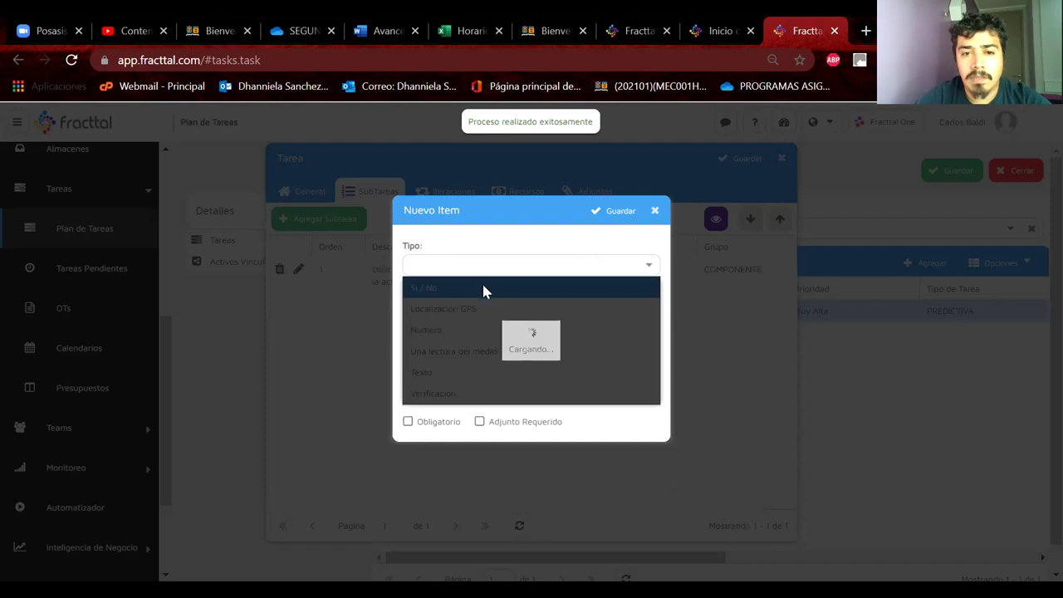
click(437, 291)
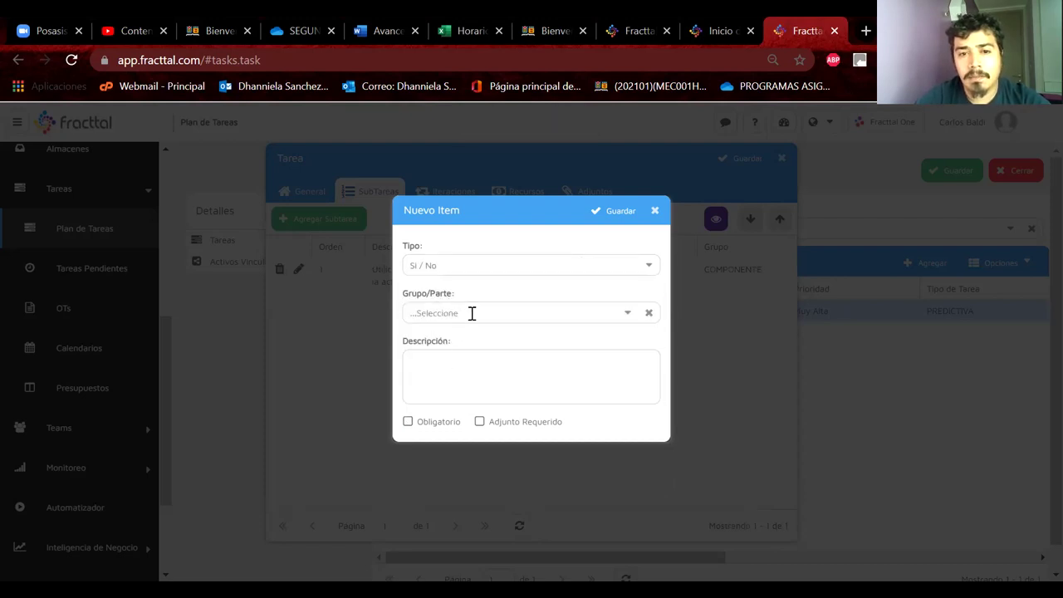
click(591, 322)
click(431, 254)
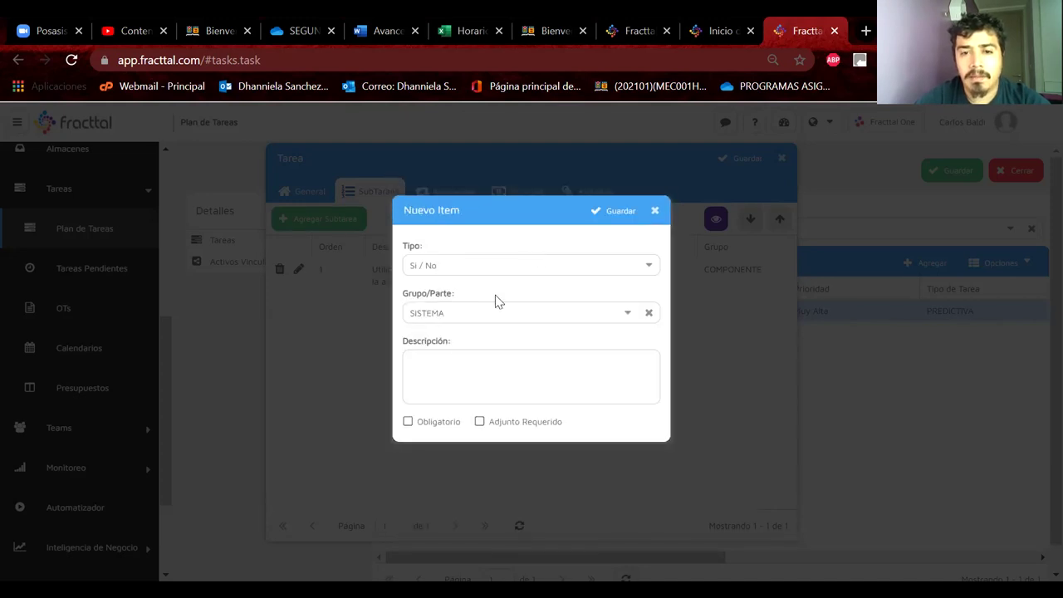
Step: Describe the subtask as "Bloqueo del Equipo mediante el Lock Out, de cada integrante del grupo de trabajo.", mark it Obligatorio and save it
click(434, 371)
text(B)
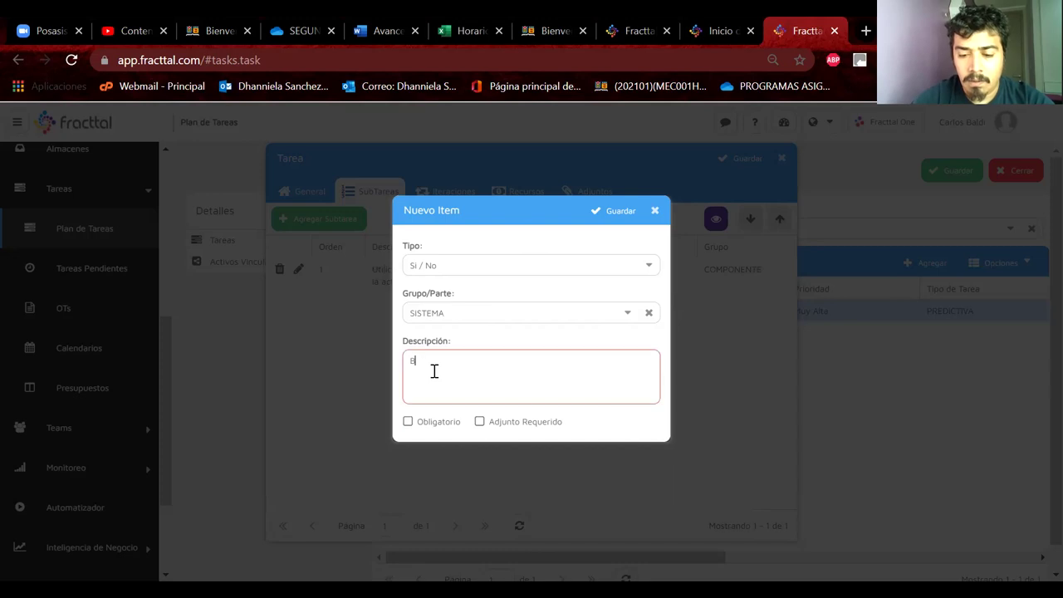
text(loqueo del E)
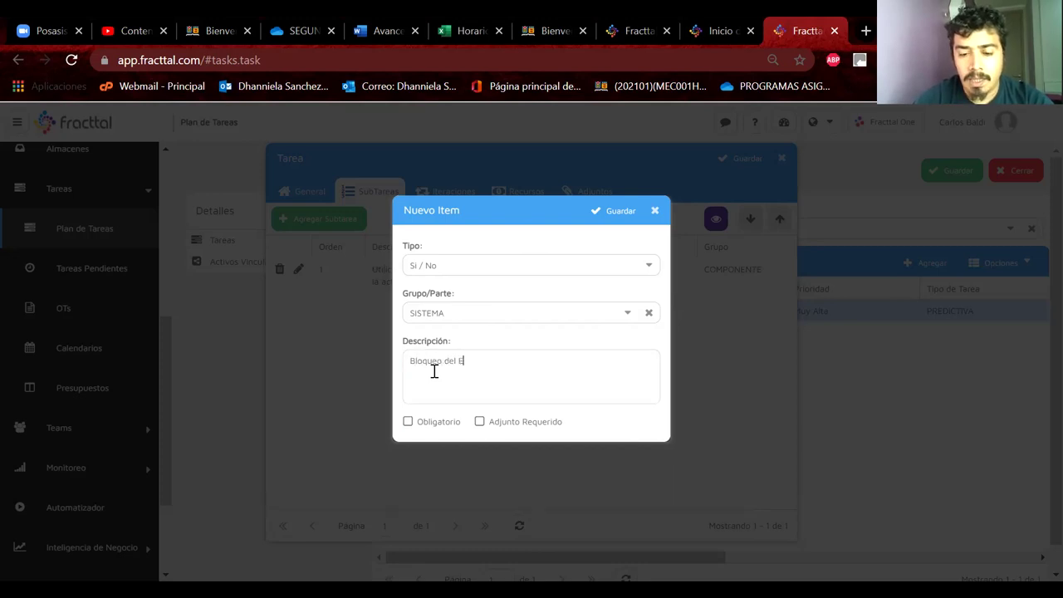
text(quipo mediante)
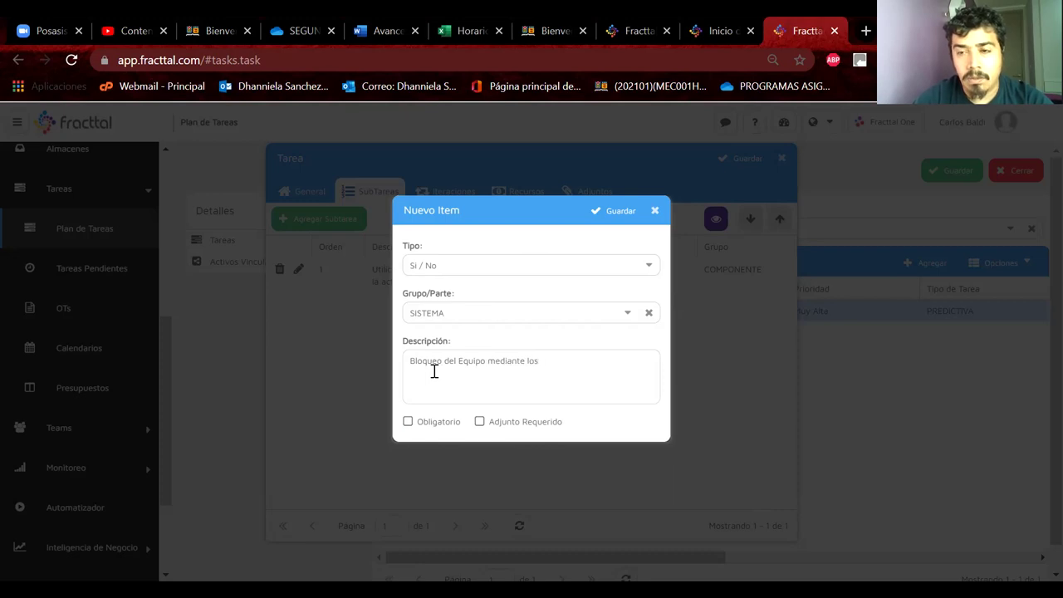
text( el L)
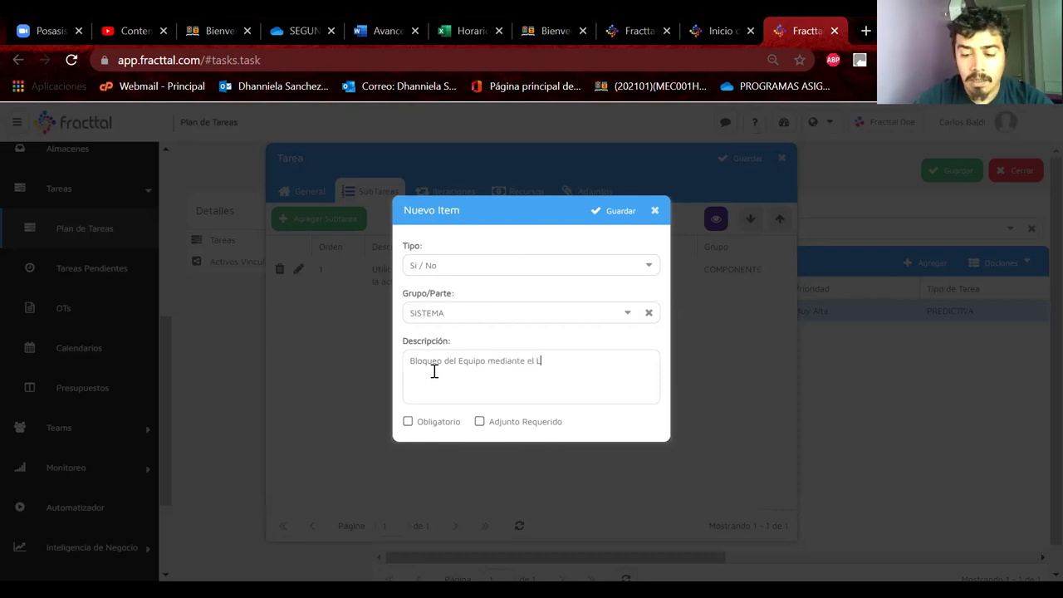
text(ock O)
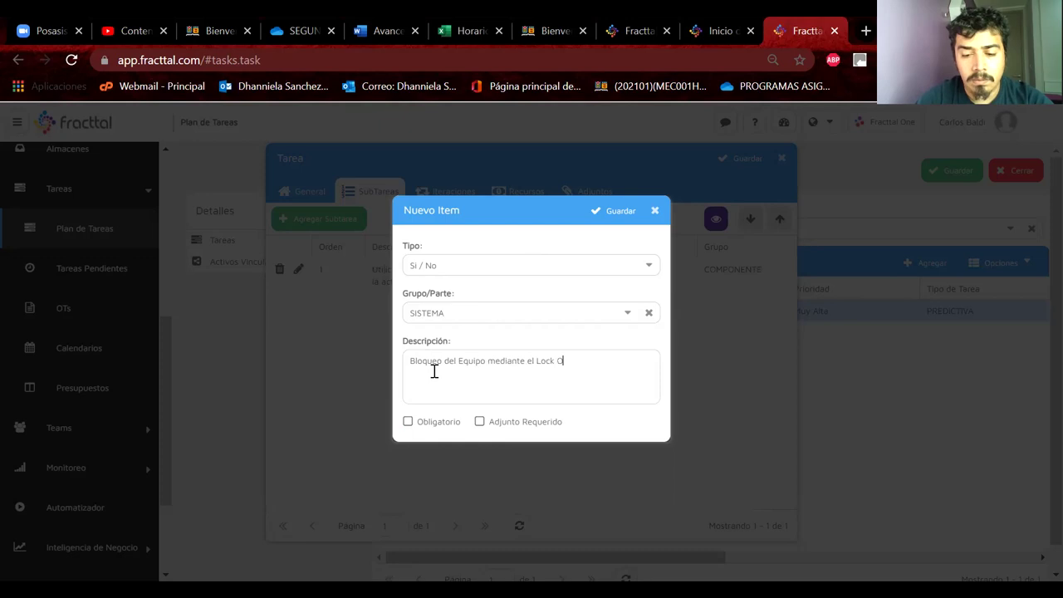
text(ut)
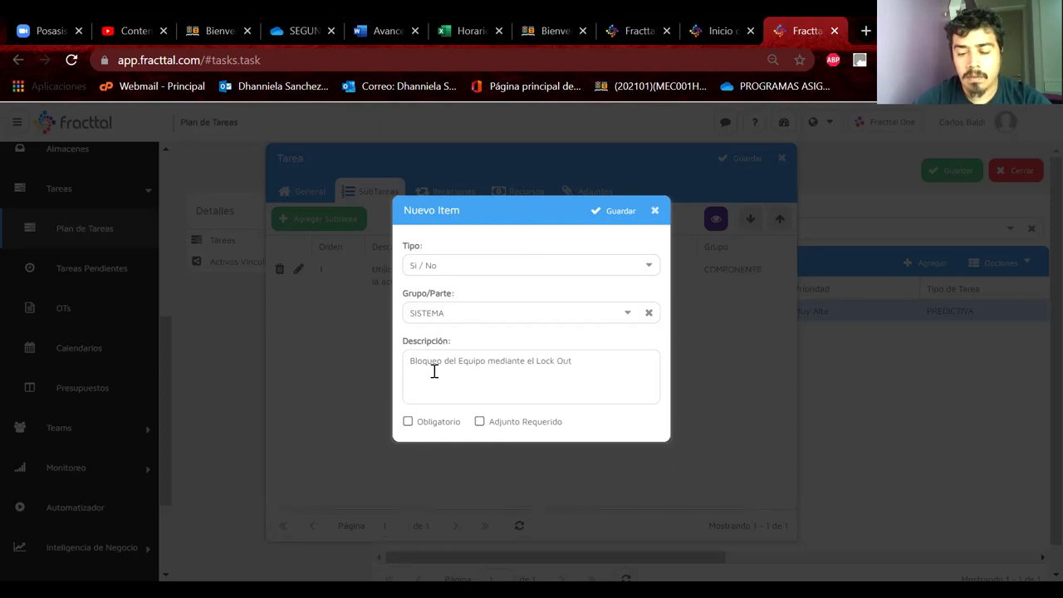
text(,de )
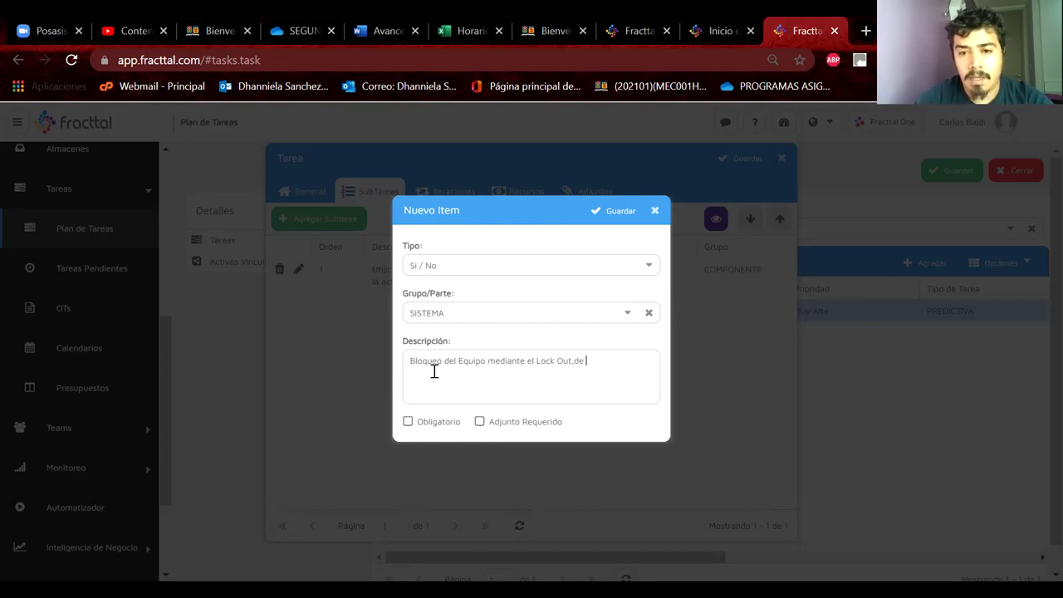
text( de cada integrante de)
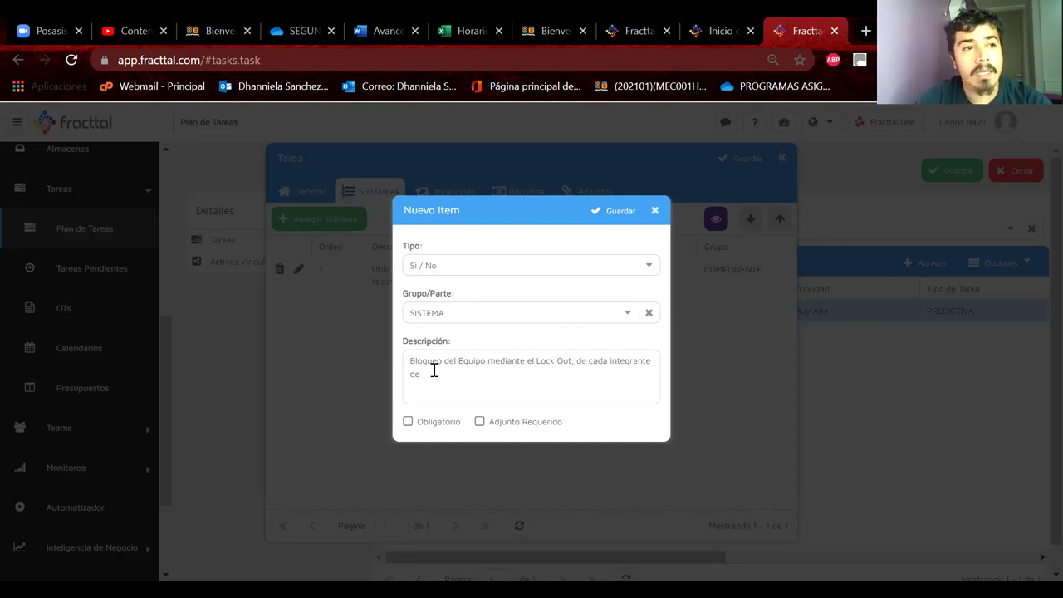
text(l grupo)
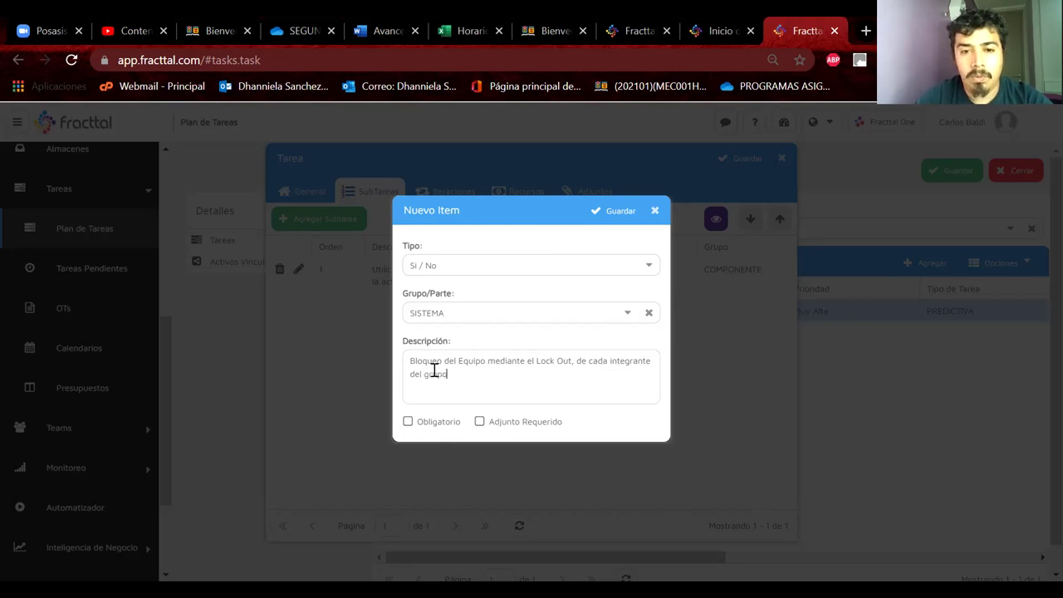
text( de trabajo.)
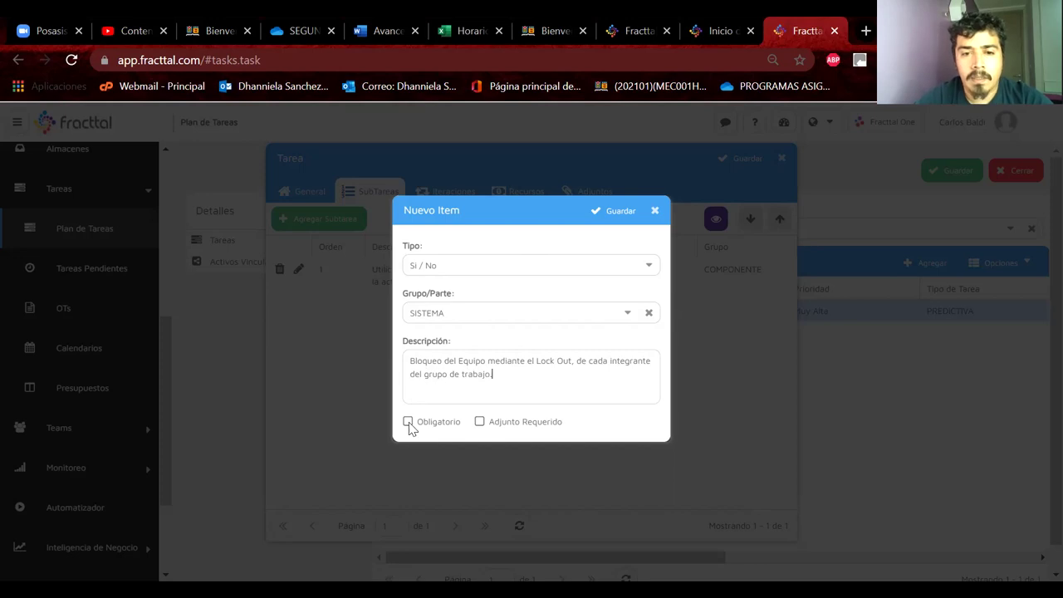
click(408, 421)
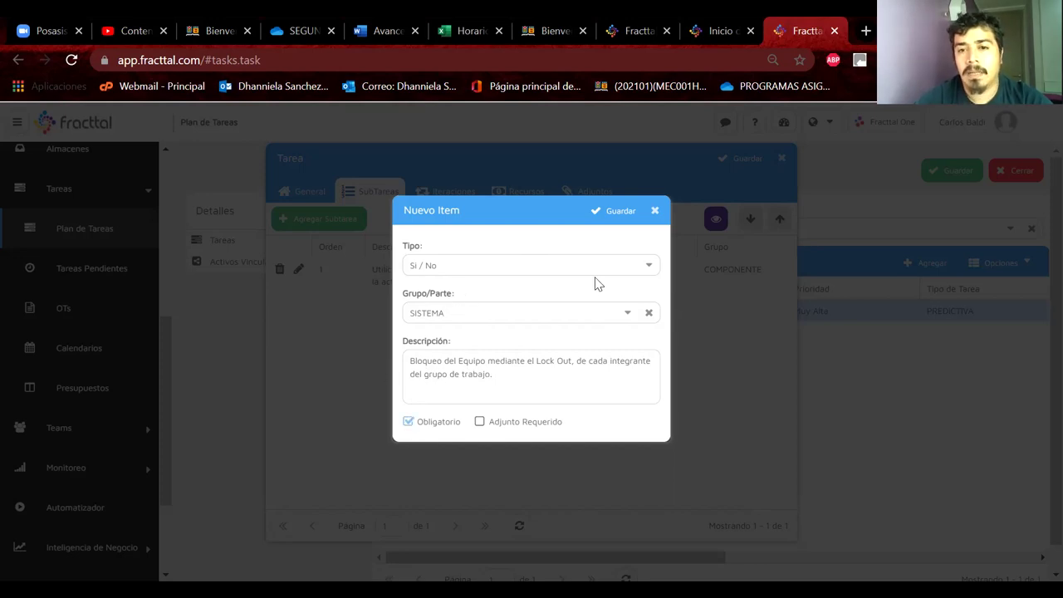
click(617, 226)
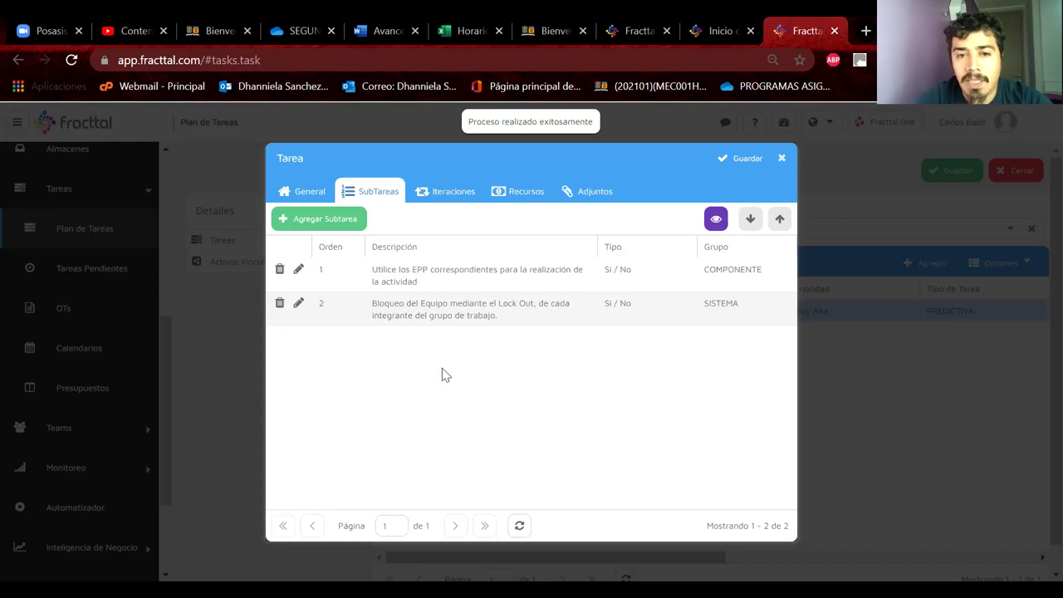
Step: Move the Lock Out subtask above the EPP subtask in the execution order and select it again
click(404, 312)
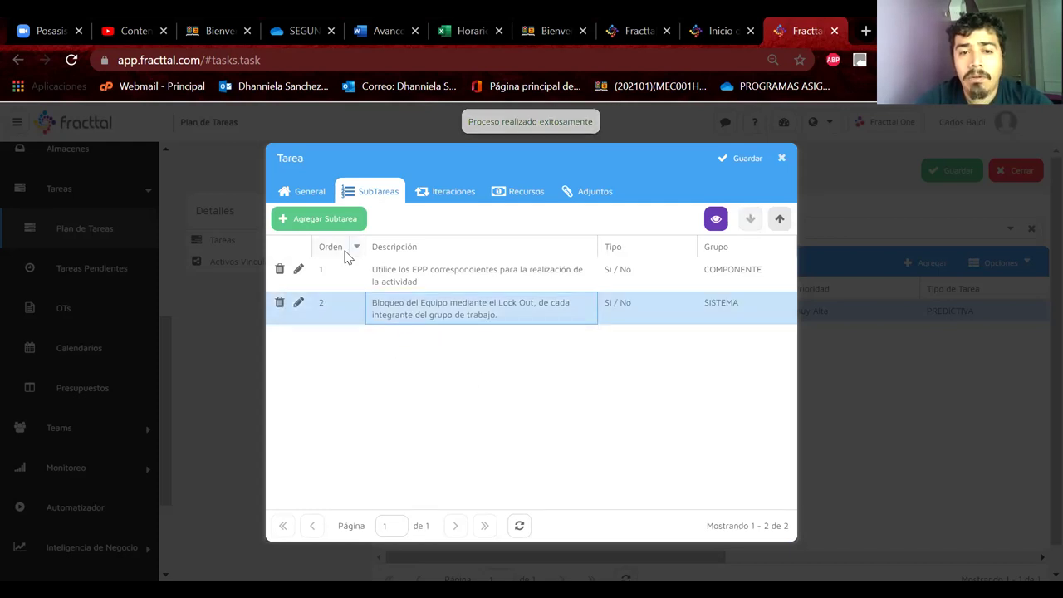
click(779, 222)
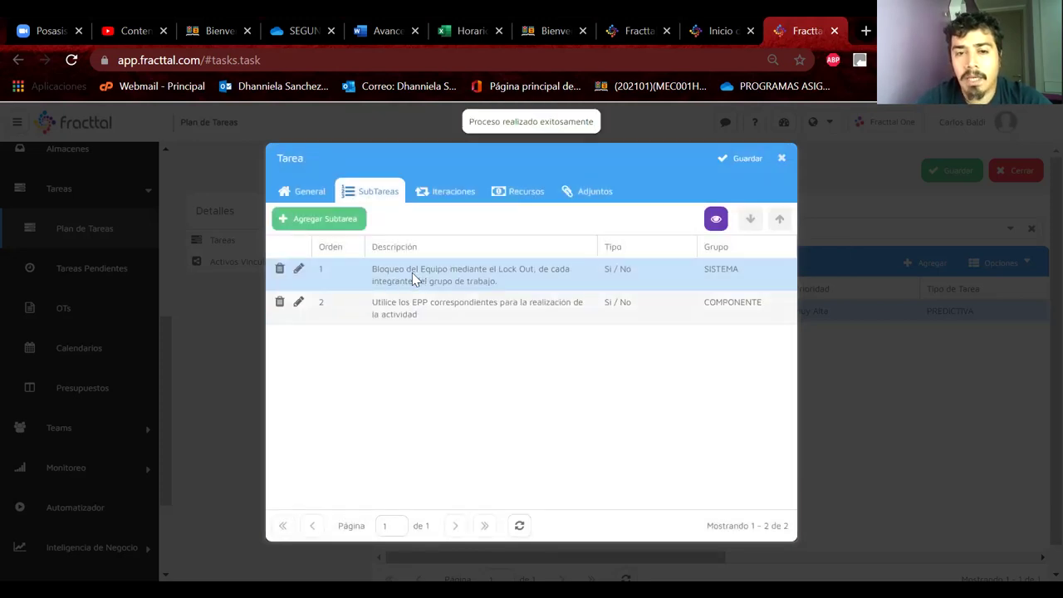
click(413, 316)
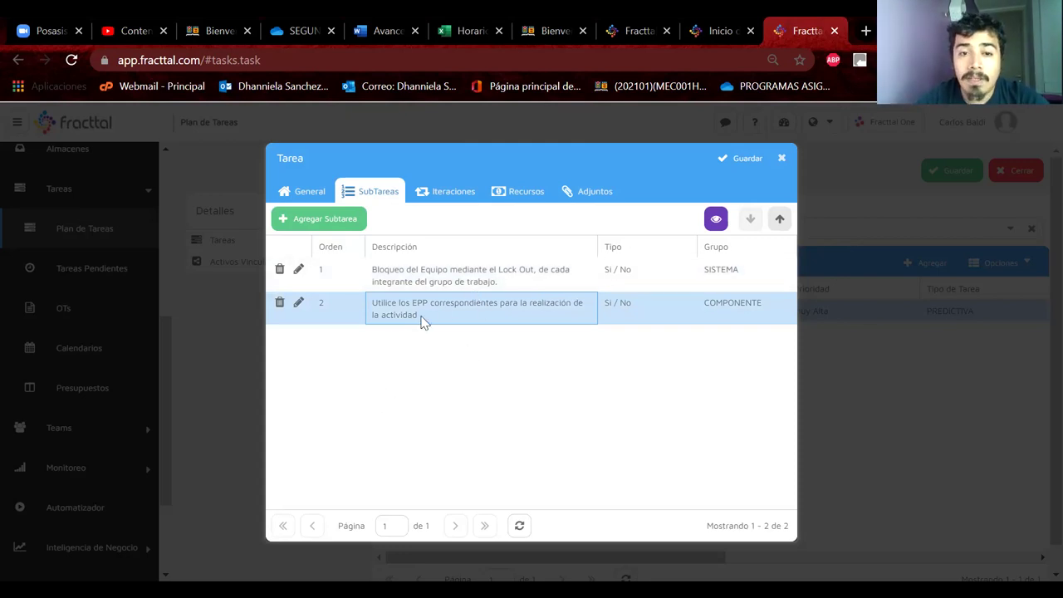
click(494, 281)
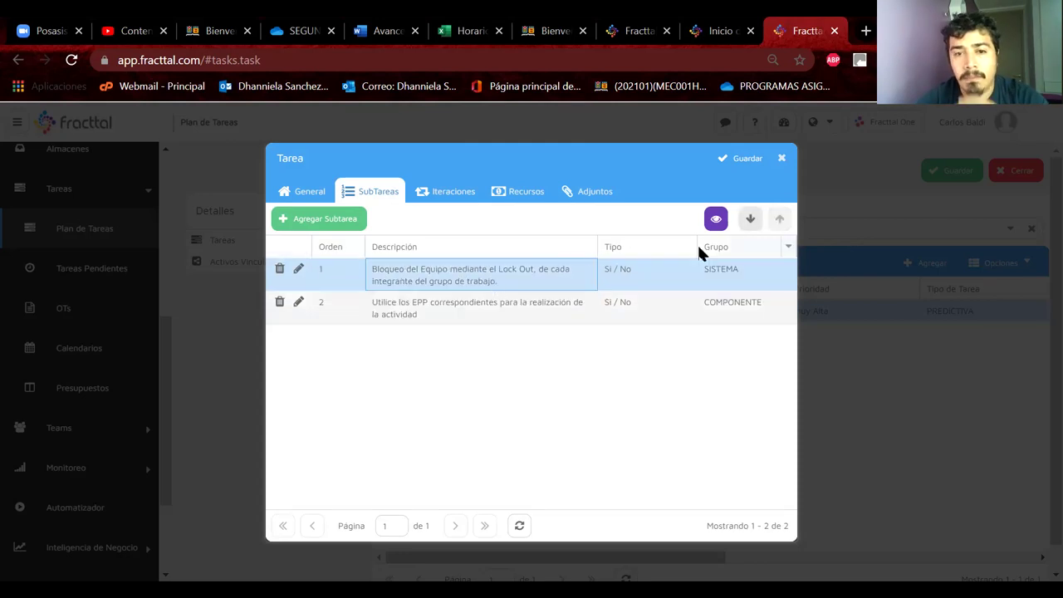
Step: Move the Lock Out subtask below the EPP subtask and start a Número subtask assigned to the COMPONENTE group
click(750, 219)
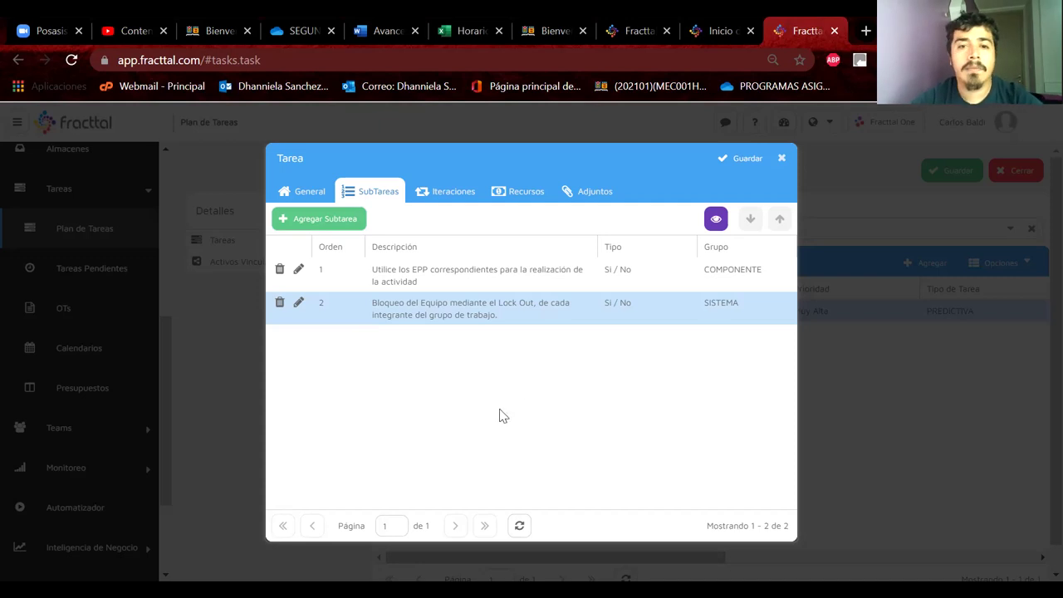
click(317, 232)
click(449, 262)
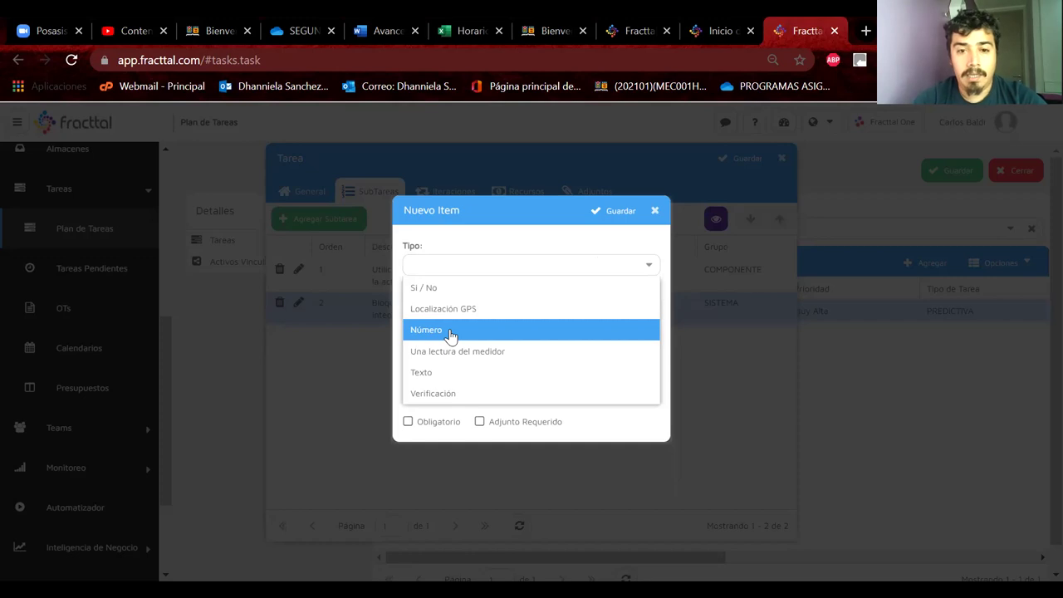
click(449, 332)
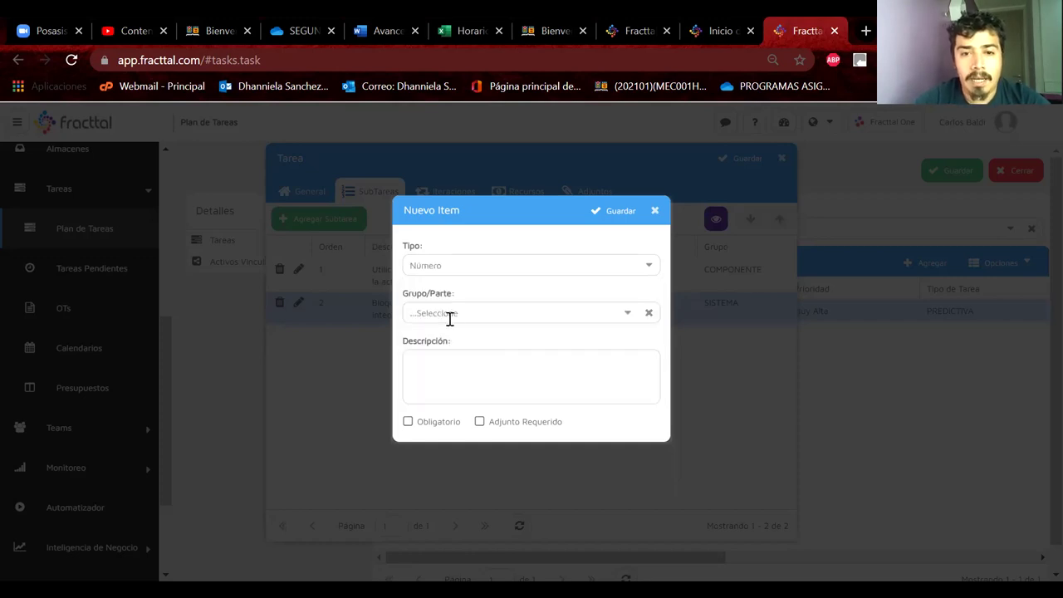
click(625, 320)
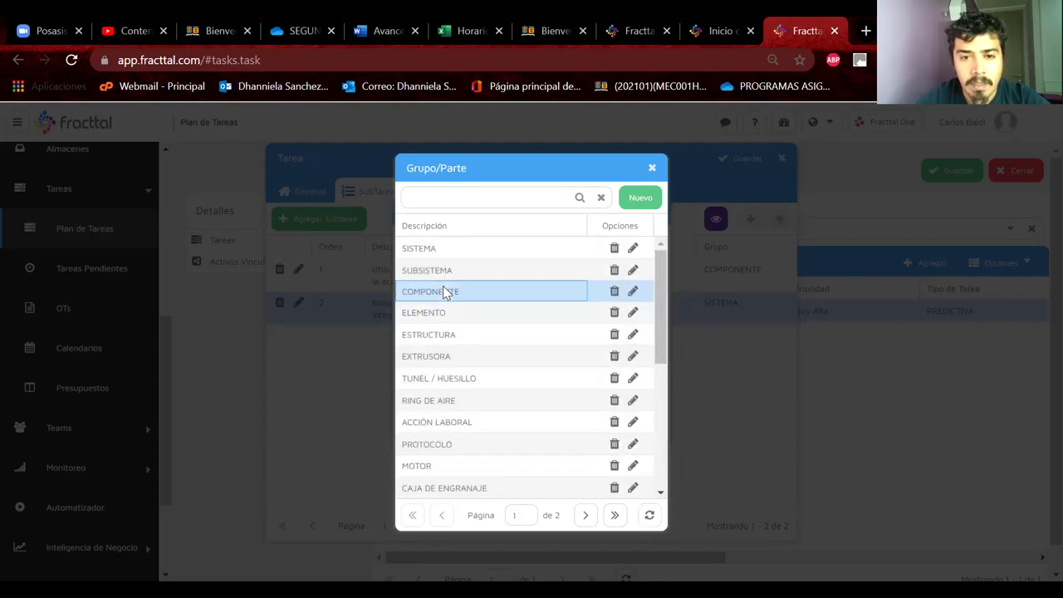
click(442, 289)
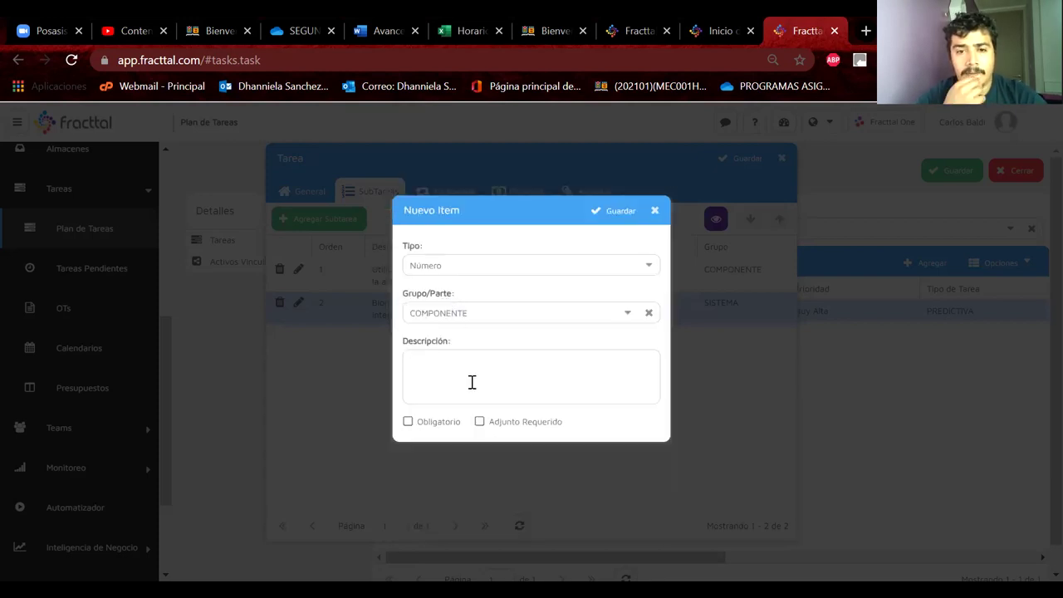
Step: Describe the subtask as "Medir la Temperatura del Componente a realizar la actividad" and save it
text(Me)
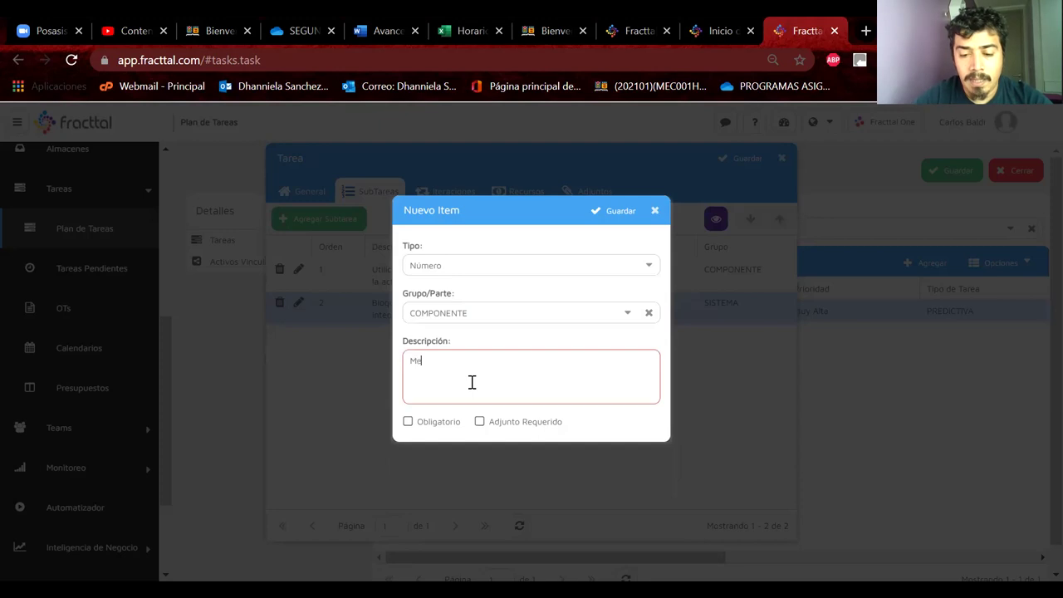
text(dir la Tempera)
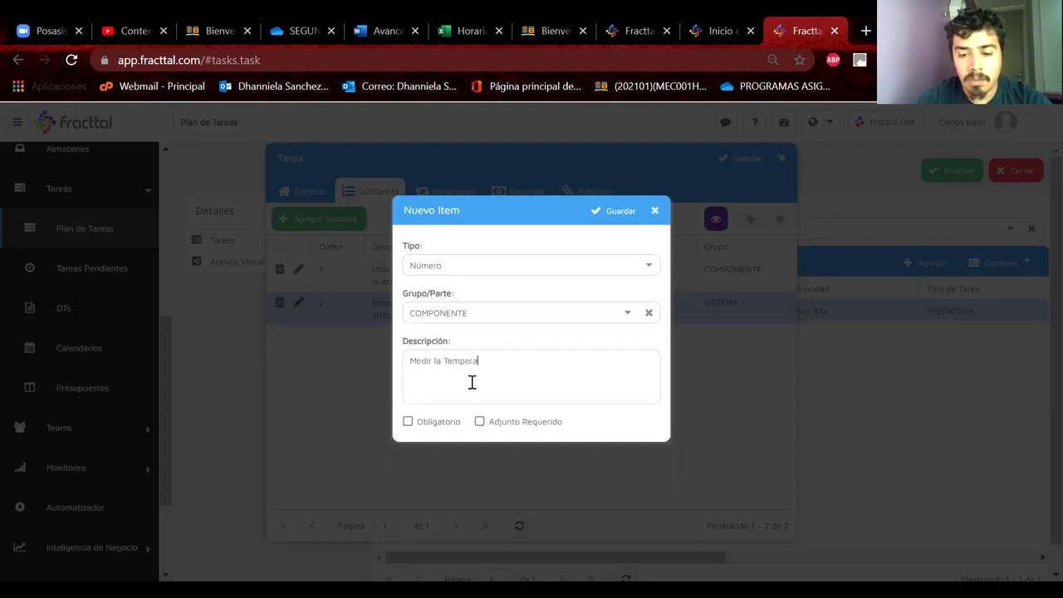
text(tu)
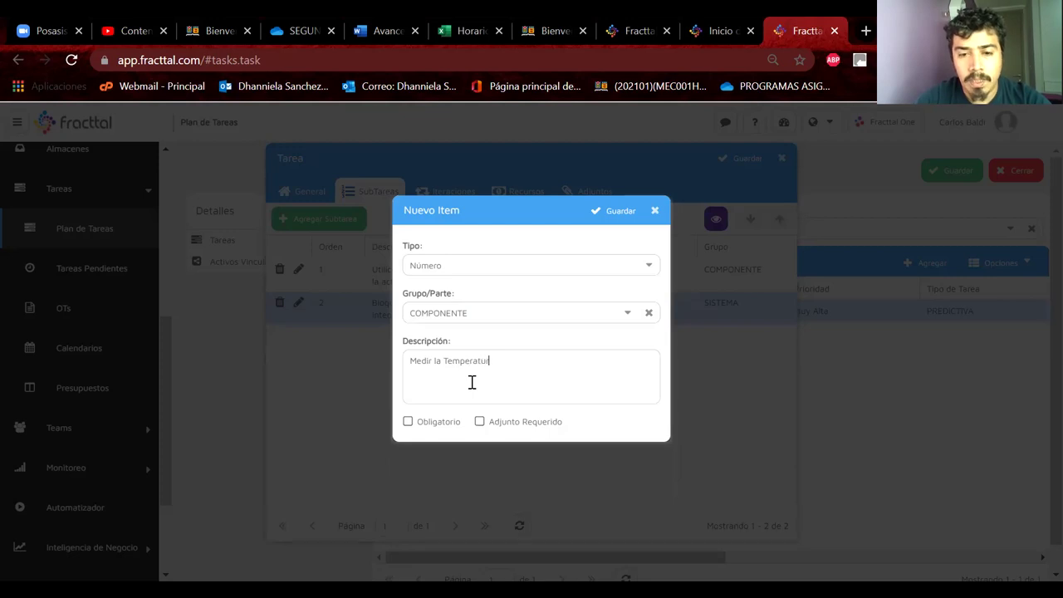
text(ra del equipo)
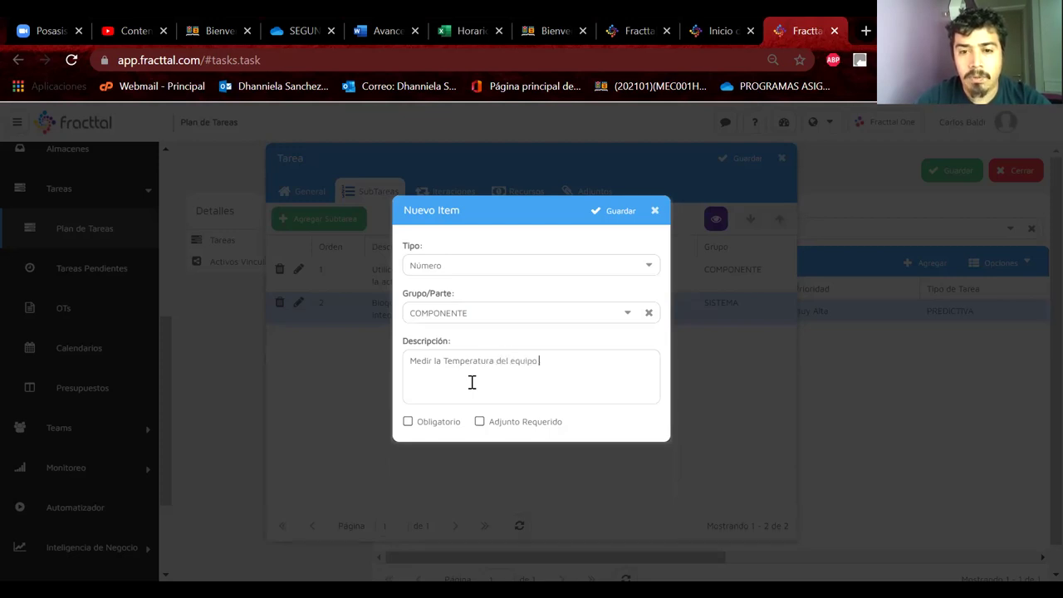
key(BackSpace)
key(BackSpace)
key(BackSpace)
key(BackSpace)
key(BackSpace)
key(BackSpace)
key(BackSpace)
text(Compo)
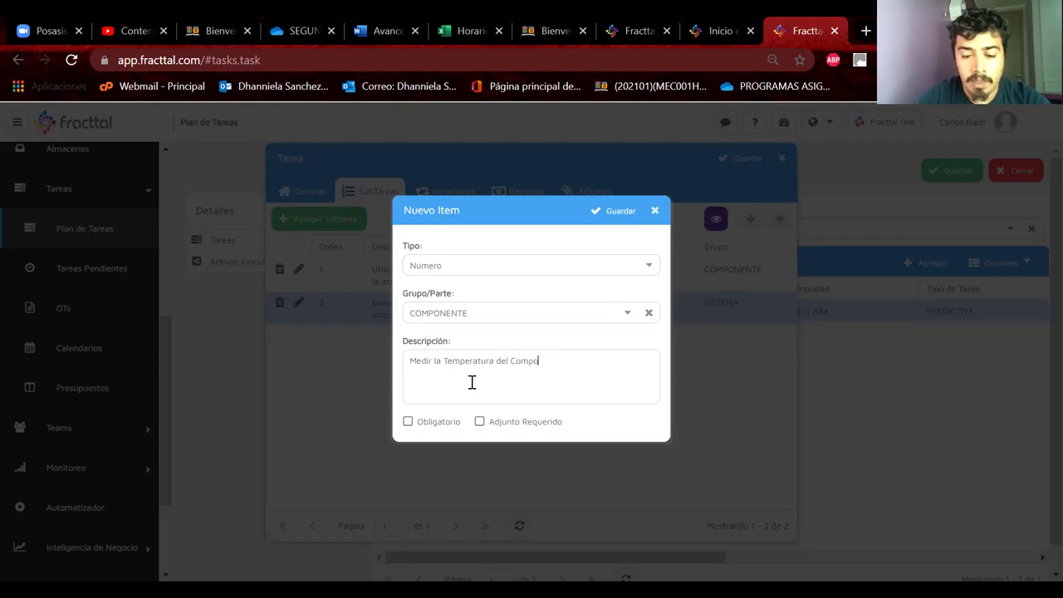
text(nente a realiza)
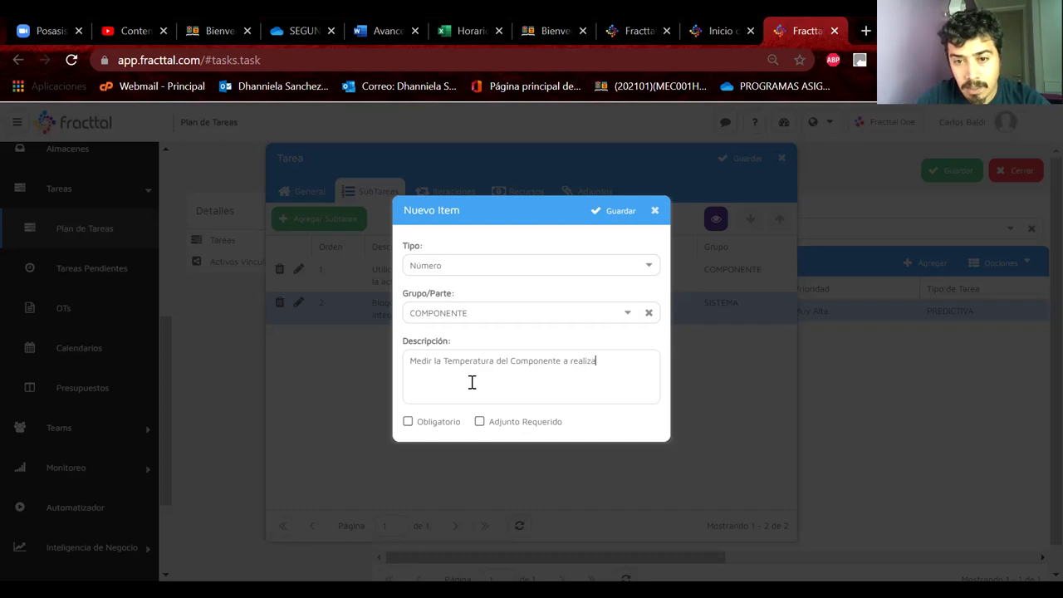
text(r la actividad)
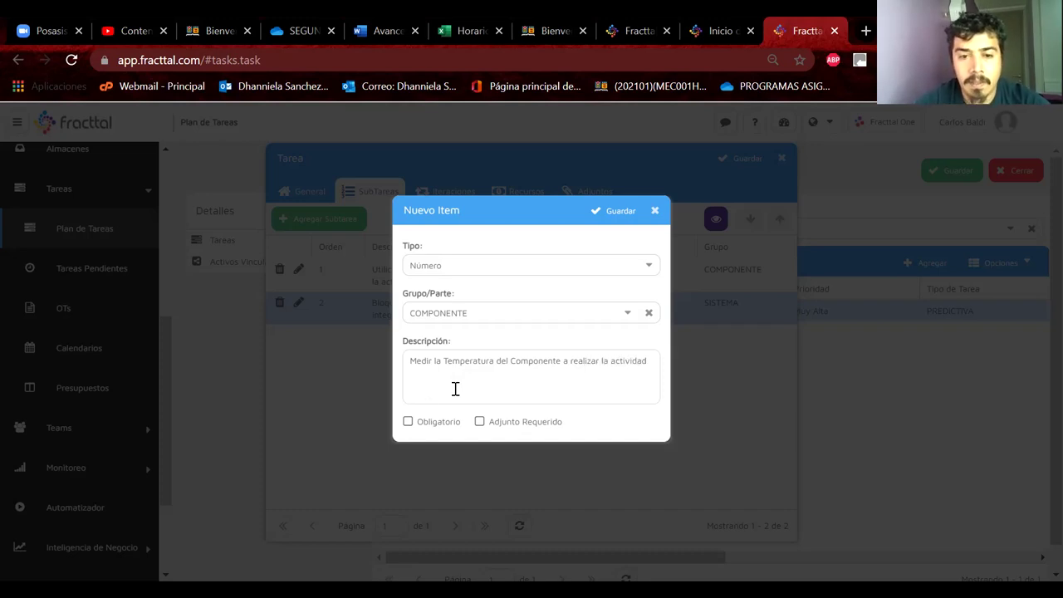
click(616, 211)
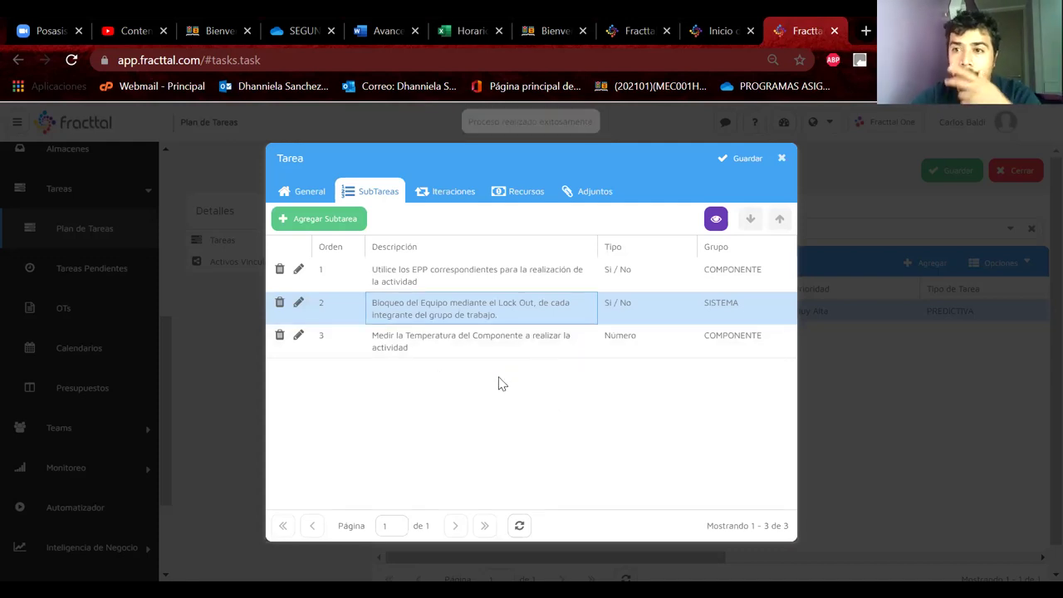
Step: Start a Texto subtask and describe it as "Indique el codigo del componente que realizará el muestreo de aceite."
click(325, 223)
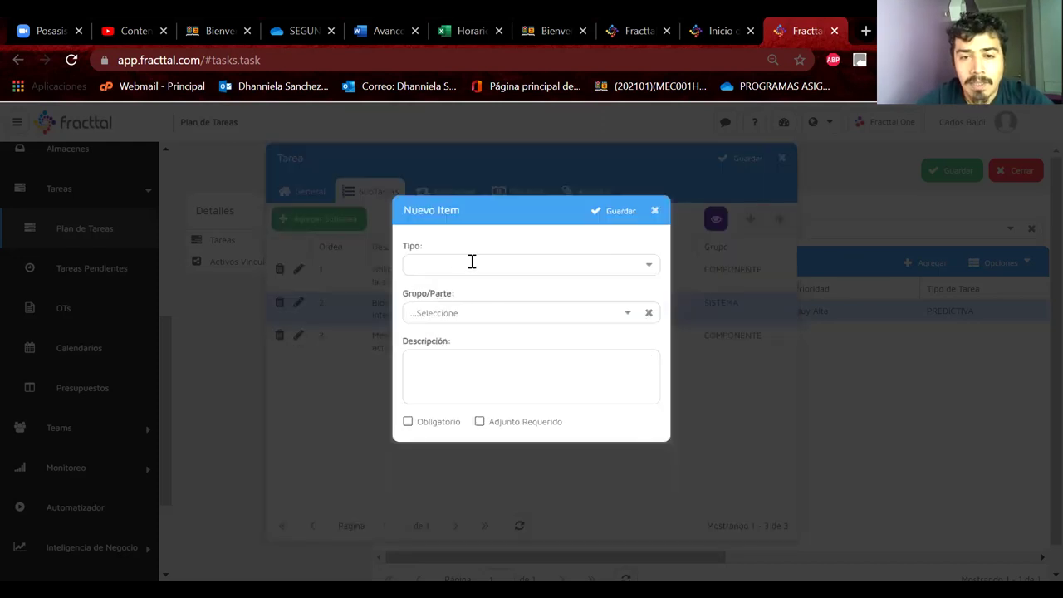
click(449, 265)
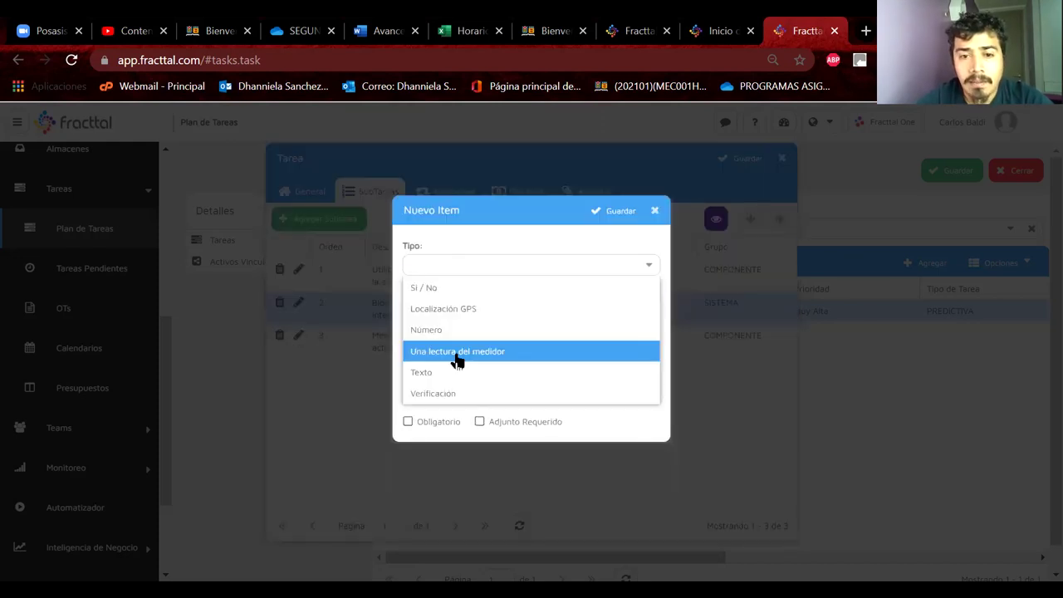
click(440, 372)
click(470, 368)
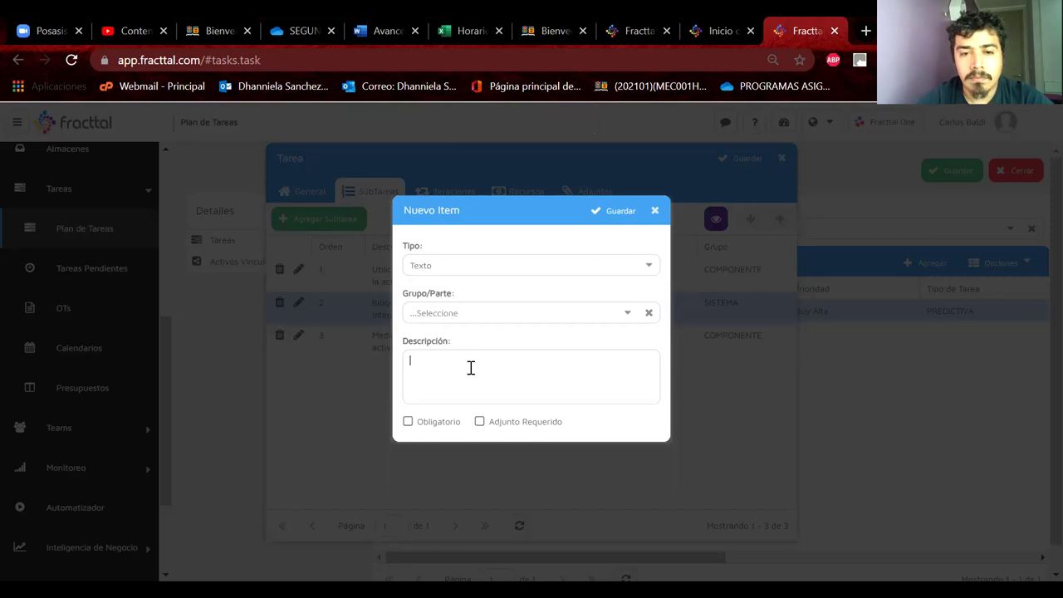
text(InIndique el codi)
key(BackSpace)
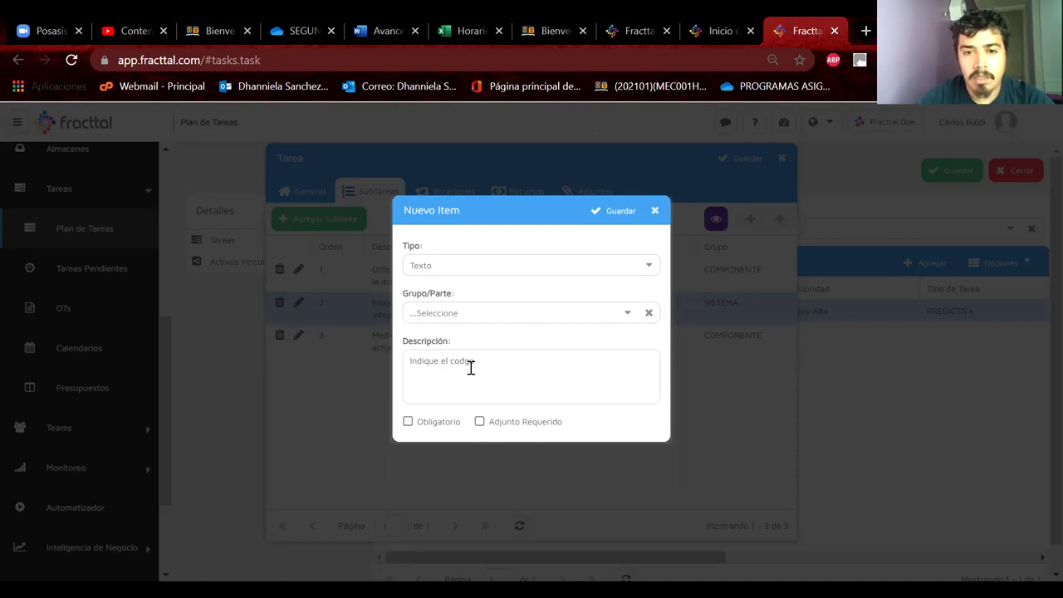
key(BackSpace)
key(BackSpace)
text(go del componmente)
key(BackSpace)
key(BackSpace)
text(ente qu)
text(e realiz)
text(a)
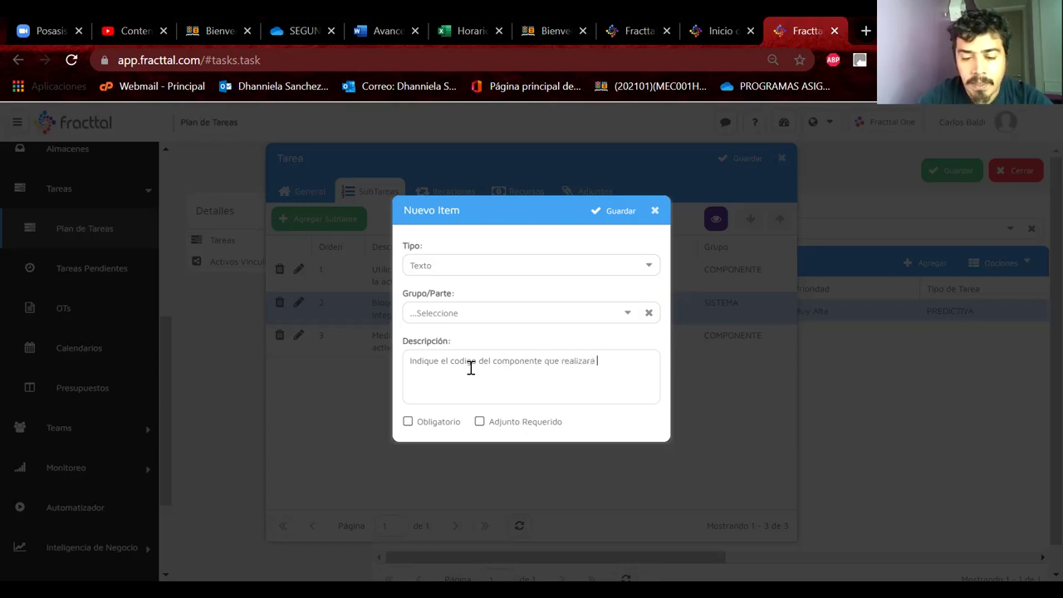
text(rpa n)
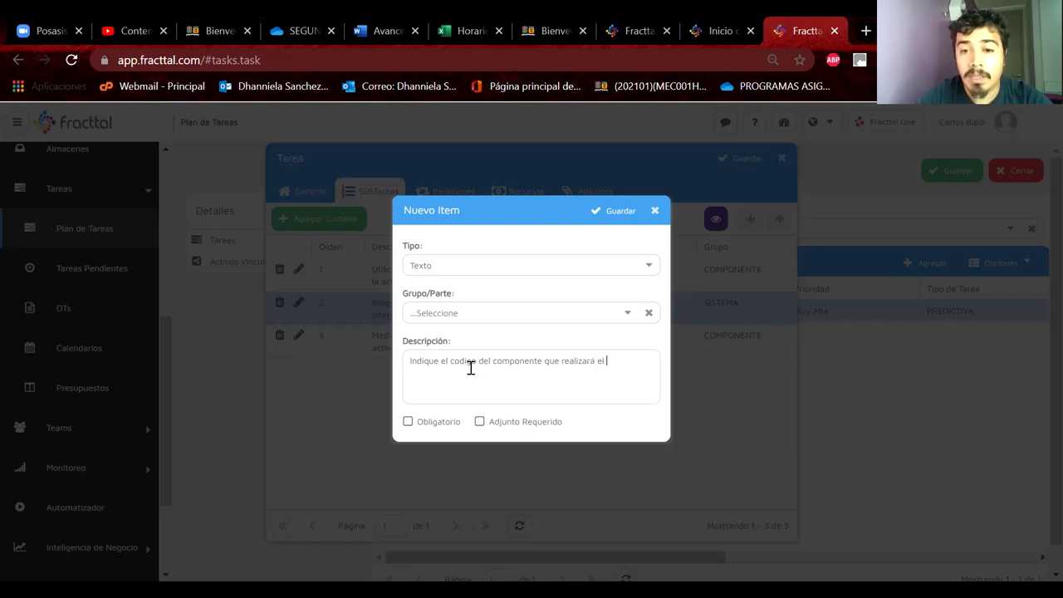
text(mues)
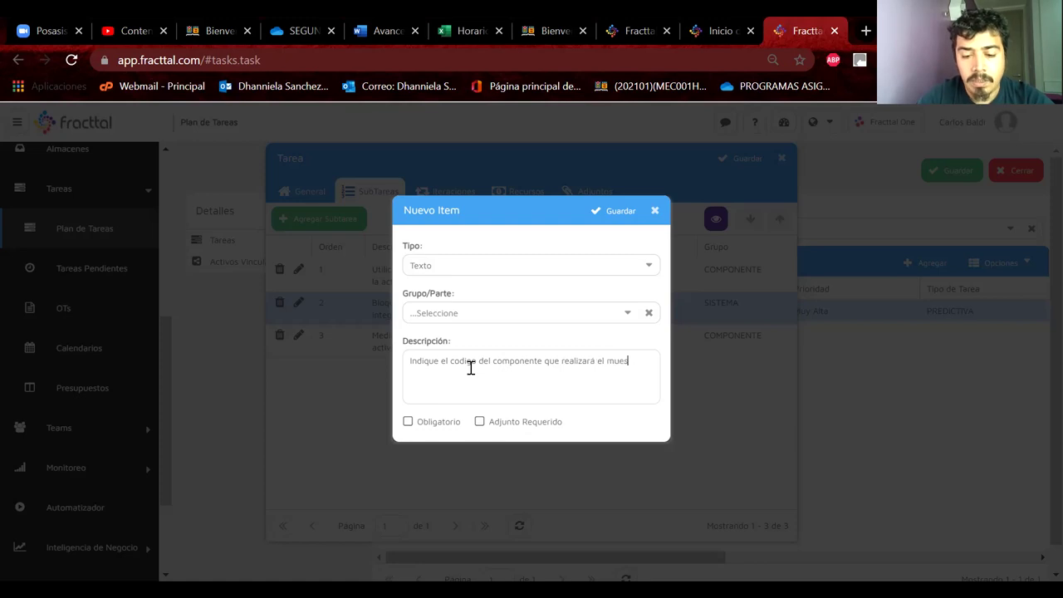
text(treo de aceite. NOTA: recoge)
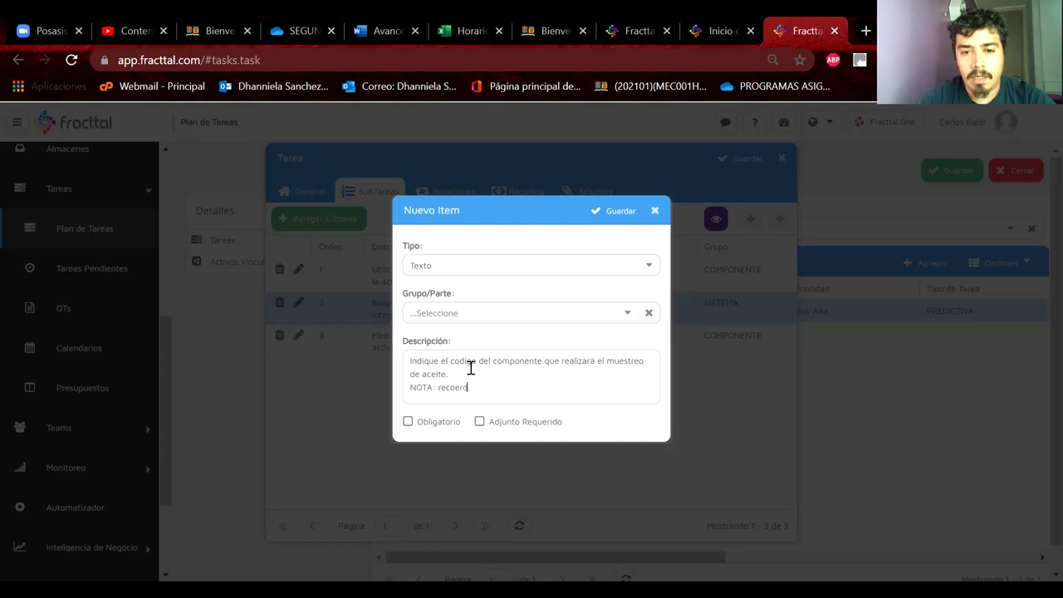
Step: Complete the description's second line as "NOTA: recordar escribir la informacion completa en el rotulo de frasco de muestreo"
text(rda)
text(r esc)
text(ribir)
text(orma)
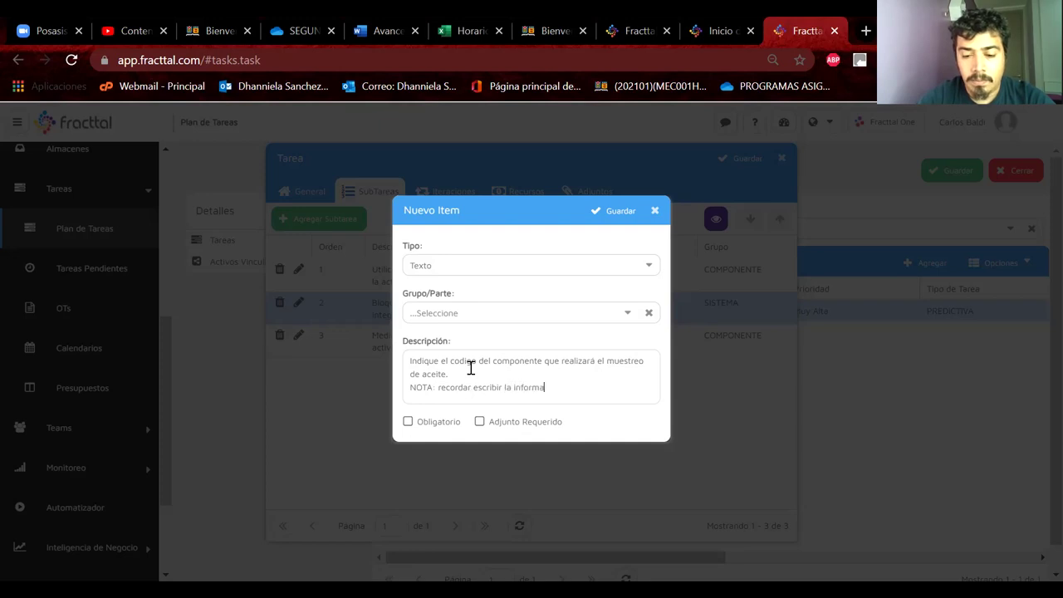
text(cion completa de)
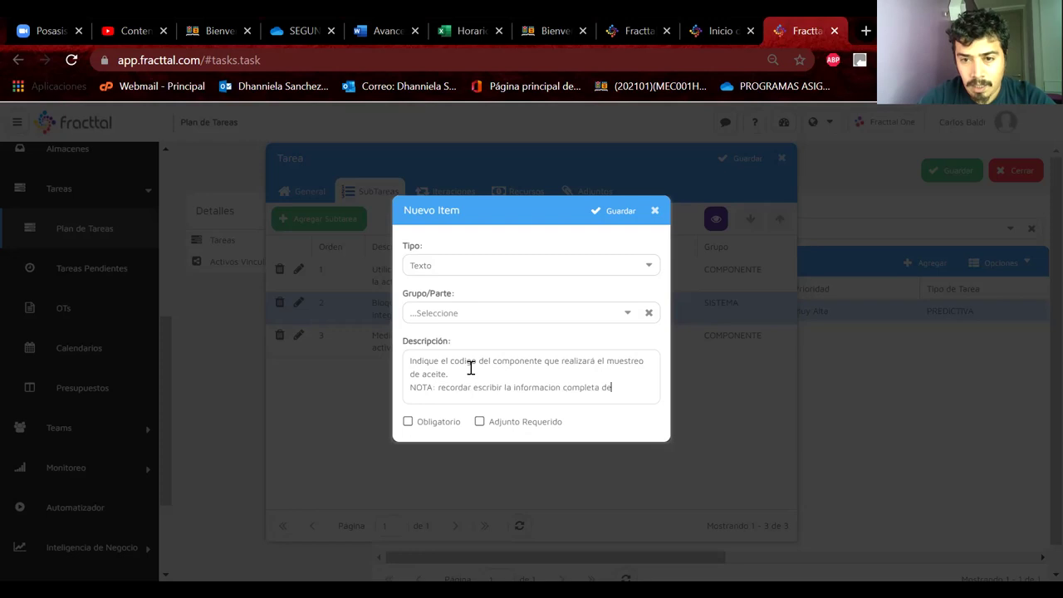
key(BackSpace)
key(BackSpace)
text(en el rotulo de frasco de me)
key(BackSpace)
key(BackSpace)
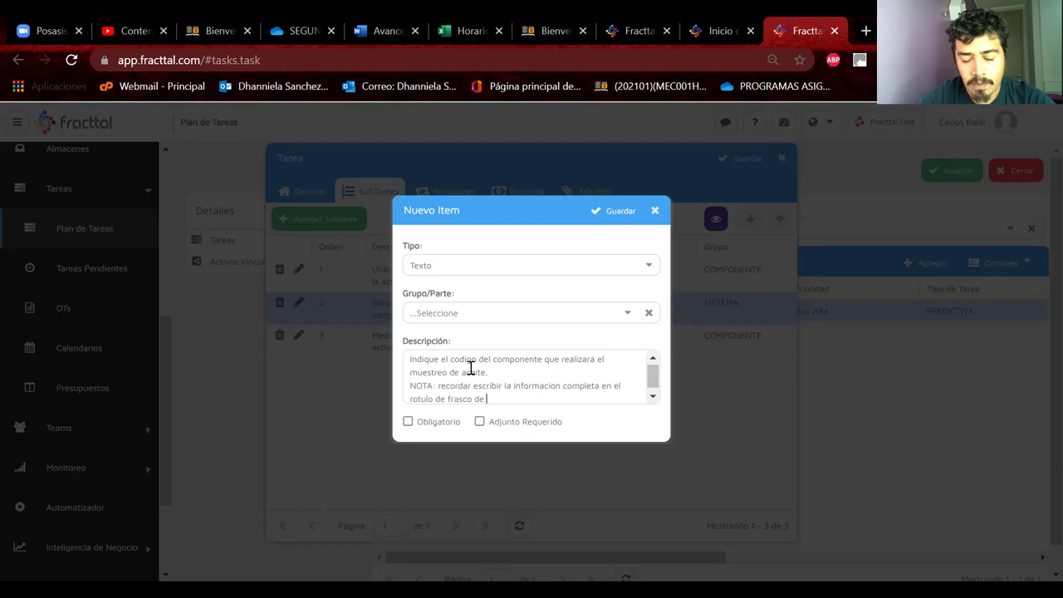
text(muestreo)
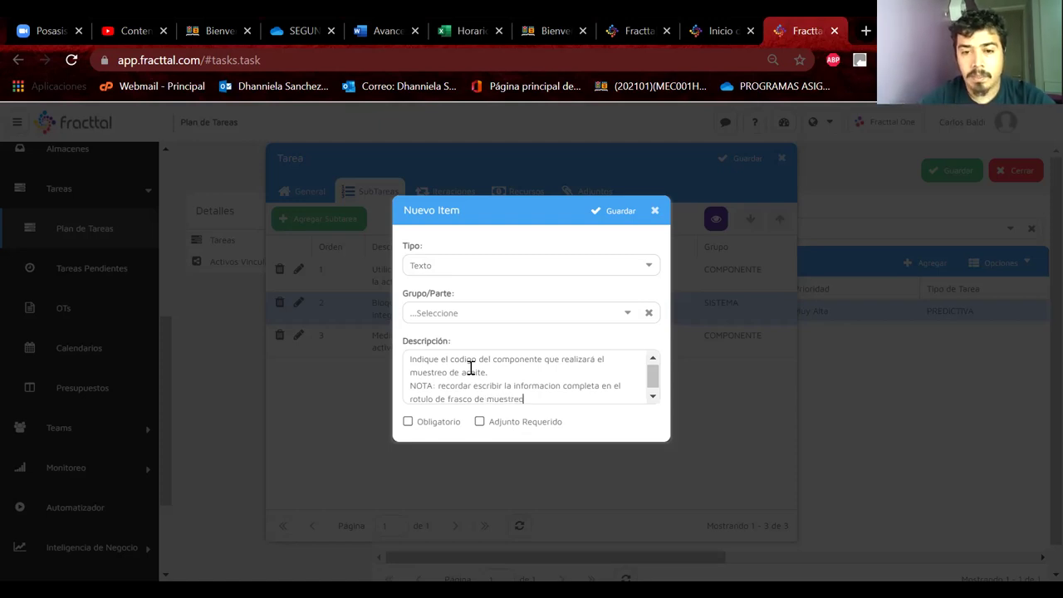
drag(471, 373, 409, 374)
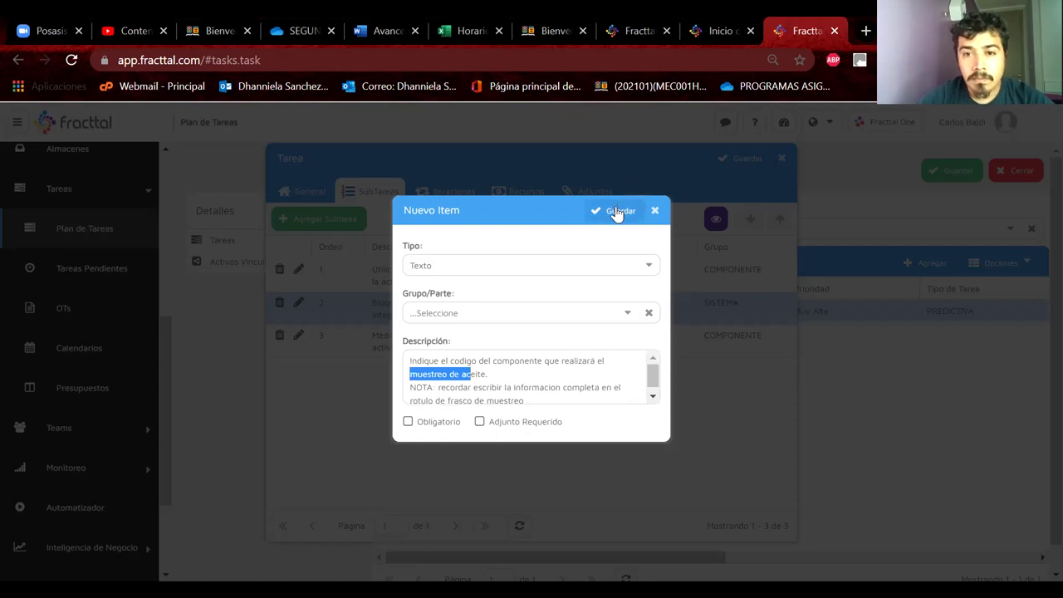
Step: Assign the oil sampling code subtask to the COMPONENTE group and save it
click(627, 313)
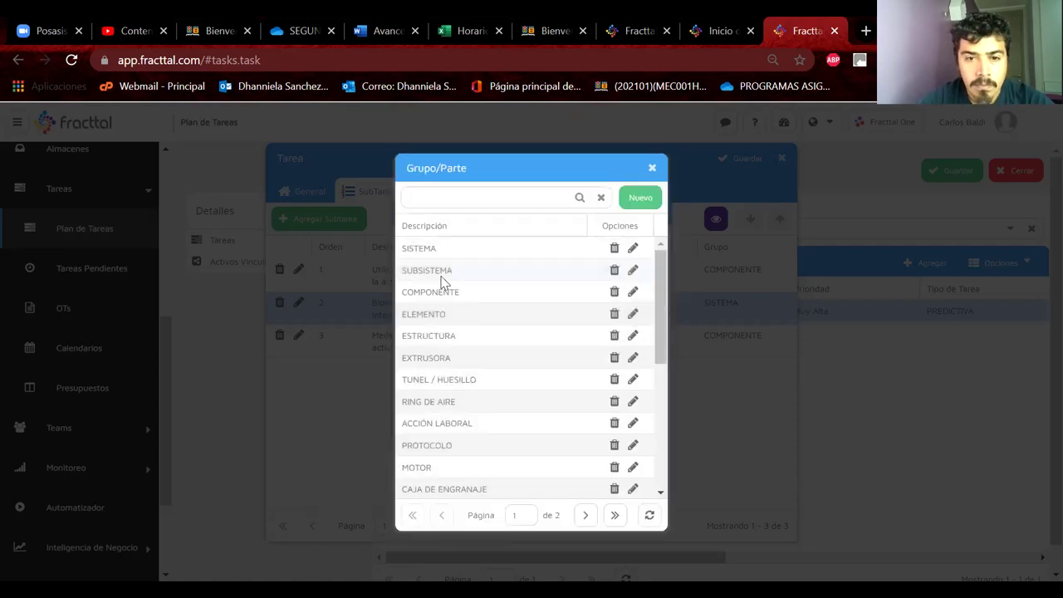
click(439, 292)
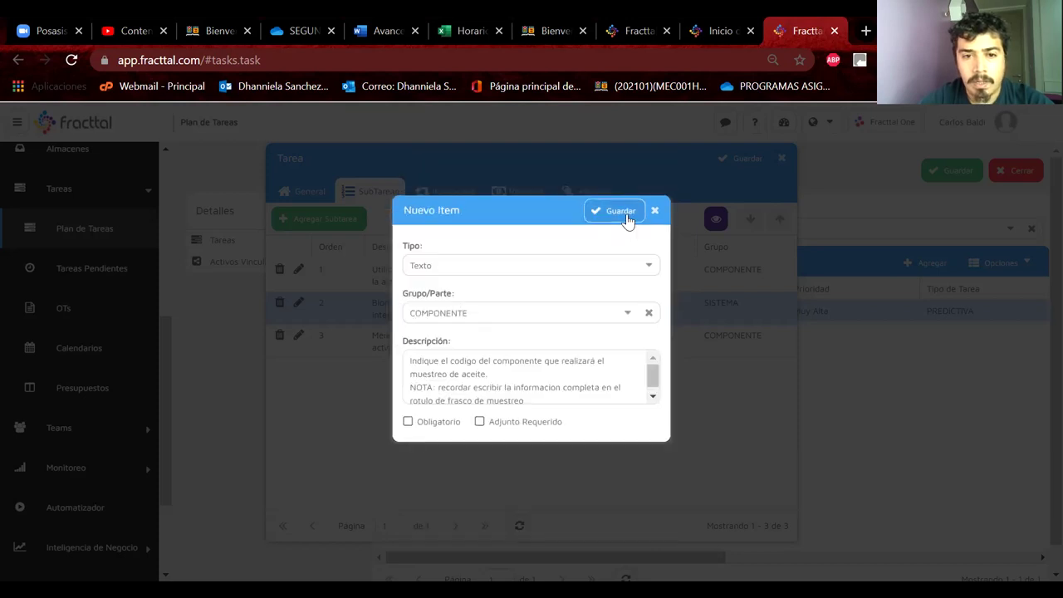
click(623, 211)
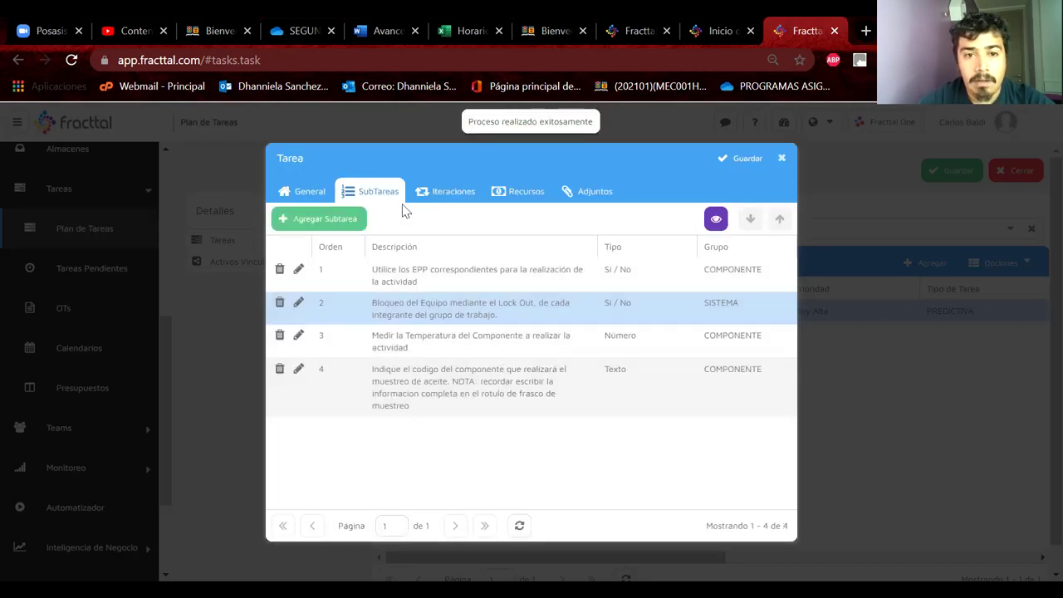
Step: Start a new subtask of type Si / No in the oil sampling task
click(324, 220)
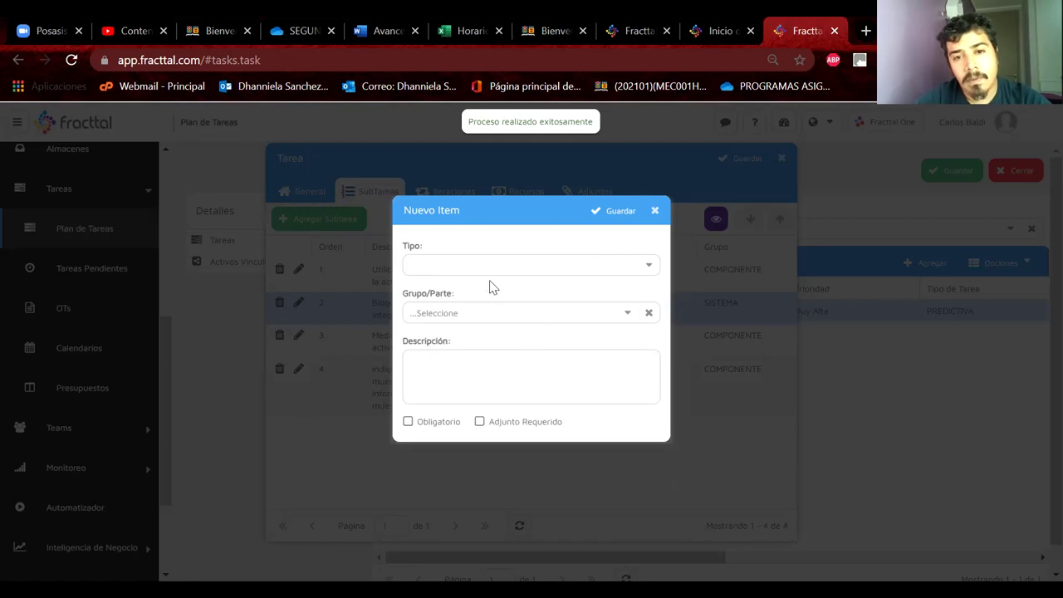
click(561, 261)
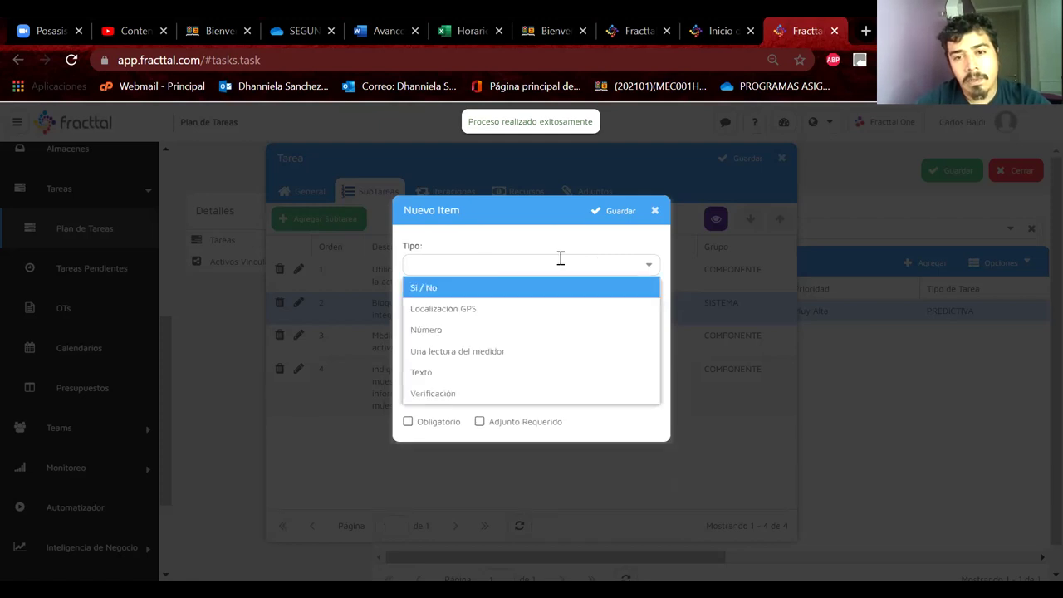
click(455, 288)
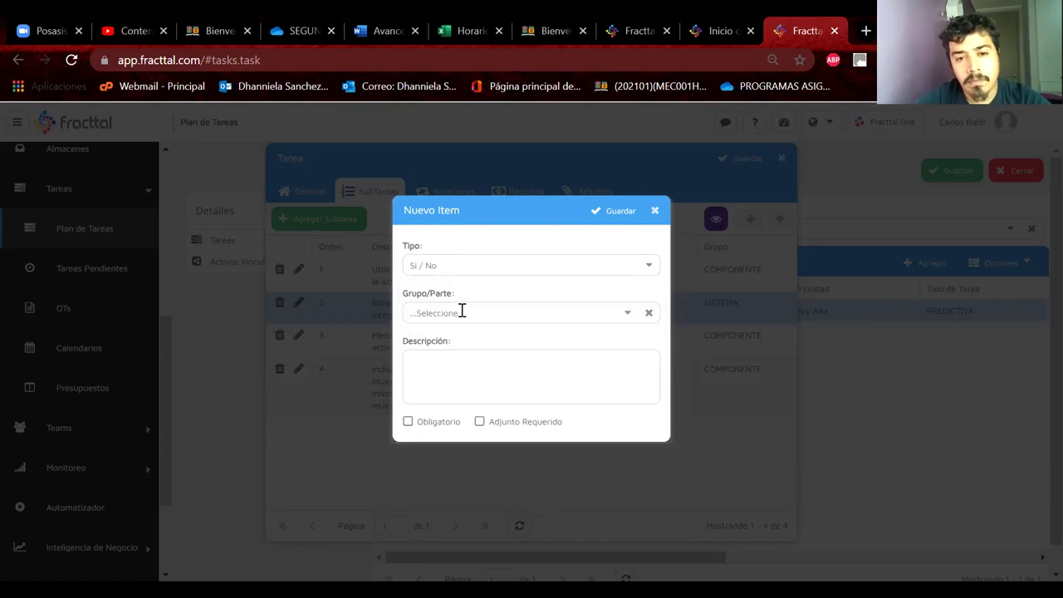
Step: Describe the subtask as "Verifique que cuenta con todos las herramientas e insumos" and save it without a group
click(455, 374)
text(SVerif)
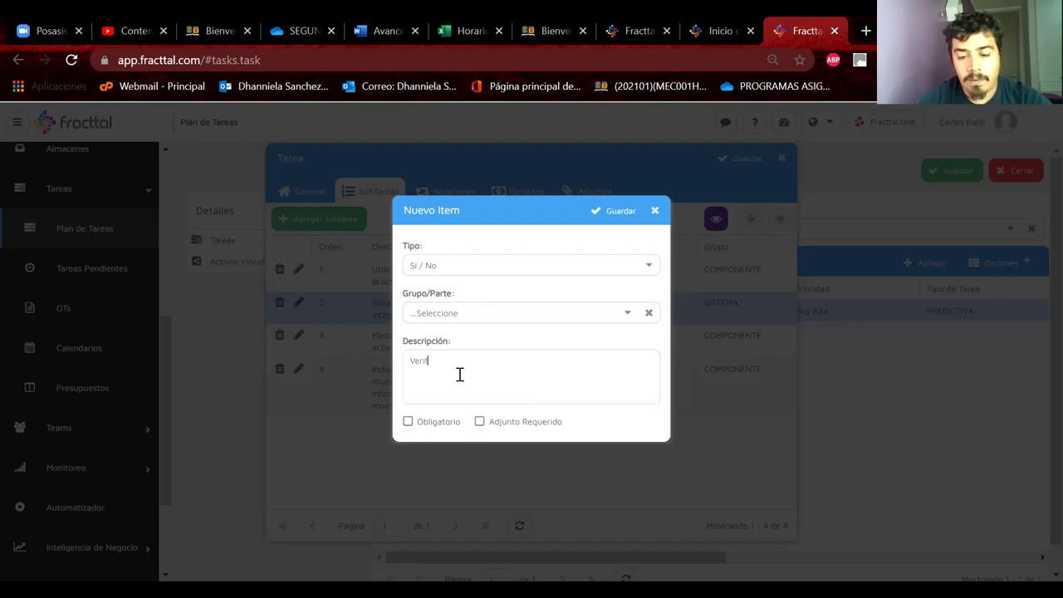
text(ique que cier)
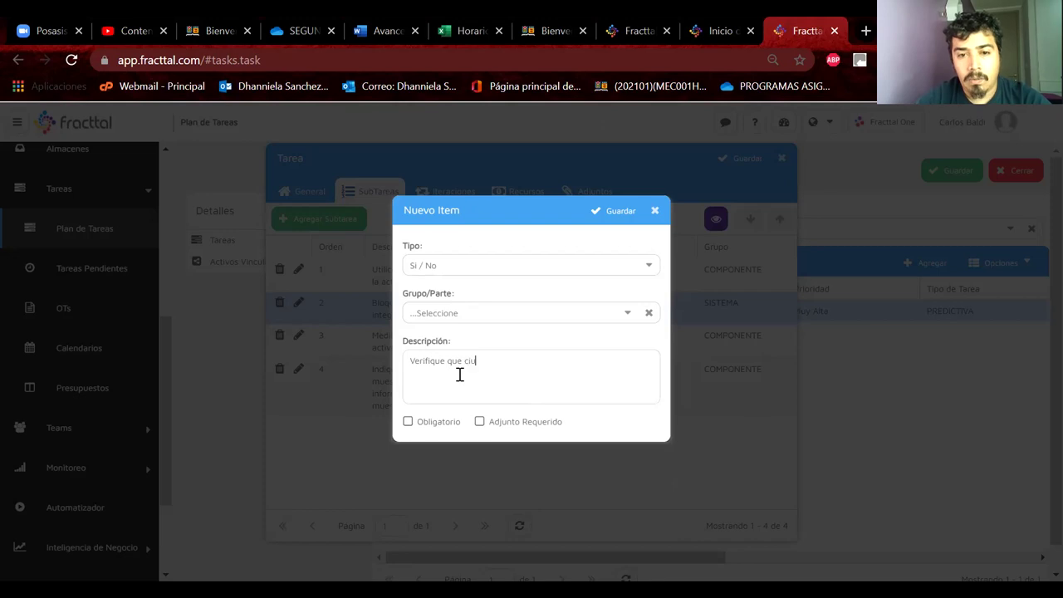
key(BackSpace)
key(BackSpace)
text(uent)
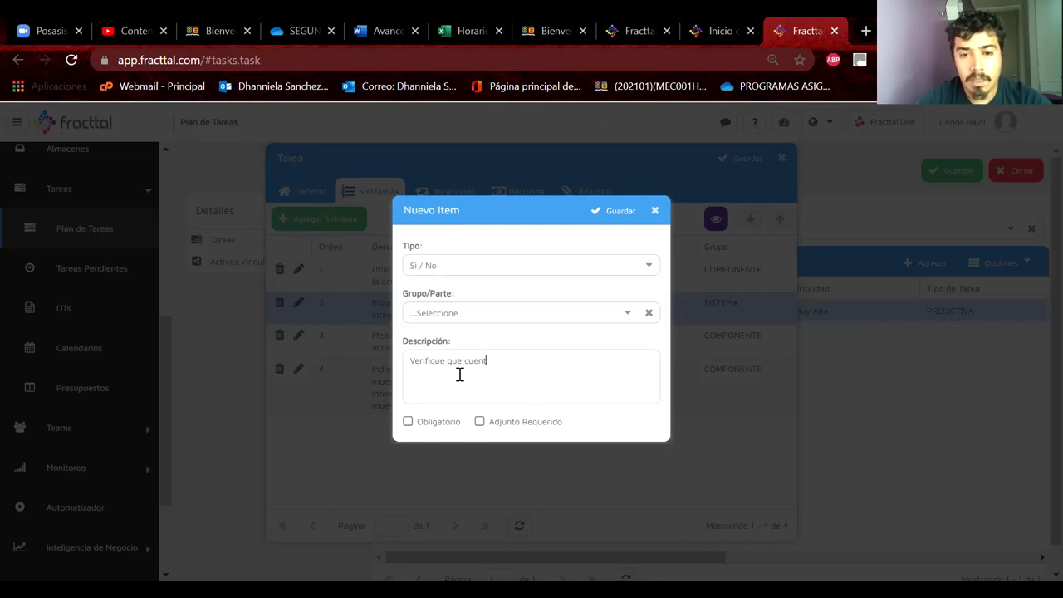
text(a con todos los)
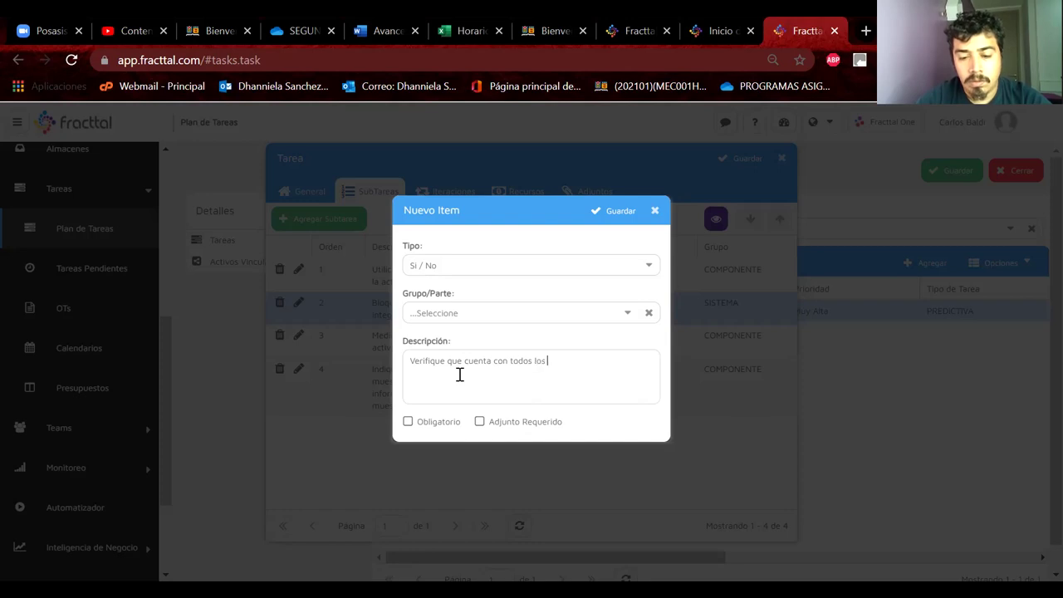
key(BackSpace)
key(BackSpace)
key(BackSpace)
key(BackSpace)
text(las herrami)
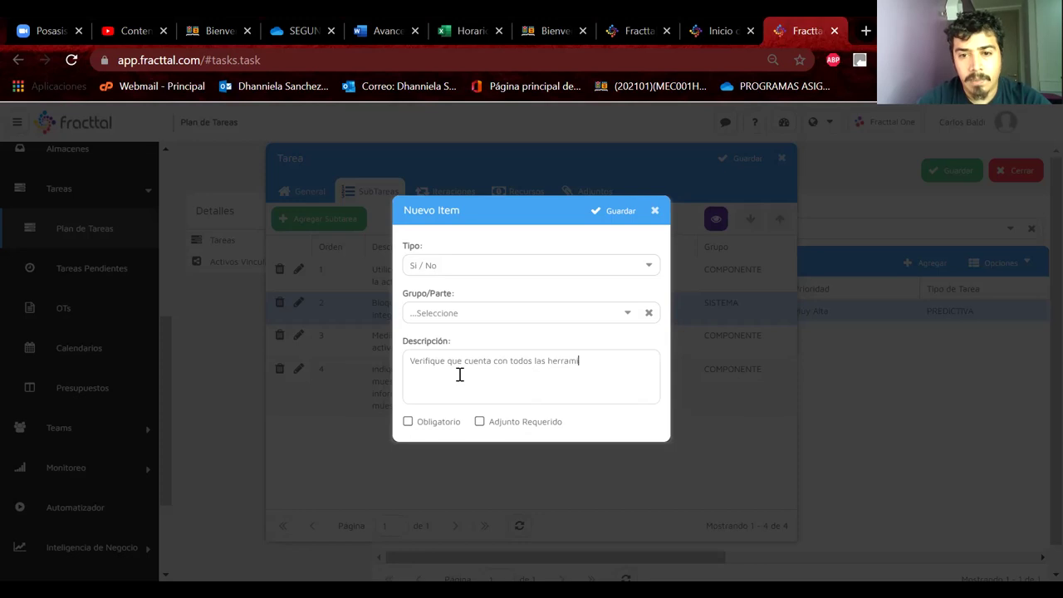
text(entas e insumos)
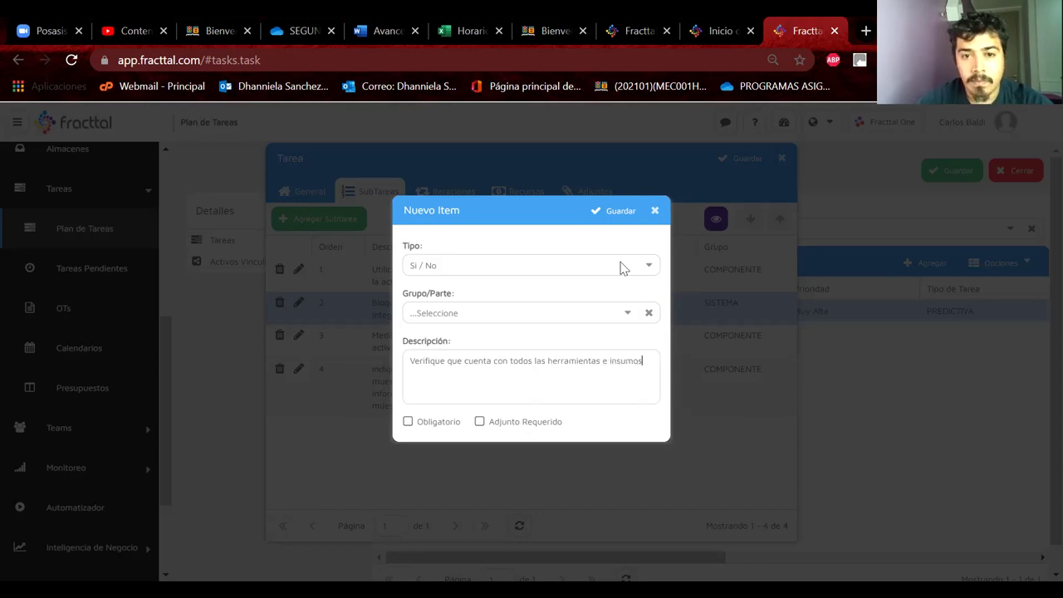
click(620, 212)
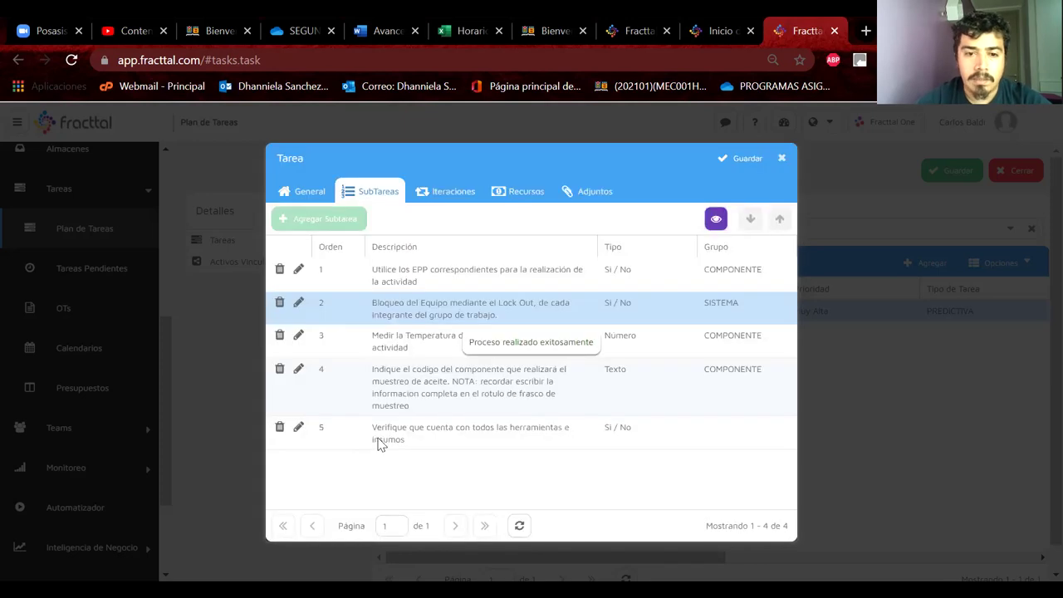
Step: Edit the tools and supplies subtask, ending its description with a period and adding a second line starting "Bomba de vacio manu"
click(465, 444)
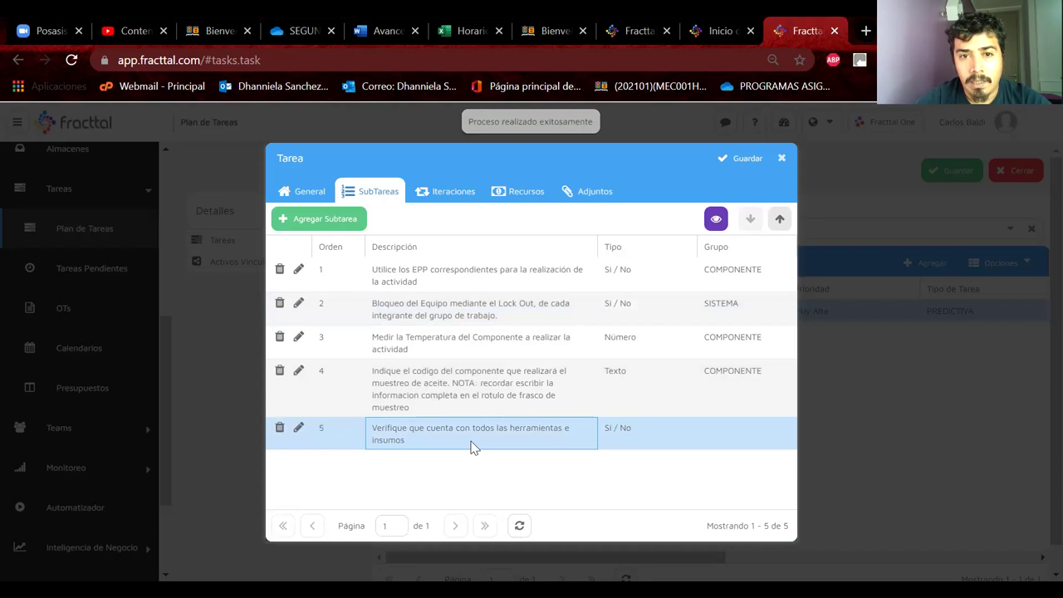
click(298, 430)
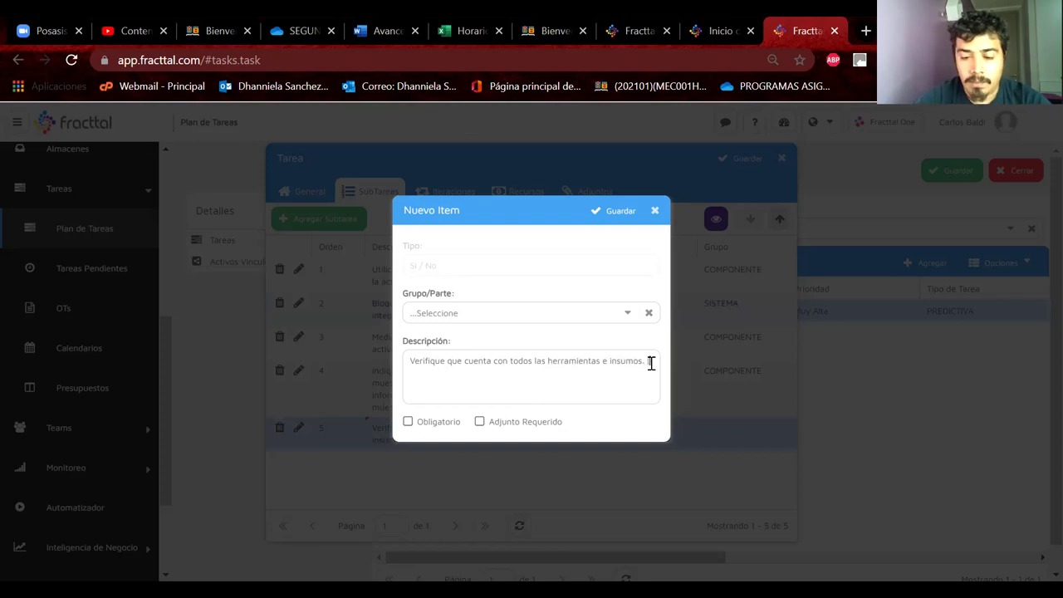
key(Return)
text((E)
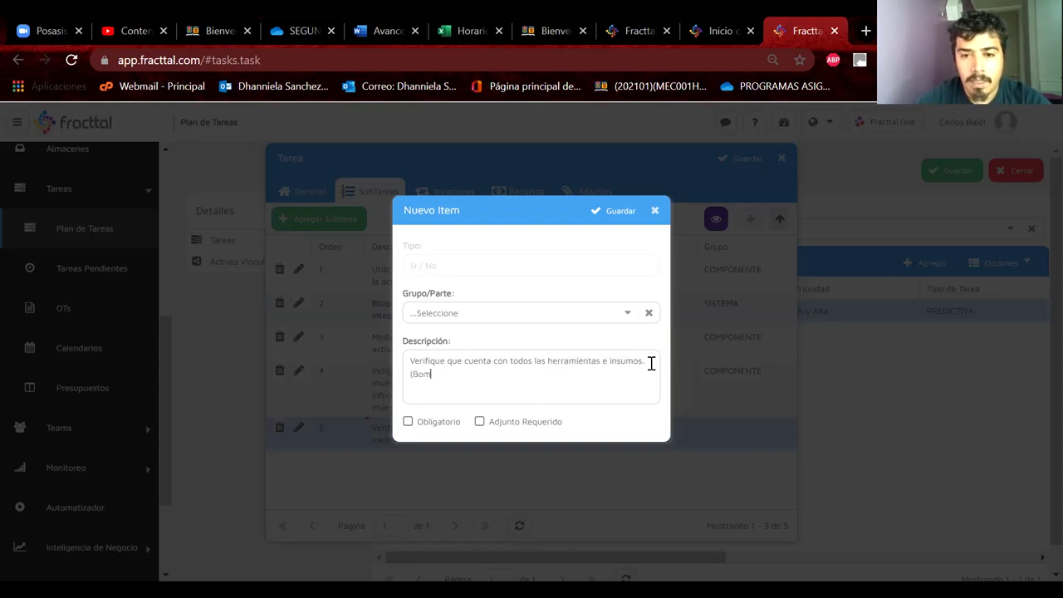
key(BackSpace)
key(BackSpace)
key(BackSpace)
key(Return)
text(Bomba de vac)
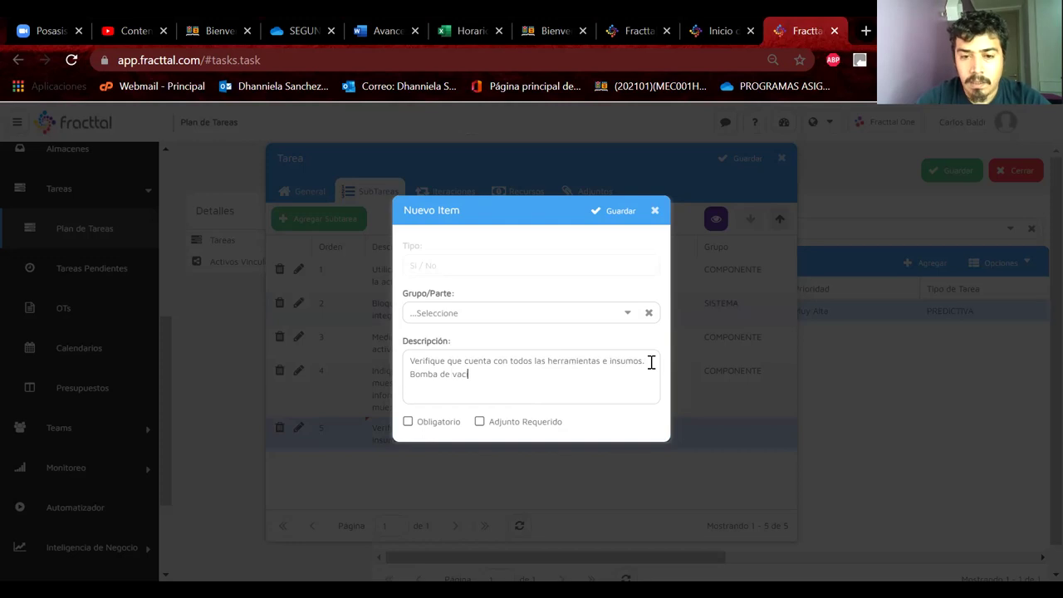
text(io manu)
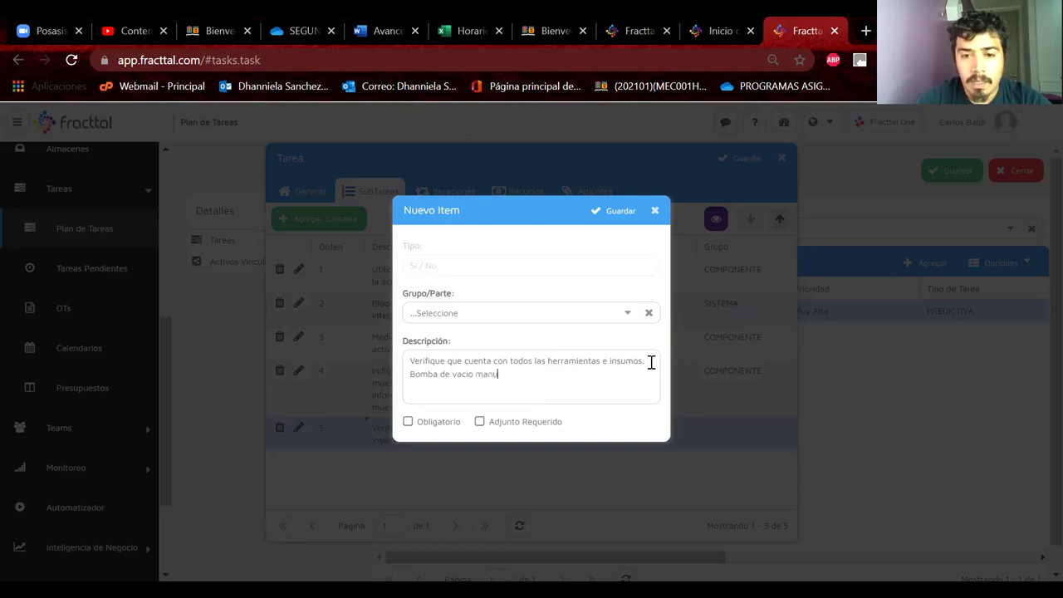
Step: Complete the fifth subtask's description with "Bomba de vacio manual (vampiro)", "Frasco" and "Sondas" on separate lines, and save it
text(al ()
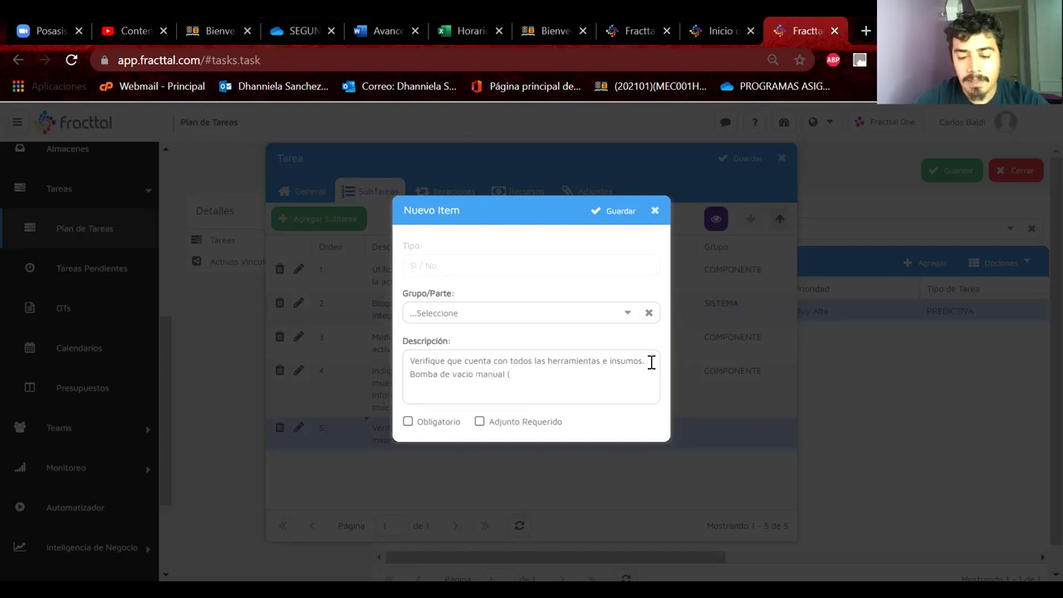
text(vampiro))
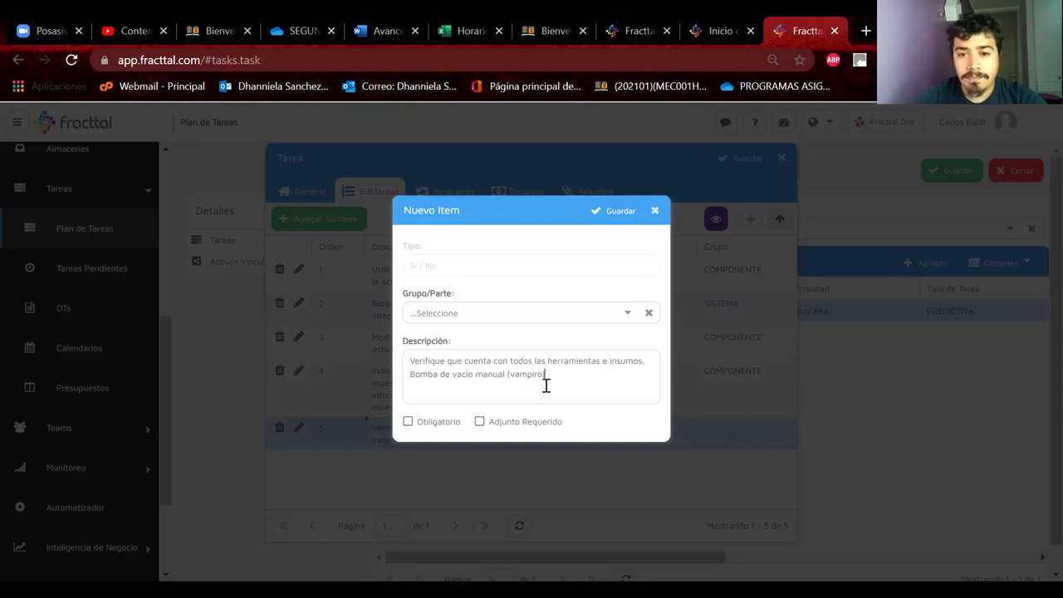
key(Return)
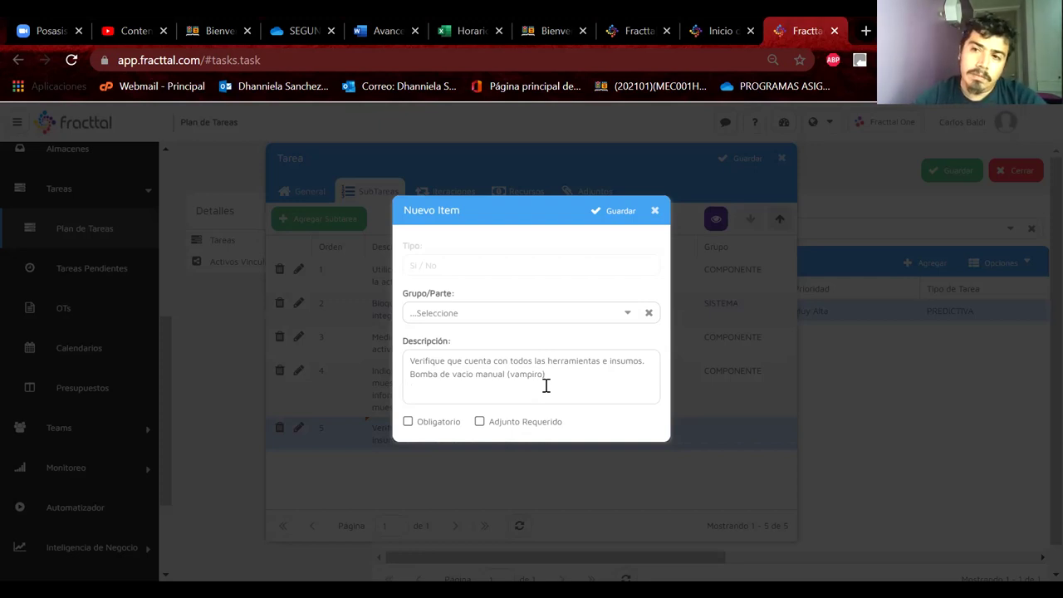
text(FRAN)
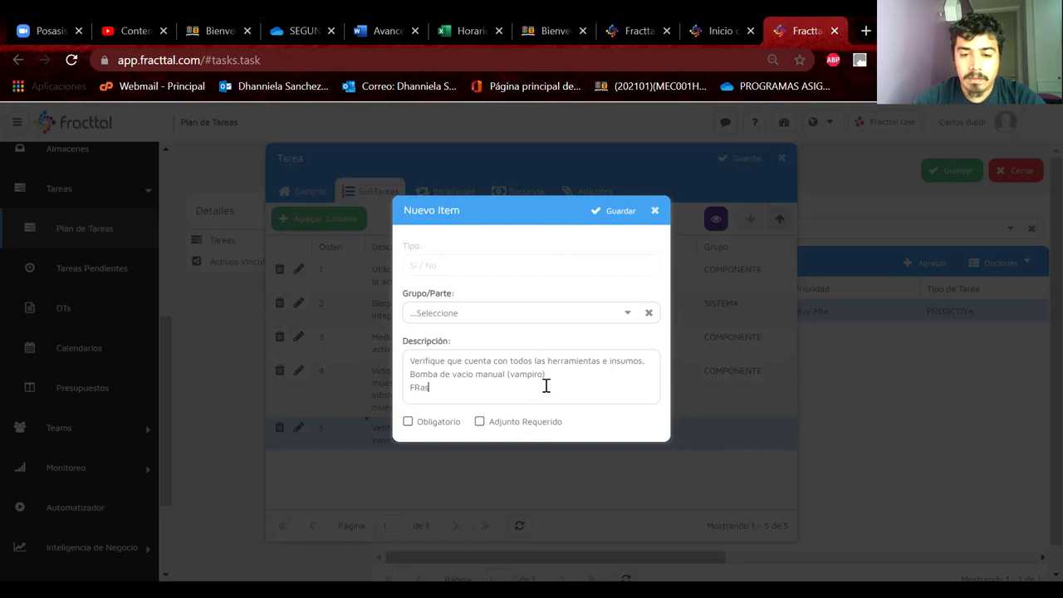
key(BackSpace)
key(BackSpace)
text(a)
key(BackSpace)
key(BackSpace)
text(rasco)
key(Return)
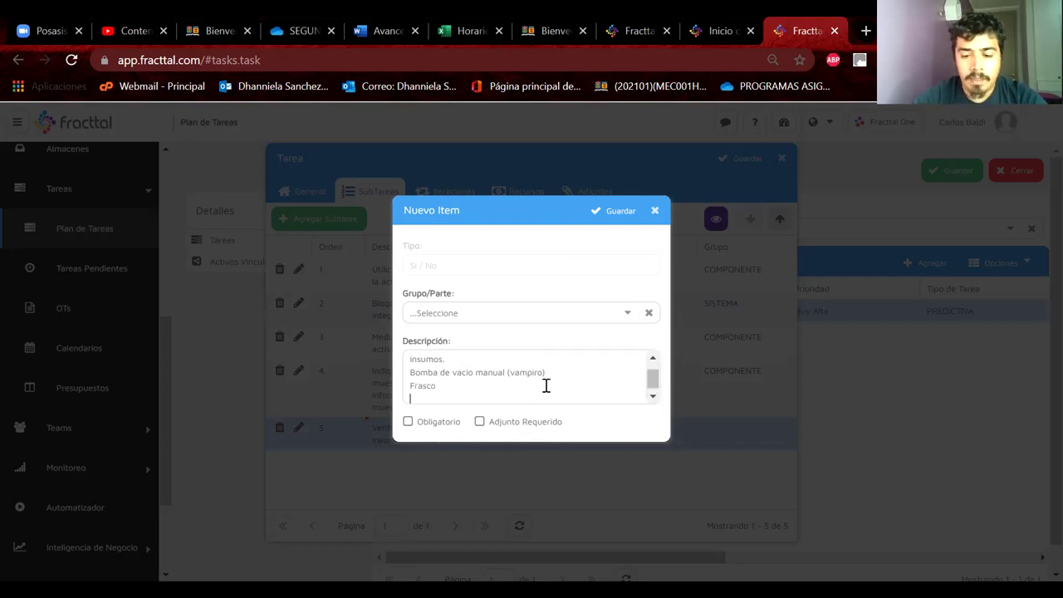
text(Sondas)
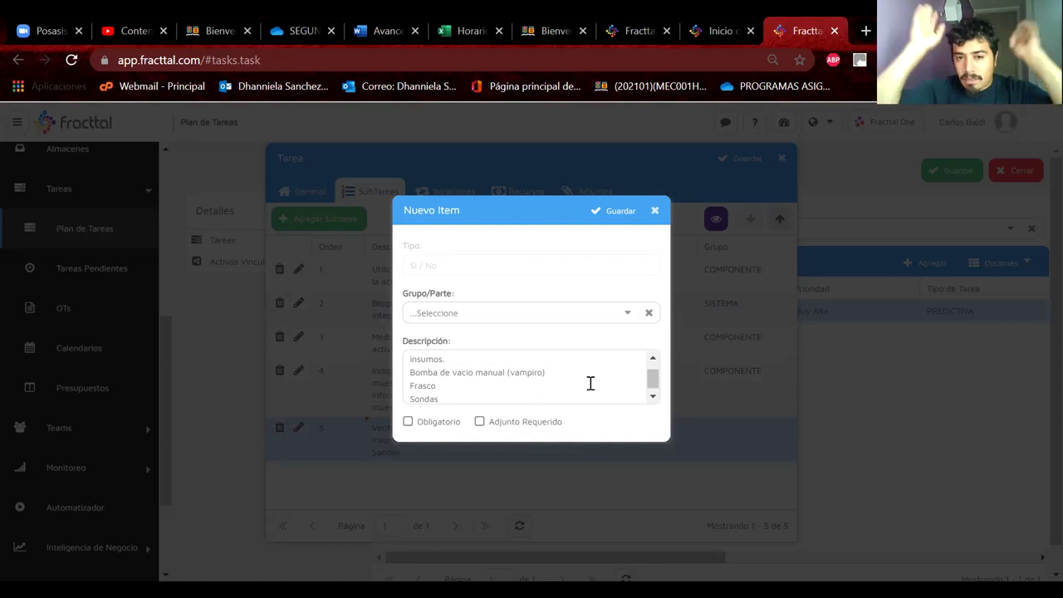
click(616, 211)
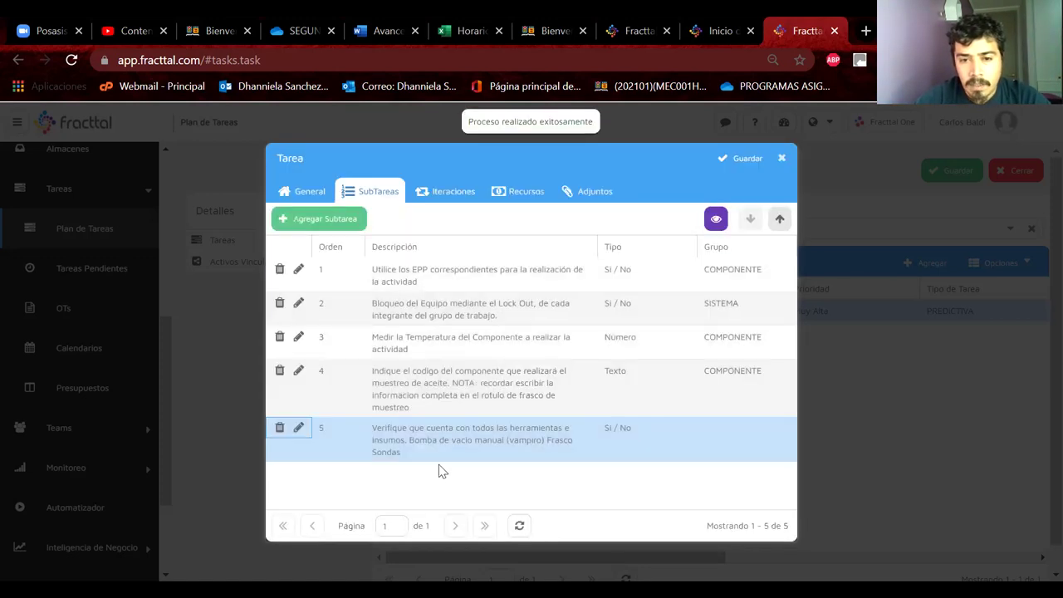
Step: Add a new subtask of type Si / No assigned to the group COMPONENTE
click(326, 220)
click(452, 266)
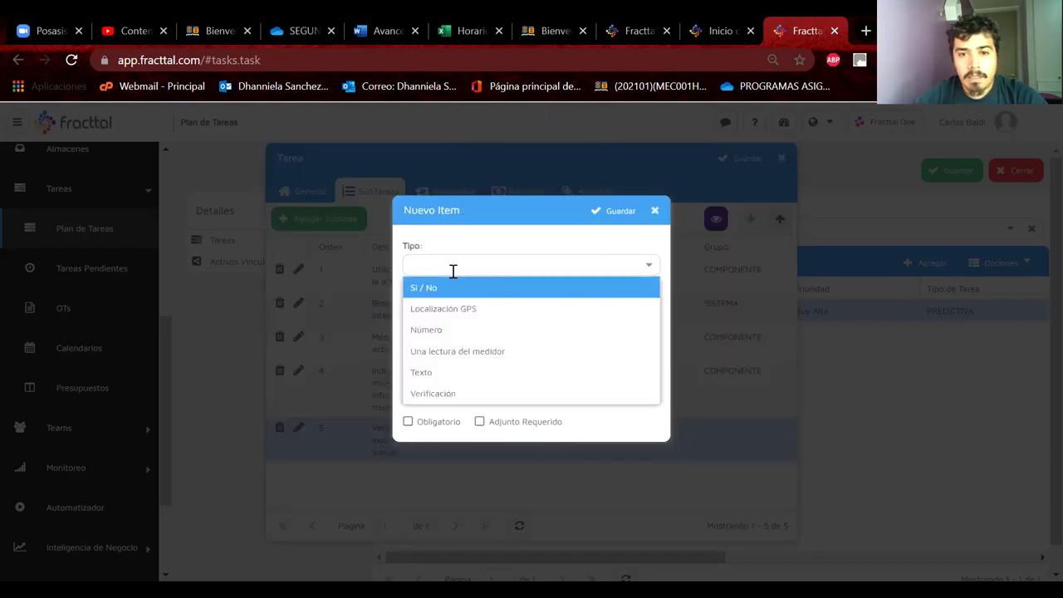
click(433, 287)
click(449, 377)
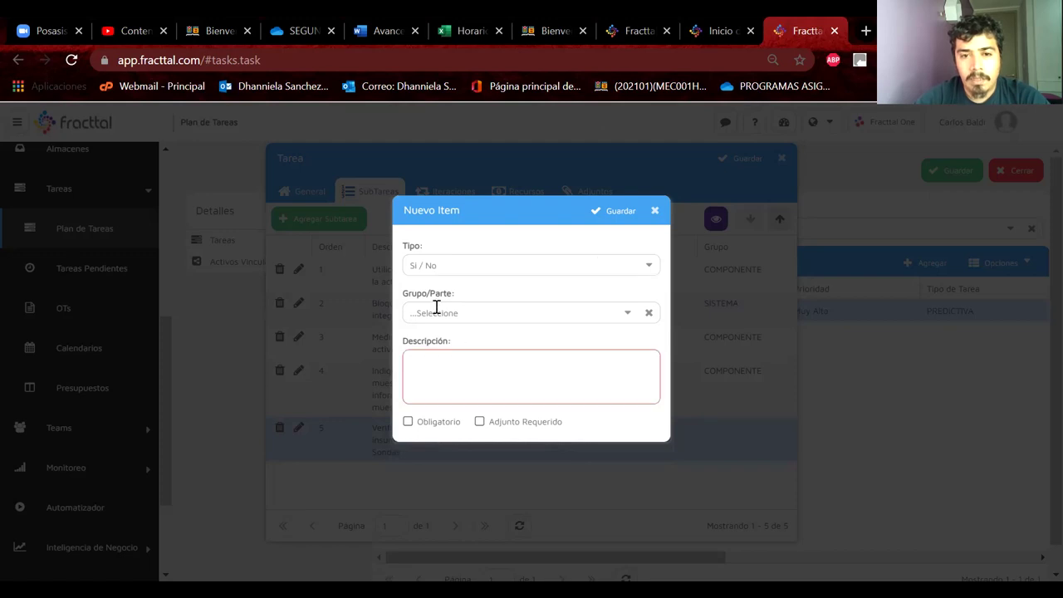
click(626, 314)
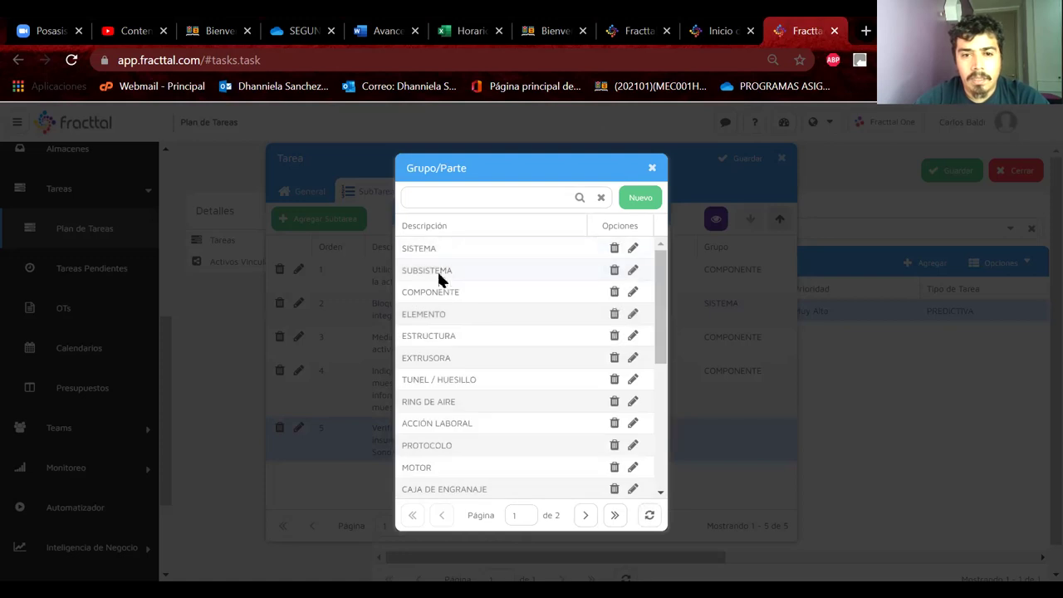
click(440, 292)
click(480, 383)
text(Destape)
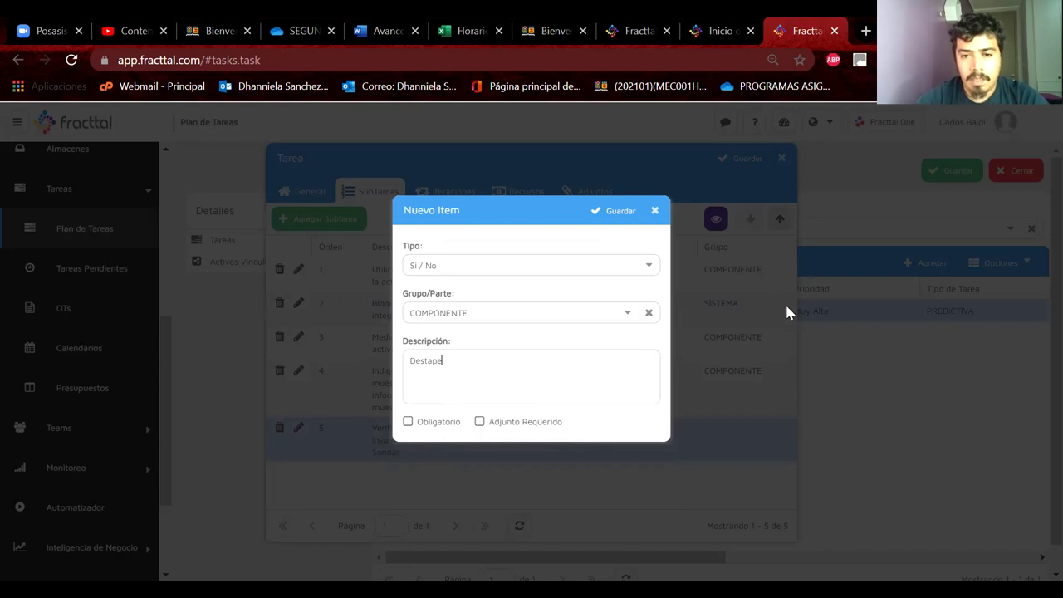
key(BackSpace)
key(BackSpace)
key(BackSpace)
key(BackSpace)
key(BackSpace)
key(BackSpace)
key(BackSpace)
Step: Enter the description "Saque la varilla de nivel e inserte la sonda hasta llegar a la mitad del nivel de aceite."
text(Saque la )
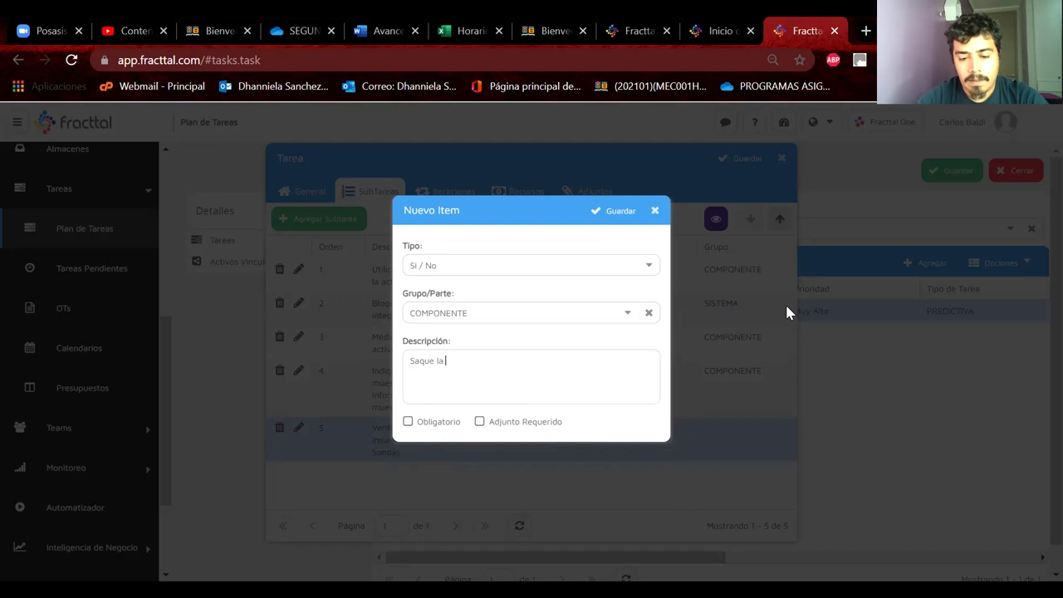
text(varrilla)
key(BackSpace)
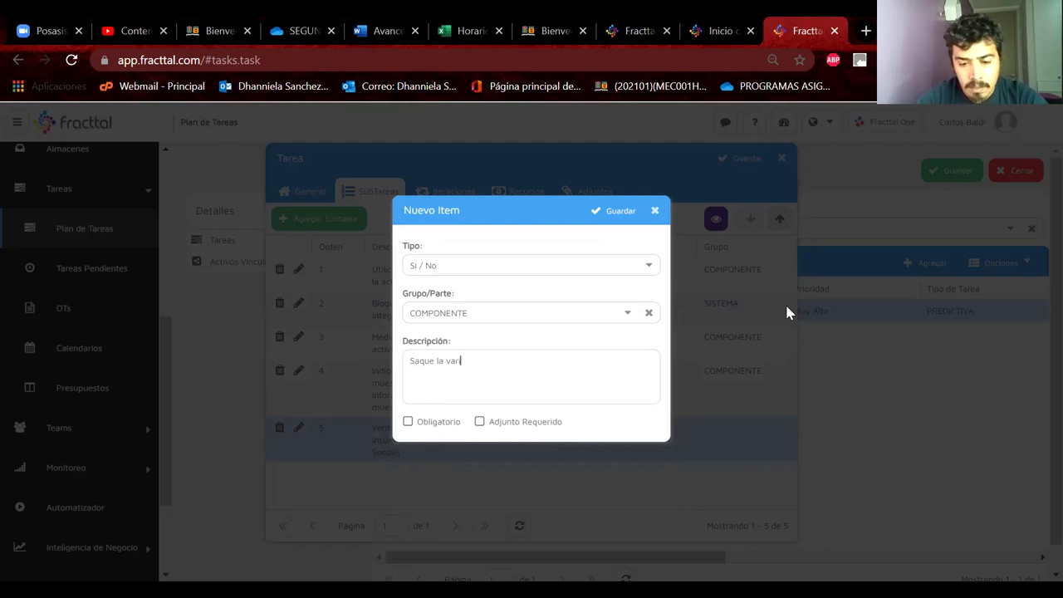
text(lla d)
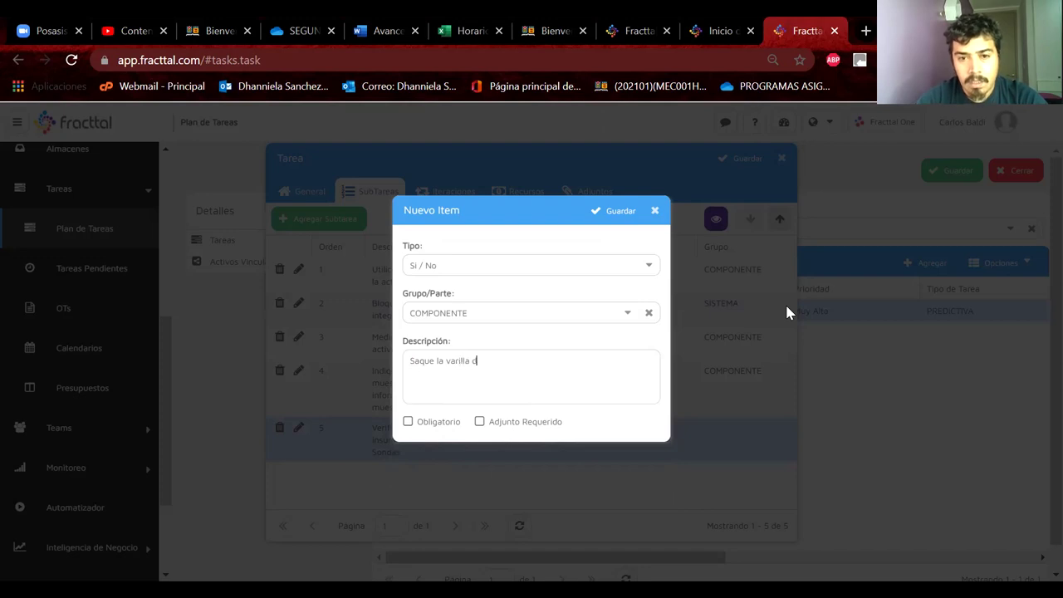
text(e nivel y)
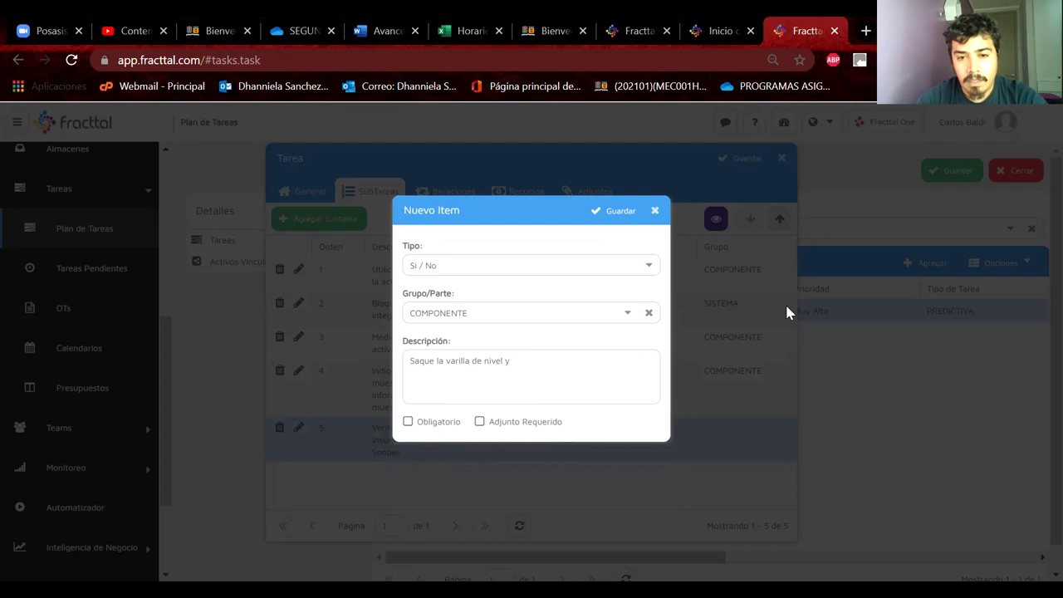
key(BackSpace)
text(e inserte la sonda)
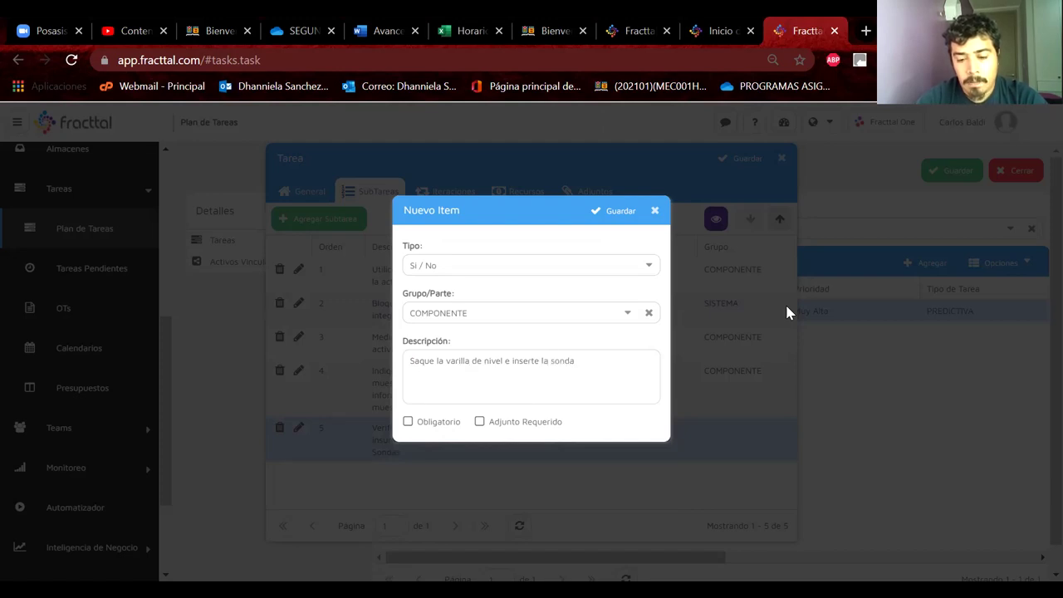
text( hasta llegar a )
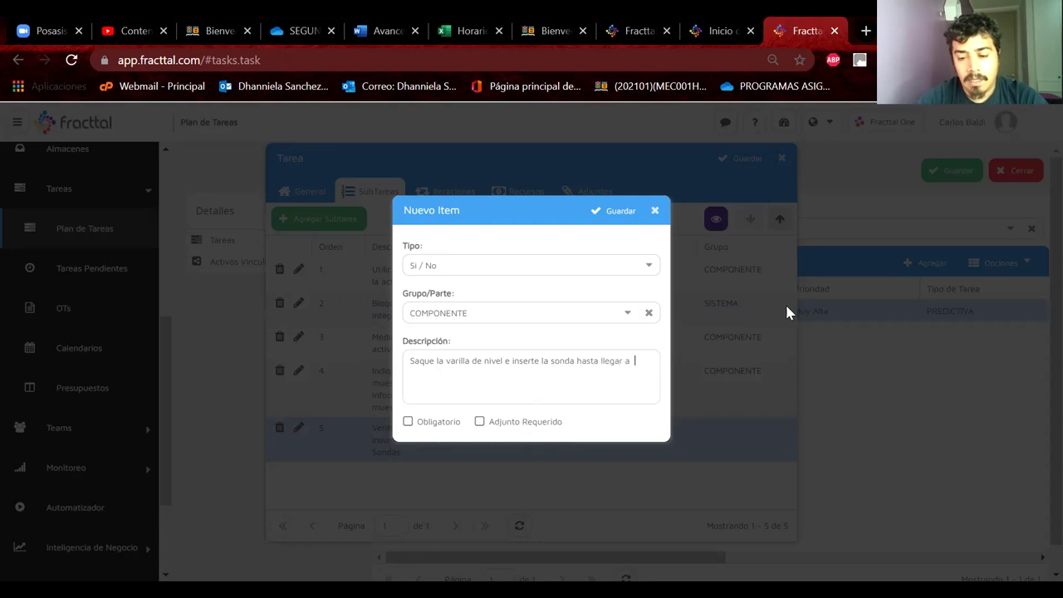
text(la mitad del nivel de aceite)
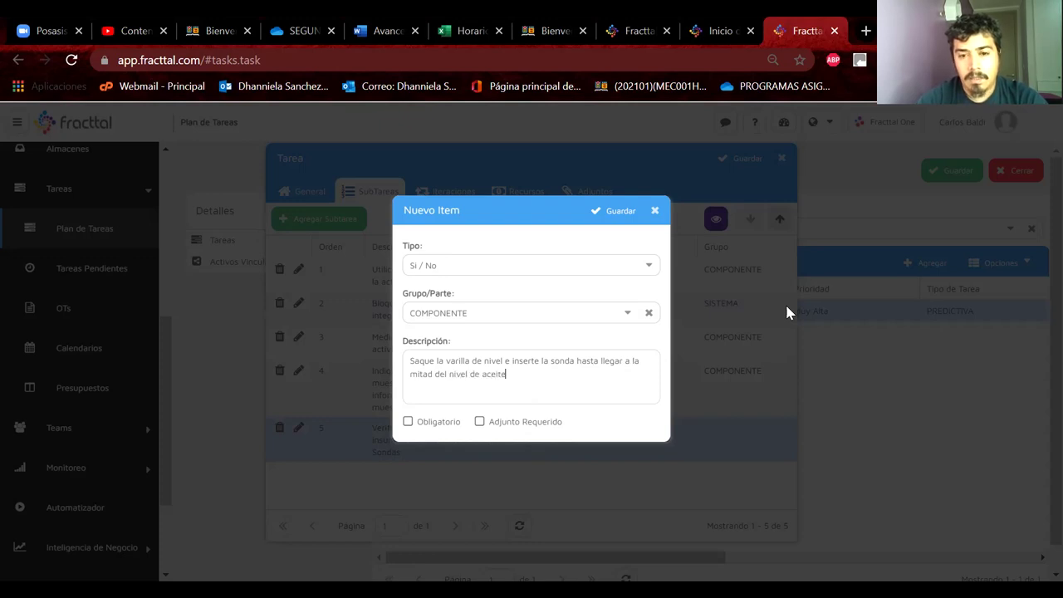
text(. )
Step: Add the line "Desarrolle el bombeo de su bomba de vacio." to the new subtask's description
text(y D)
text(Desarr)
text(olle )
text(la)
key(BackSpace)
key(BackSpace)
key(BackSpace)
text(el bombeo de su bo)
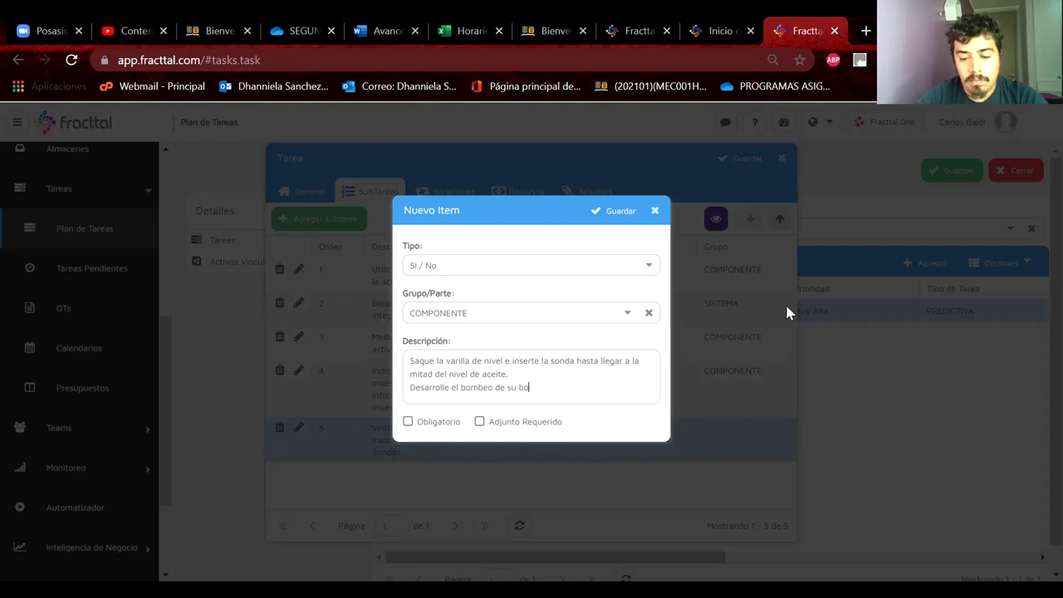
text(mba de v)
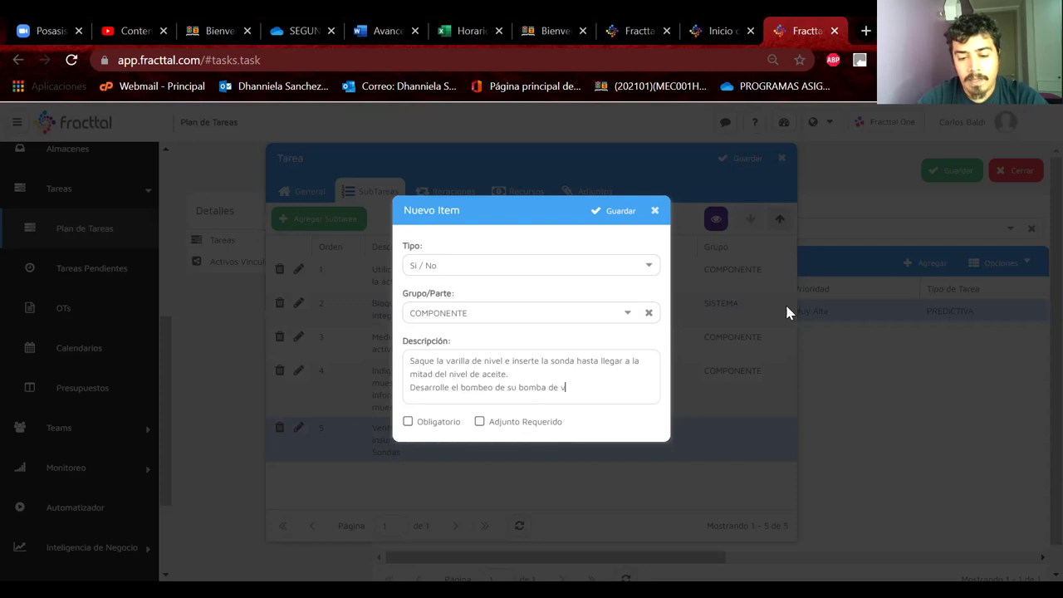
text(acio.)
key(Return)
Step: Extend the new subtask's description with the line "Recuerde llenar el frasco hasta 3/4"
text(Re)
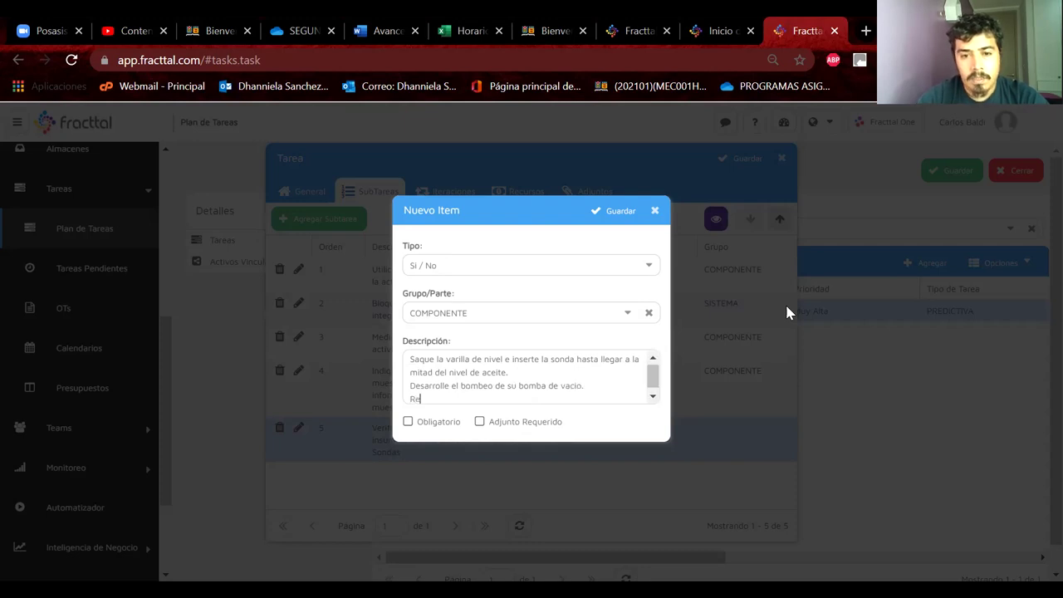
text(cuerde lle)
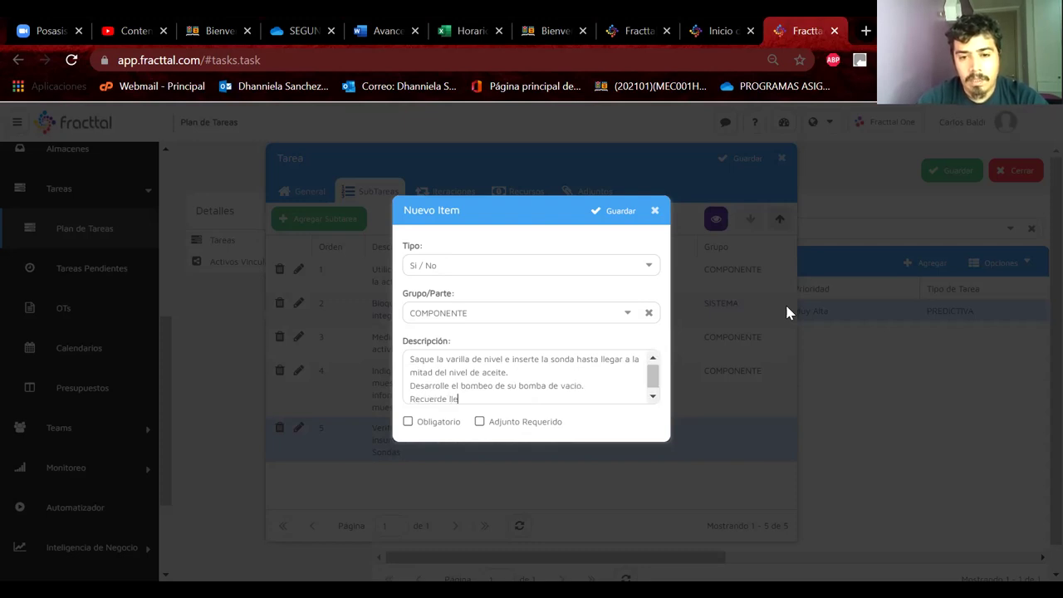
text(nar el )
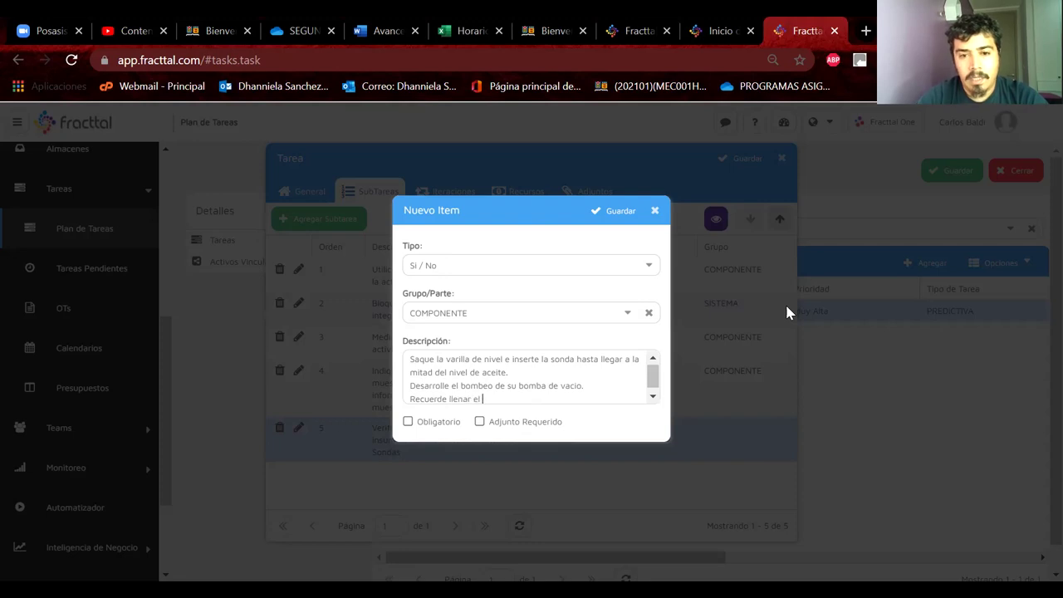
text(frasco )
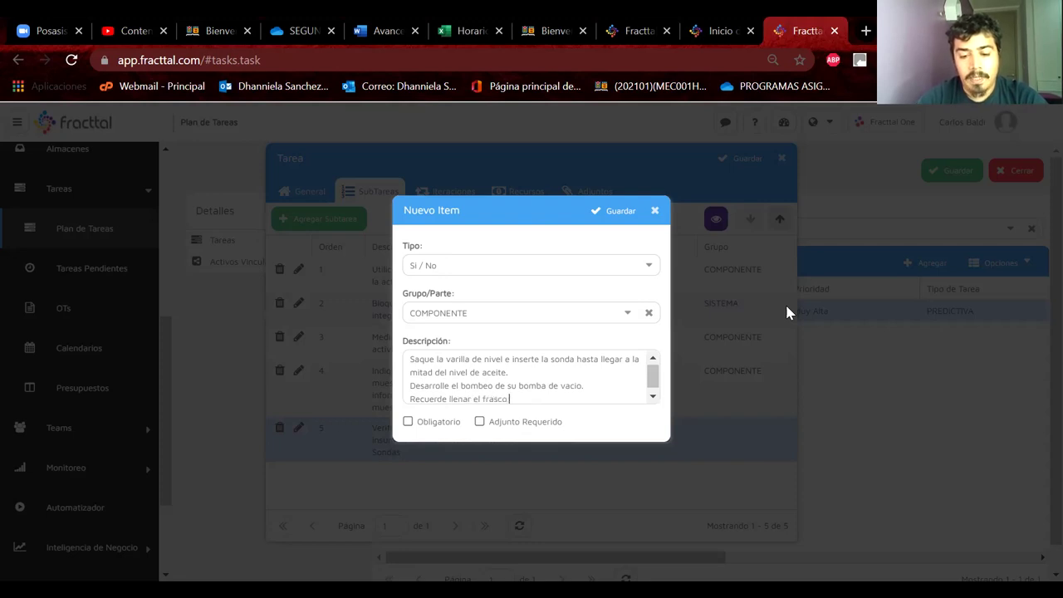
text(hasta 3/4)
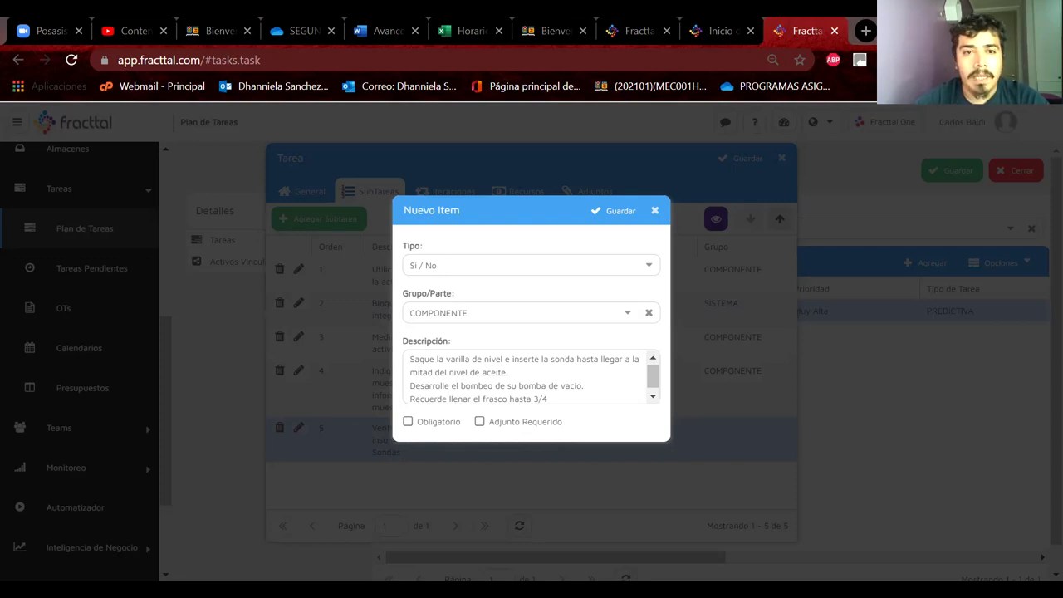
Step: Switch to the slideshow "Cómo tomar una buena muestra de aceite"
key(alt+Tab)
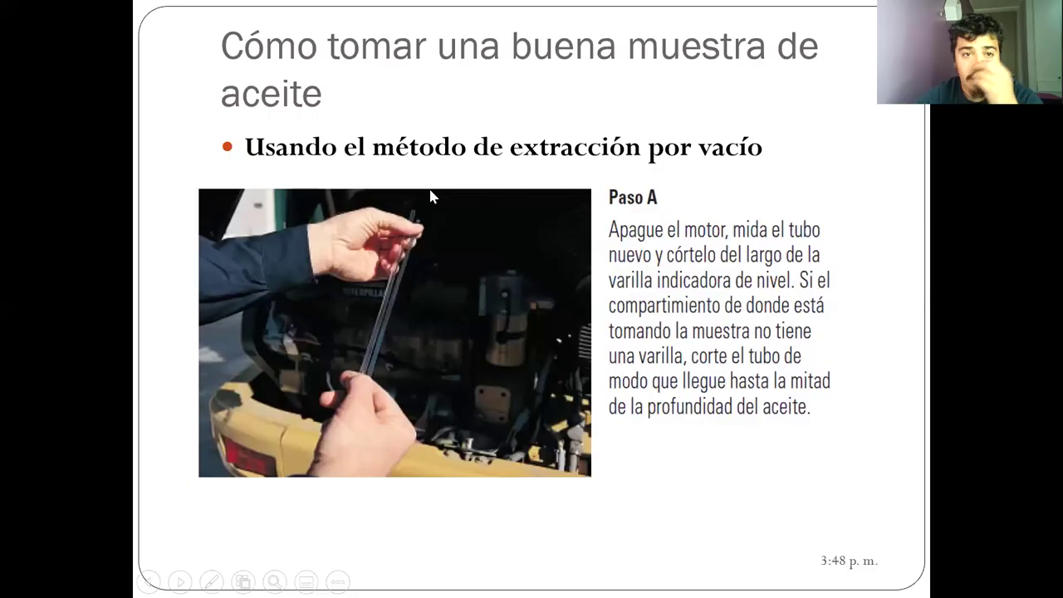
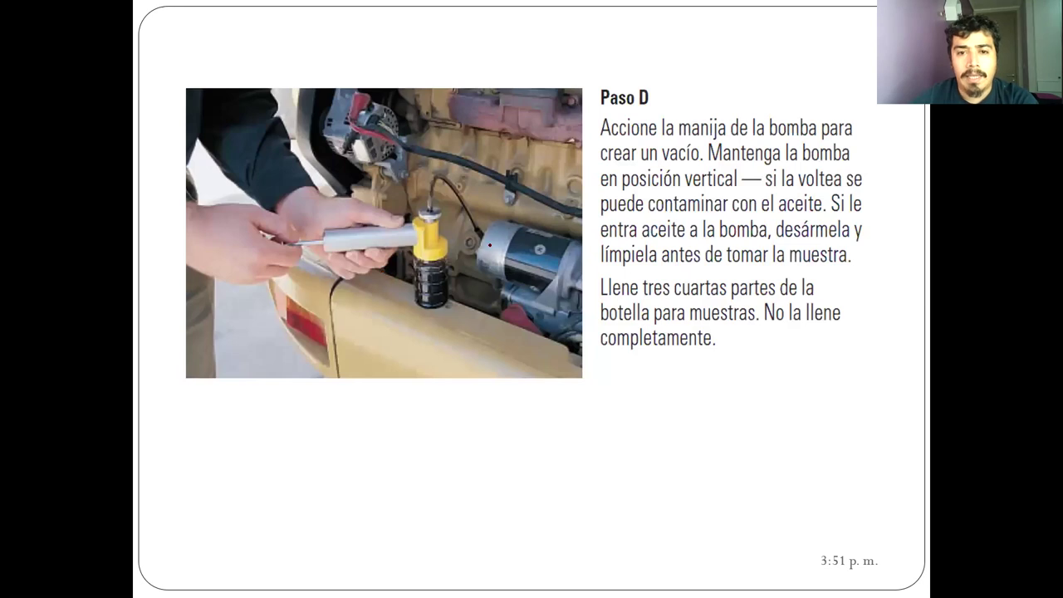
Step: Circle the tube end, pump handle and sample bottle in red on the Paso D photo, mark the pump body, and erase the ink
drag(479, 226, 496, 229)
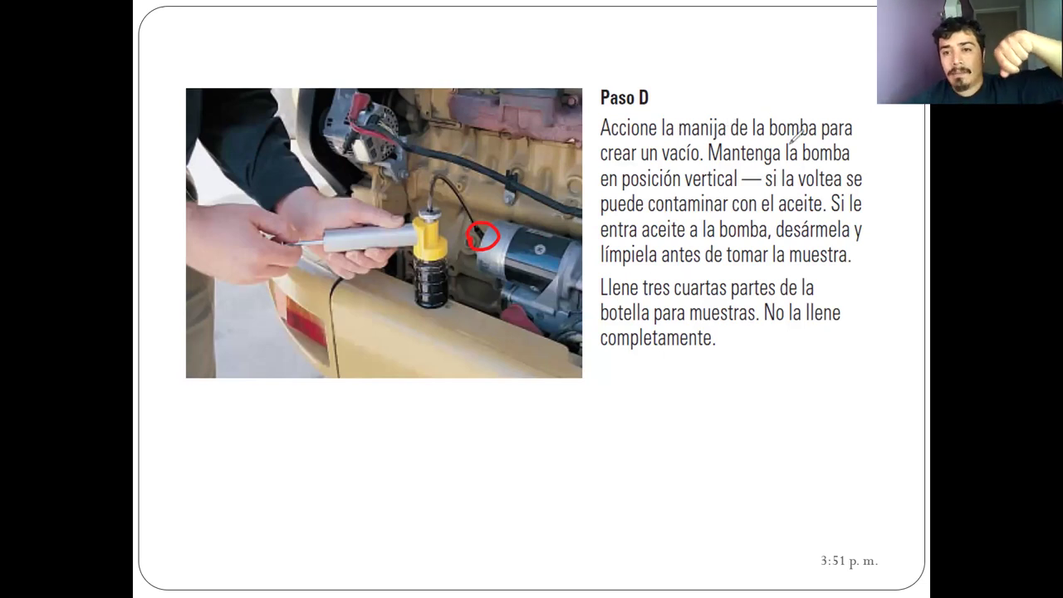
drag(265, 234, 259, 249)
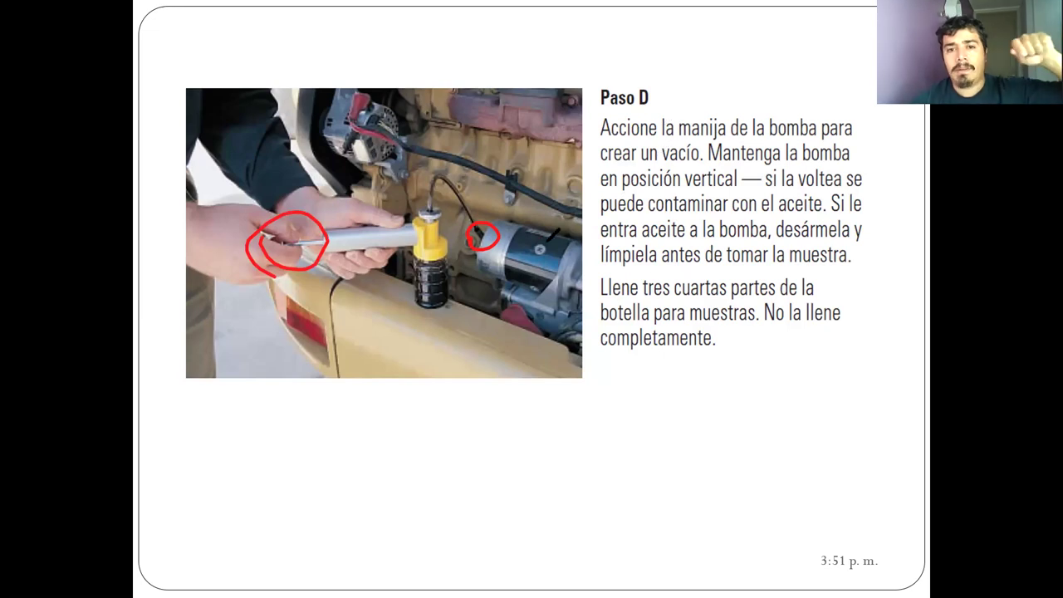
mouse_move(413, 221)
mouse_down()
mouse_move(406, 276)
mouse_move(419, 212)
mouse_up()
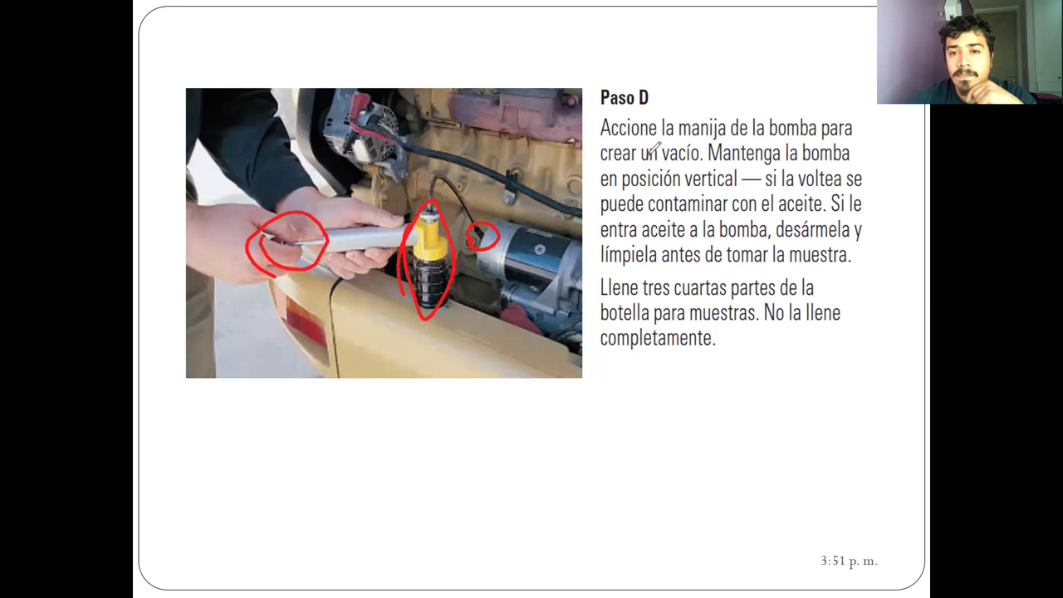
mouse_move(375, 241)
mouse_down()
mouse_move(387, 237)
mouse_move(372, 235)
mouse_up()
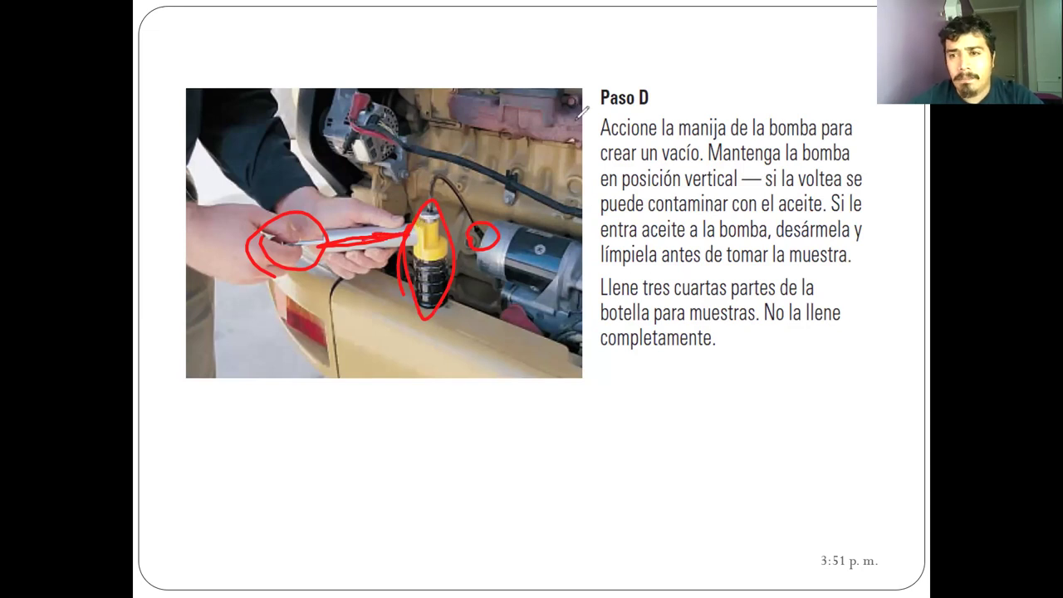
key(e)
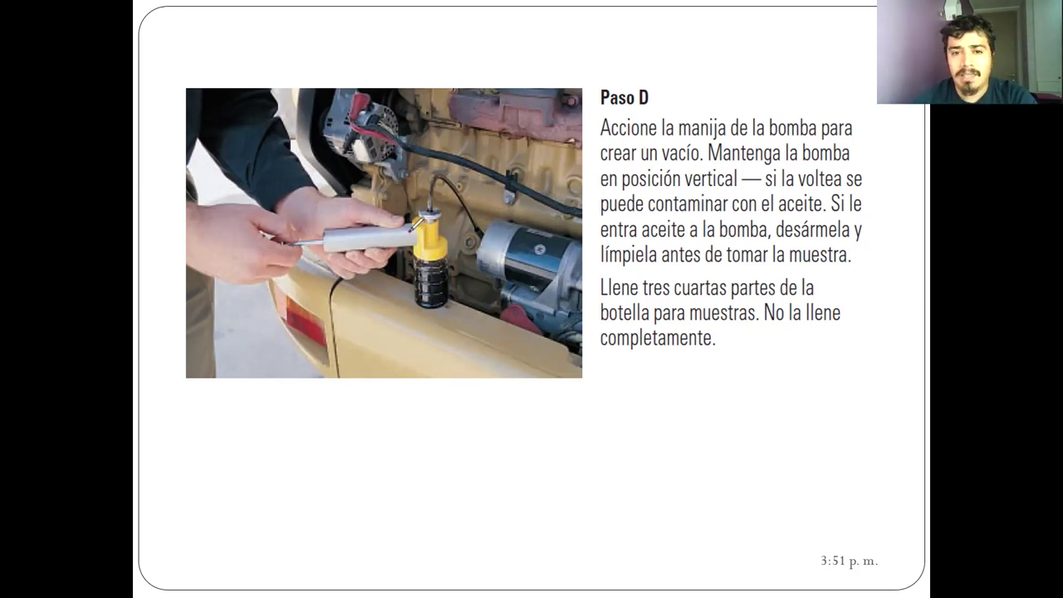
Step: Draw red strokes along the pump body into the bottle cap on the Paso D photo and handwrite "3/4" below it
drag(375, 241, 410, 233)
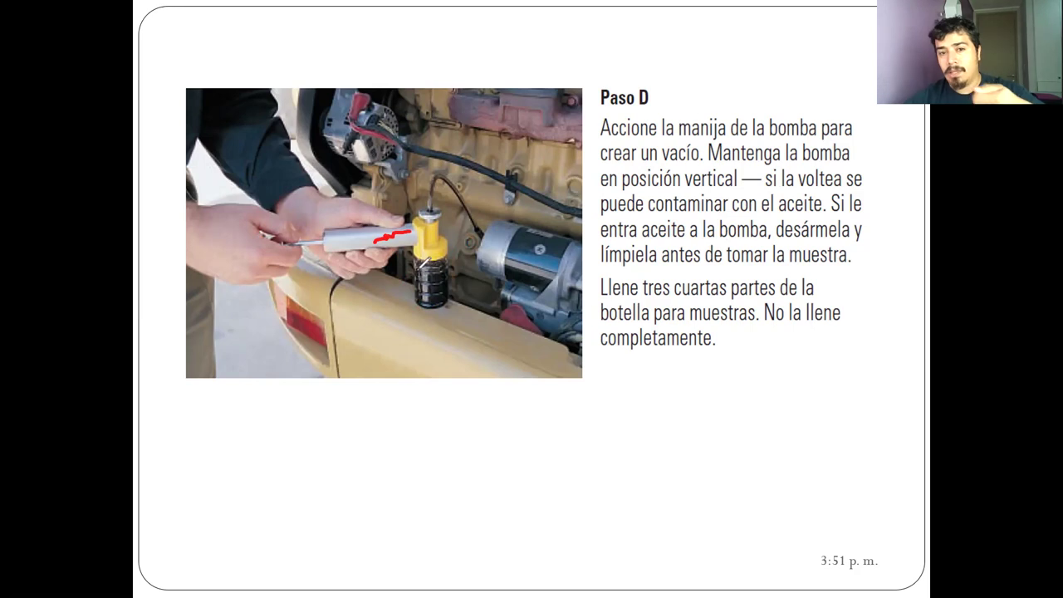
drag(406, 222, 416, 246)
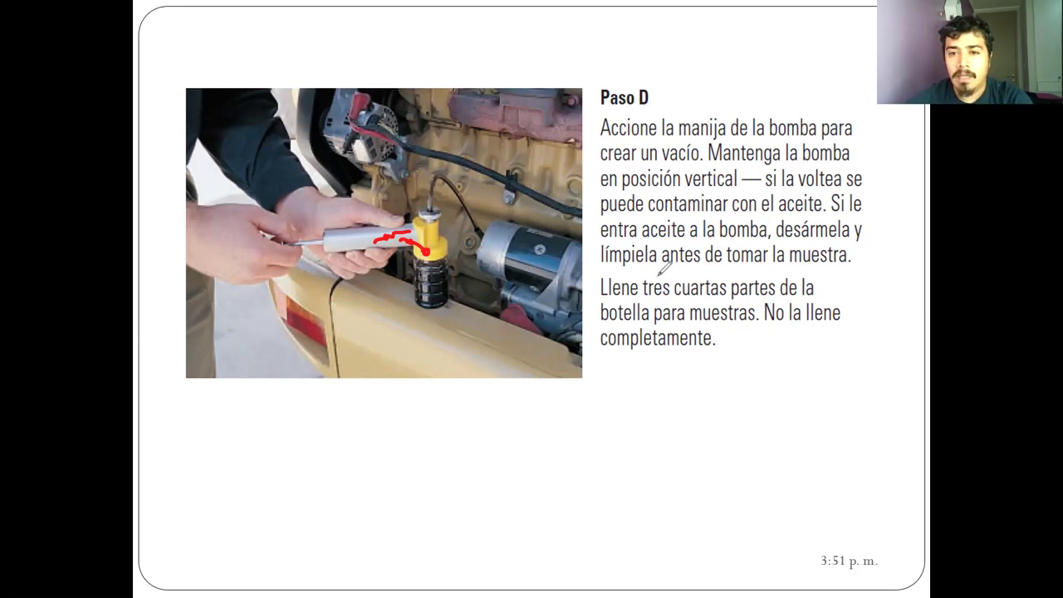
drag(434, 408, 415, 448)
drag(504, 390, 446, 478)
drag(511, 423, 502, 490)
drag(482, 411, 523, 448)
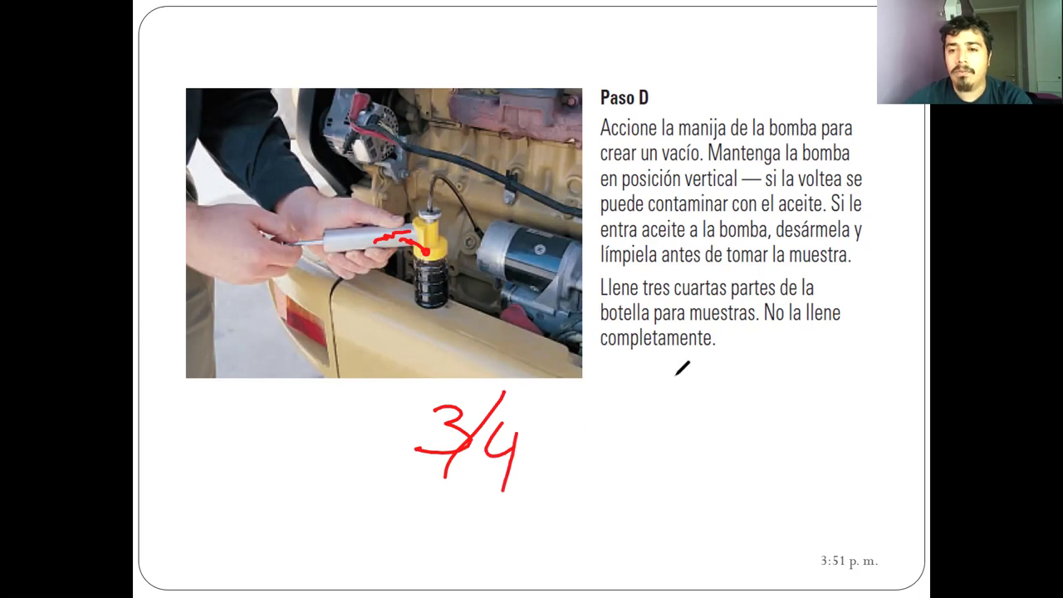
Step: Circle the sample bottle in red on the Paso D photo, erase the ink, and circle the bottle's label on the Paso E photo
drag(422, 247, 397, 314)
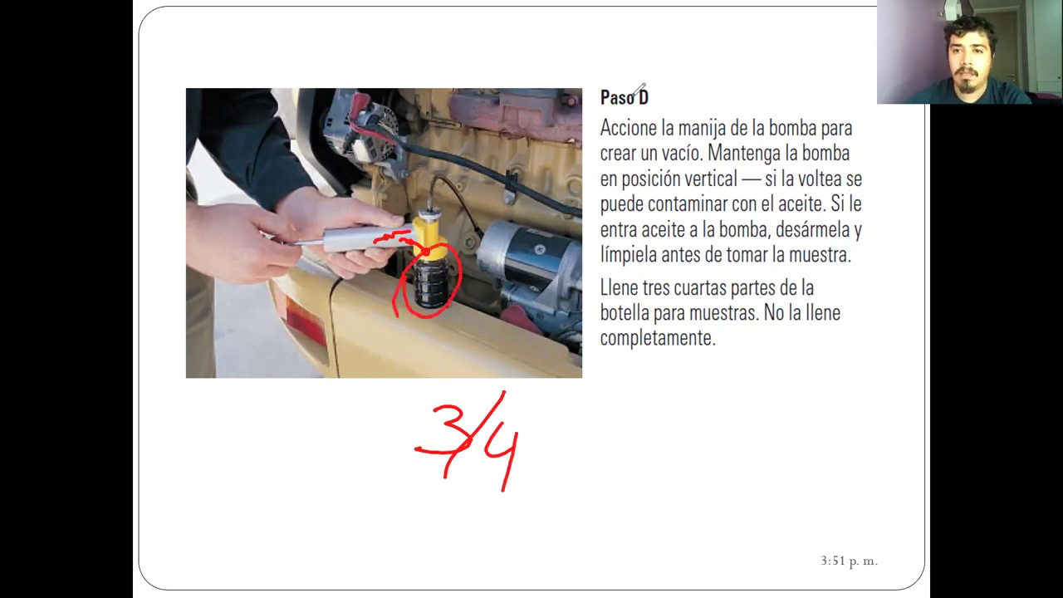
key(e)
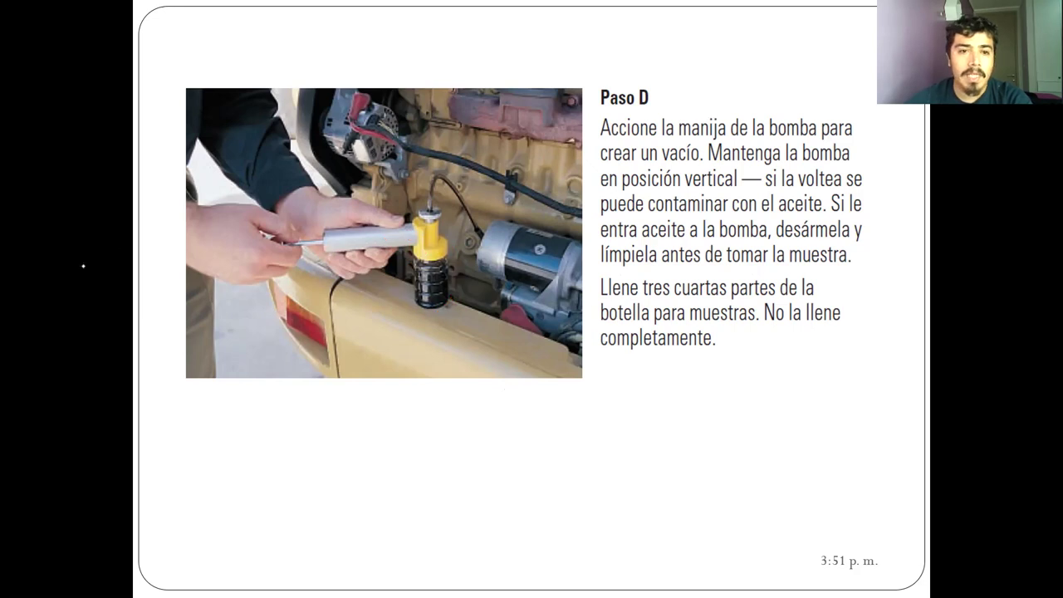
key(Right)
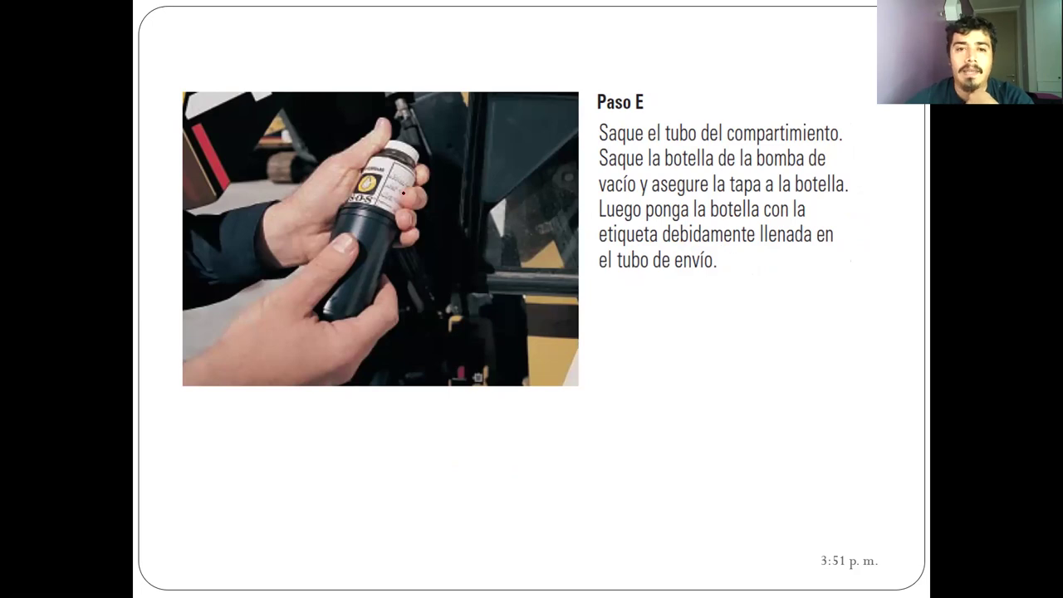
drag(399, 154, 418, 171)
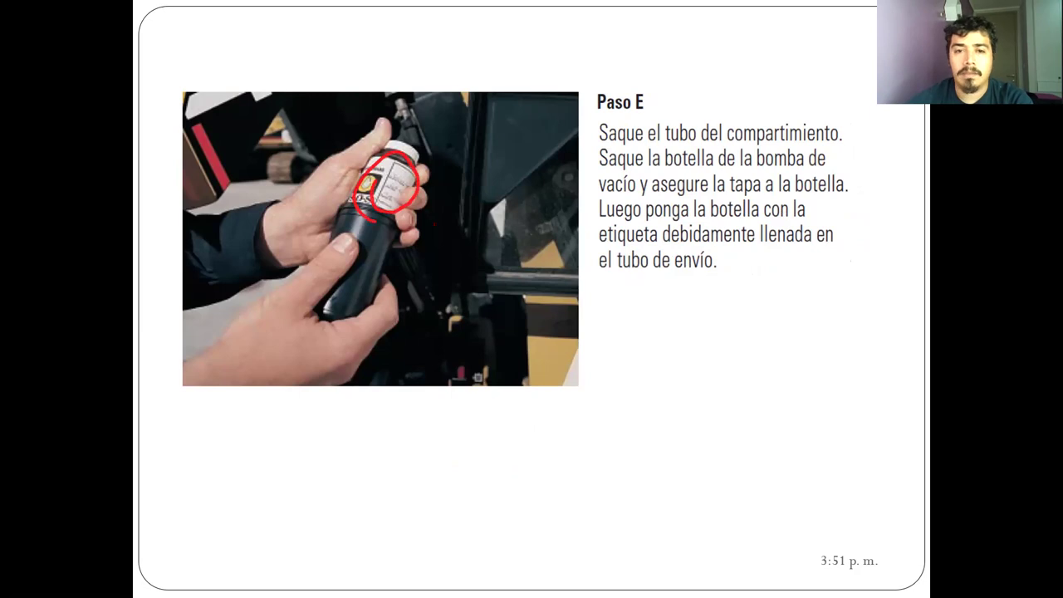
key(Right)
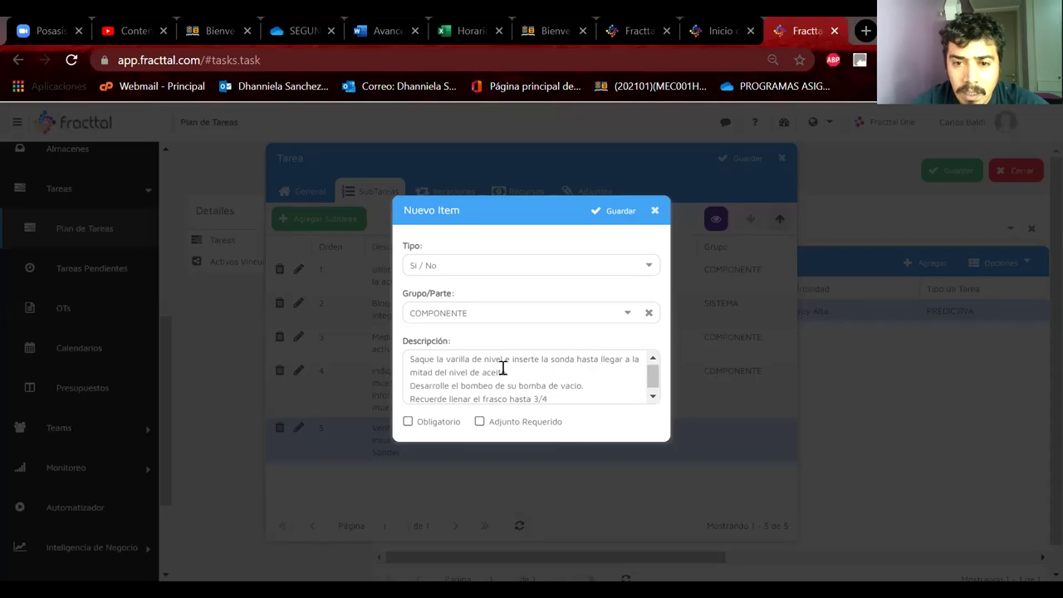
drag(503, 368, 525, 382)
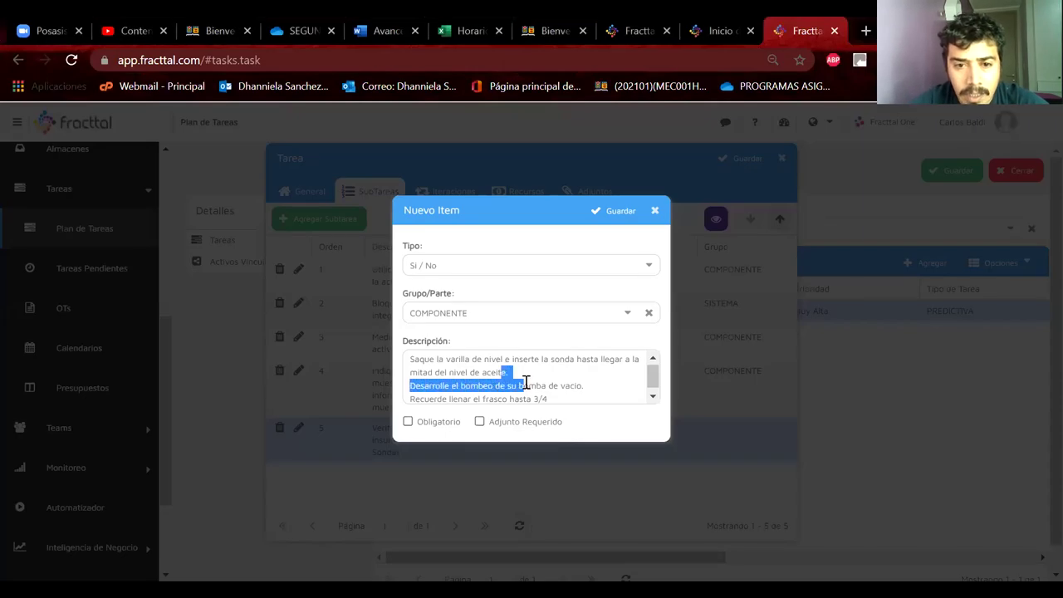
click(527, 374)
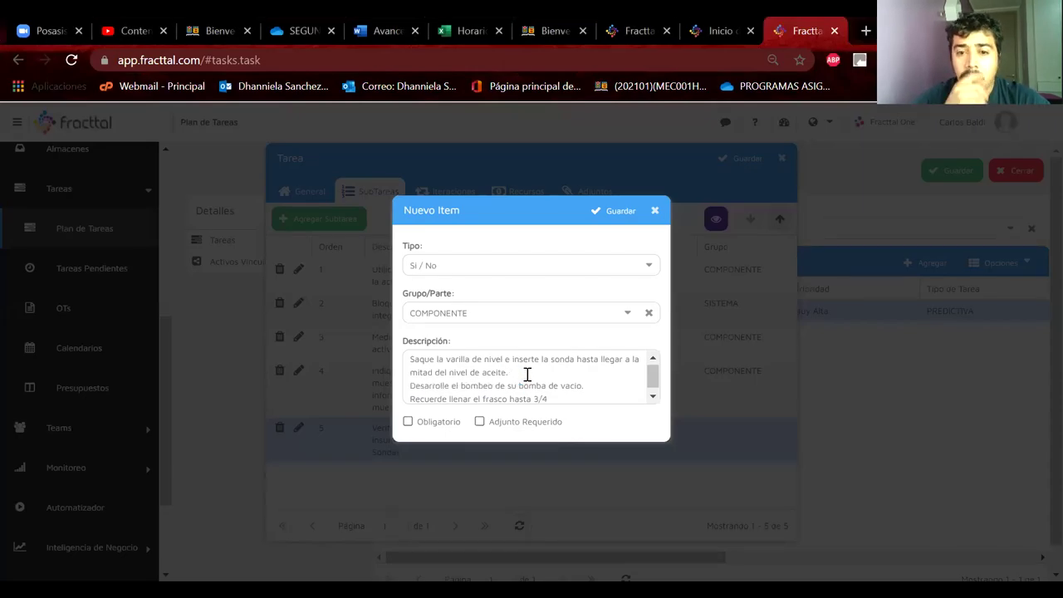
key(Return)
text(L)
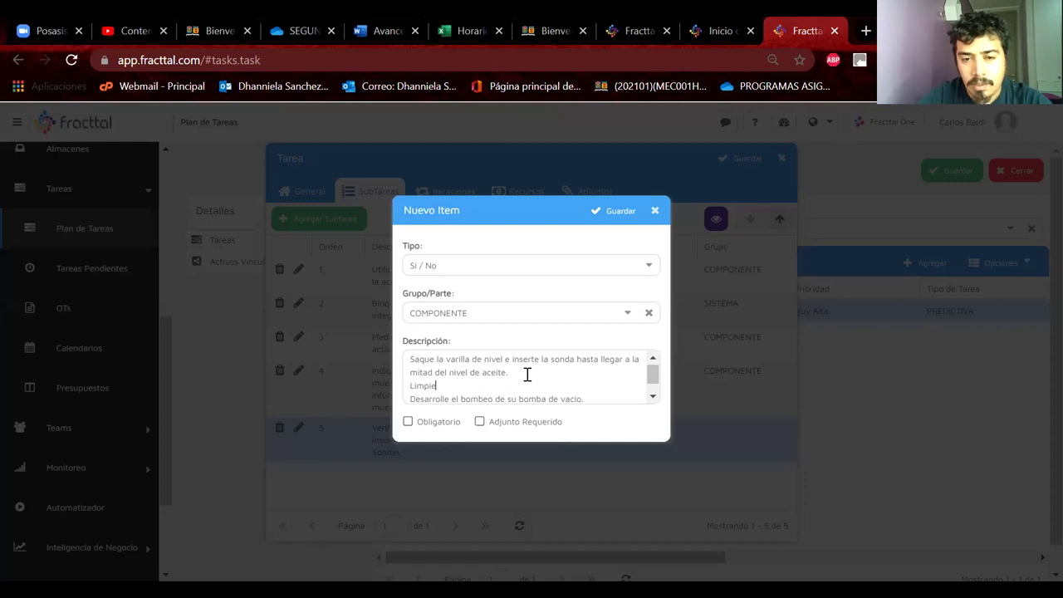
text(imp)
key(BackSpace)
key(BackSpace)
key(BackSpace)
key(BackSpace)
Step: Begin the subtask's description with the line "Limpie el sector donde esta la varilla de nivel, con el fin de no permitir ingreso de contaminantes al sistema."
click(412, 360)
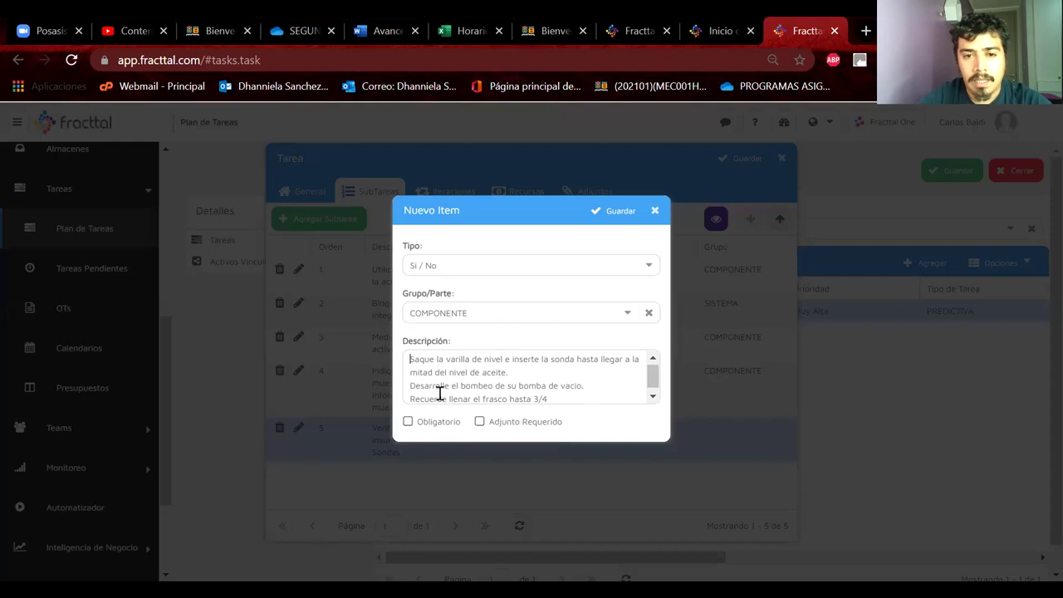
key(Return)
key(Up)
text(Lim)
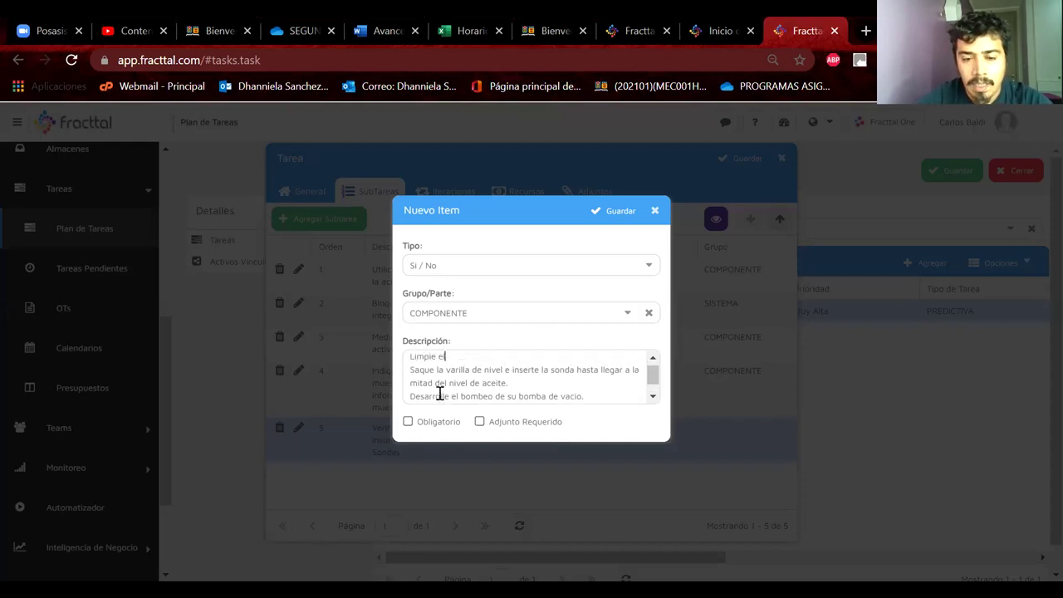
text(pie el sector donde esta la)
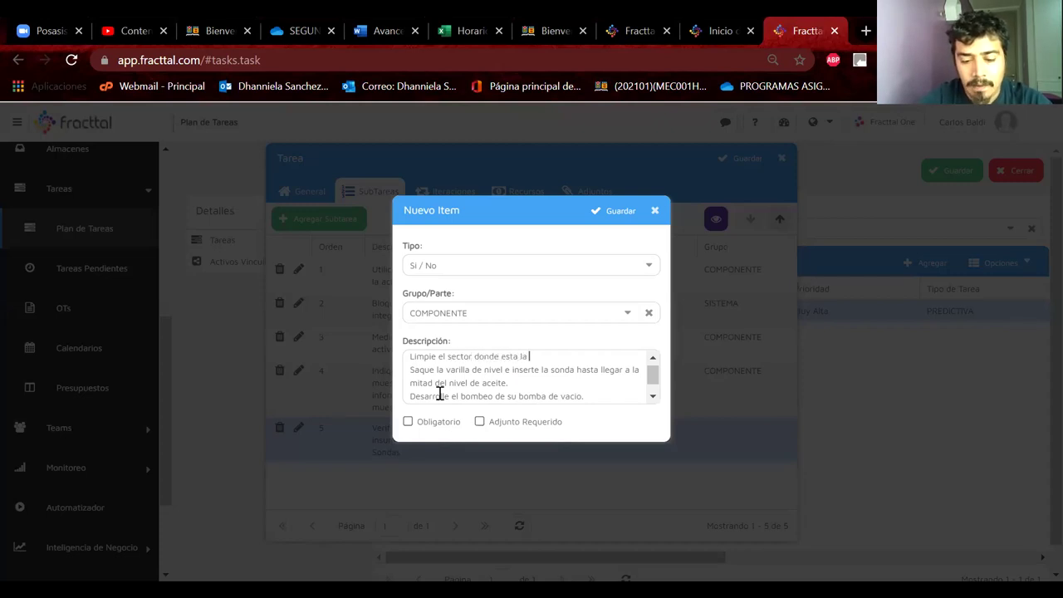
text( varilla de nivel, co)
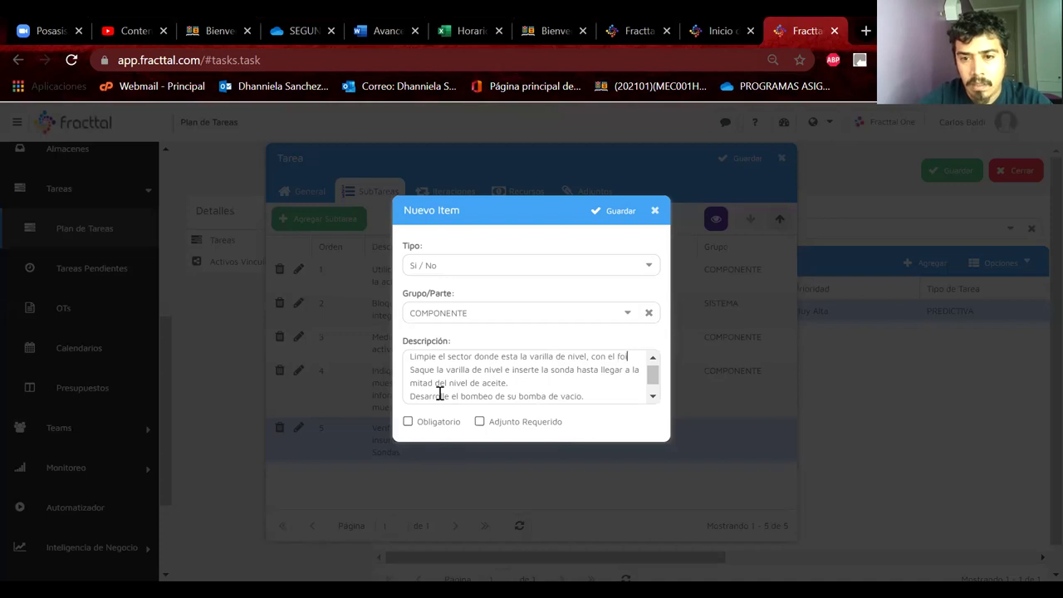
text(n el fin de no perm)
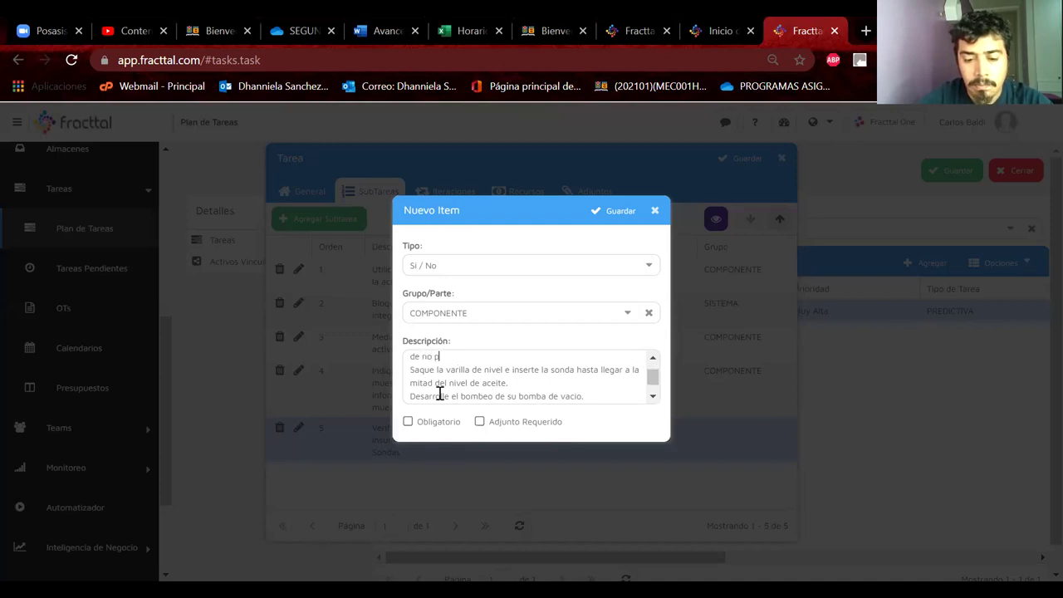
text(itir ingreso de contaminante)
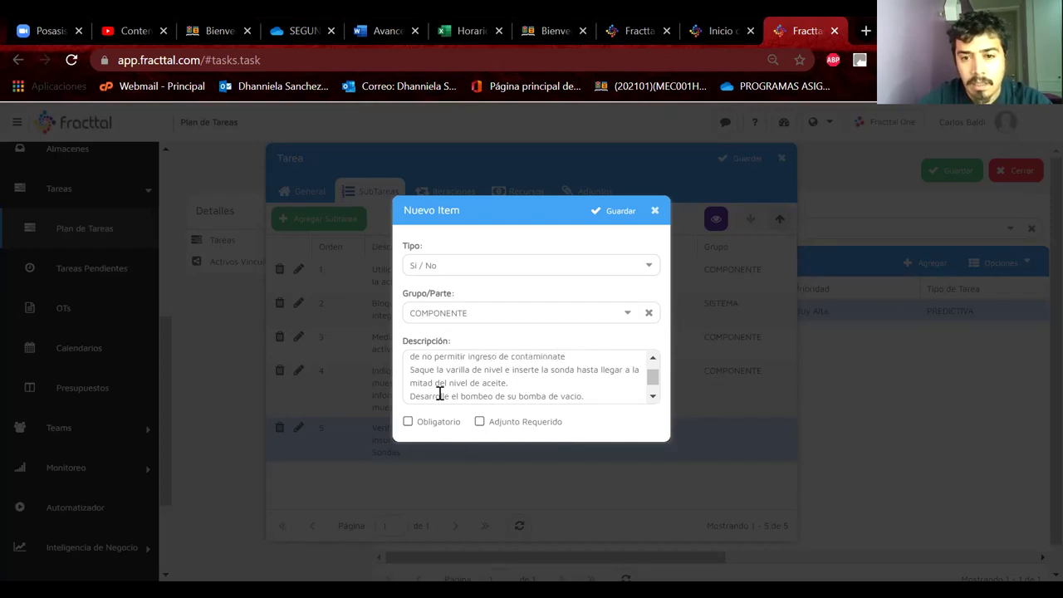
key(BackSpace)
key(BackSpace)
key(BackSpace)
key(BackSpace)
text(antes al sistema.)
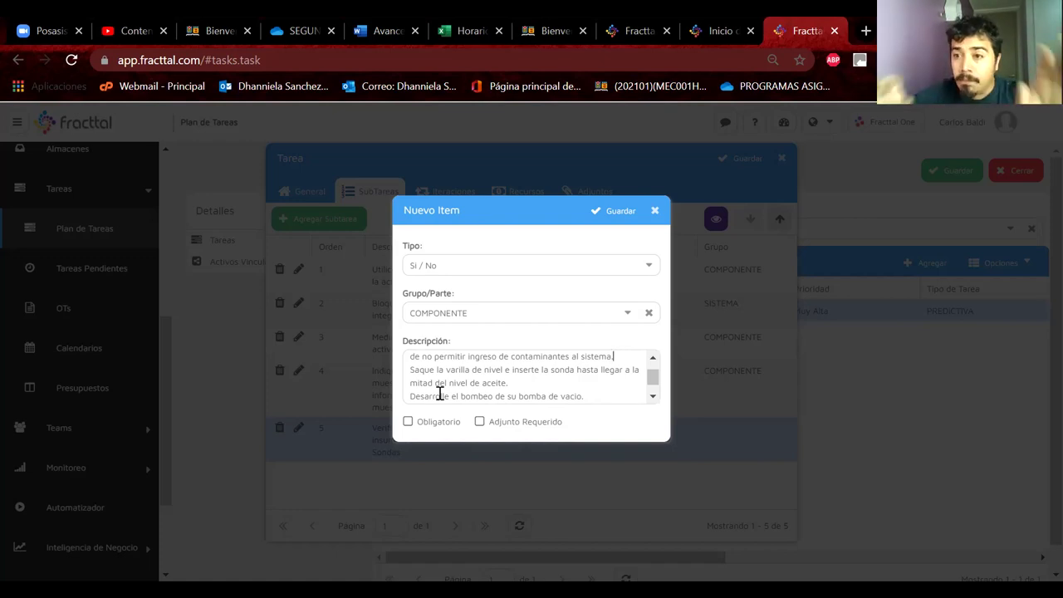
Step: Check the end of the description and save the new oil-extraction subtask
drag(426, 357, 571, 393)
click(571, 393)
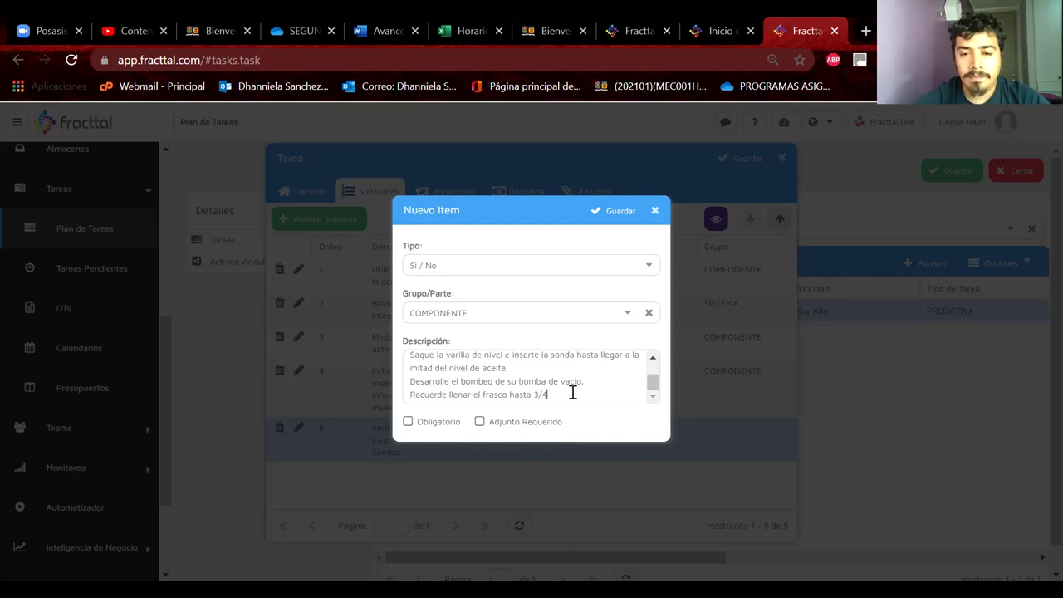
click(620, 213)
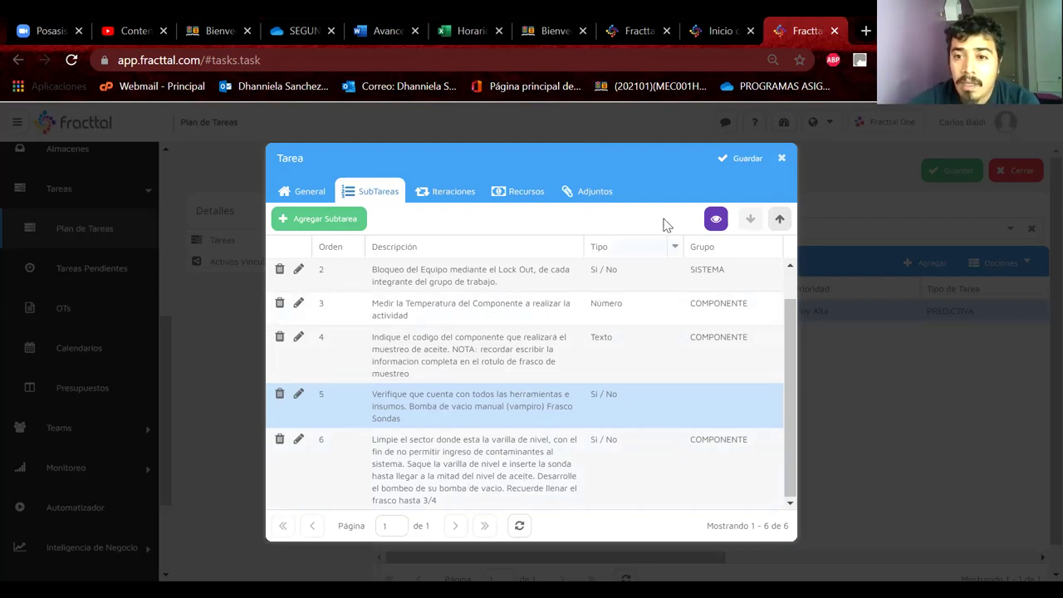
Step: Review the subtask list and preview the complete checklist form for "Muestreo de Aceite de Motores de Giro"
scroll(490, 375, up, 1)
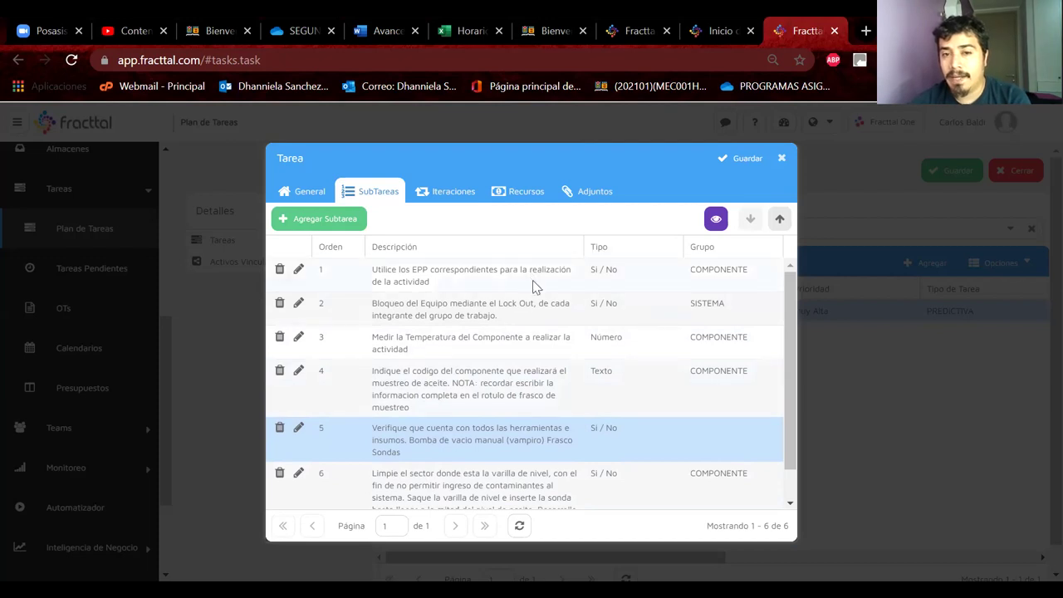
scroll(501, 403, down, 1)
scroll(501, 403, up, 1)
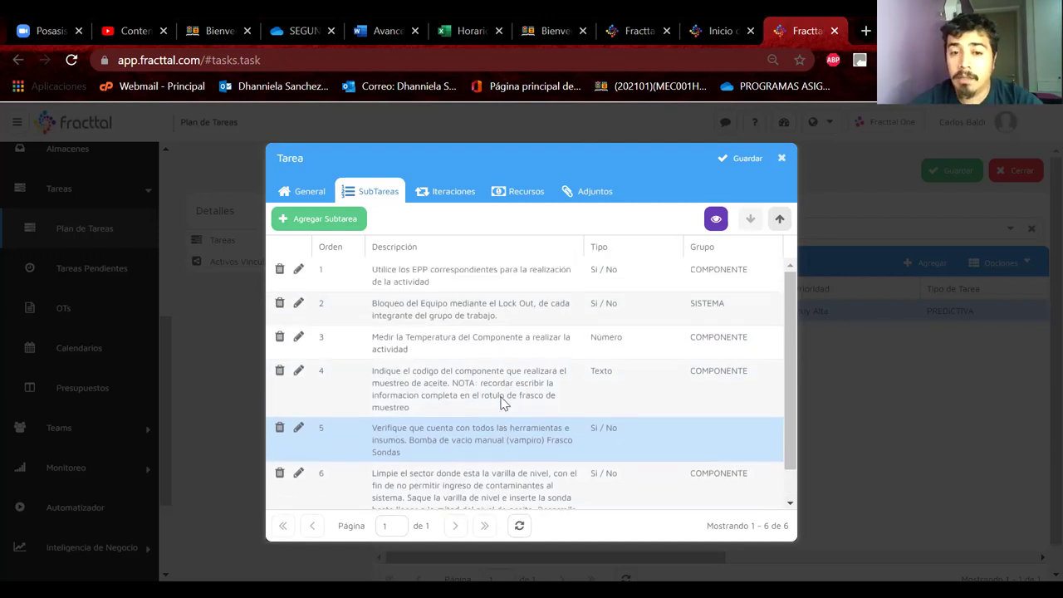
click(715, 218)
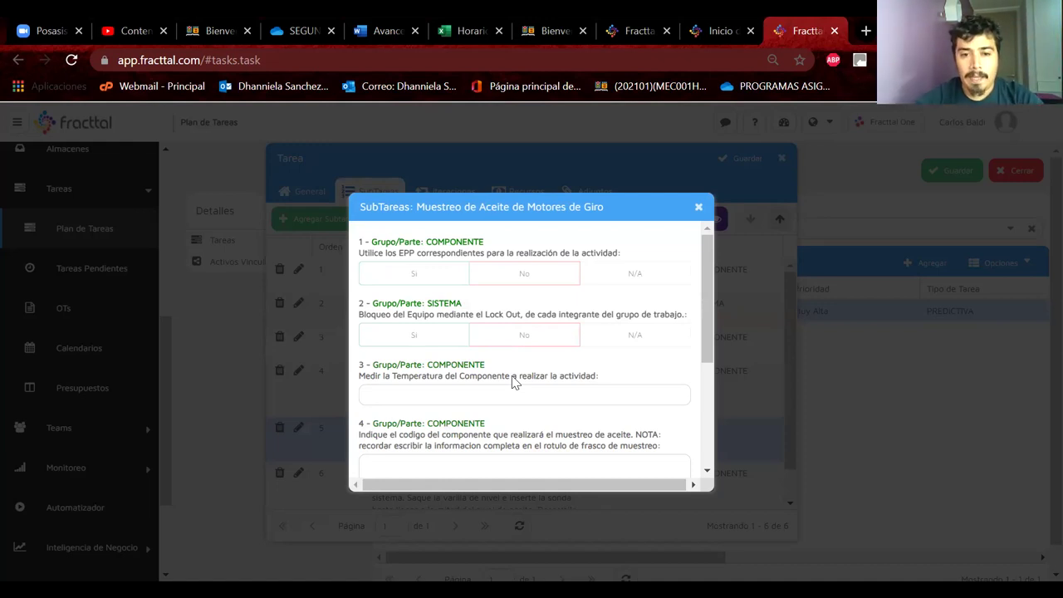
scroll(512, 381, down, 2)
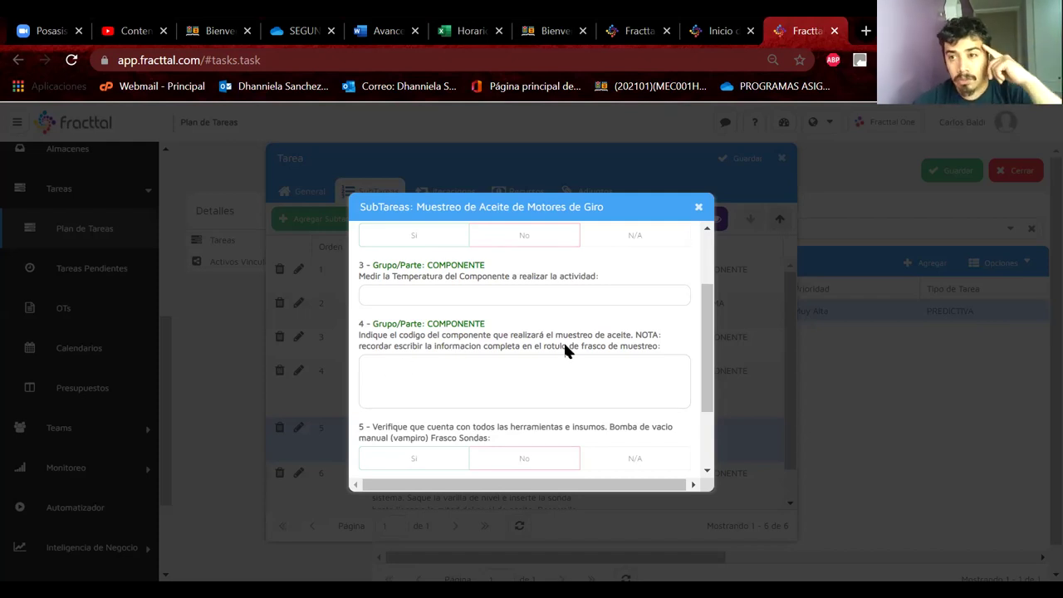
scroll(563, 349, down, 3)
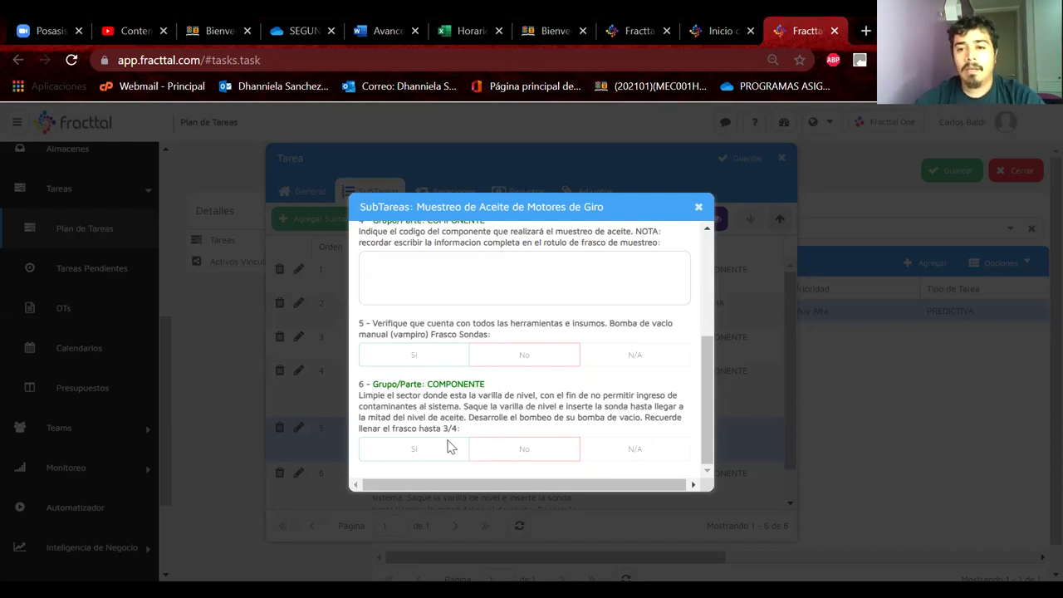
click(696, 212)
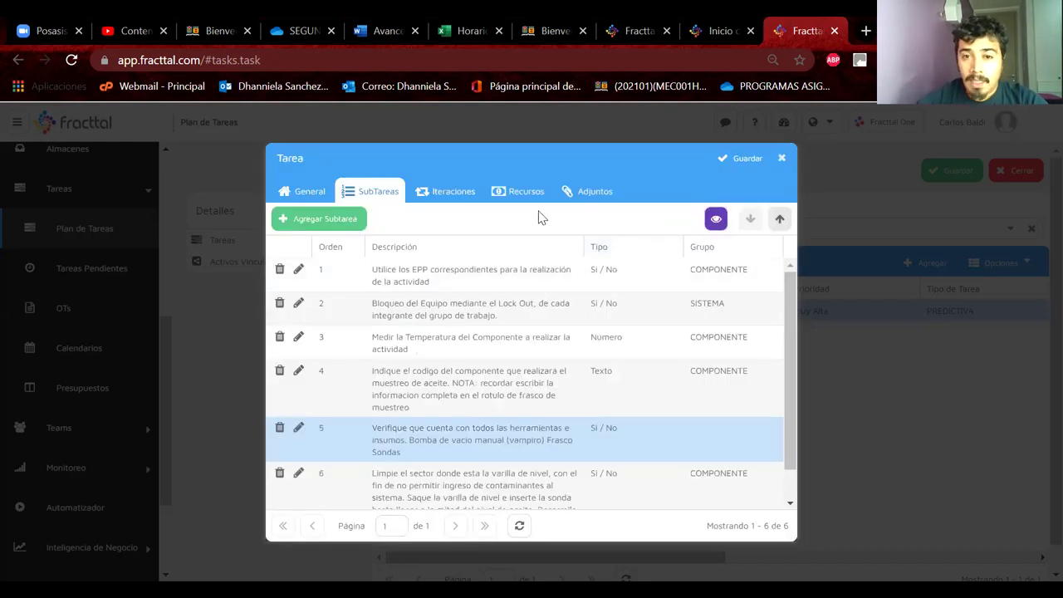
scroll(474, 415, down, 1)
scroll(475, 415, up, 1)
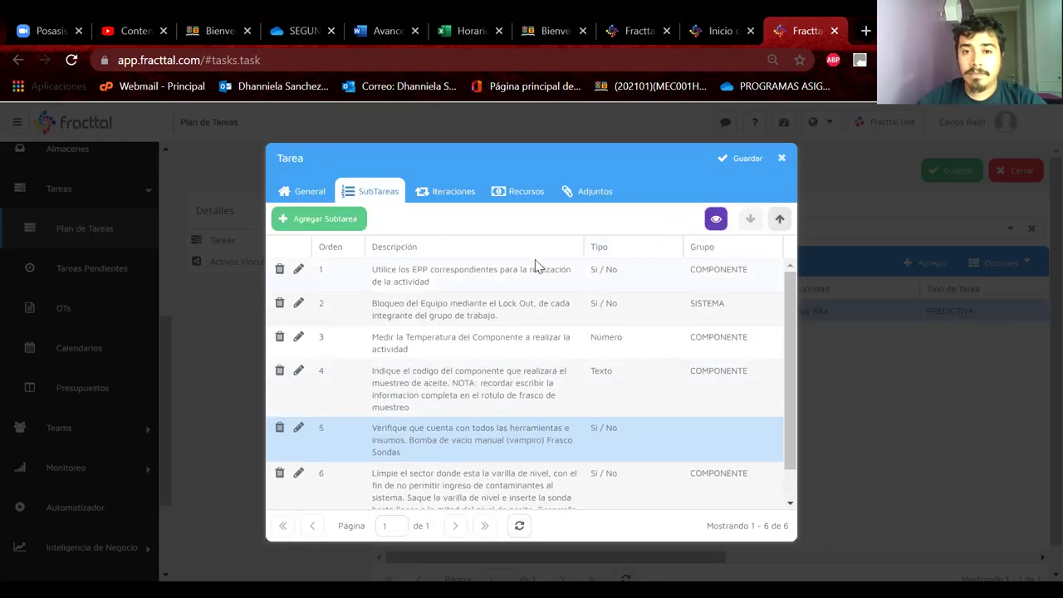
Step: Open the task's resources and view the inventory picker, closing it without a selection
click(523, 194)
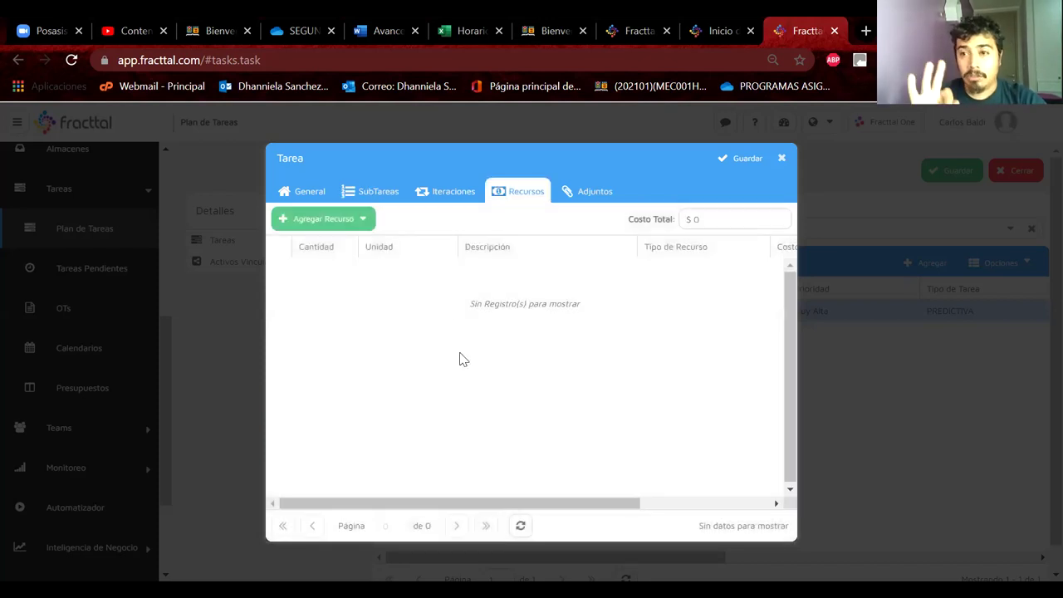
click(362, 220)
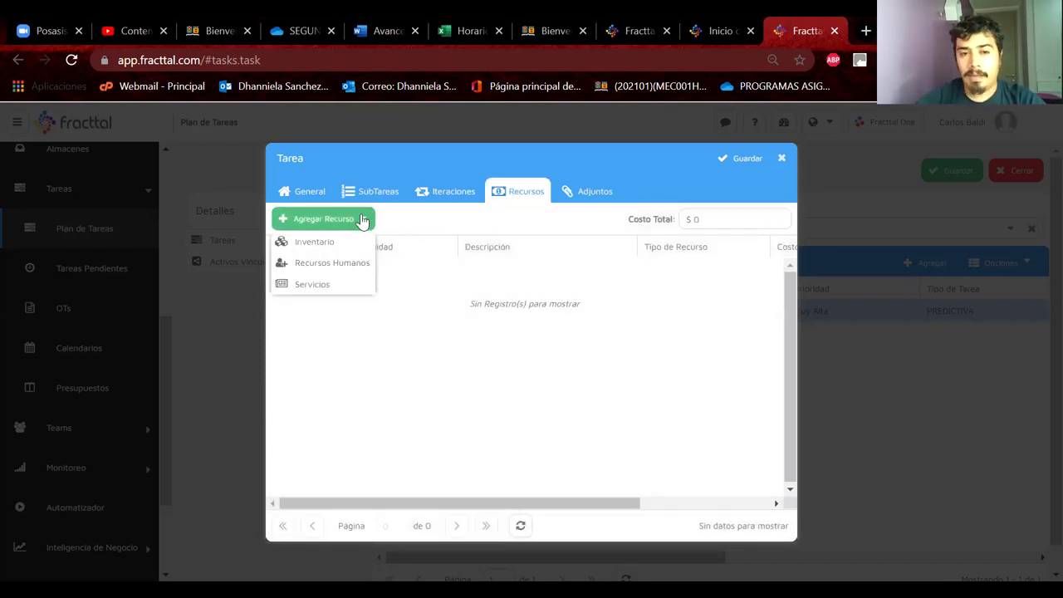
click(338, 242)
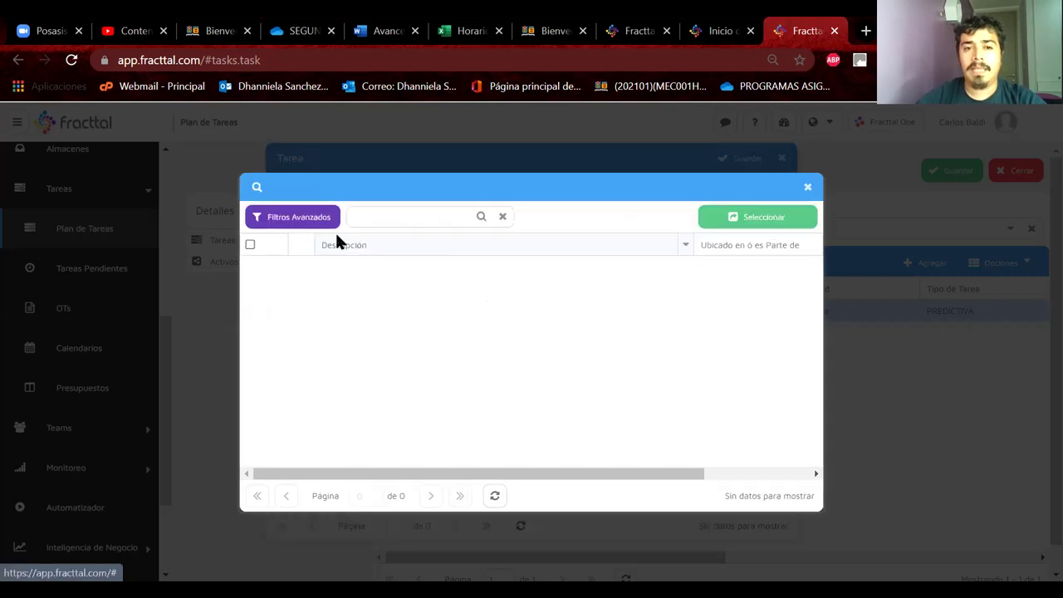
click(807, 186)
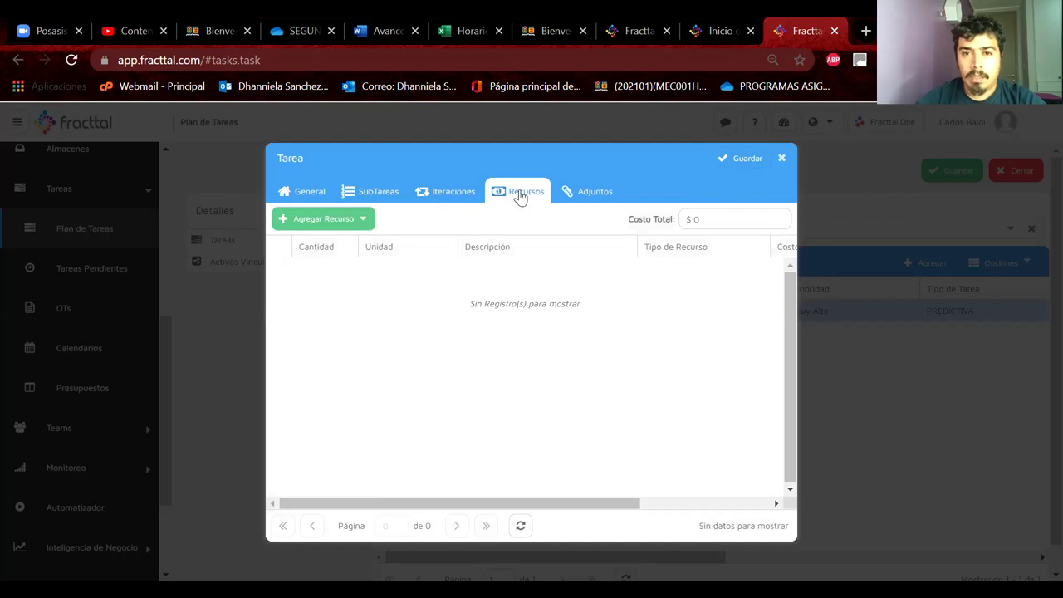
Step: Start adding an inventory resource to the task and search the assets for "bomba vac"
click(323, 222)
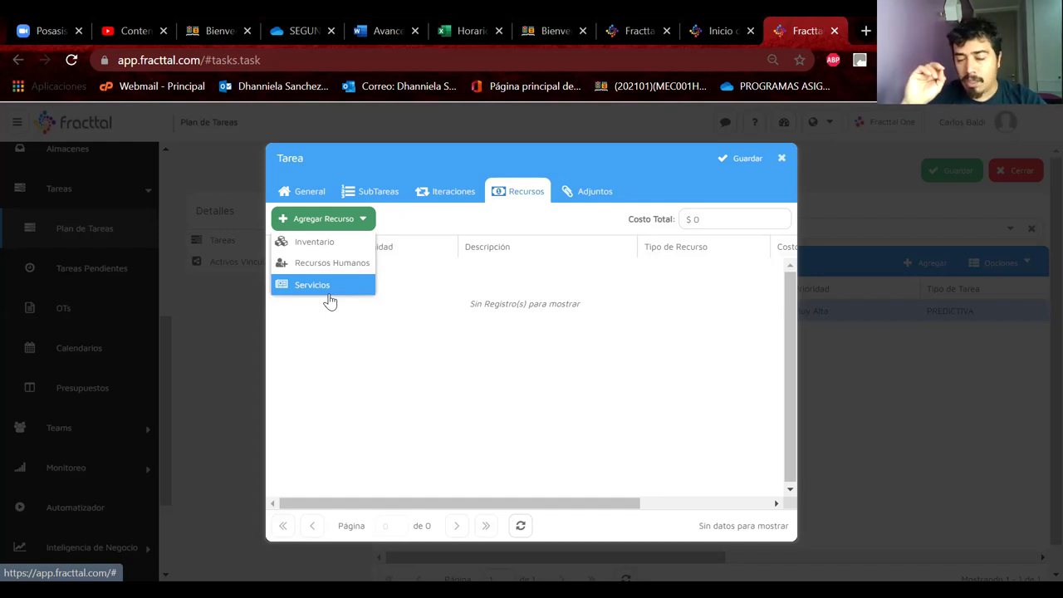
click(316, 248)
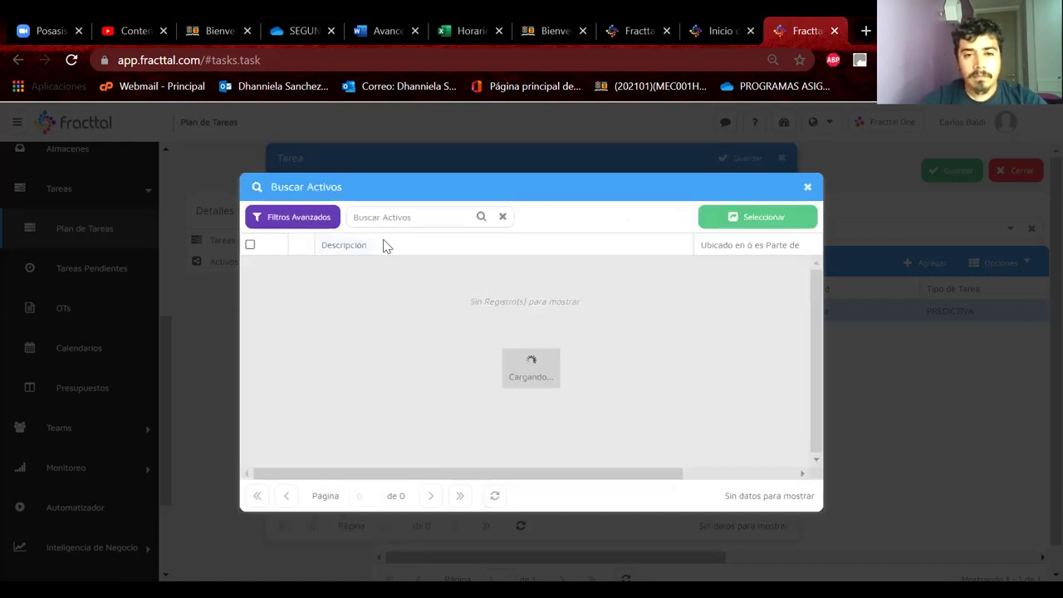
text(bomba de)
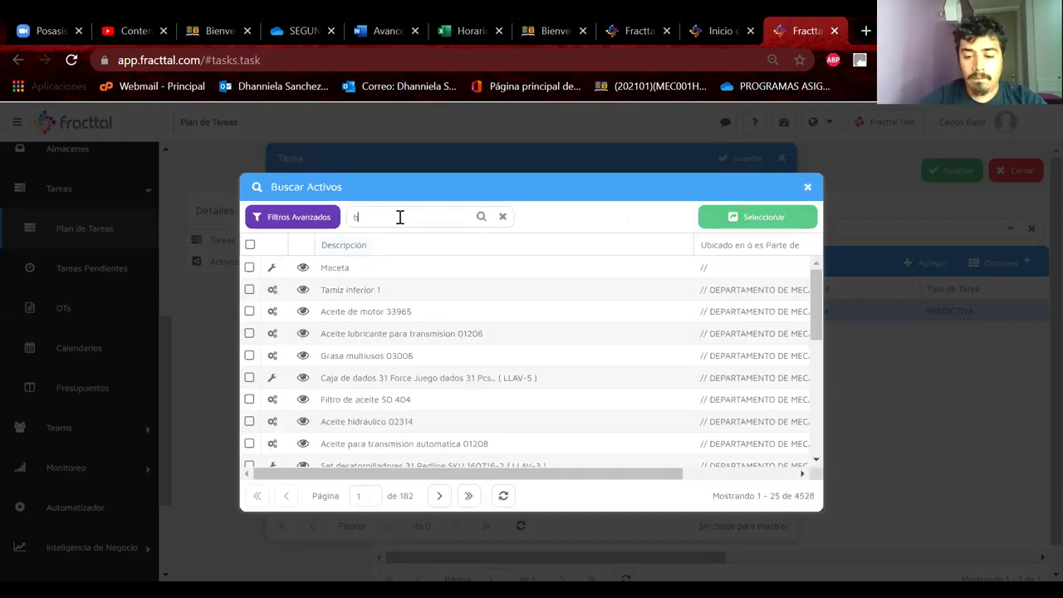
key(BackSpace)
key(BackSpace)
text(vac)
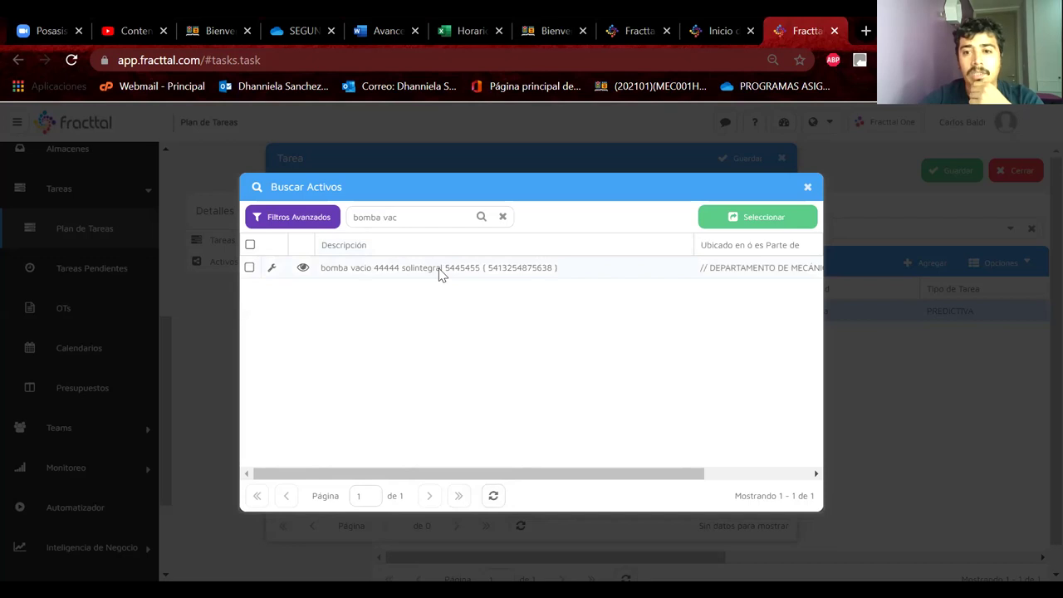
Step: Open the "bomba vacio" tool record and examine its general details down to the task plan field
click(302, 269)
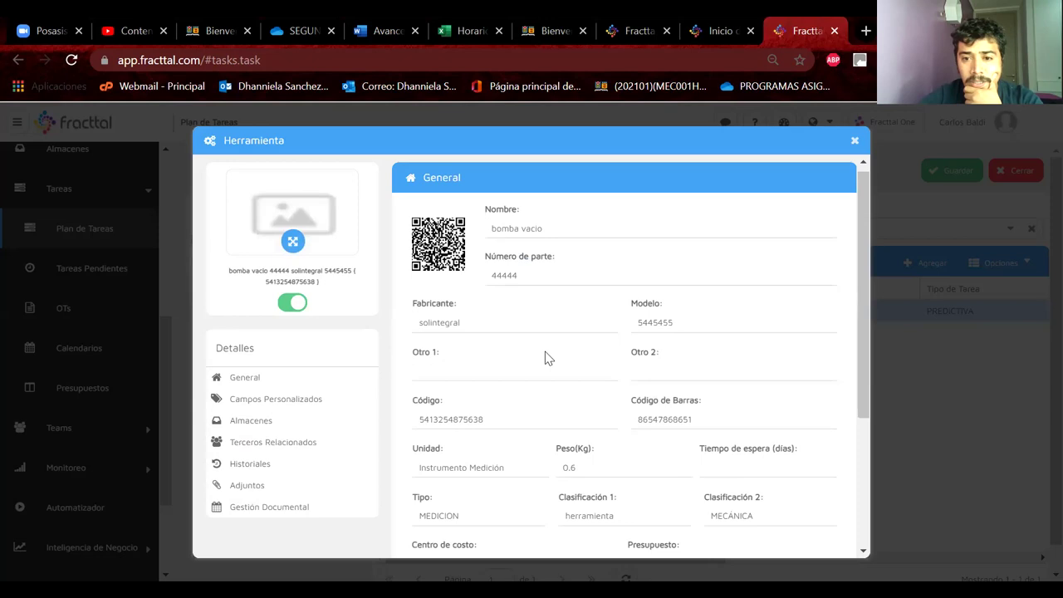
scroll(548, 358, down, 3)
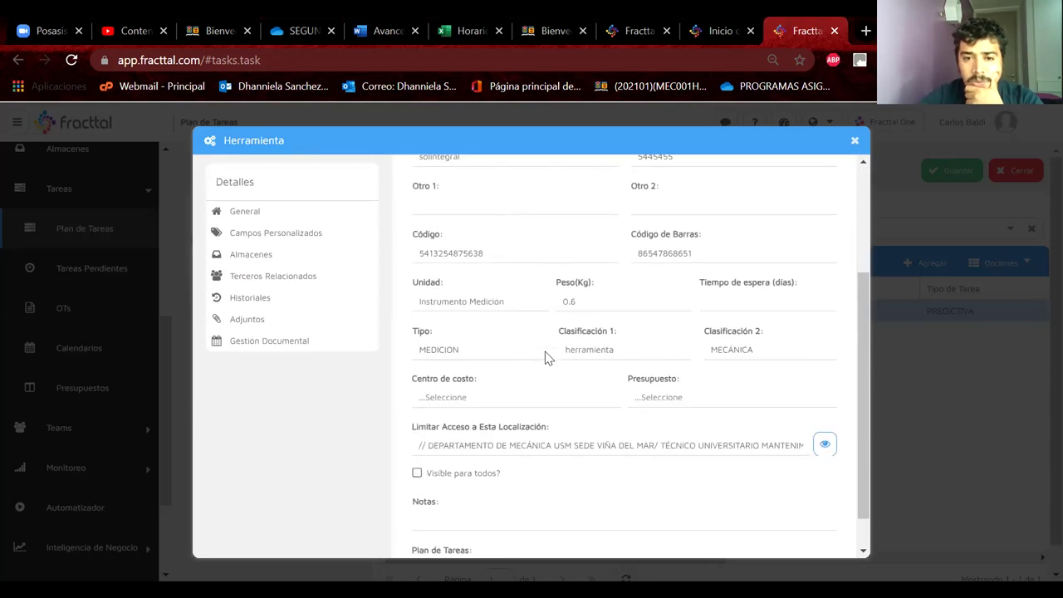
scroll(546, 352, down, 1)
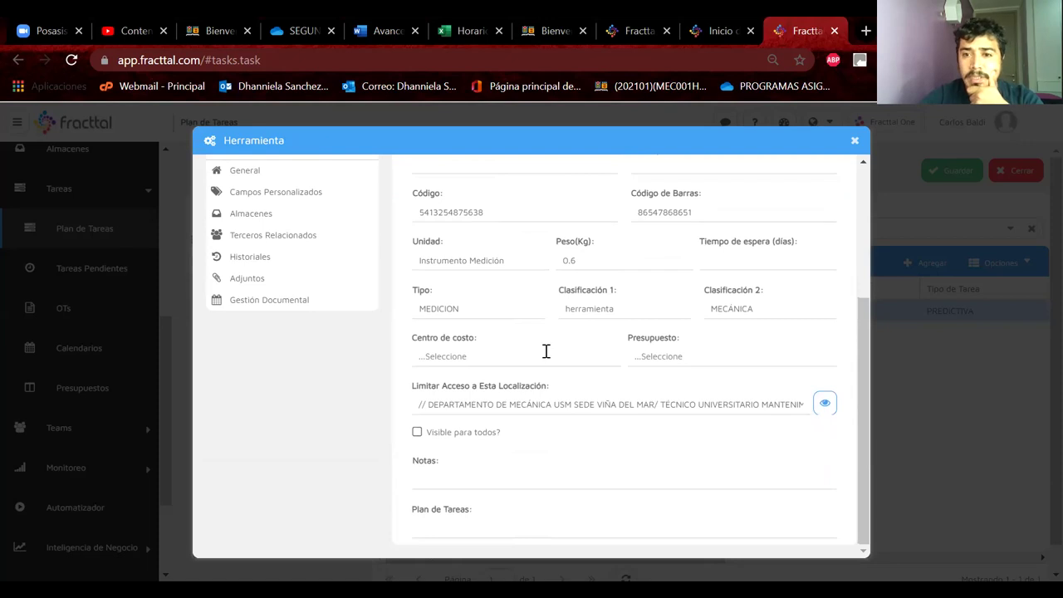
Step: Close the "bomba vacio" tool record and add that tool to the task's resources as an inventory item
scroll(546, 352, up, 5)
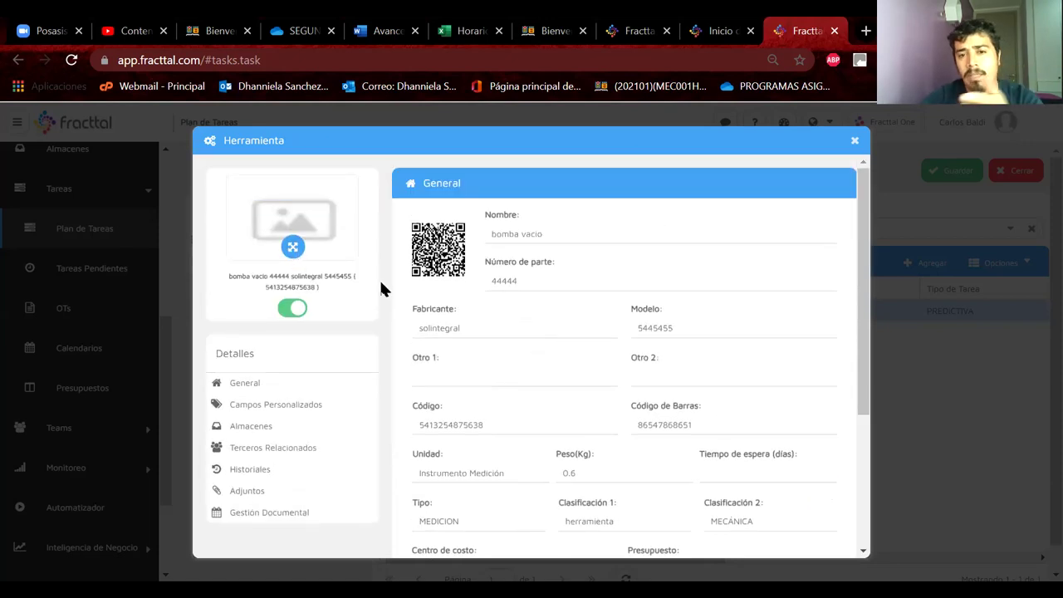
drag(518, 281, 439, 284)
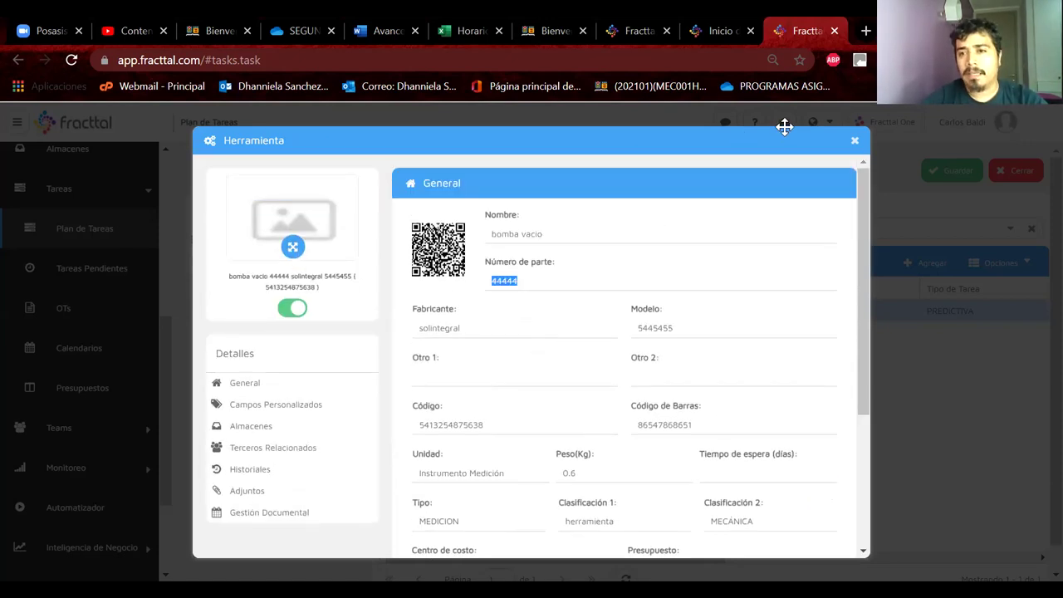
click(855, 143)
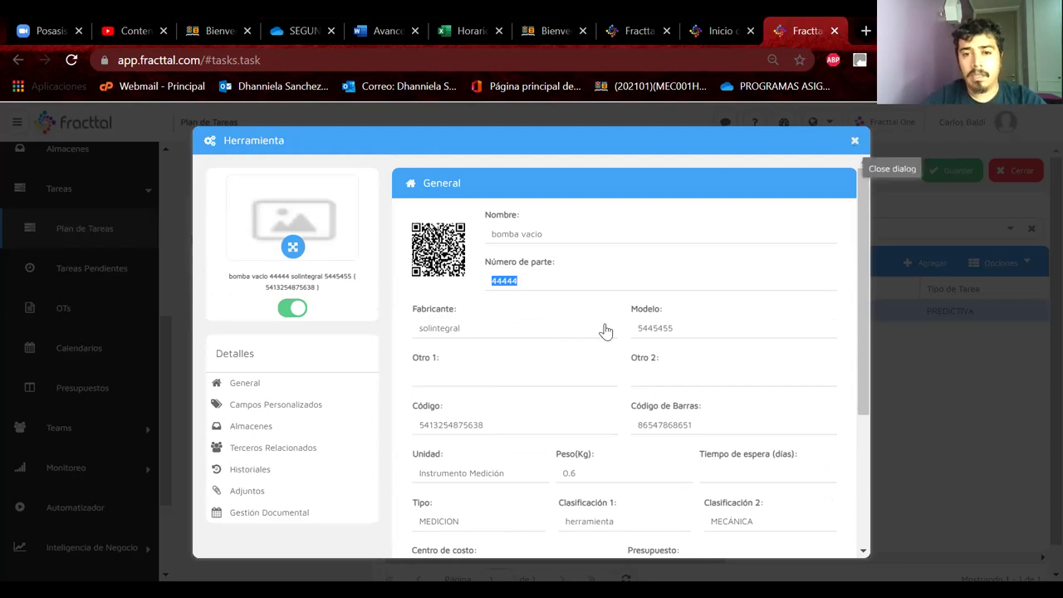
click(417, 267)
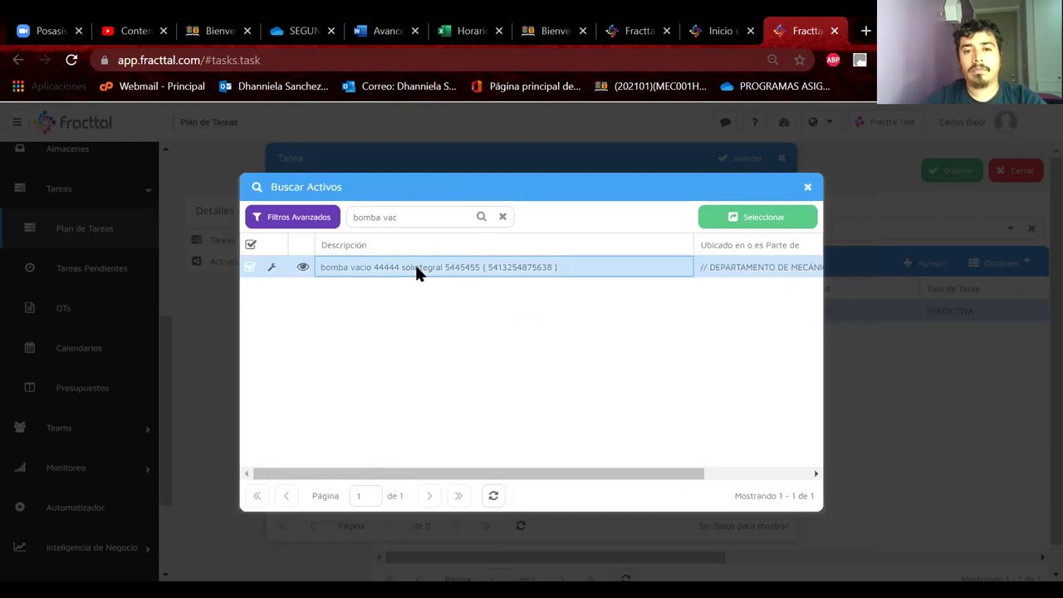
click(728, 219)
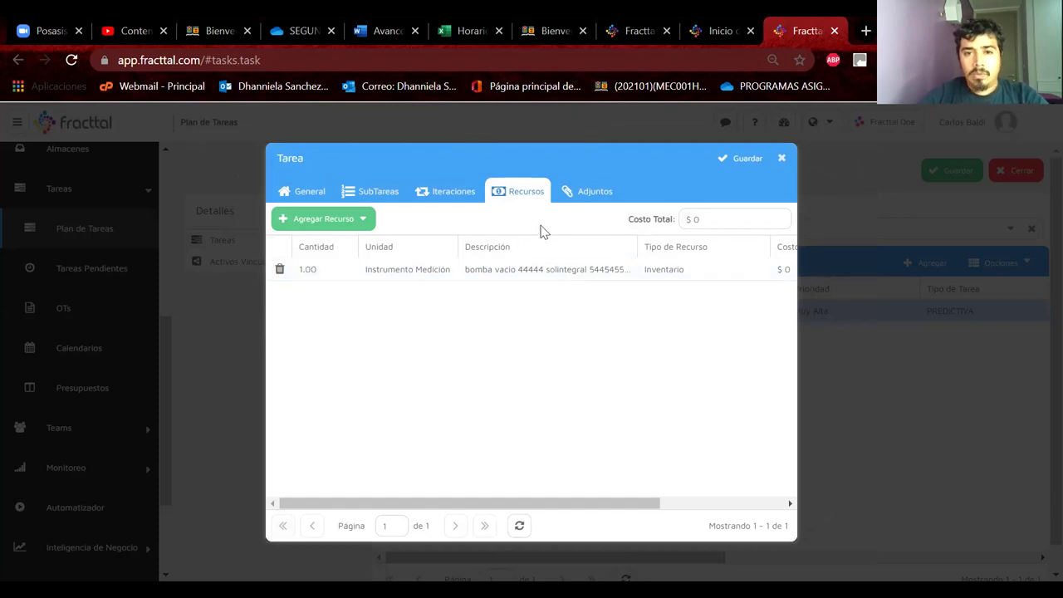
Step: Search the inventory for "manguera" and add "CONJUNTO DE MANGUERAS 134-8264" to the task's resources
click(348, 225)
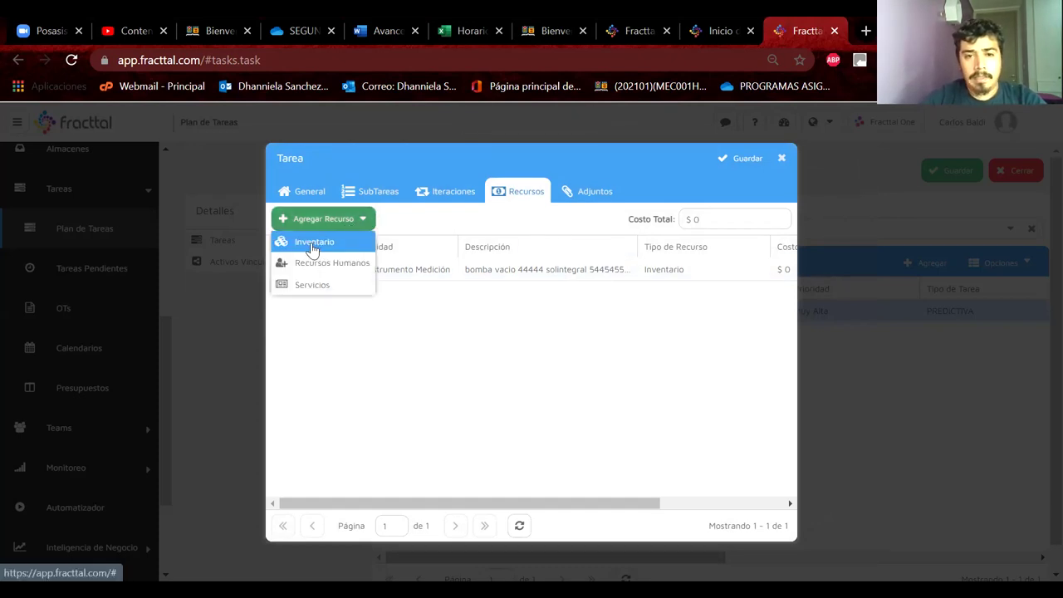
click(314, 248)
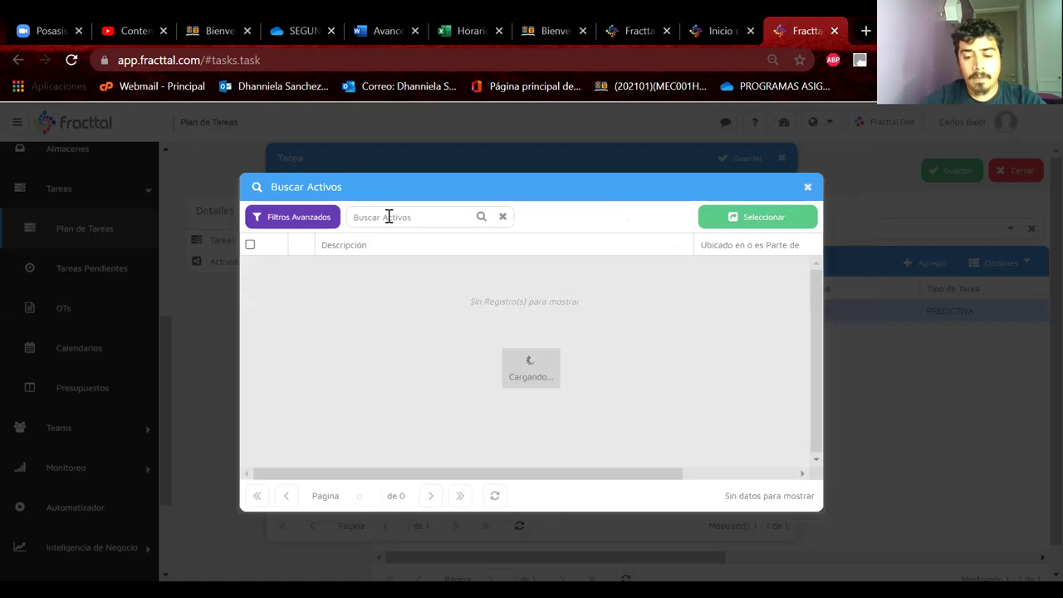
text(manguera)
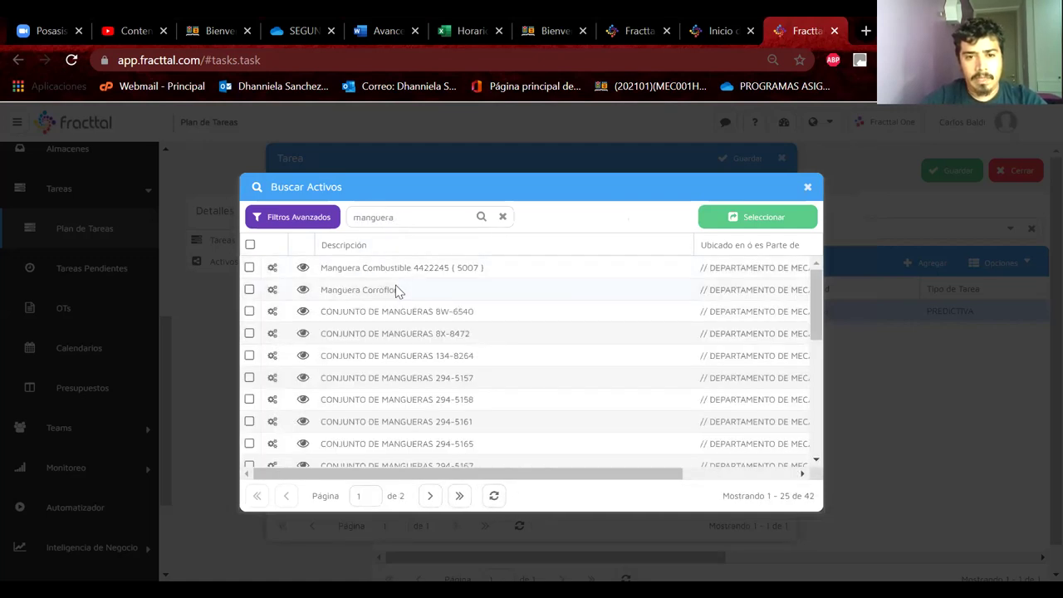
scroll(410, 313, down, 1)
scroll(410, 312, up, 1)
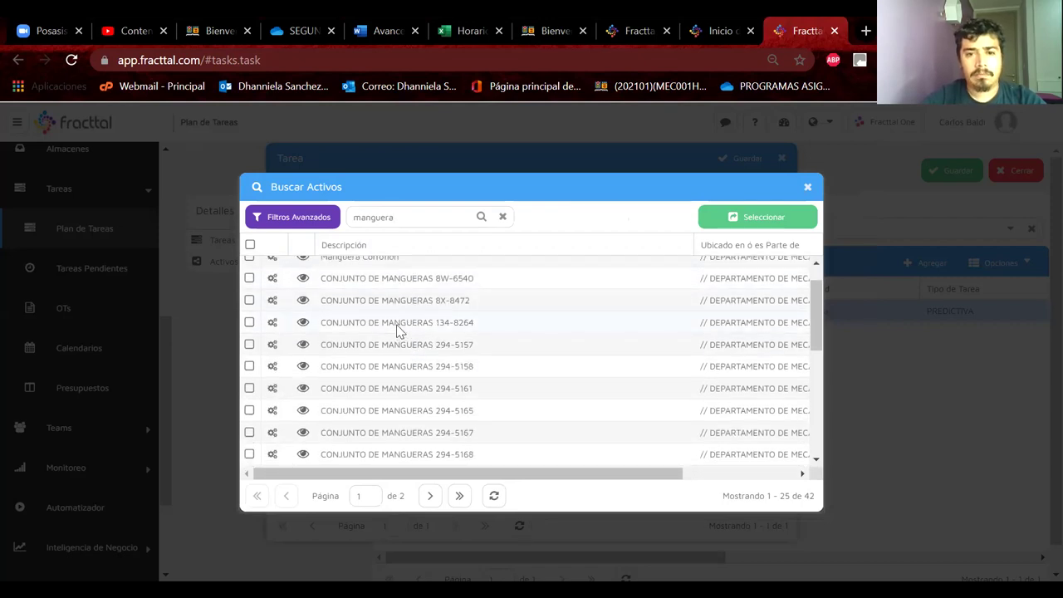
double_click(396, 324)
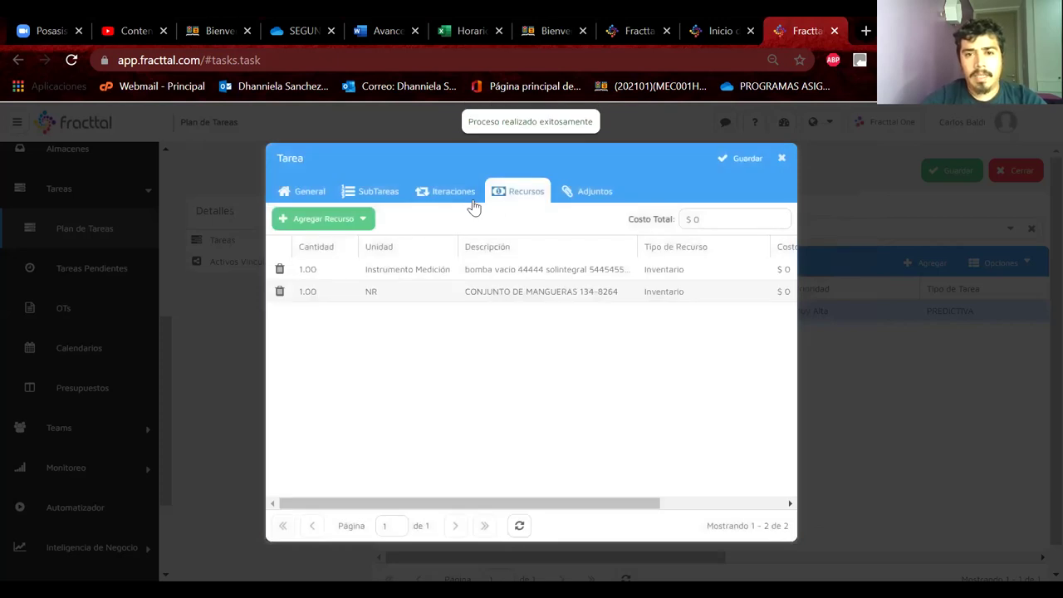
Step: Search the inventory for "waip" and add the first "WAIPE" item to the task's resources
click(360, 221)
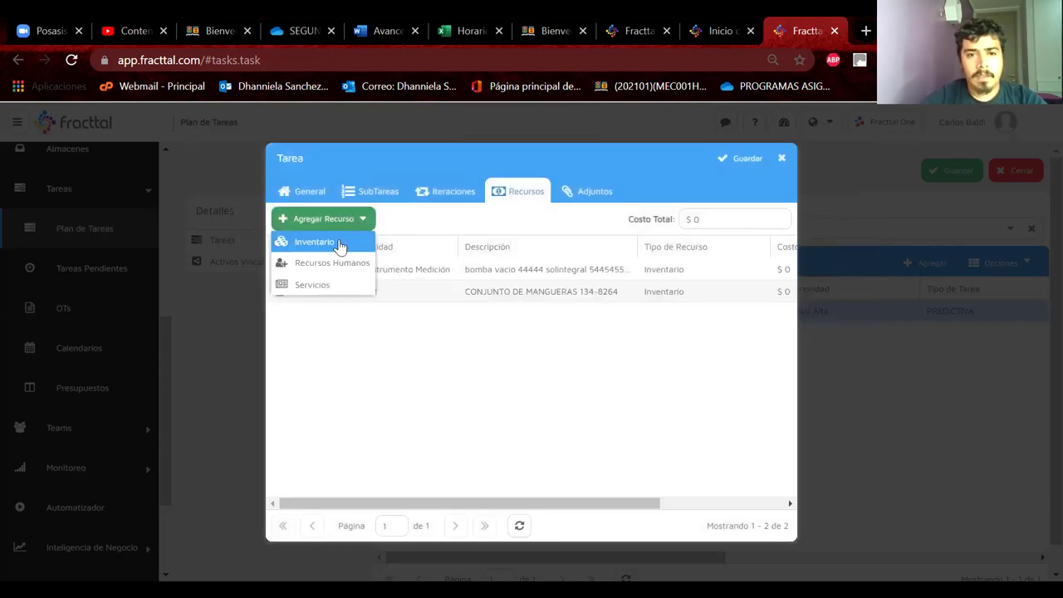
click(340, 243)
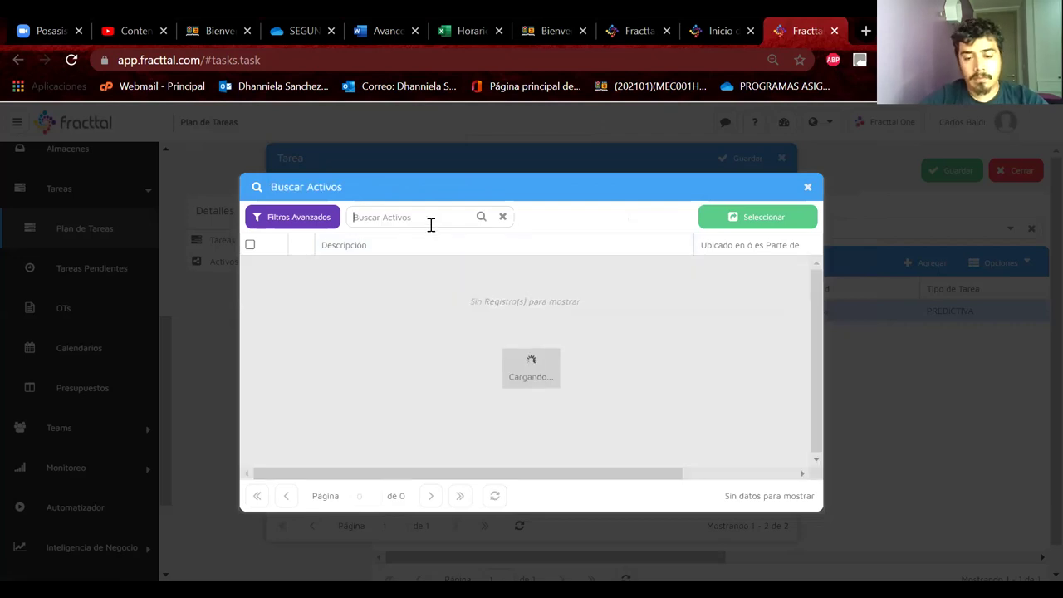
text(waip)
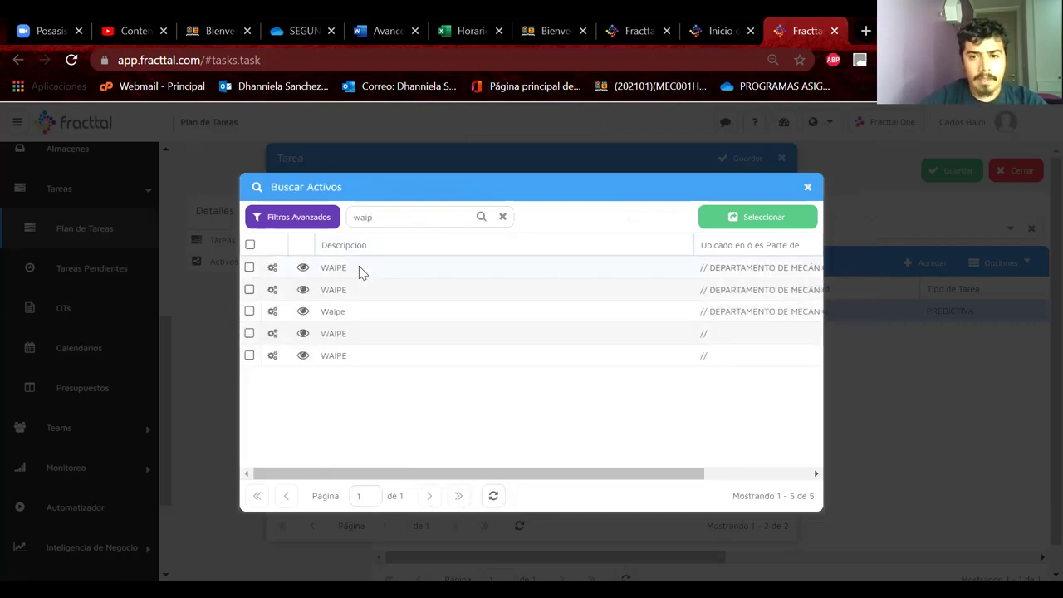
click(358, 268)
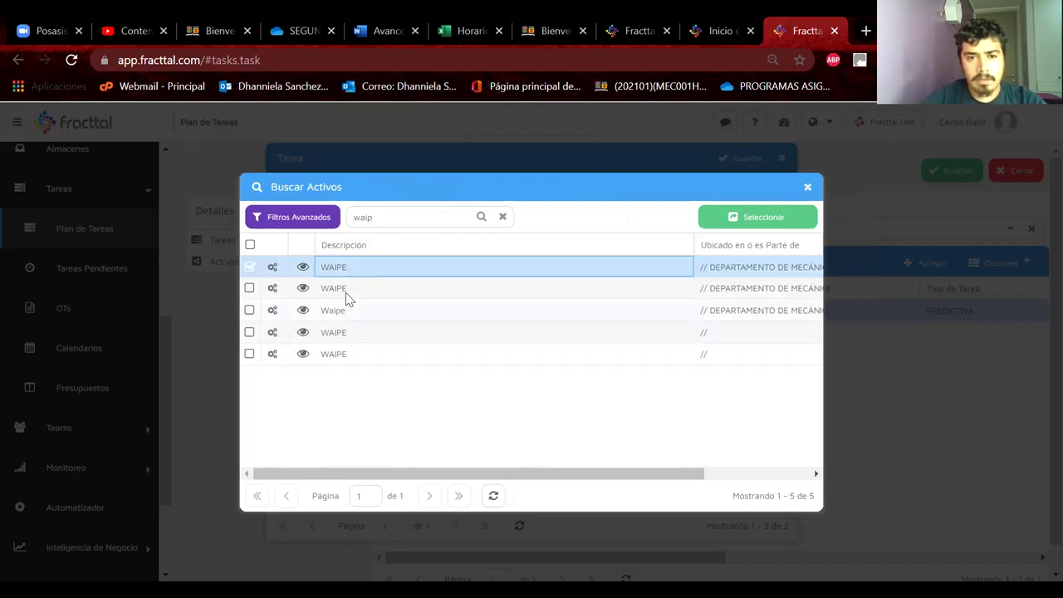
double_click(339, 267)
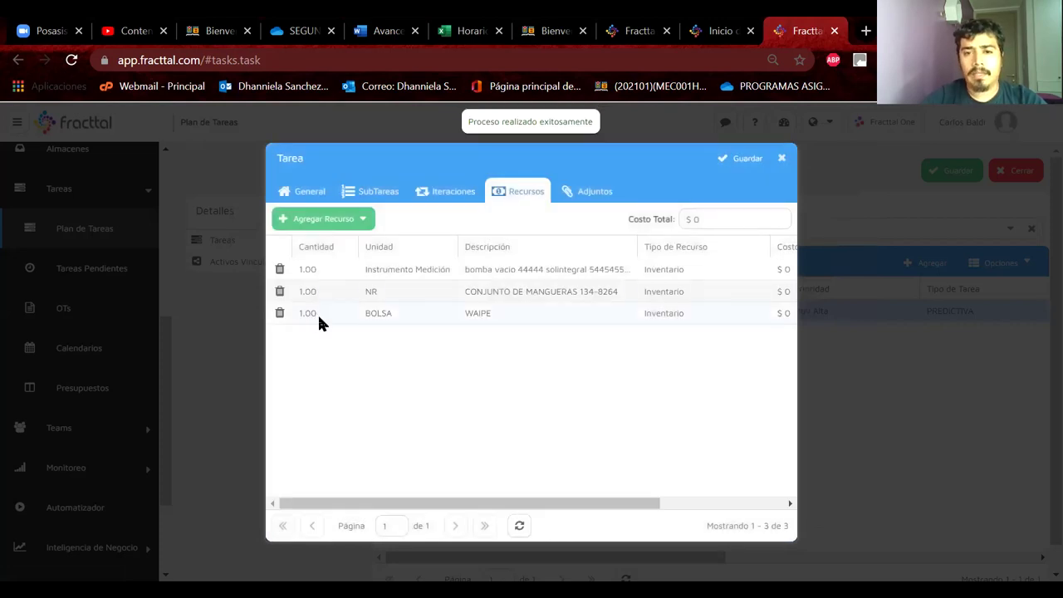
Step: Set the unit cost of the "bomba vacio" resource to $10,000
click(480, 291)
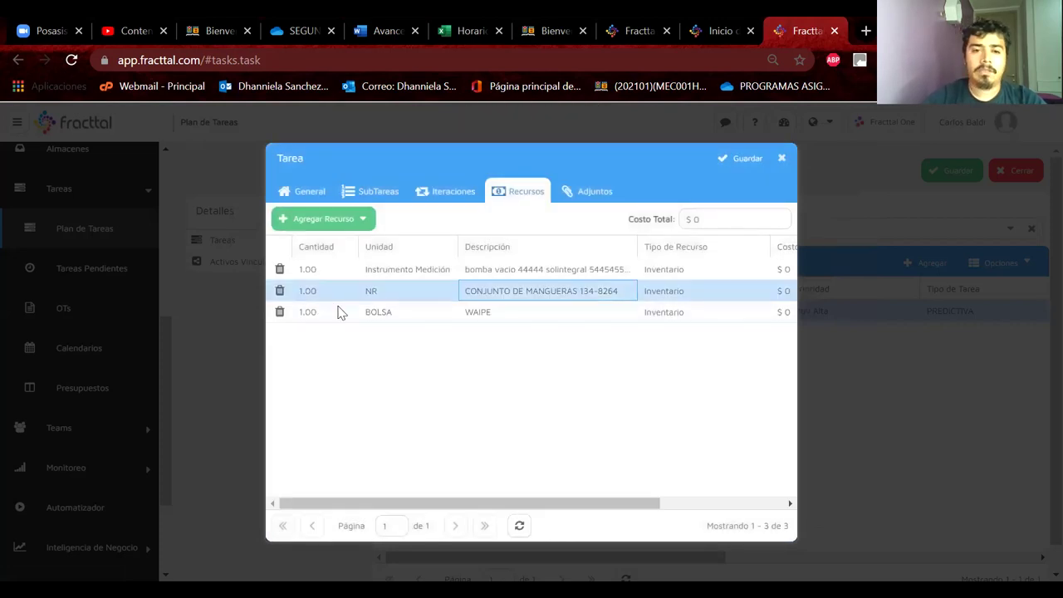
scroll(555, 344, right, 3)
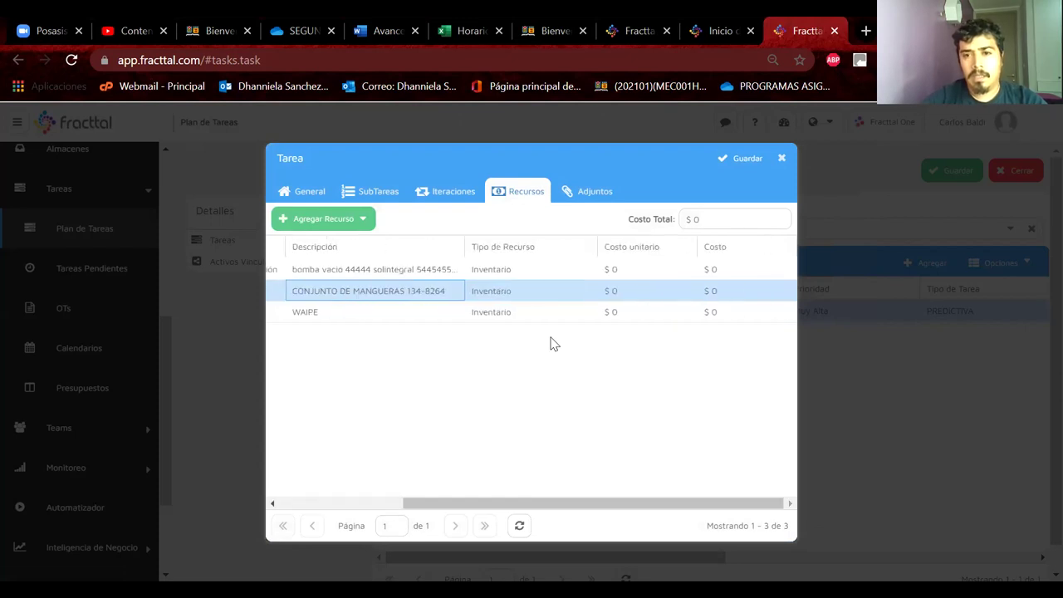
click(636, 271)
scroll(420, 296, left, 3)
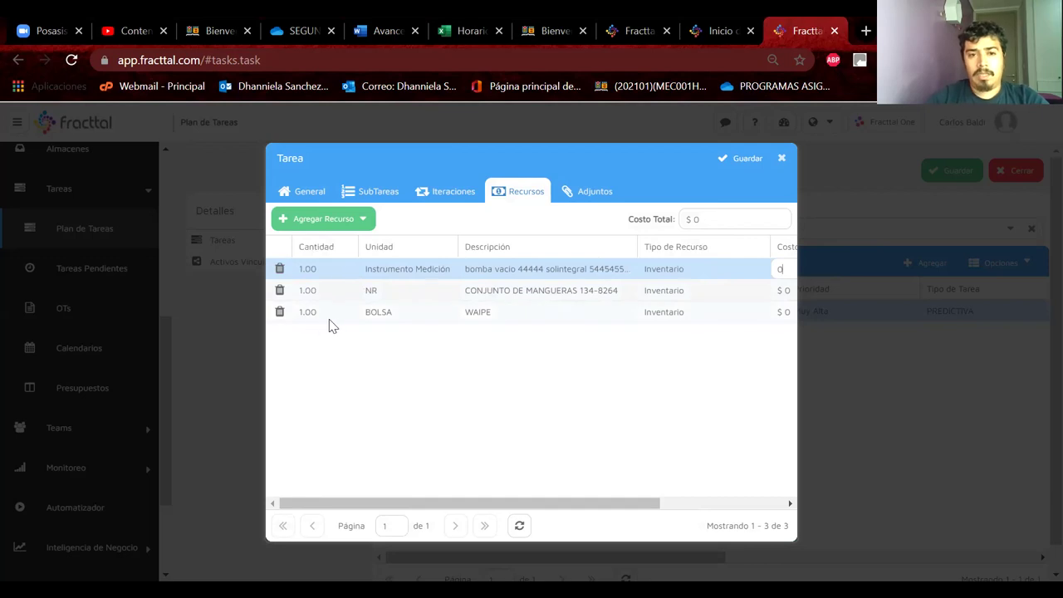
scroll(517, 296, right, 3)
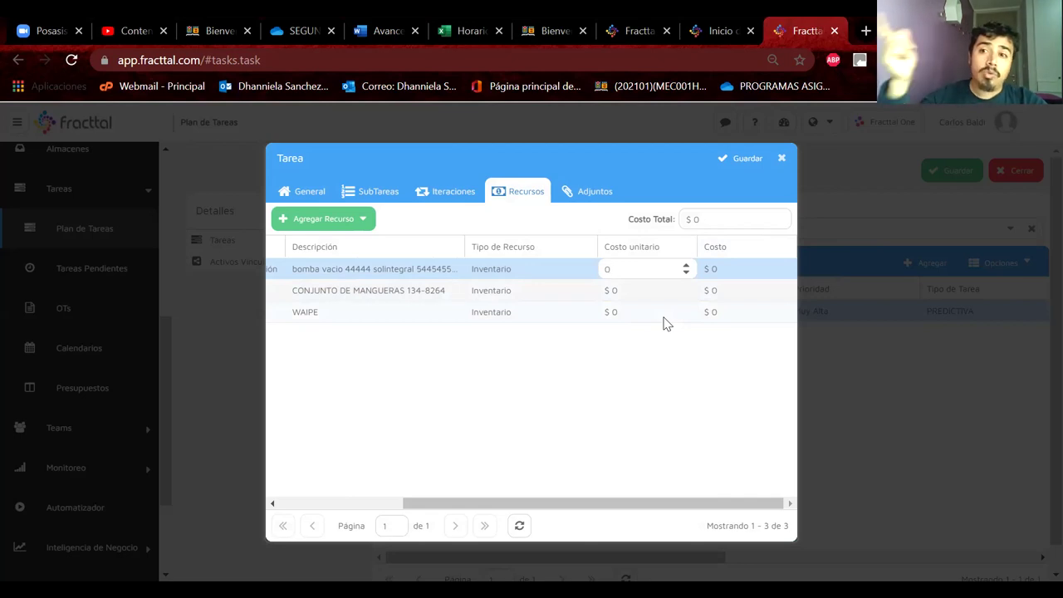
scroll(582, 299, left, 5)
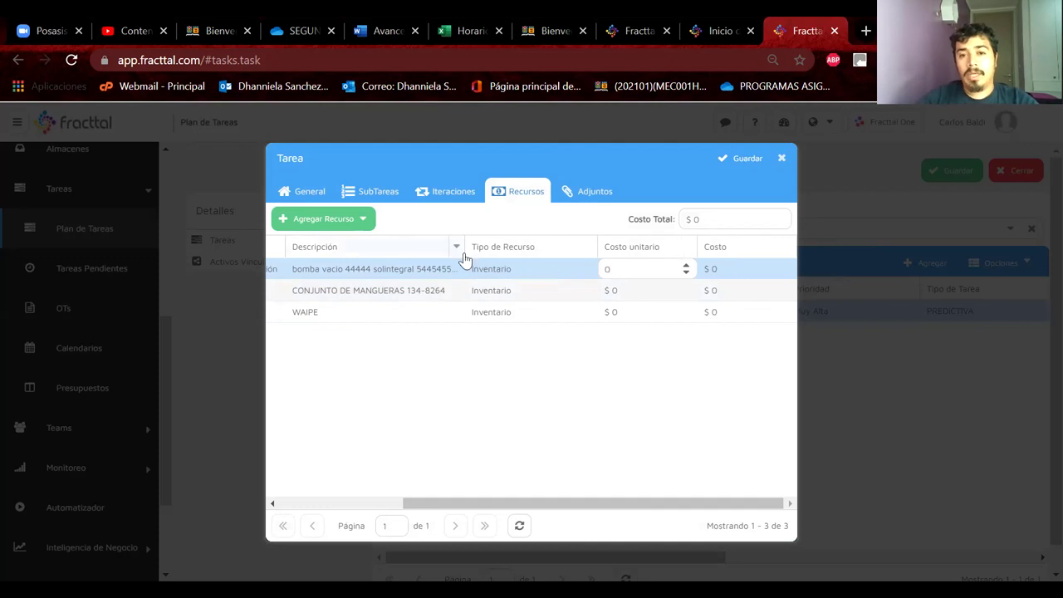
click(641, 269)
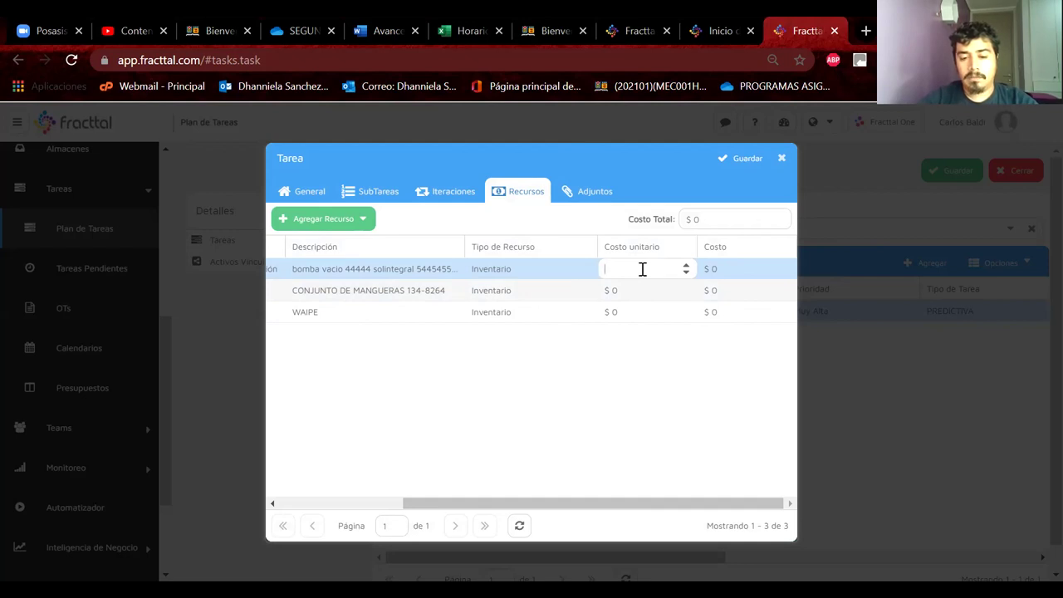
text(10.000)
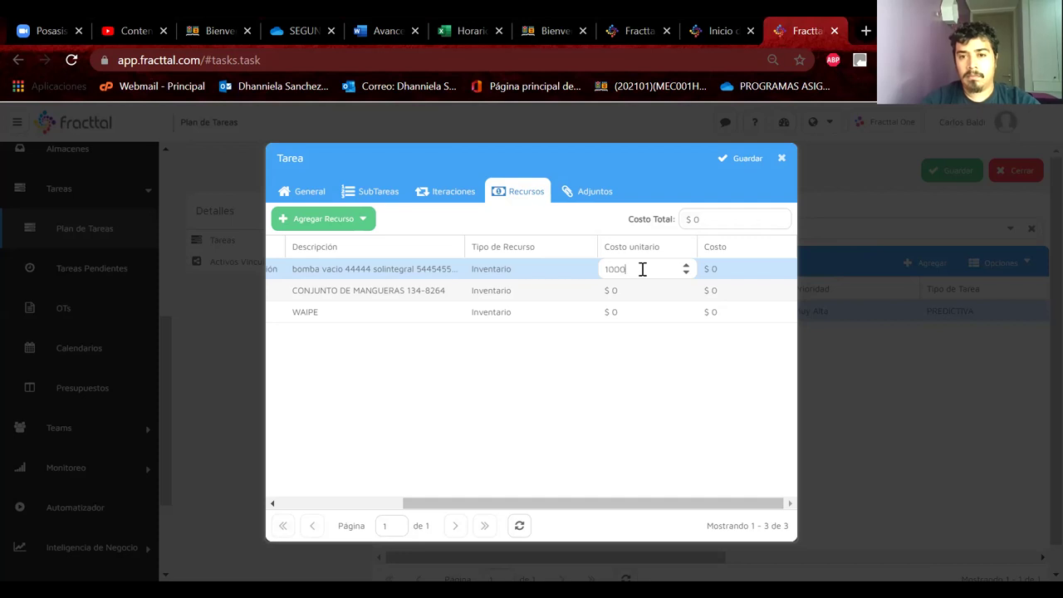
key(Return)
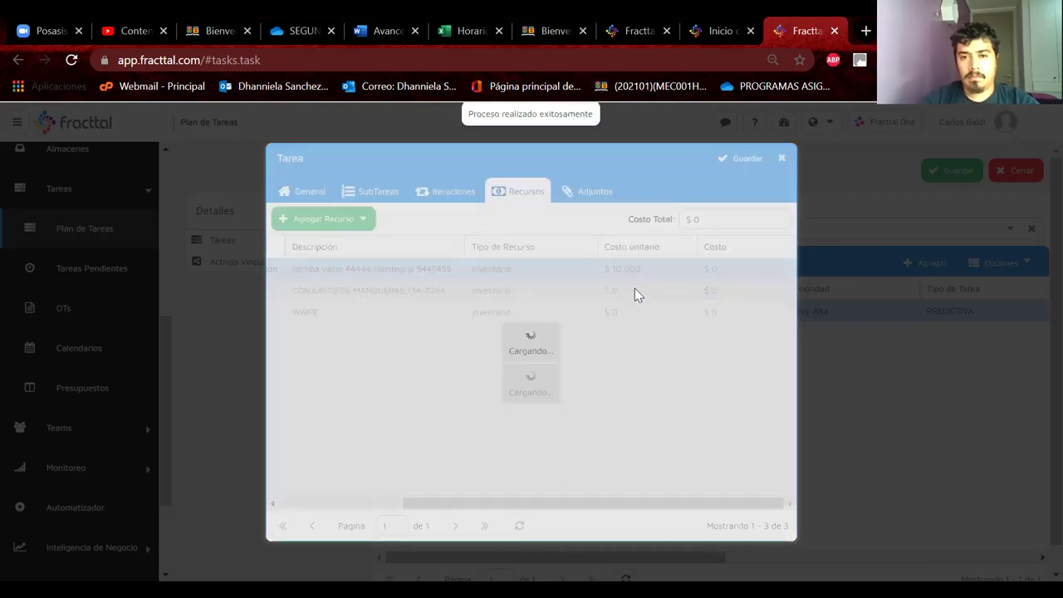
Step: Set the "CONJUNTO DE MANGUERAS 134-8264" resource's unit cost to $6,000 and its quantity to 2
scroll(656, 297, right, 2)
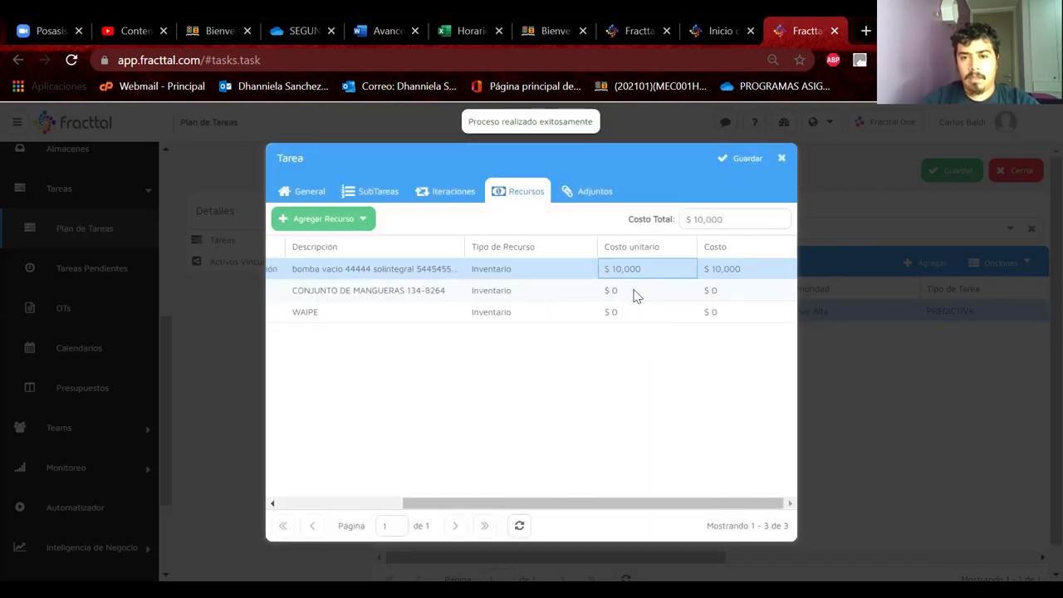
click(634, 289)
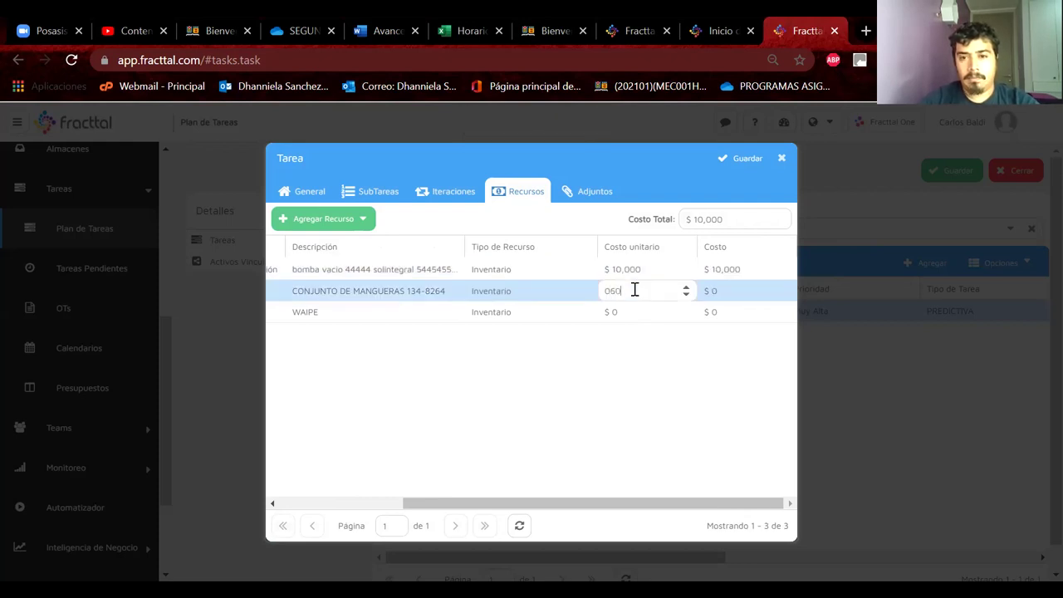
text(6000)
key(Return)
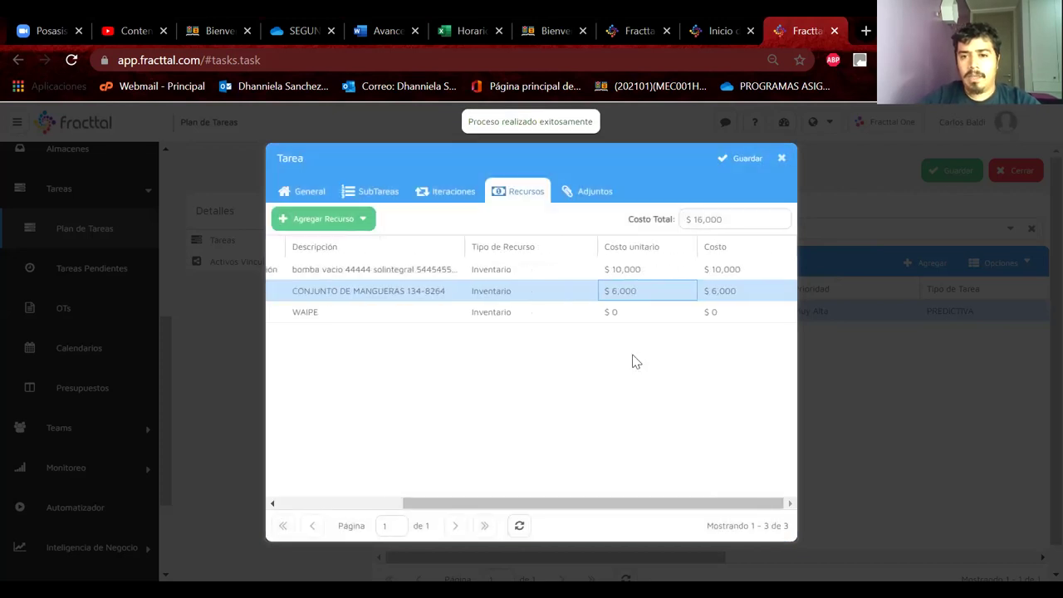
click(330, 297)
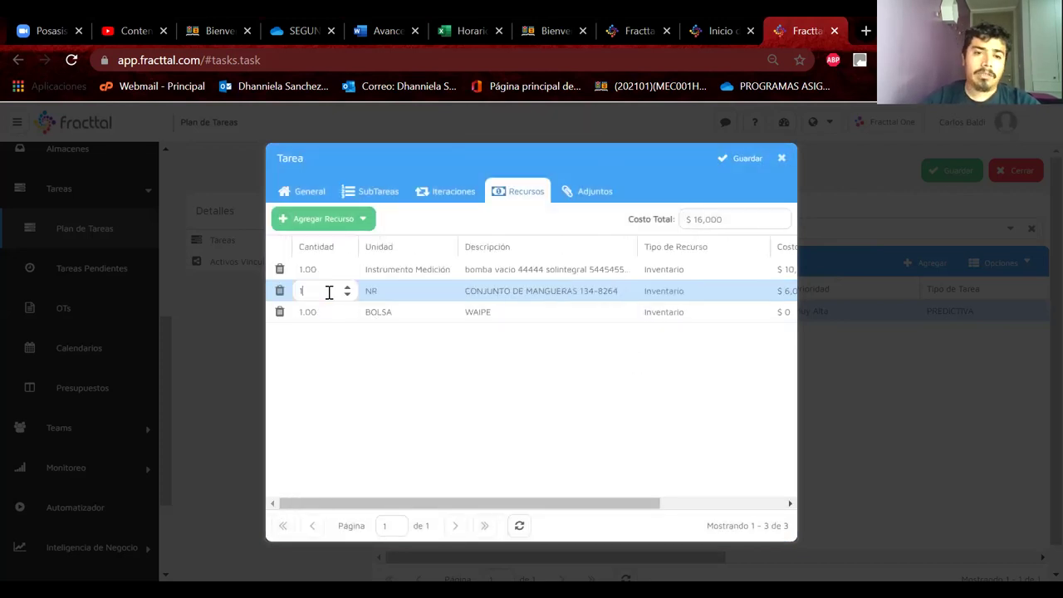
click(347, 286)
click(390, 331)
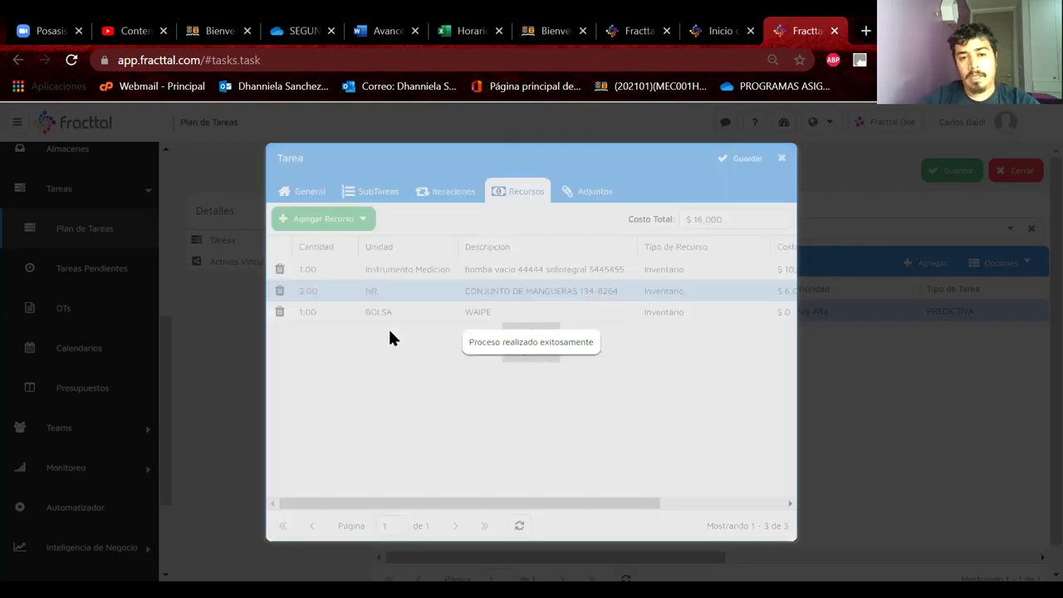
Step: Check the hose set's cost and set the unit cost of the "WAIPE" resource to $700
scroll(581, 349, right, 5)
scroll(581, 328, left, 5)
scroll(532, 325, right, 3)
scroll(581, 319, right, 2)
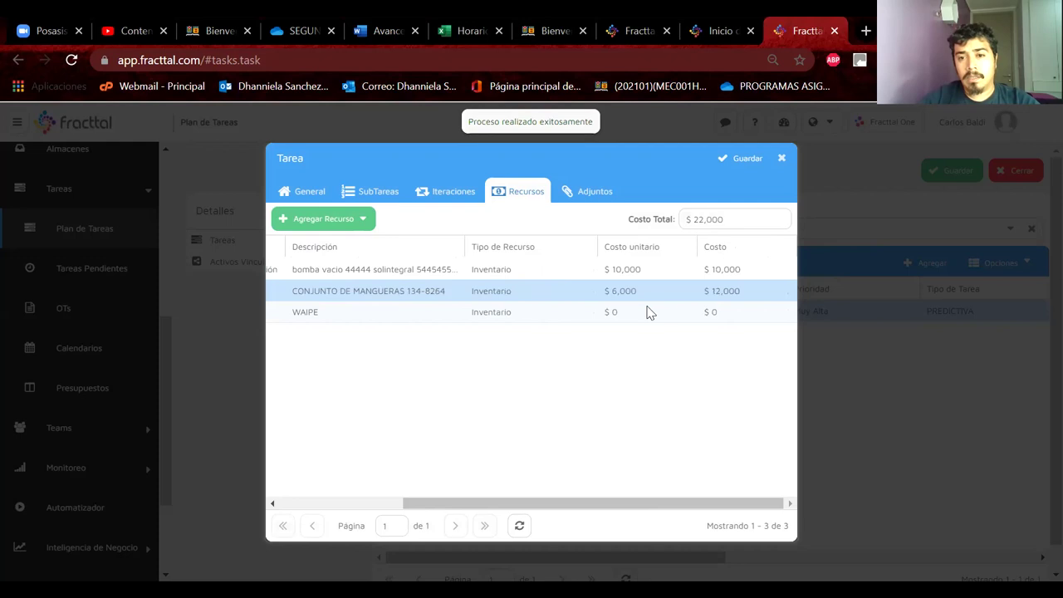
click(632, 313)
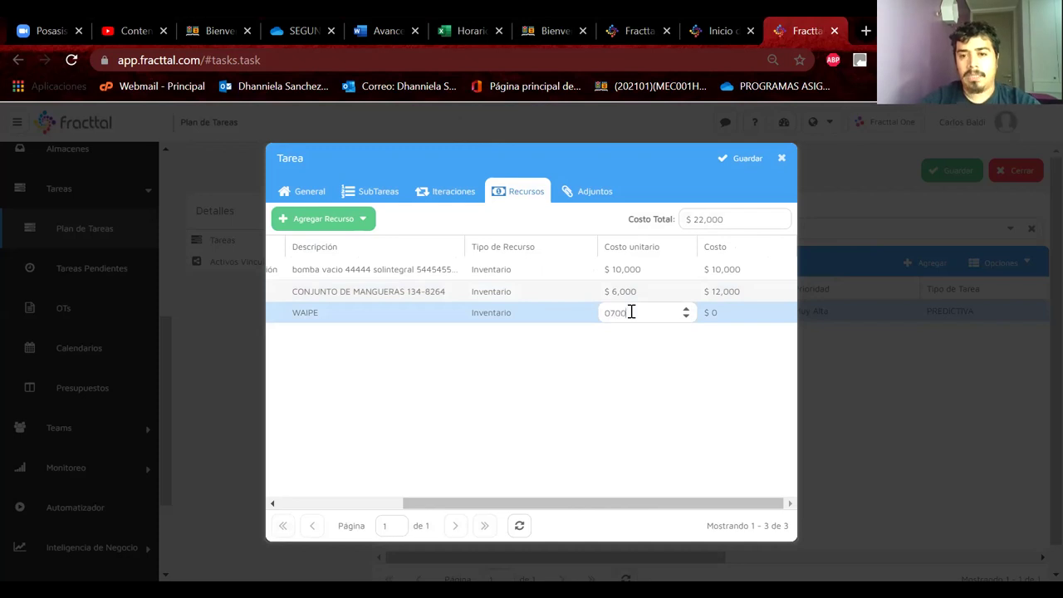
text(700)
key(Return)
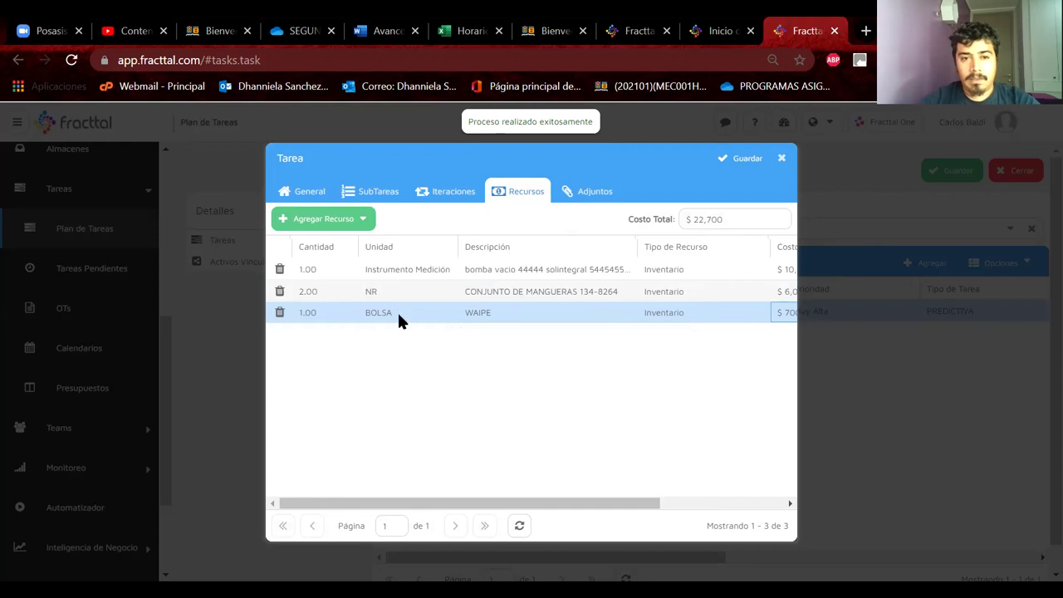
Step: Set the quantity of the "WAIPE" resource to 3 and review the task's total resource cost
click(326, 312)
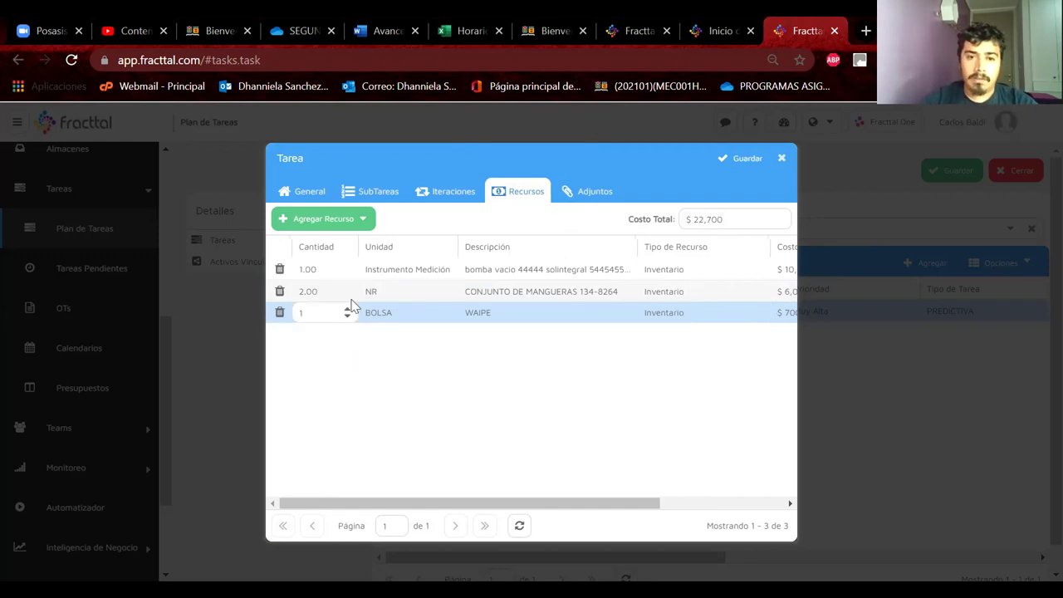
text(3)
key(Return)
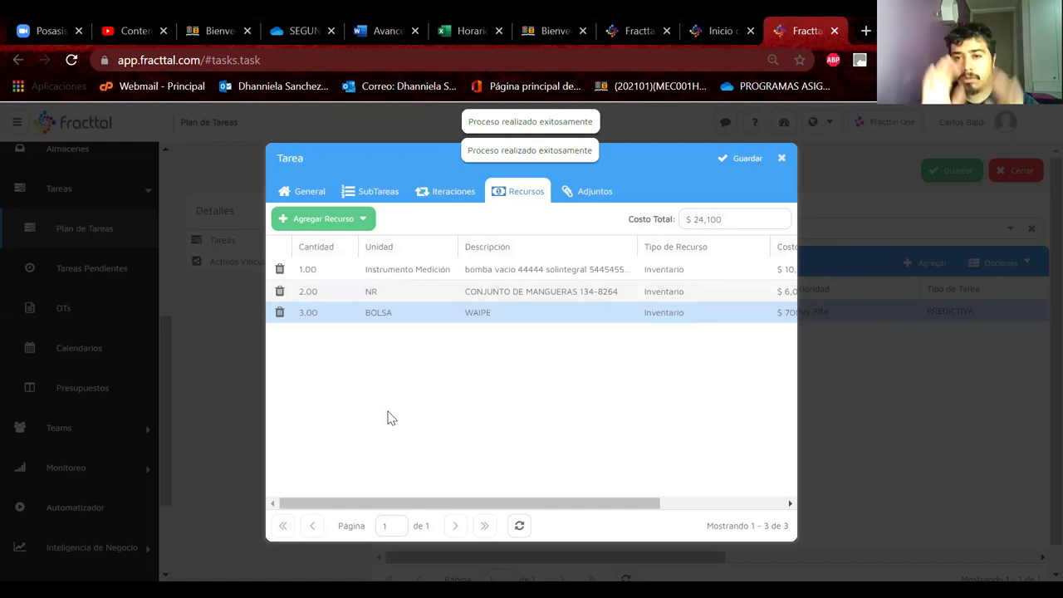
scroll(394, 413, right, 5)
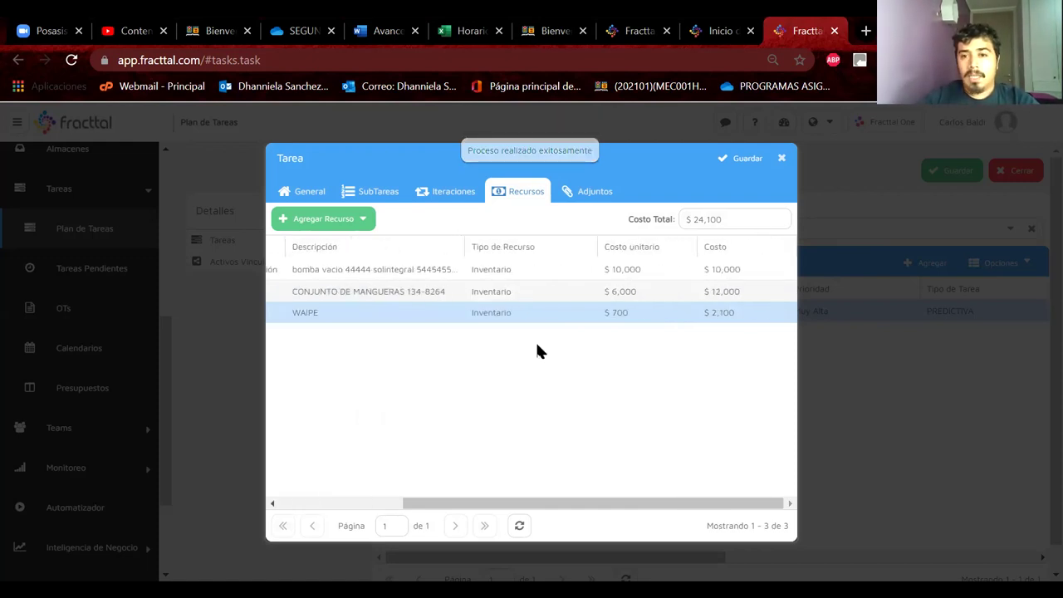
drag(740, 225, 671, 249)
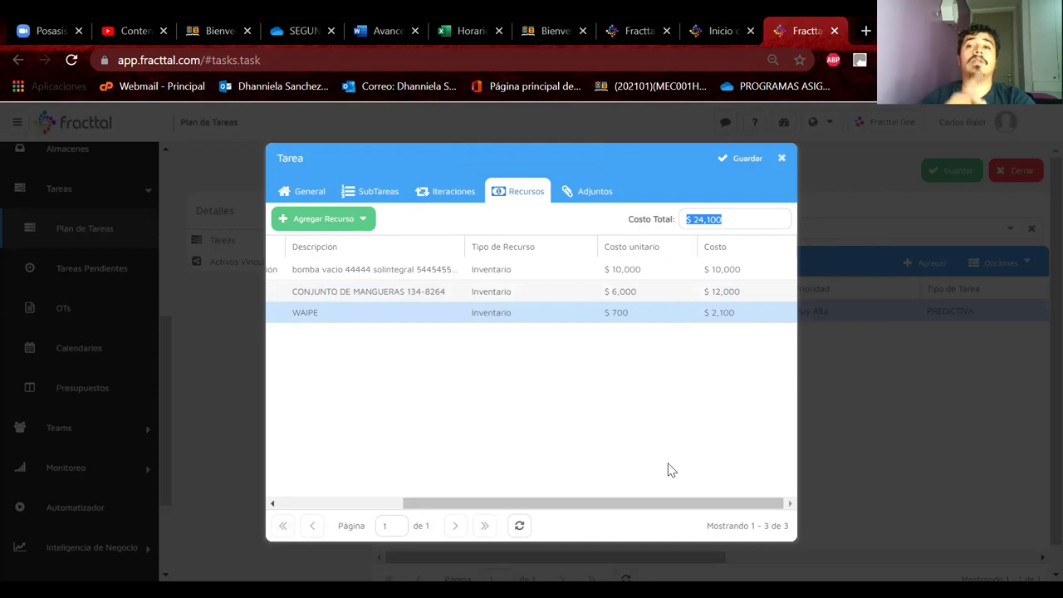
Step: Open the human resources rates for the task and set the TÉCNICO ASISTENTE ordinary hourly value to $4,000
click(367, 218)
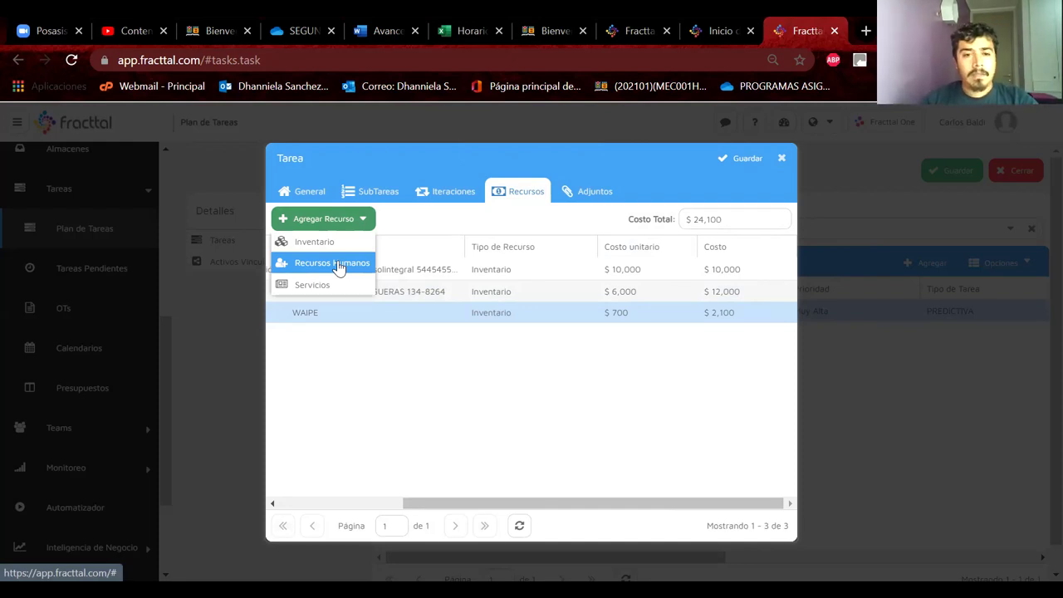
click(337, 264)
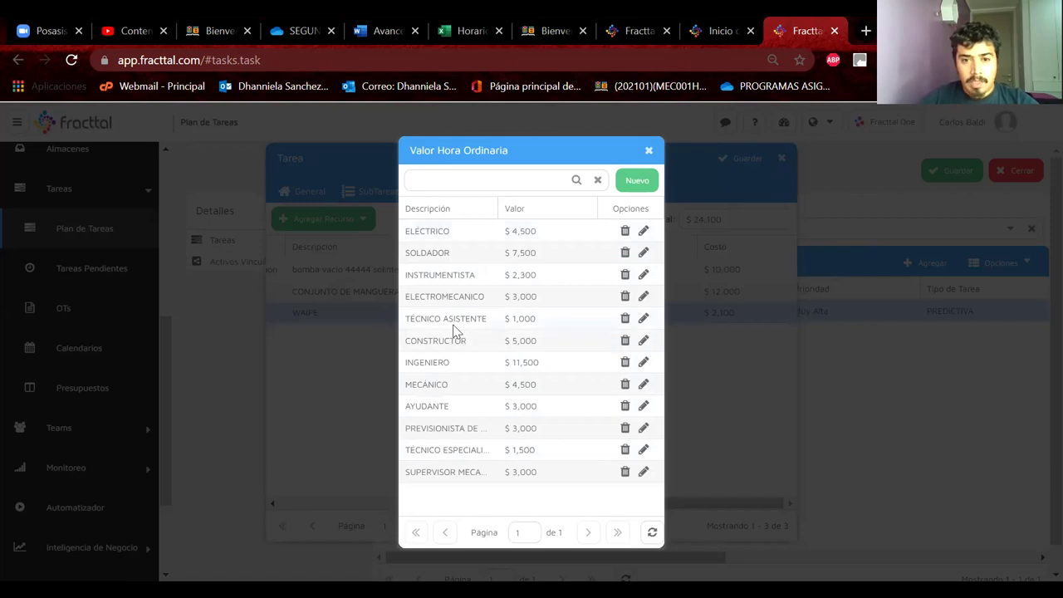
click(643, 319)
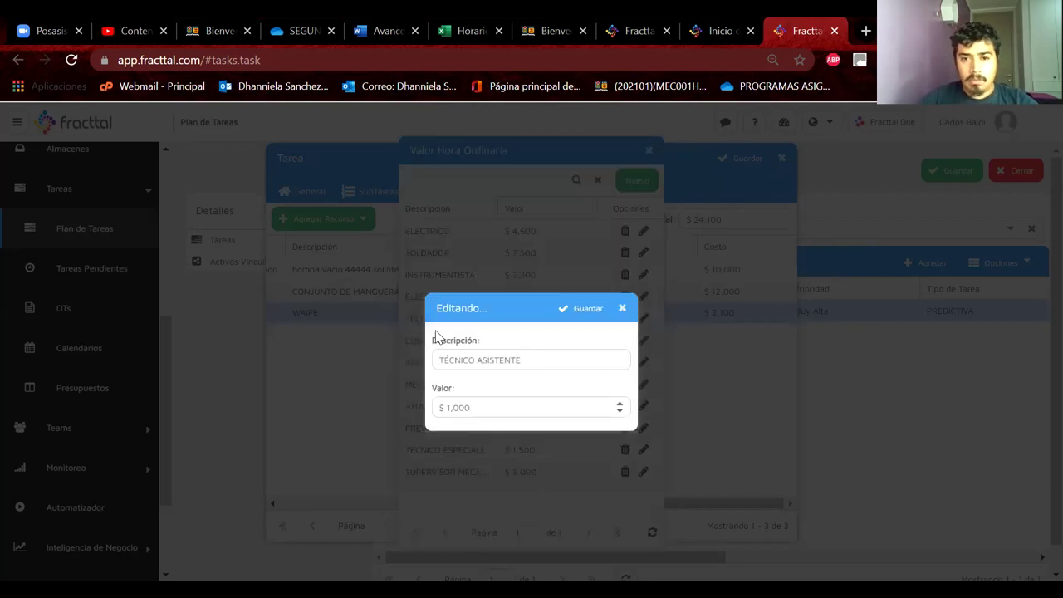
click(446, 407)
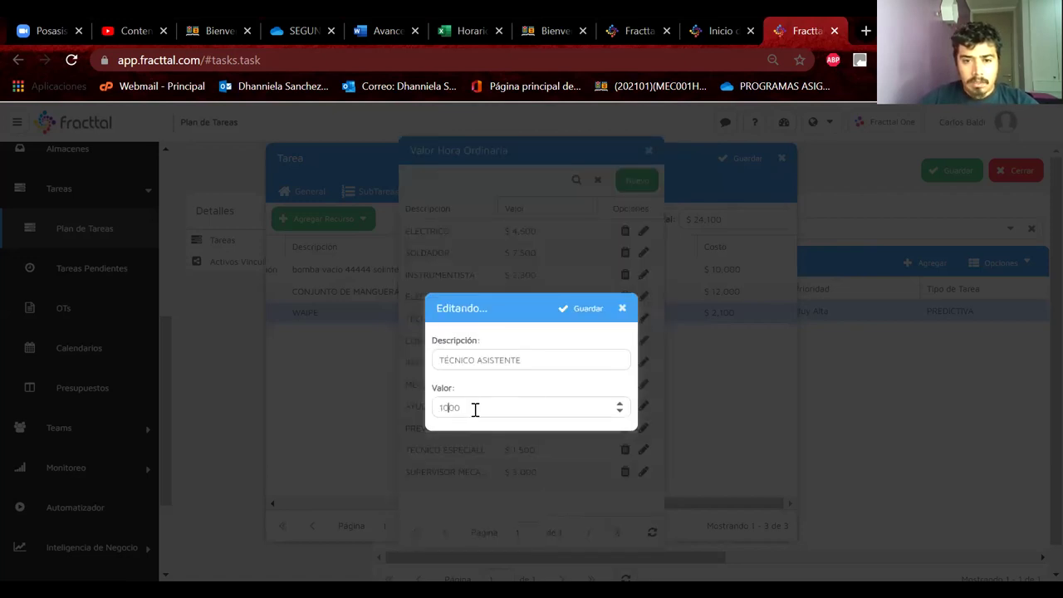
key(BackSpace)
text(4)
click(587, 315)
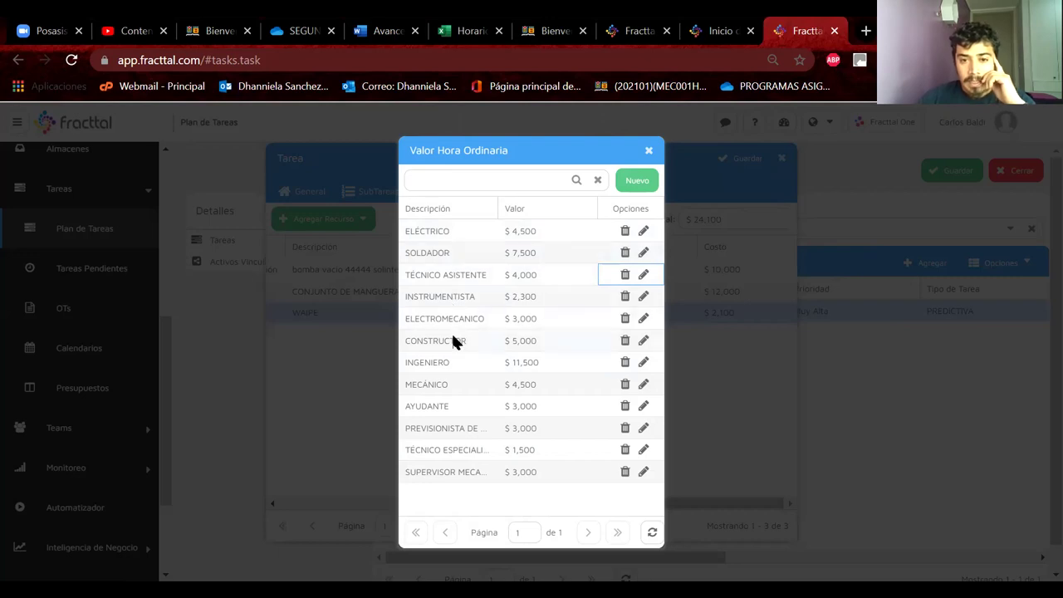
Step: Set the TÉCNICO ESPECIALISTA MECÁNICO ordinary hourly value to $6,500 and save it
click(643, 450)
double_click(452, 404)
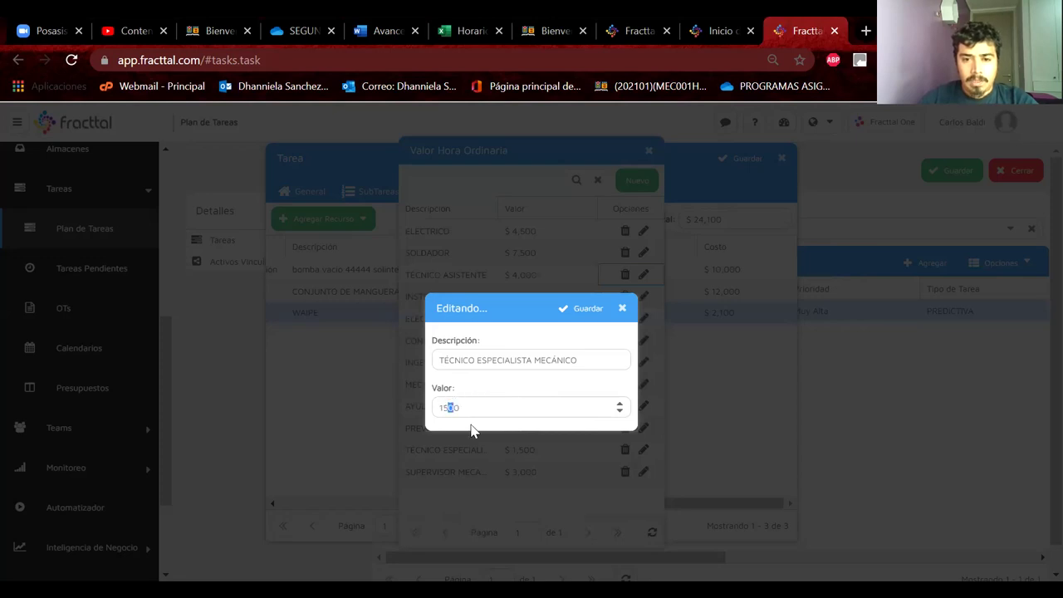
text(180)
key(BackSpace)
key(BackSpace)
key(BackSpace)
text(6500)
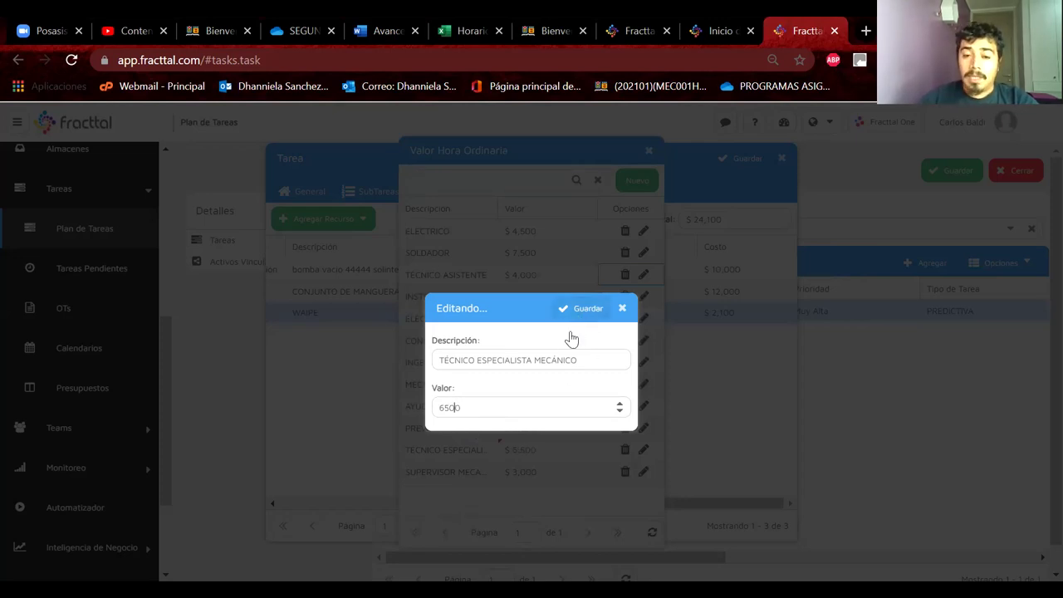
click(609, 304)
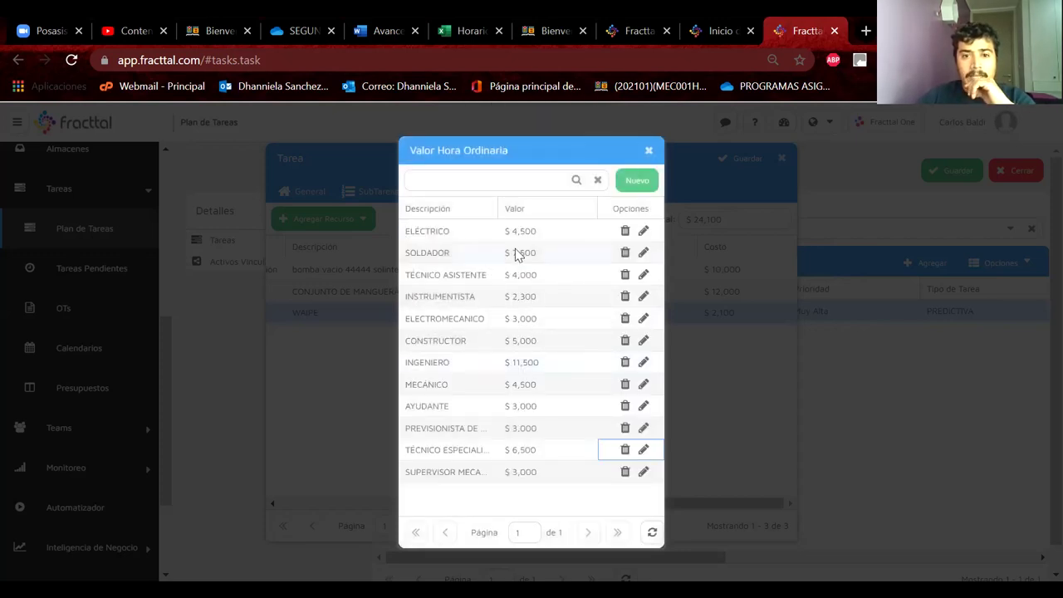
Step: Add TÉCNICO ASISTENTE to the task as a human resource and check its entry in the resource list
click(475, 280)
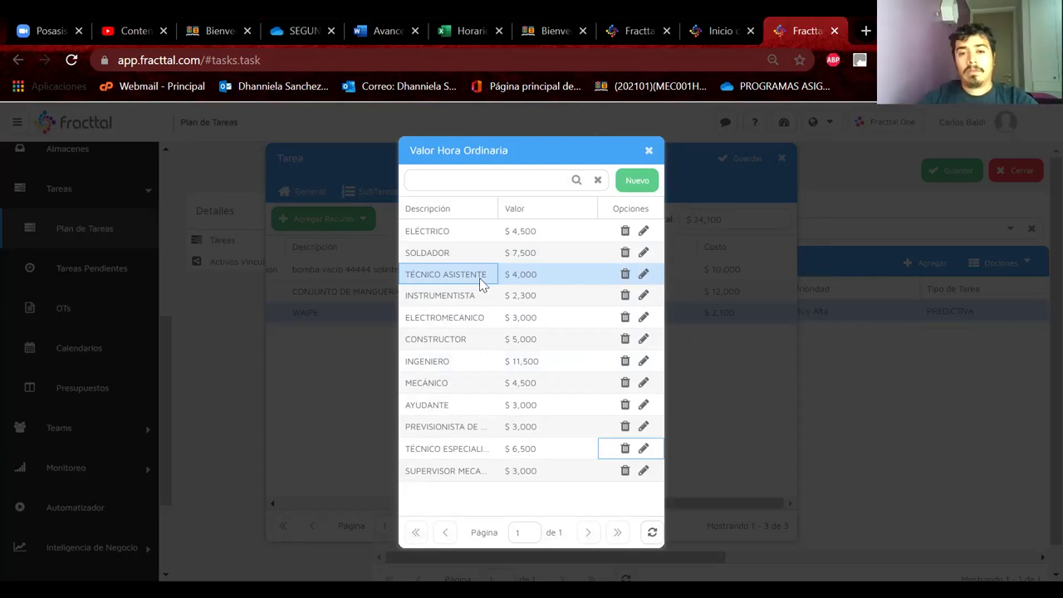
double_click(479, 276)
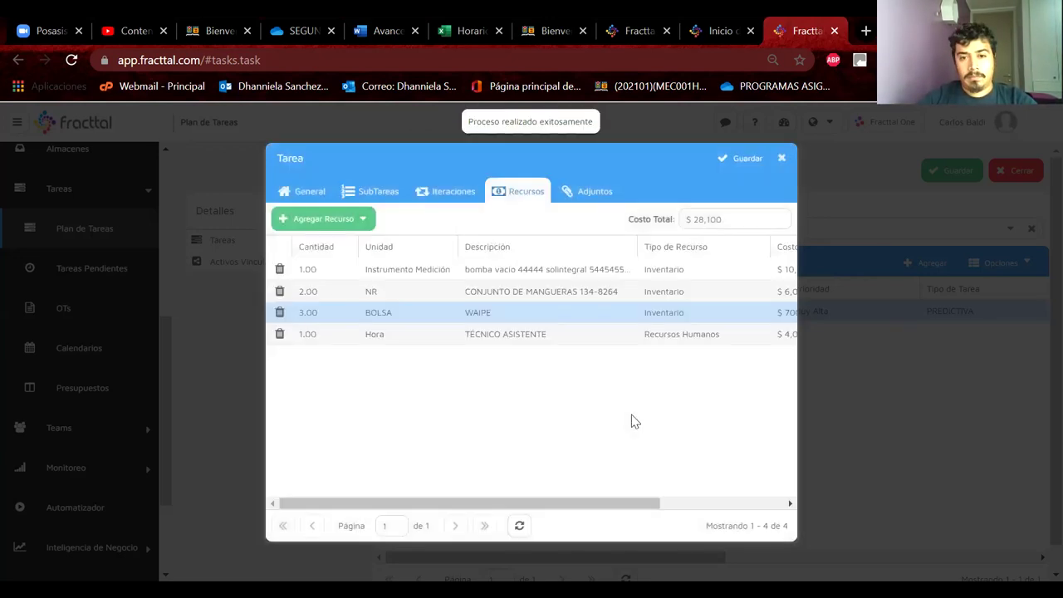
scroll(631, 421, right, 5)
scroll(631, 421, left, 5)
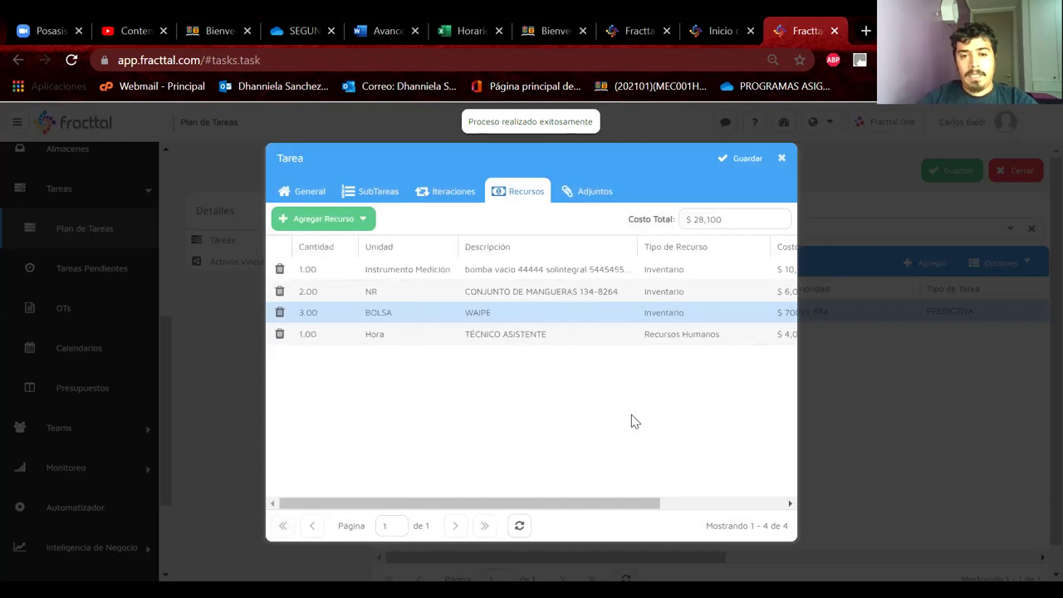
click(431, 342)
key(Right)
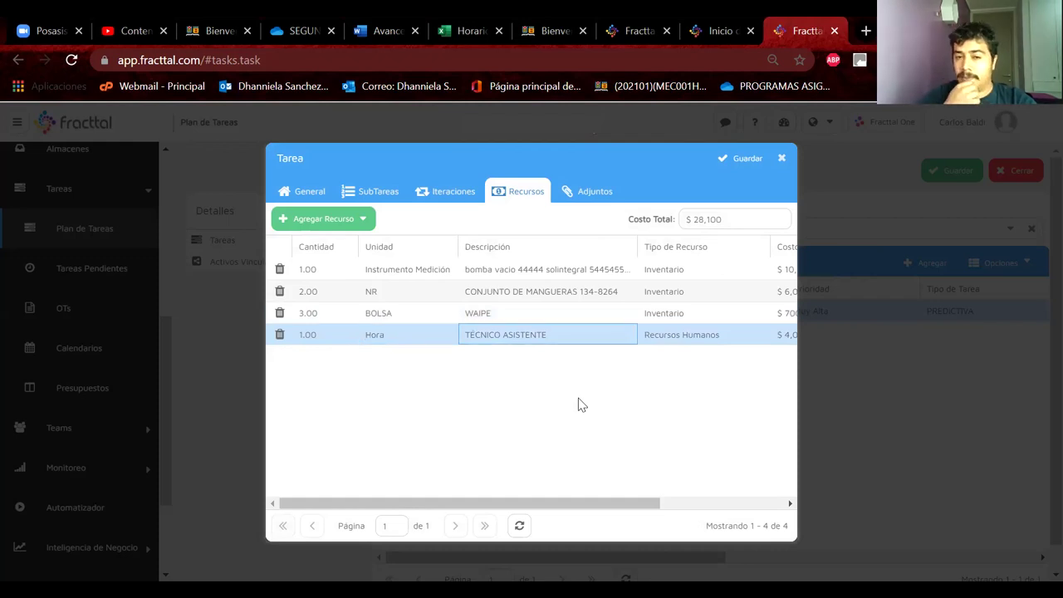
Step: Review the task's attachments section and the subtask for measuring the component's temperature
click(589, 193)
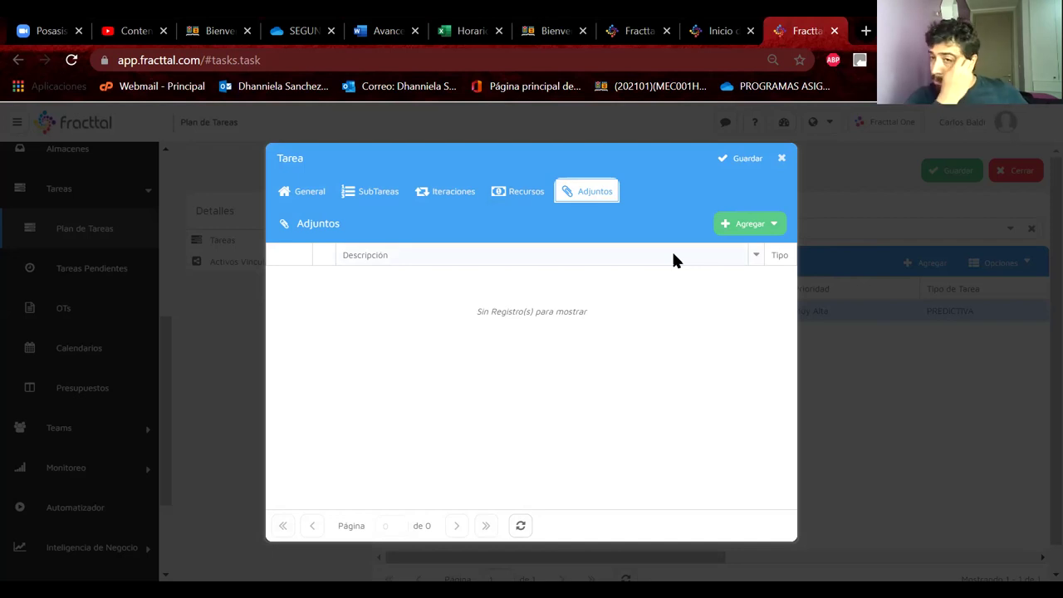
click(359, 199)
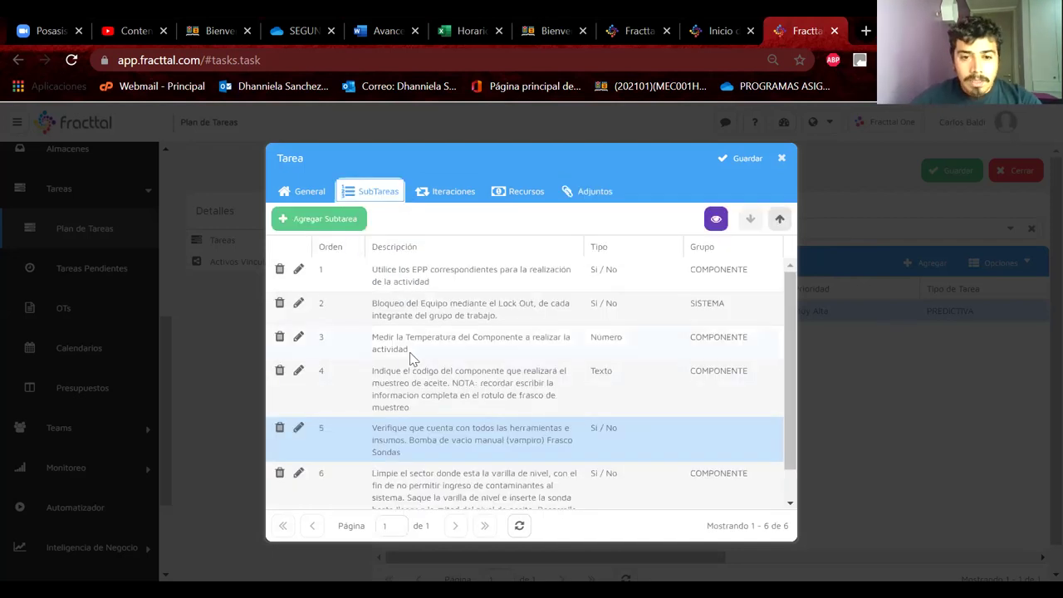
click(523, 339)
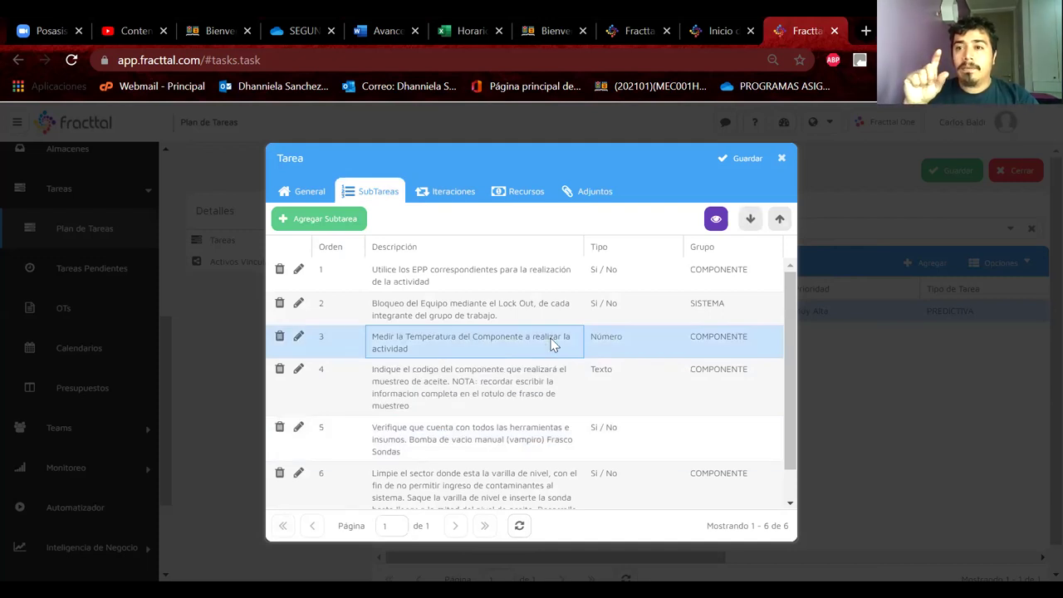
click(605, 200)
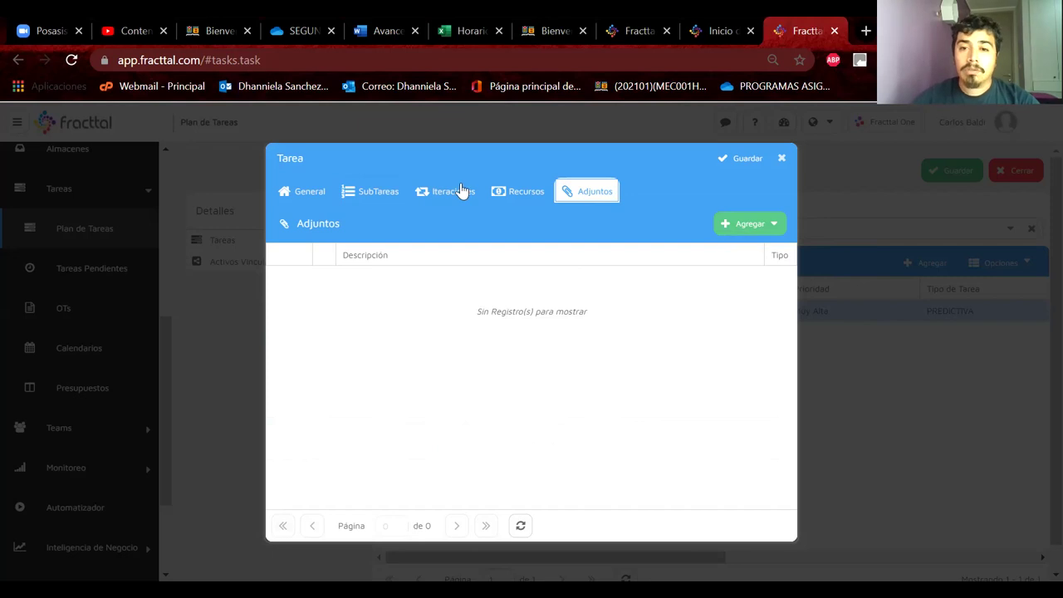
Step: Save the oil-sampling task and its PALA ELECTROMECANICA CAT (125h) plan, and return to the list of task plans
click(731, 166)
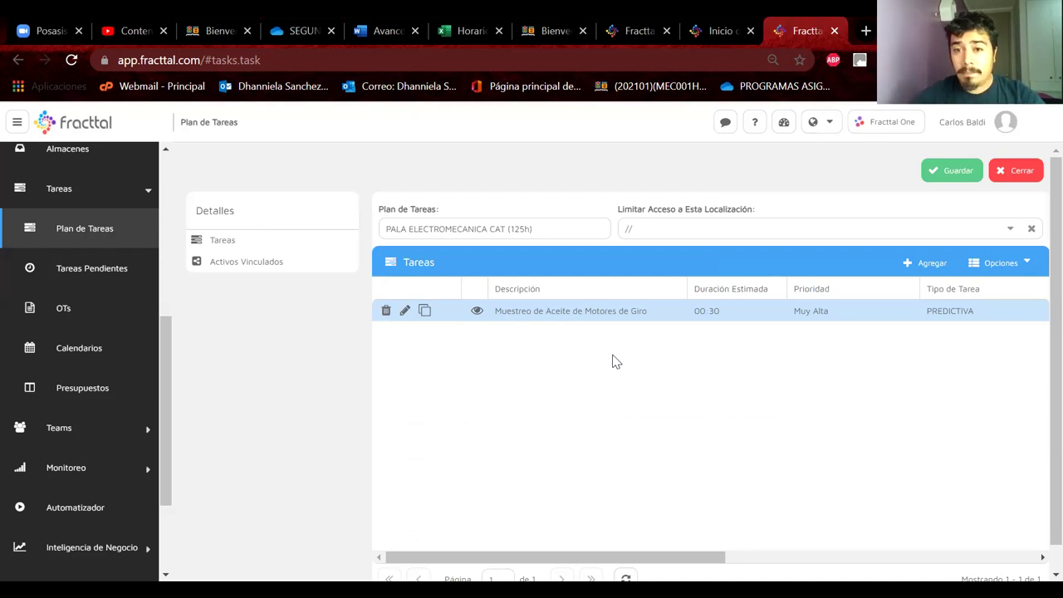
click(951, 177)
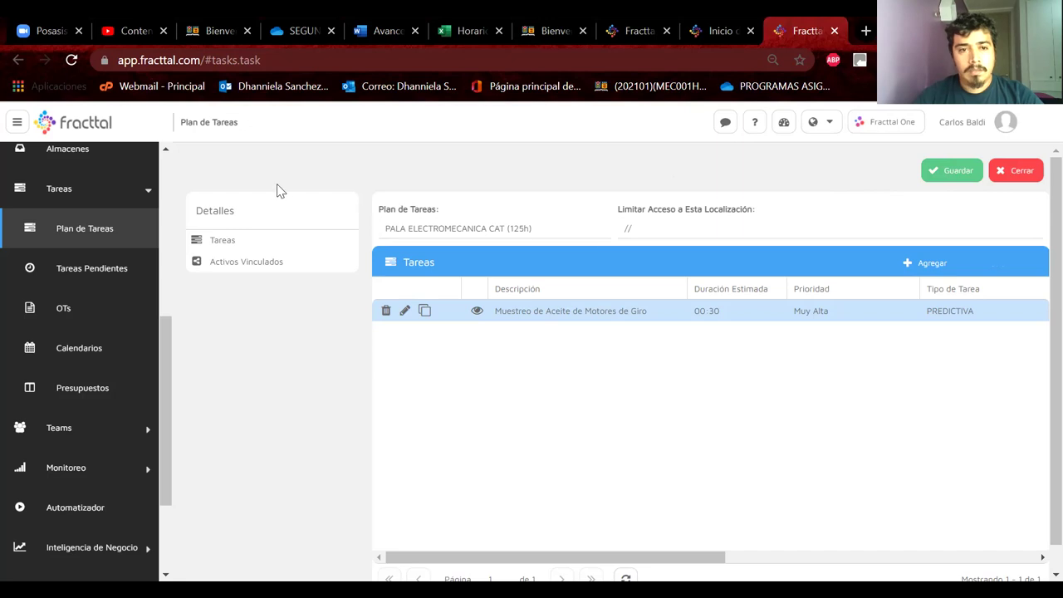
click(233, 262)
click(164, 311)
drag(163, 310, 161, 387)
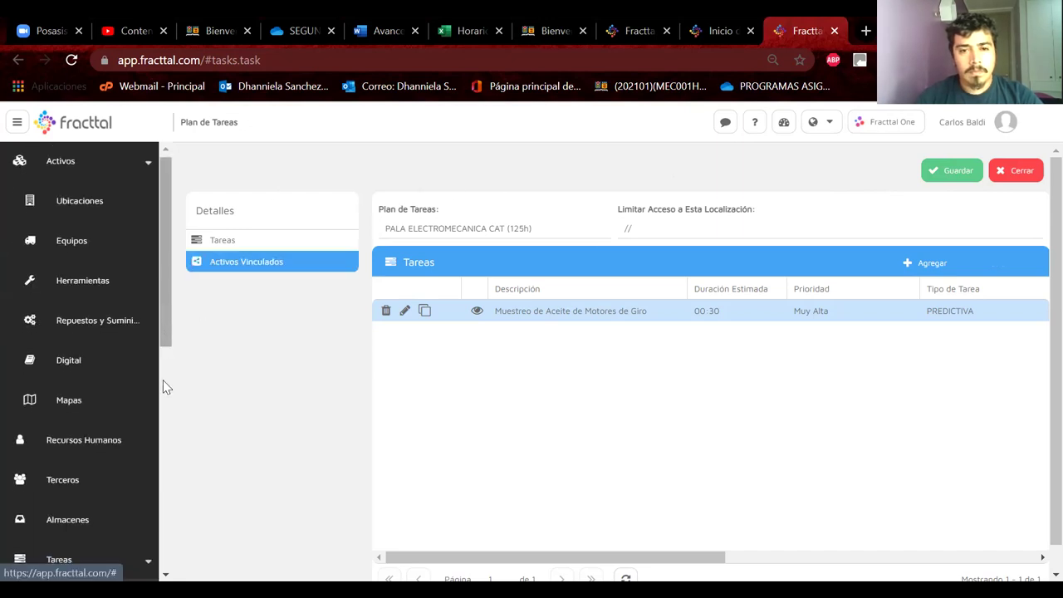
click(944, 181)
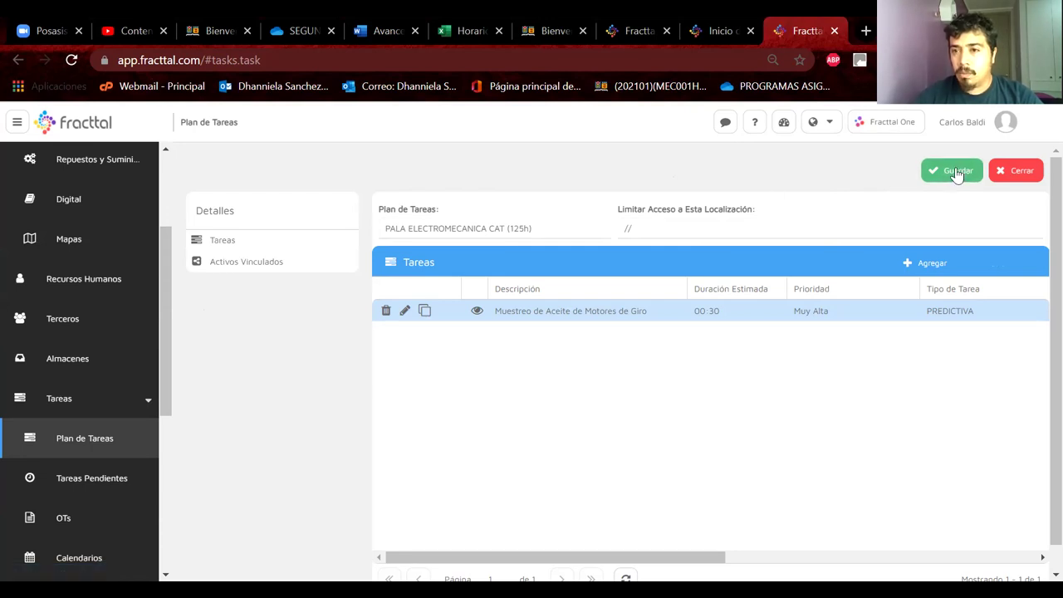
click(1026, 172)
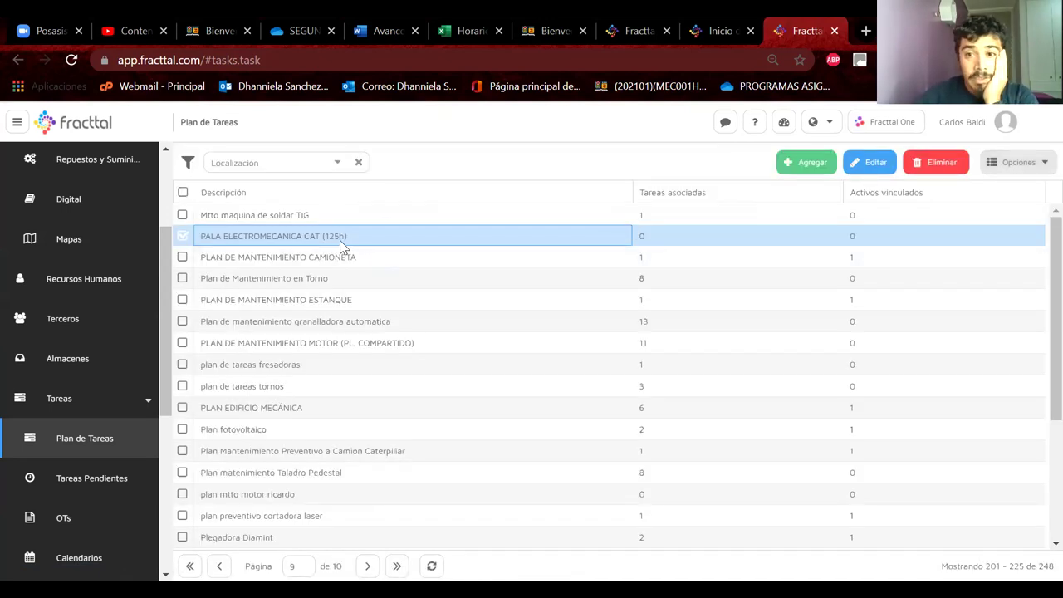
Step: Refresh the list of task plans and check the associated tasks and linked assets of PALA ELECTROMECANICA CAT (125h)
scroll(494, 359, down, 2)
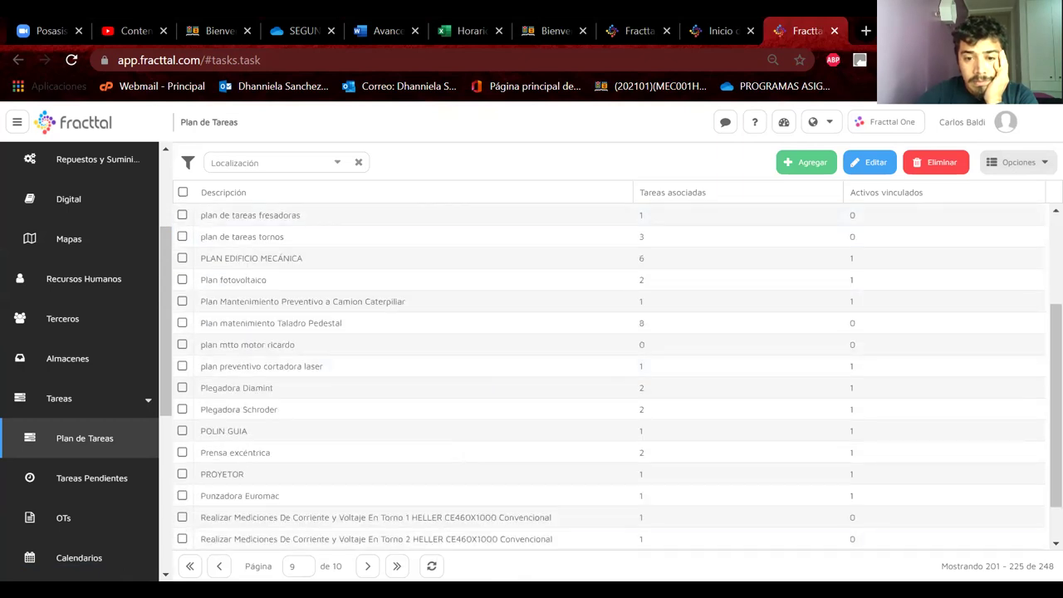
click(432, 566)
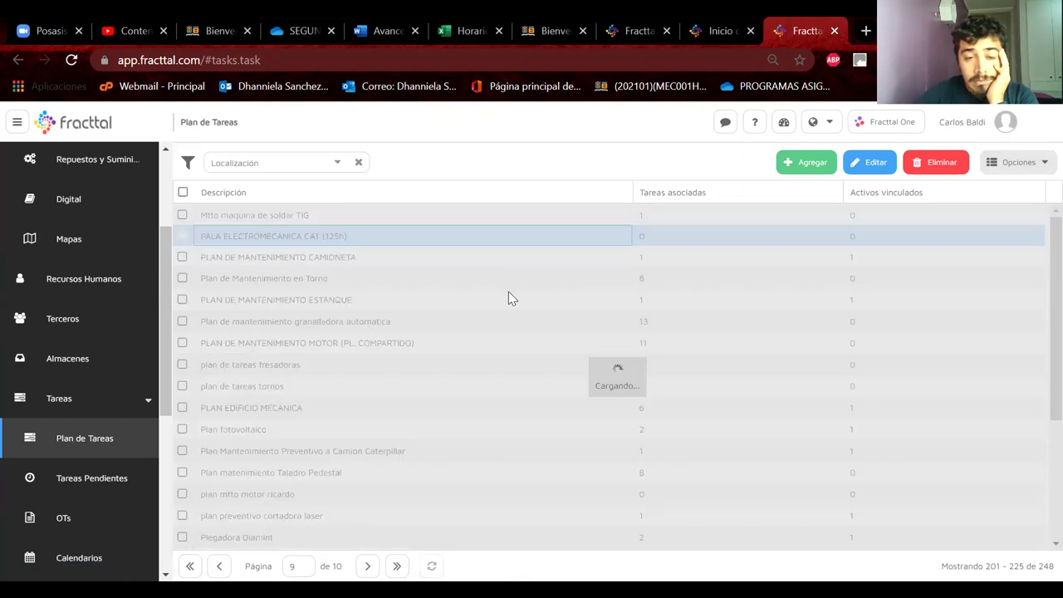
click(337, 241)
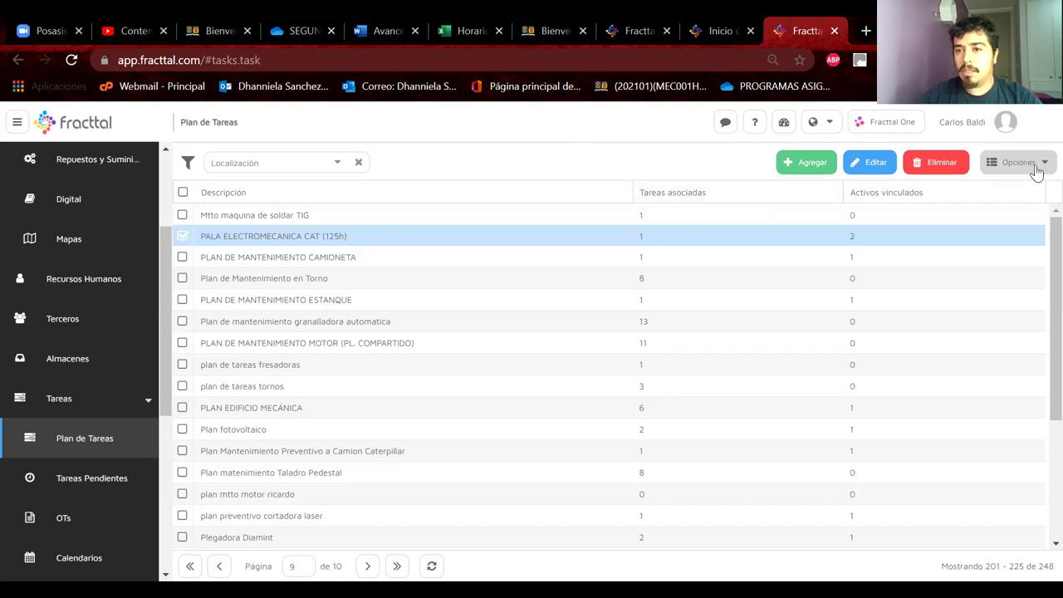
click(351, 257)
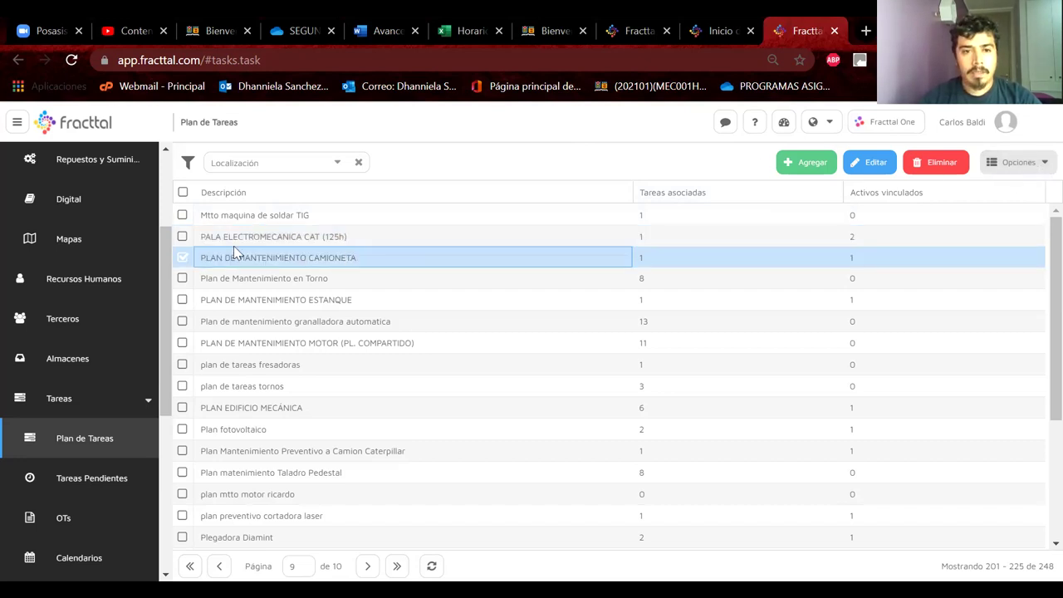
click(226, 238)
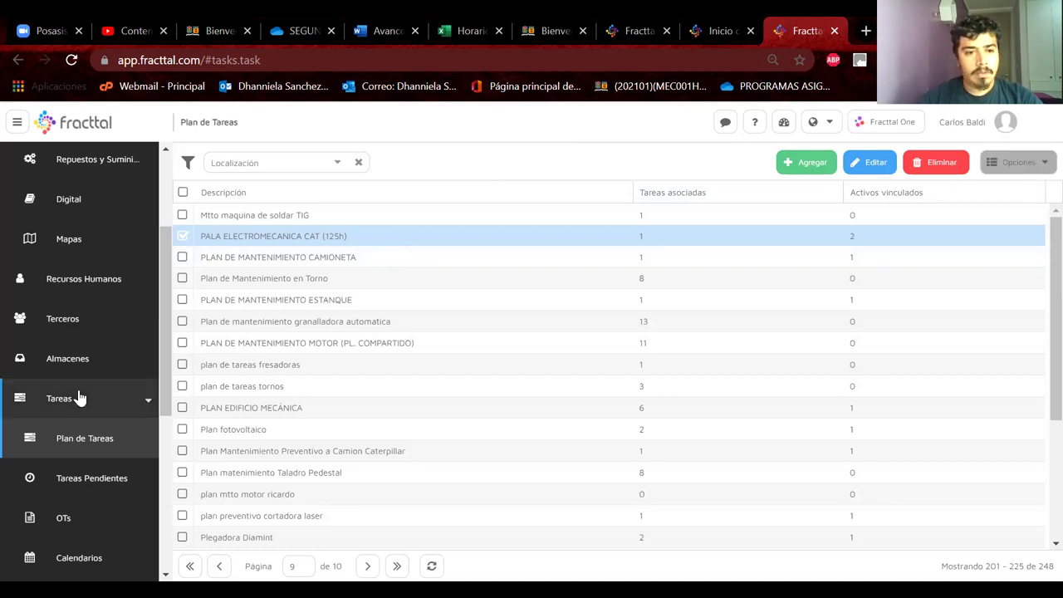
Step: Look at the warehouses and pending tasks, and return to the list of task plans
click(66, 359)
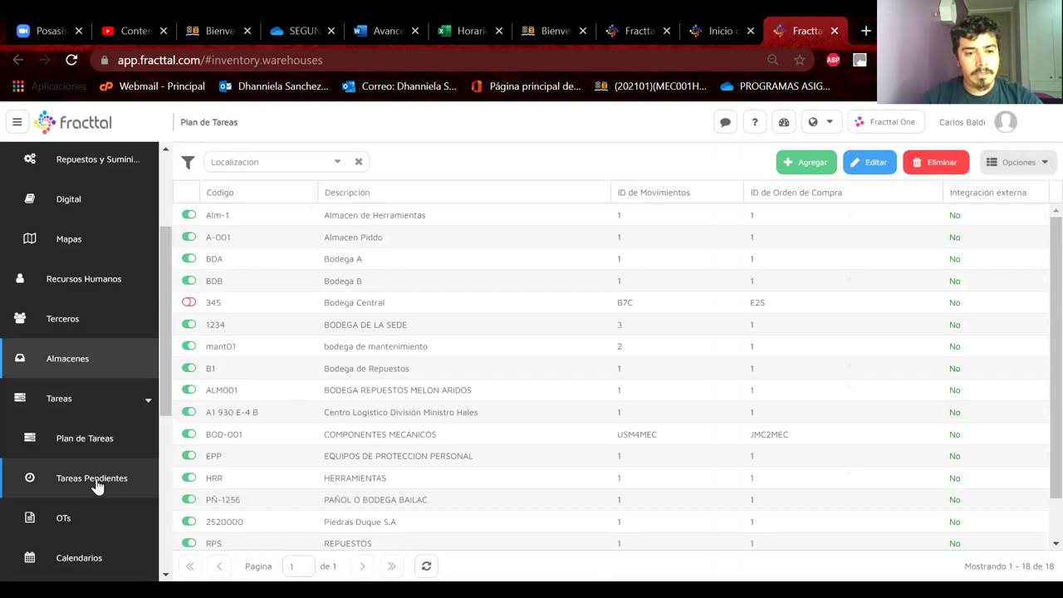
click(97, 486)
click(93, 447)
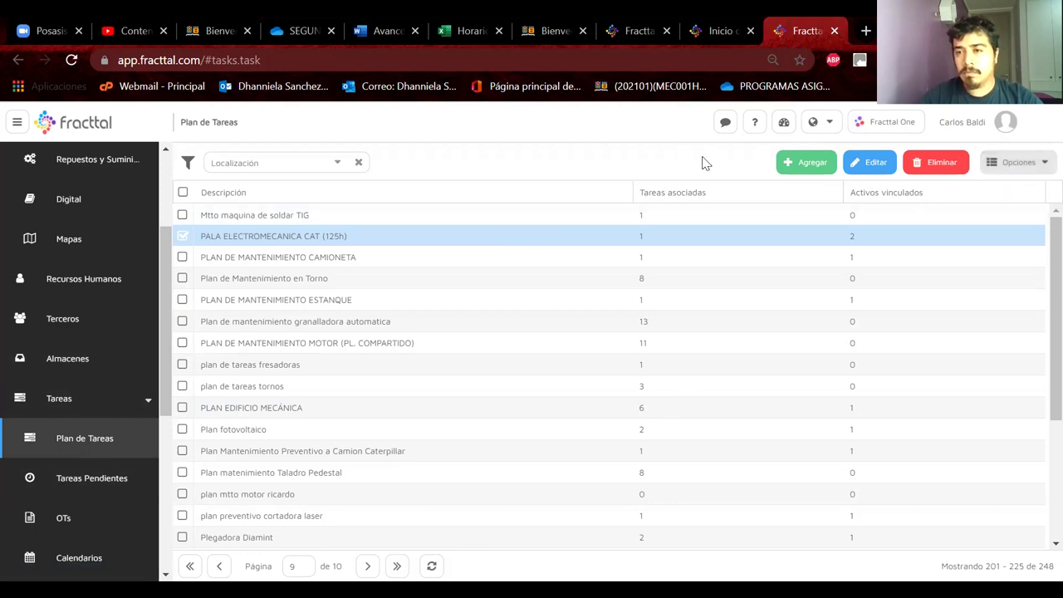
Step: Close the current Fracttal page and reopen the platform from the login page in the Asset Cloud version
click(1021, 162)
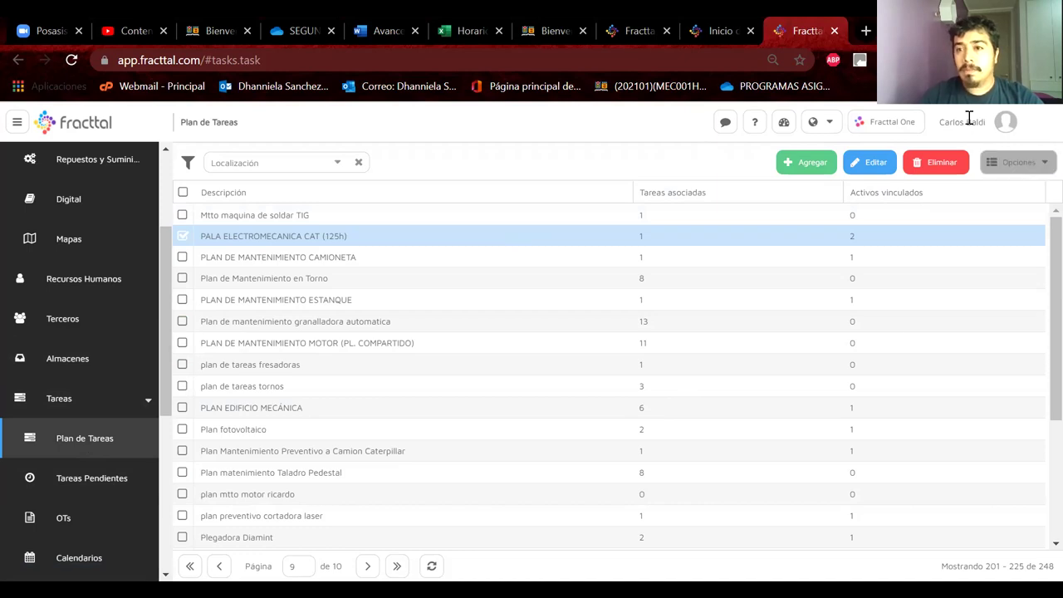
click(972, 117)
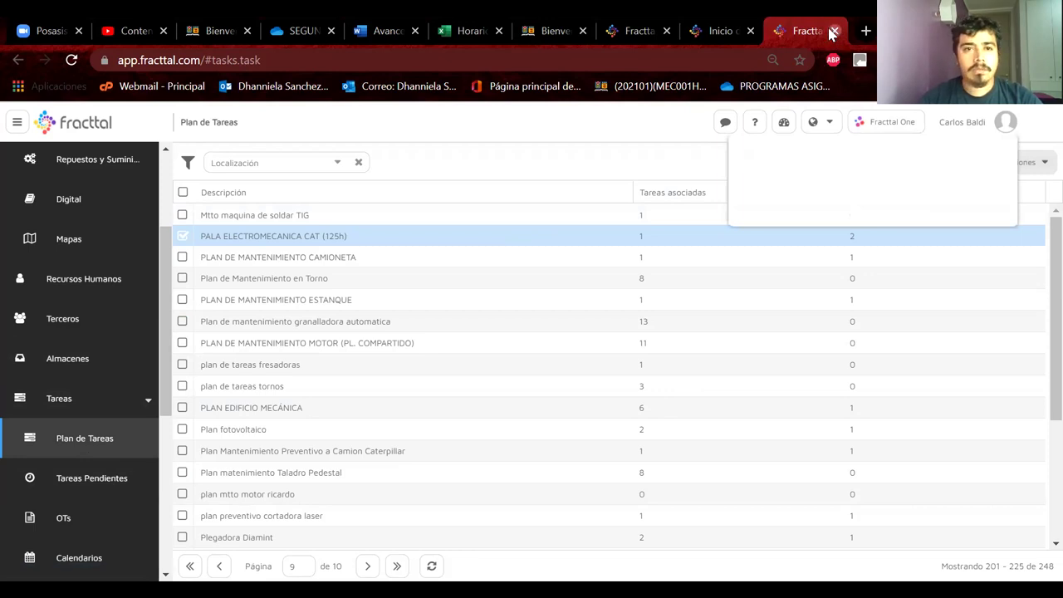
click(833, 31)
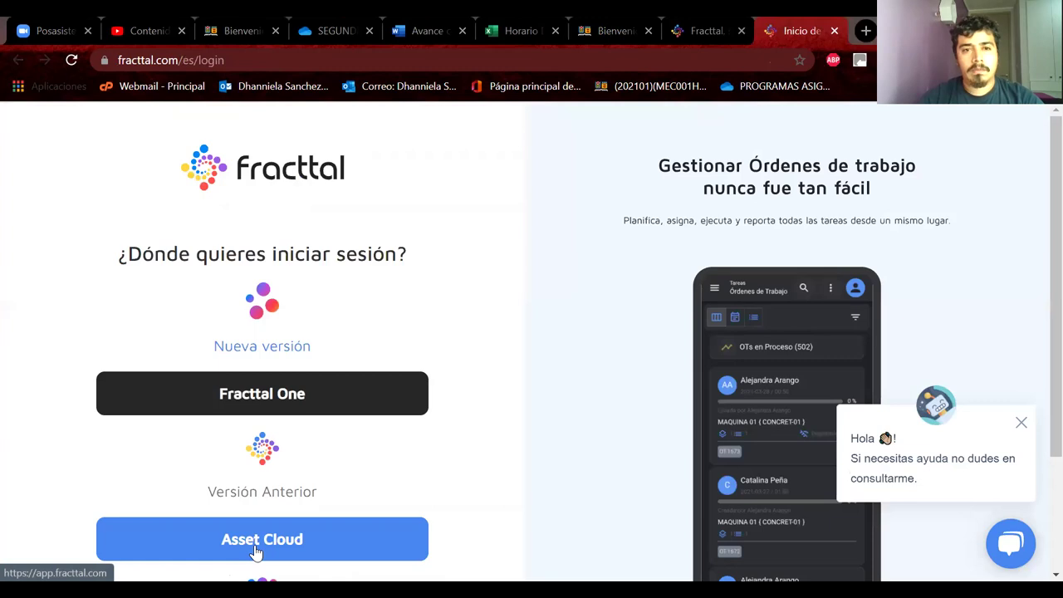
click(256, 540)
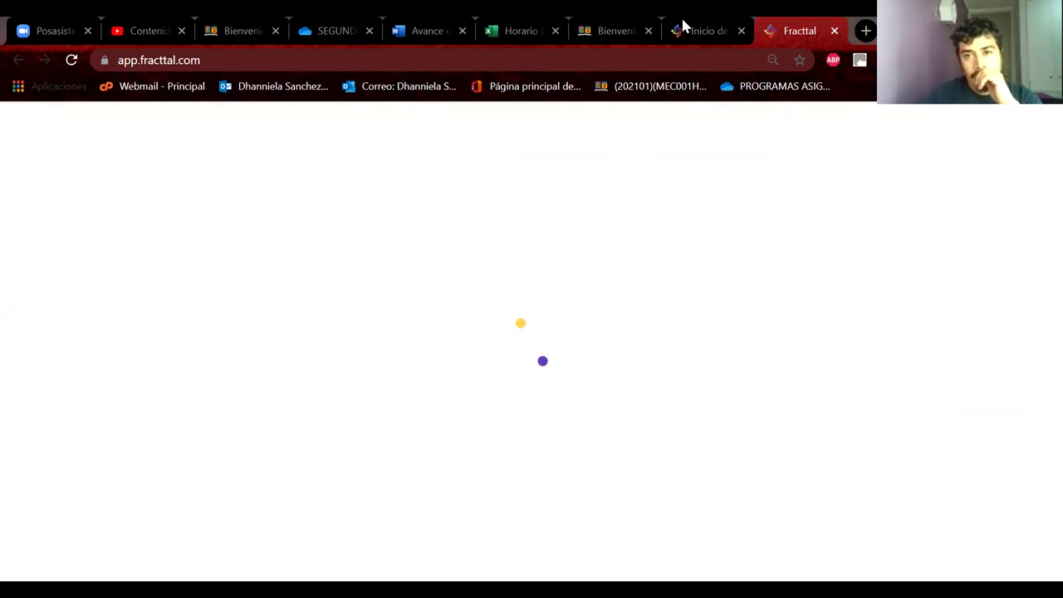
Step: Review the available Fracttal versions on the login page and return to the Asset Cloud dashboard
key(ctrl+shift+Tab)
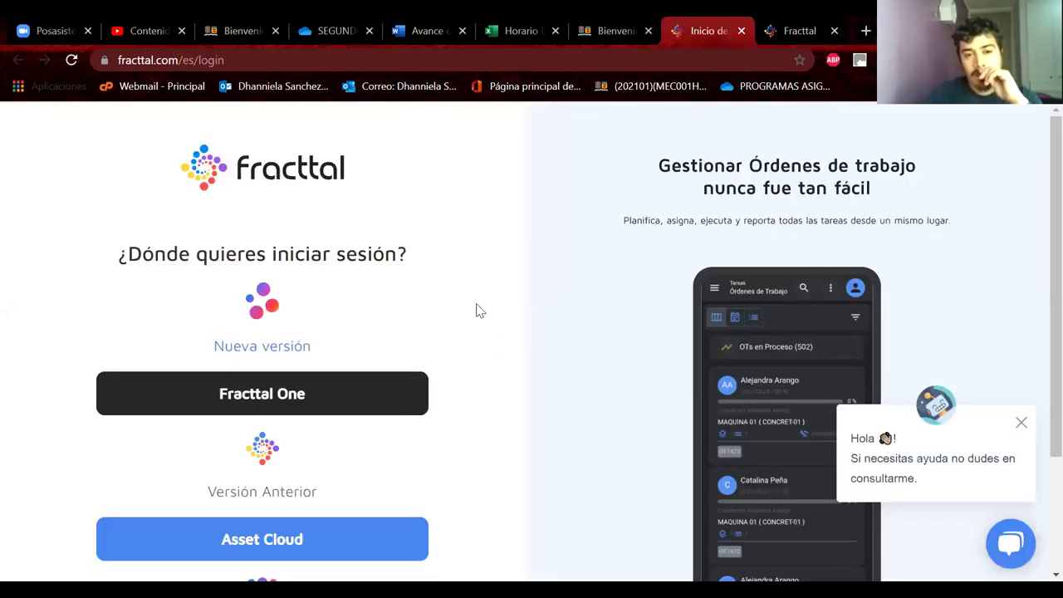
scroll(479, 311, down, 2)
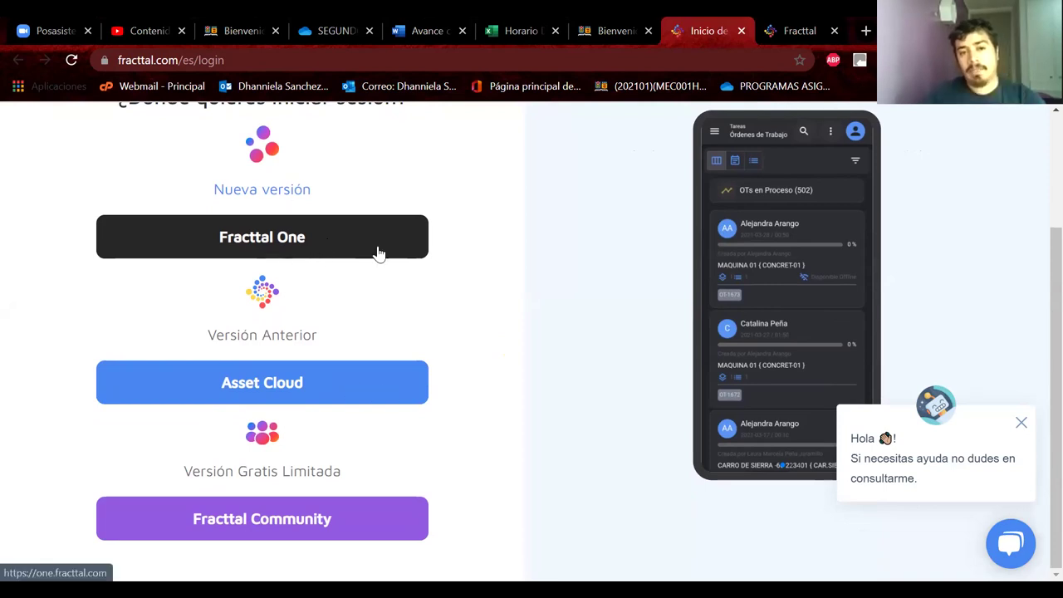
click(805, 27)
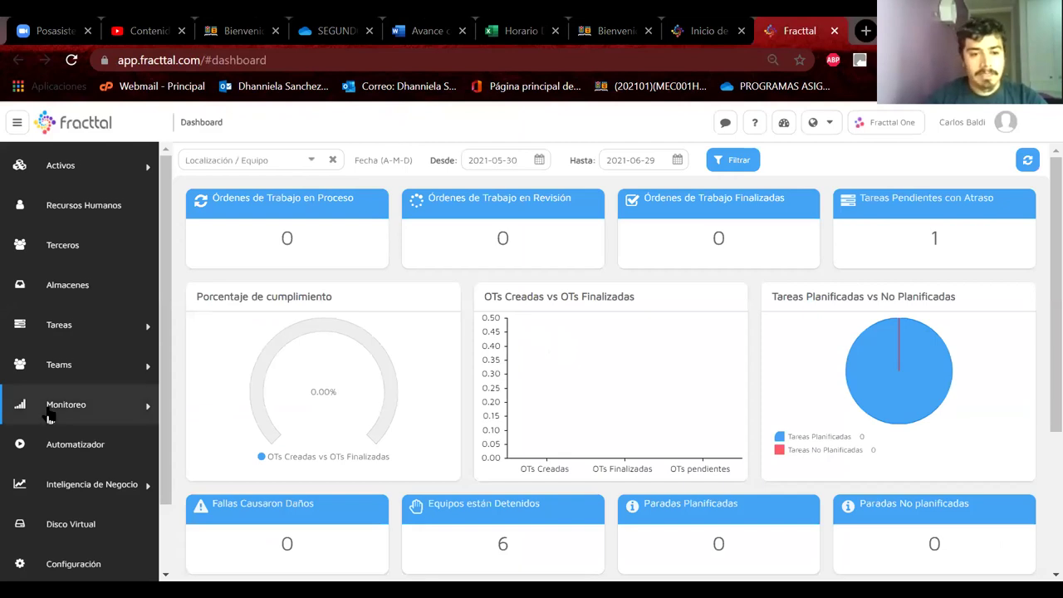
Step: Open the list of task plans (Plan de Tareas) and go to page 9
scroll(48, 415, down, 1)
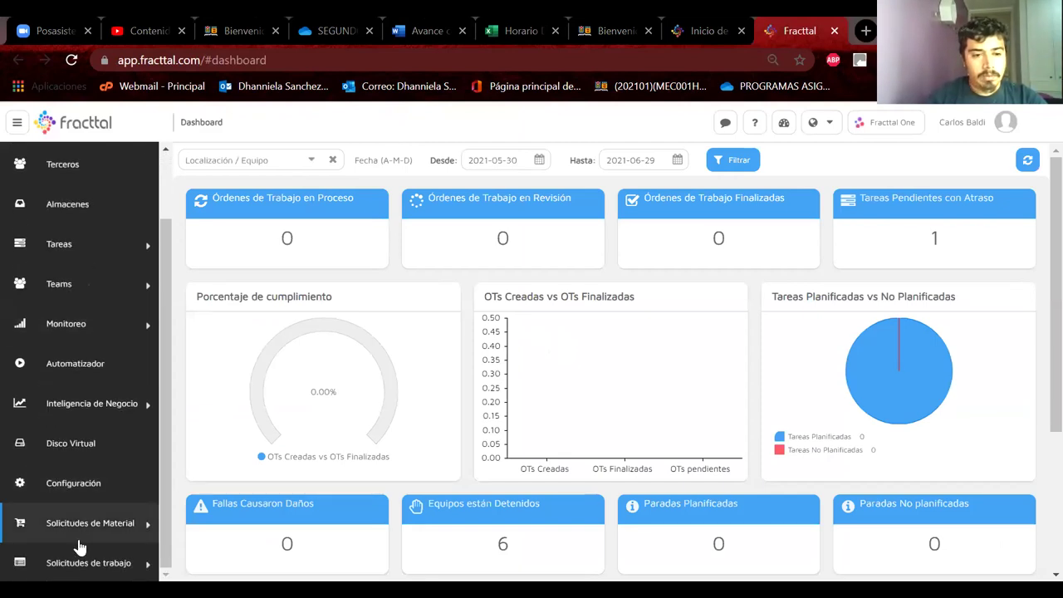
click(86, 259)
click(92, 285)
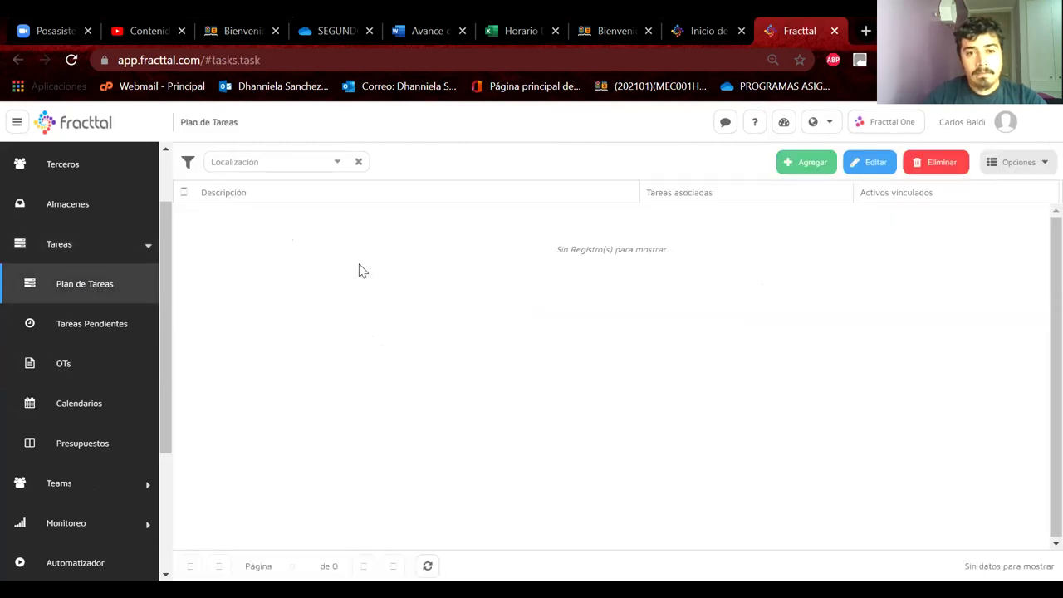
scroll(328, 278, down, 3)
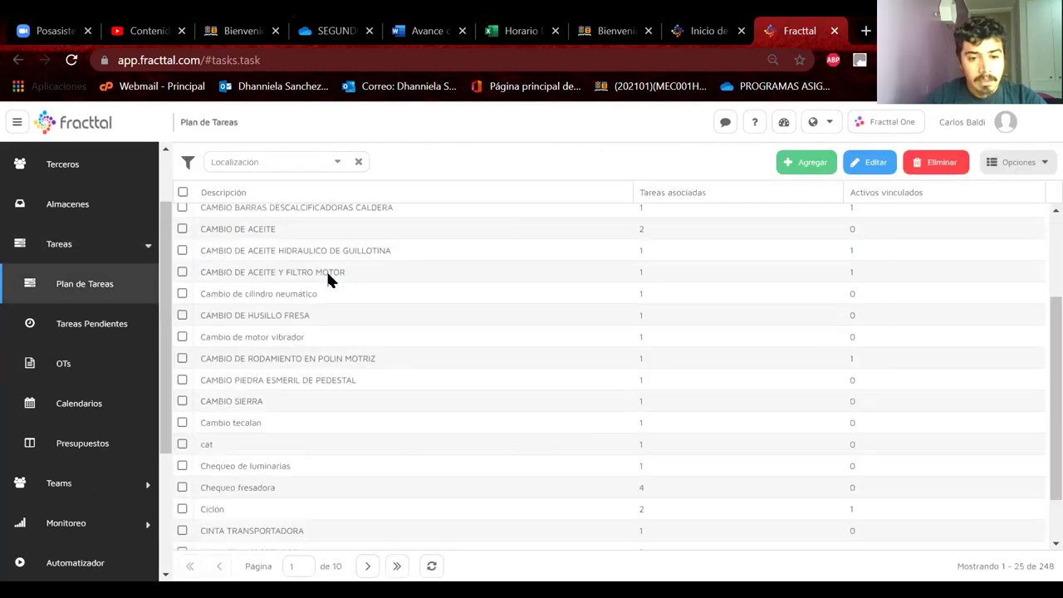
scroll(341, 315, up, 3)
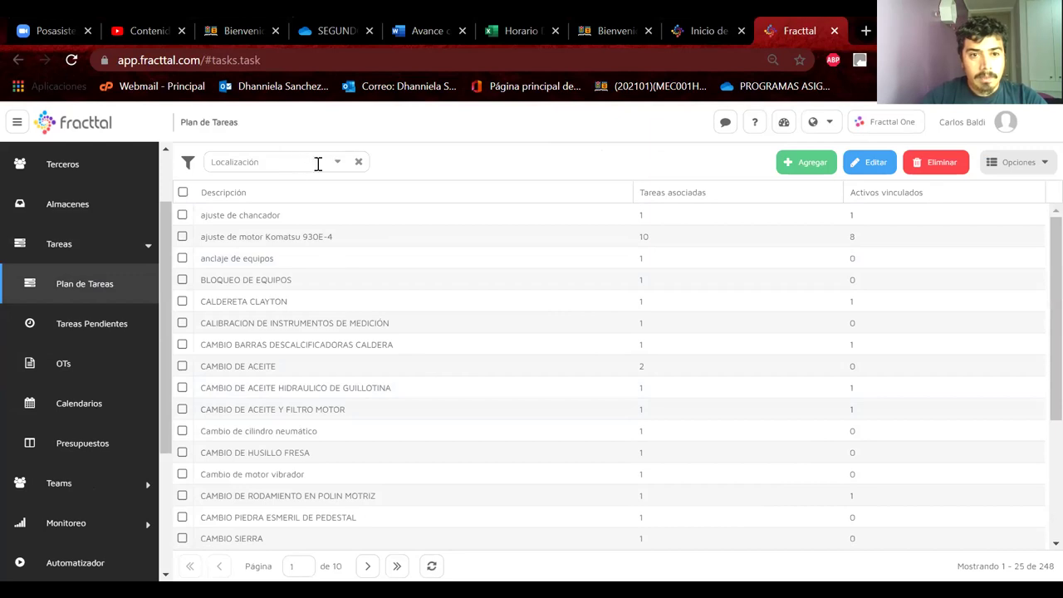
click(397, 565)
click(218, 566)
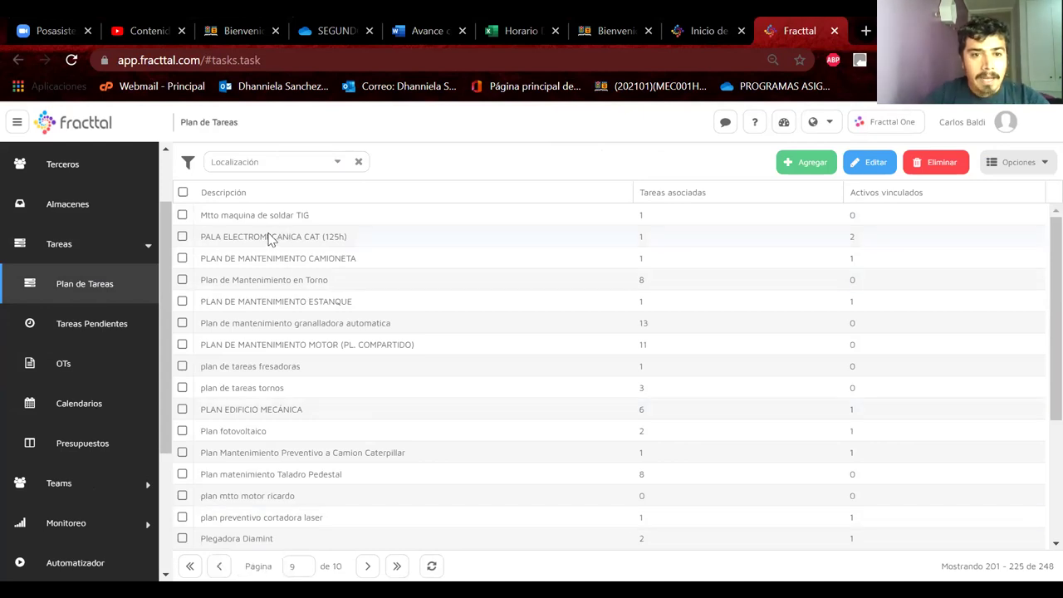
Step: Select the PALA ELECTROMECANICA CAT (125h) task plan and open its print preview, accepting the print-configuration notice
click(183, 237)
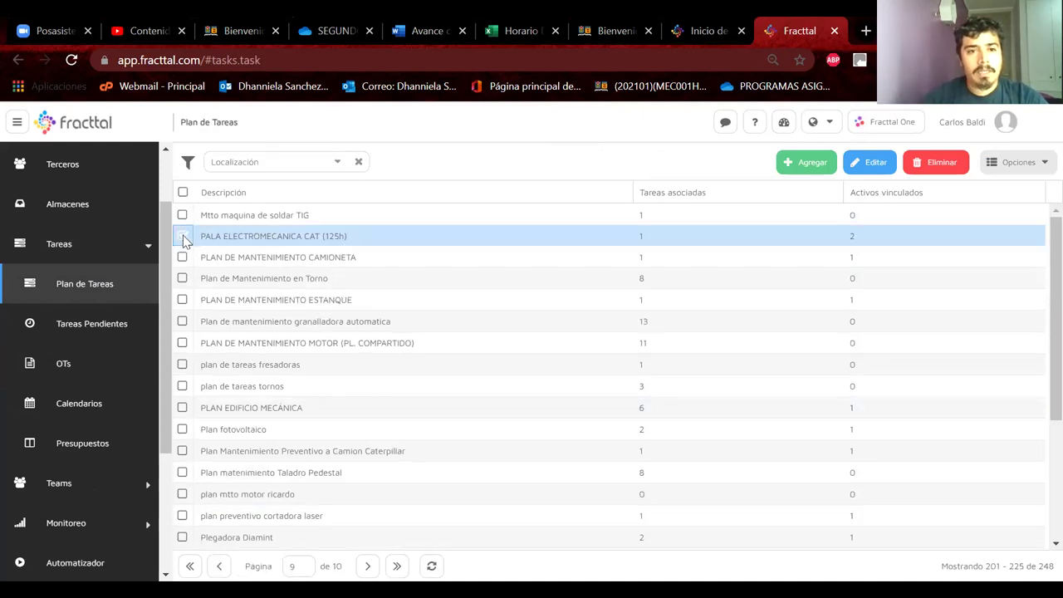
click(1042, 163)
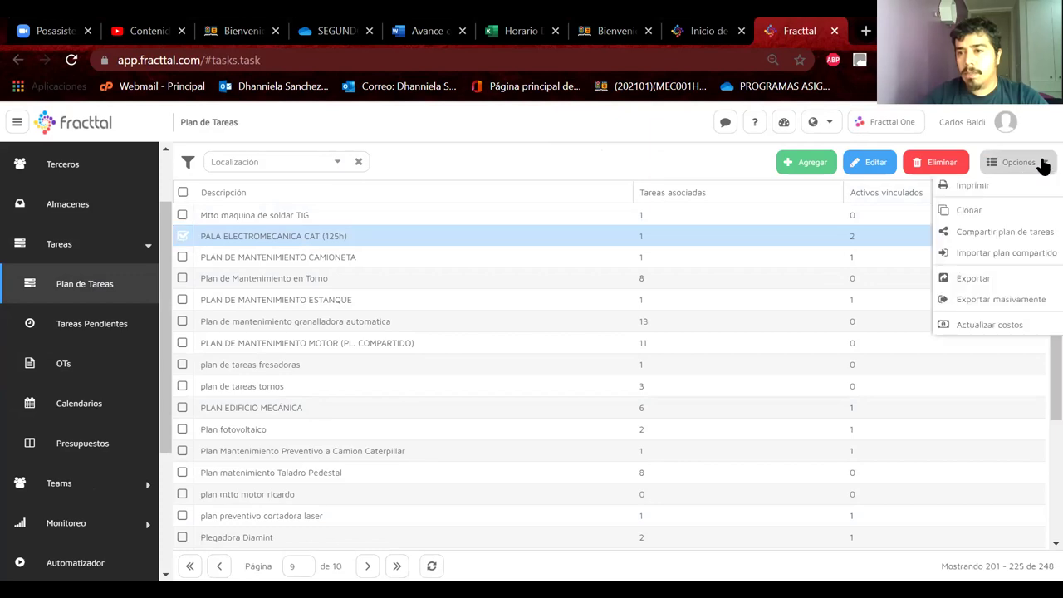
click(976, 187)
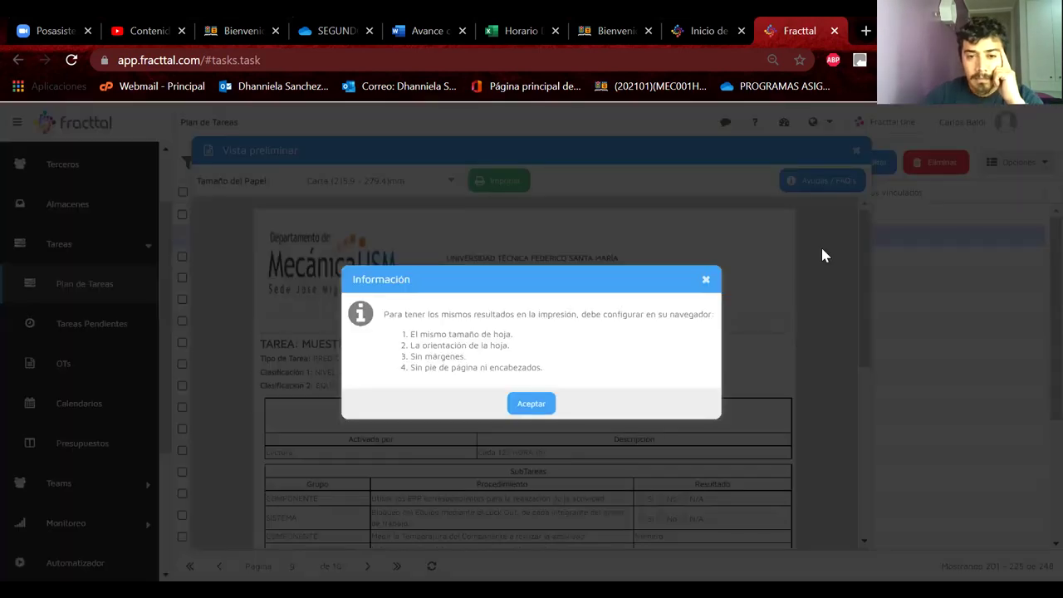
click(543, 404)
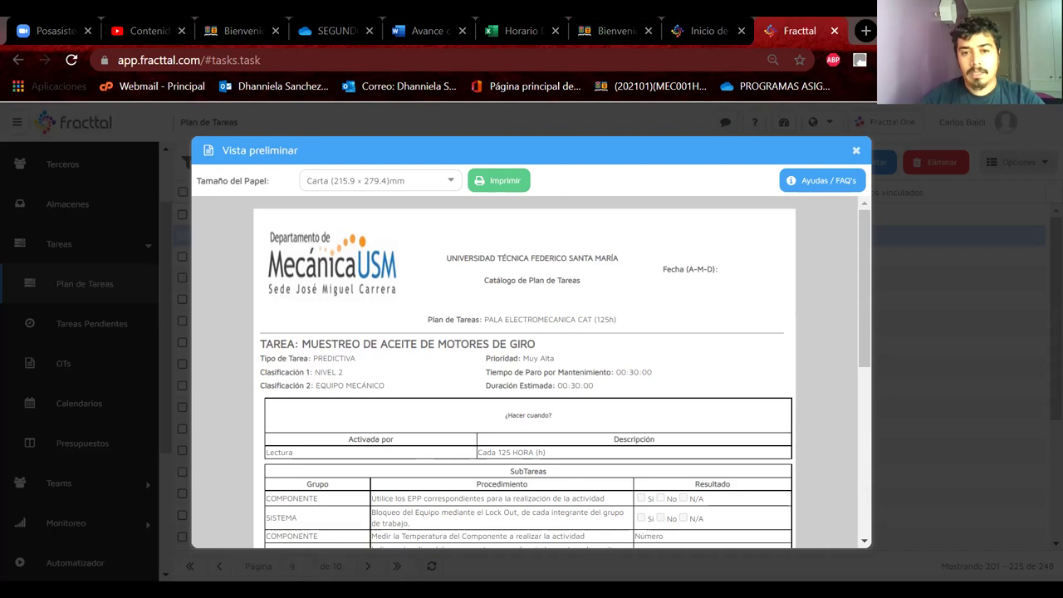
Step: Review the plan name, task title, task type and priority in the header of the task plan preview
drag(419, 316, 524, 315)
click(523, 314)
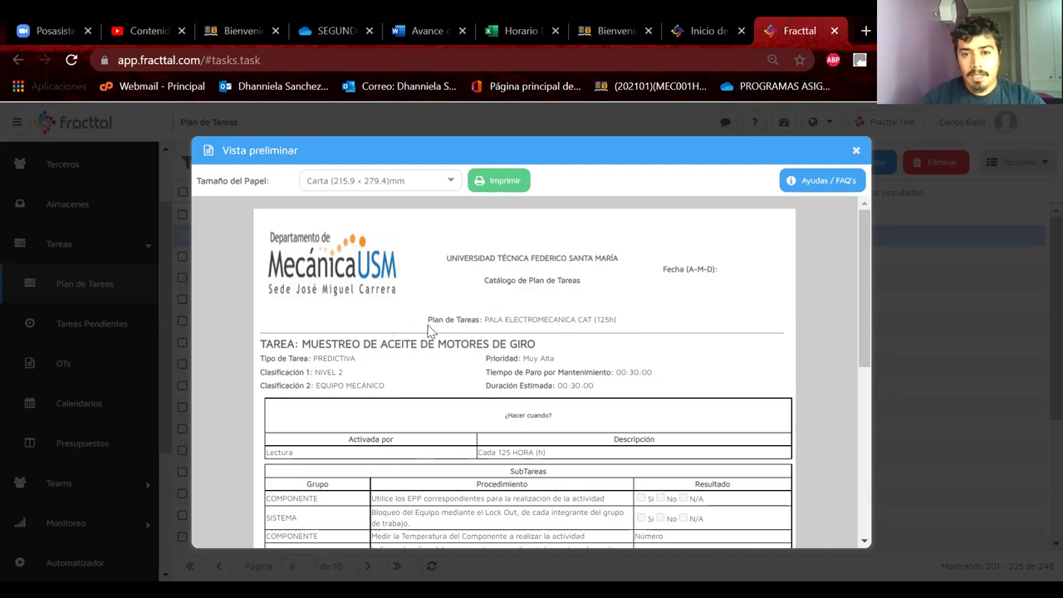
drag(432, 320, 593, 316)
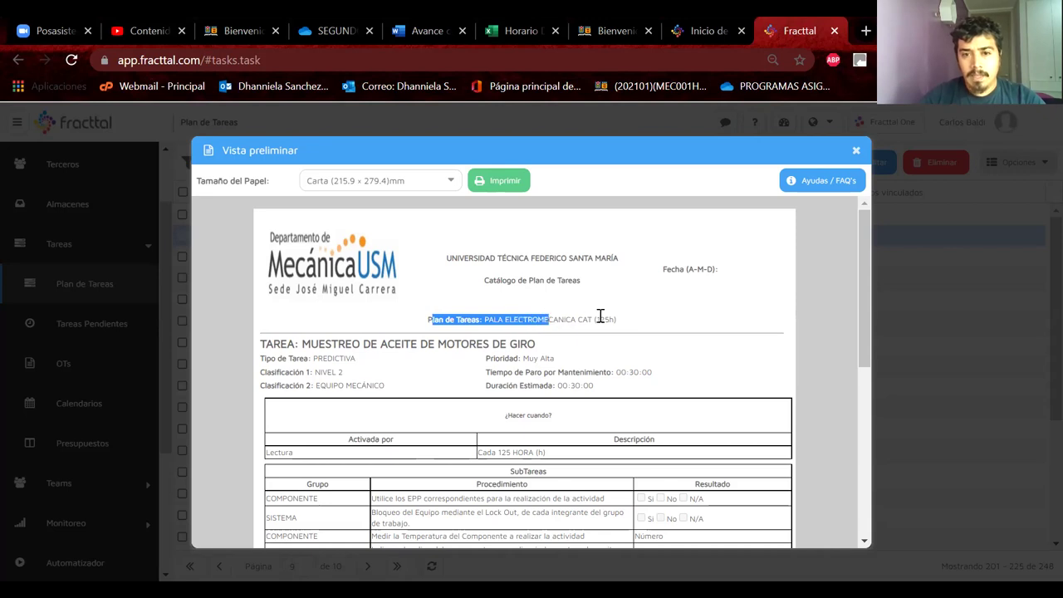
click(606, 316)
triple_click(600, 316)
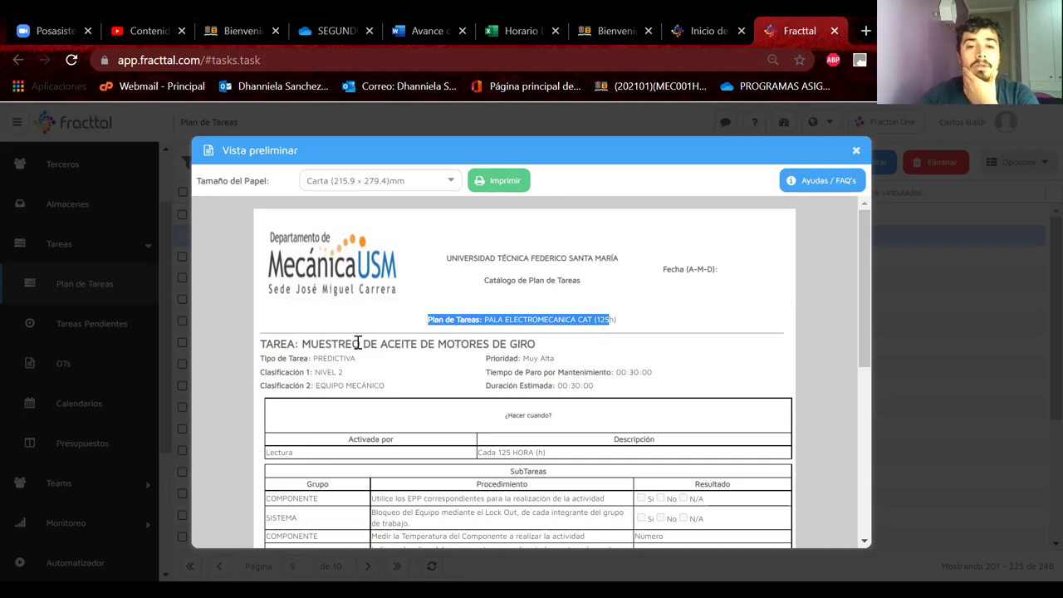
drag(275, 345, 529, 343)
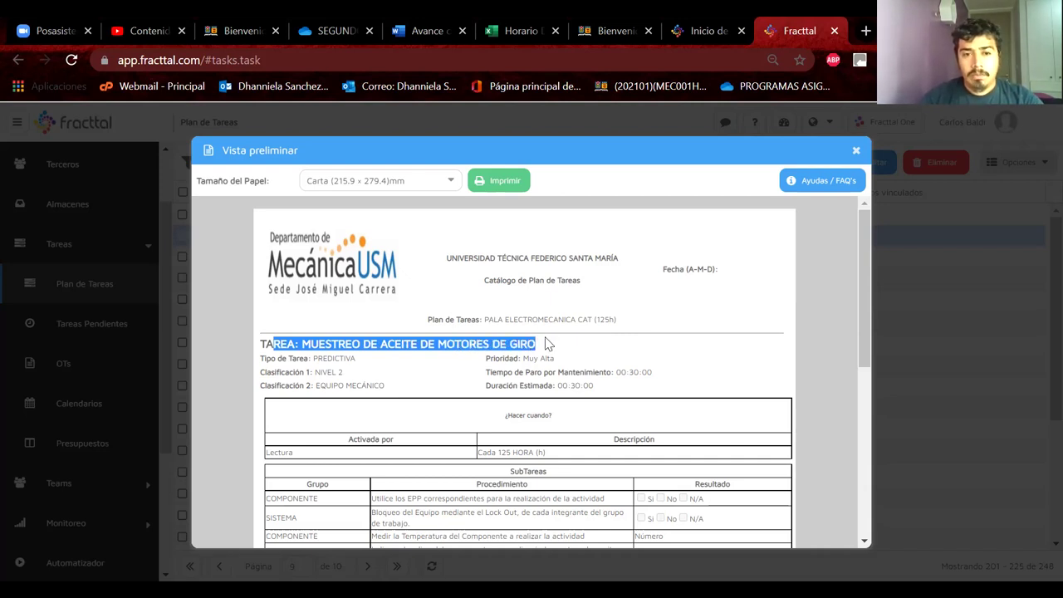
drag(318, 358, 395, 349)
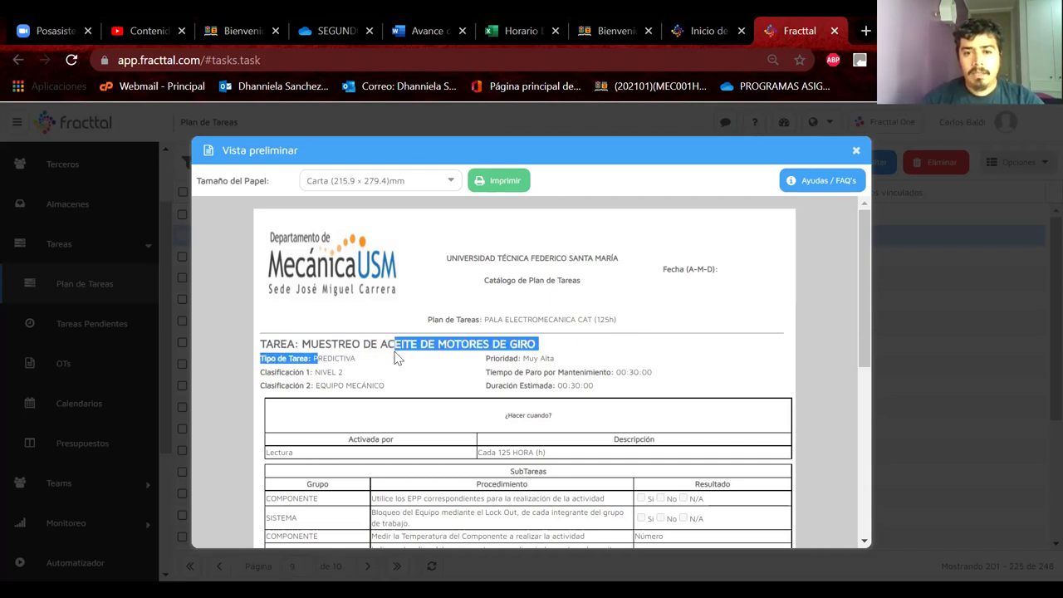
drag(555, 359, 492, 358)
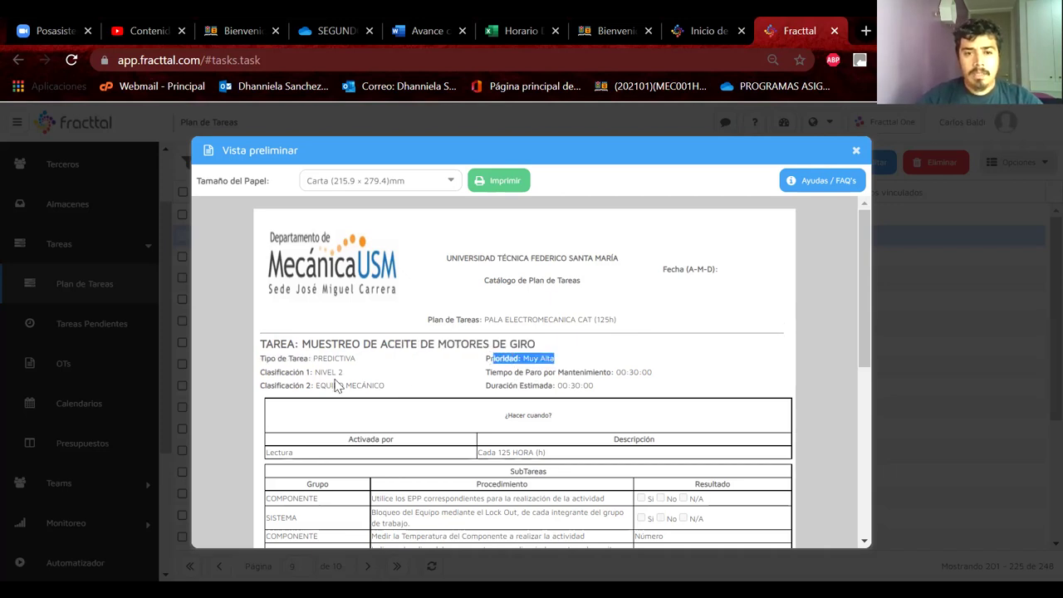
Step: Examine the activation trigger and the subtask procedures with their result types in the task plan preview
scroll(348, 383, down, 1)
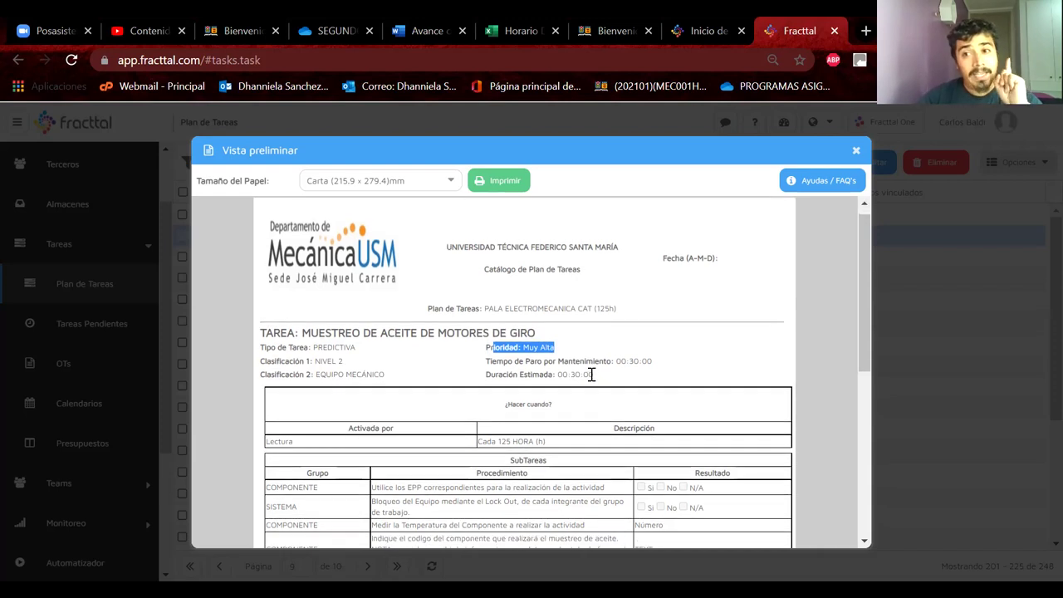
scroll(591, 375, down, 3)
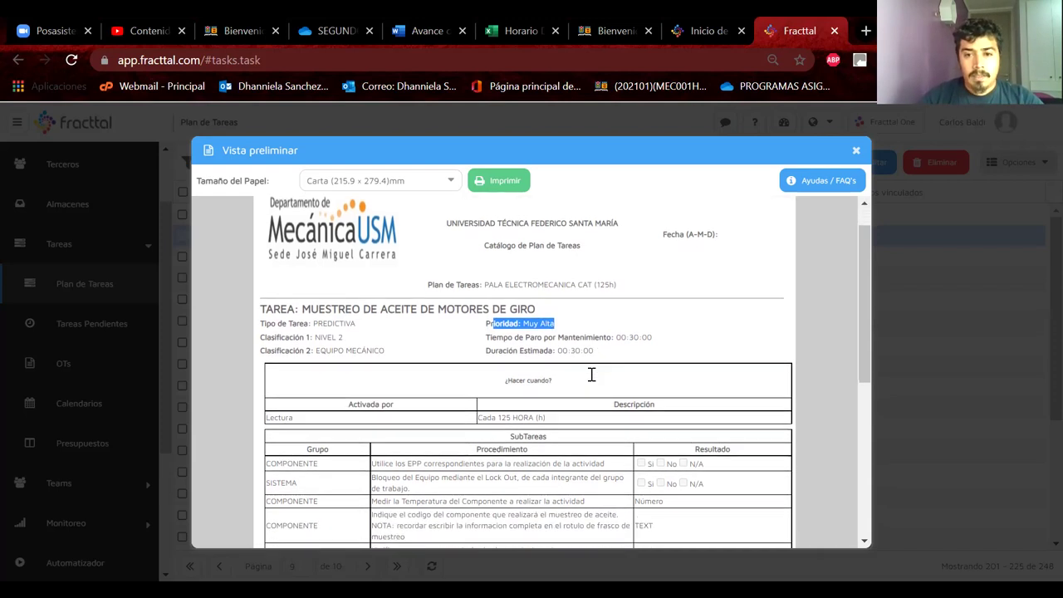
scroll(591, 375, down, 4)
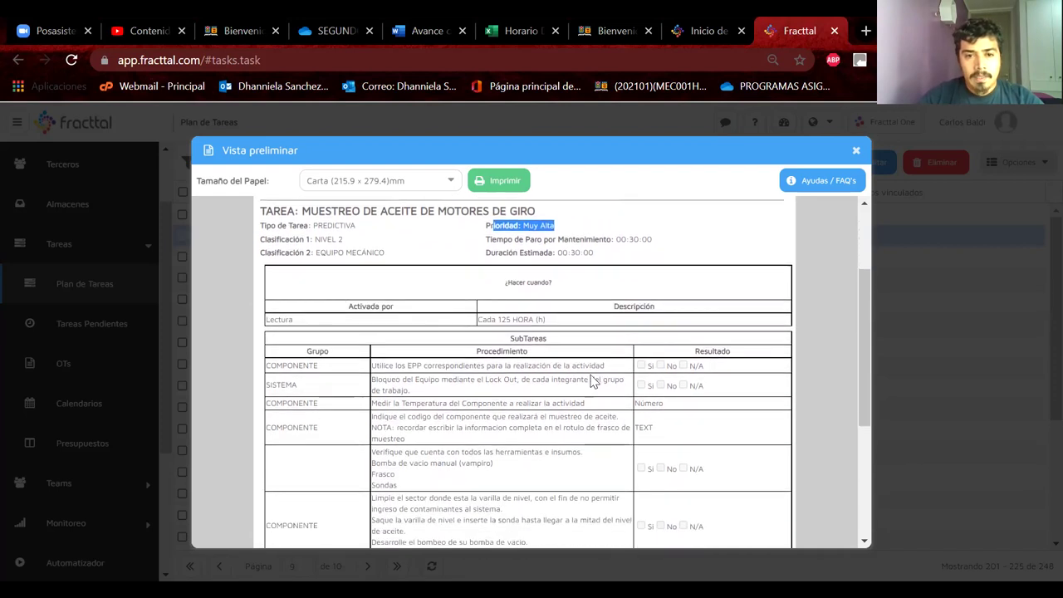
drag(303, 322, 276, 323)
drag(491, 320, 556, 317)
click(557, 317)
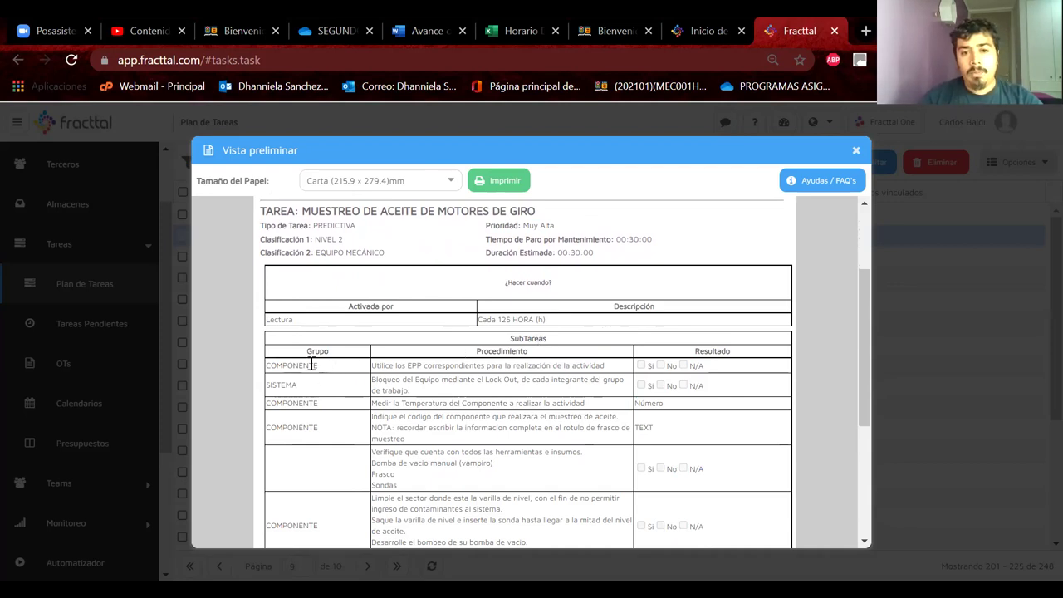
drag(408, 366, 556, 365)
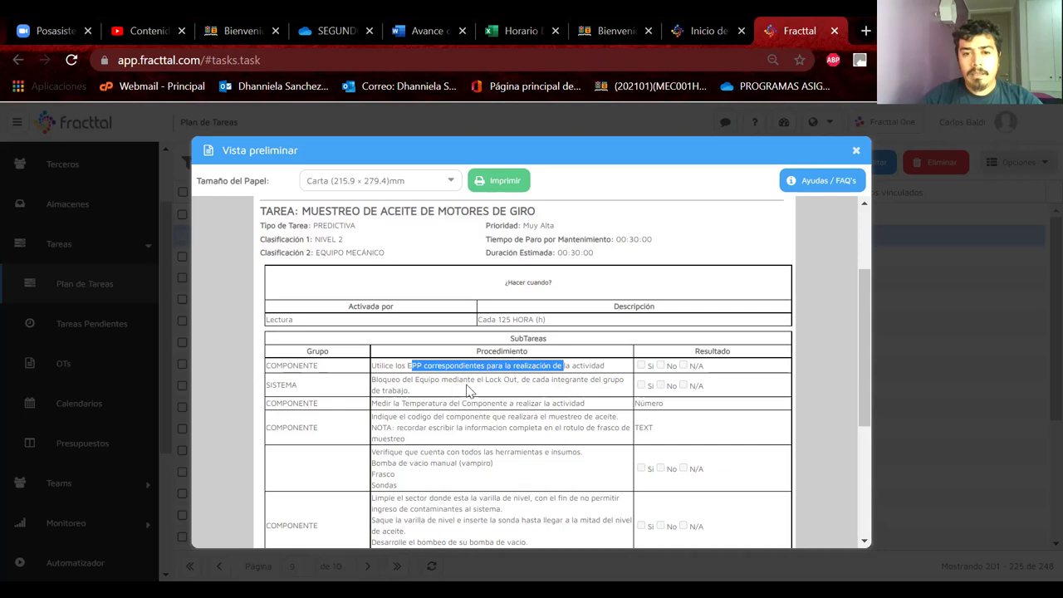
drag(418, 379, 455, 400)
click(455, 413)
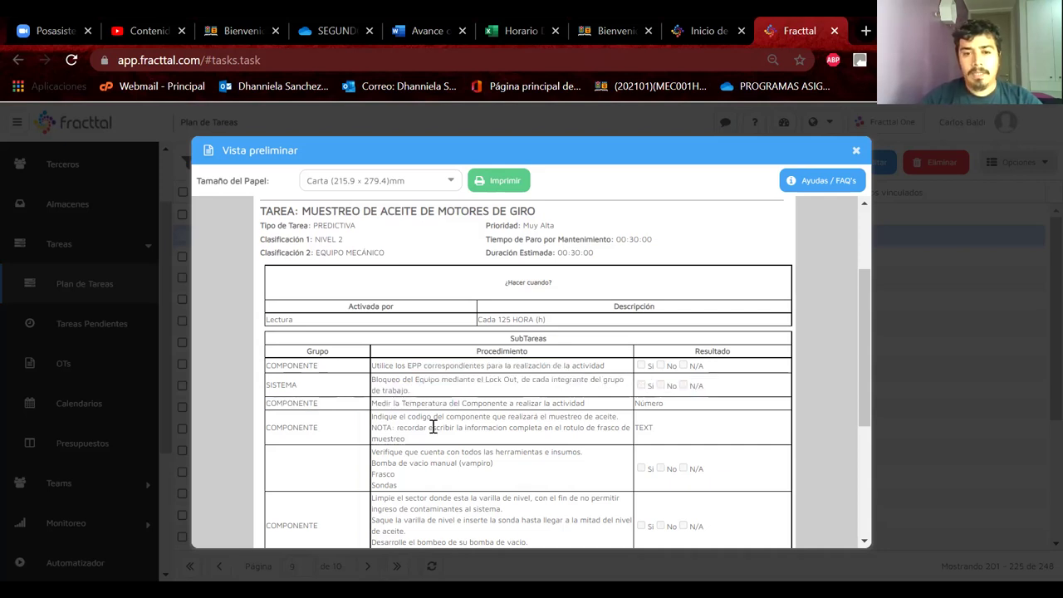
drag(385, 401, 573, 403)
click(713, 402)
drag(397, 427, 416, 425)
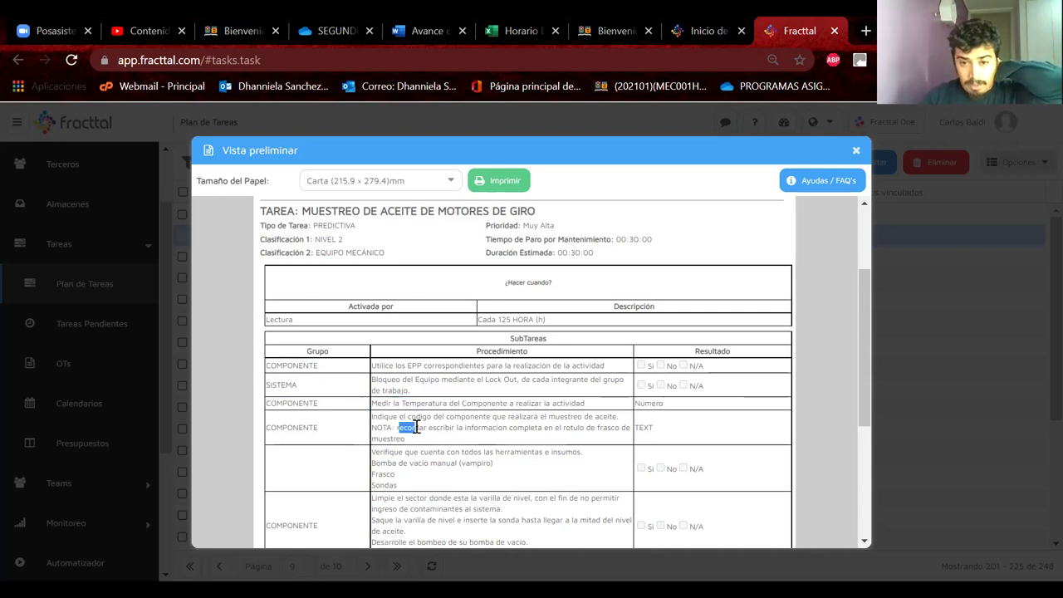
Step: Check the remaining subtasks and the resources to be used in the preview, and close it
scroll(423, 427, down, 3)
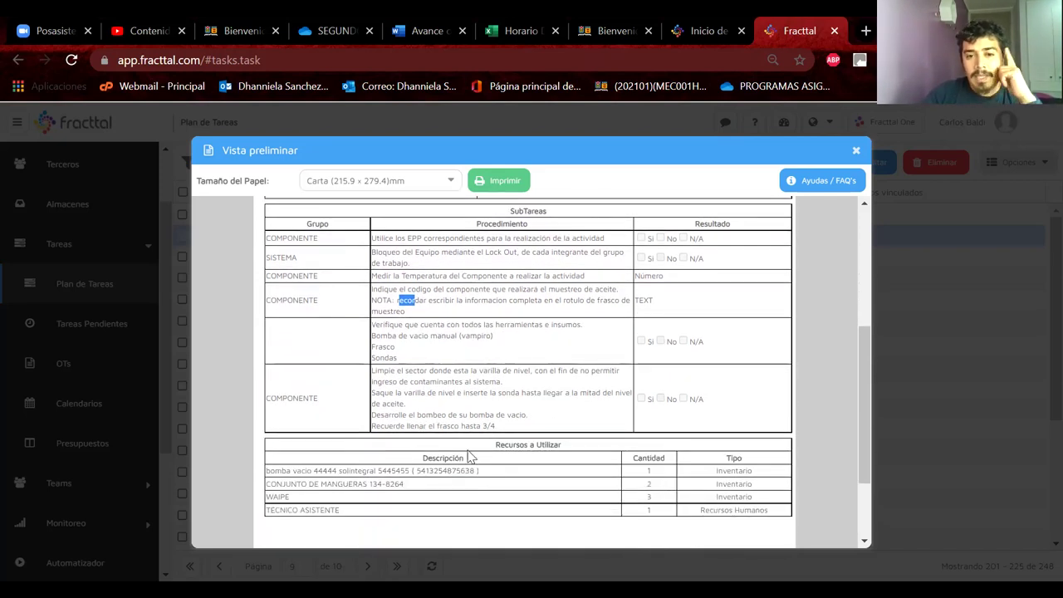
scroll(470, 455, down, 1)
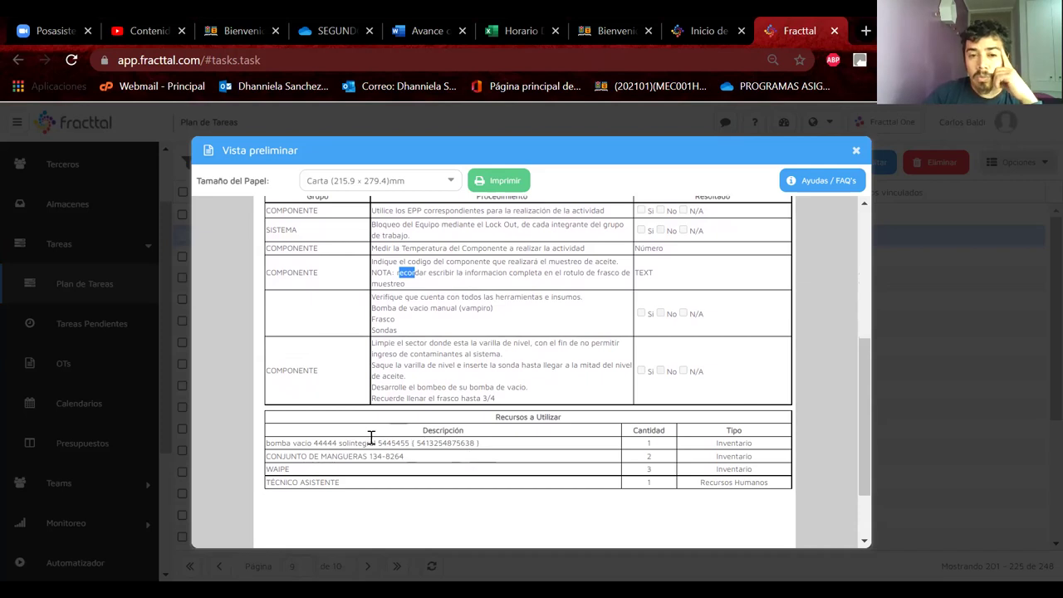
drag(301, 456, 267, 465)
click(285, 472)
click(474, 438)
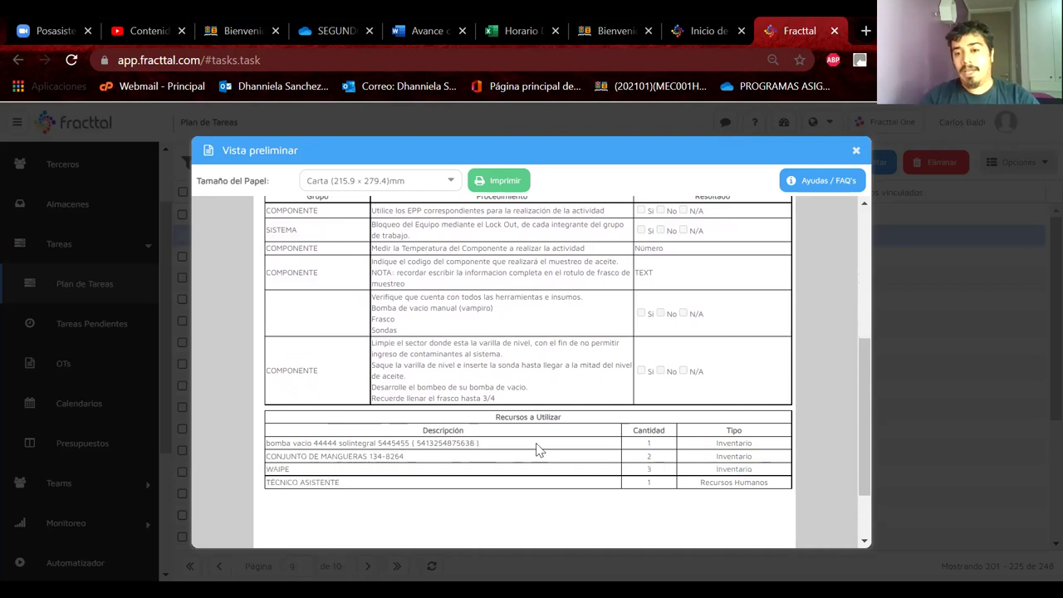
scroll(544, 453, down, 2)
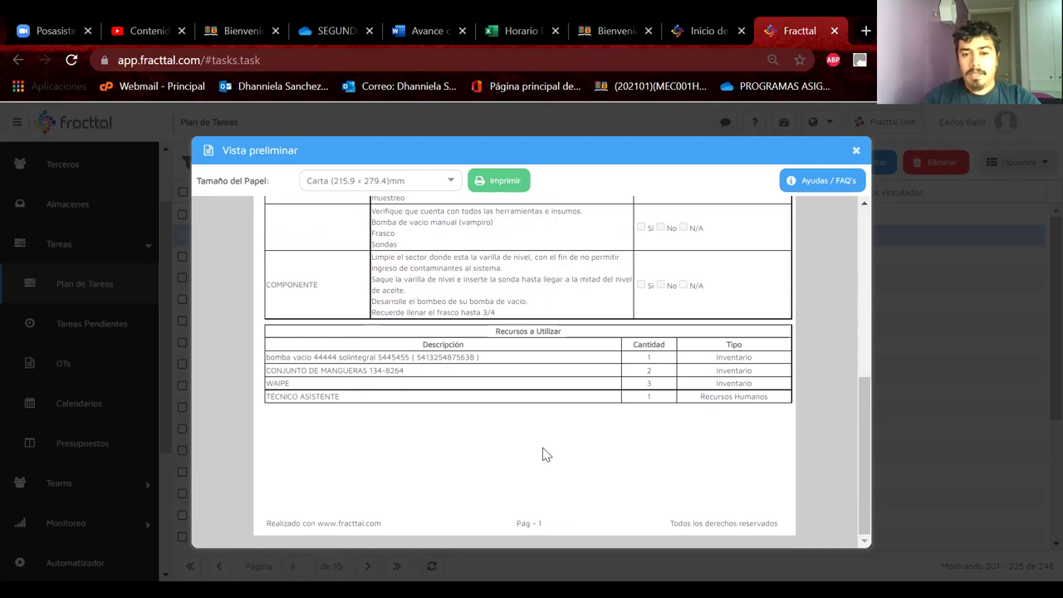
scroll(544, 453, up, 1)
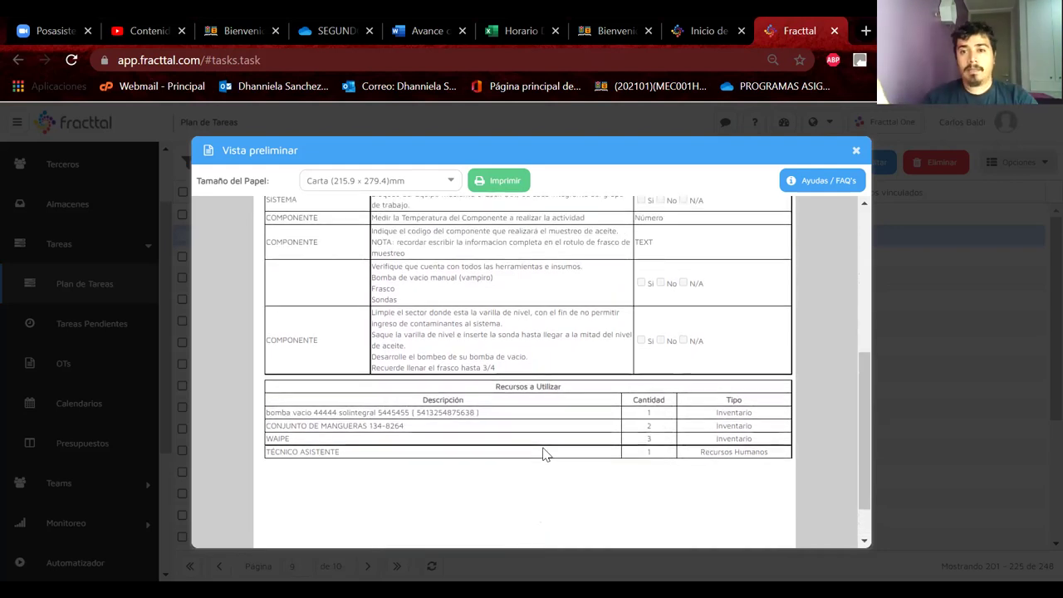
scroll(554, 299, up, 5)
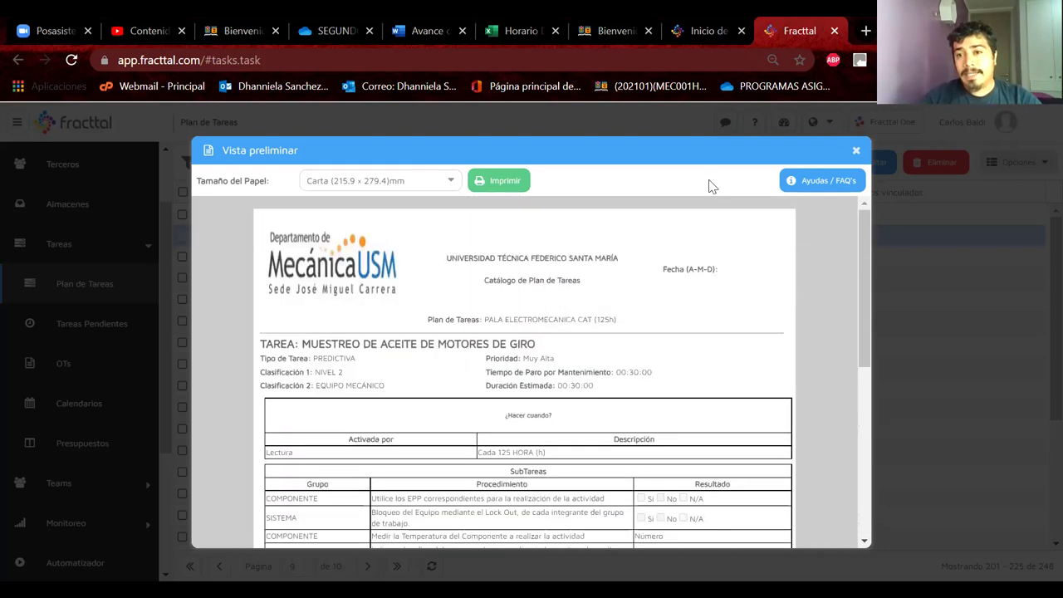
click(857, 154)
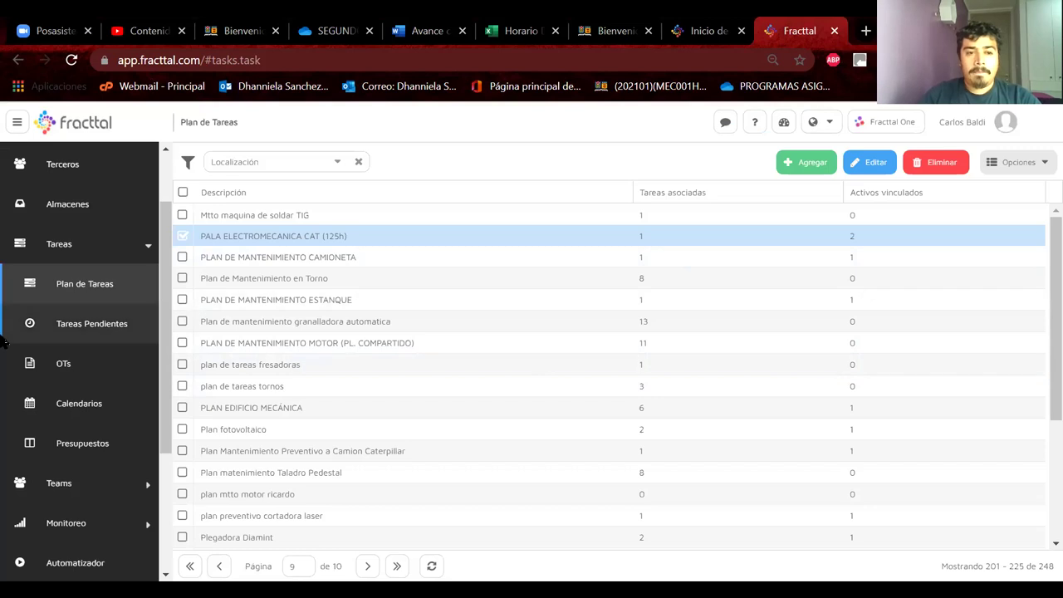
Step: Open the work orders (OTs) and look through their Kanban, task list and calendar views
click(83, 368)
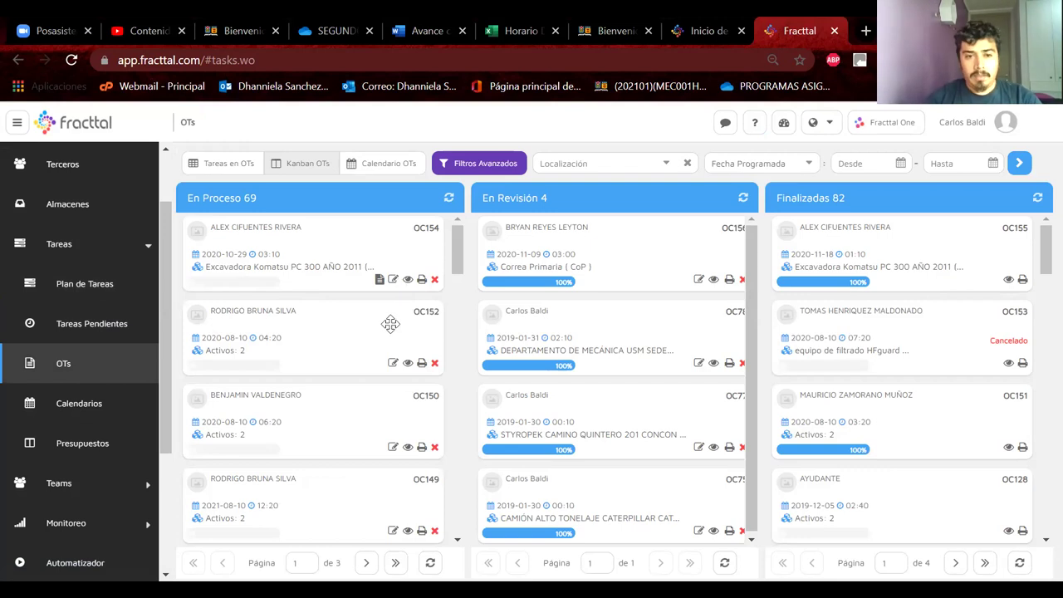
scroll(327, 427, down, 3)
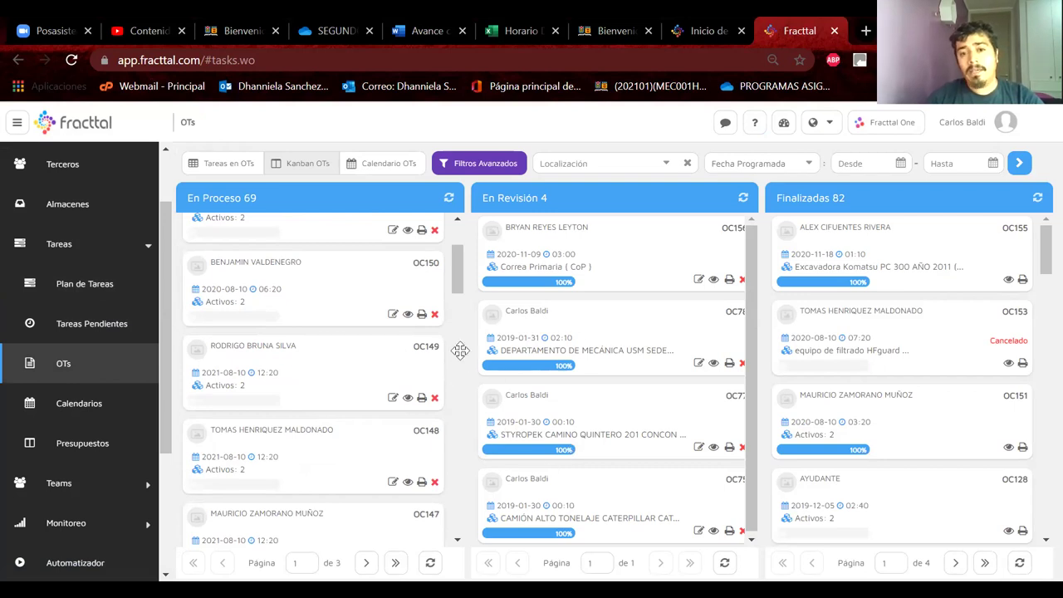
click(432, 338)
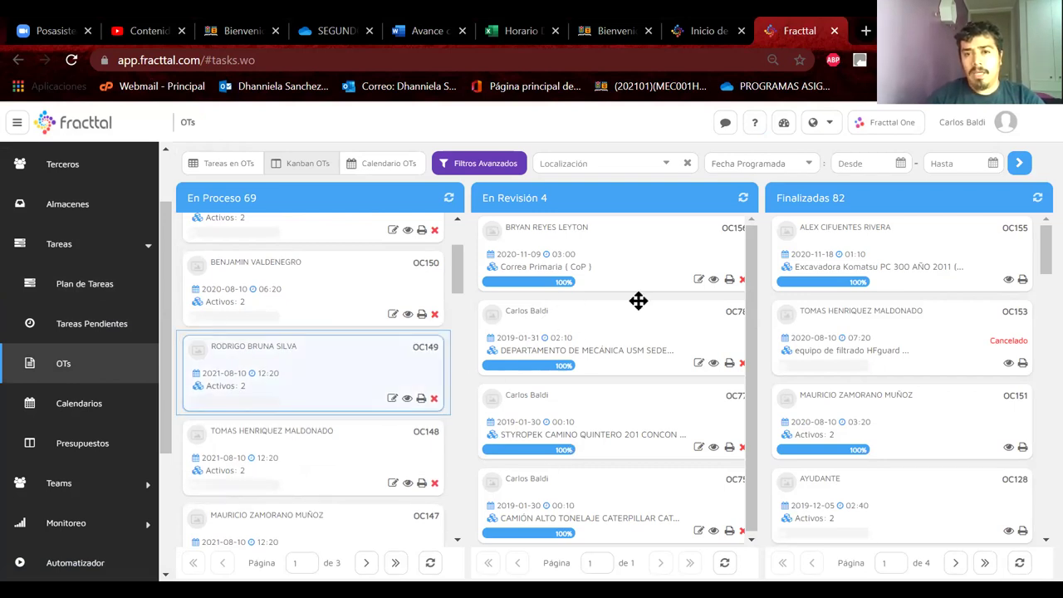
click(366, 296)
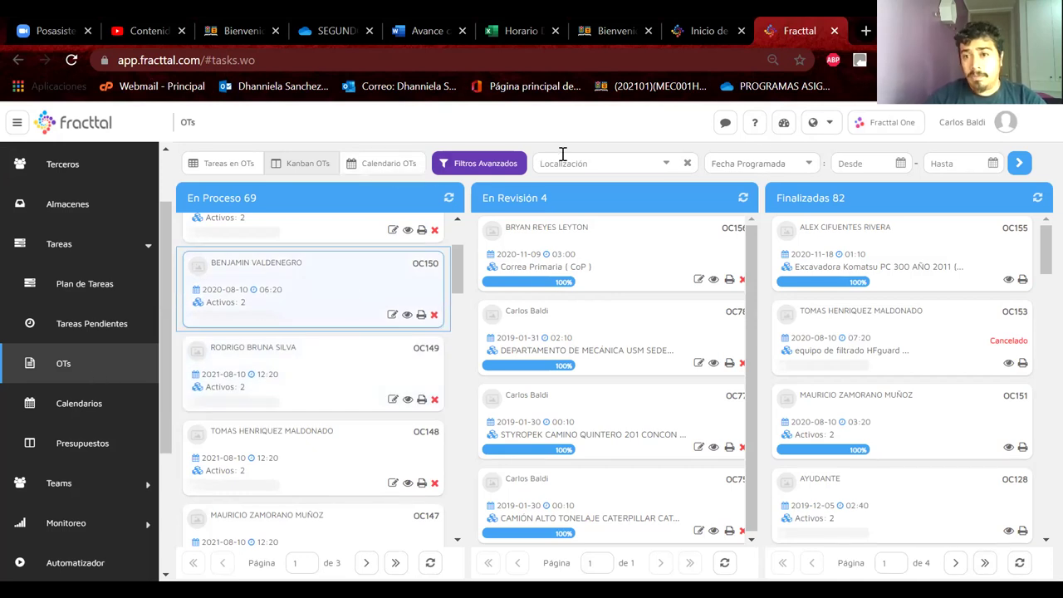
click(225, 163)
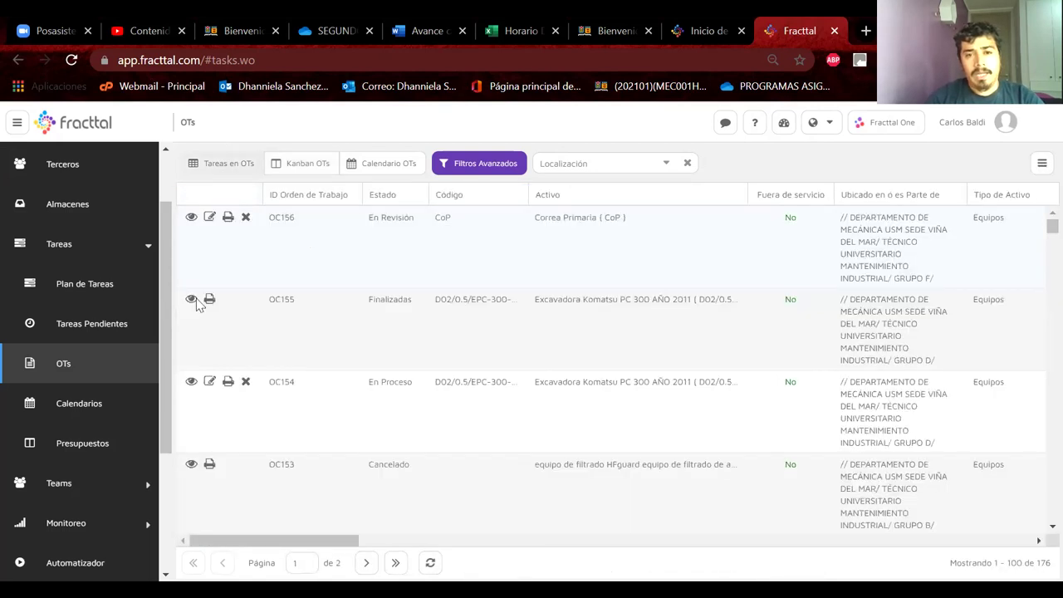
click(350, 165)
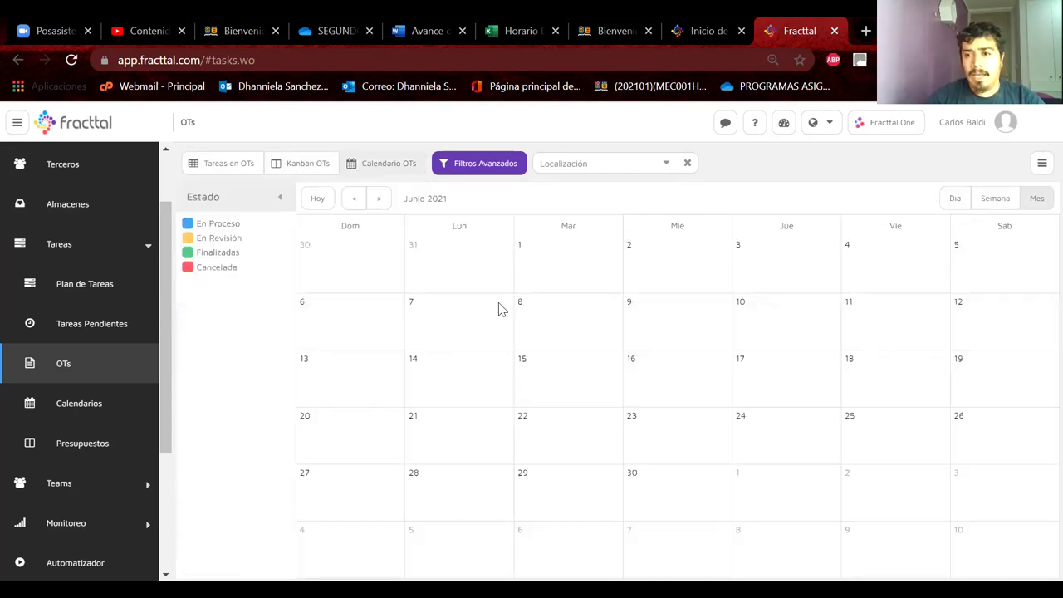
Step: Return to the Kanban view of the work orders and select the Excavadora Komatsu PC 300 order under En Proceso
click(306, 166)
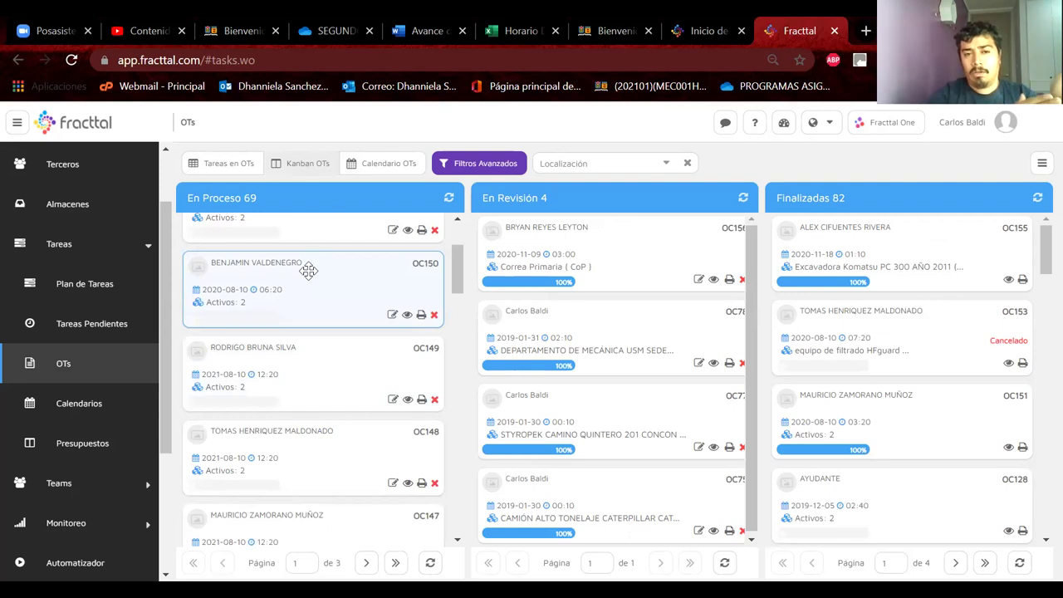
scroll(308, 270, up, 2)
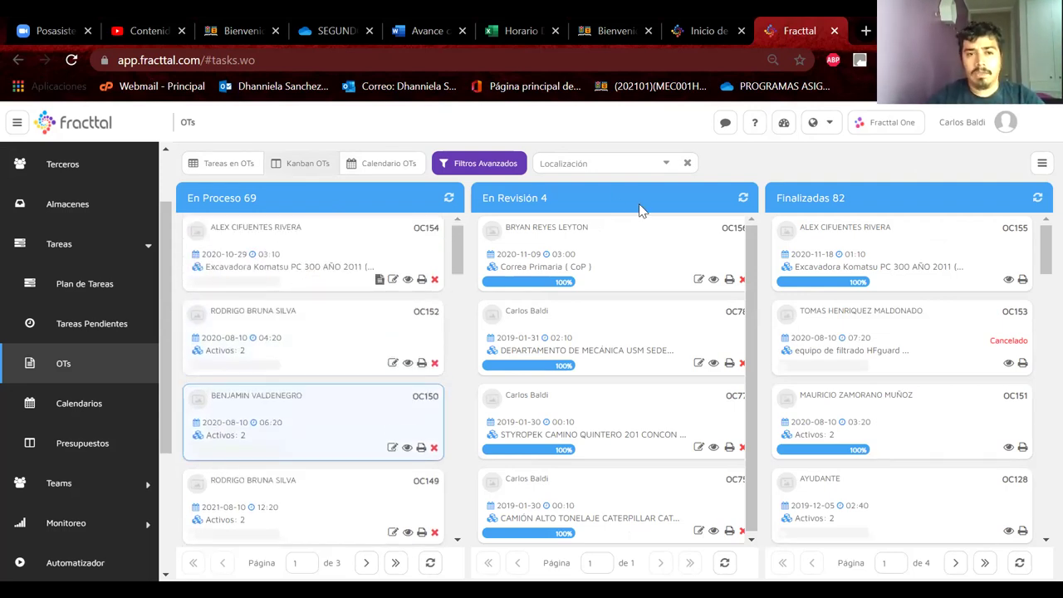
click(263, 262)
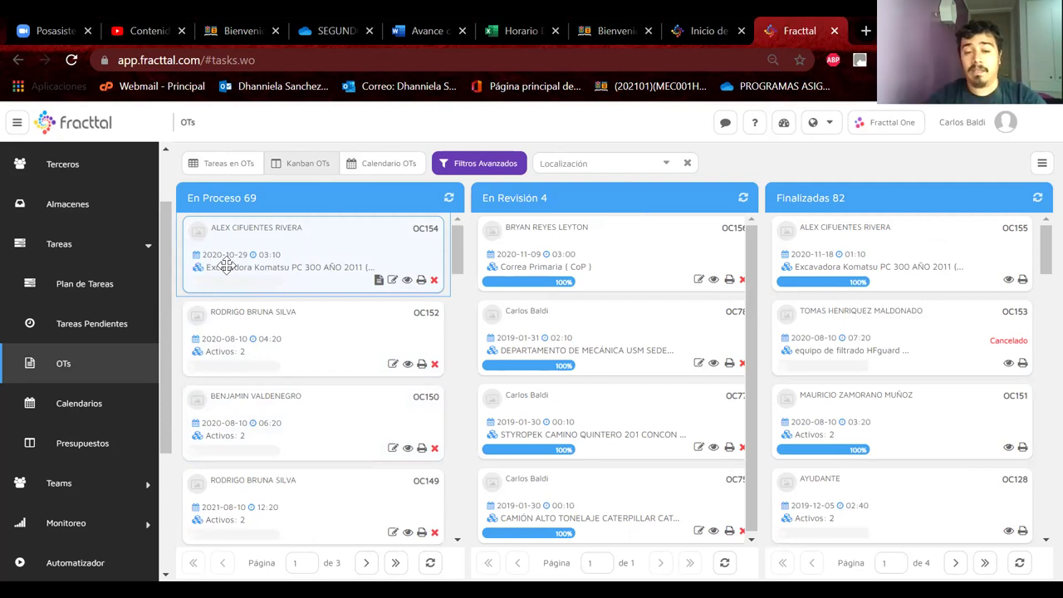
Step: Open the pending tasks and look through the assets' overdue tasks with their scheduled dates and delays
click(102, 340)
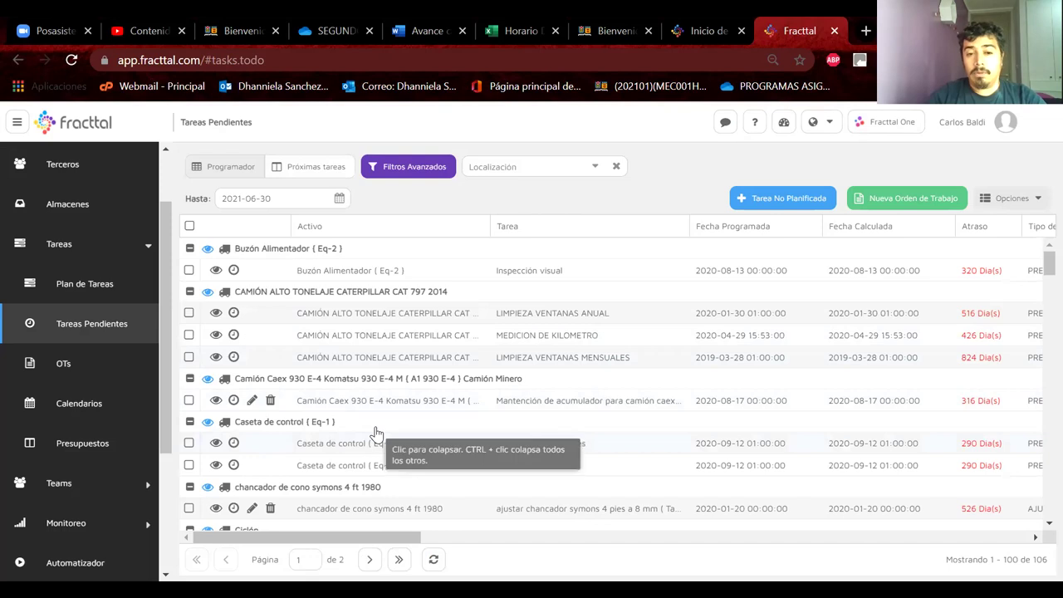
scroll(376, 433, down, 3)
scroll(376, 432, down, 6)
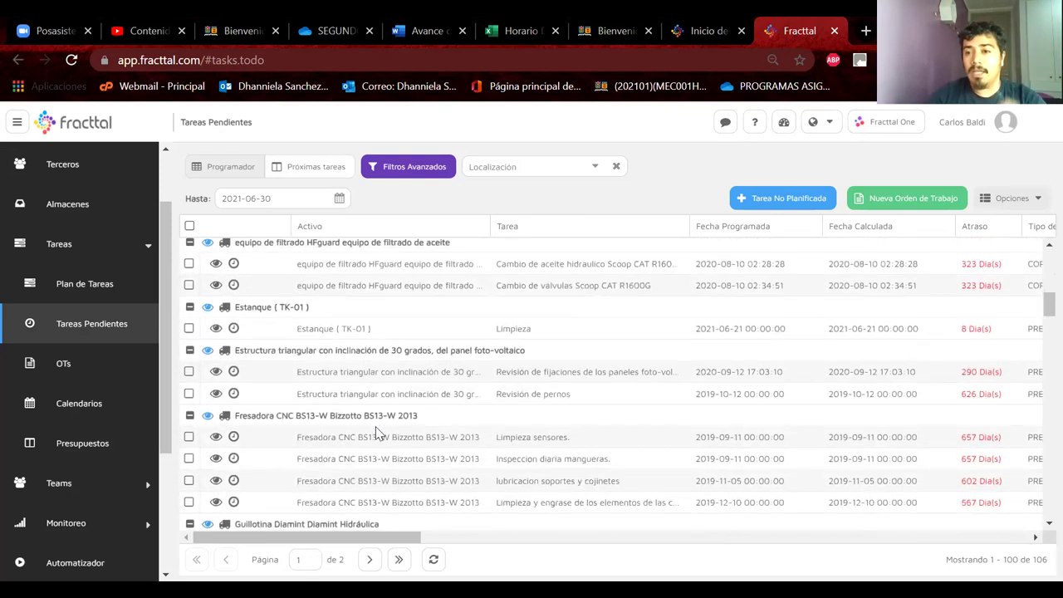
scroll(376, 433, down, 1)
scroll(375, 433, down, 7)
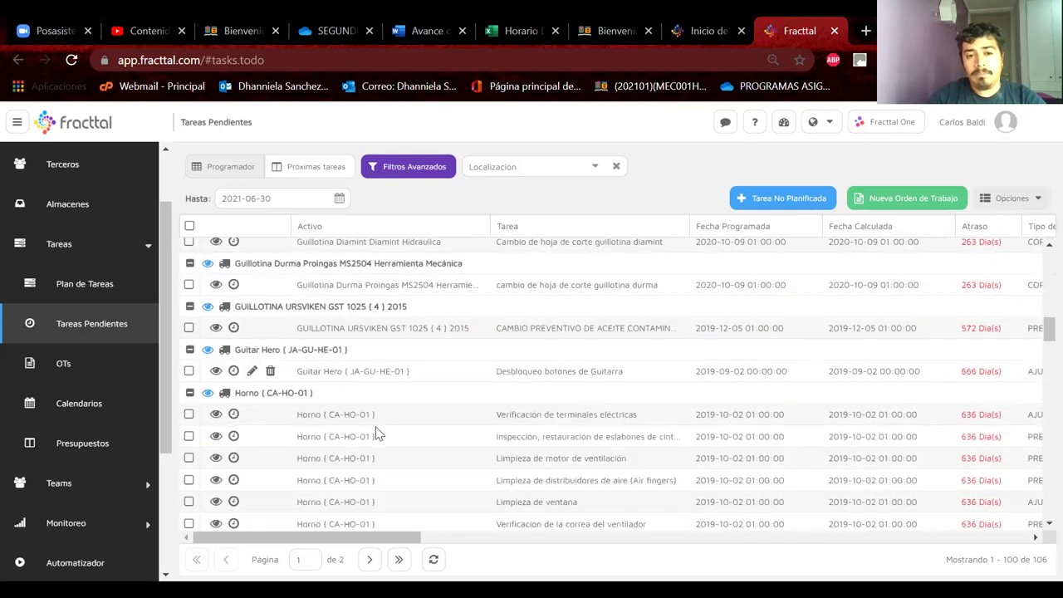
scroll(376, 433, down, 10)
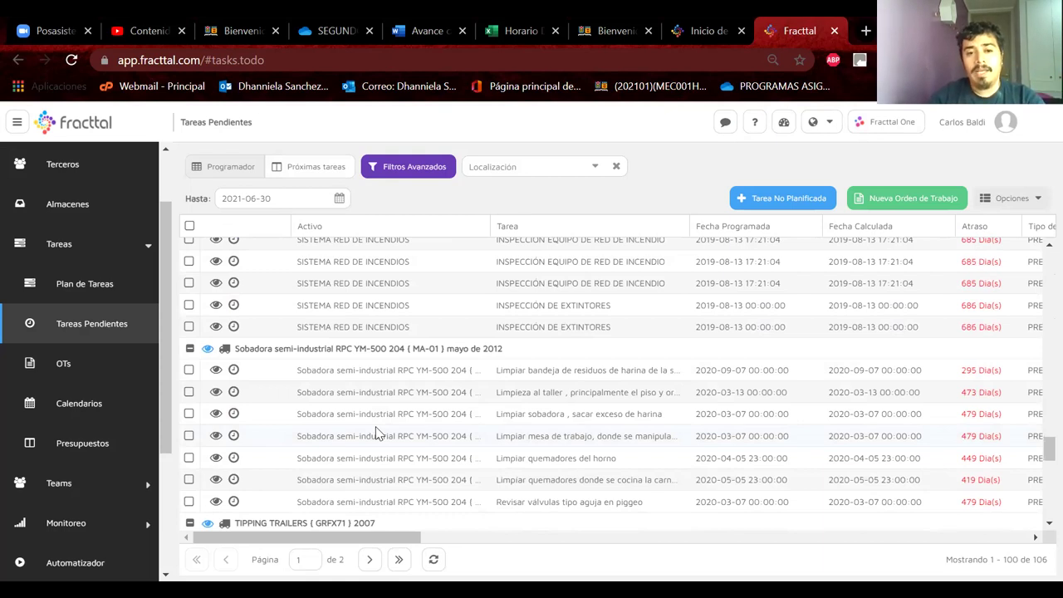
scroll(375, 432, down, 3)
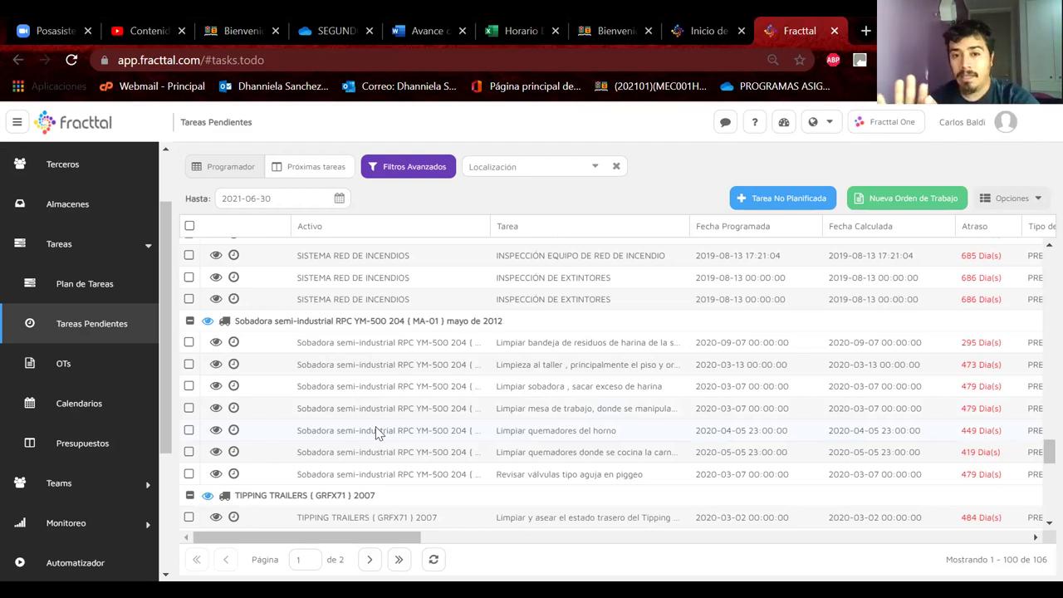
scroll(375, 432, up, 3)
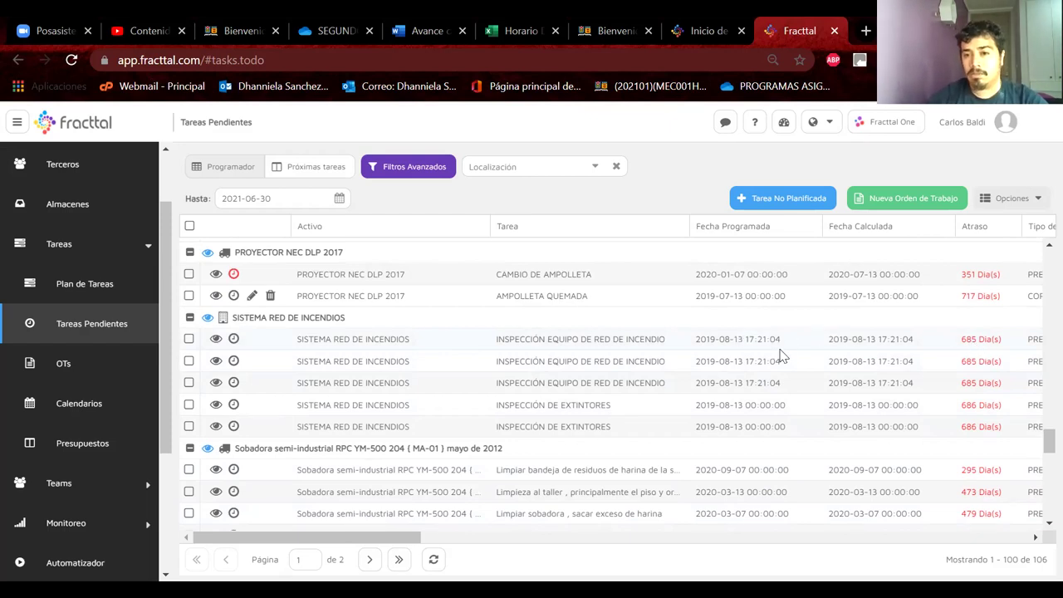
Step: Reschedule the first INSPECCIÓN EQUIPO DE RED DE INCENDIO task of SISTEMA RED DE INCENDIOS to 2021-06-30 and save it
click(712, 342)
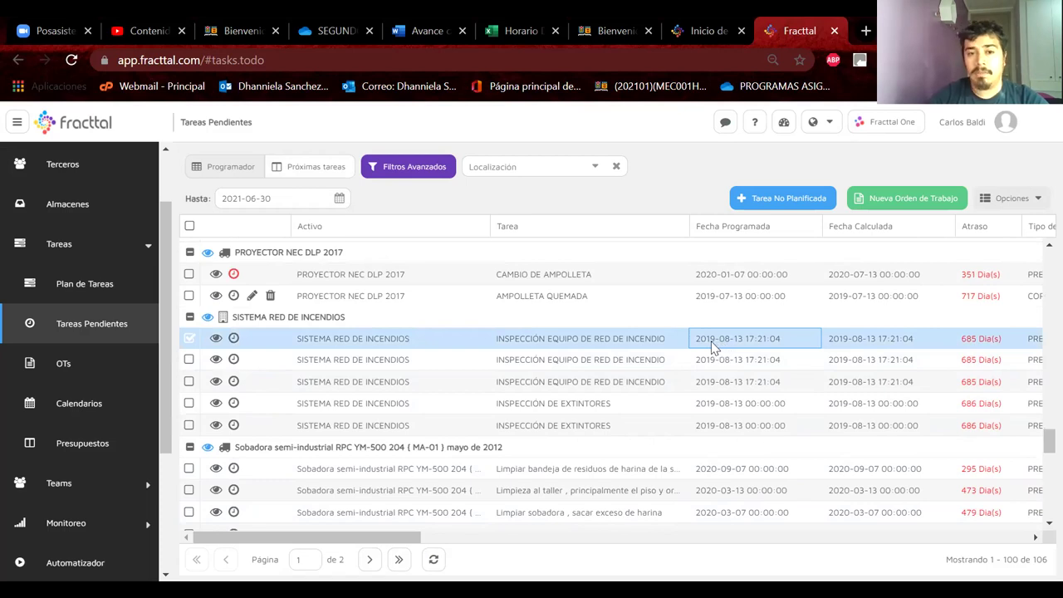
click(234, 340)
click(232, 340)
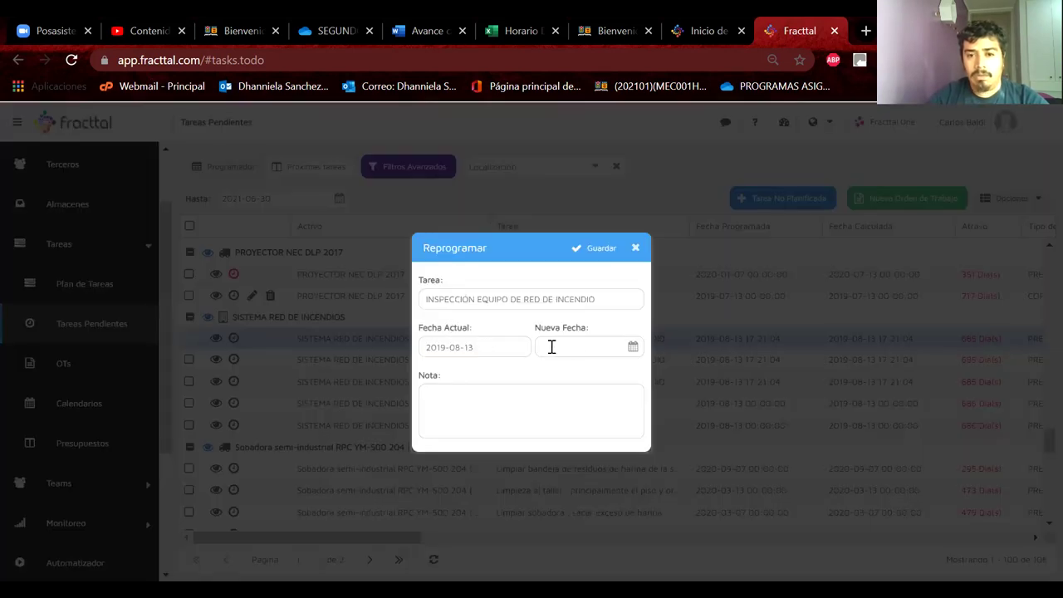
click(633, 347)
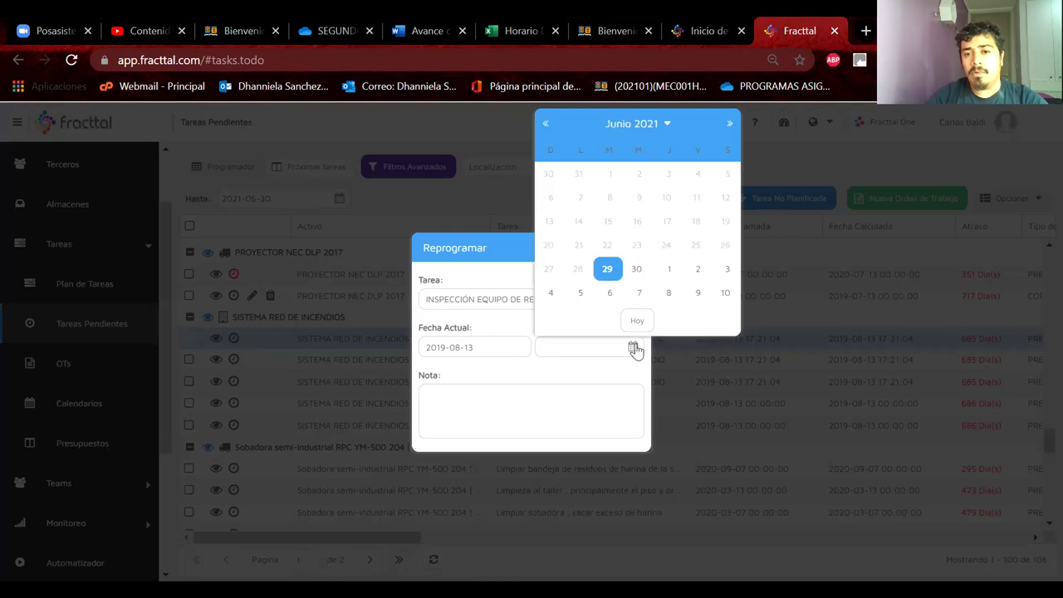
click(637, 280)
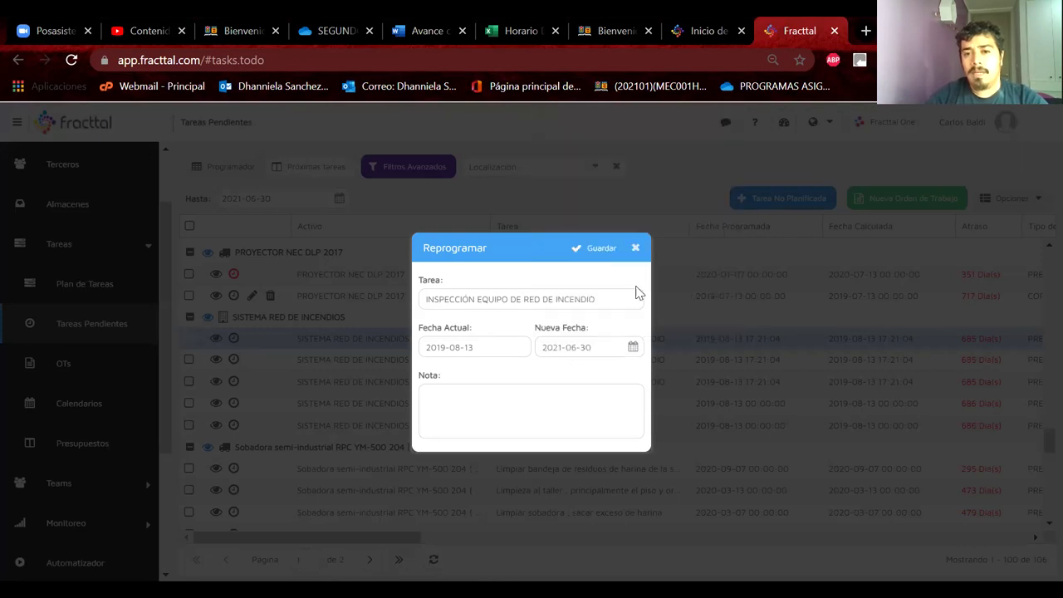
click(598, 248)
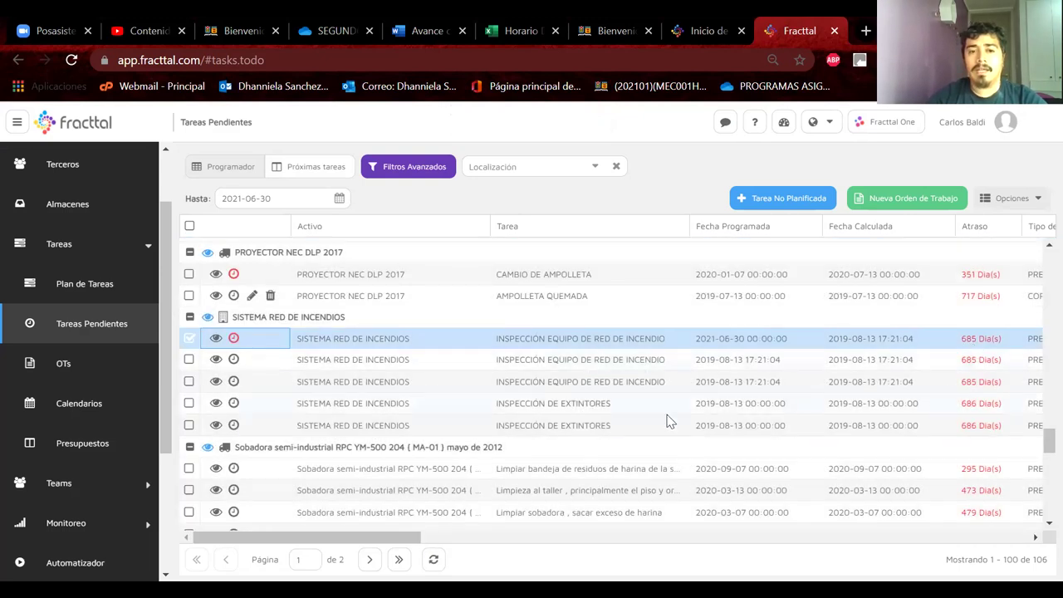
Step: Reschedule the PROYECTOR NEC DLP 2017 task CAMBIO DE AMPOLLETA to 2021-06-29 and delete its AMPOLLETA QUEMADA task
click(614, 424)
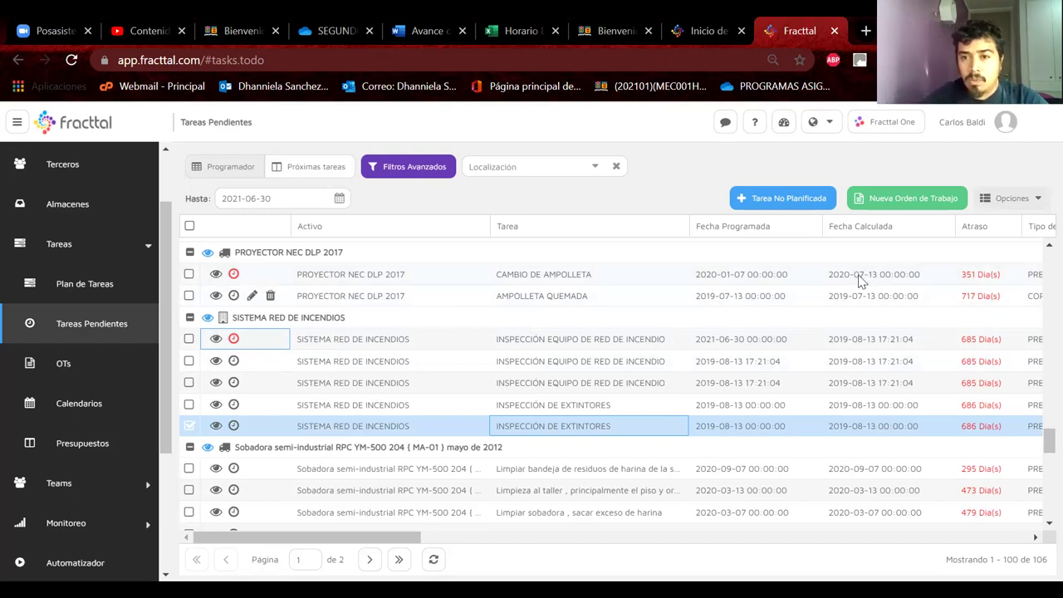
click(235, 274)
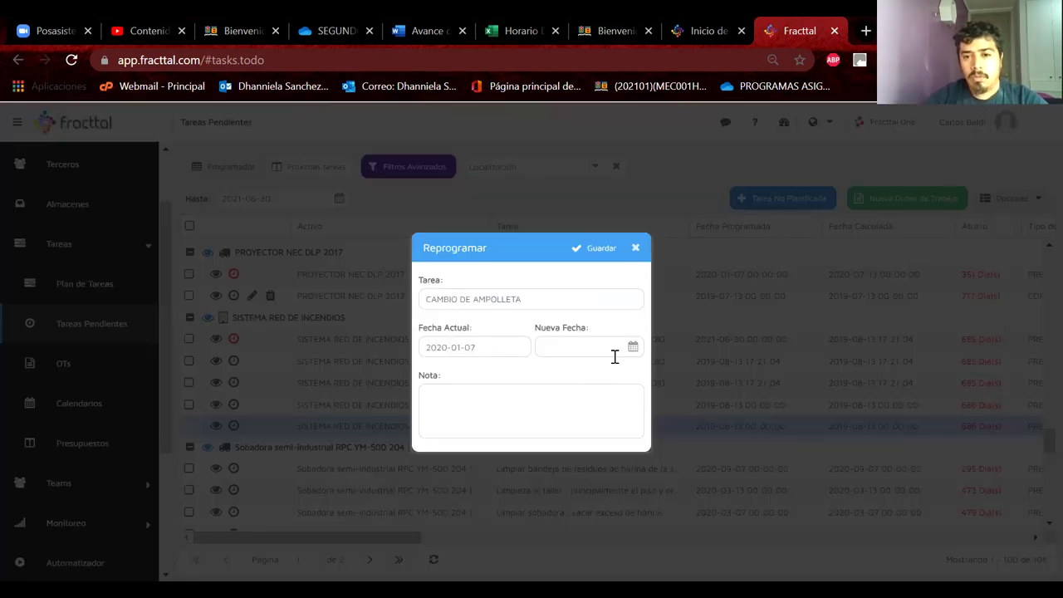
click(631, 348)
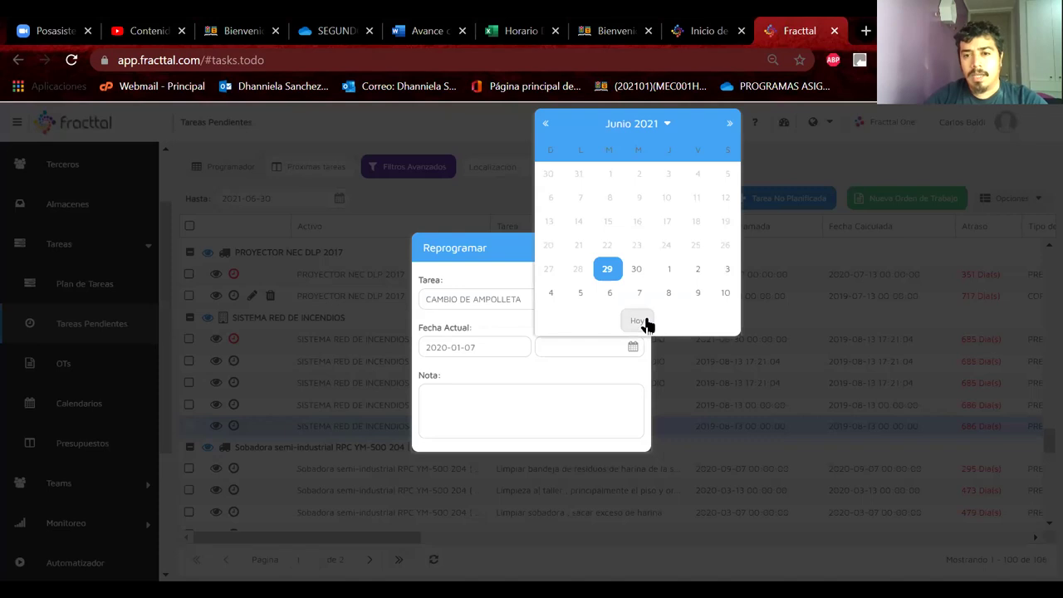
click(626, 274)
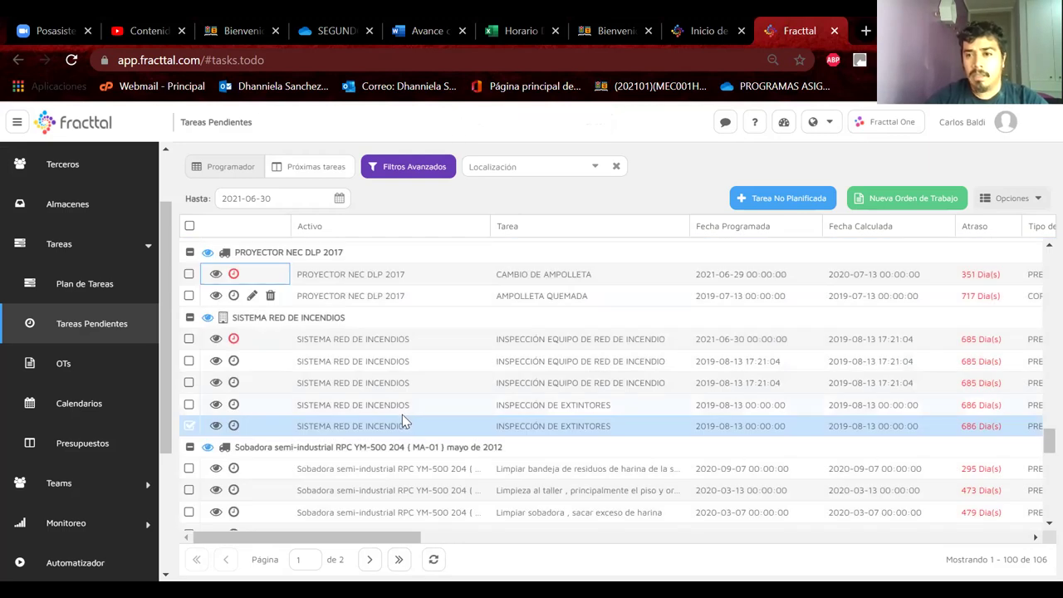
click(271, 297)
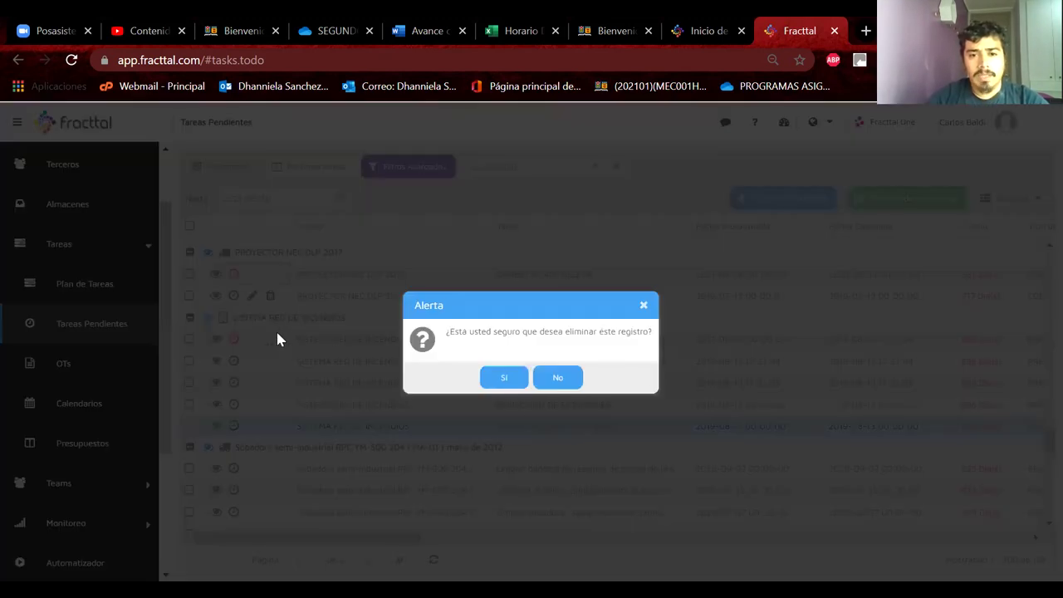
click(506, 380)
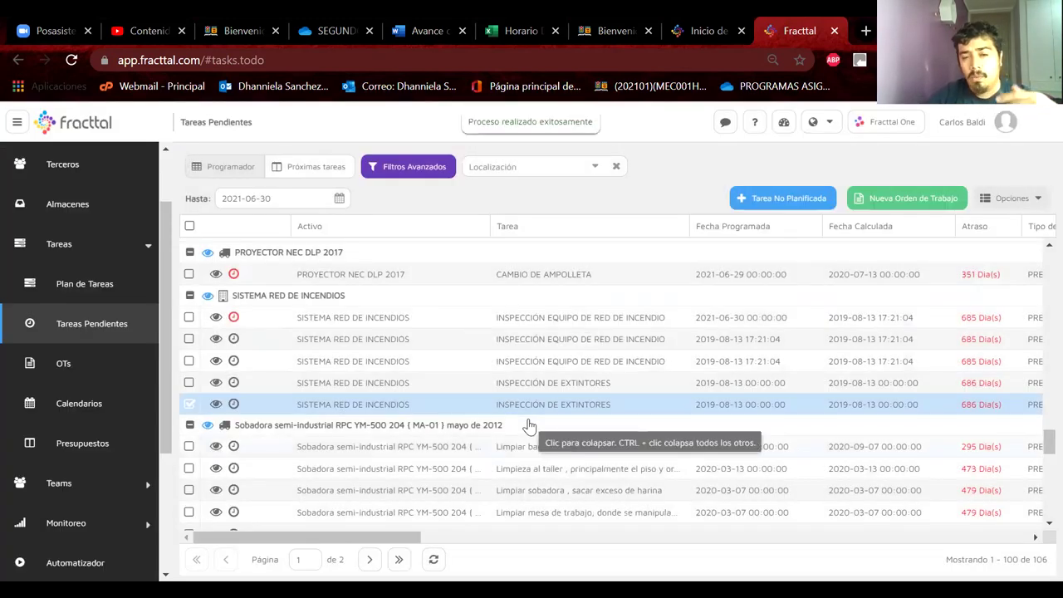
Step: View the new work order form for the Guitar Hero task Desbloqueo botones de Guitarra, close it without generating the order and deselect the task
scroll(529, 425, down, 10)
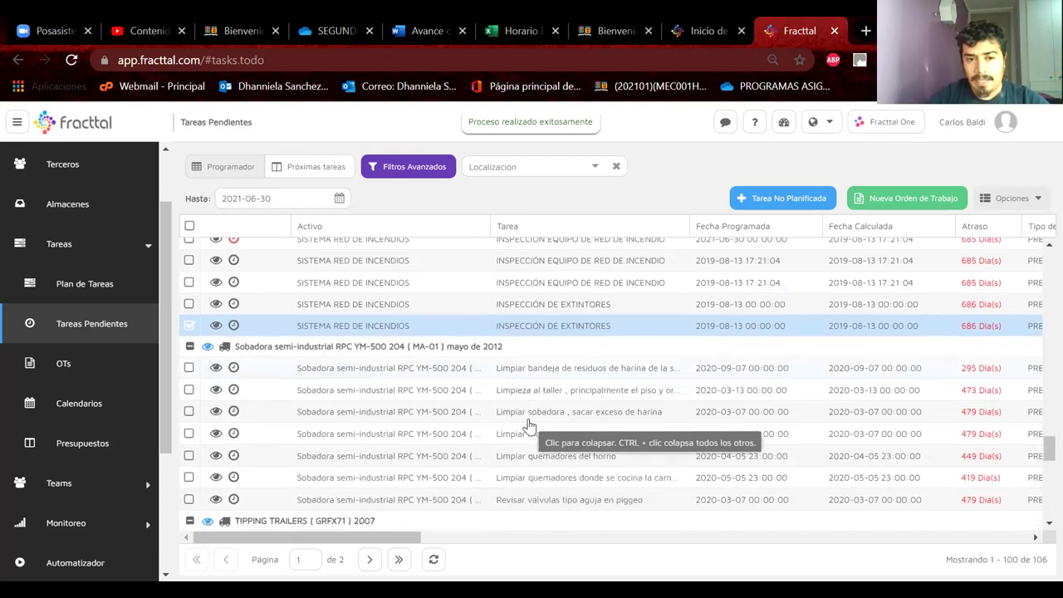
scroll(529, 425, down, 5)
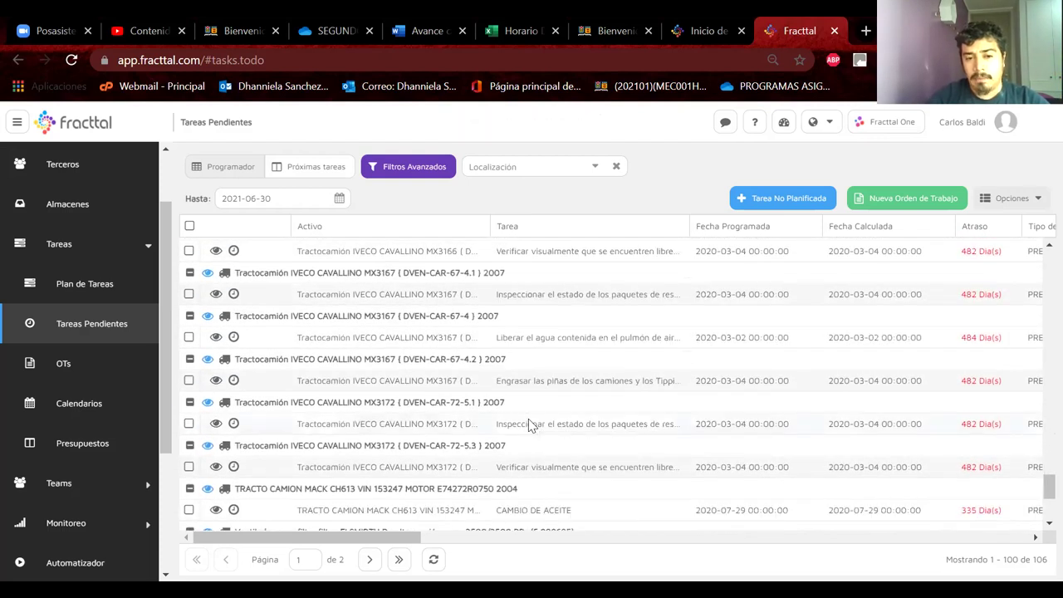
scroll(529, 425, down, 10)
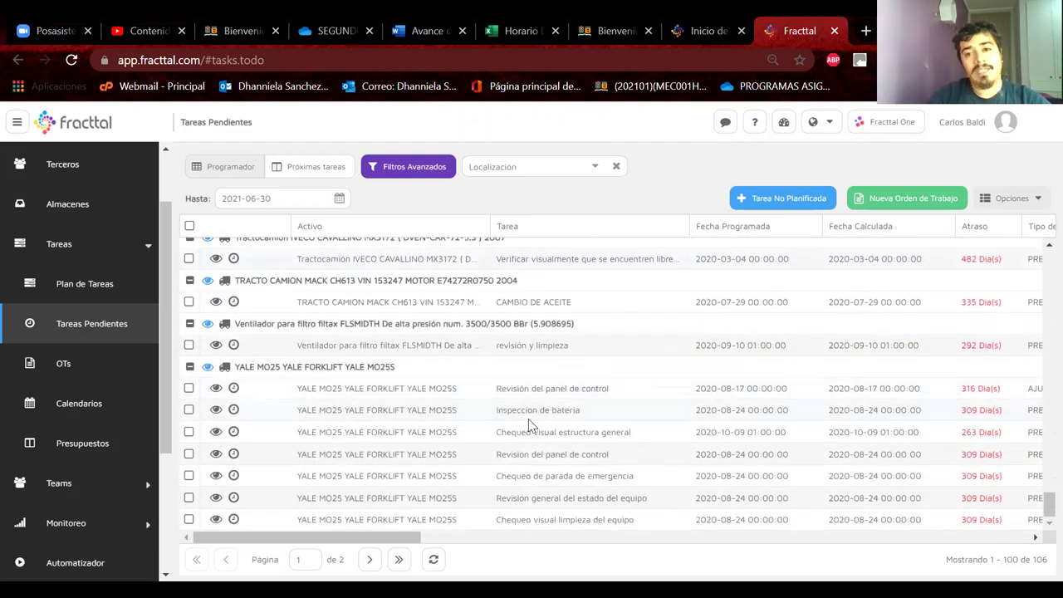
scroll(529, 426, up, 10)
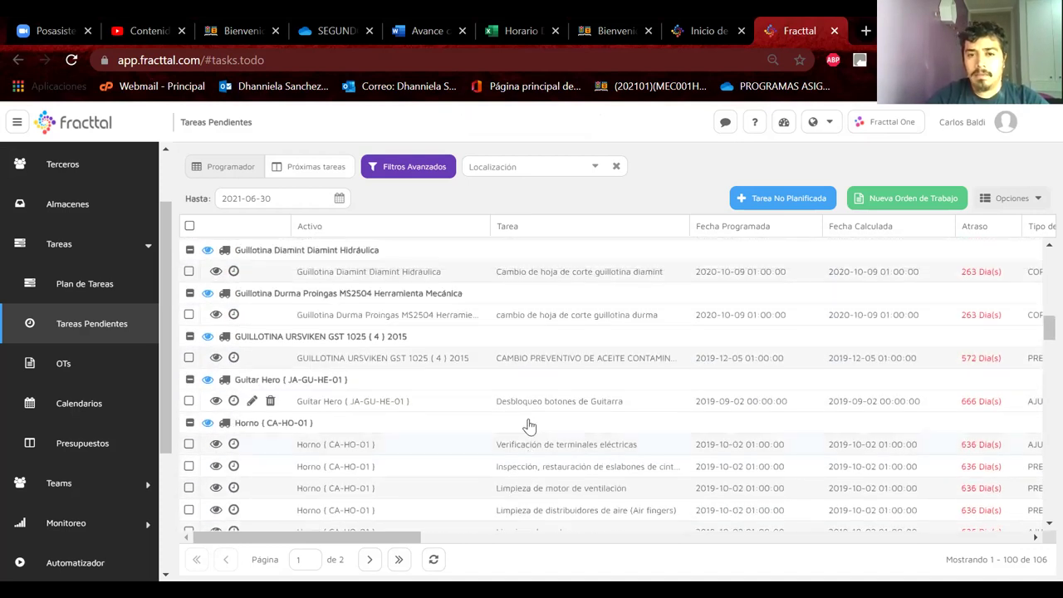
click(529, 420)
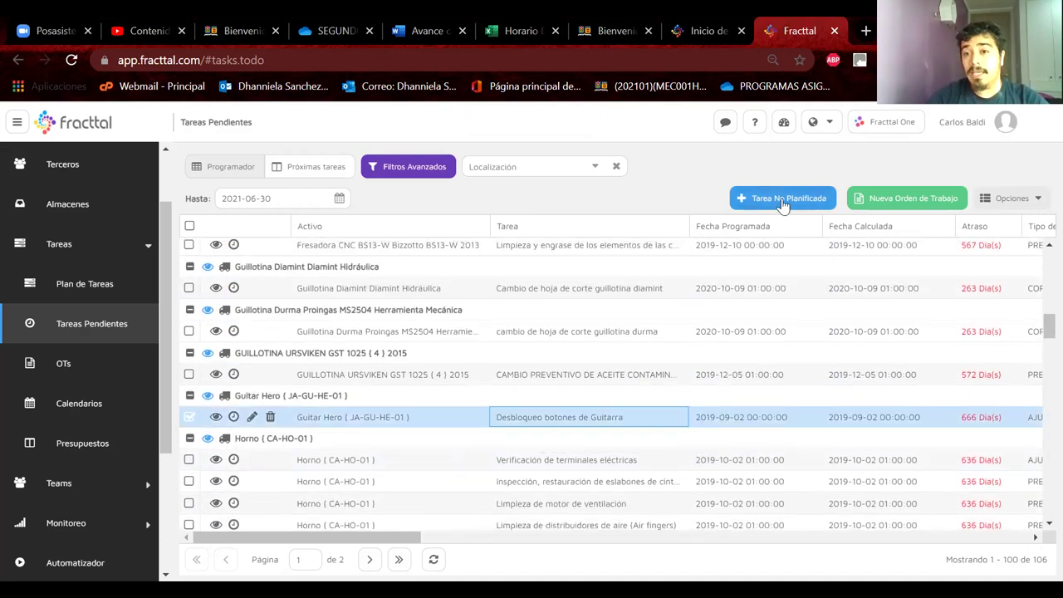
click(897, 204)
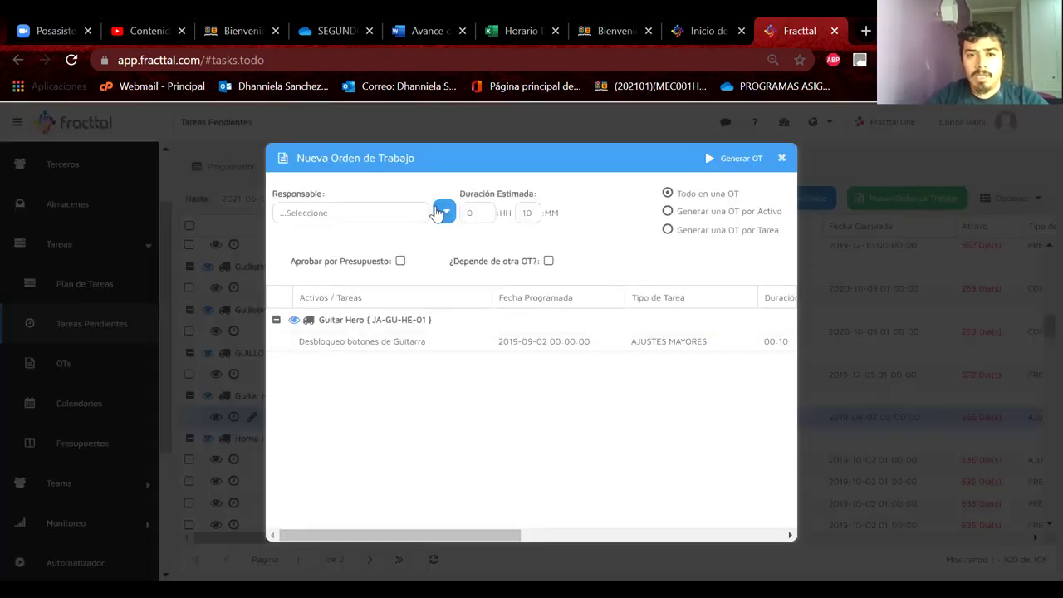
click(351, 322)
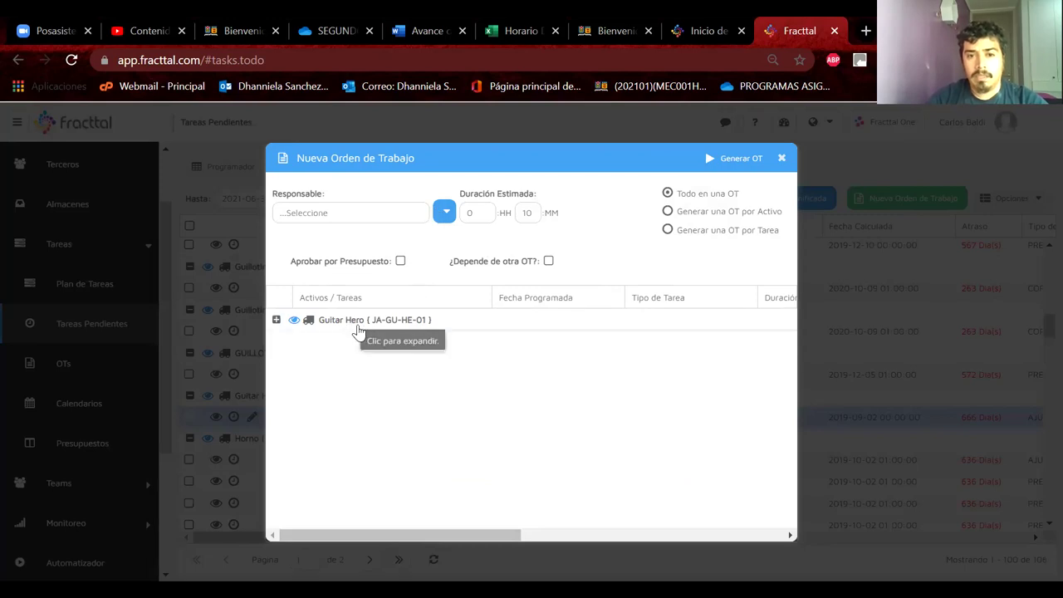
click(781, 158)
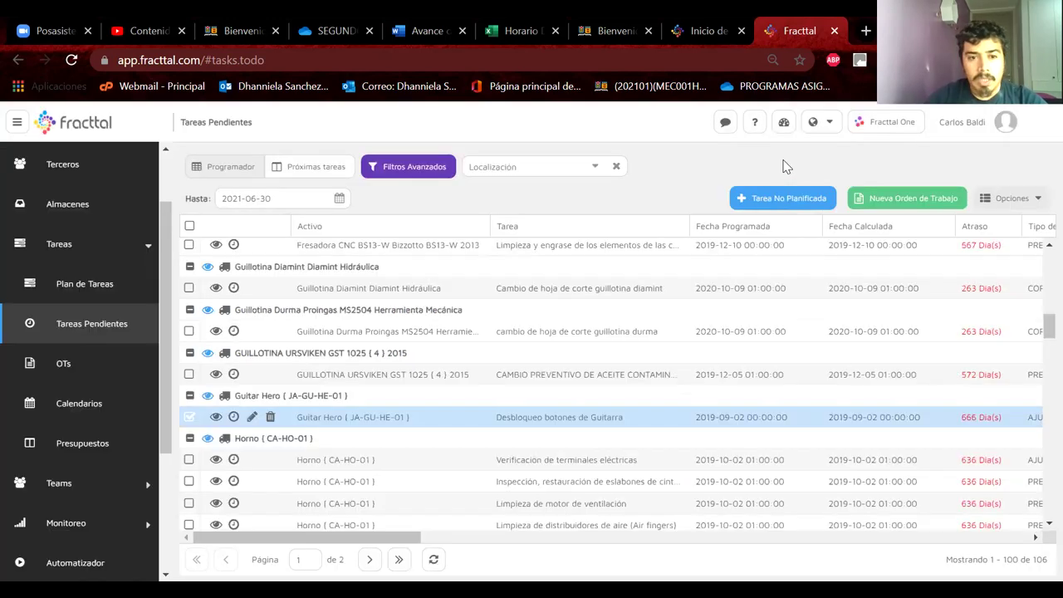
click(189, 417)
Step: Try to create a new work order with no pending task selected, and dismiss the notice
scroll(332, 390, up, 1)
scroll(333, 390, up, 5)
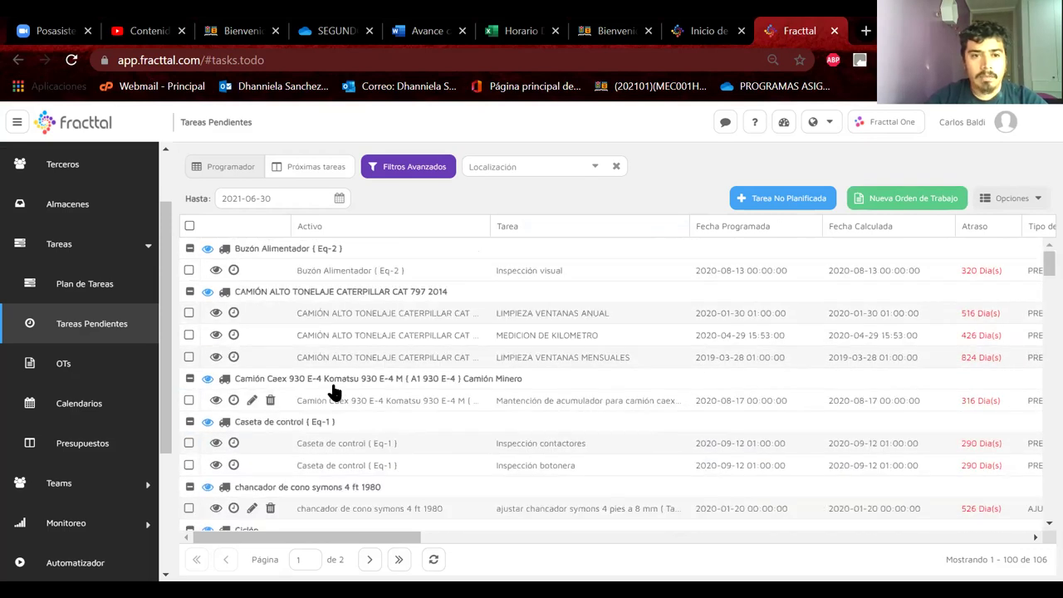
click(869, 201)
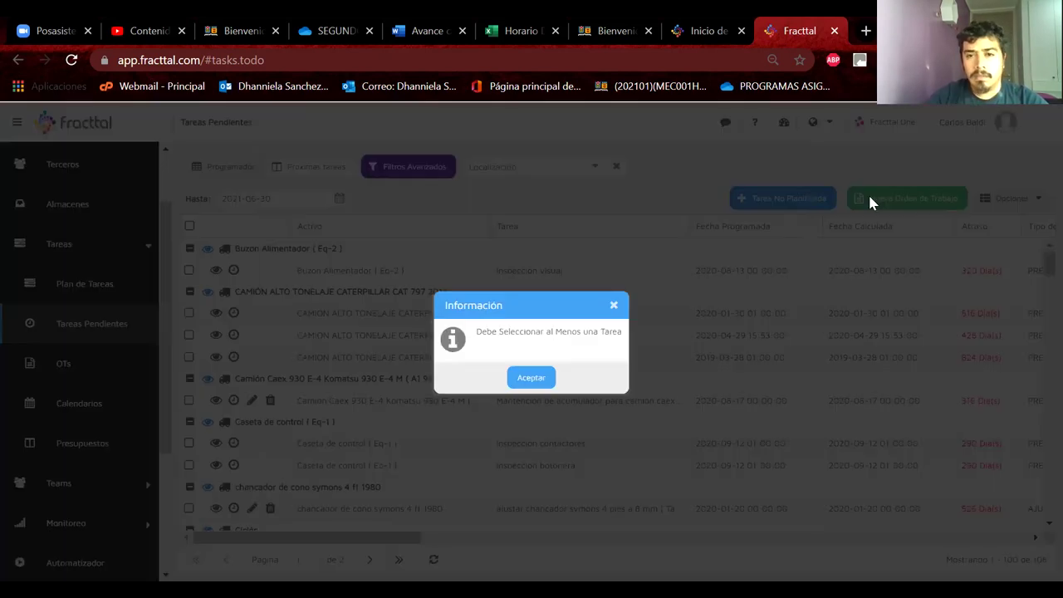
click(531, 378)
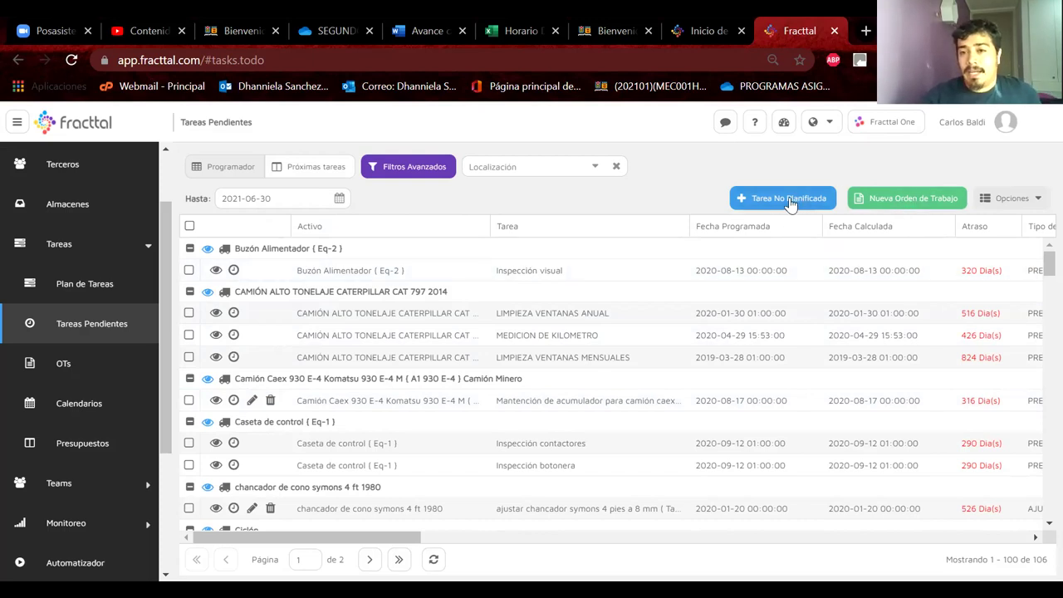
Step: Start a new unplanned task with the incident dated 2021-06-29 at 10:50
click(761, 199)
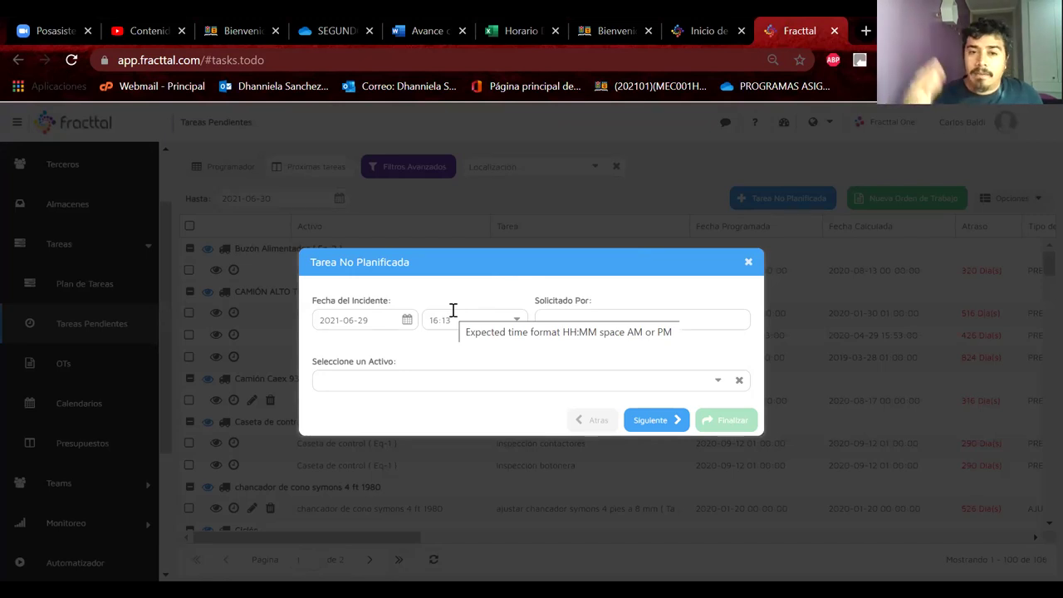
click(407, 322)
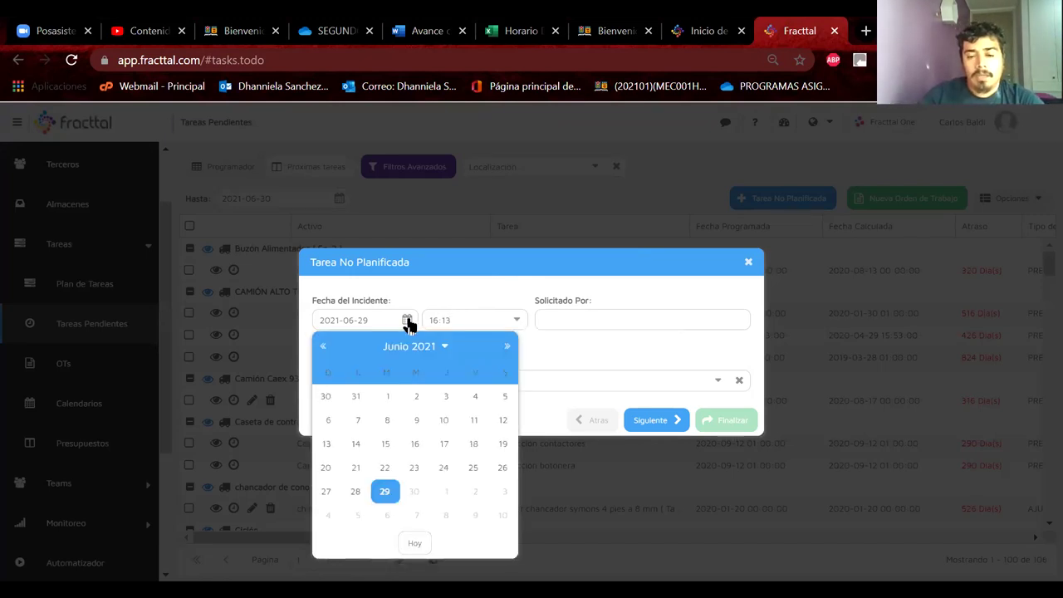
click(389, 498)
click(513, 324)
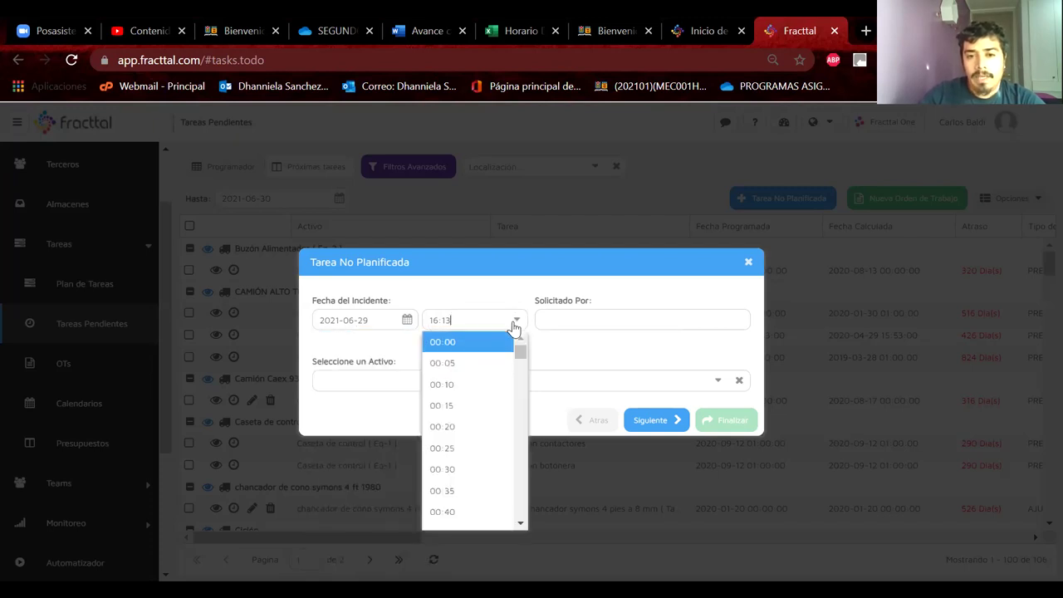
scroll(516, 463, down, 6)
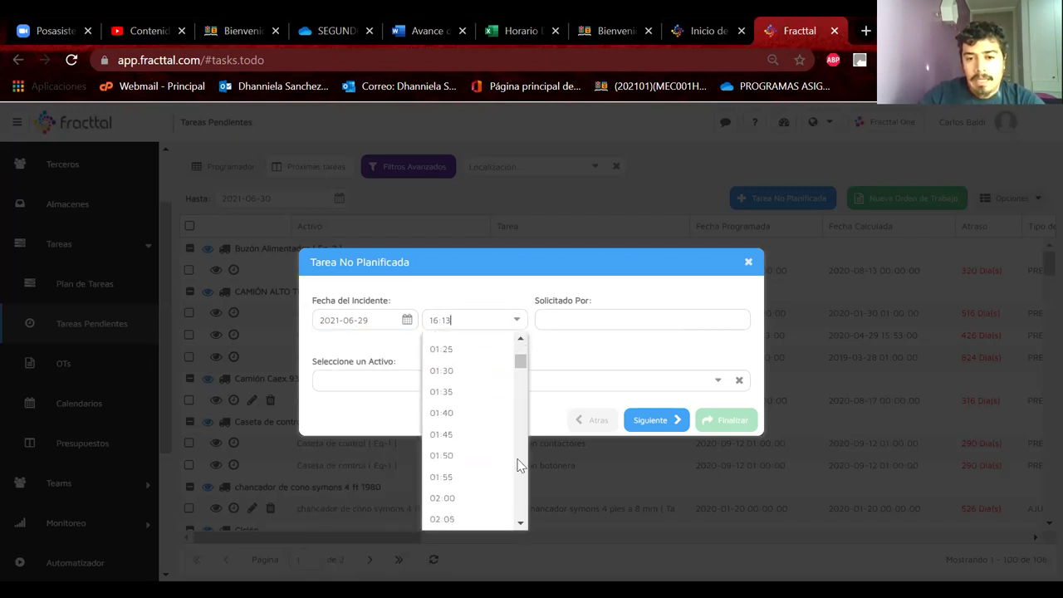
scroll(527, 444, down, 20)
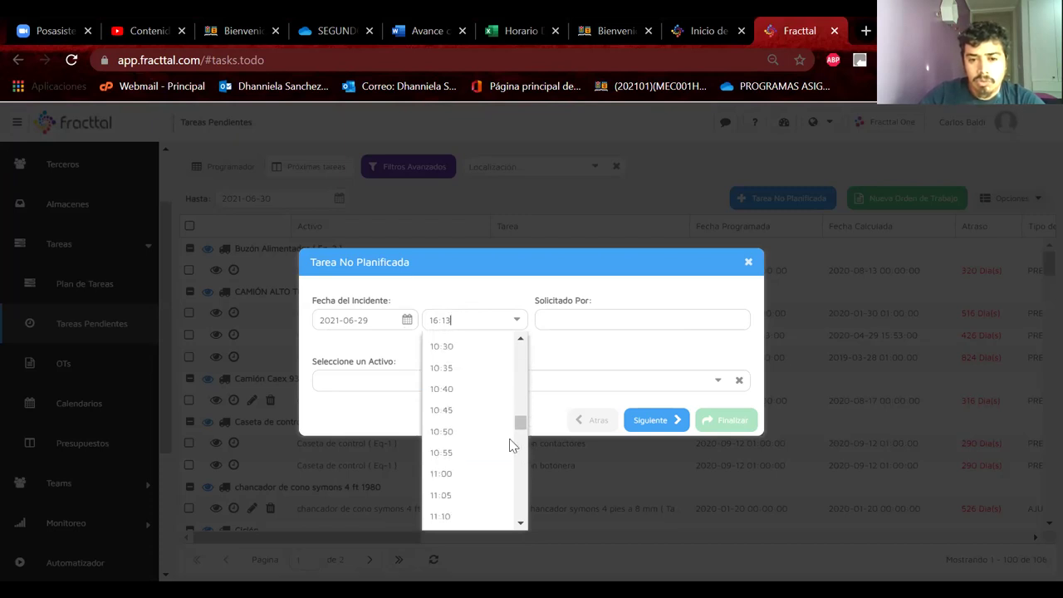
click(450, 432)
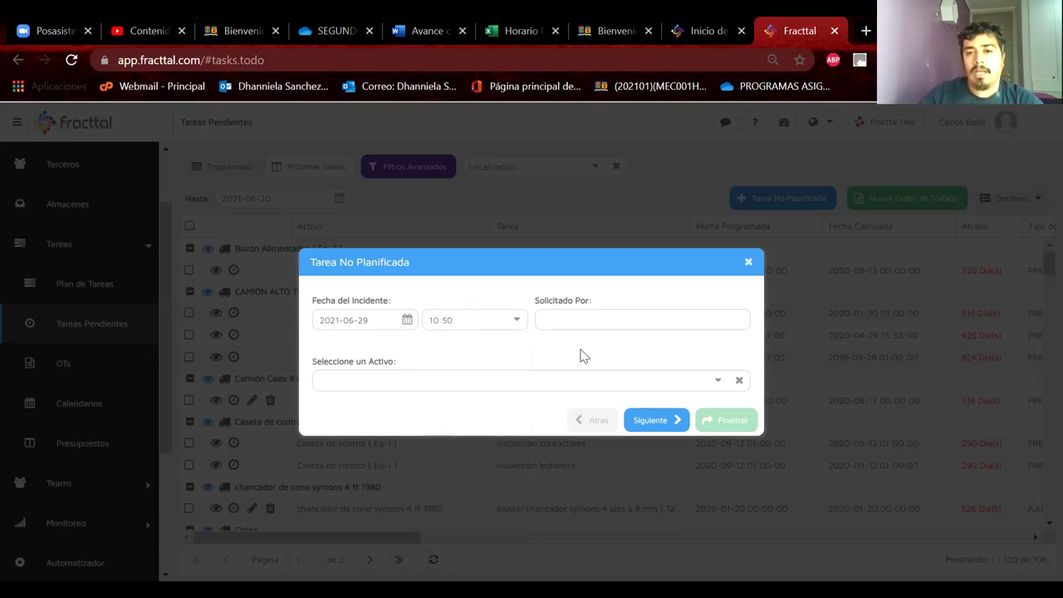
Step: Enter the requester's full name in the unplanned task, with the surname capitalized
click(592, 319)
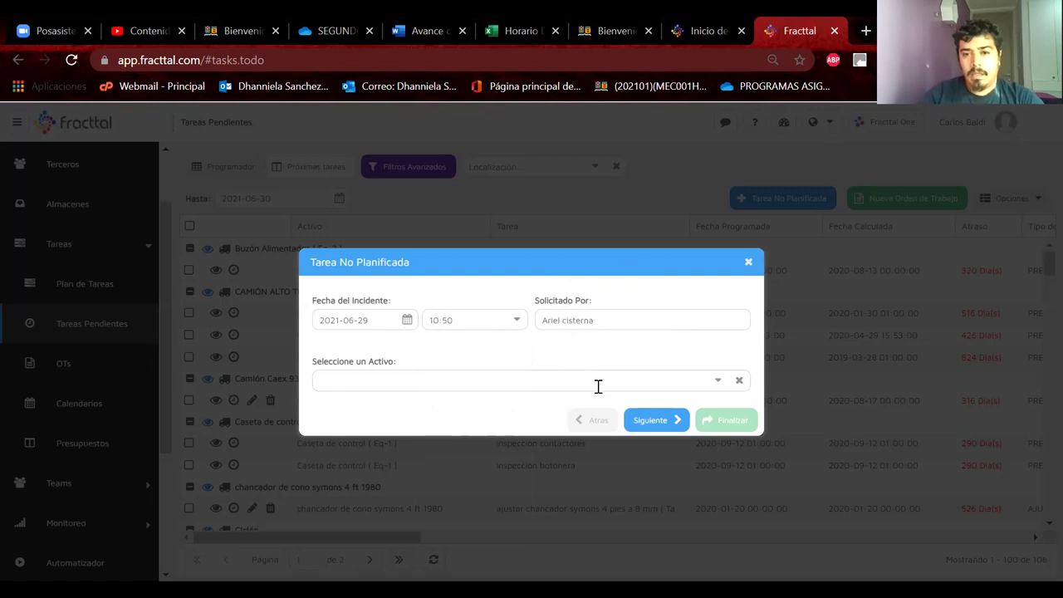
click(567, 321)
key(BackSpace)
key(BackSpace)
text(C)
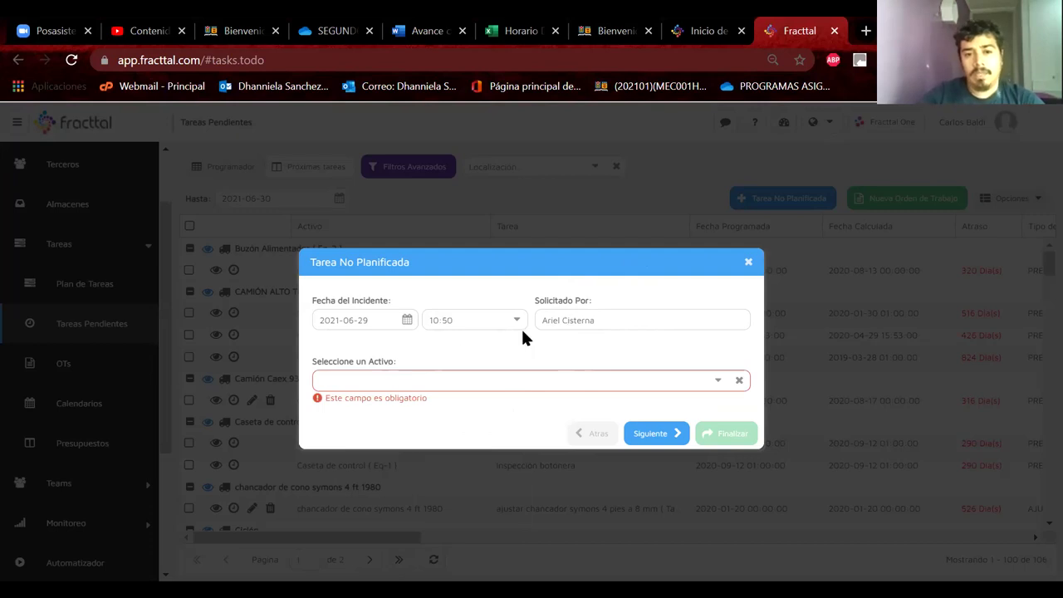
Step: Search the assets for "pala cat", choose PALA CAT (PELEC-002) CATERPILLAR as the task's asset, and continue to the task details
click(719, 385)
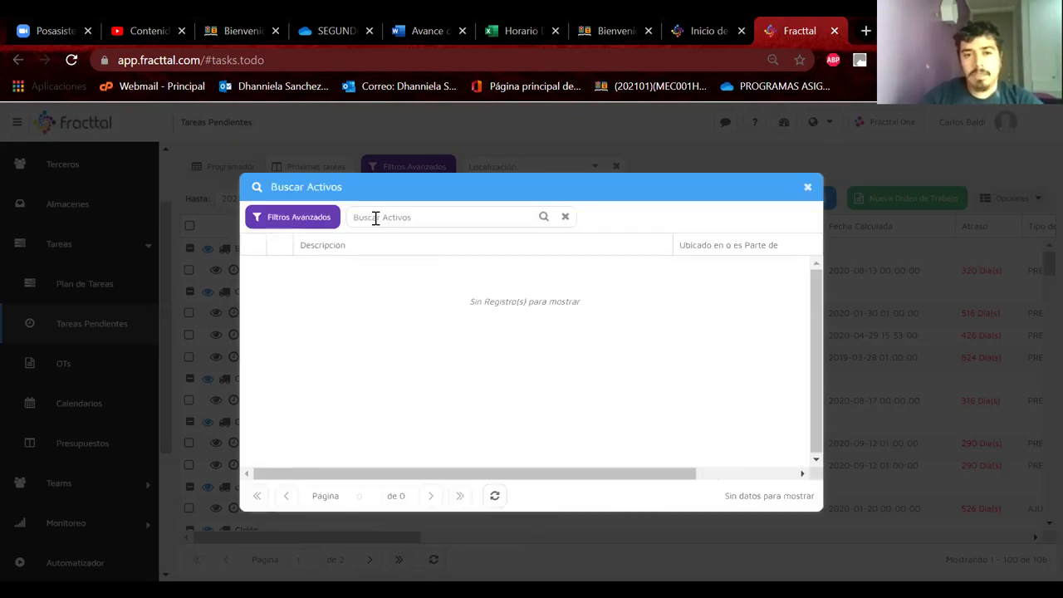
text(pala)
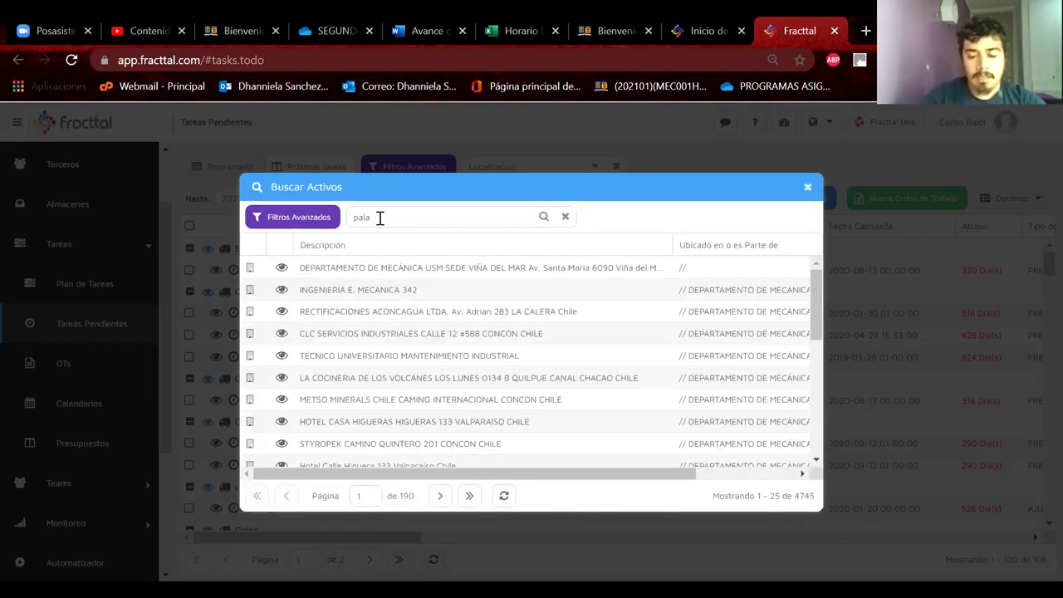
text( cat)
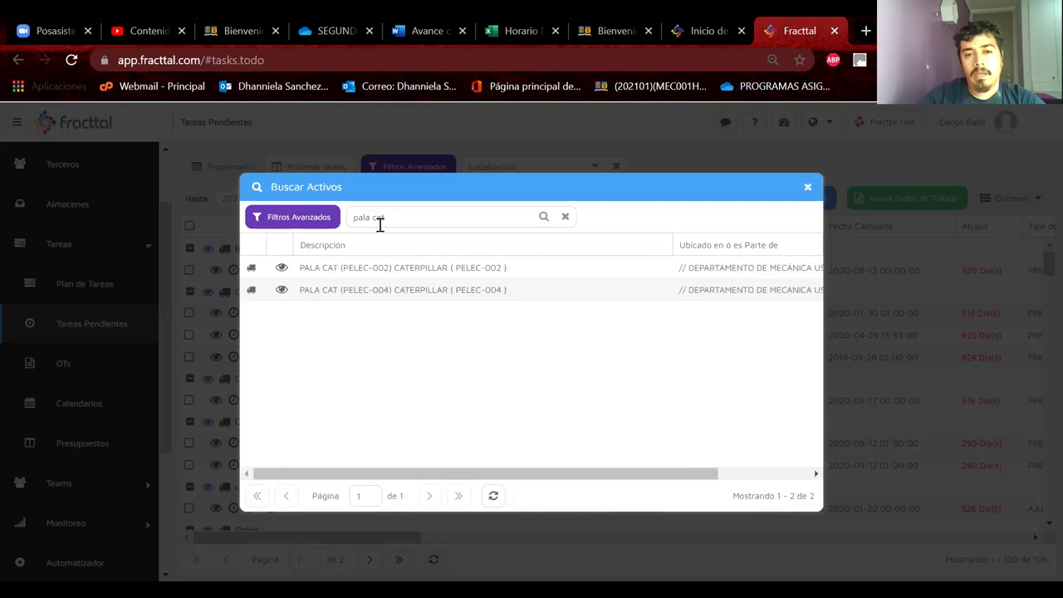
double_click(444, 268)
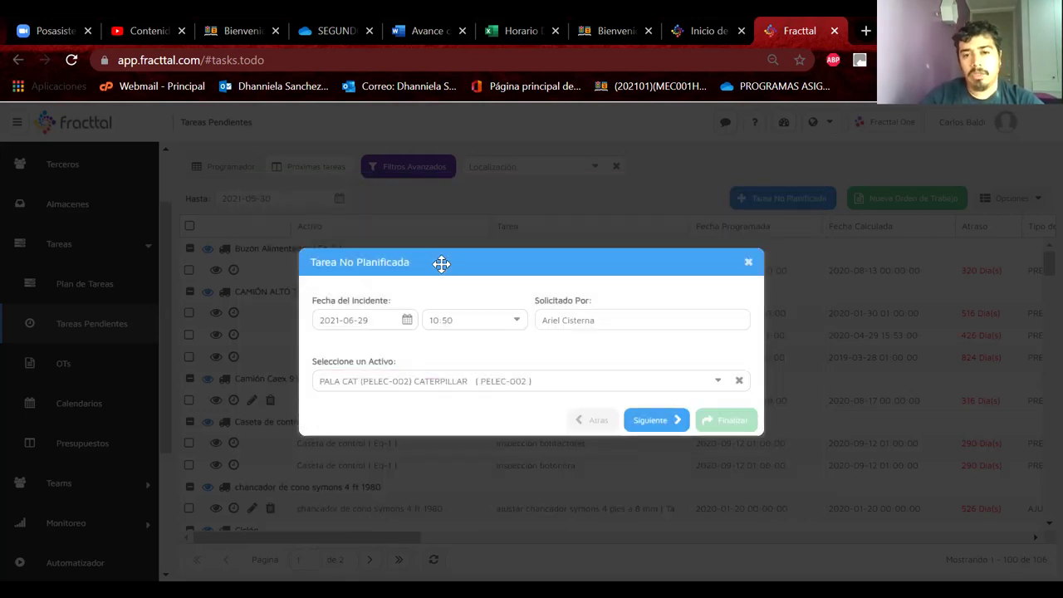
click(668, 422)
Step: Describe the task as "Cambio de Manguera Hidraulica de Alta Presión" and set its task type to CORRECTIVA
click(379, 223)
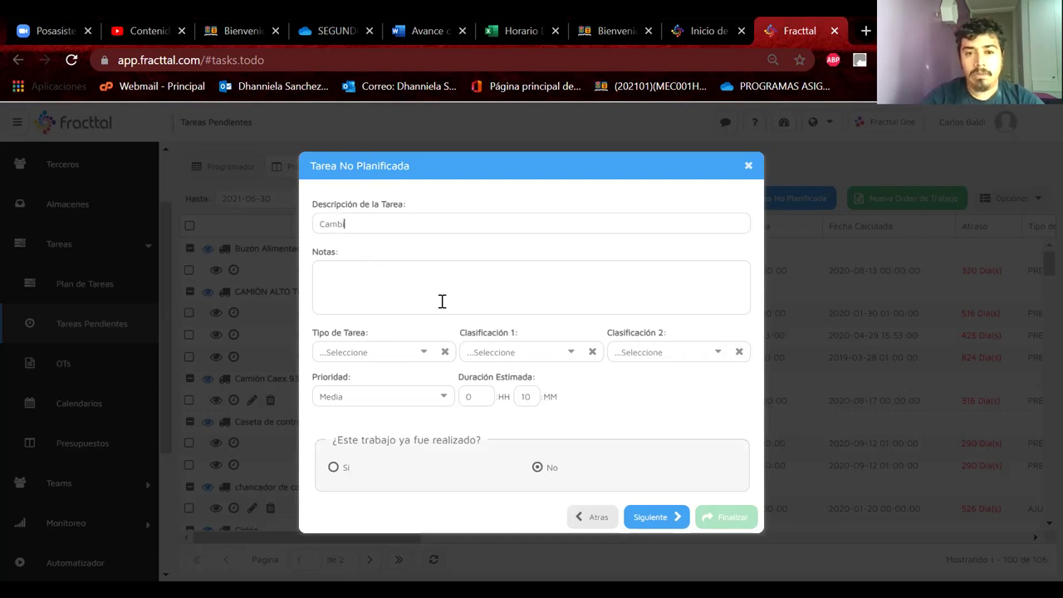
text(Man)
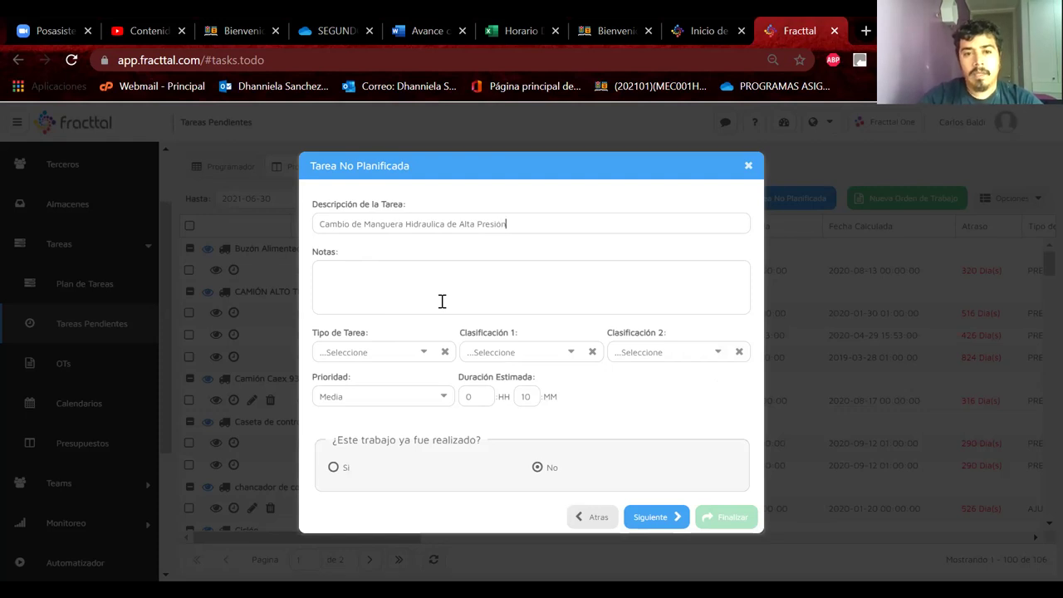
click(357, 274)
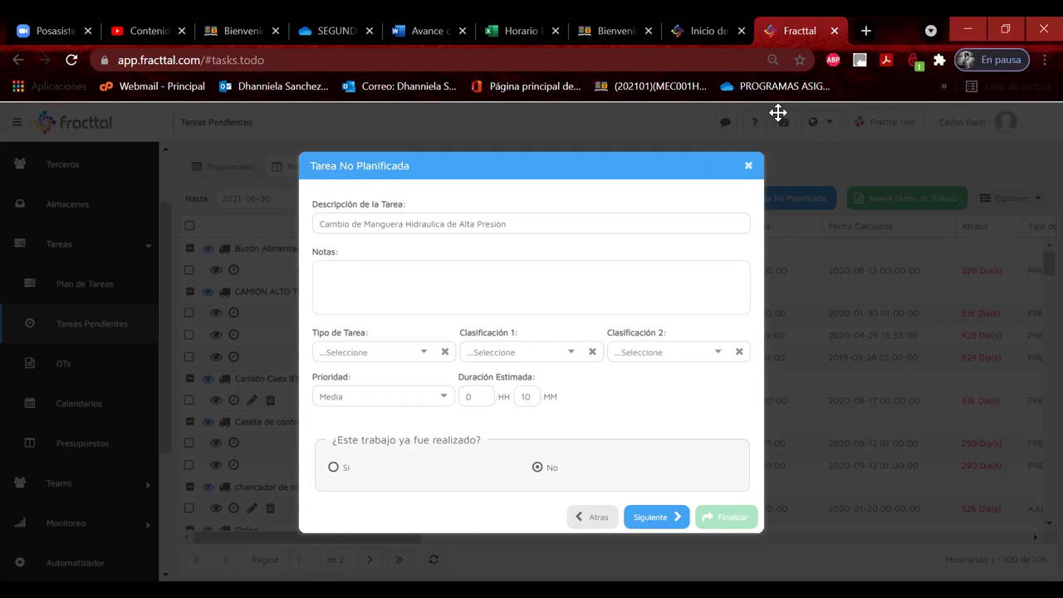
click(421, 356)
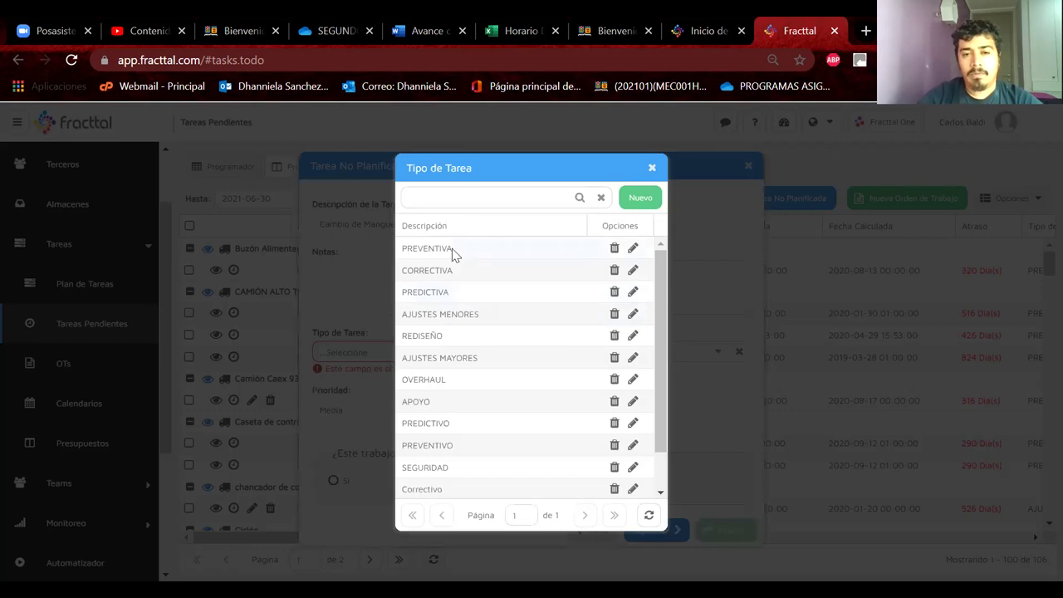
click(444, 271)
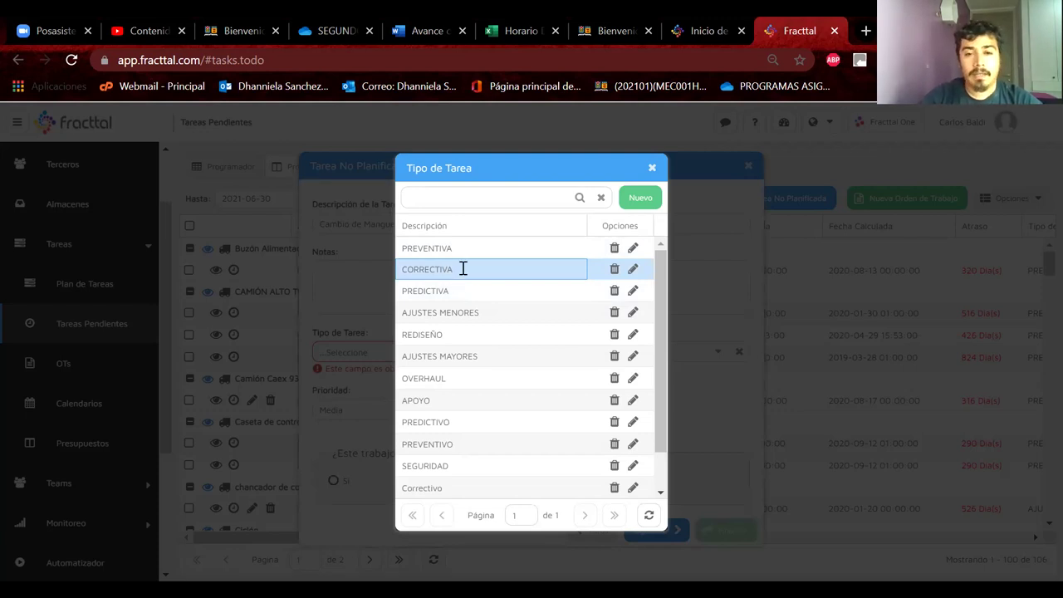
double_click(462, 268)
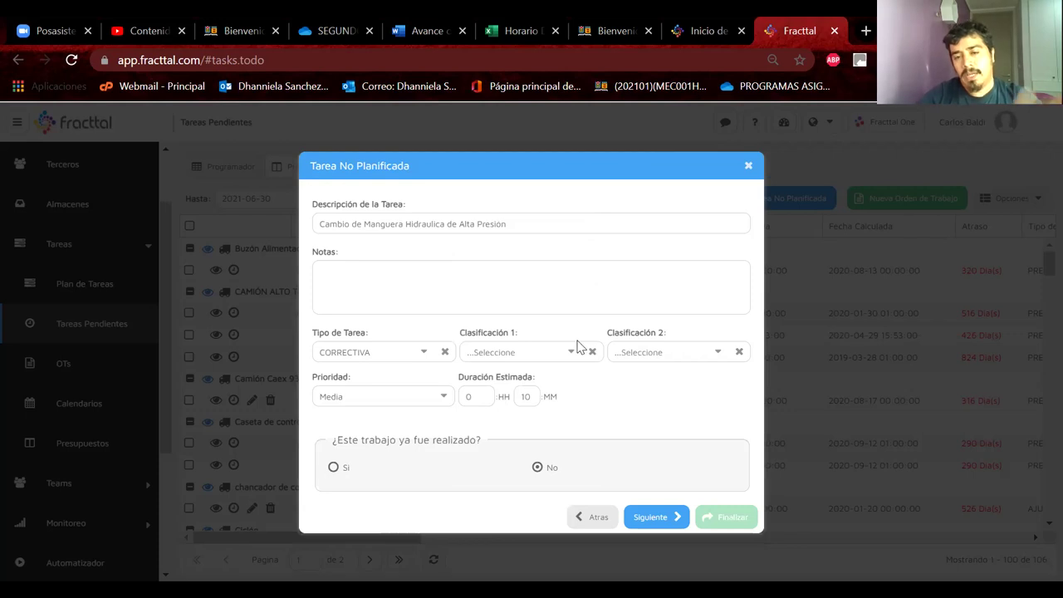
Step: Set the task's priority to Muy Alta and its estimated duration to 1 hour 40 minutes
click(427, 393)
click(350, 420)
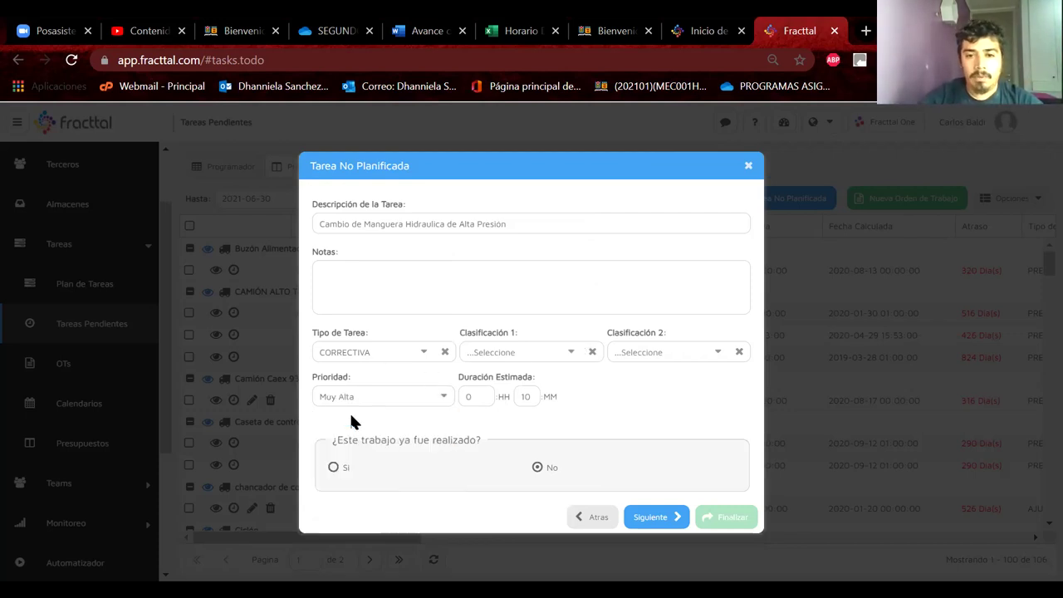
double_click(480, 394)
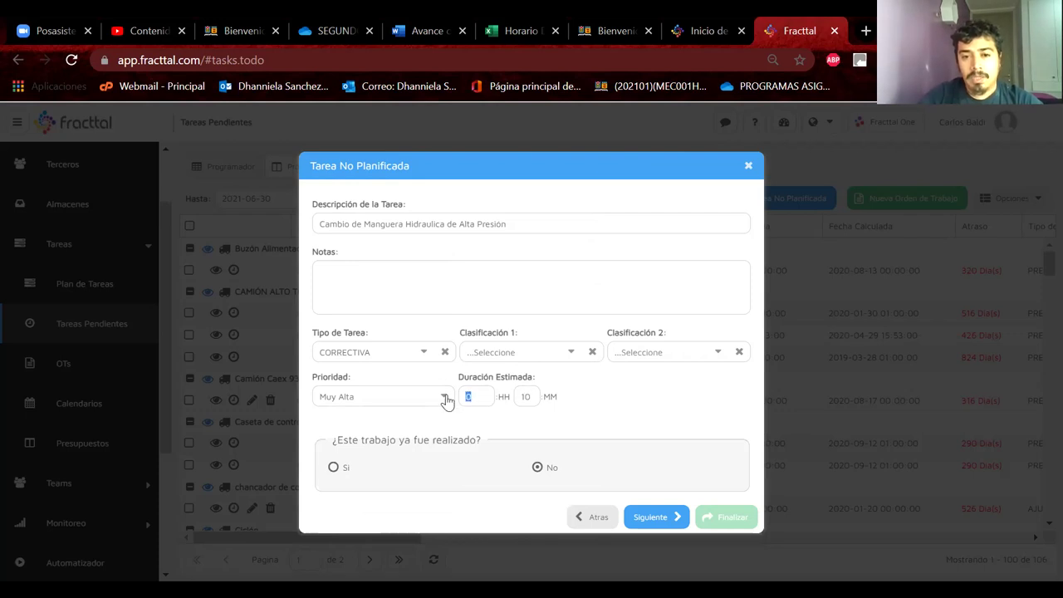
click(526, 395)
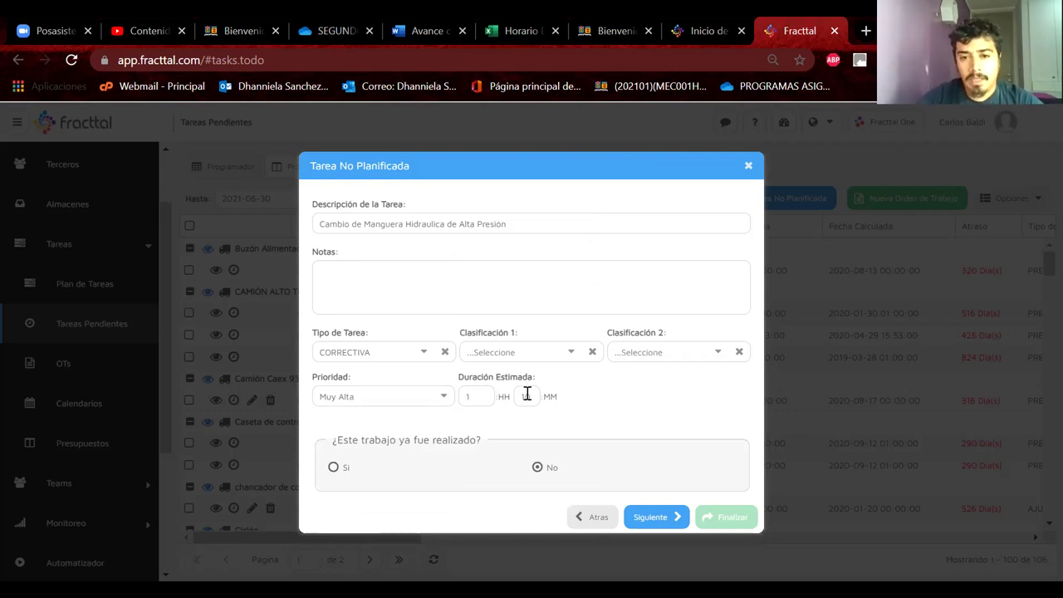
text(40)
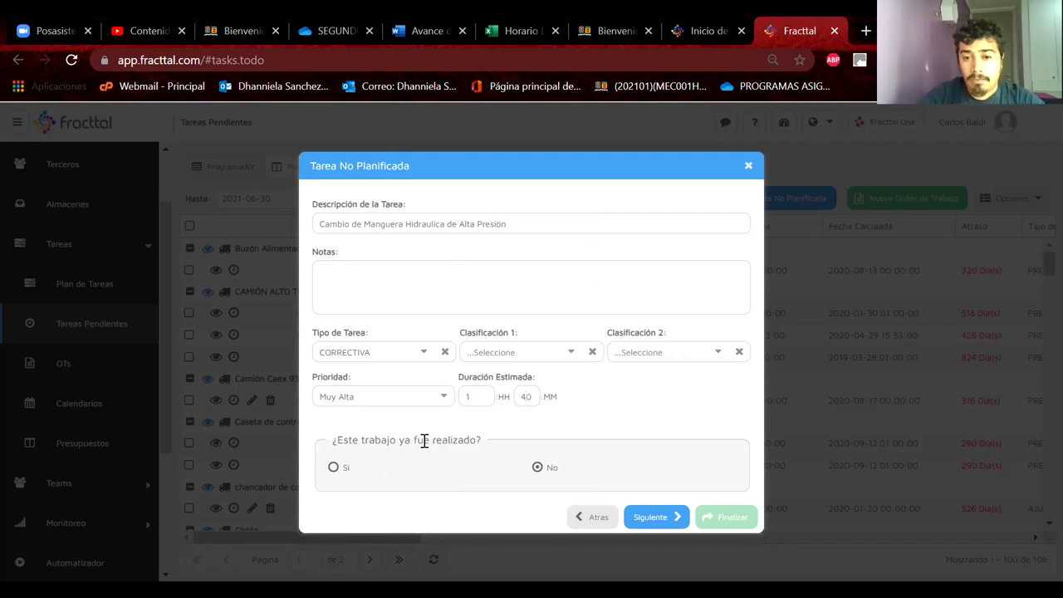
Step: Mark the work as already done, route it to OT en Revisión, and continue to the subtasks
click(334, 467)
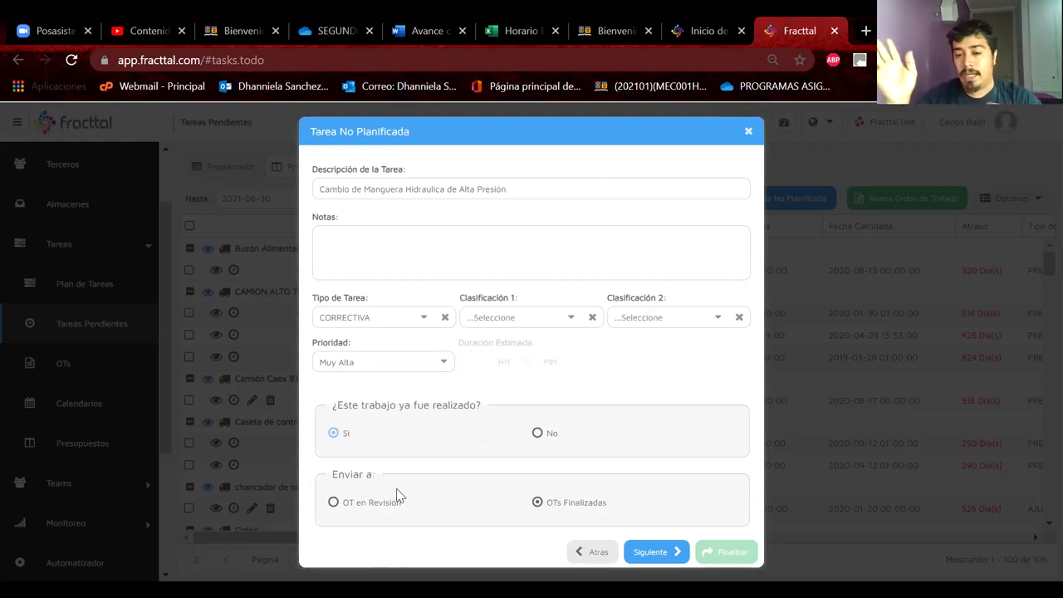
click(334, 502)
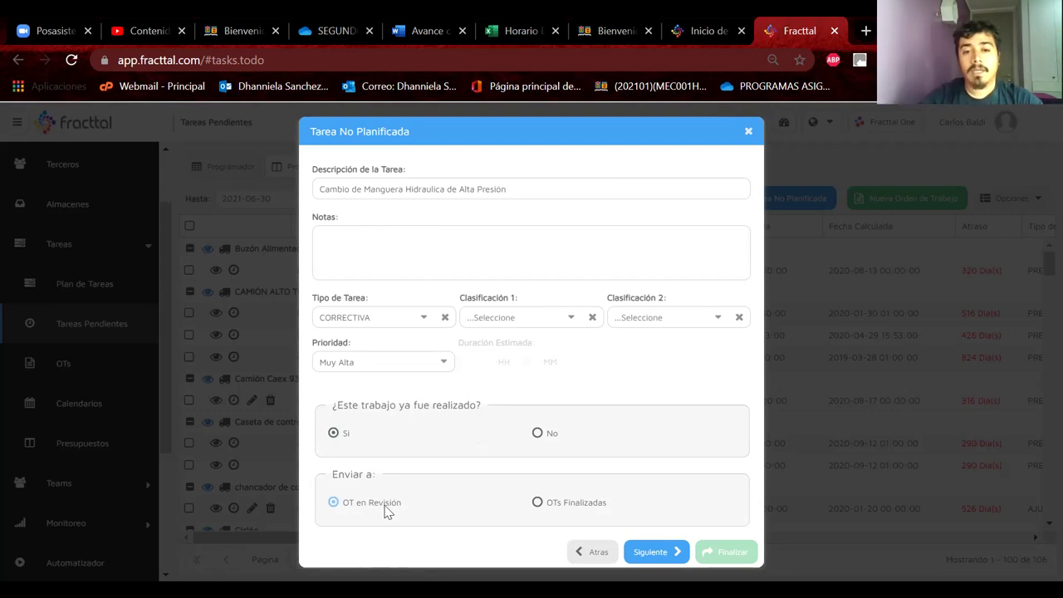
click(539, 432)
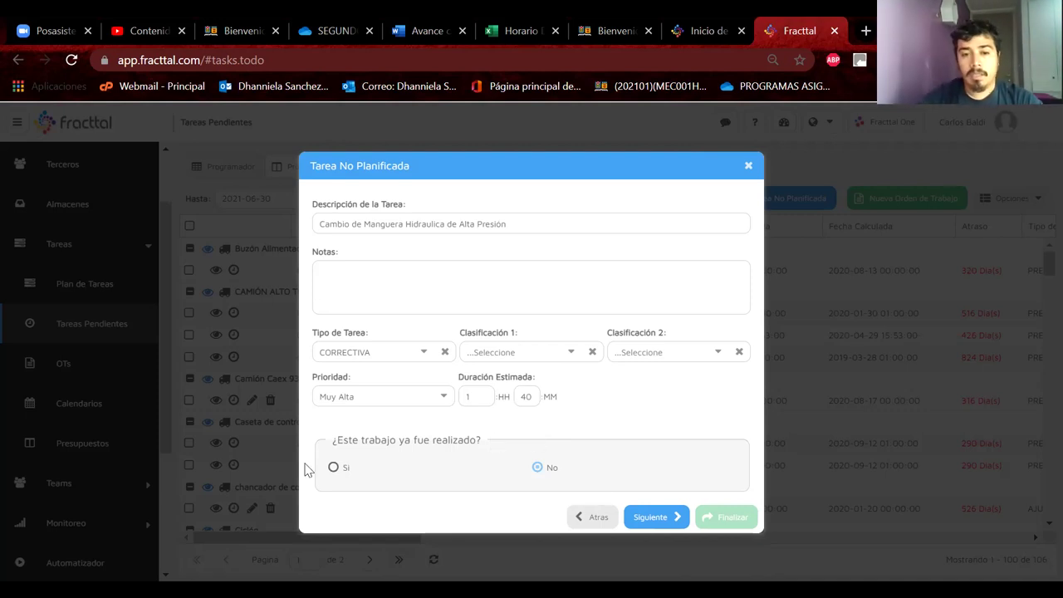
click(333, 467)
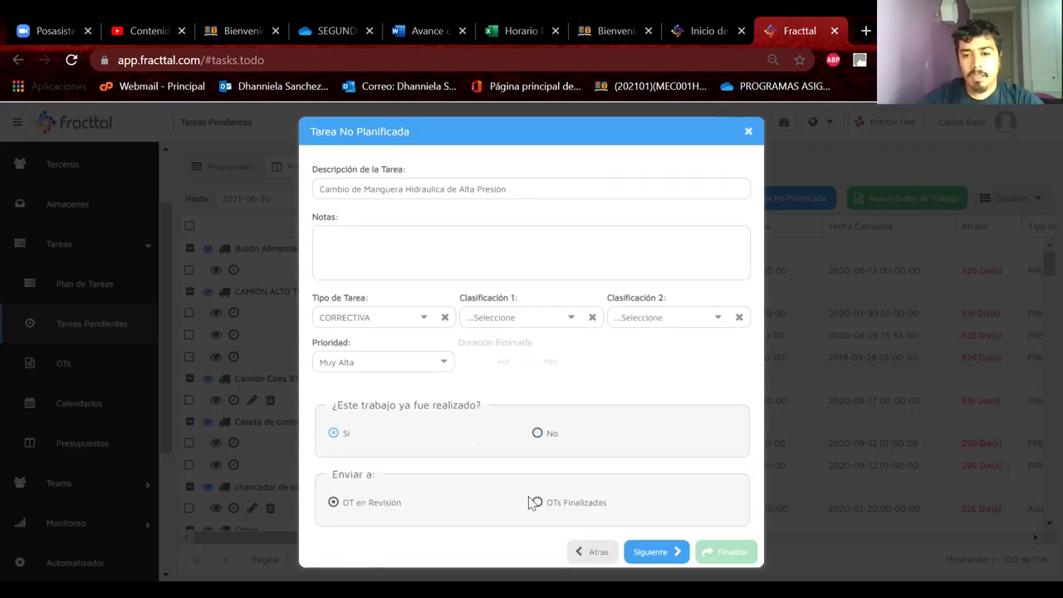
click(668, 552)
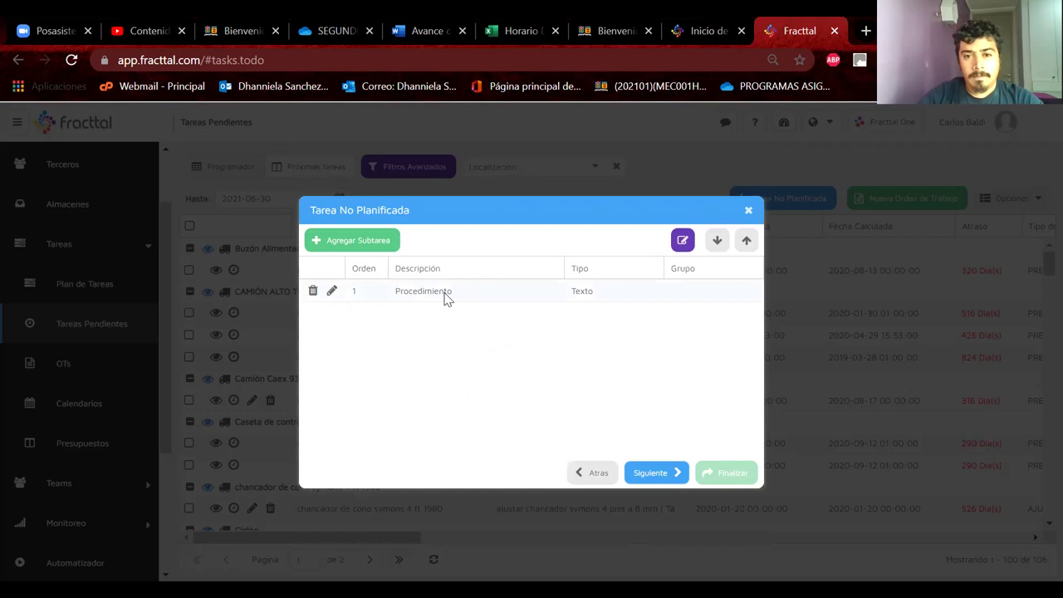
Step: View the edit form of the Procedimiento subtask and the blank new subtask form, closing both without saving
click(446, 295)
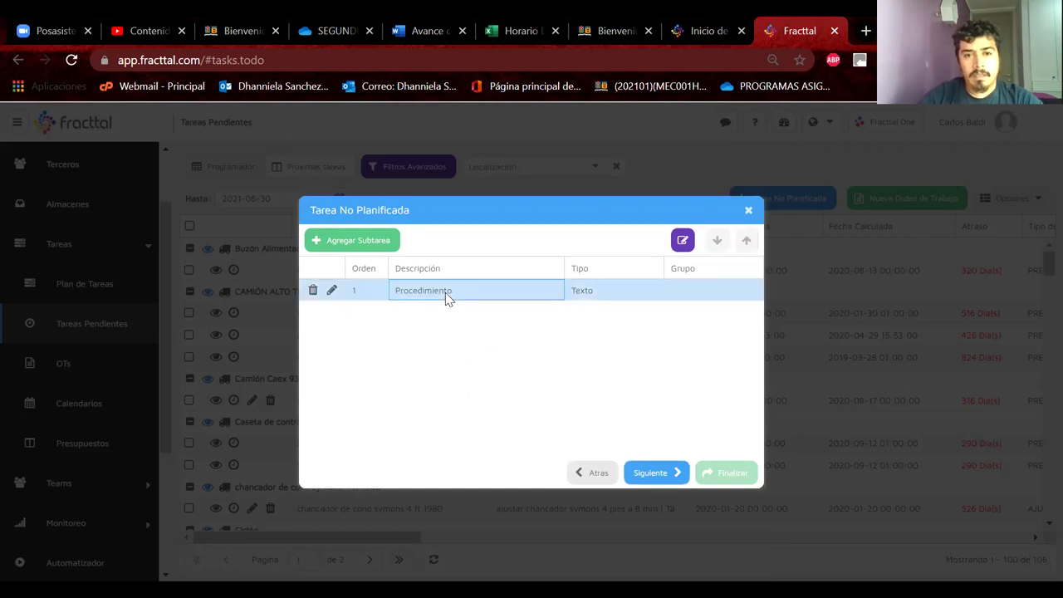
click(332, 294)
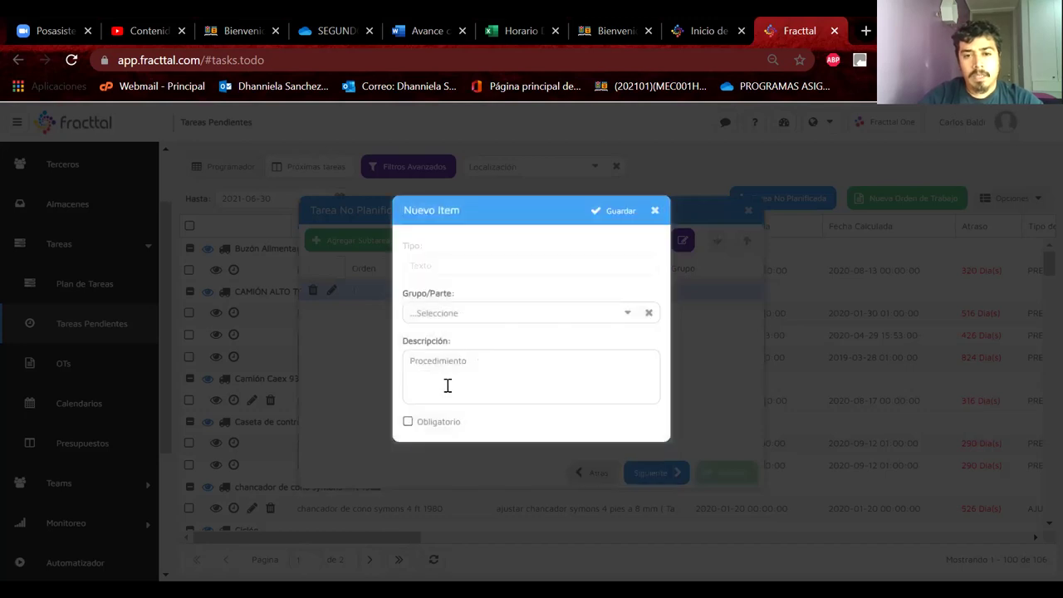
click(654, 210)
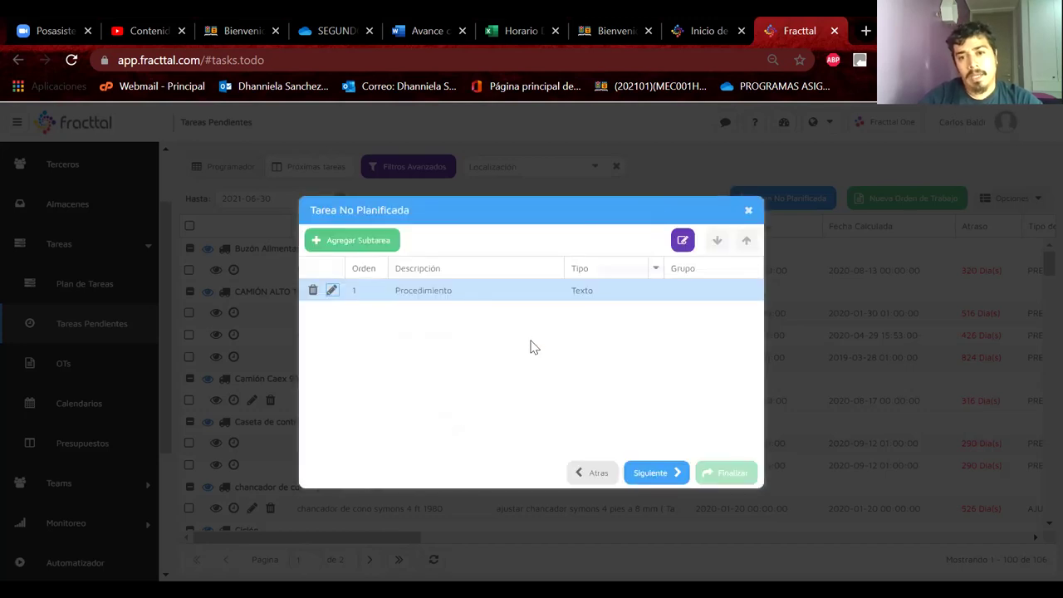
click(357, 241)
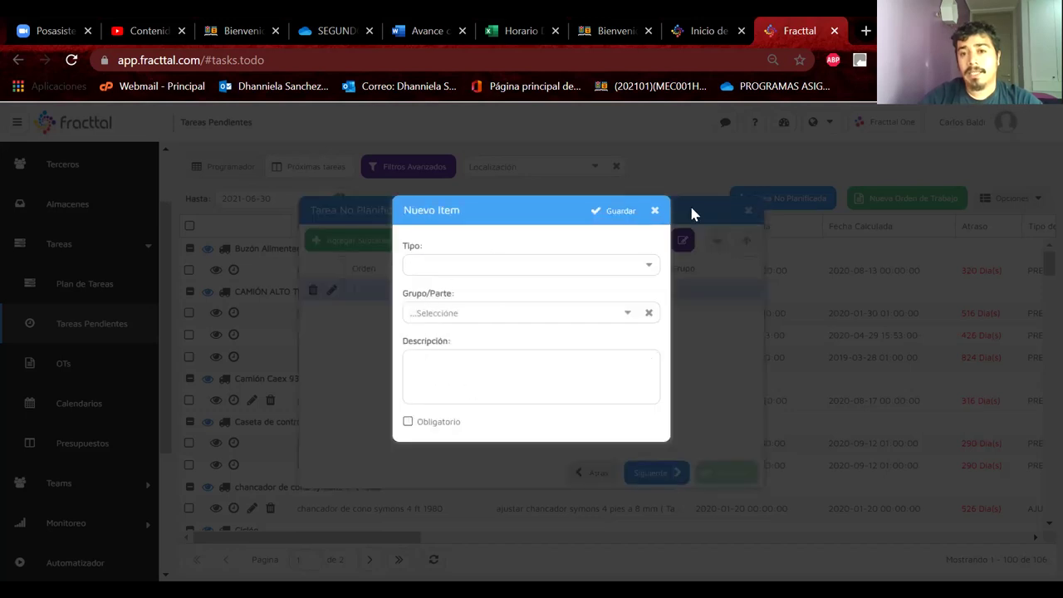
click(654, 210)
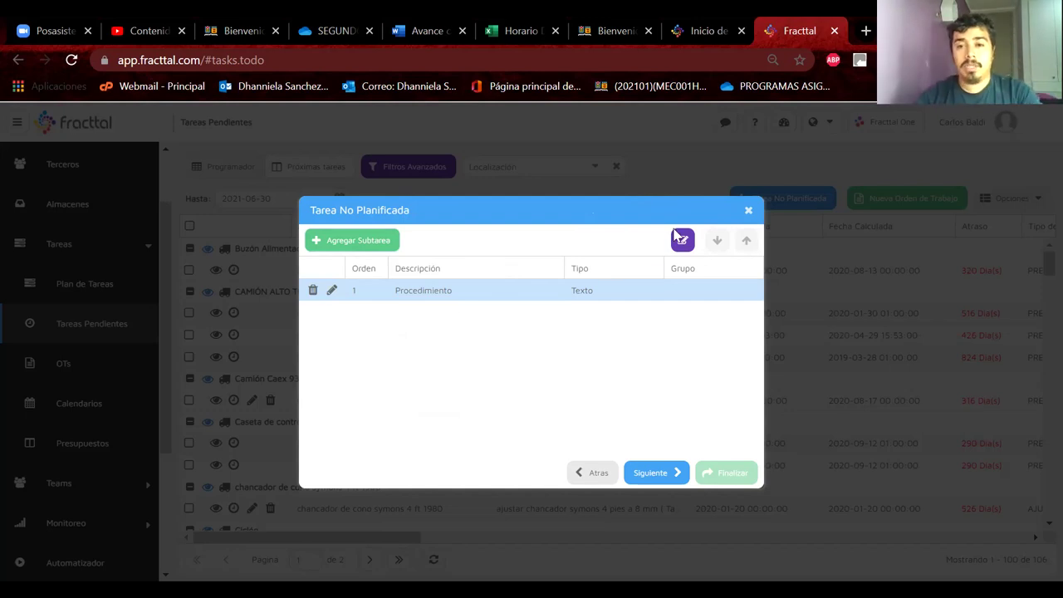
Step: Continue to the subtask answers and fill in Procedimiento with the placeholder text "disah casfiue dash s dha iew"
click(664, 472)
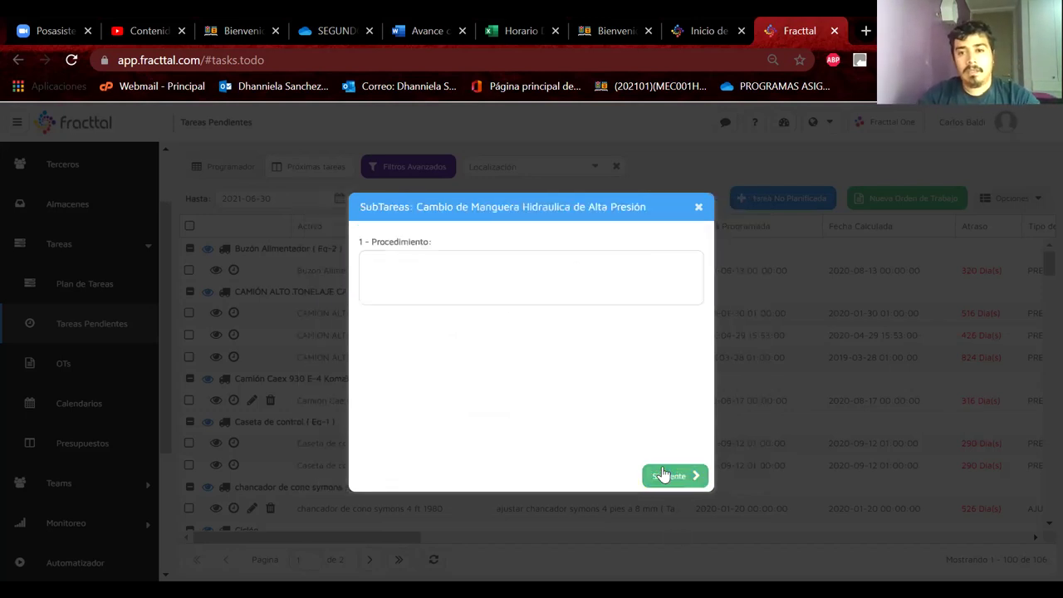
click(456, 285)
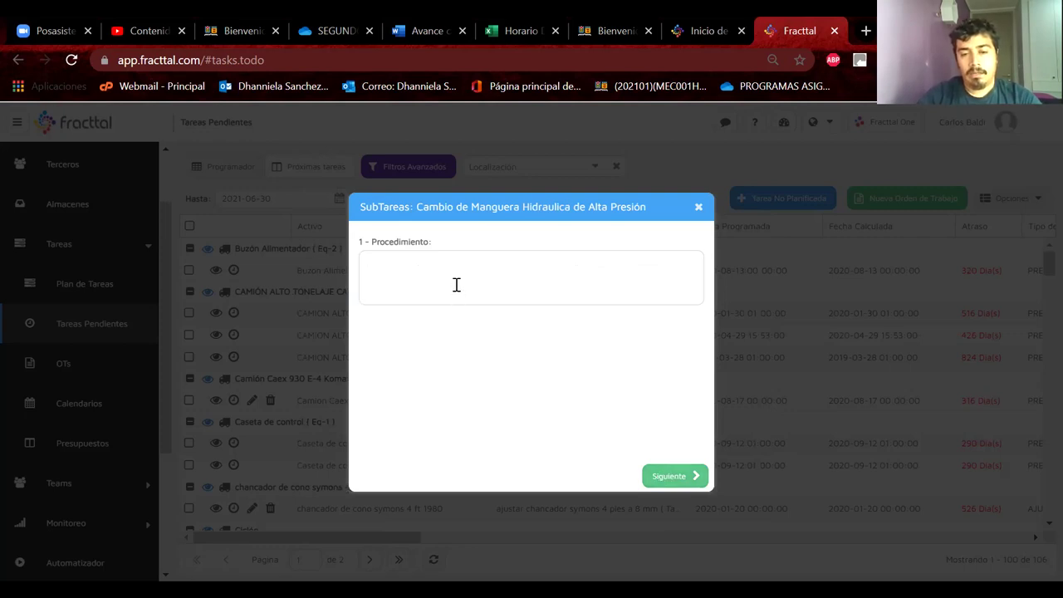
text(disah casfiue dash s dha iew)
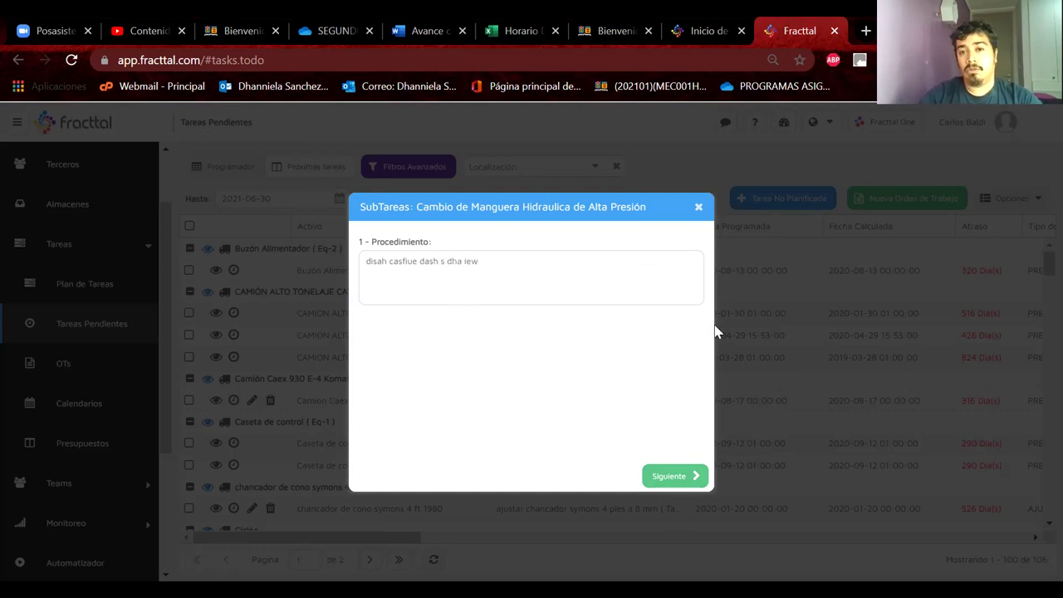
Step: Continue to the execution details, set the execution time to 1 hour 10 minutes, and assign a responsible employee from Recursos Humanos
click(670, 482)
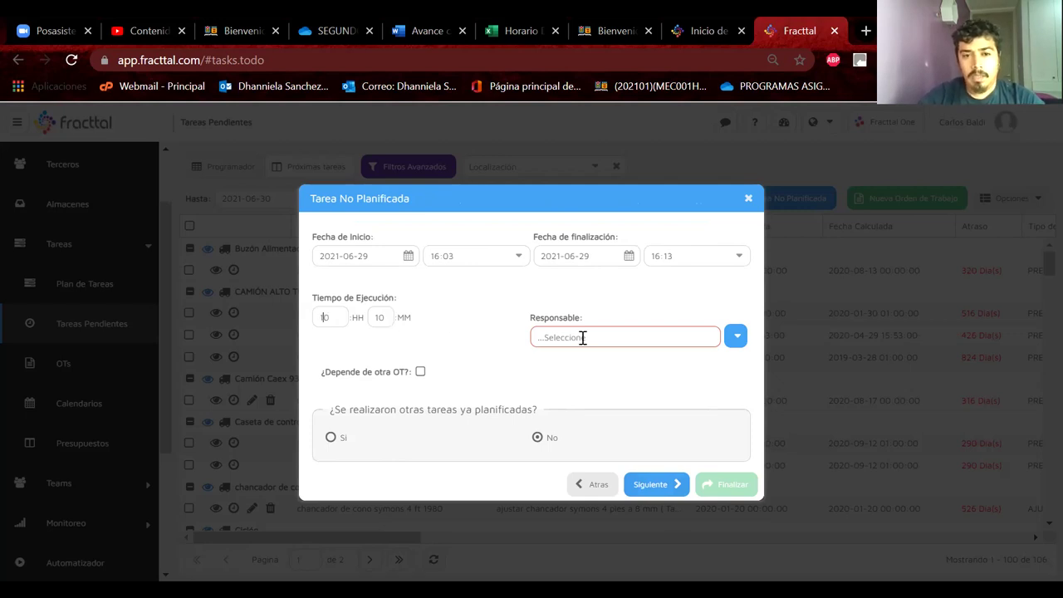
click(733, 339)
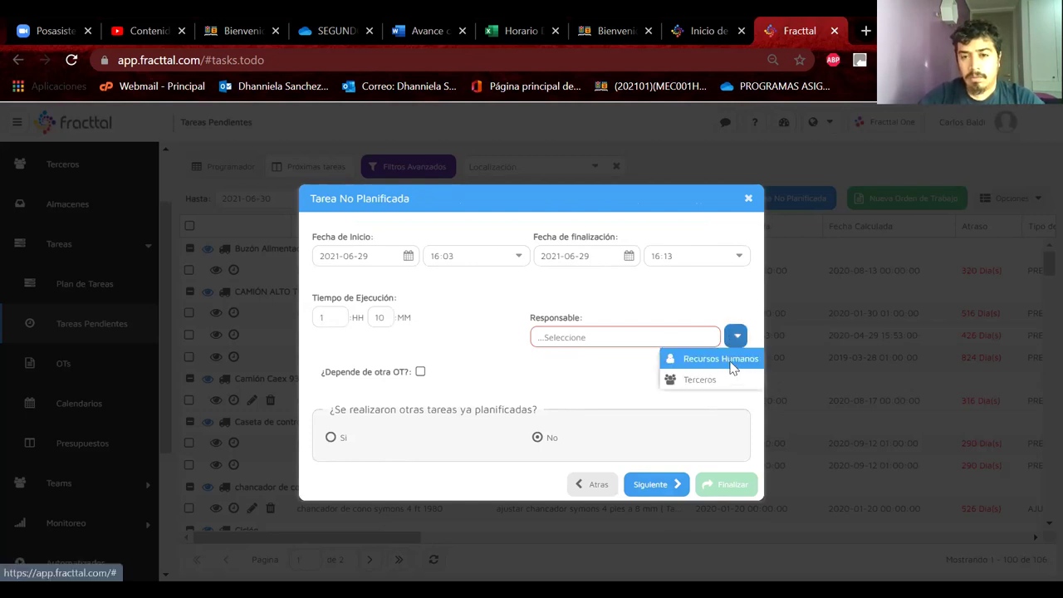
click(732, 360)
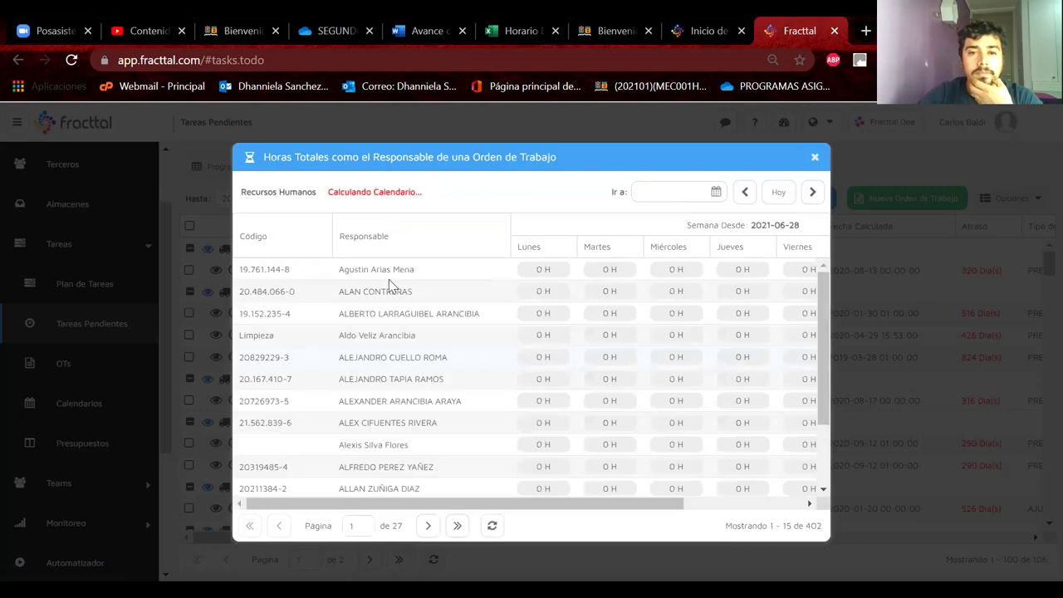
scroll(432, 295, down, 1)
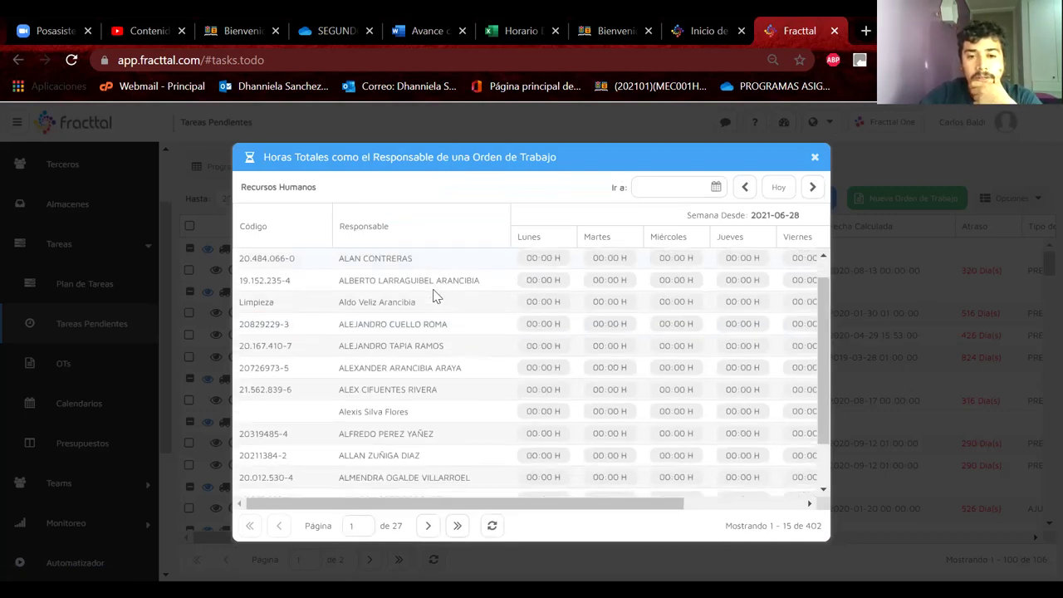
scroll(432, 295, down, 1)
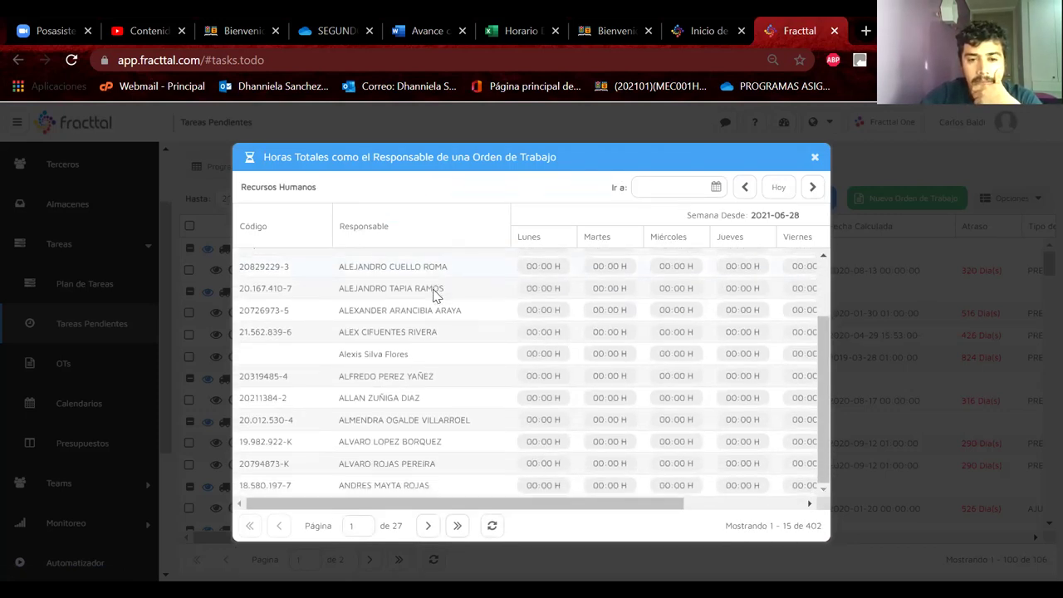
scroll(433, 295, up, 2)
scroll(433, 295, down, 1)
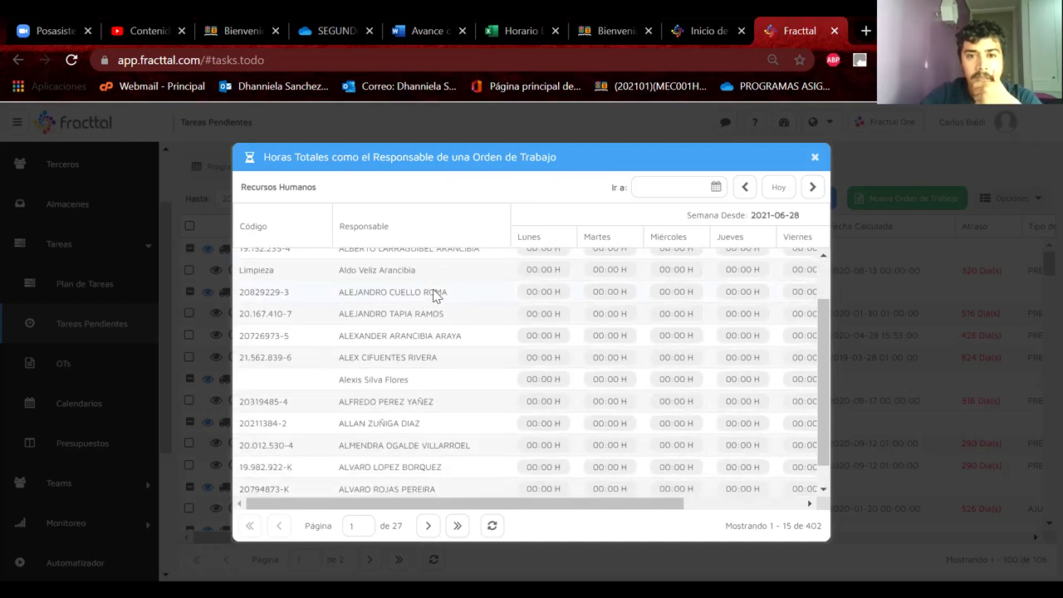
scroll(432, 294, down, 1)
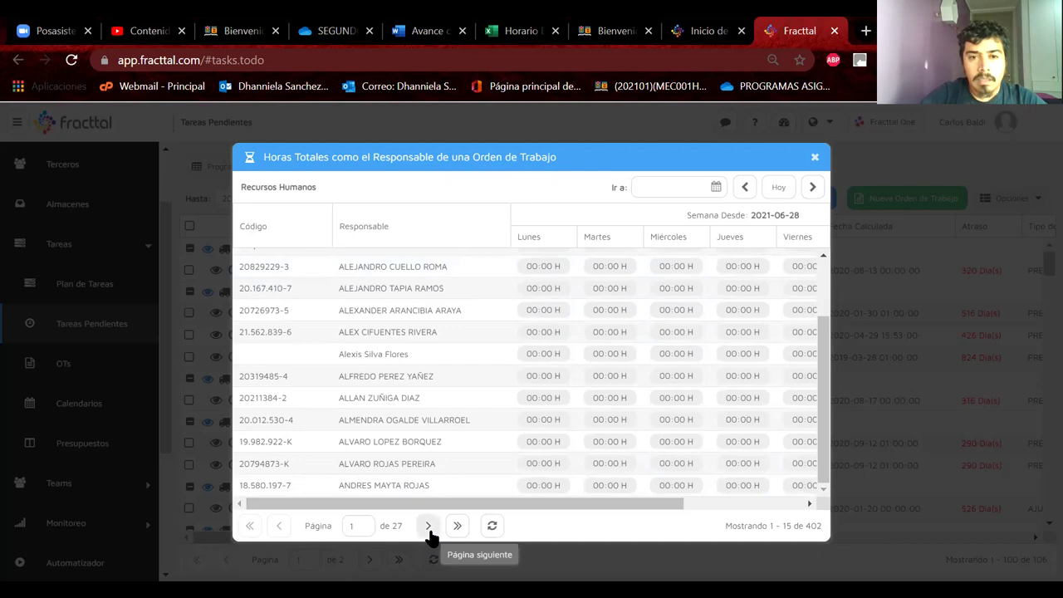
click(428, 528)
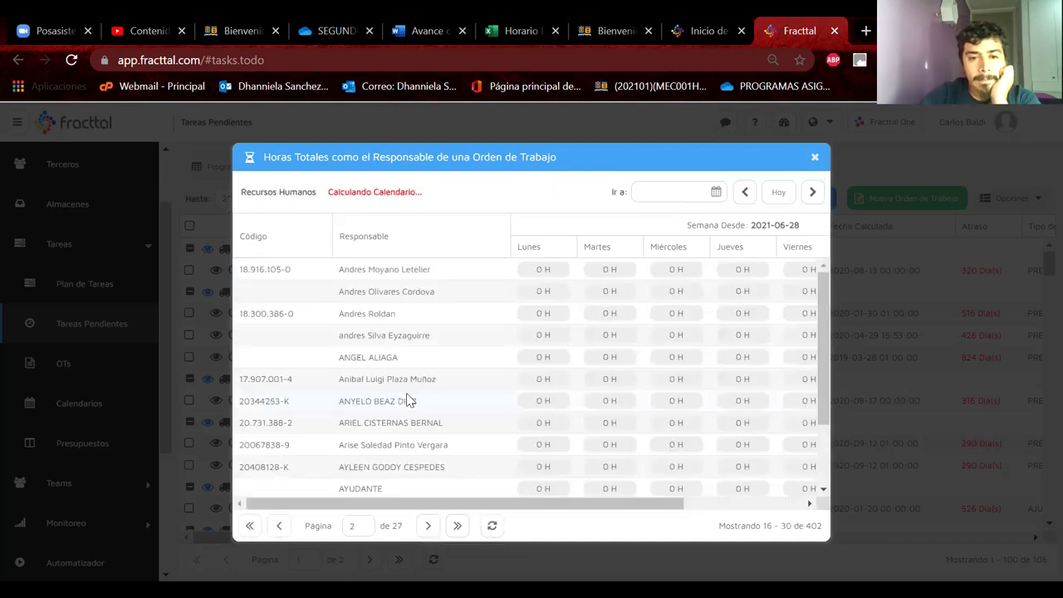
scroll(406, 400, down, 1)
scroll(407, 400, up, 1)
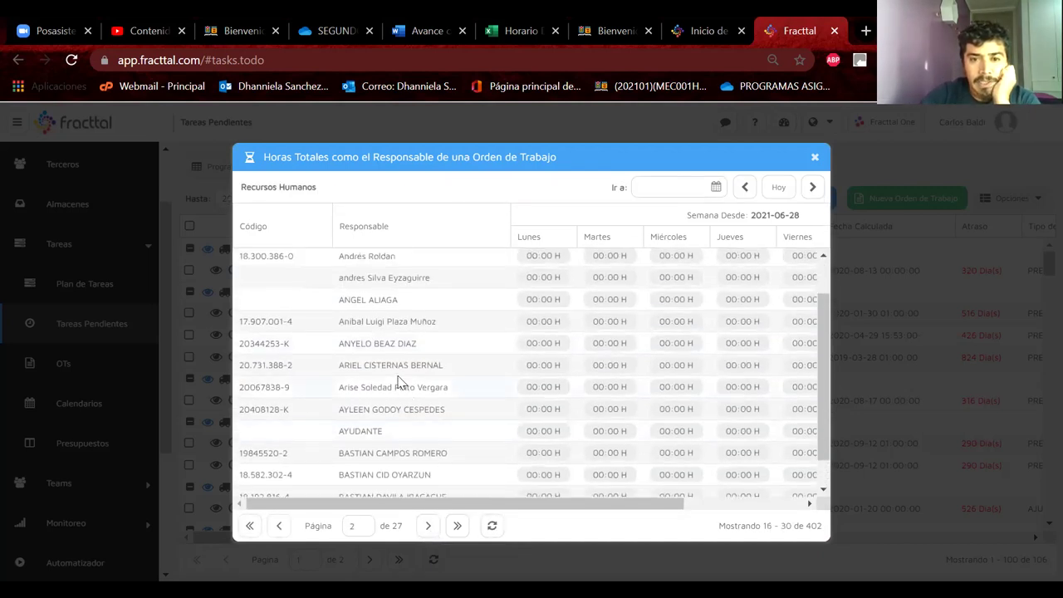
click(395, 369)
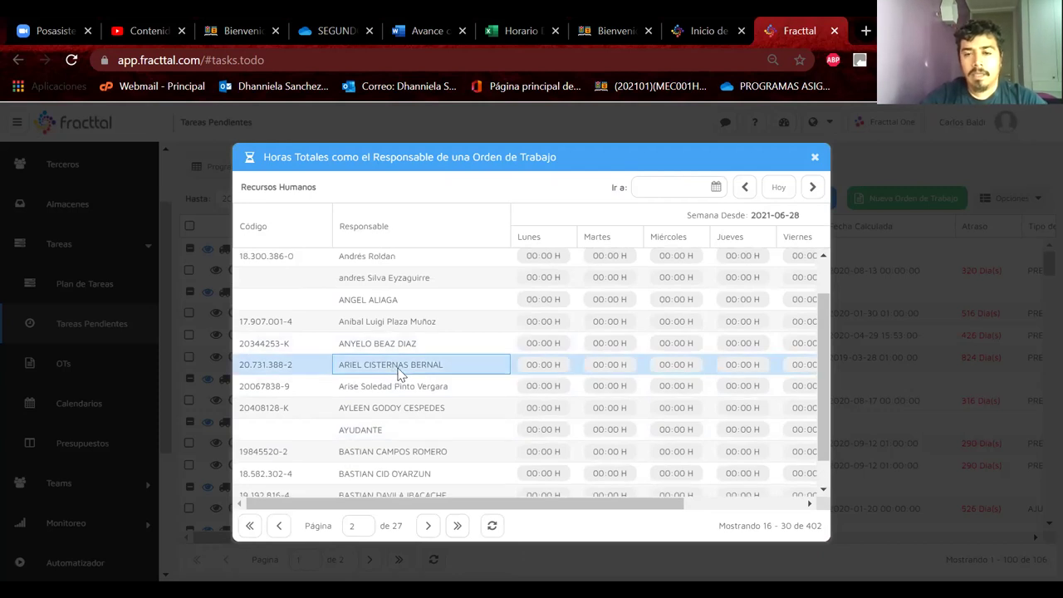
double_click(543, 375)
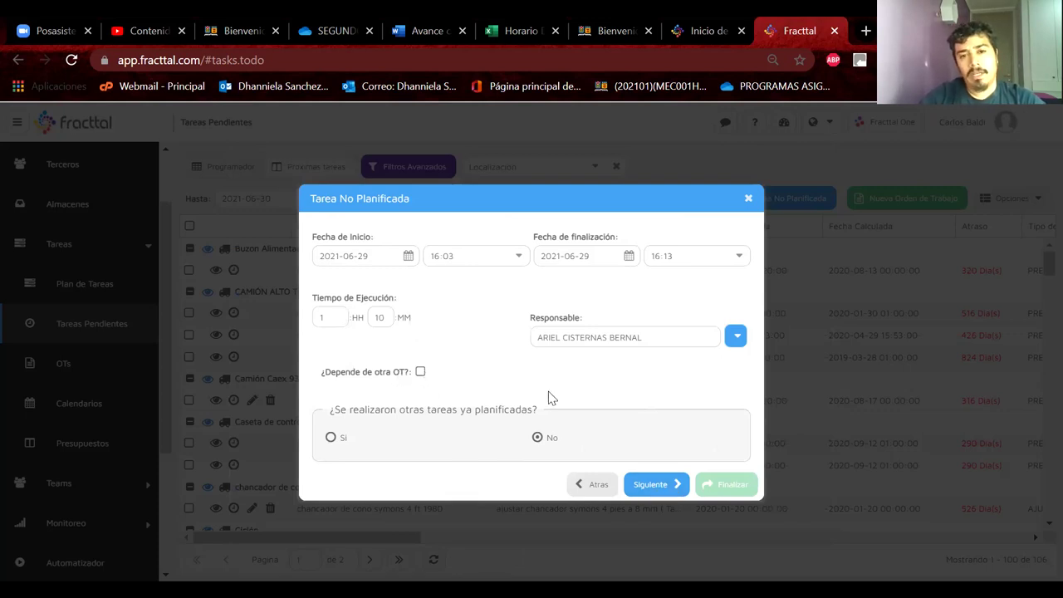
Step: Continue without adding resources, mark that the asset failed, and proceed to the failure details
click(650, 482)
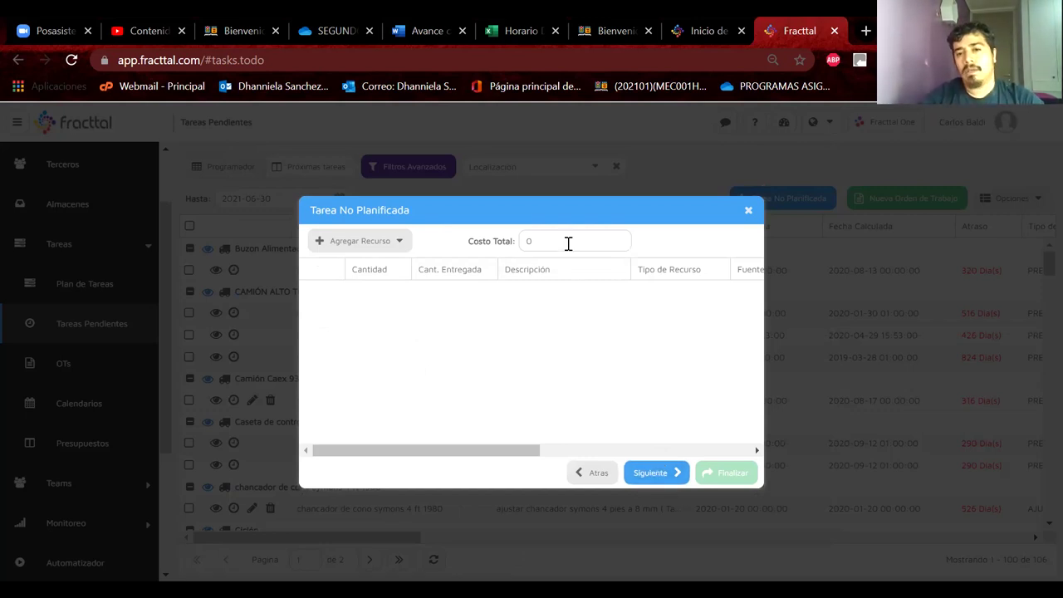
click(653, 473)
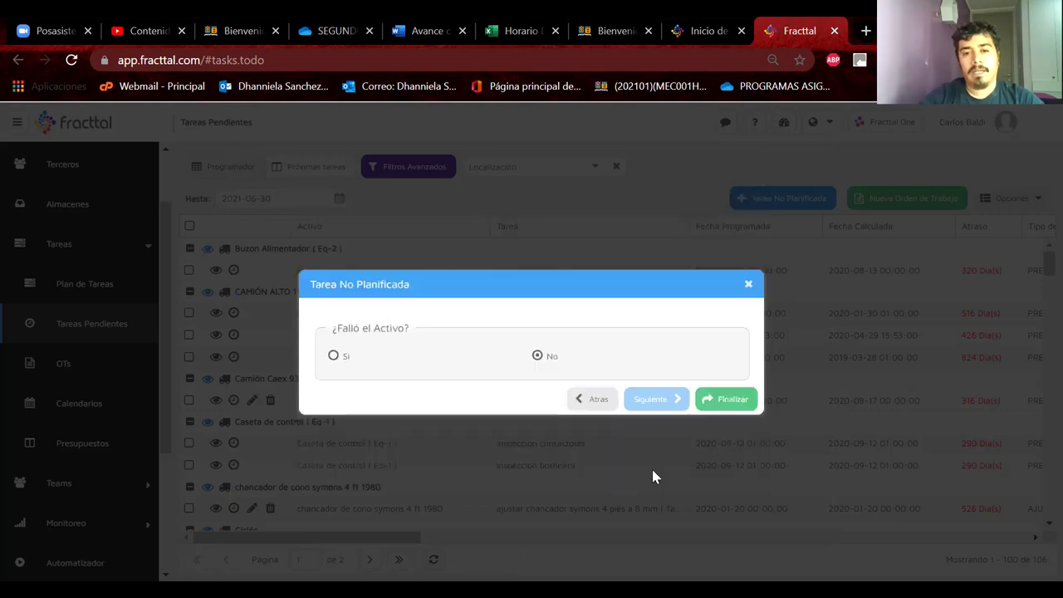
click(333, 356)
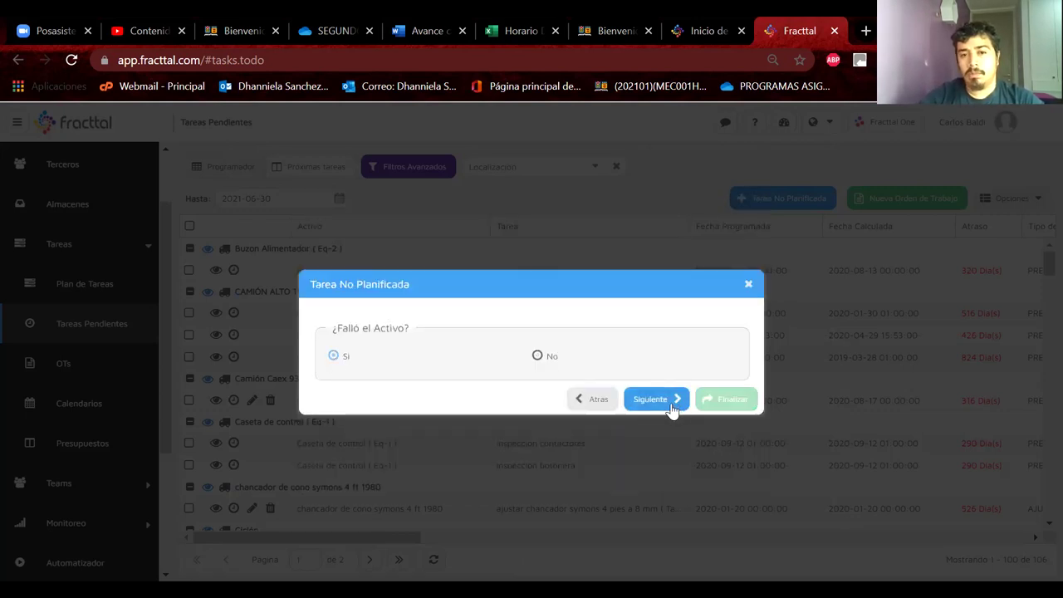
click(661, 402)
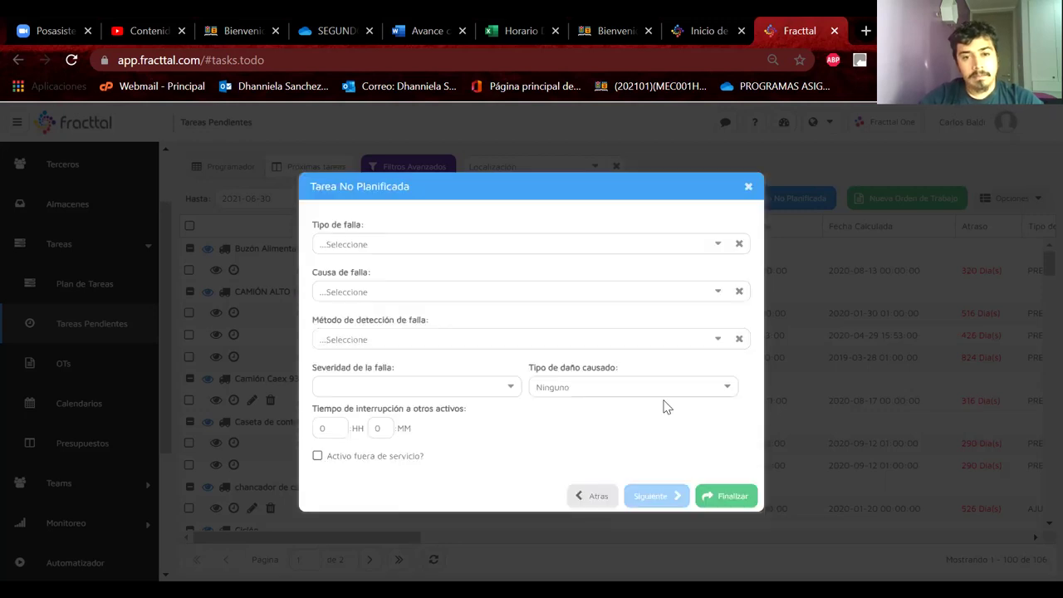
Step: Create a new failure type named "Rotura Manguera" and select it as the task's Tipo de falla
click(715, 246)
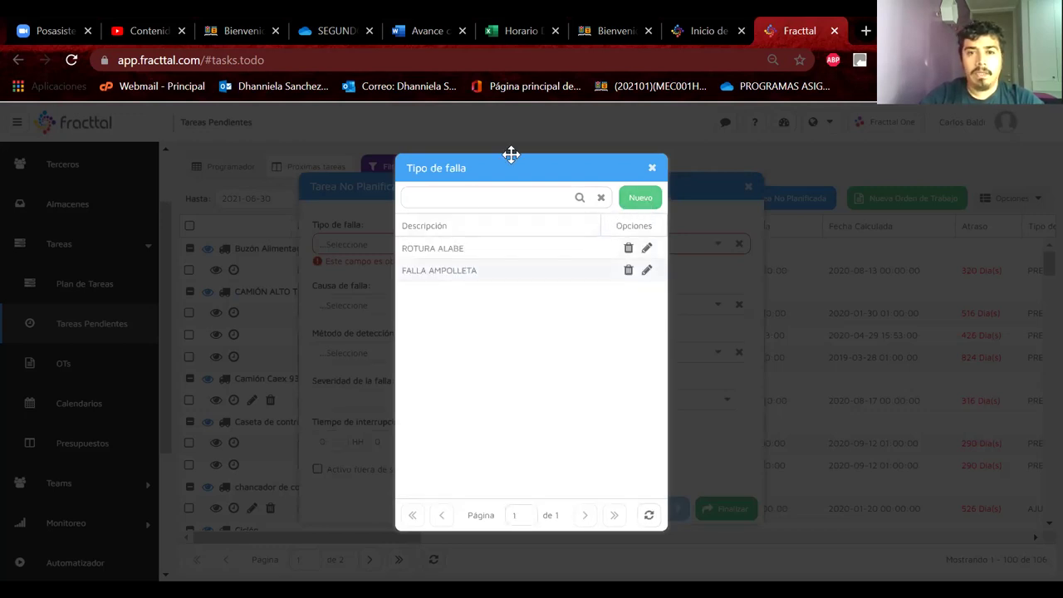
click(645, 202)
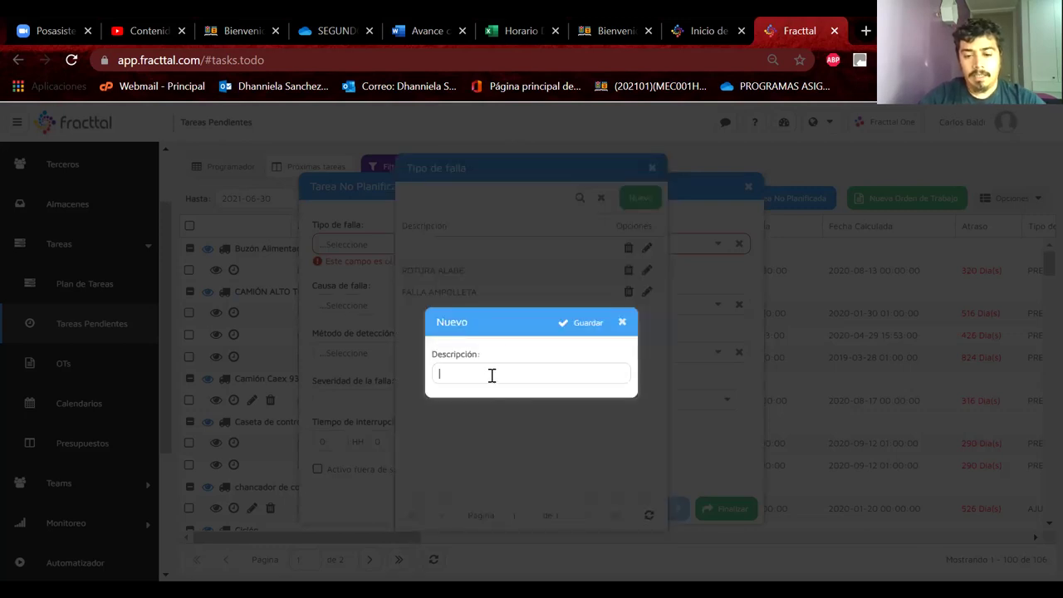
text(rotur)
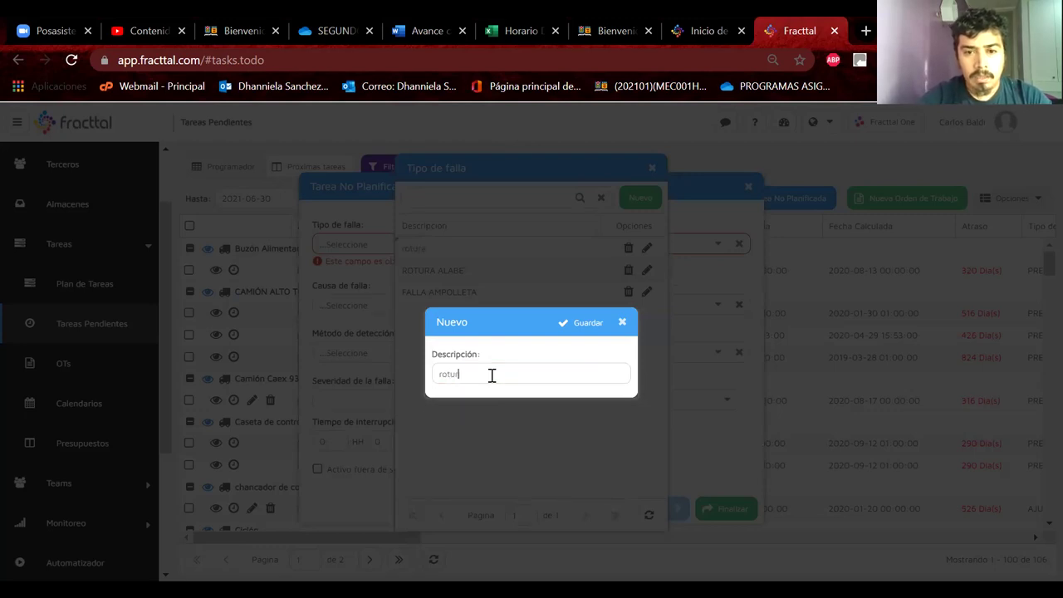
key(BackSpace)
key(BackSpace)
key(BackSpace)
key(BackSpace)
key(BackSpace)
text(R)
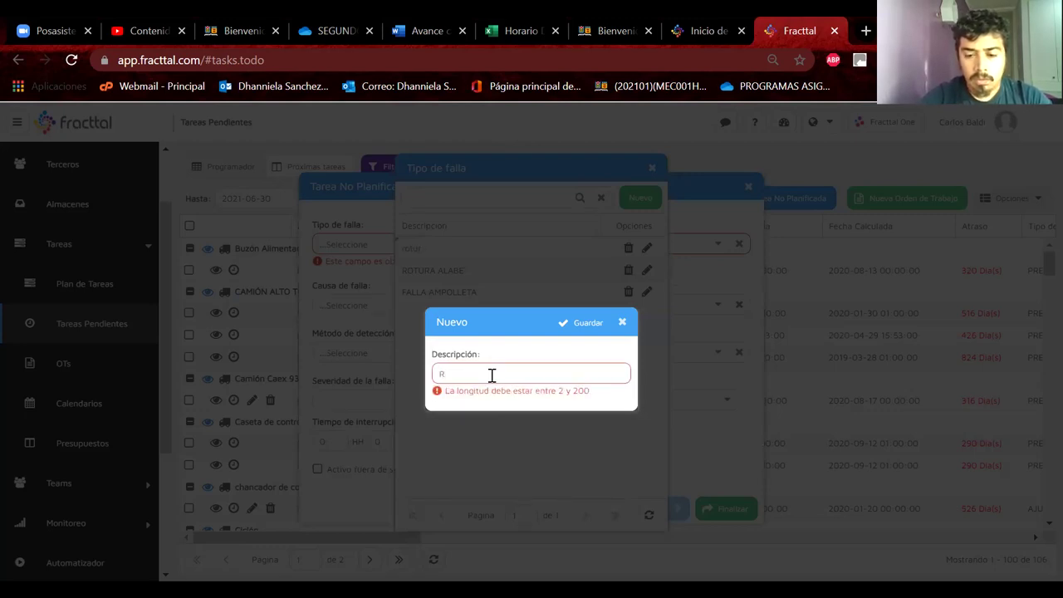
text(otura Manguera)
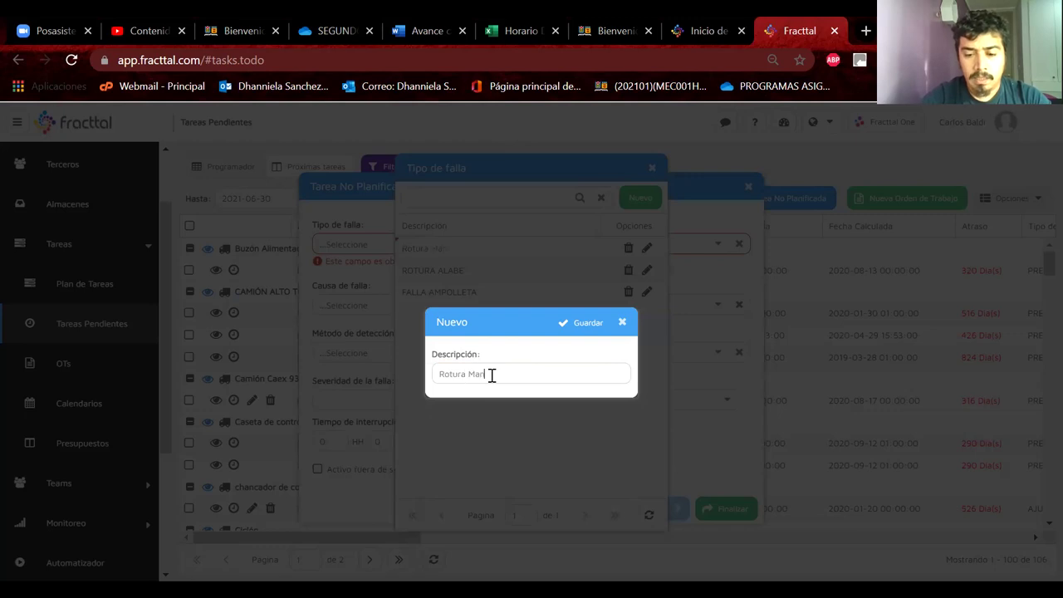
click(577, 324)
click(444, 296)
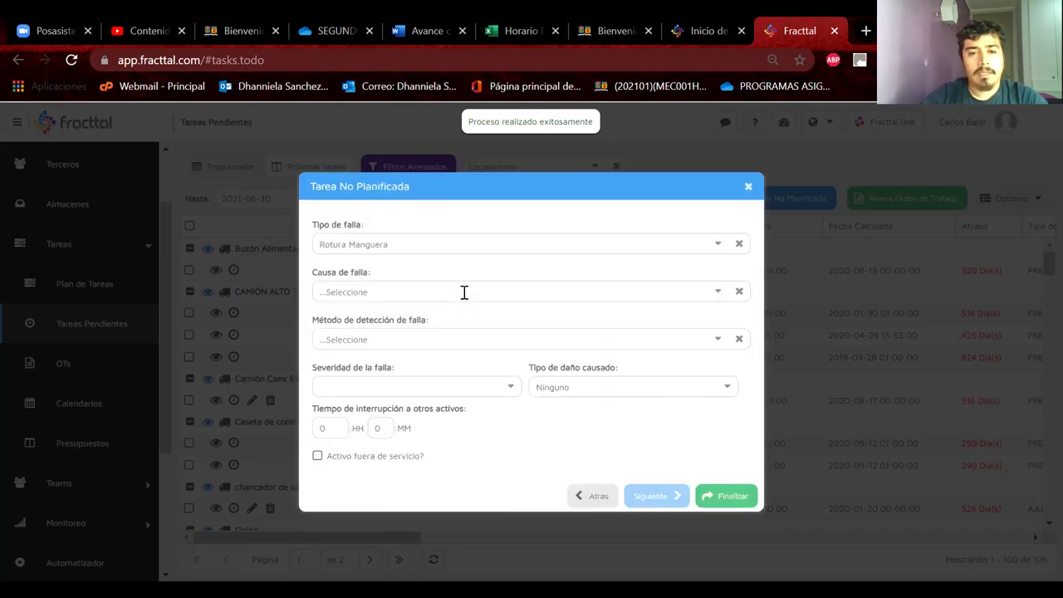
Step: Create a new failure cause named "Sobre carga del sistema" and select it as the Causa de falla
click(712, 295)
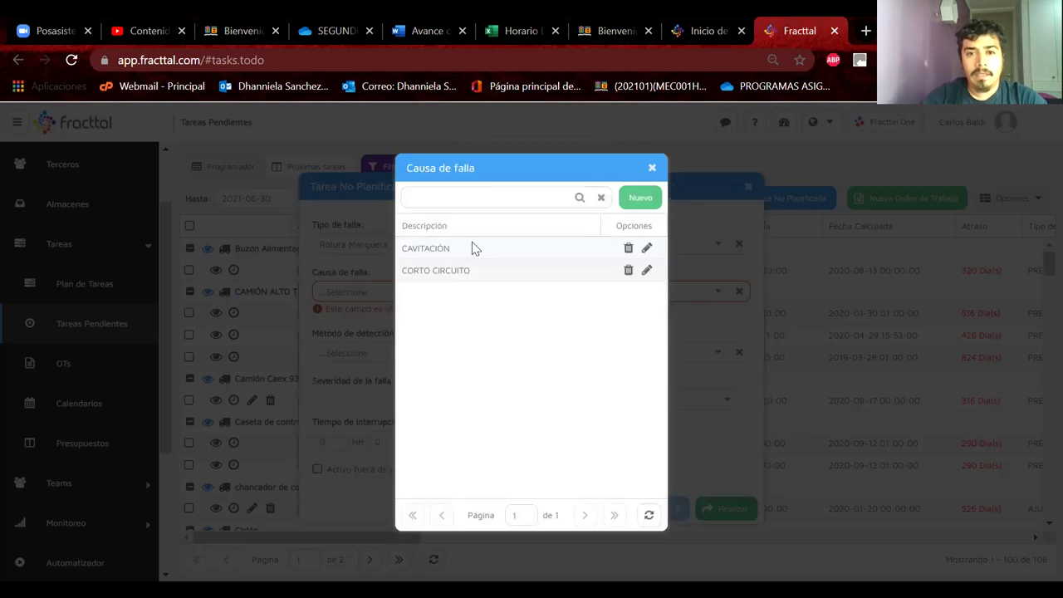
click(640, 198)
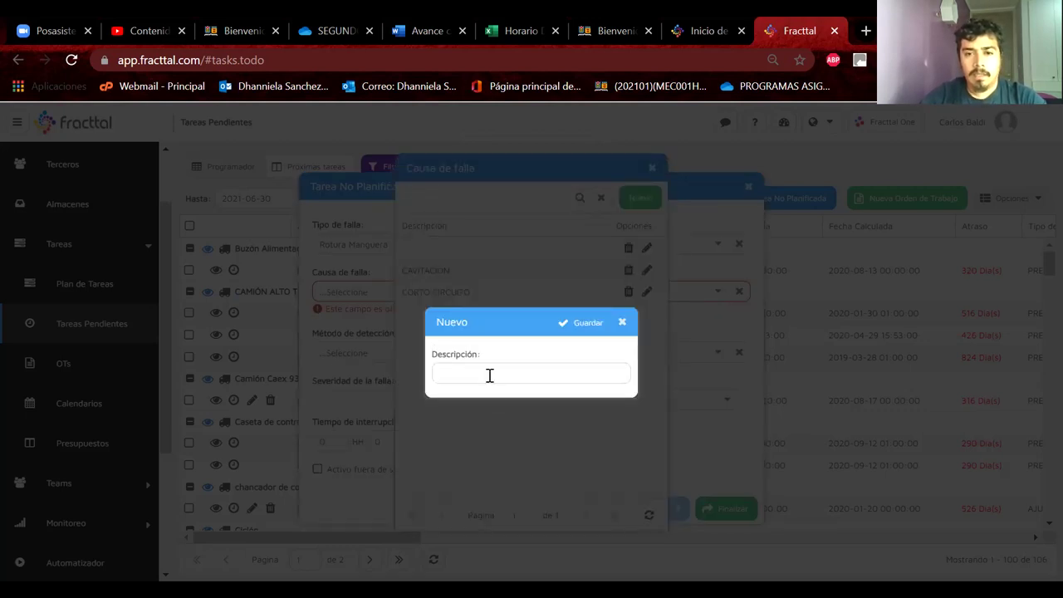
key(BackSpace)
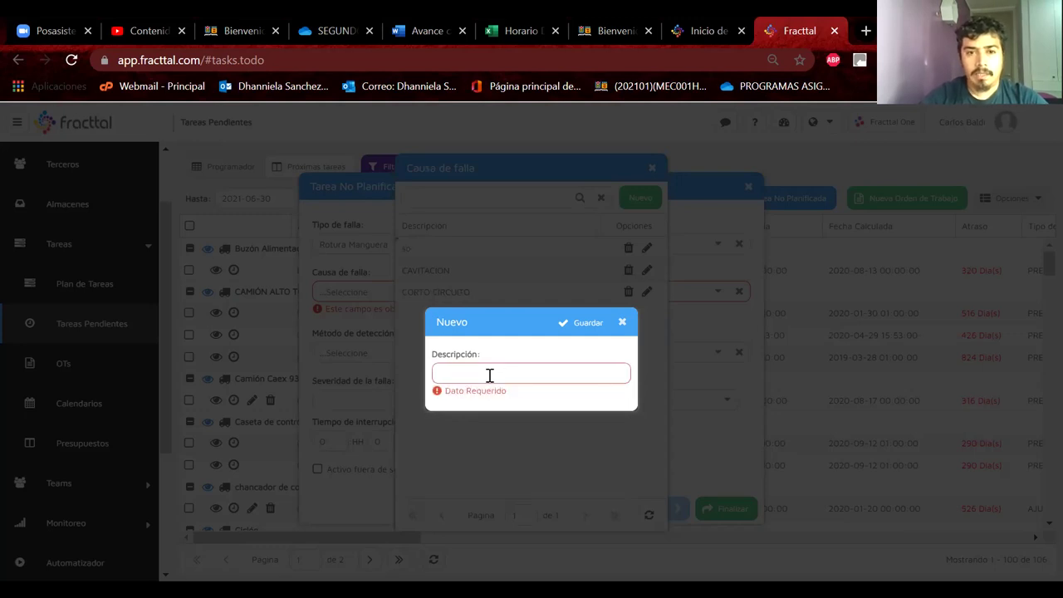
text(Sobre carga del s)
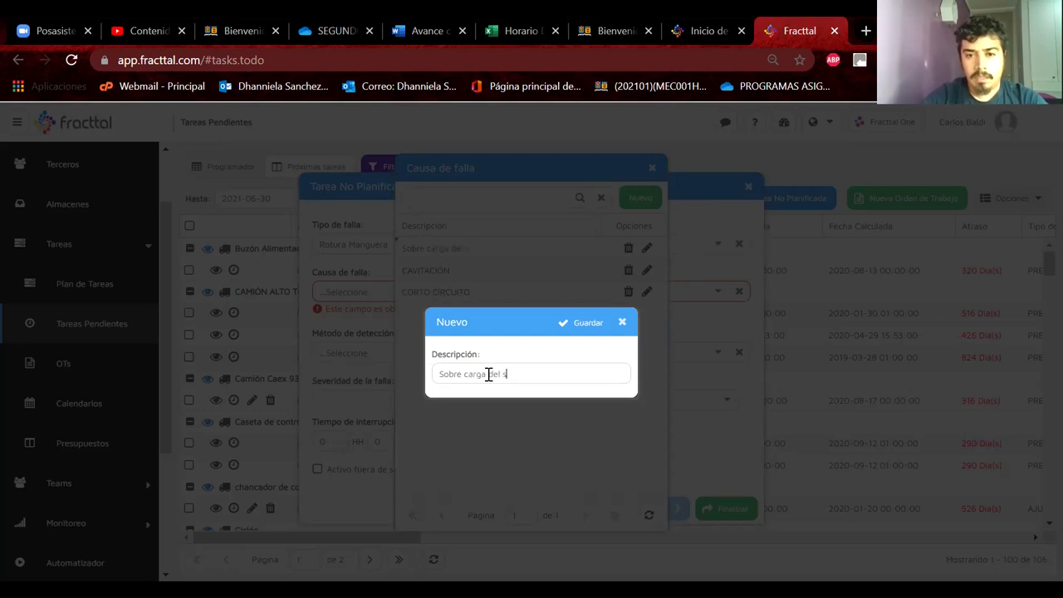
text(ma)
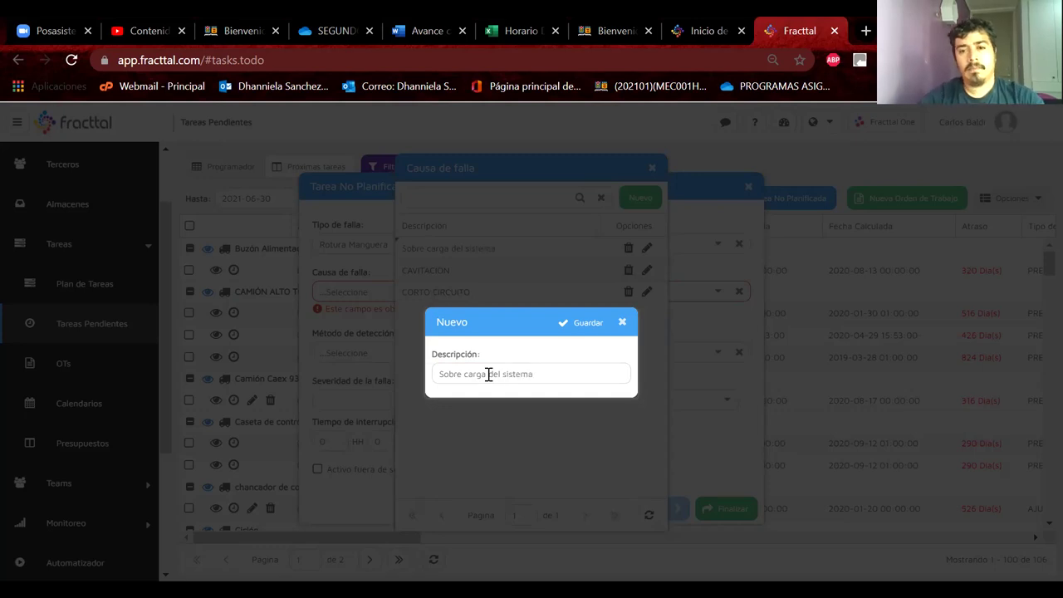
click(574, 322)
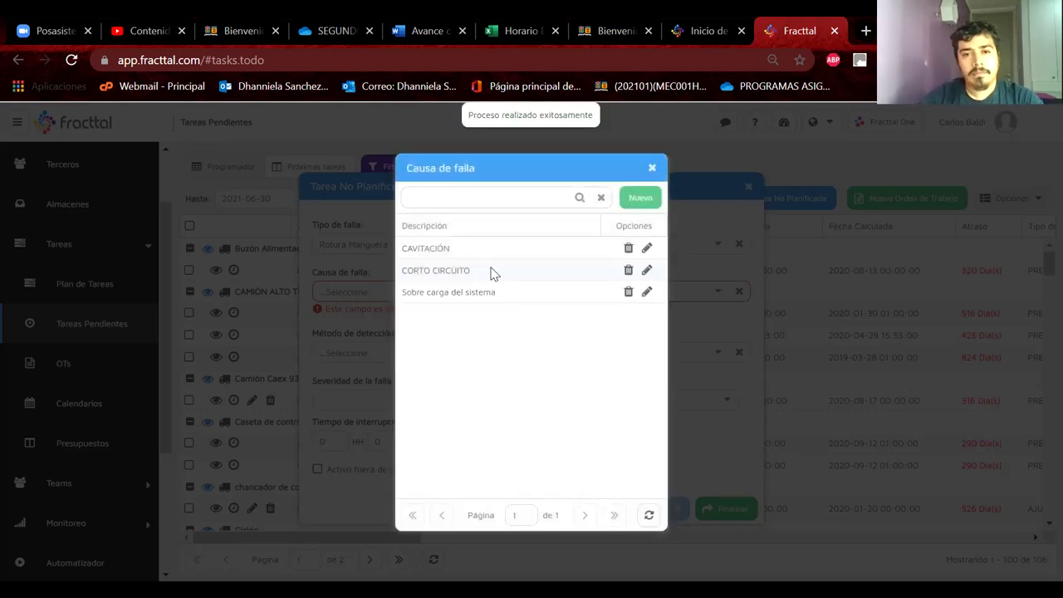
click(455, 295)
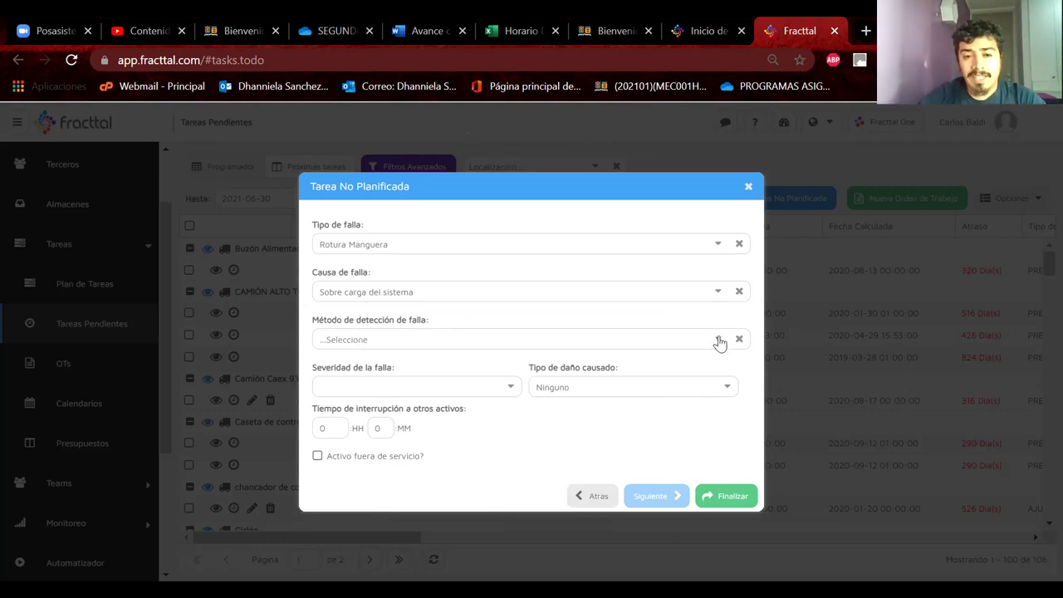
Step: Create and select the failure detection method "Fuga de Aceite", and set the failure severity to Muy Alta
click(589, 343)
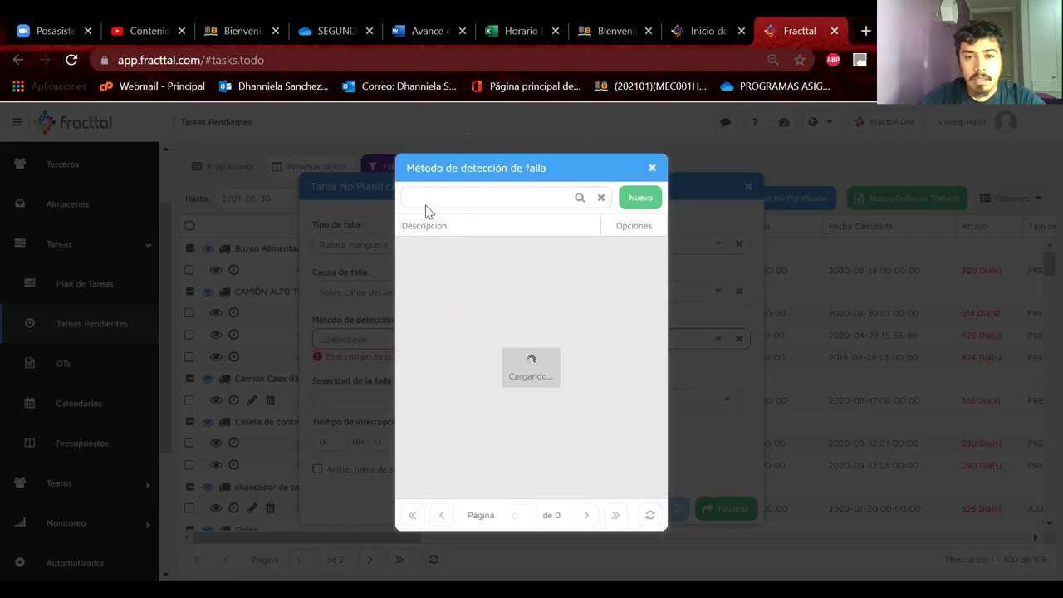
click(652, 199)
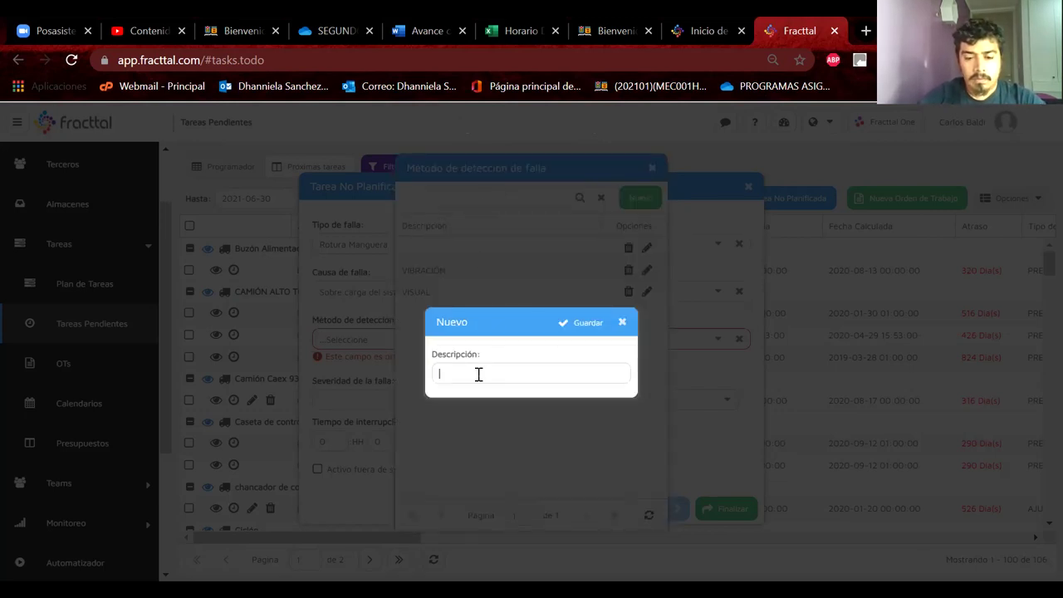
text(Fuga de Aceite)
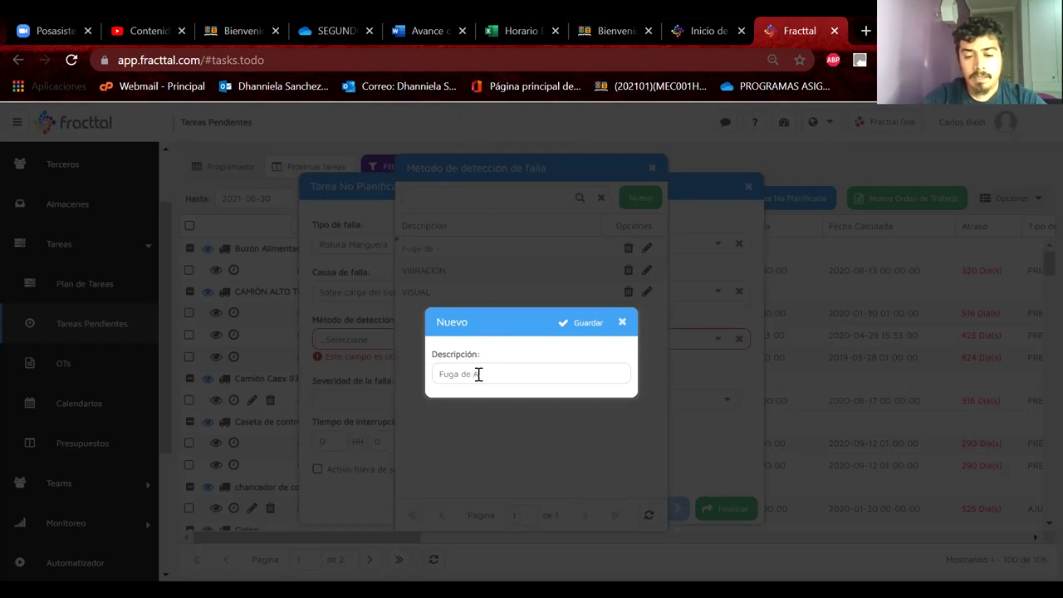
click(579, 322)
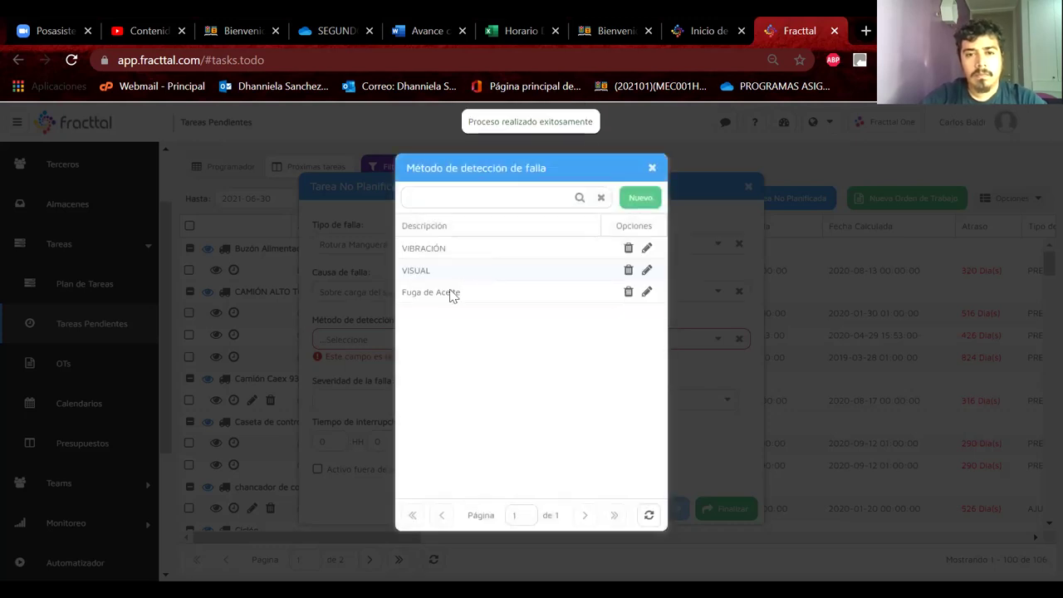
click(443, 297)
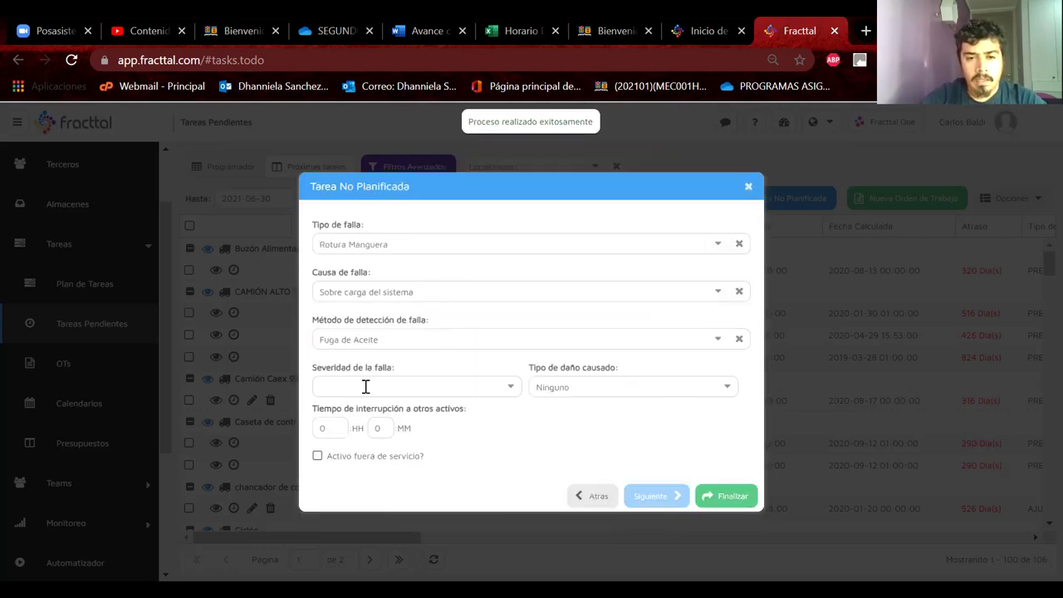
click(510, 390)
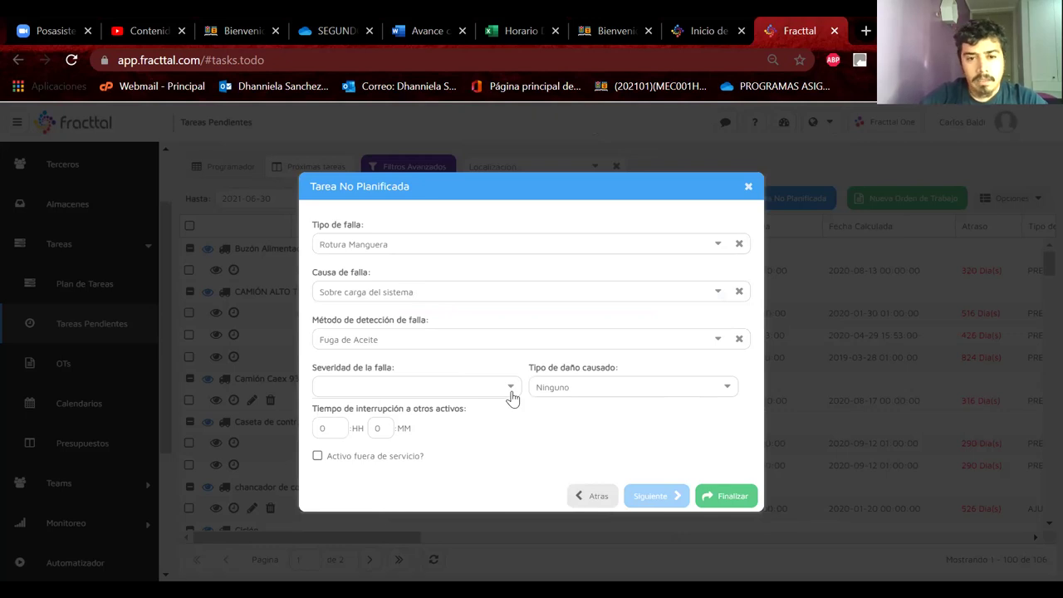
click(388, 411)
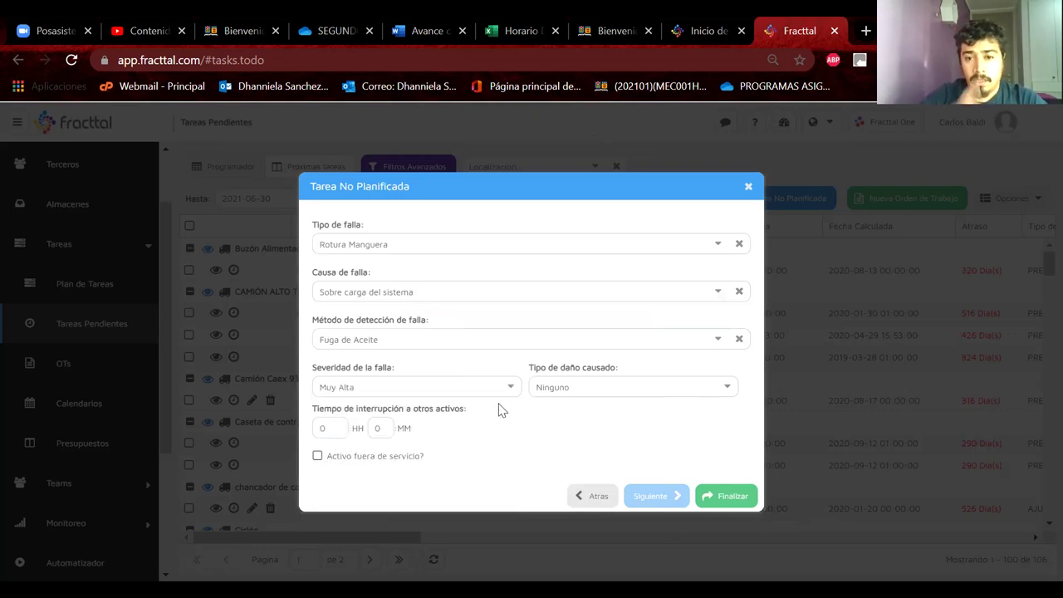
Step: Set the type of damage caused to Otro and the interruption time to other assets to 2 hours
click(726, 390)
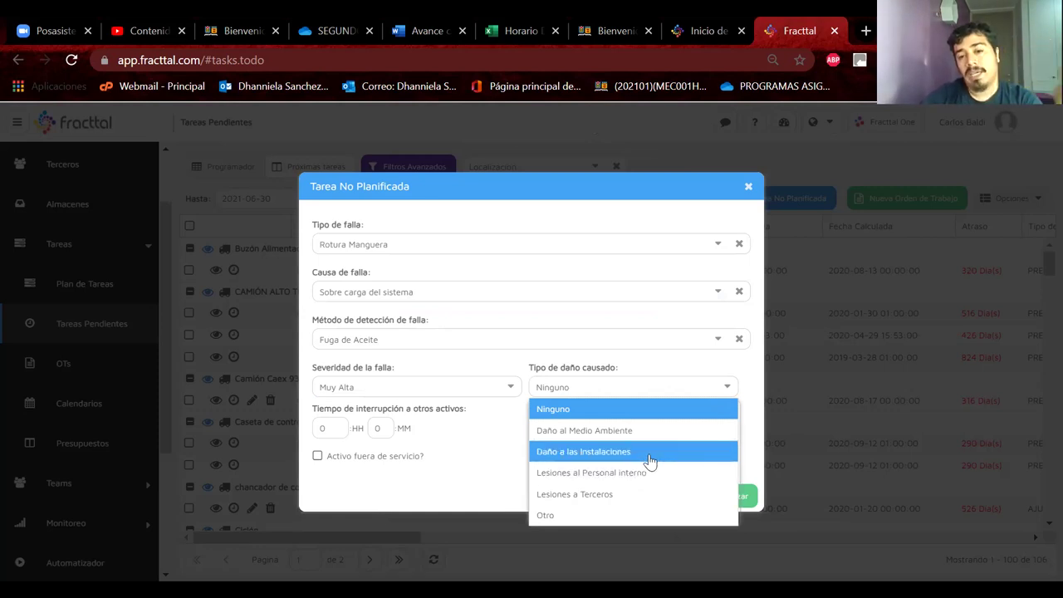
click(577, 516)
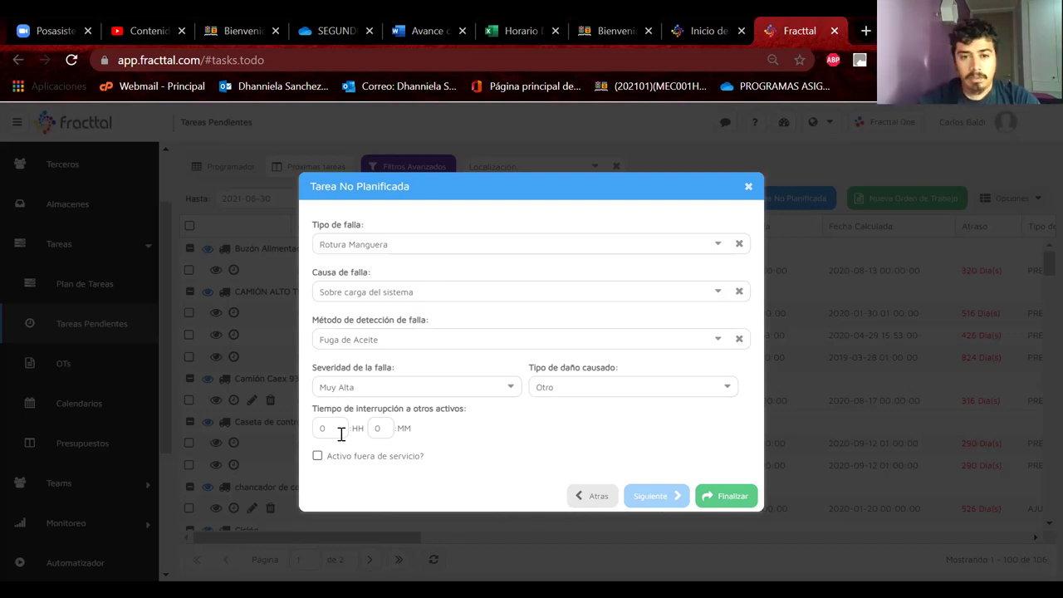
double_click(319, 427)
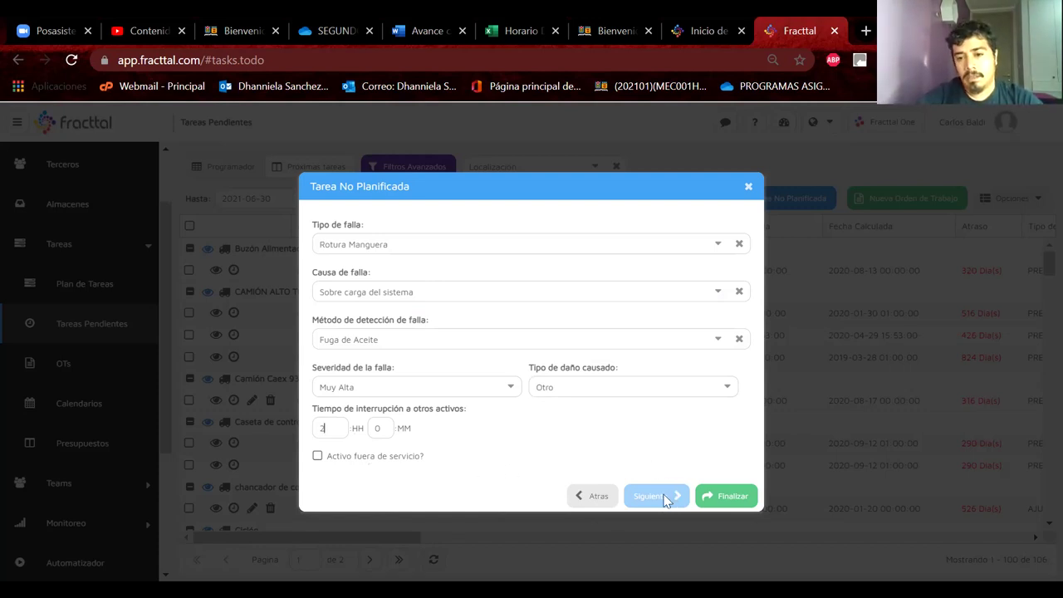
Step: Finish the unplanned task, save the accumulated meter readings for PALA CAT (PELEC-002), and accept the generated work order alert
click(715, 495)
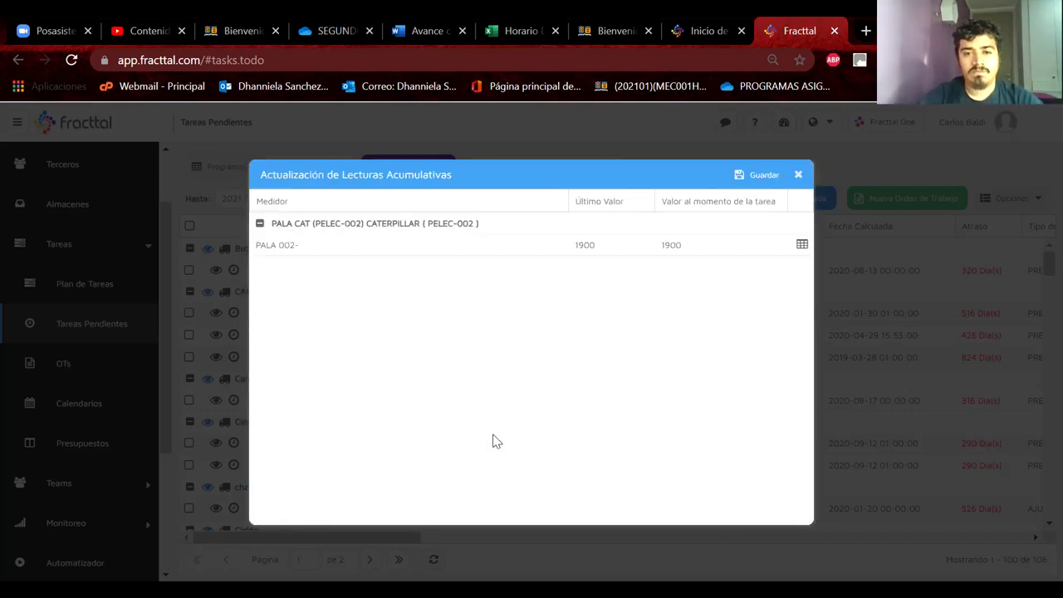
click(756, 176)
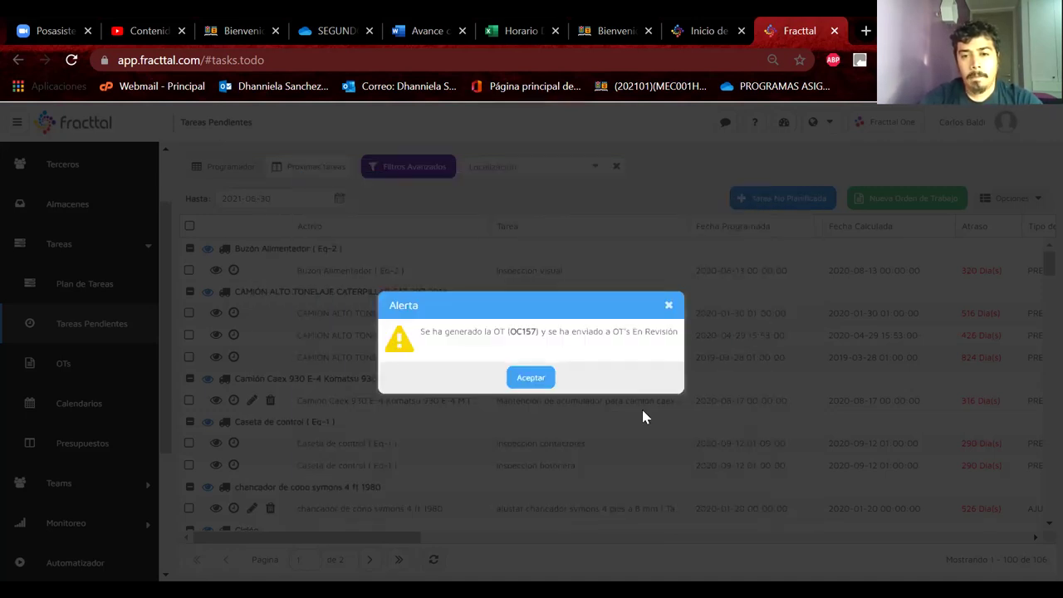
click(539, 384)
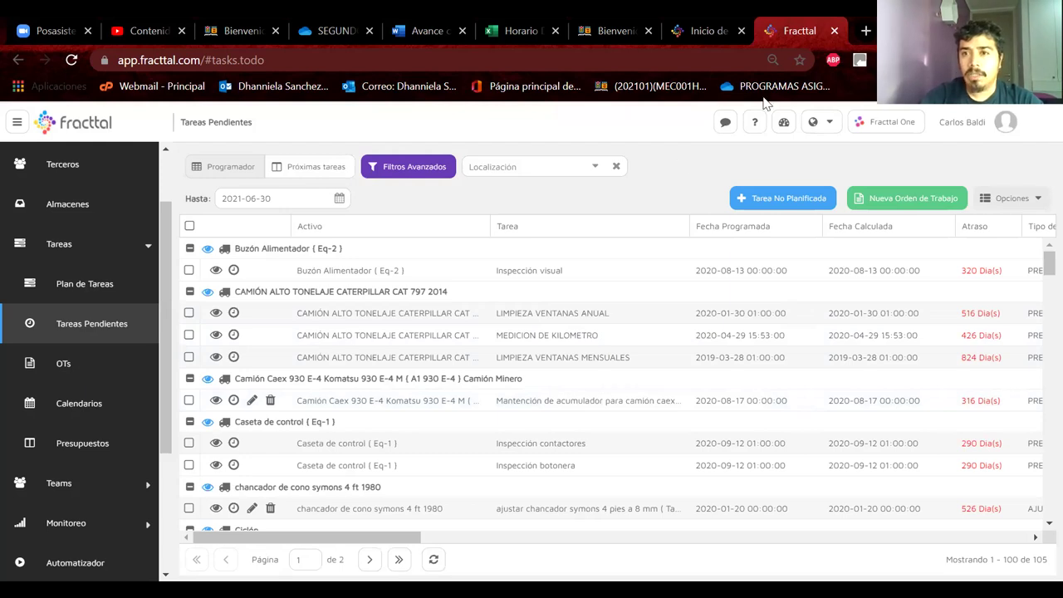
Step: Open the work orders (OTs) Kanban board and refresh the En Revisión column to load the new PALA CAT (PELEC-002) order
click(79, 367)
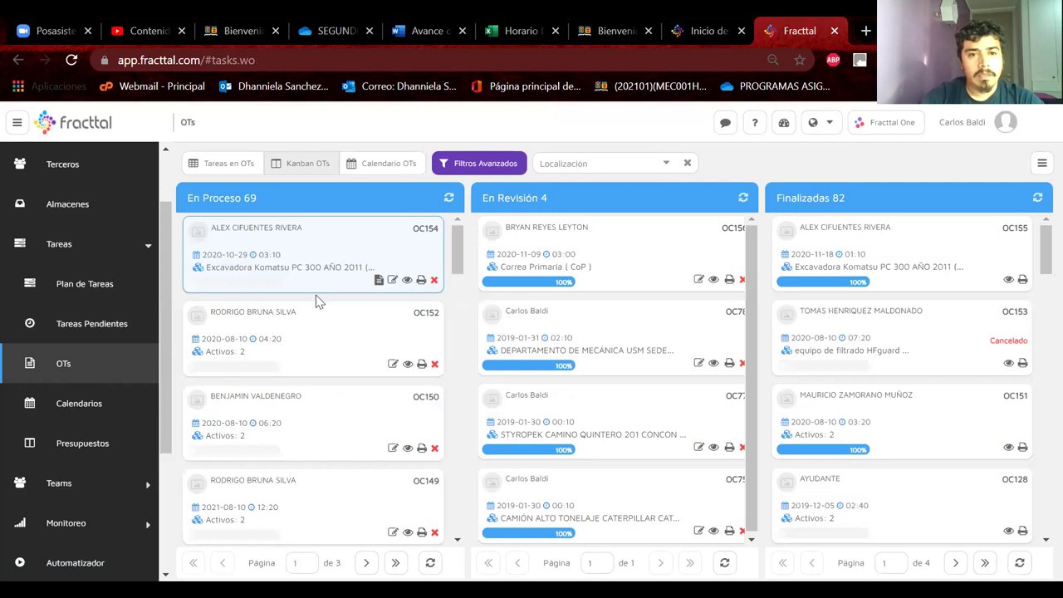
click(430, 562)
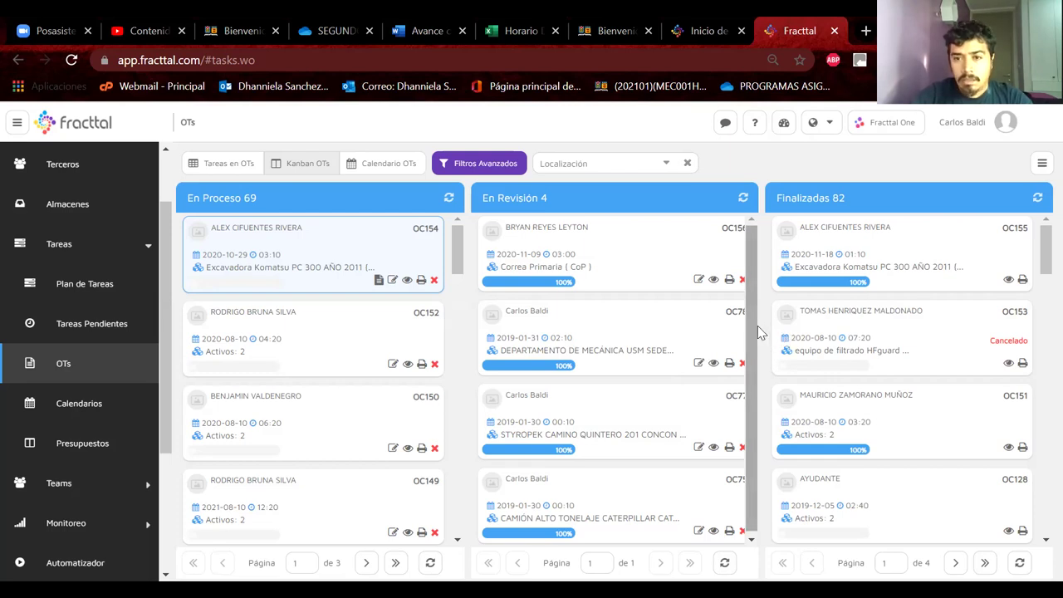
scroll(756, 374, down, 1)
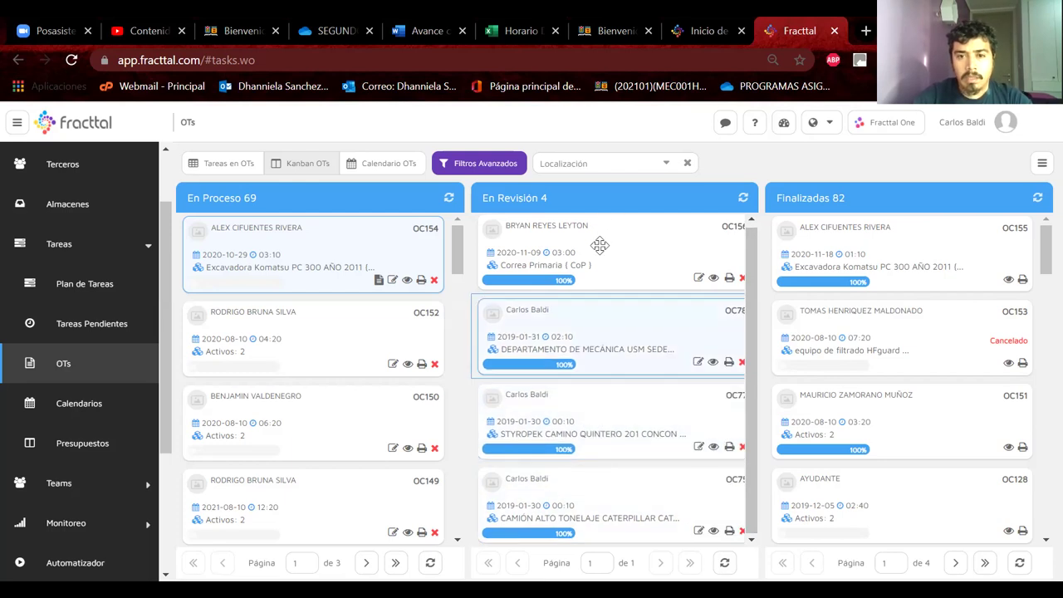
scroll(602, 241, up, 1)
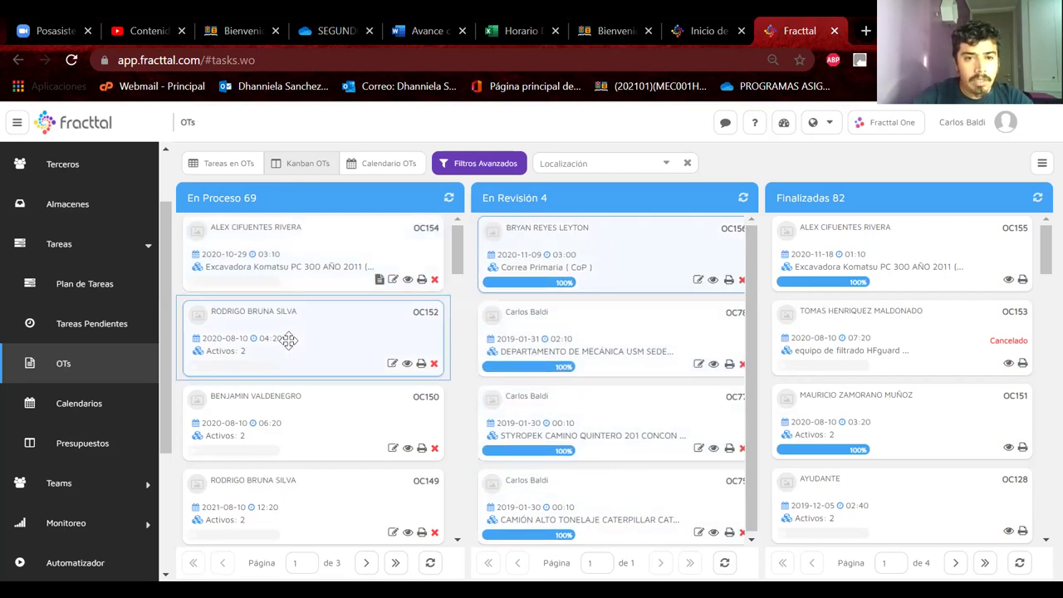
scroll(288, 340, down, 5)
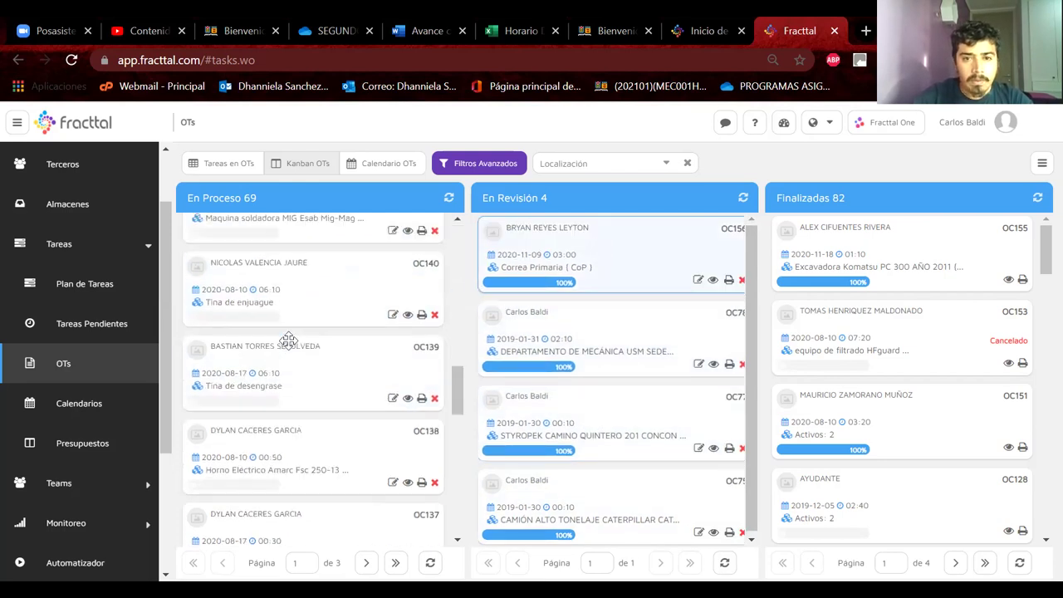
click(743, 199)
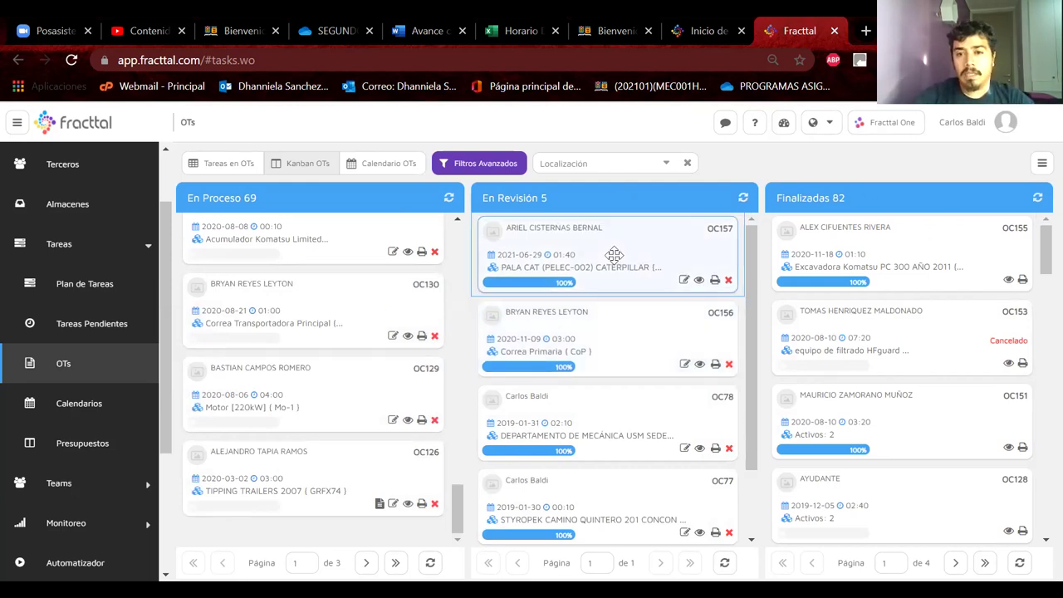
Step: View the details of the PALA CAT (PELEC-002) order in En Revisión, checking its estimated duration and execution time, and close them
click(698, 282)
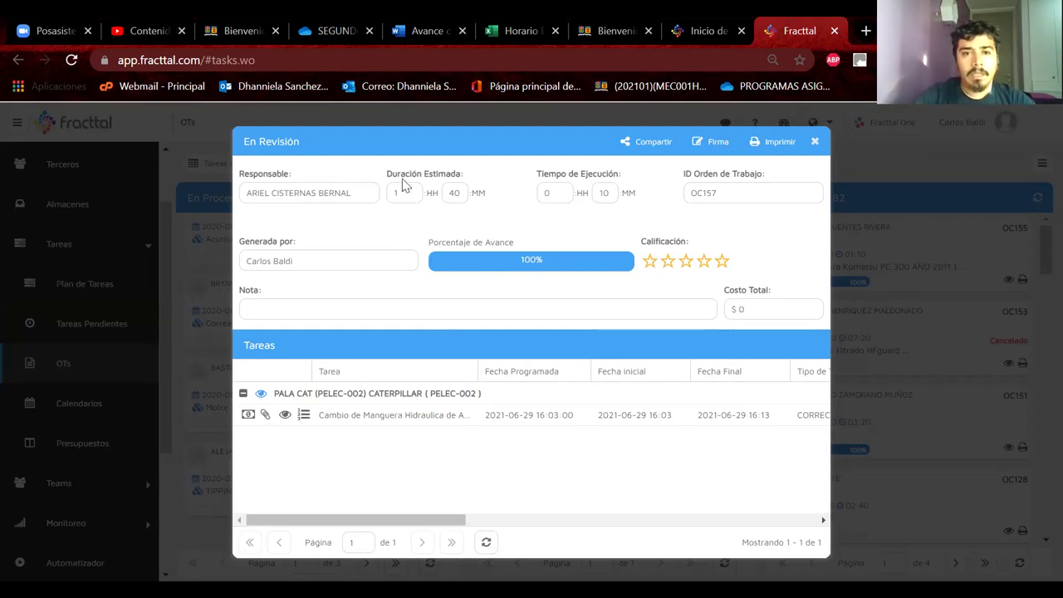
click(576, 189)
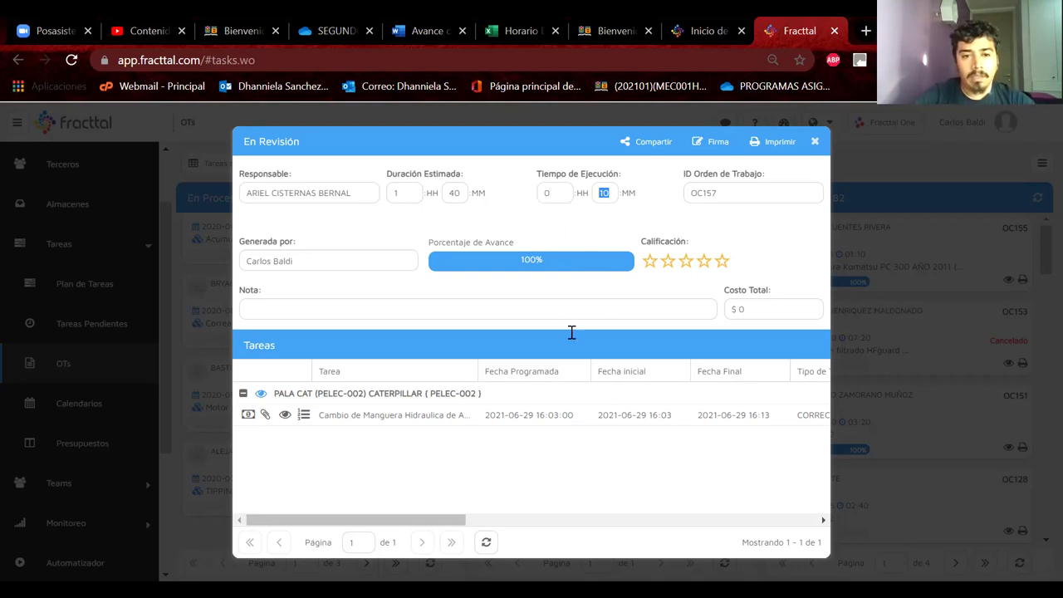
click(555, 191)
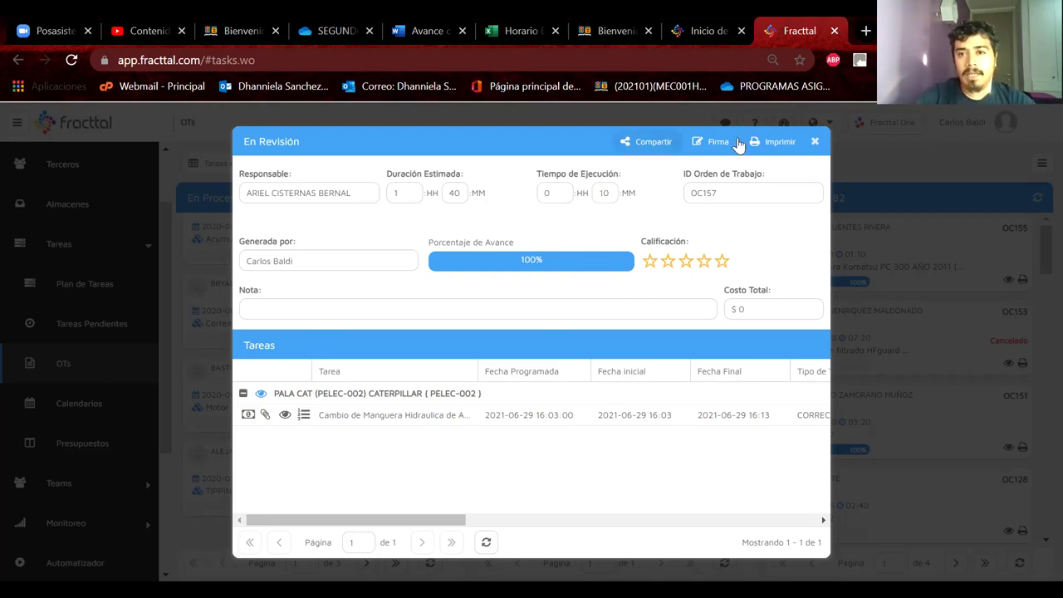
click(815, 142)
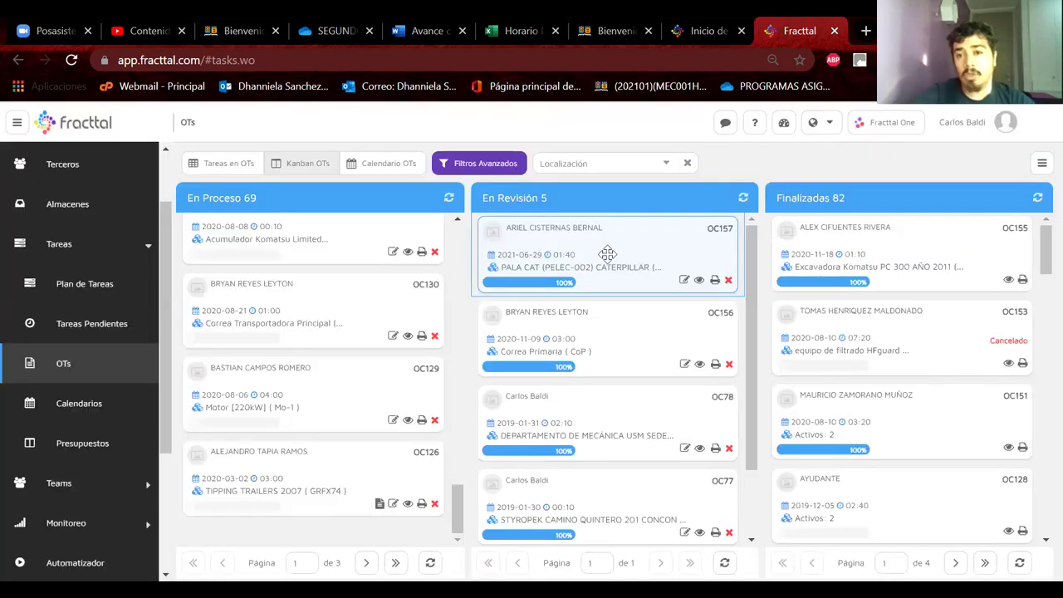
Step: Move the PALA CAT (PELEC-002) work order from En Revisión to Finalizadas and confirm its irreversible closure
drag(610, 252, 848, 254)
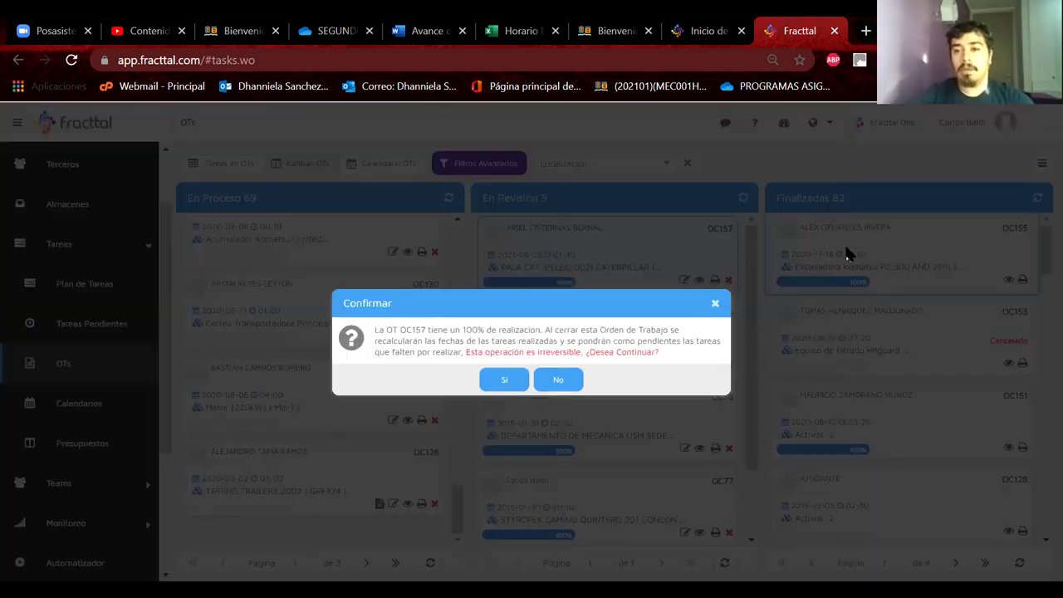
click(508, 378)
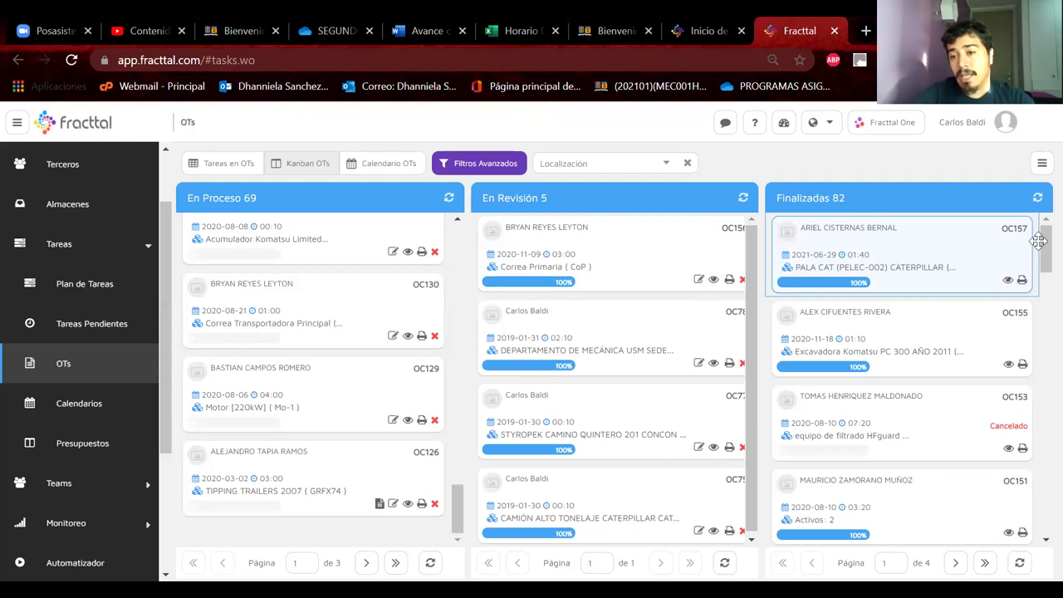
mouse_move(1038, 257)
mouse_down()
mouse_move(1038, 515)
mouse_move(1038, 249)
mouse_up()
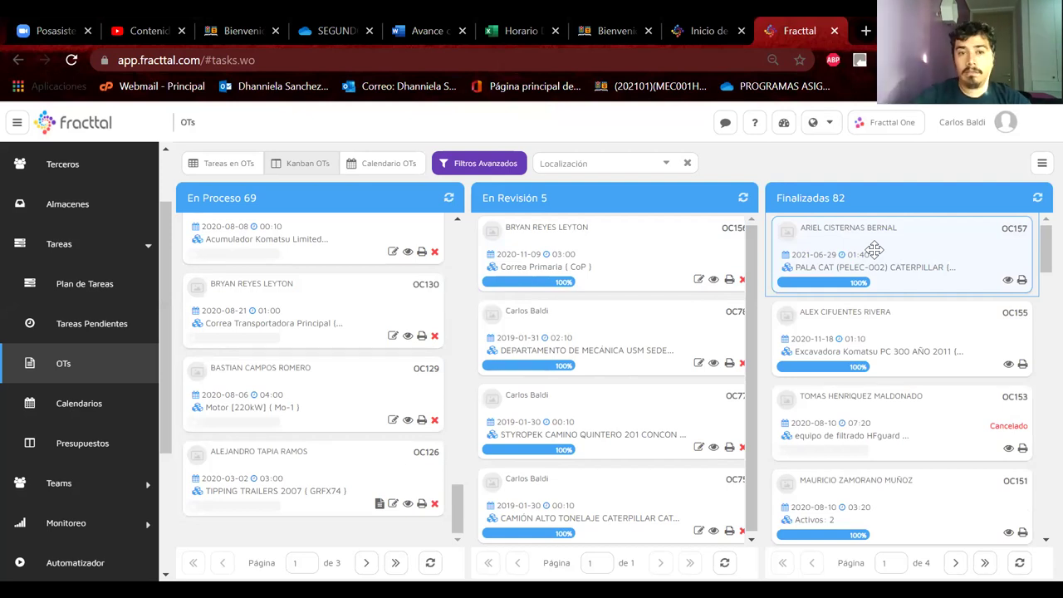
Step: Open Análisis Técnico under Inteligencia de Negocio and examine the key performance indicators for availability, MTBF and MTTR
scroll(103, 376, down, 2)
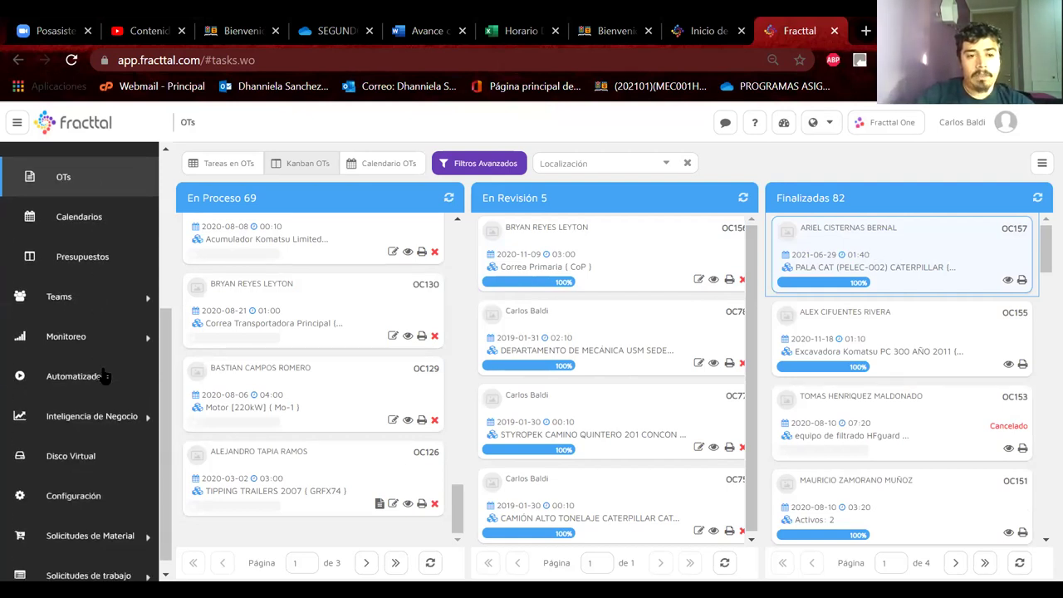
click(83, 420)
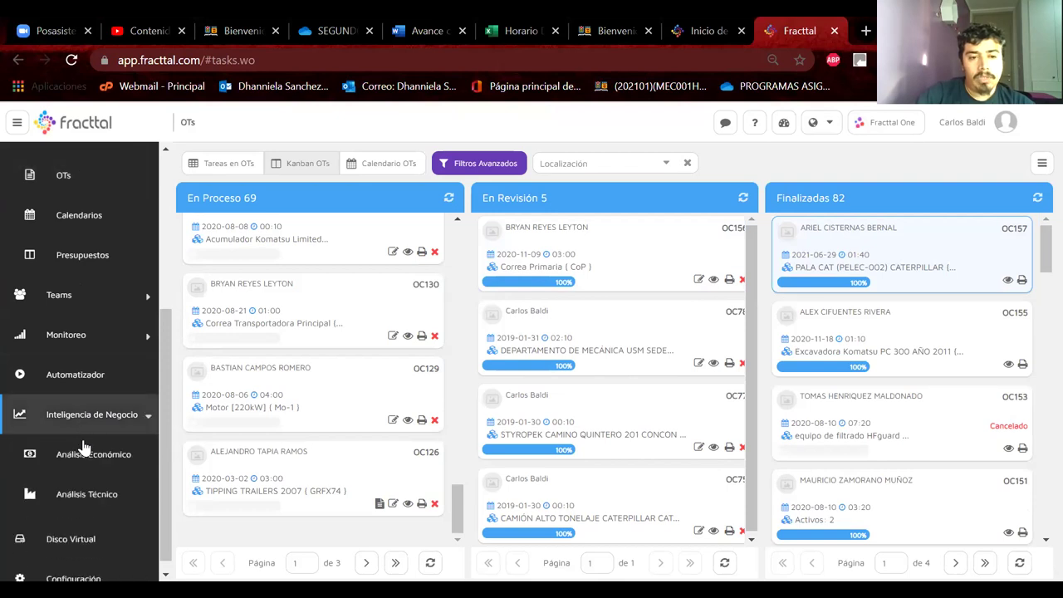
click(79, 502)
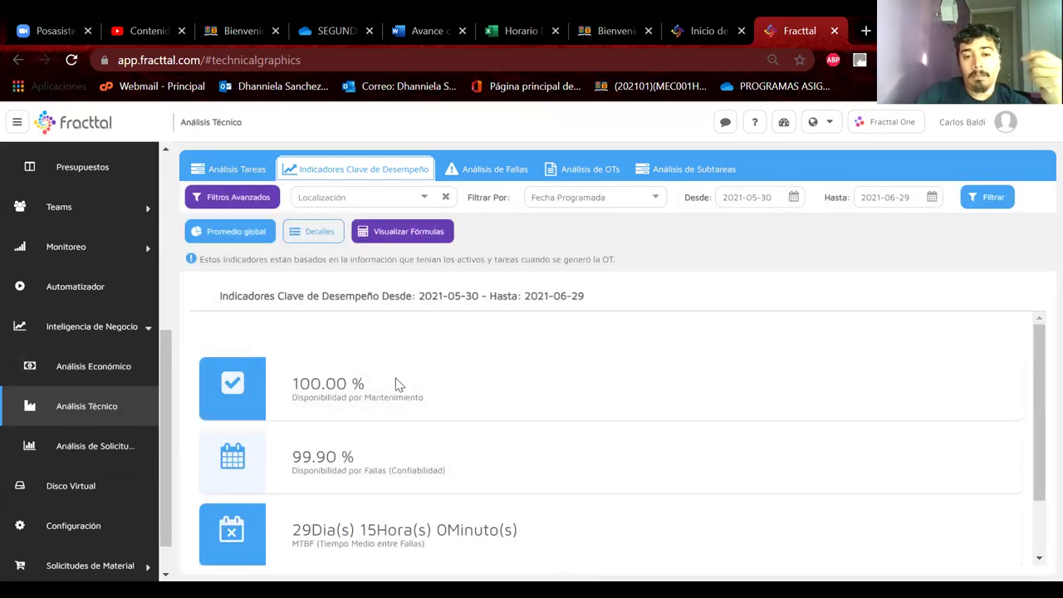
scroll(396, 384, down, 1)
scroll(396, 384, down, 2)
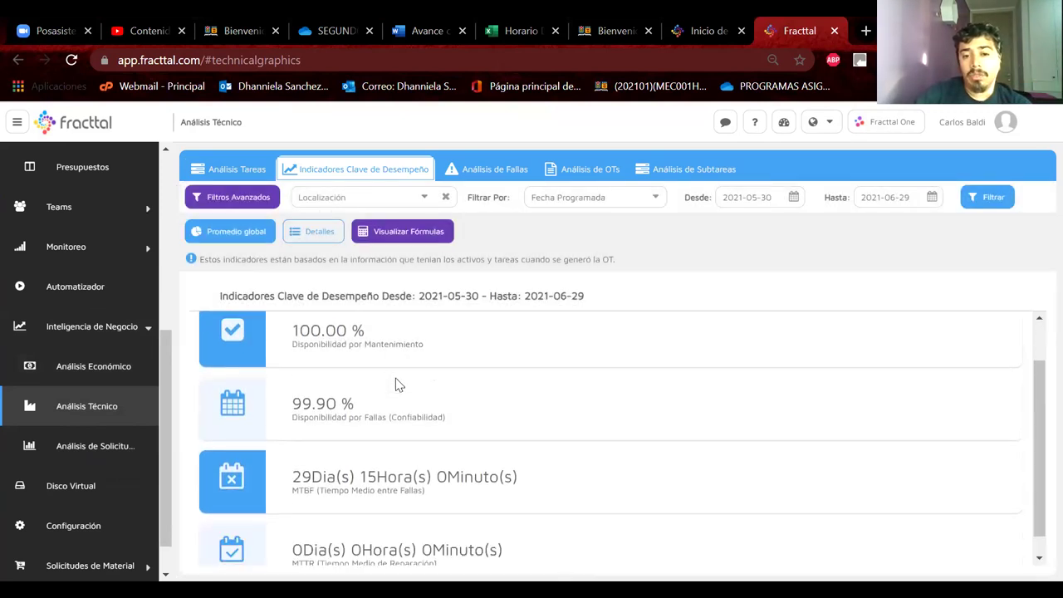
scroll(396, 384, up, 2)
scroll(396, 383, up, 1)
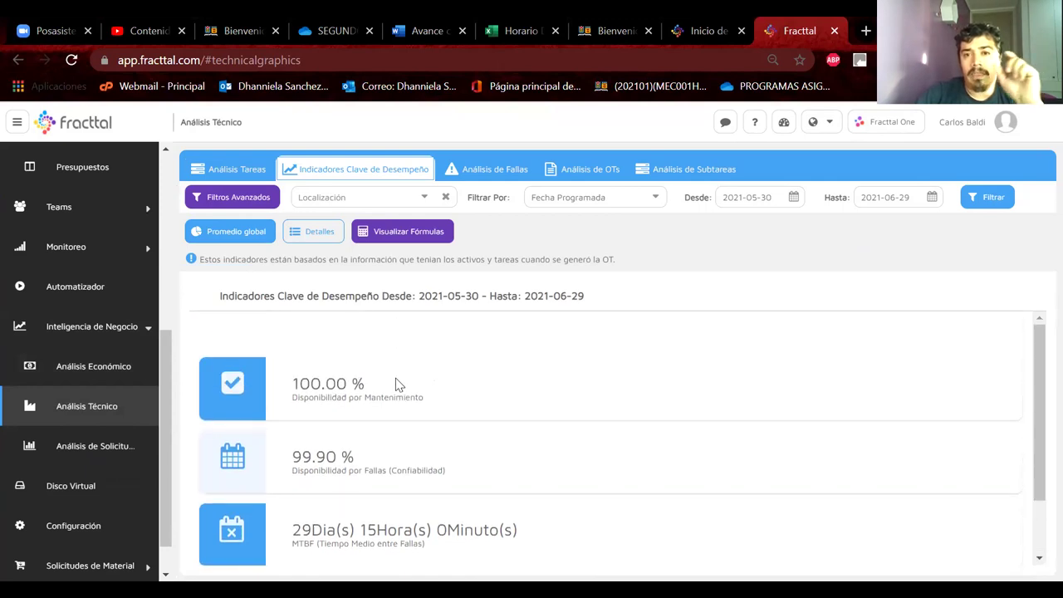
scroll(396, 384, down, 3)
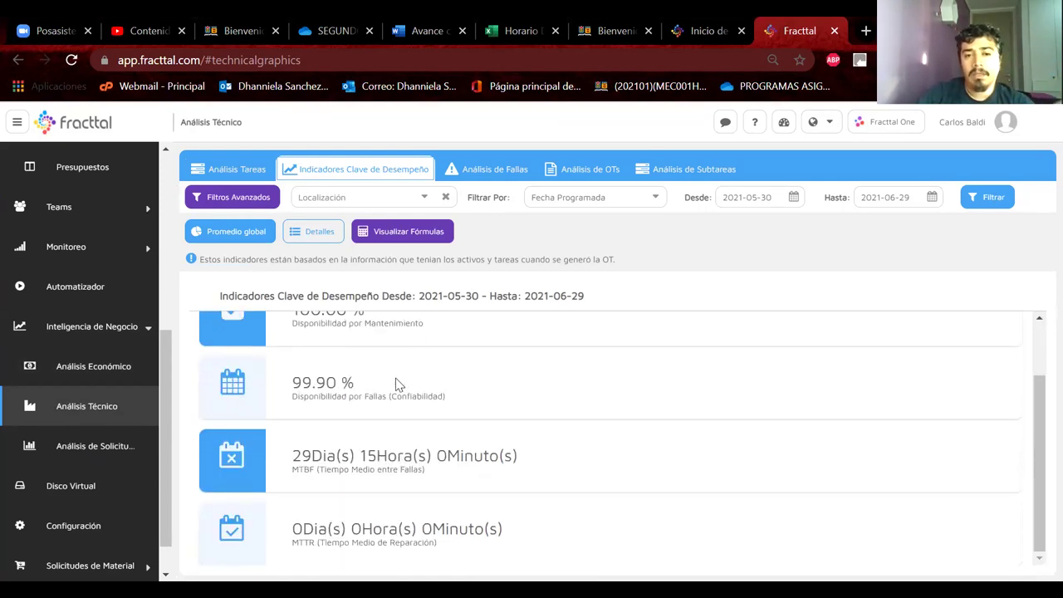
scroll(396, 383, up, 3)
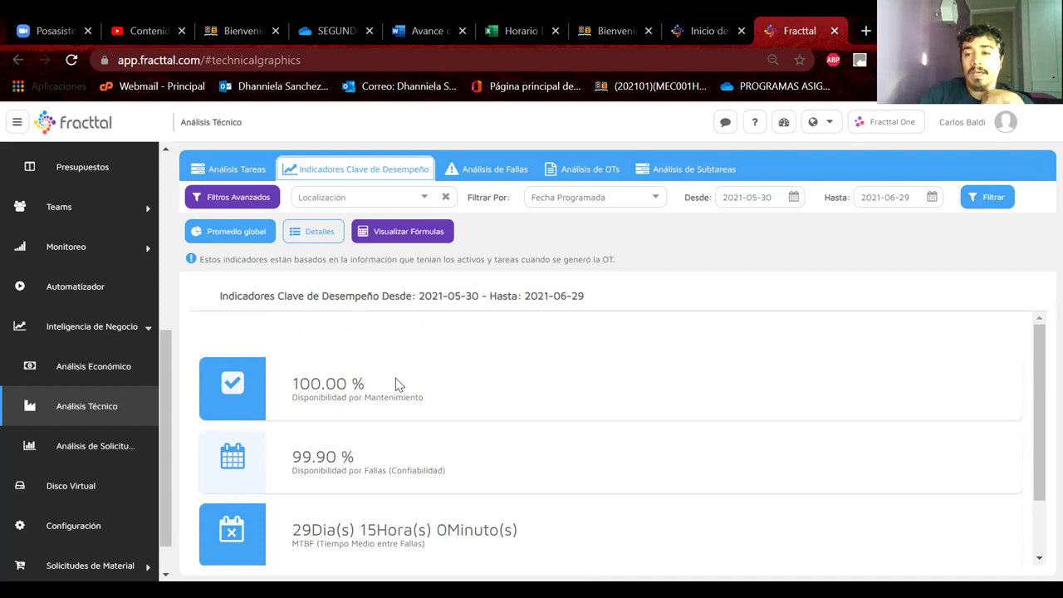